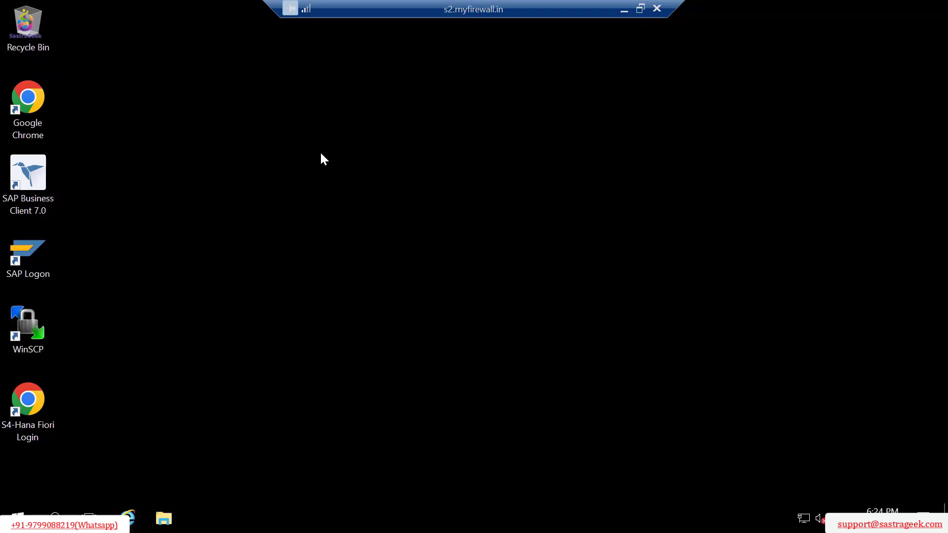
# Try to log on to the S4-Hana connection from SAP Logon on the remote desktop
pyautogui.doubleClick(23, 250)
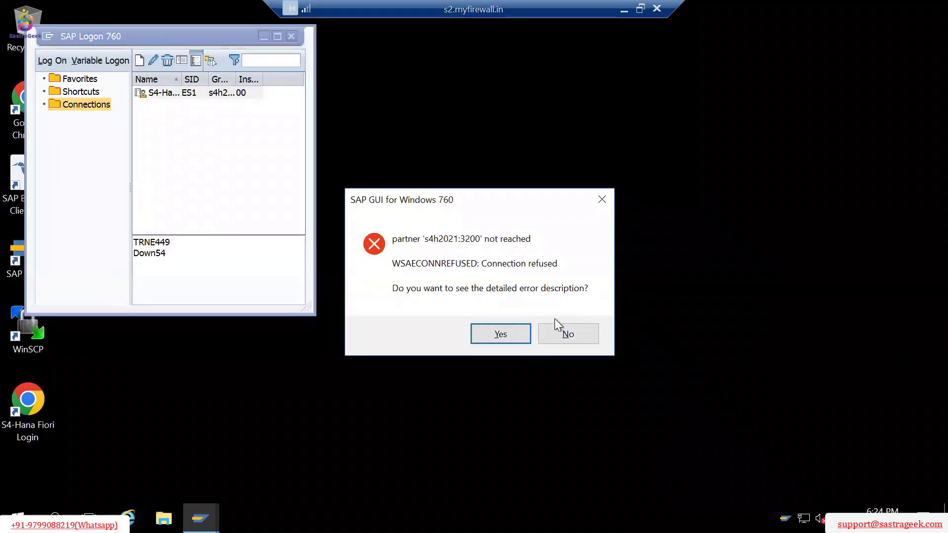
pyautogui.click(556, 331)
pyautogui.click(553, 333)
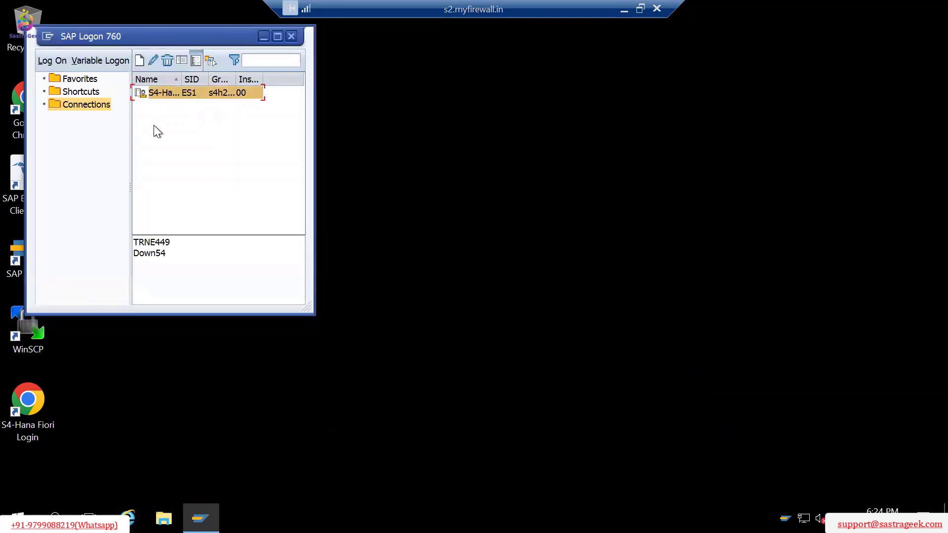
pyautogui.doubleClick(207, 34)
pyautogui.click(354, 60)
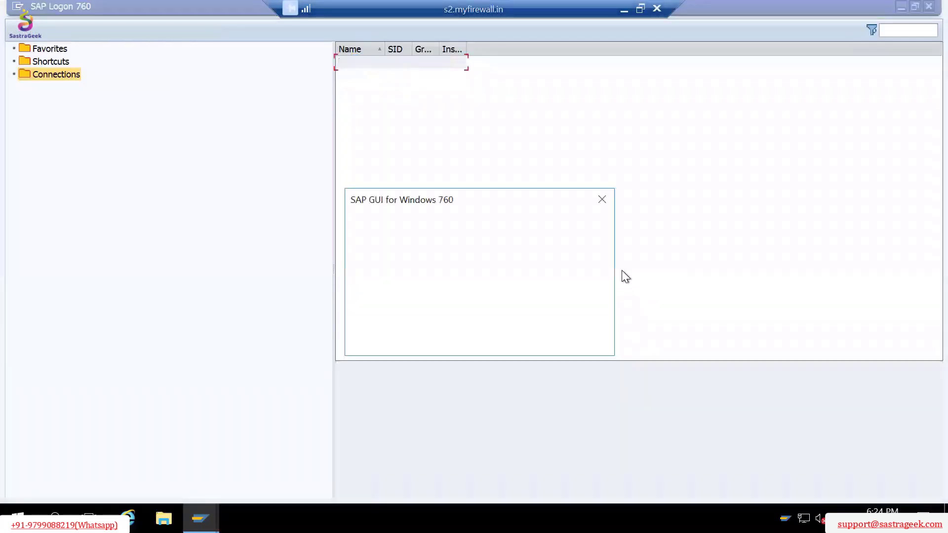
pyautogui.click(567, 334)
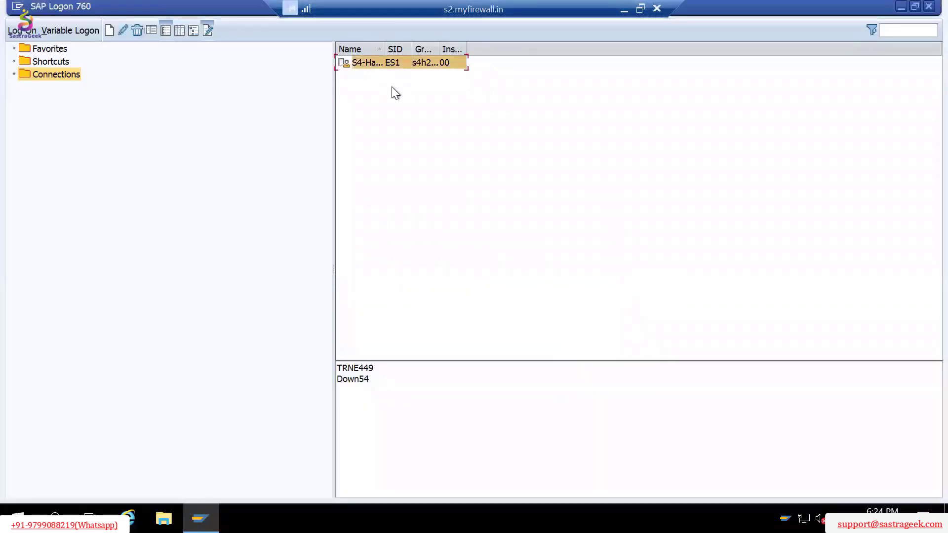
pyautogui.moveTo(334, 190); pyautogui.dragTo(234, 185)
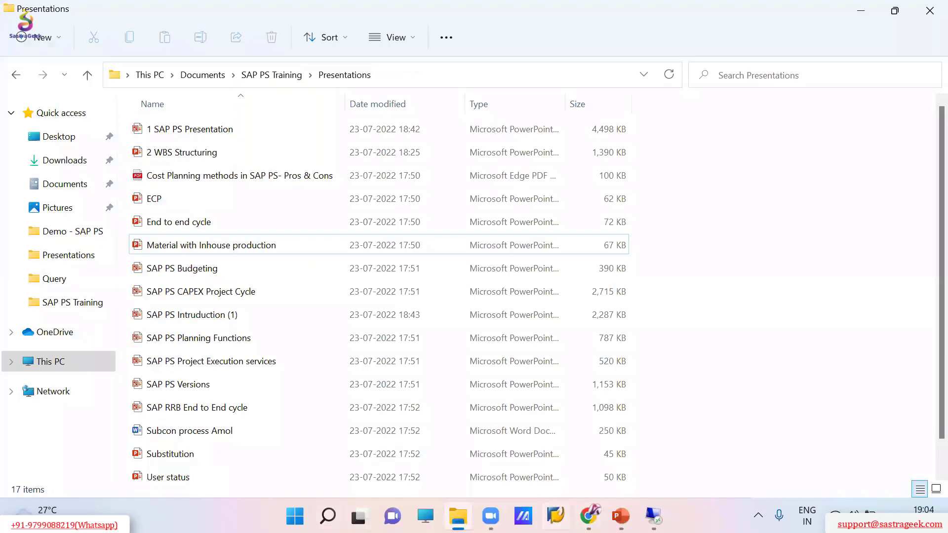
# Switch to SAP Logon on the local computer, open the ECC connection's logon screen and enter the user name
pyautogui.click(555, 515)
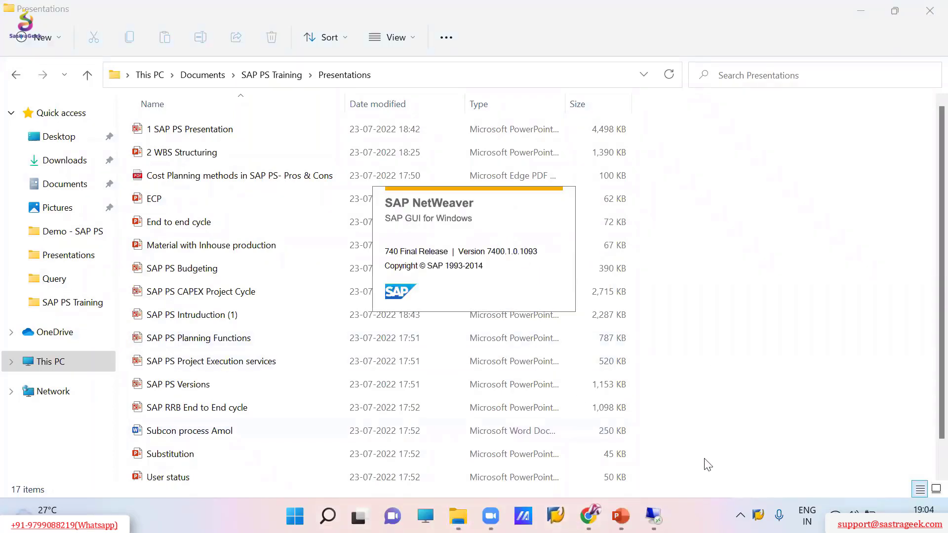
pyautogui.doubleClick(114, 99)
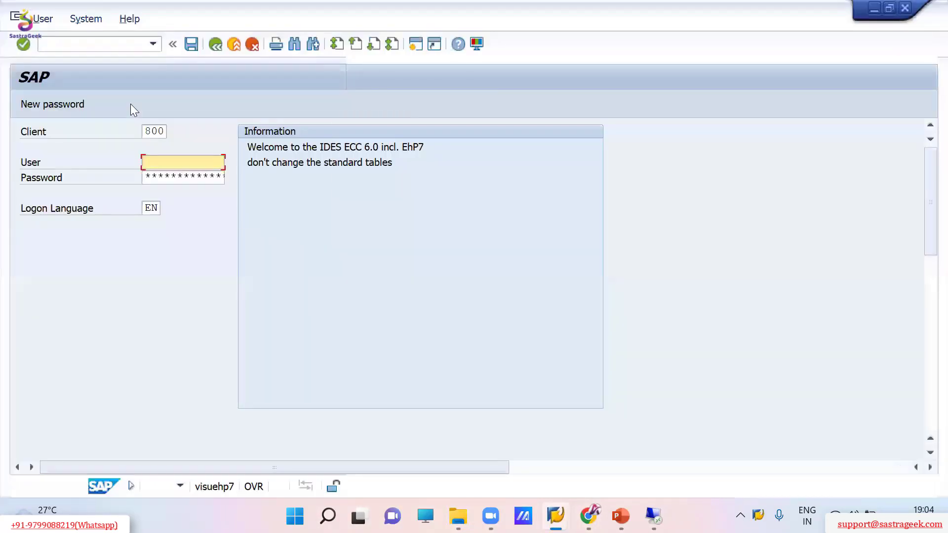
pyautogui.press('Down')
pyautogui.press('Return')
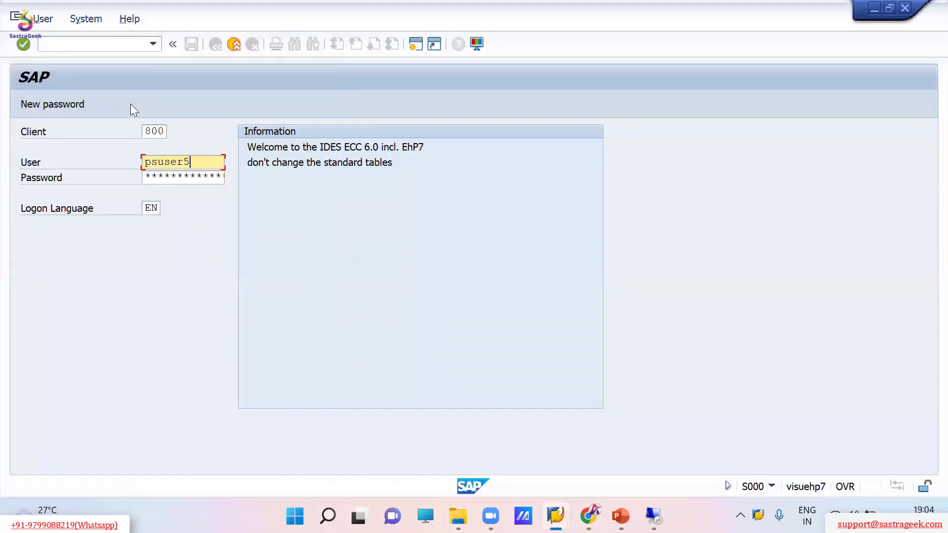
# Enter the account password for client 800, checking it against the SAP Logon note, and log on
pyautogui.press('Tab')
pyautogui.hotkey('alt', 'Tab')
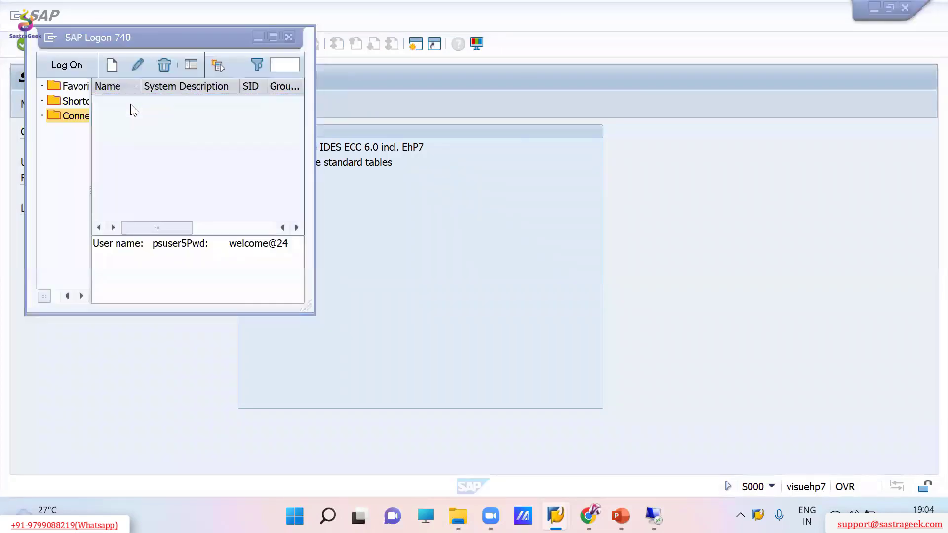
pyautogui.hotkey('alt', 'Tab')
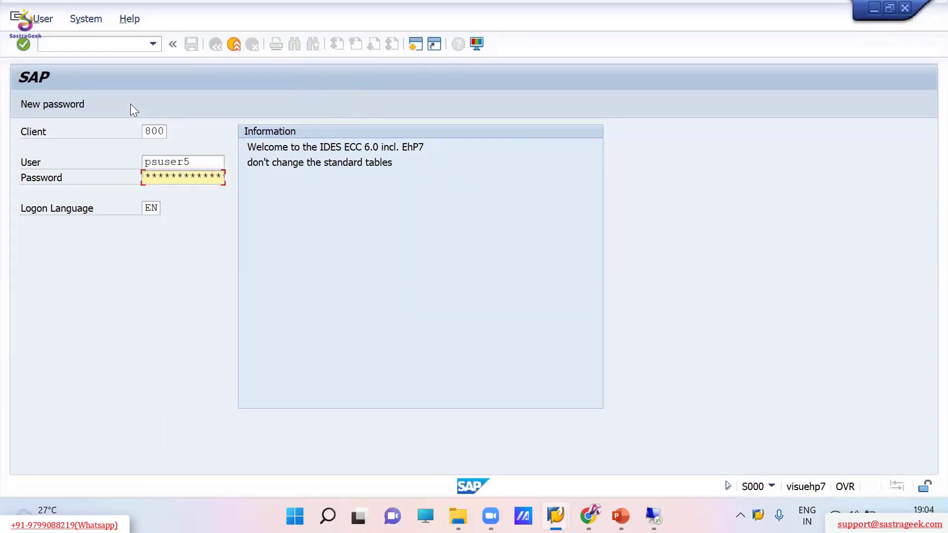
pyautogui.hotkey('alt', 'Tab')
pyautogui.hotkey('alt', 'Tab')
pyautogui.hotkey('alt', 'Tab')
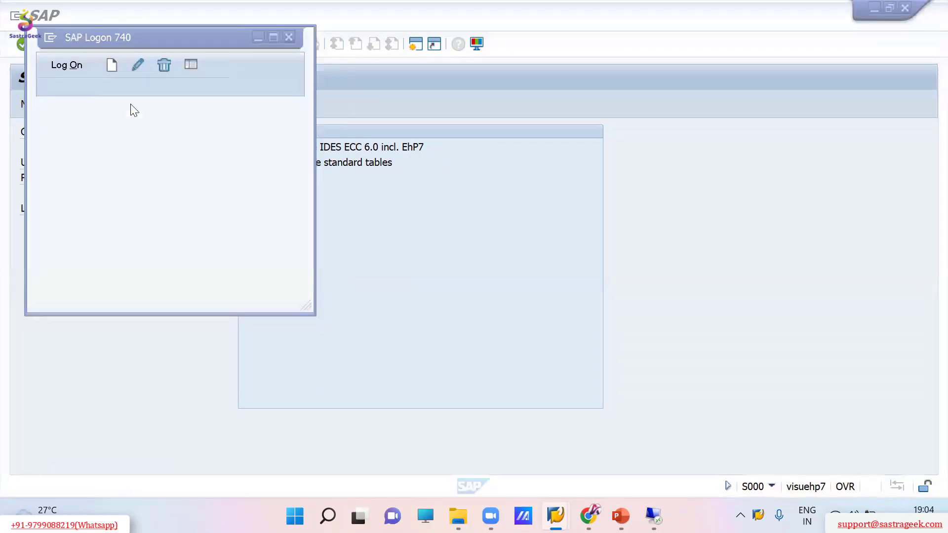
pyautogui.hotkey('alt', 'Tab')
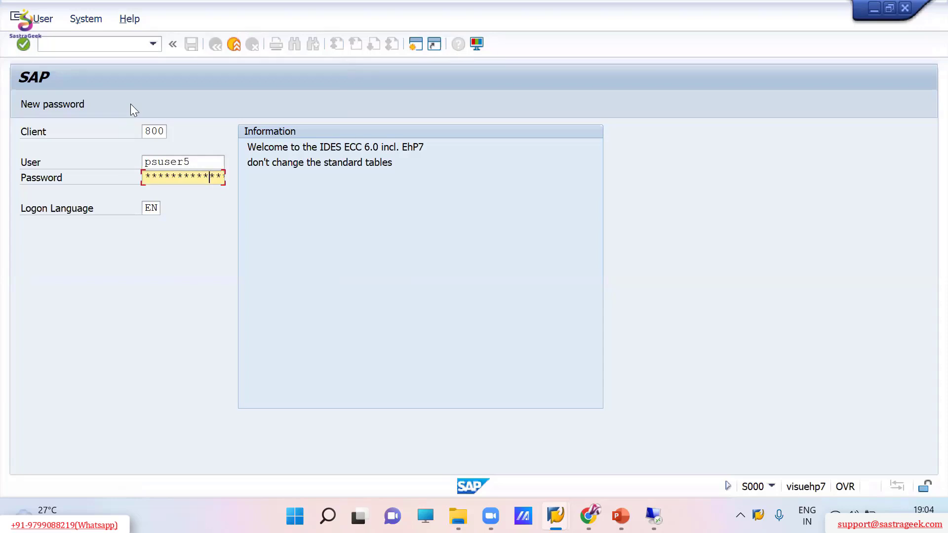
pyautogui.press('Return')
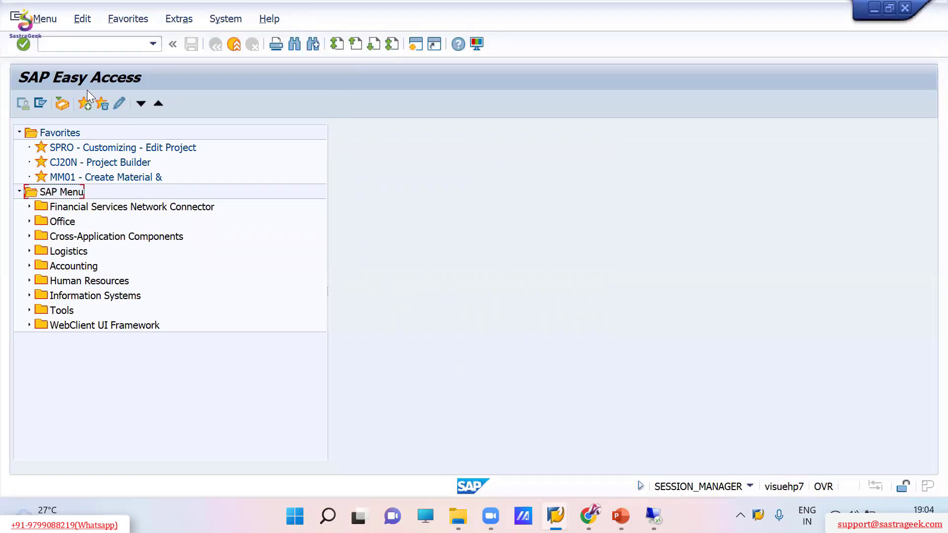
# Run transaction SPRO and display the SAP Reference IMG
pyautogui.click(588, 197)
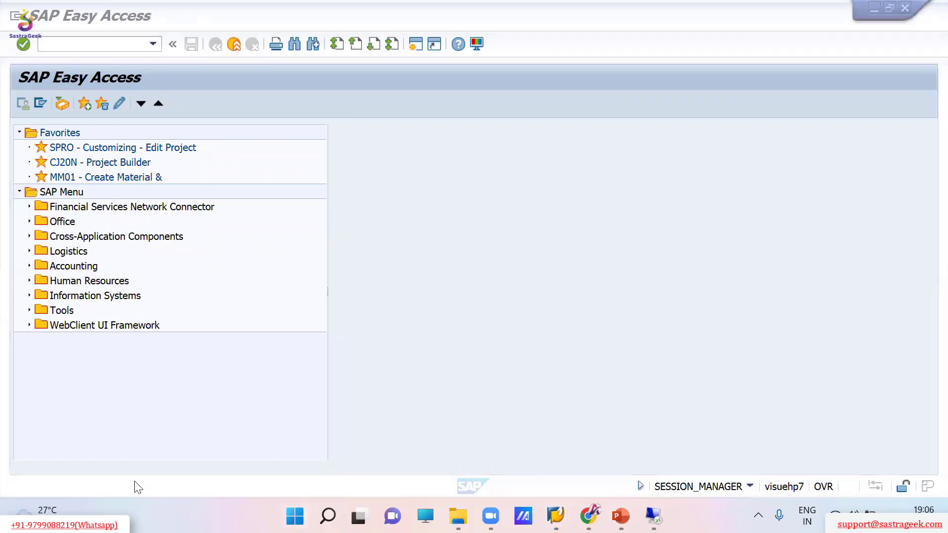
pyautogui.click(84, 44)
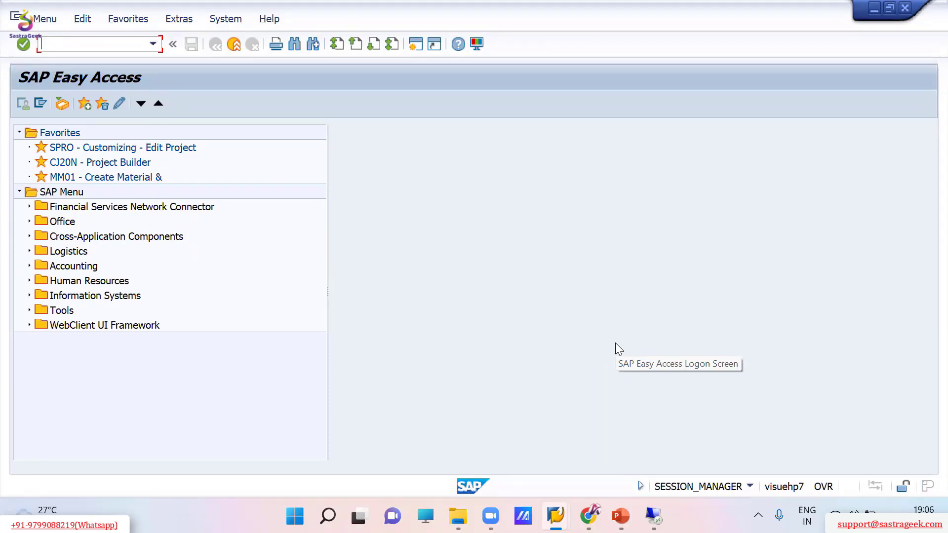
pyautogui.write('spro')
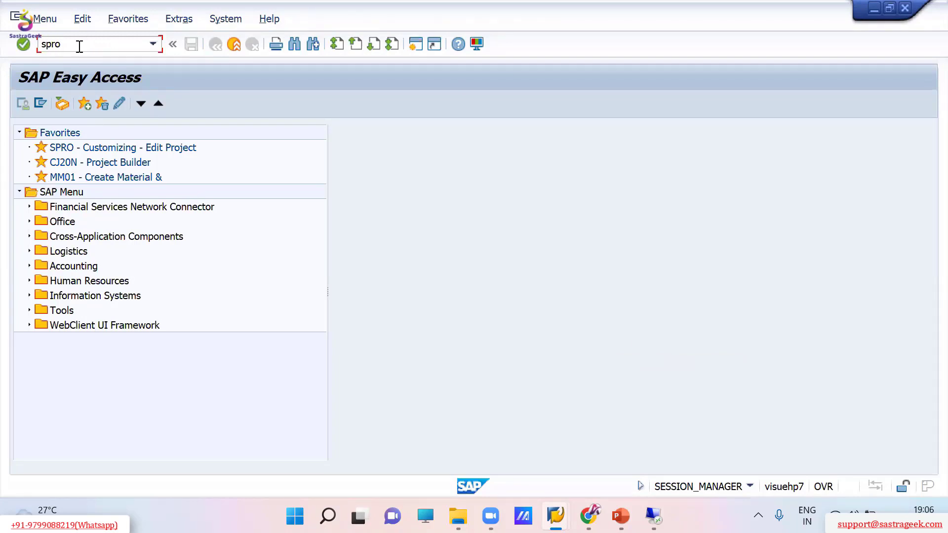
pyautogui.press('Return')
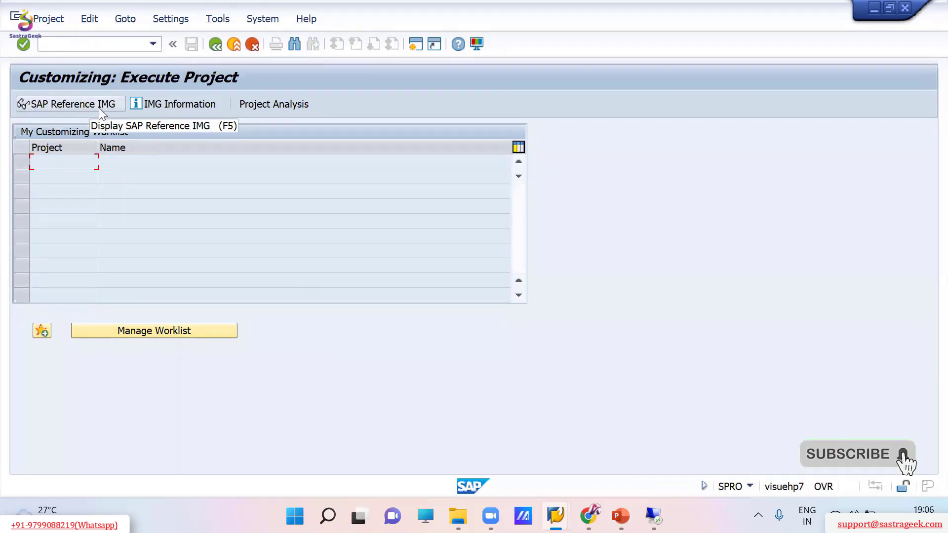
pyautogui.click(59, 107)
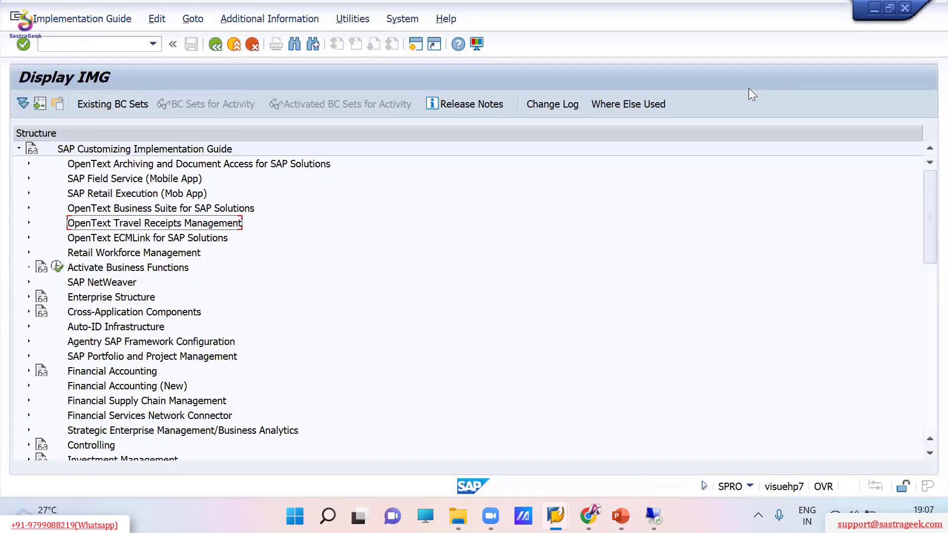
# Find the Project System node in the SAP Customizing Implementation Guide and expand it
pyautogui.press('Down')
pyautogui.press('Down')
pyautogui.press('Down')
pyautogui.press('Down')
pyautogui.press('Down')
pyautogui.press('Down')
pyautogui.press('Down')
pyautogui.press('Down')
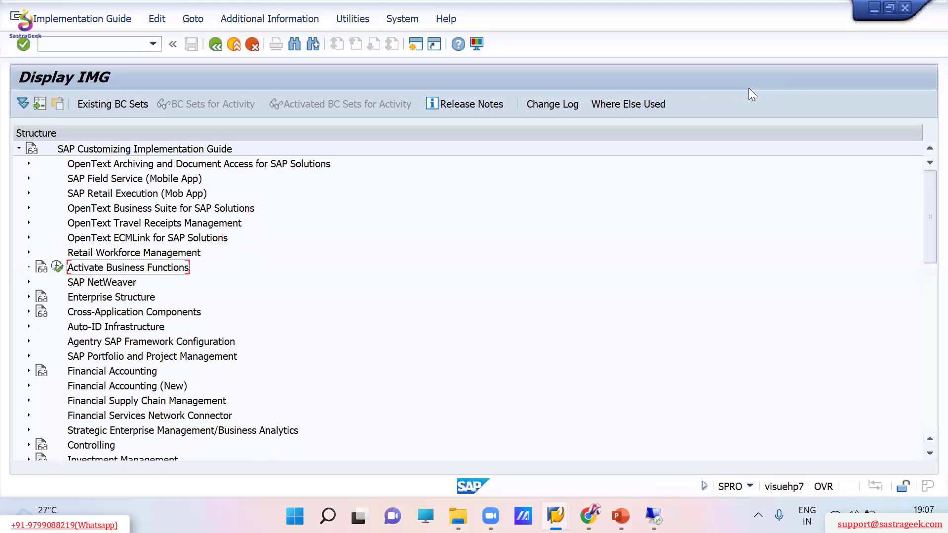
pyautogui.press('Down')
pyautogui.press('Down')
pyautogui.press('Down')
pyautogui.press('Down')
pyautogui.press('Down')
pyautogui.press('Down')
pyautogui.press('Down')
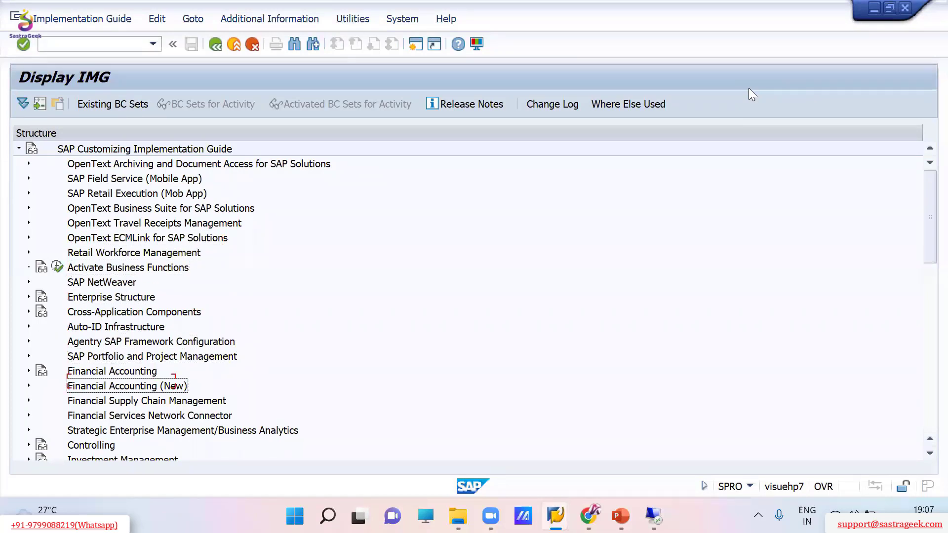
pyautogui.press('Up')
pyautogui.press('Up')
pyautogui.press('Up')
pyautogui.press('Up')
pyautogui.press('Up')
pyautogui.press('Up')
pyautogui.press('Up')
pyautogui.press('Down')
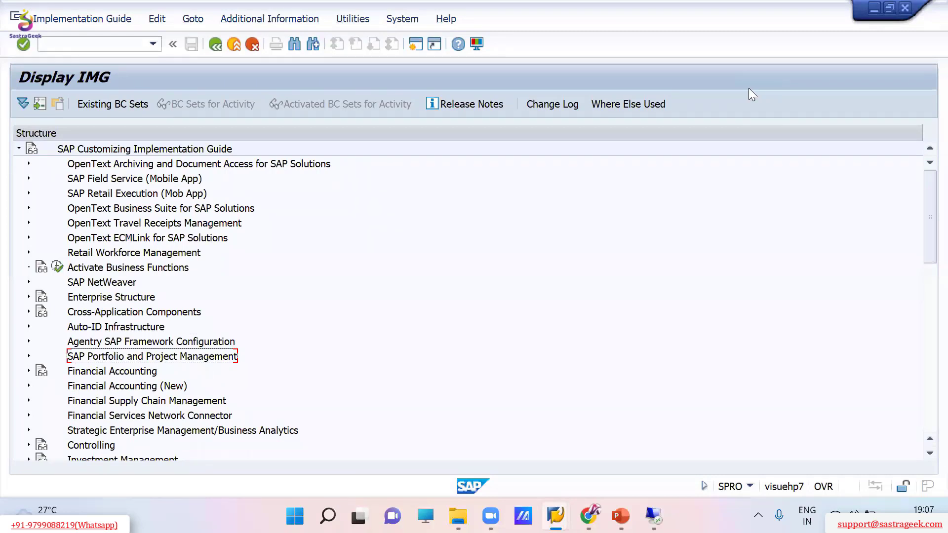
pyautogui.press('Down')
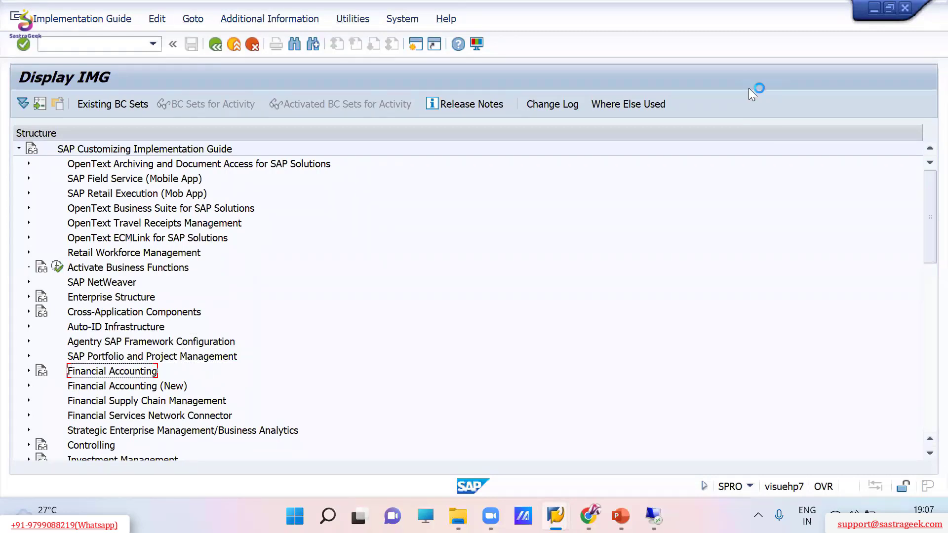
pyautogui.press('Down')
pyautogui.press('Down')
pyautogui.press('Down')
pyautogui.press('Down')
pyautogui.press('Down')
pyautogui.press('Down')
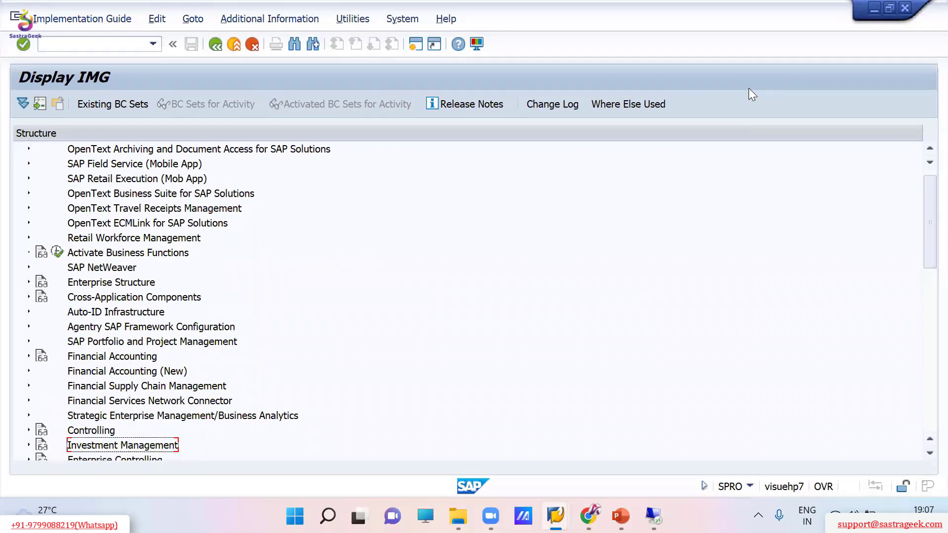
pyautogui.press('Down')
pyautogui.press('Down')
pyautogui.press('Down')
pyautogui.press('Down')
pyautogui.press('Down')
pyautogui.press('Down')
pyautogui.press('Down')
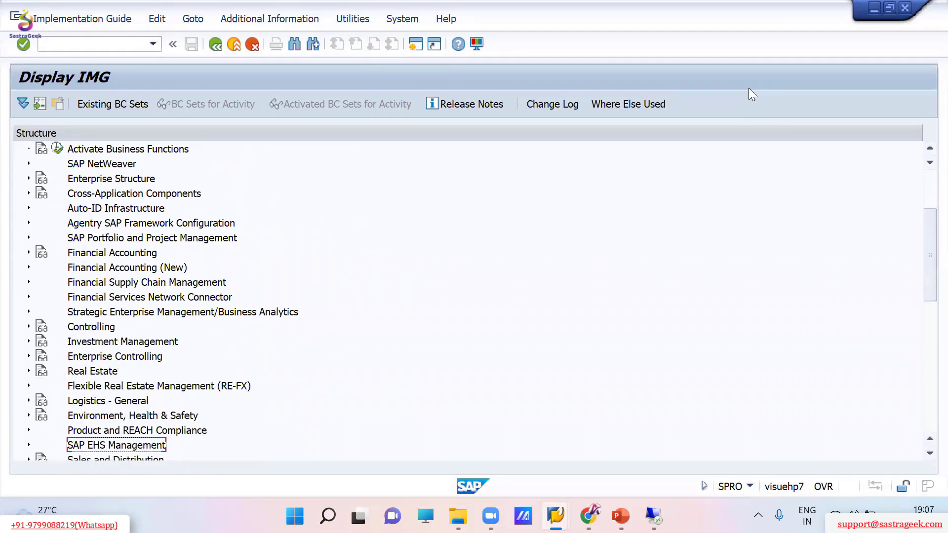
pyautogui.press('Down')
pyautogui.press('Down')
pyautogui.press('Down')
pyautogui.press('Down')
pyautogui.press('Down')
pyautogui.press('Down')
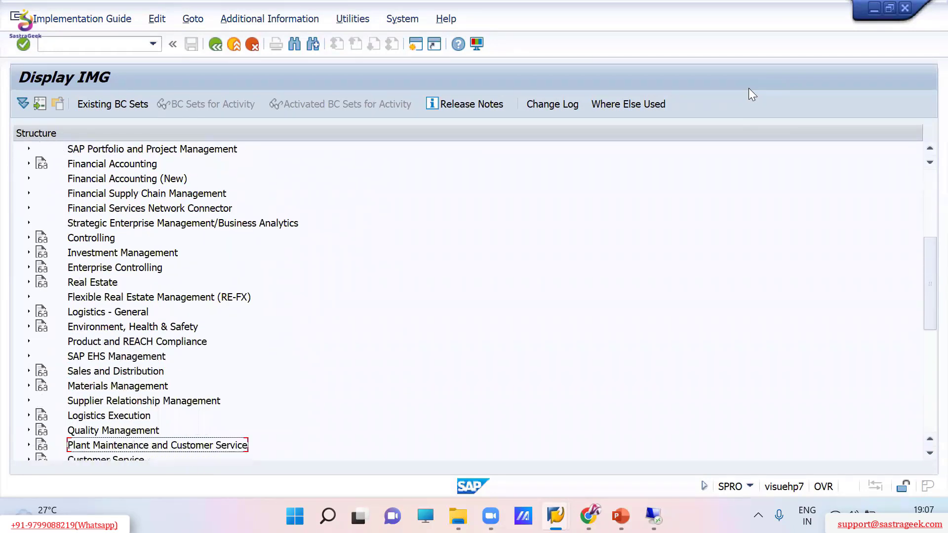
pyautogui.press('Up')
pyautogui.press('Up')
pyautogui.press('Down')
pyautogui.press('Down')
pyautogui.press('Down')
pyautogui.press('Down')
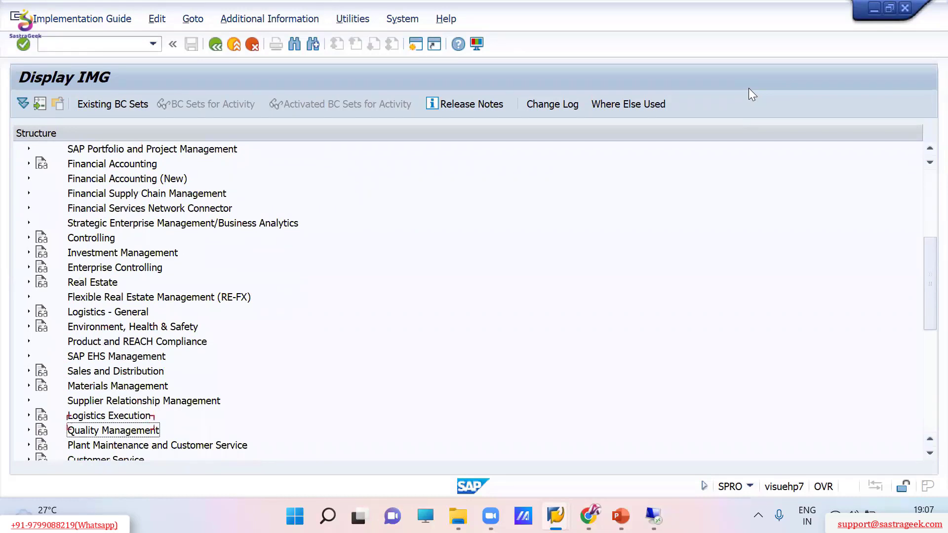
pyautogui.press('Down')
pyautogui.press('Down')
pyautogui.press('Down')
pyautogui.press('Down')
pyautogui.press('Down')
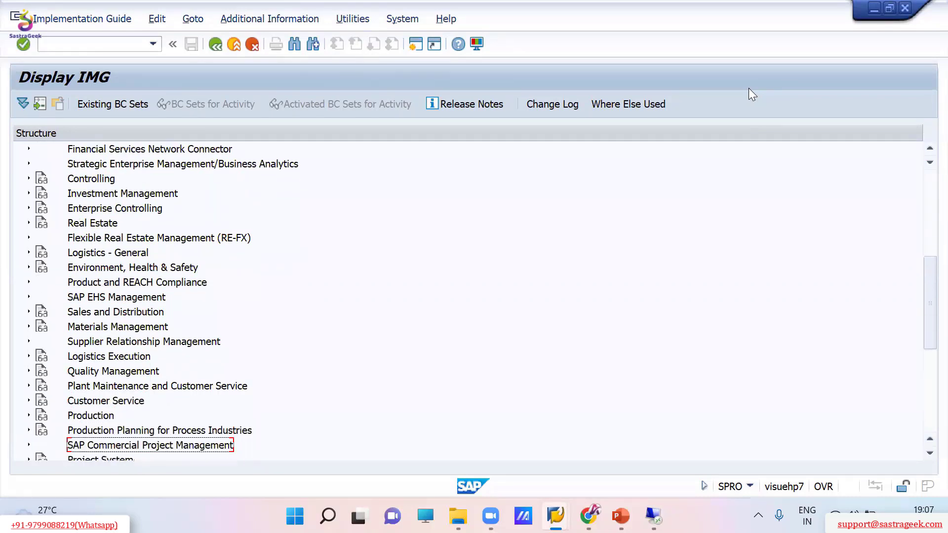
pyautogui.press('Up')
pyautogui.press('Up')
pyautogui.press('Up')
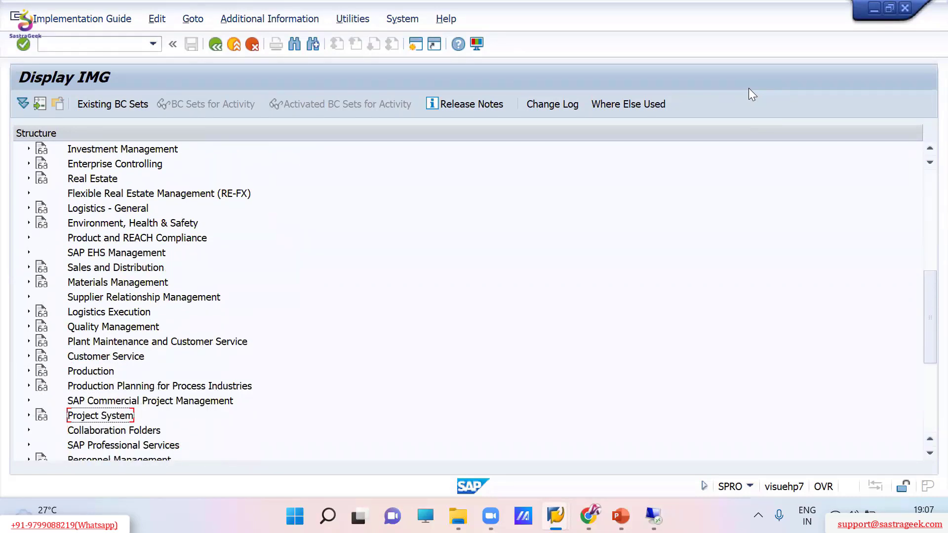
pyautogui.press('Down')
pyautogui.press('Down')
pyautogui.press('Down')
pyautogui.press('Up')
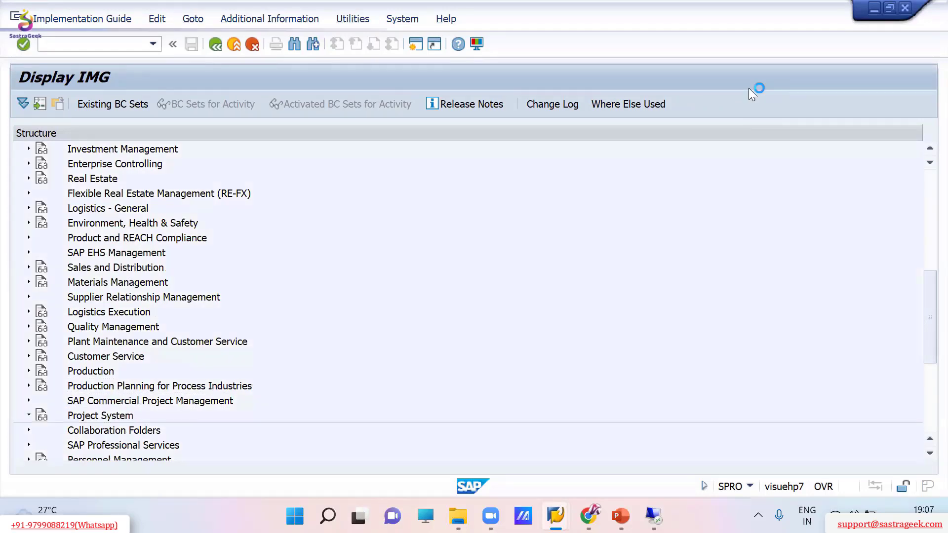
pyautogui.press('Right')
# Expand Structures, Operative Structures and Work Breakdown Structure (WBS) under Project System
pyautogui.press('Down')
pyautogui.press('Down')
pyautogui.press('Up')
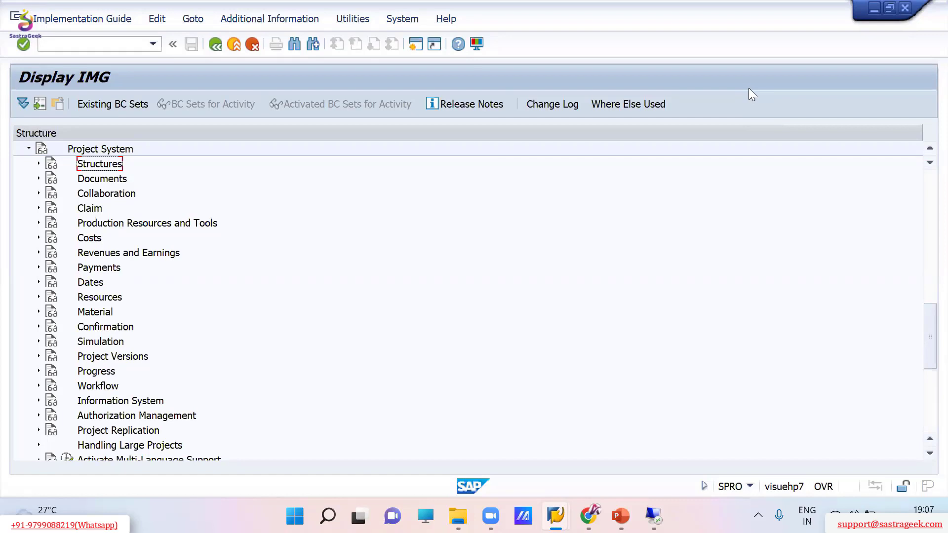
pyautogui.press('Right')
pyautogui.press('Down')
pyautogui.press('Right')
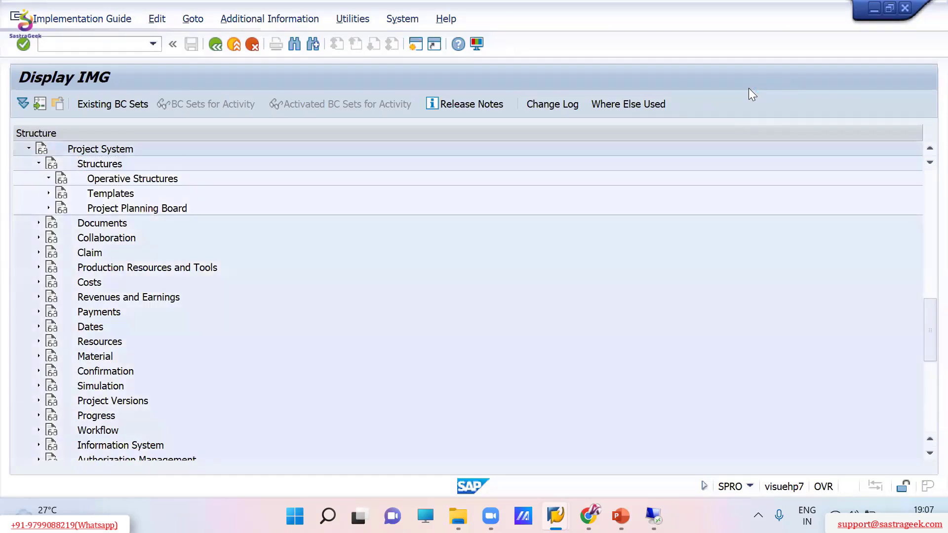
pyautogui.press('Down')
pyautogui.press('Right')
pyautogui.press('Down')
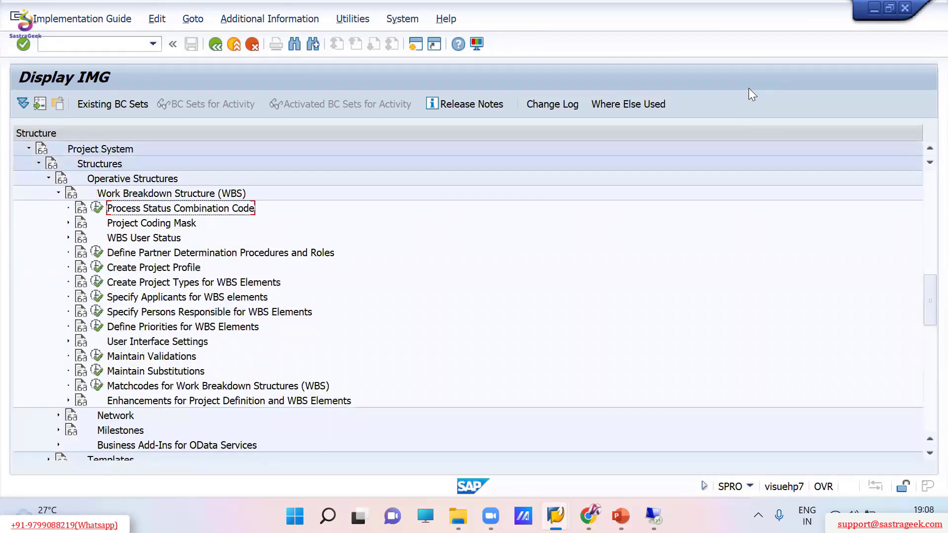
# Expand the Project Coding Mask node under Work Breakdown Structure (WBS)
pyautogui.press('Down')
pyautogui.press('Down')
pyautogui.press('Up')
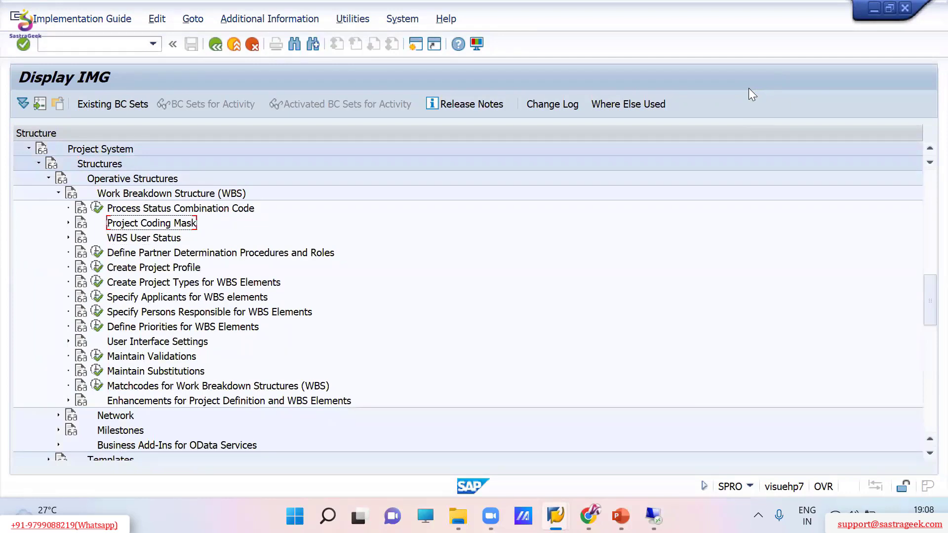
pyautogui.press('Right')
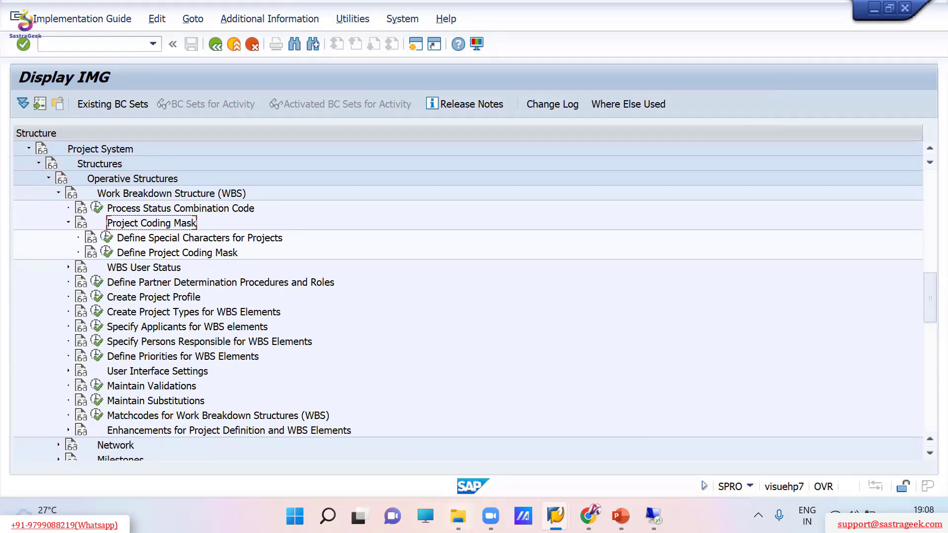
# Switch to File Explorer and open the file 1 SAP PS Presentation from the Presentations folder
pyautogui.click(458, 516)
pyautogui.doubleClick(192, 132)
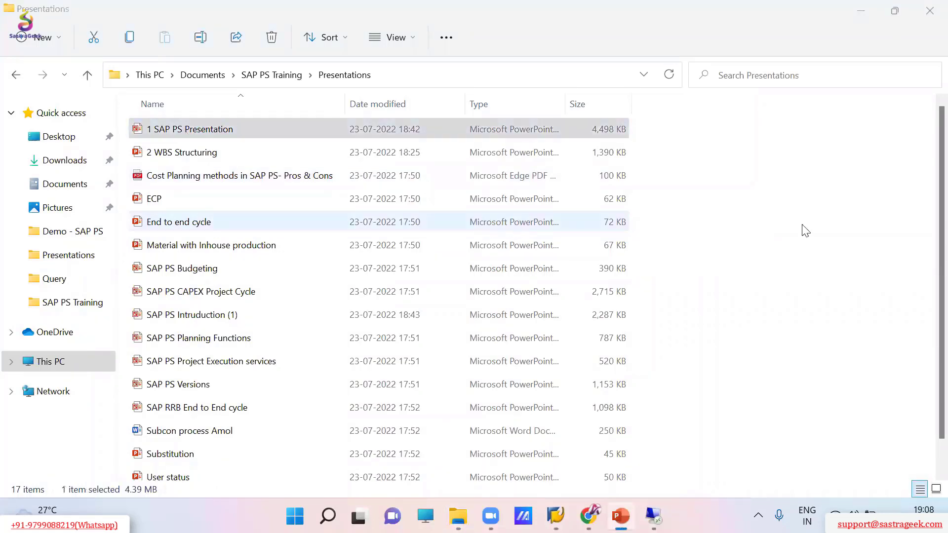
pyautogui.click(767, 228)
pyautogui.scroll(-2, 506, 302)
pyautogui.scroll(2, 507, 294)
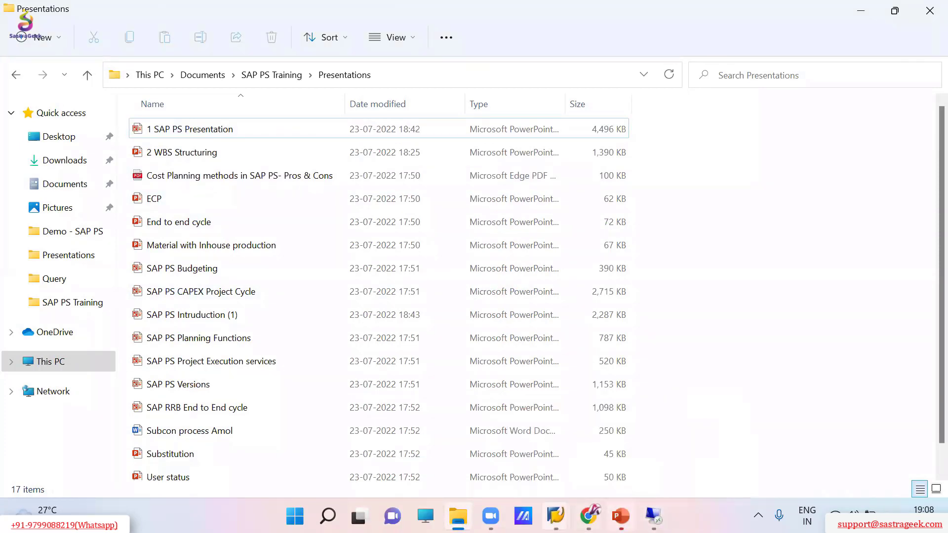
pyautogui.moveTo(556, 516)
pyautogui.click(579, 417)
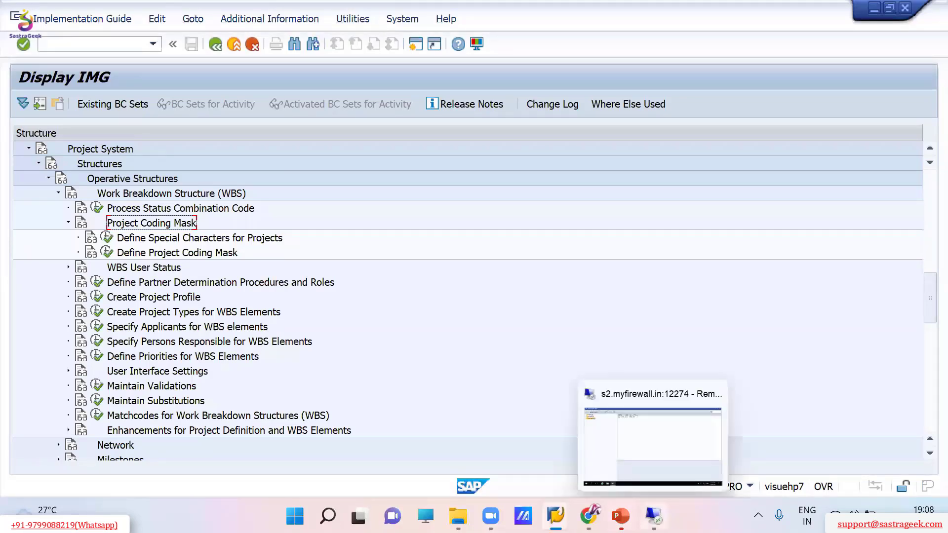
# Switch to 1 SAP PS Presentation in PowerPoint and page through it to the Work Breakdown Structure slide
pyautogui.moveTo(621, 516)
pyautogui.click(678, 441)
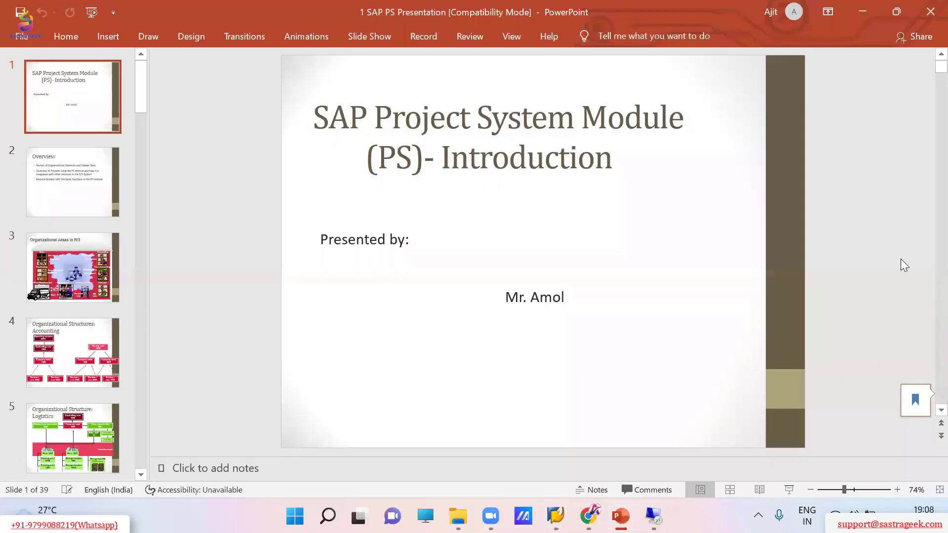
pyautogui.scroll(-6, 904, 256)
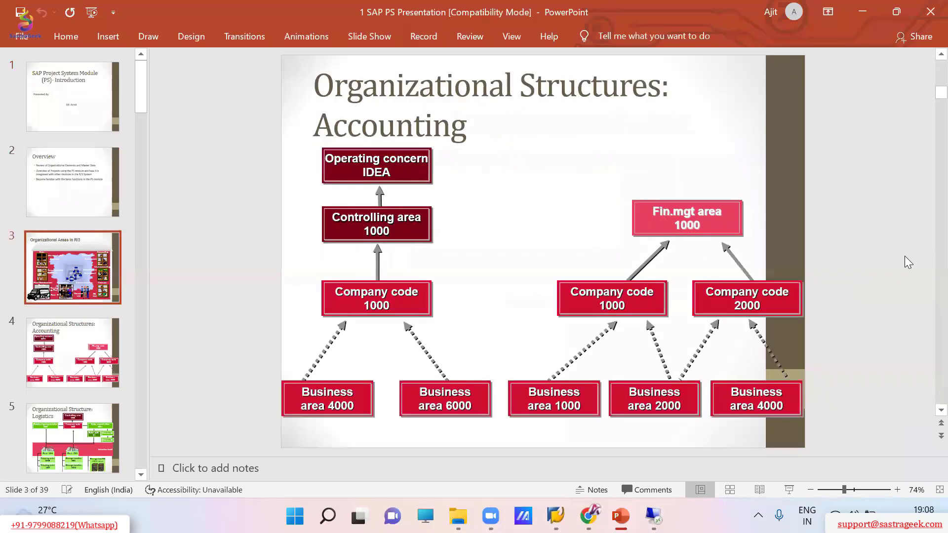
pyautogui.scroll(-10, 904, 256)
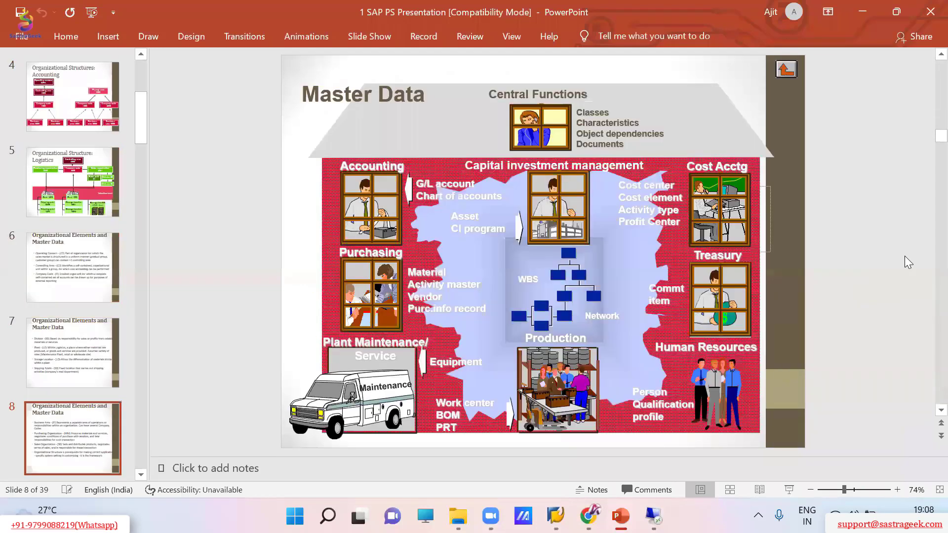
pyautogui.scroll(-13, 905, 256)
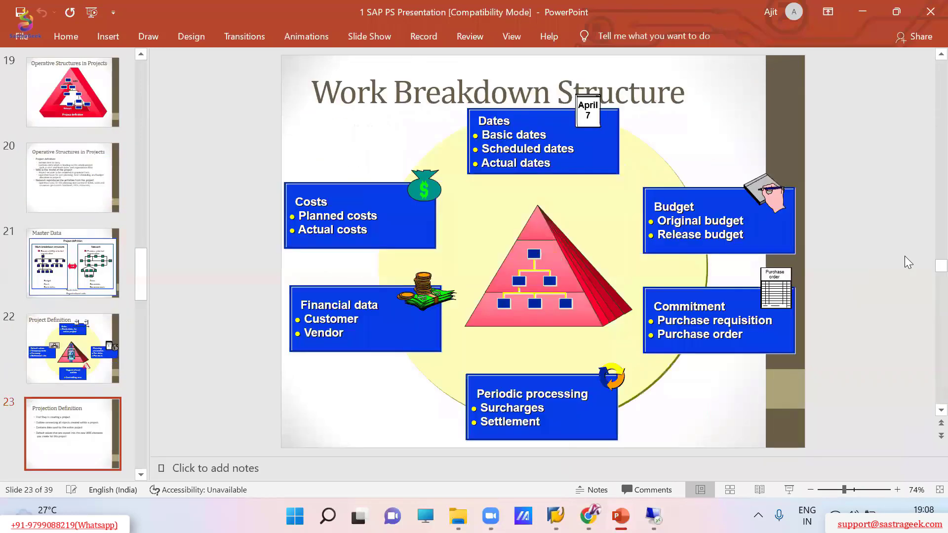
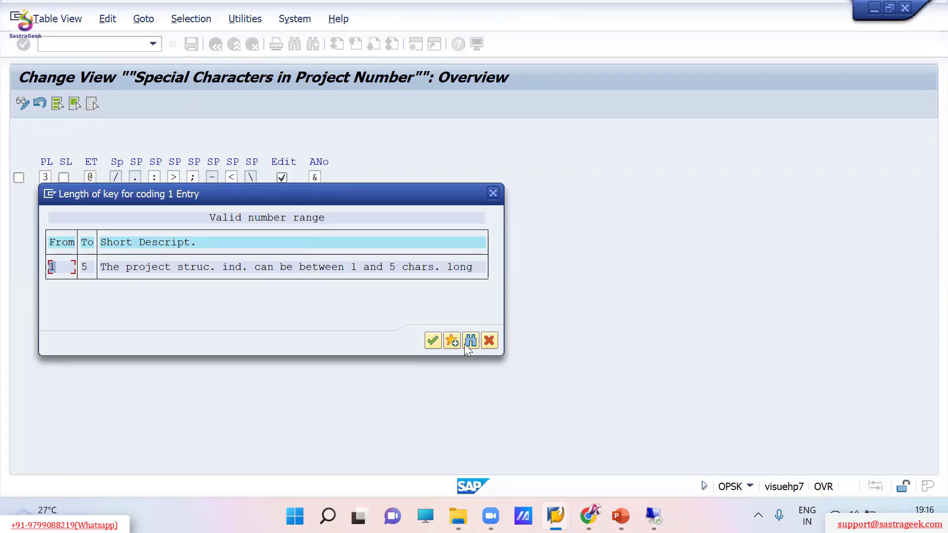
# Close the list of valid coding key lengths and return to the PL field of the special characters entry
pyautogui.click(432, 341)
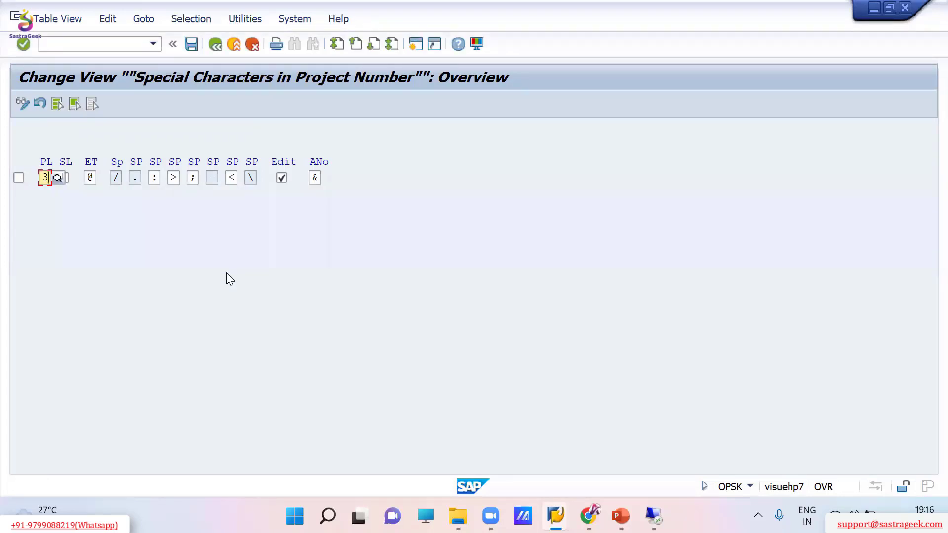
pyautogui.click(44, 178)
pyautogui.hotkey('alt', 'Tab')
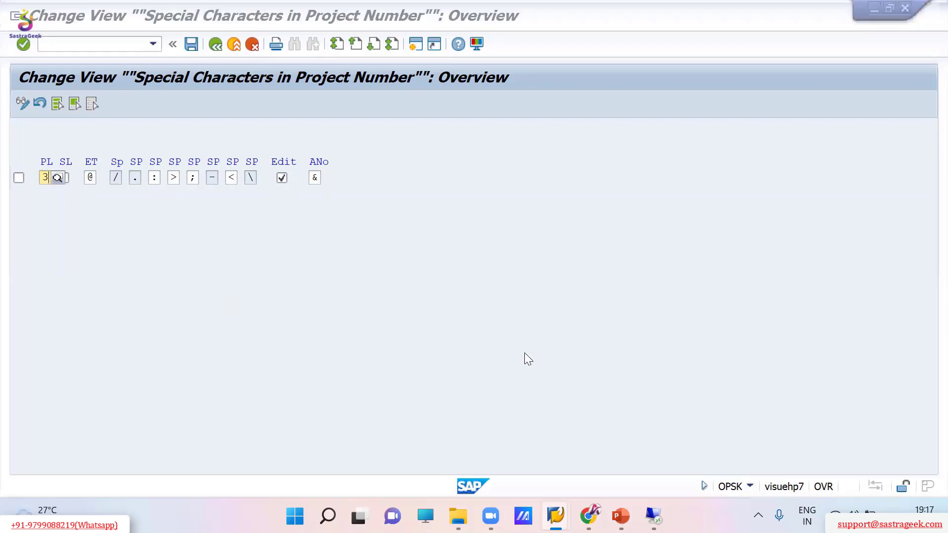
# Read the help text for the Structure length indicator in the special characters view, then close it
pyautogui.click(703, 307)
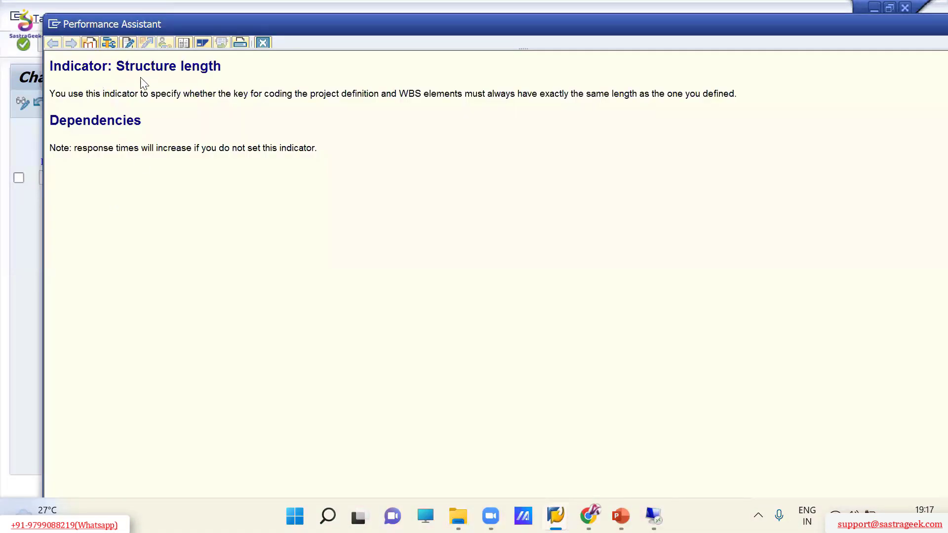
pyautogui.moveTo(52, 94); pyautogui.dragTo(379, 95)
pyautogui.click(299, 102)
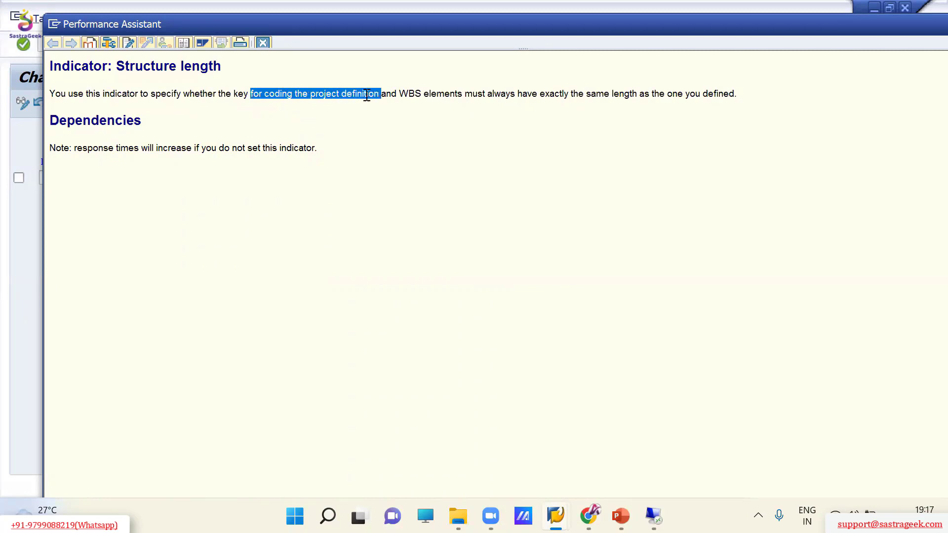
pyautogui.click(434, 90)
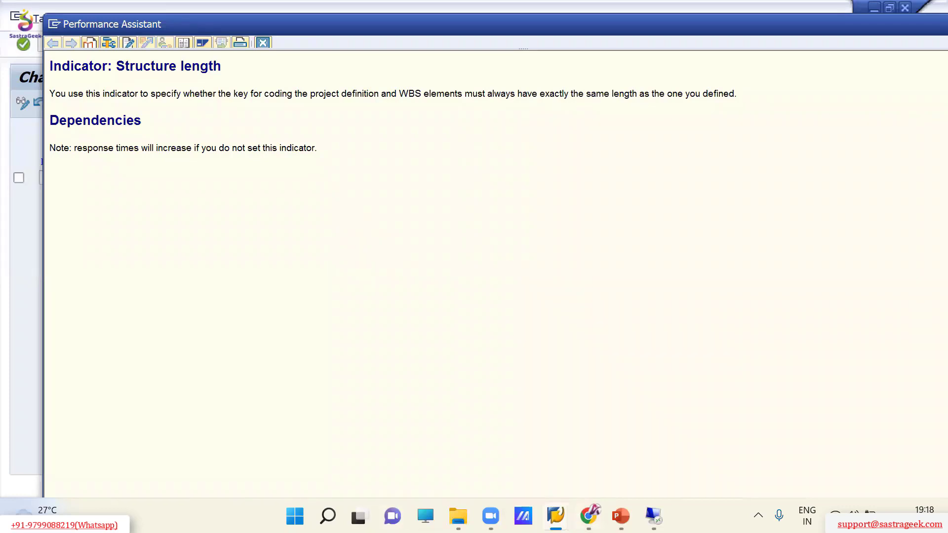
pyautogui.moveTo(555, 516)
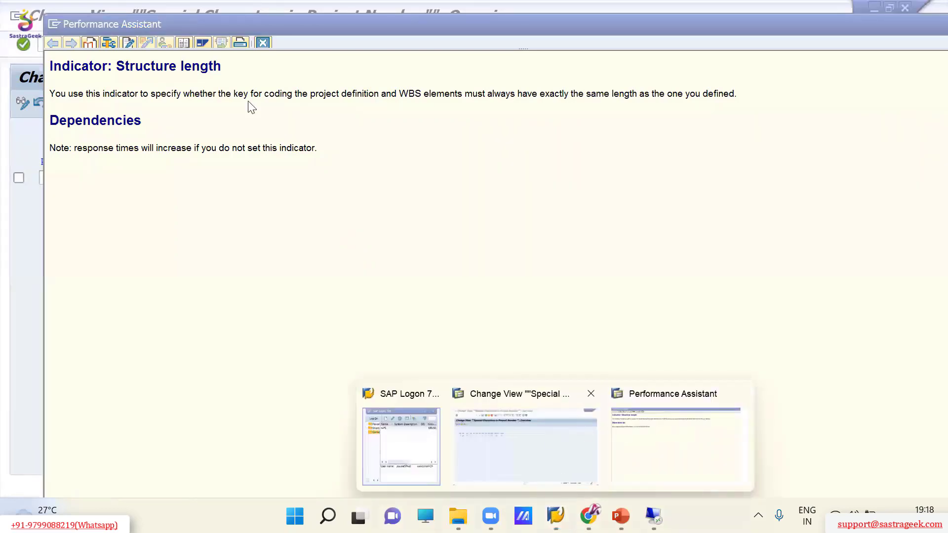
pyautogui.click(263, 42)
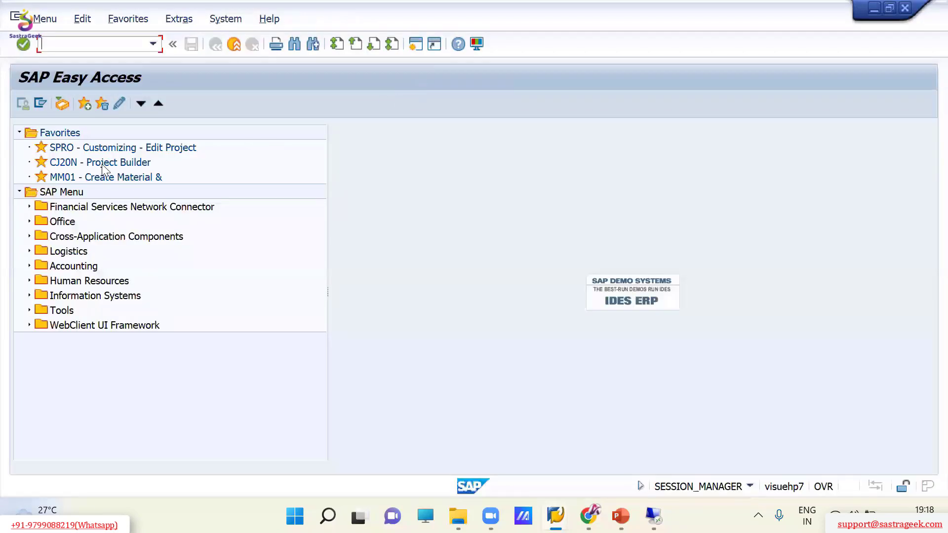
# Start Project Builder (CJ20N) from the favorites and open the project A-00007 from the last projects
pyautogui.doubleClick(101, 164)
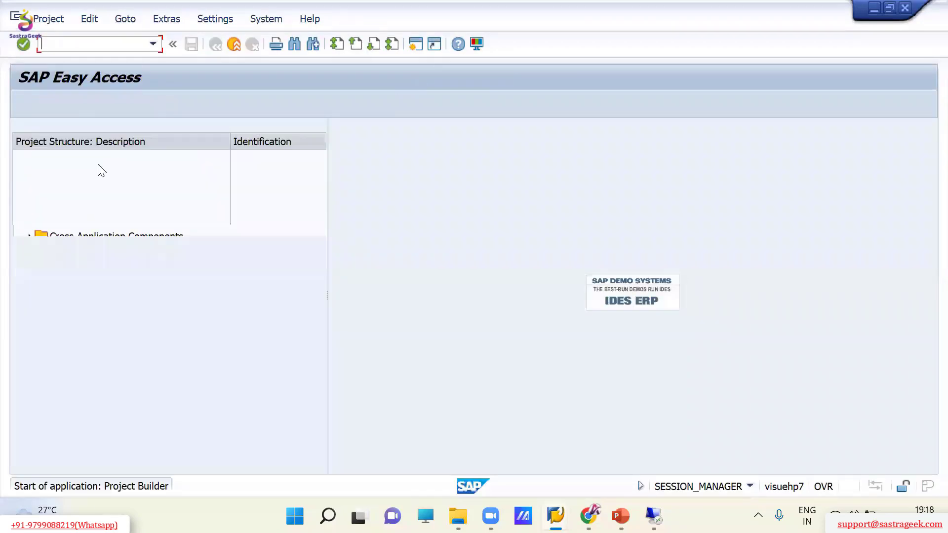
pyautogui.click(89, 295)
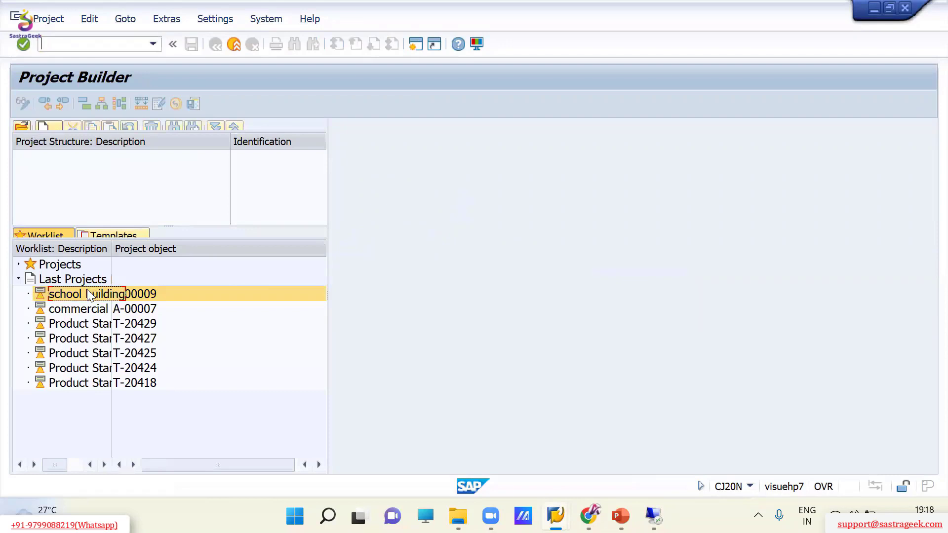
pyautogui.doubleClick(134, 310)
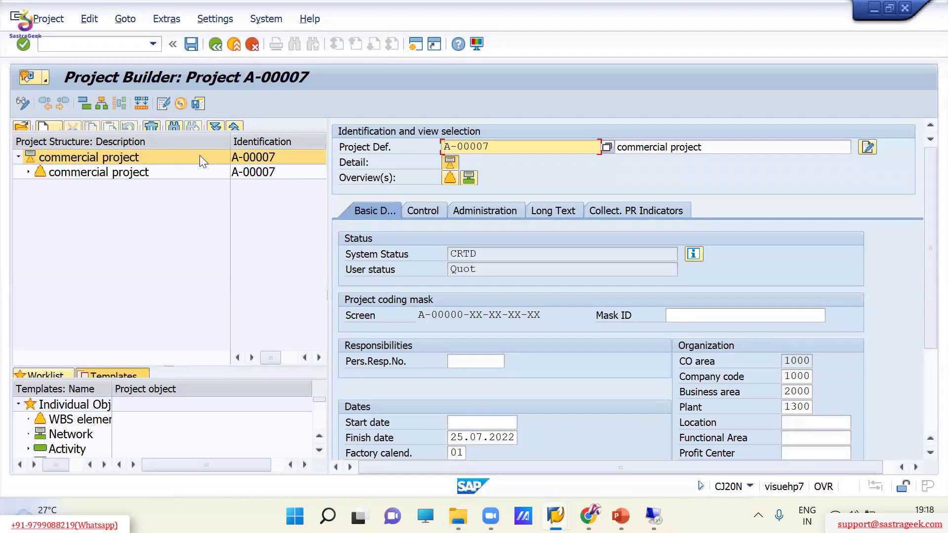
# Compare the identification of the project definition A-00007 with that of the WBS element beneath it
pyautogui.click(242, 176)
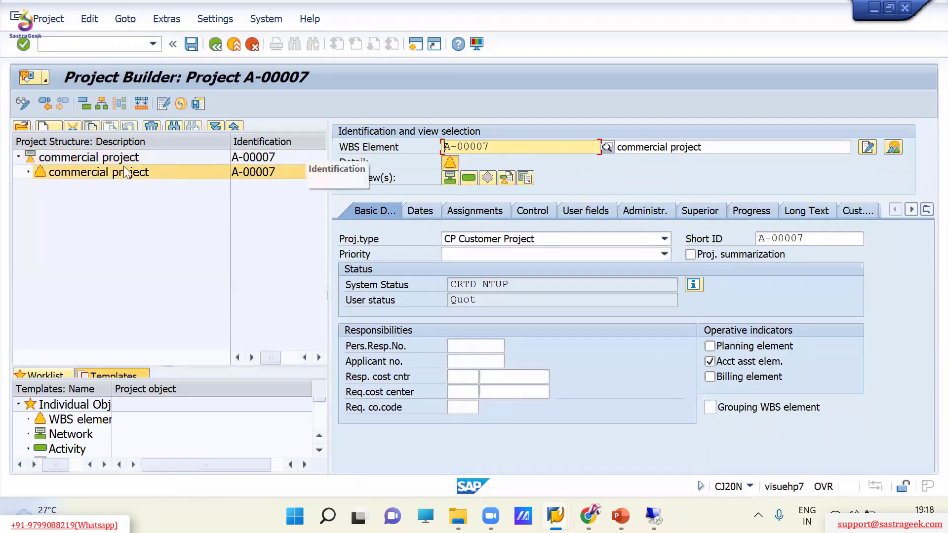
pyautogui.click(31, 161)
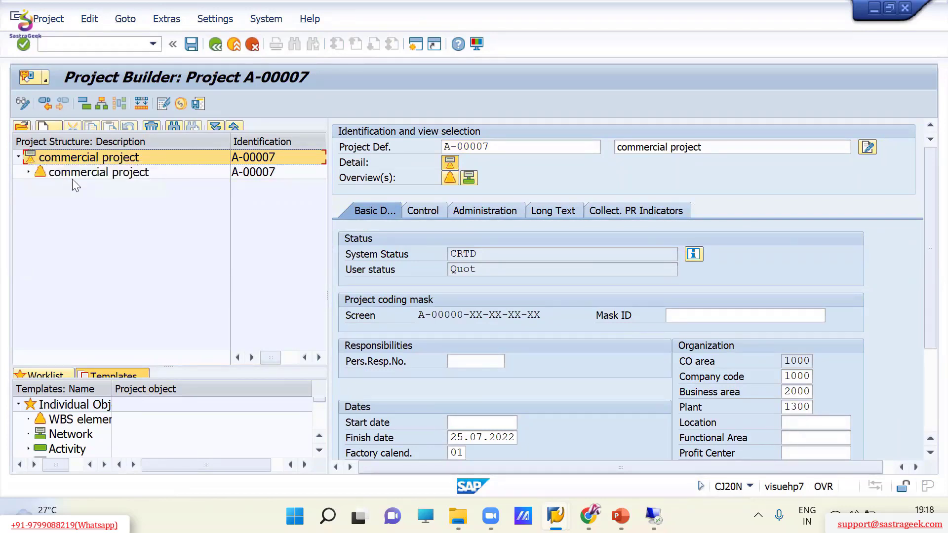
pyautogui.click(39, 172)
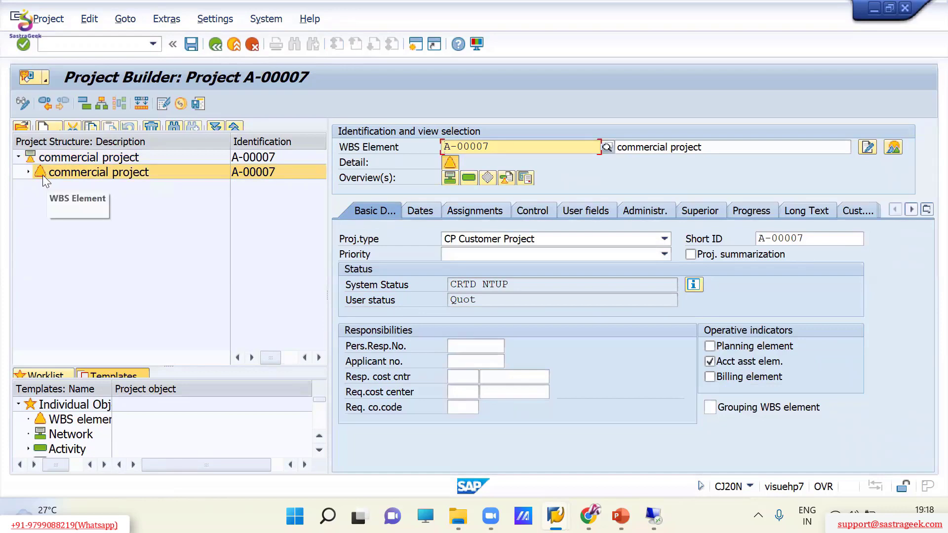
pyautogui.click(208, 158)
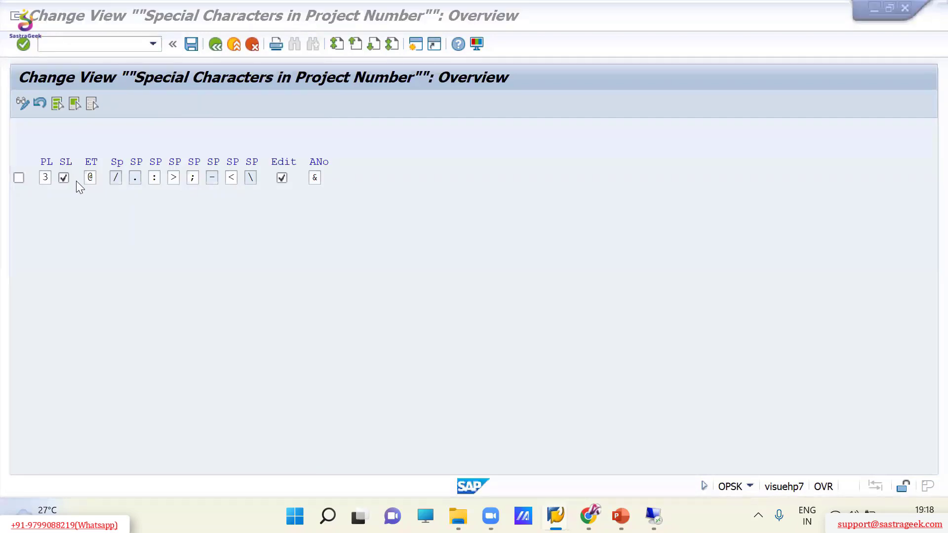
# Return to the Structure length help, review the rule on key length for project definitions and WBS elements, and close it
pyautogui.hotkey('alt', 'Tab')
pyautogui.hotkey('alt', 'Tab')
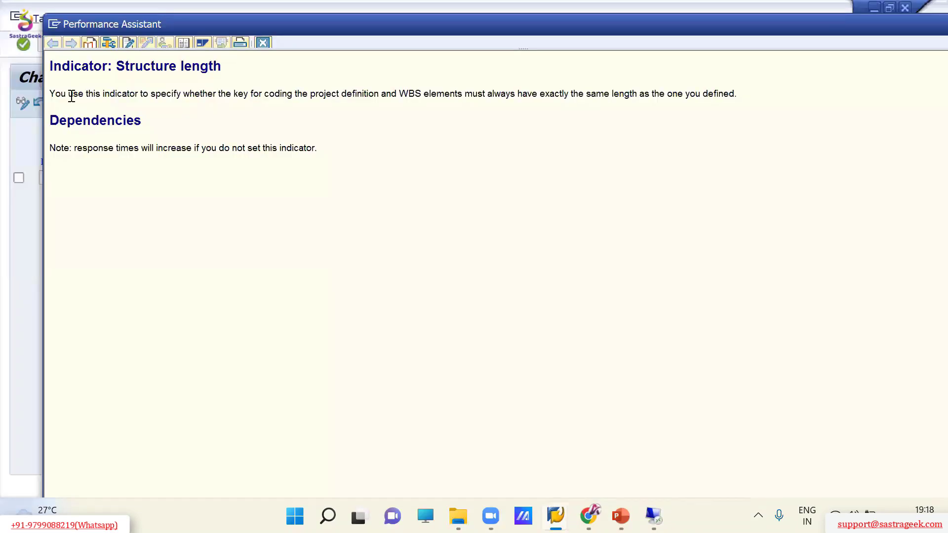
pyautogui.moveTo(69, 93); pyautogui.dragTo(352, 94)
pyautogui.click(173, 94)
pyautogui.click(252, 94)
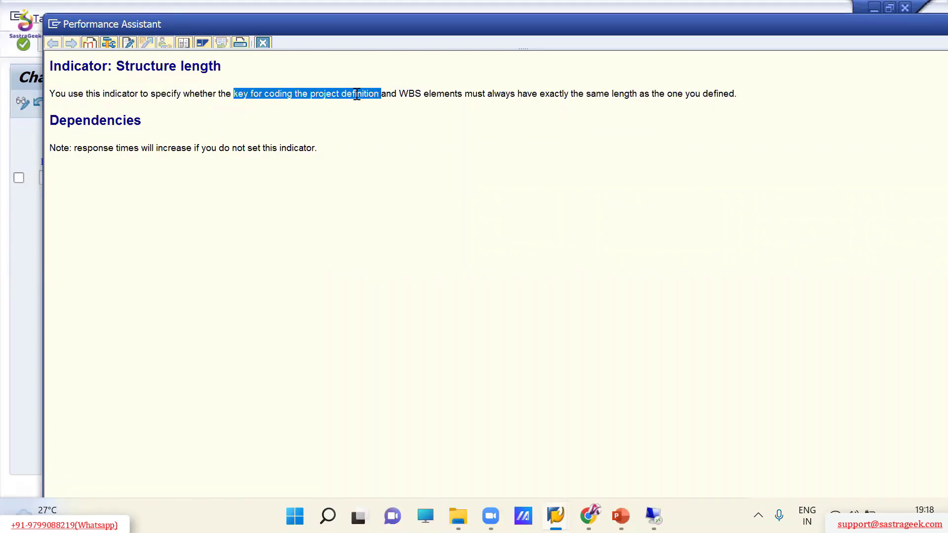
pyautogui.click(474, 95)
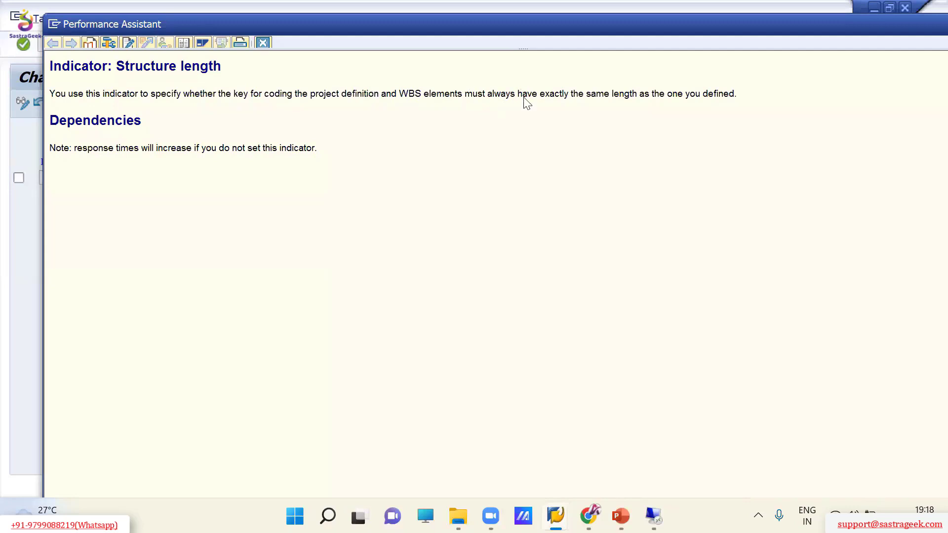
pyautogui.moveTo(518, 94); pyautogui.dragTo(747, 93)
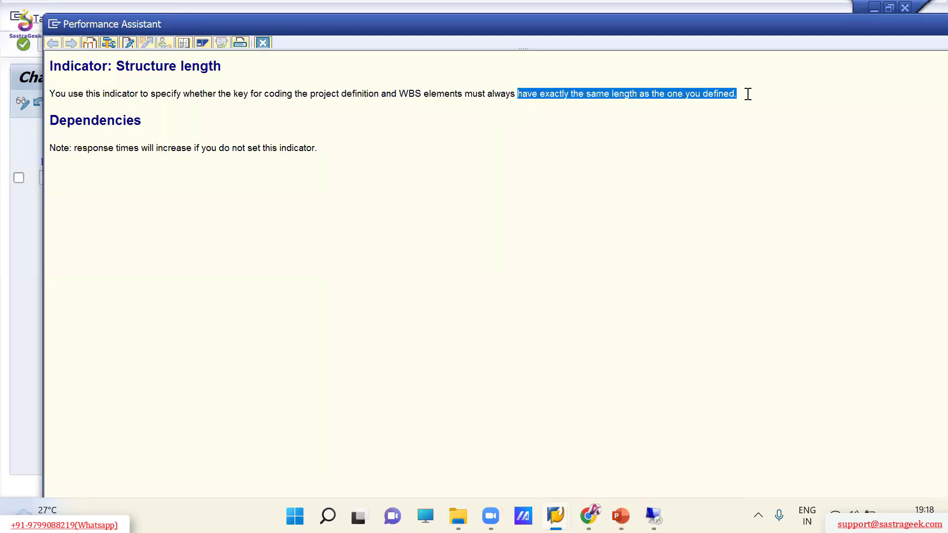
pyautogui.click(206, 79)
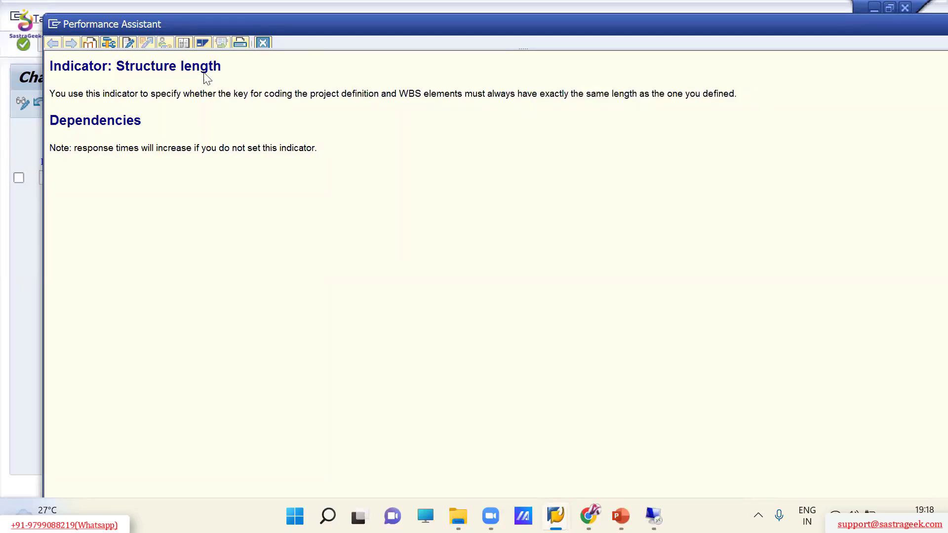
pyautogui.click(263, 43)
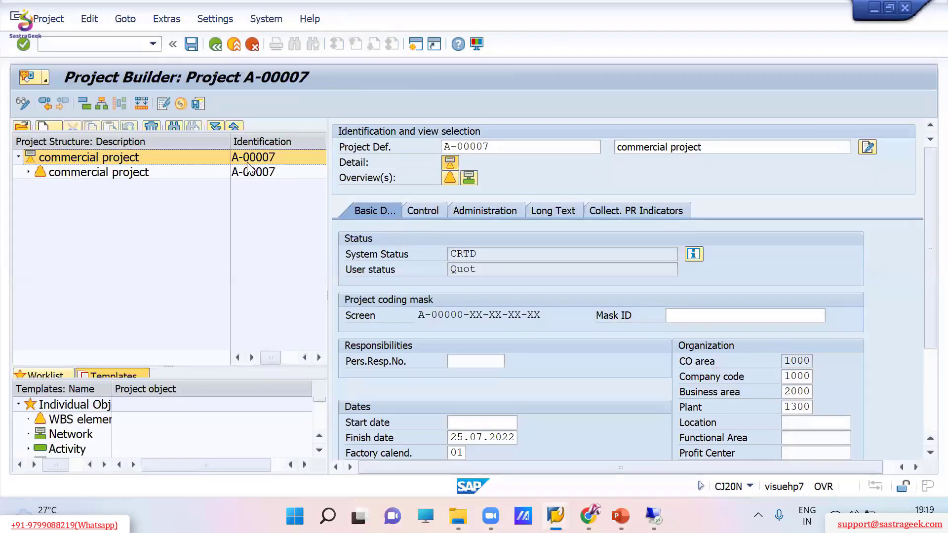
# Check the project definition and WBS element identifications of A-00007 against the SL and ET fields of the special characters entry
pyautogui.click(247, 176)
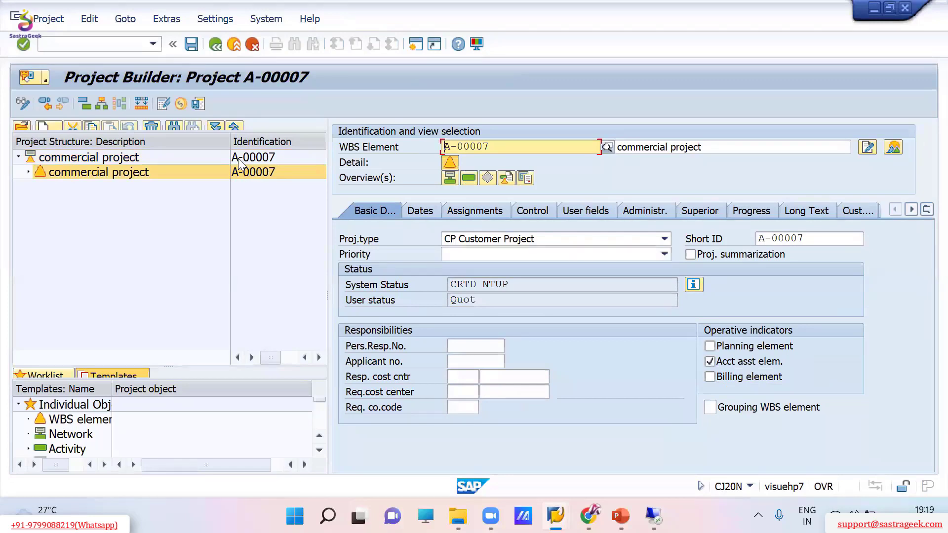
pyautogui.click(240, 159)
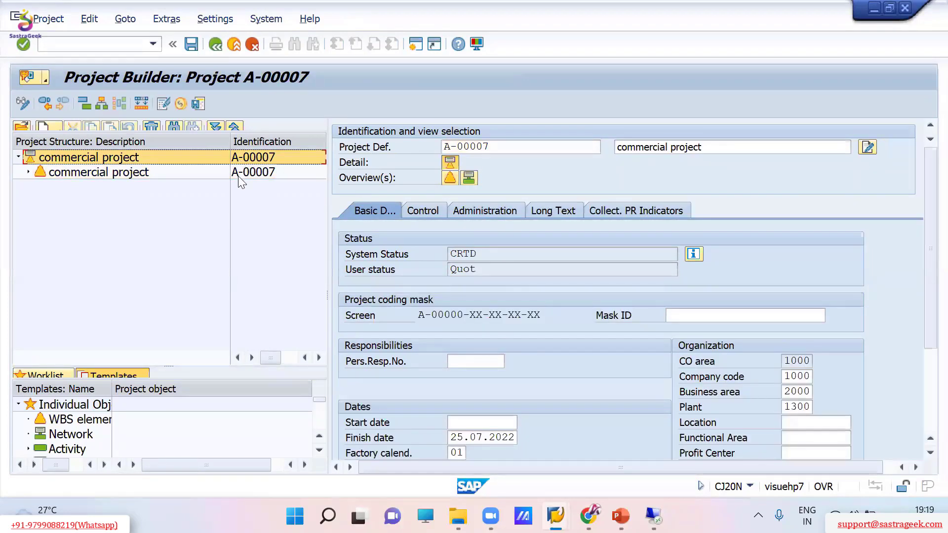
pyautogui.click(239, 177)
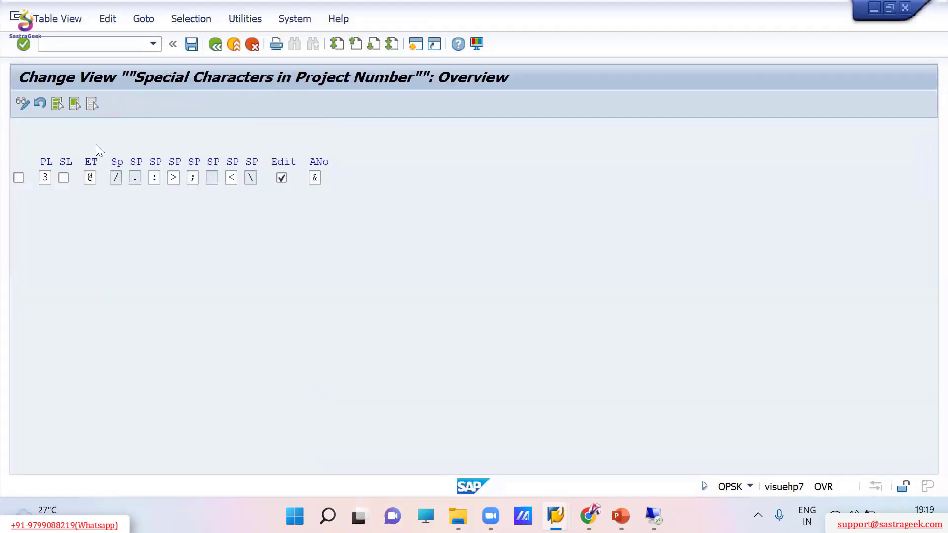
pyautogui.click(65, 177)
pyautogui.click(91, 178)
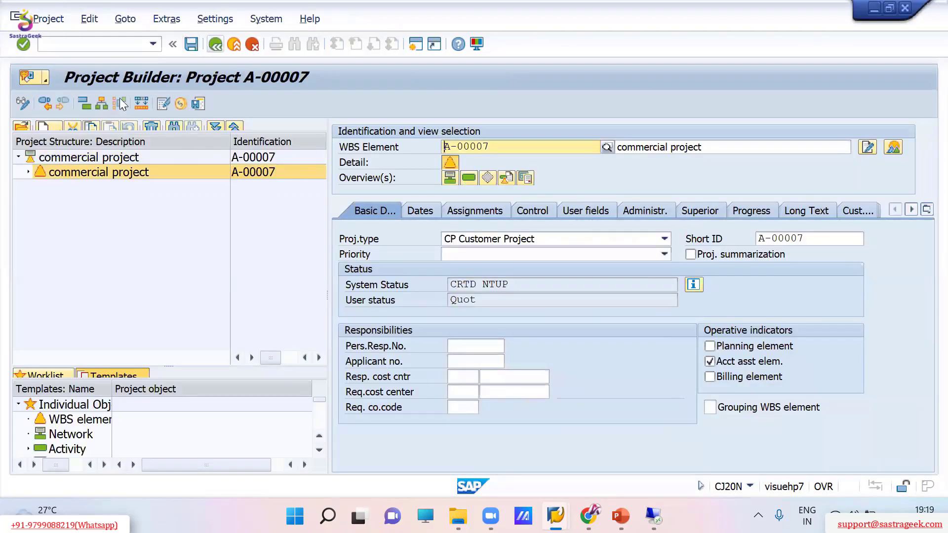
# Leave project A-00007 and Project Builder, then start Project Builder again with the transaction code cj20n
pyautogui.click(33, 159)
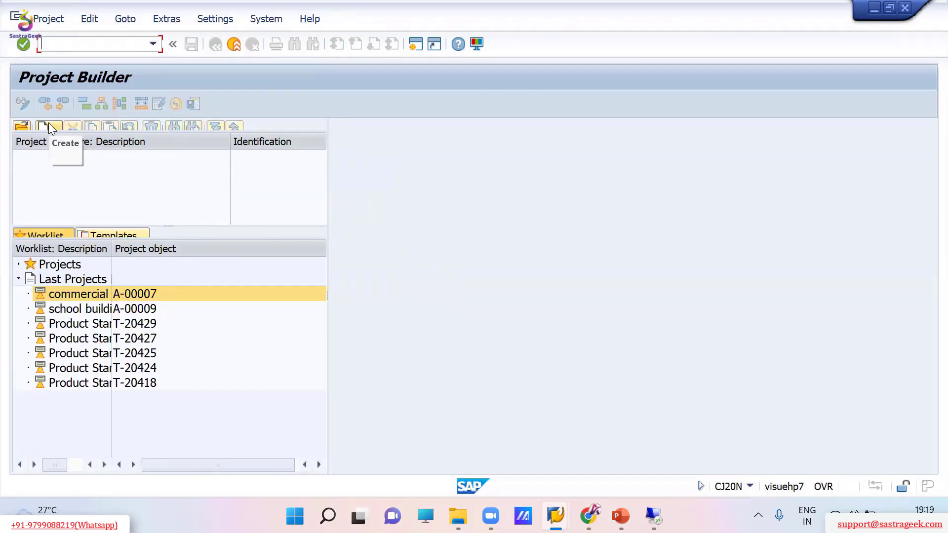
pyautogui.click(232, 44)
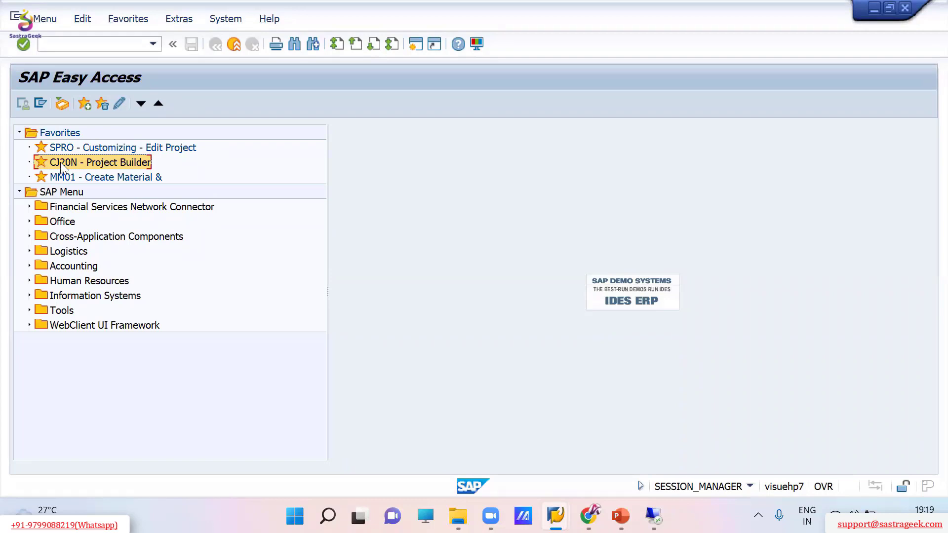
pyautogui.click(84, 48)
pyautogui.write('cj20n')
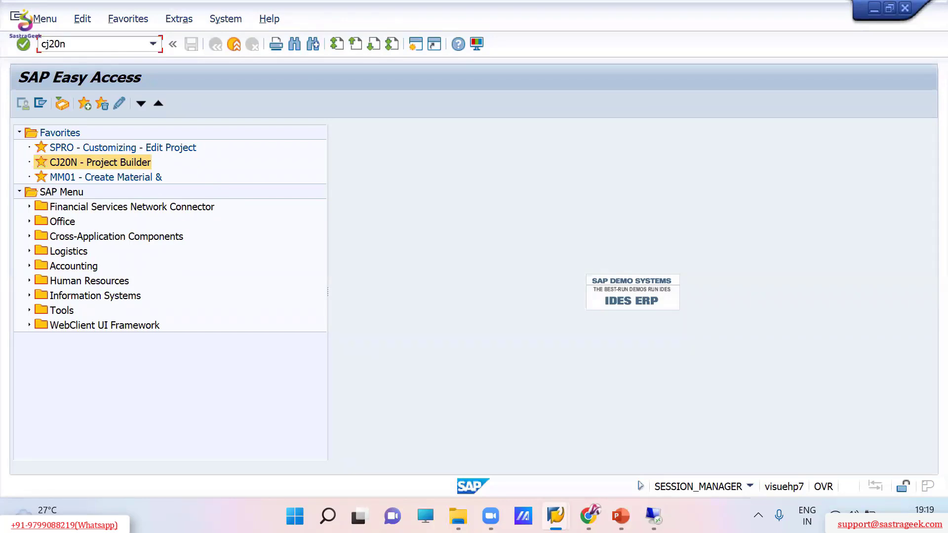
pyautogui.press('Return')
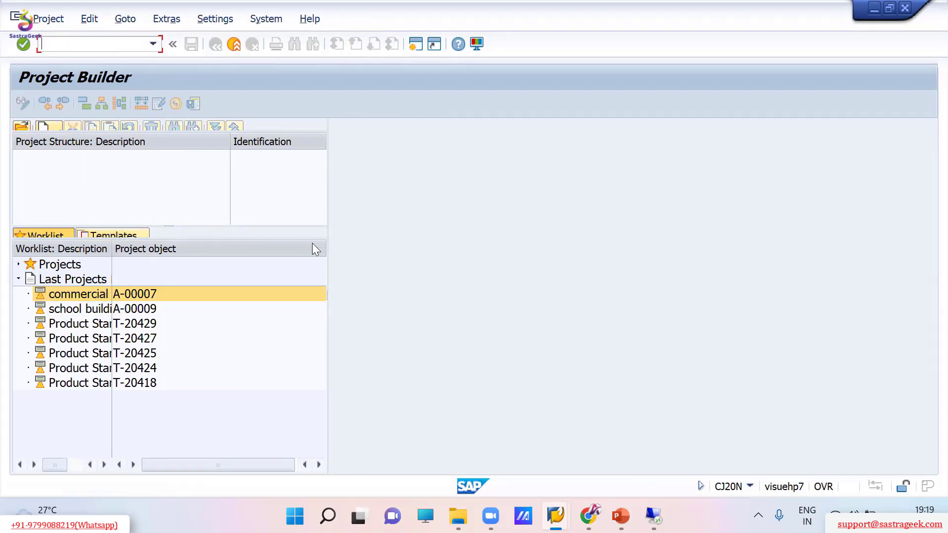
# Start creating a new project and try to use A-00005 as its project definition
pyautogui.click(55, 294)
pyautogui.click(44, 128)
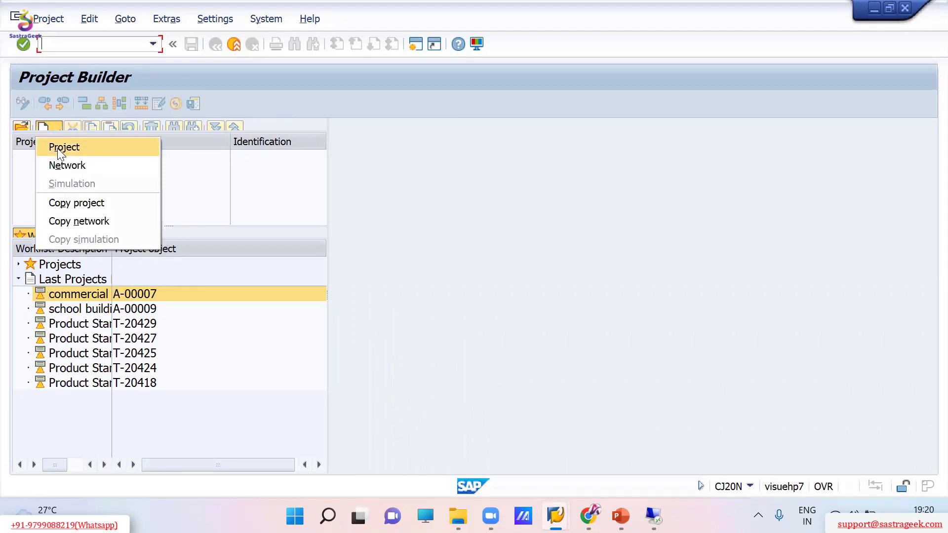
pyautogui.click(61, 152)
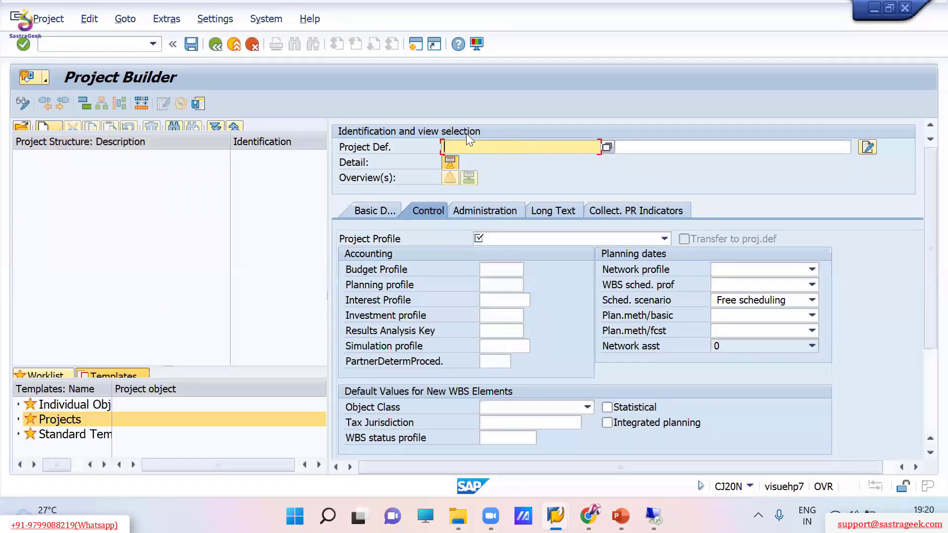
pyautogui.write('A')
pyautogui.press('Down')
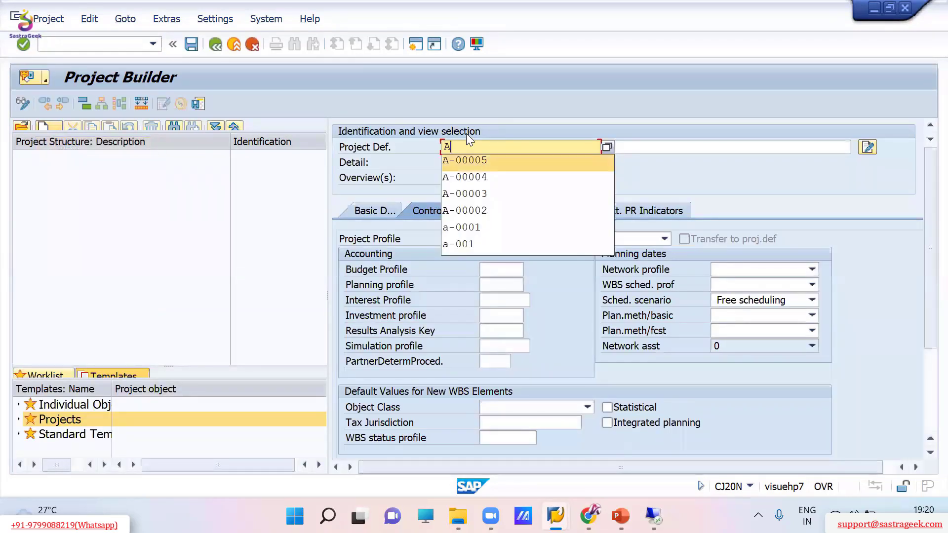
pyautogui.press('Return')
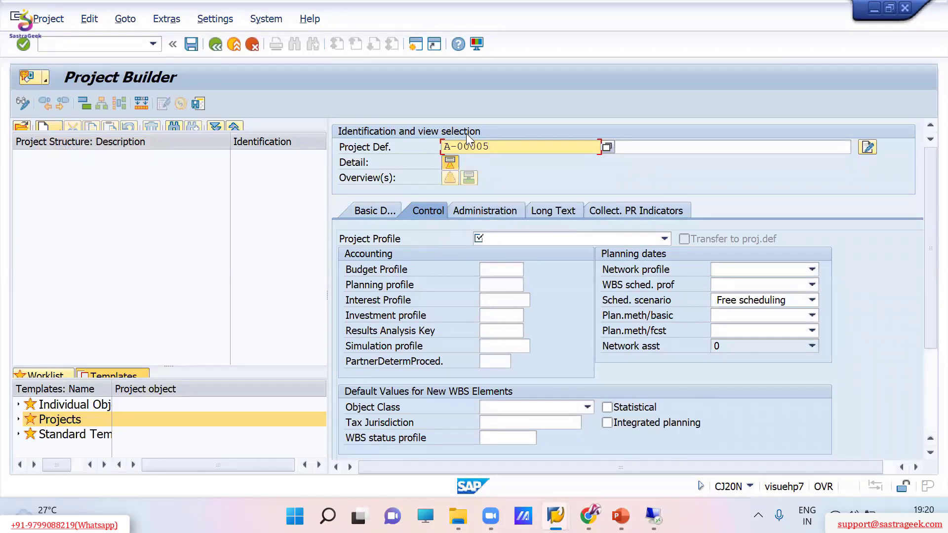
pyautogui.press('Return')
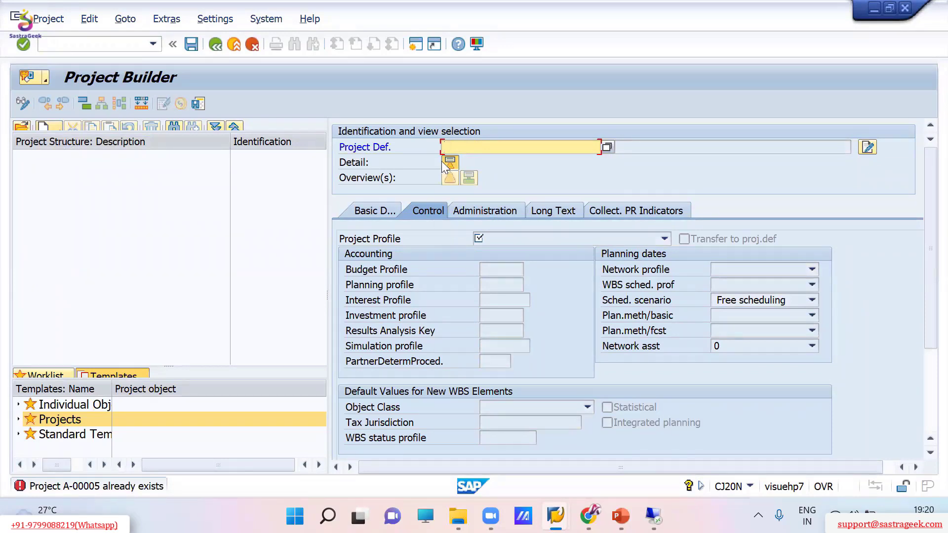
# Search for the next open project number with start value A-00005 and adopt the proposed number A-00008 as the project definition
pyautogui.press('BackSpace')
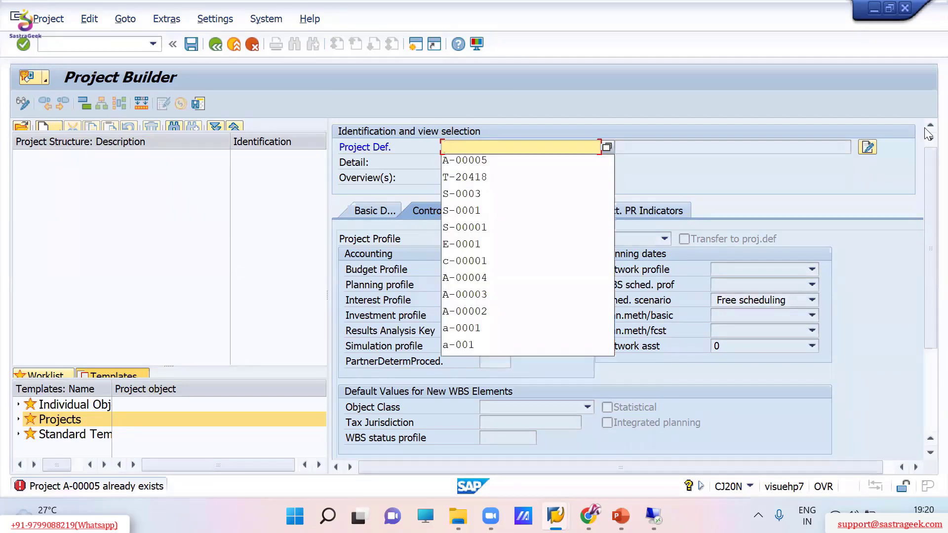
pyautogui.press('Down')
pyautogui.press('Return')
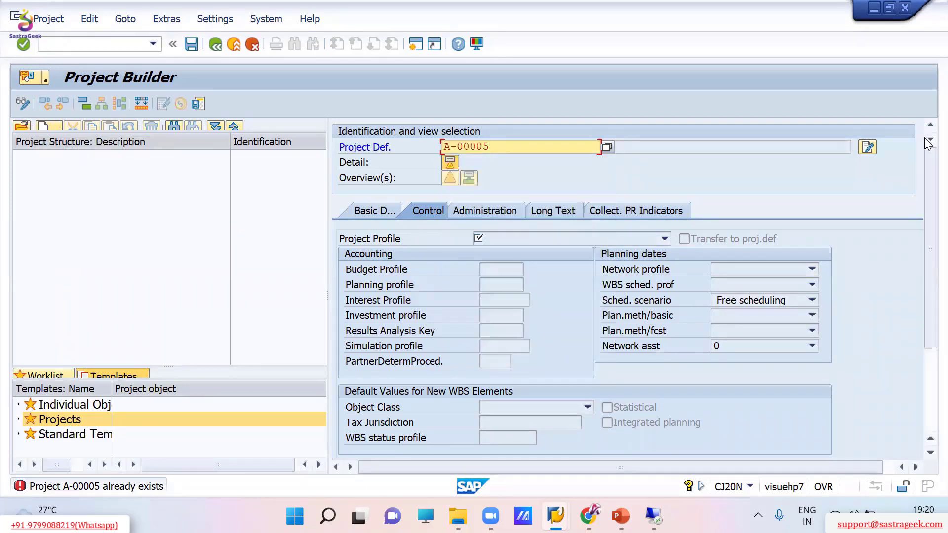
pyautogui.click(606, 147)
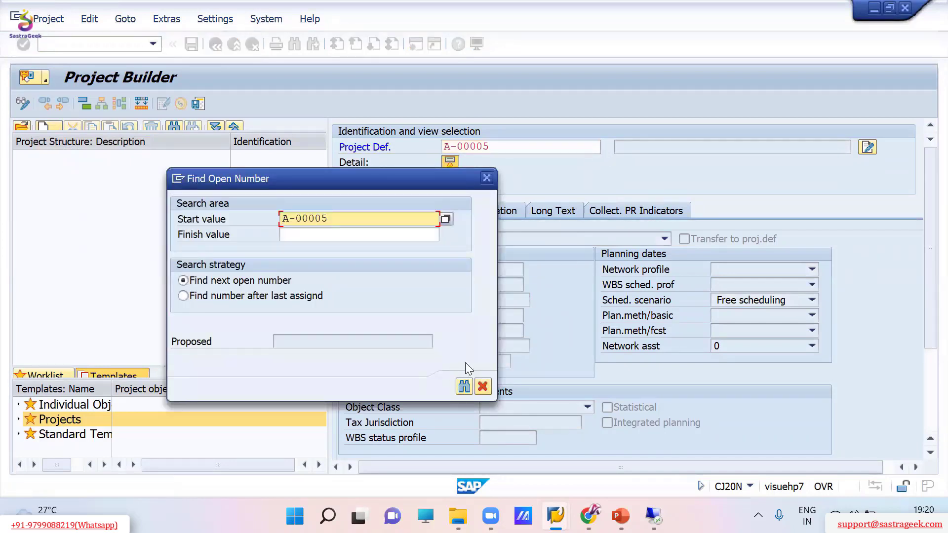
pyautogui.click(464, 387)
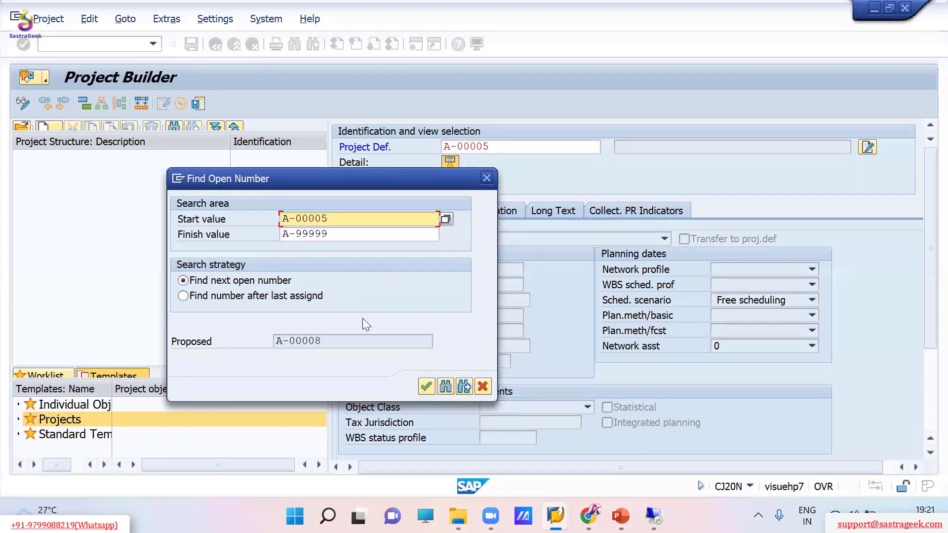
pyautogui.moveTo(324, 341); pyautogui.dragTo(268, 342)
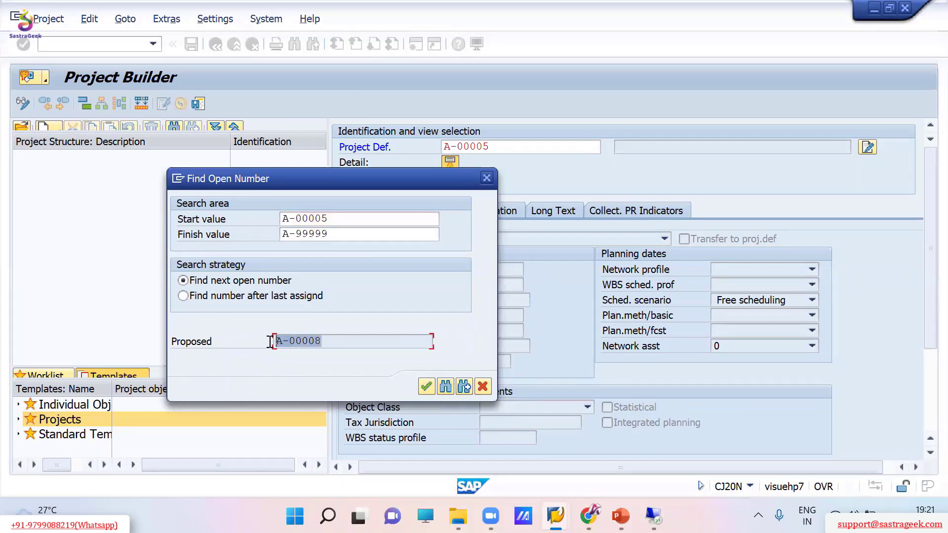
pyautogui.click(277, 341)
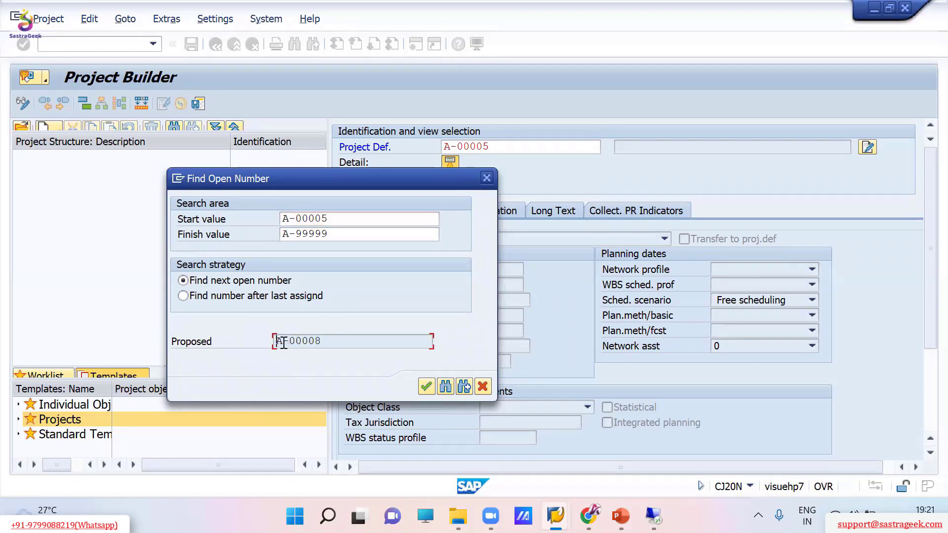
pyautogui.click(427, 387)
pyautogui.press('Return')
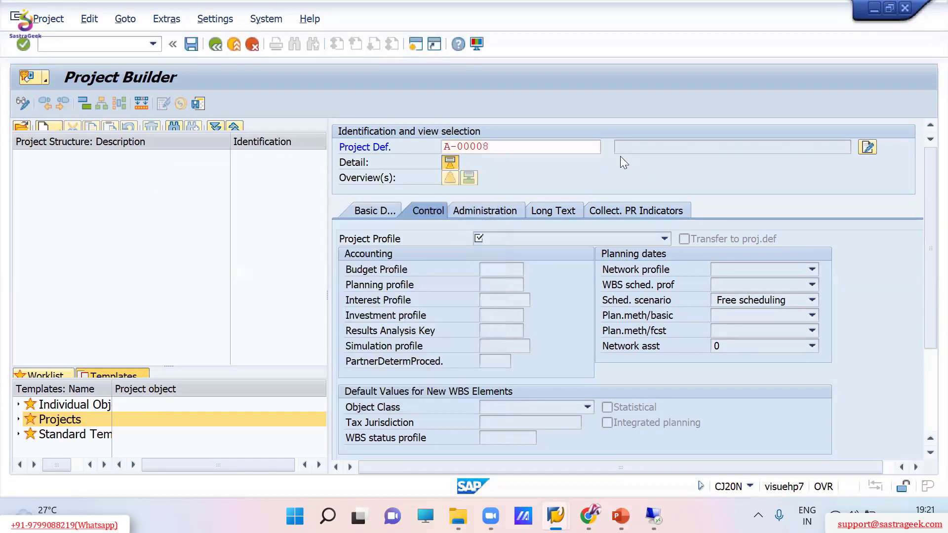
# Dismiss the Remote Desktop windows and assign the project profile 1000 Elevator to project A-00008
pyautogui.click(665, 240)
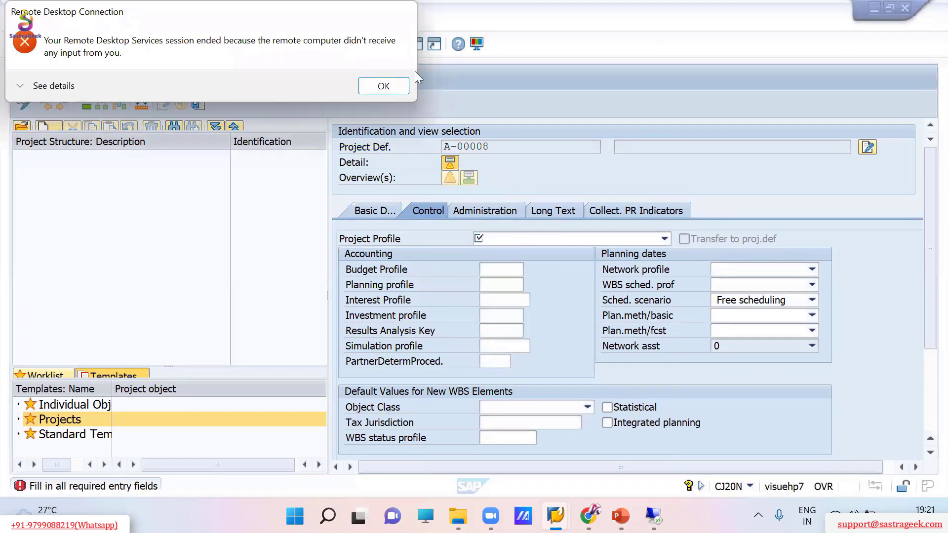
pyautogui.click(386, 86)
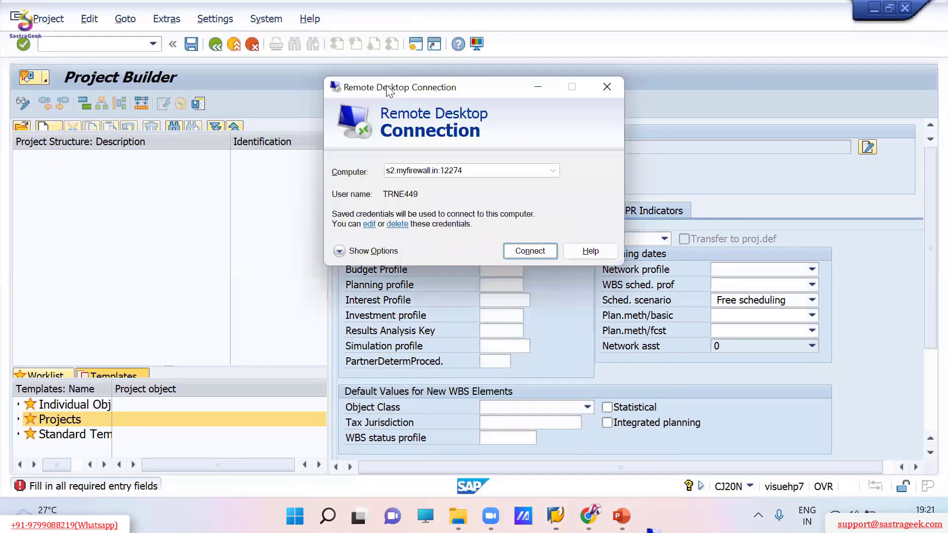
pyautogui.click(607, 87)
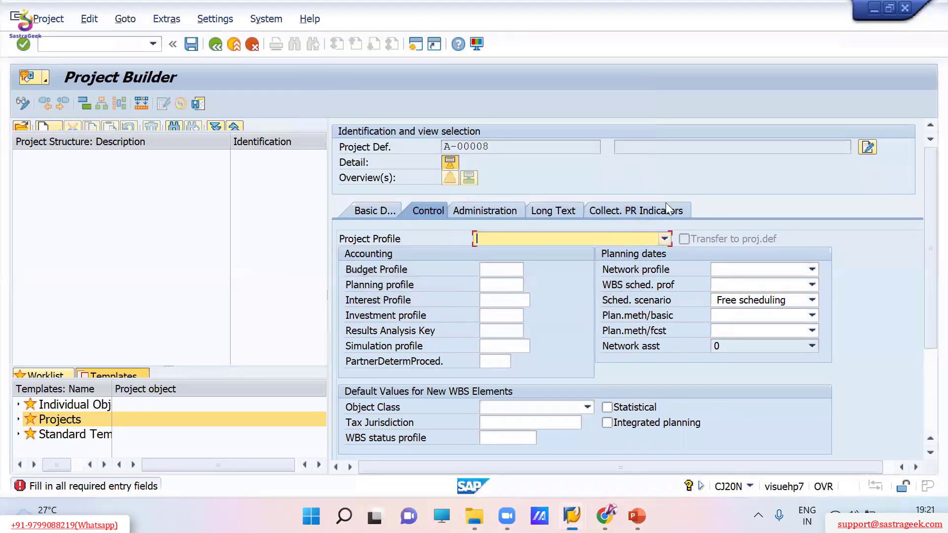
pyautogui.click(664, 239)
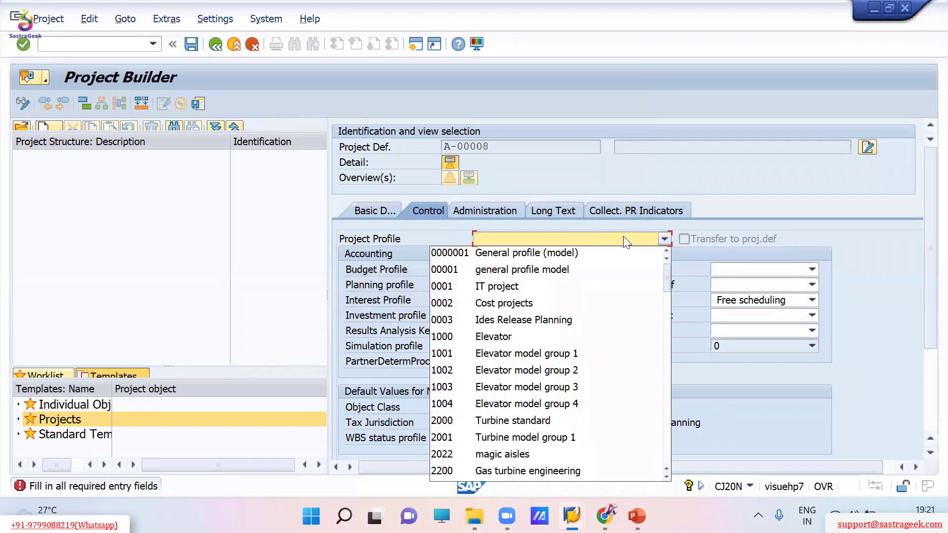
pyautogui.click(511, 336)
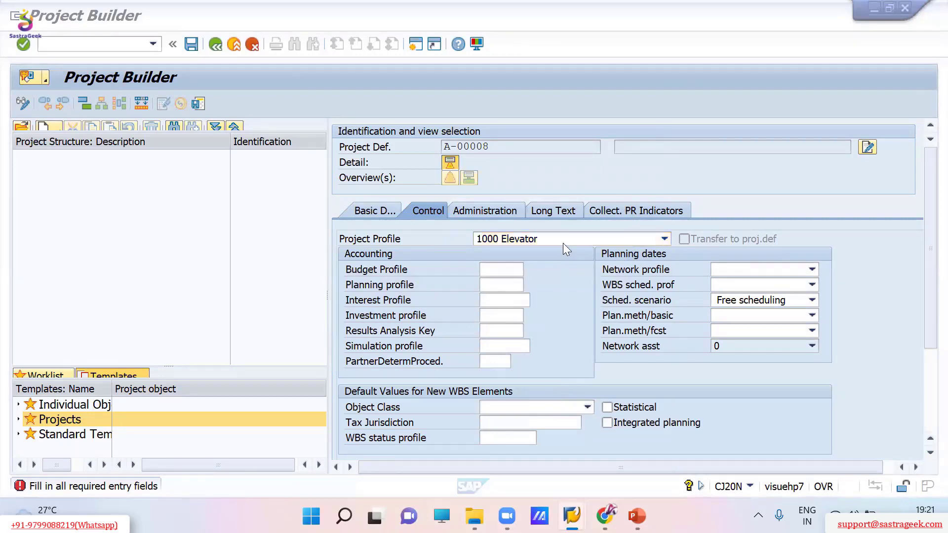
pyautogui.click(533, 260)
pyautogui.press('Return')
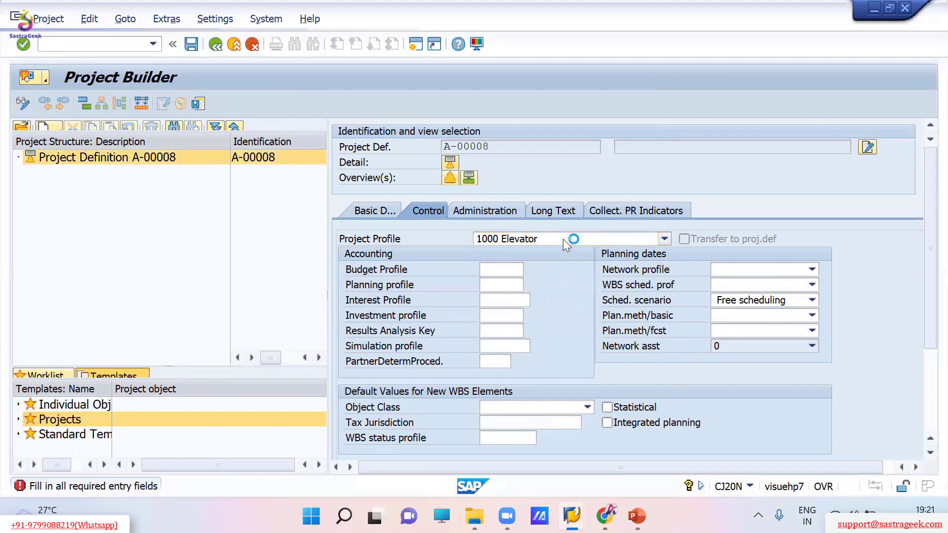
# In the WBS element overview of A-00008, create a level 1 element with @ as its number and the description Product A
pyautogui.click(449, 178)
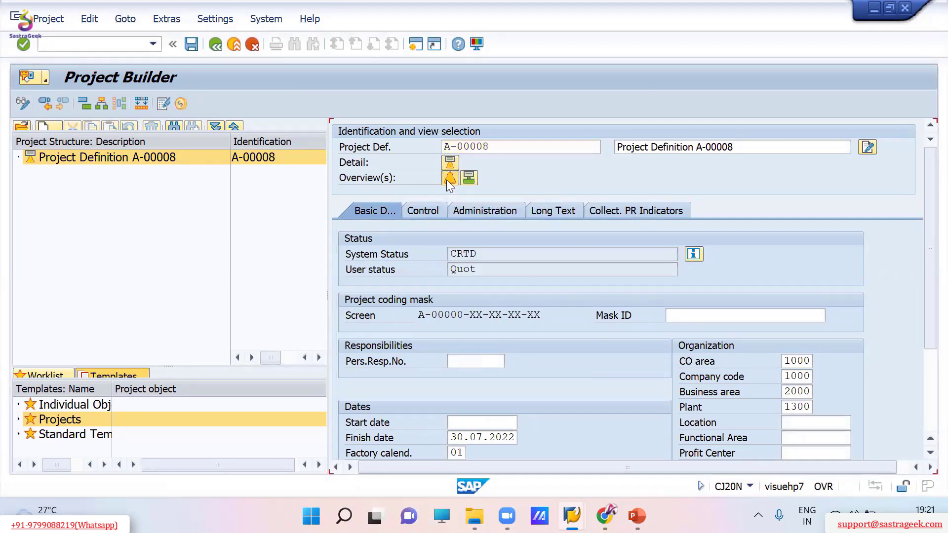
pyautogui.click(427, 257)
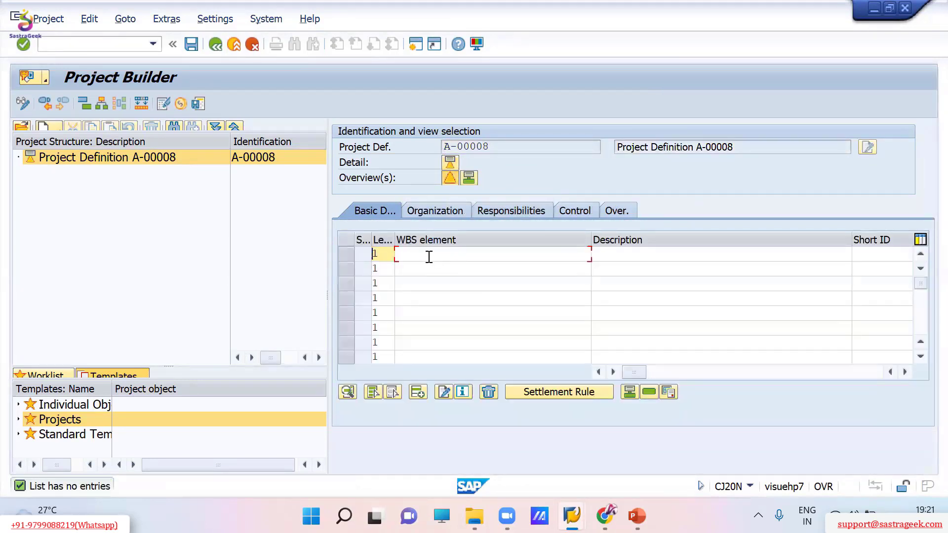
pyautogui.write('@')
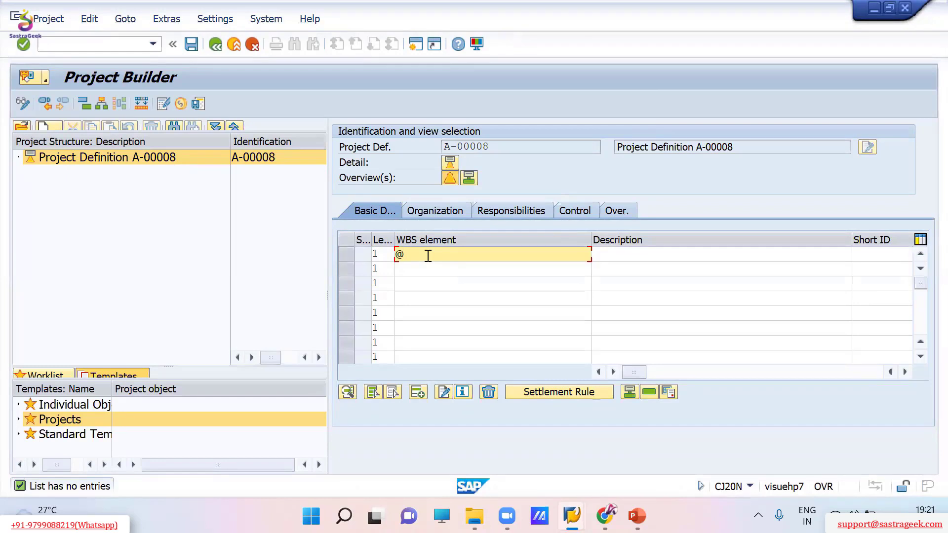
pyautogui.press('Tab')
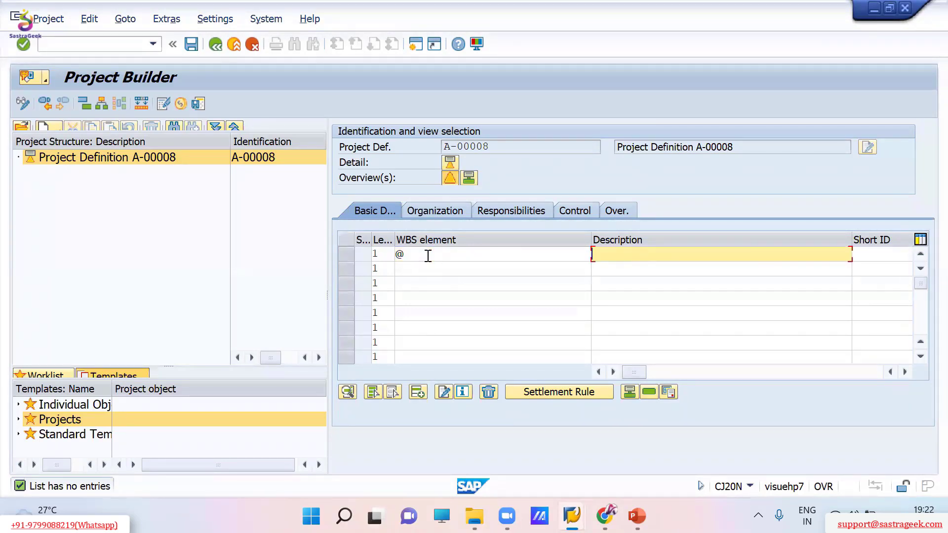
pyautogui.press('BackSpace')
pyautogui.press('Down')
pyautogui.press('Down')
pyautogui.press('Down')
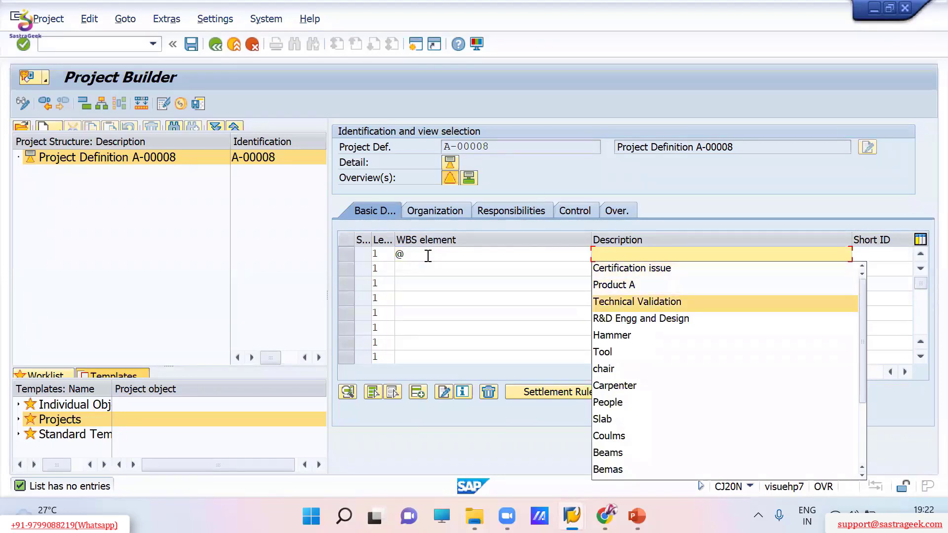
pyautogui.press('Up')
pyautogui.press('Return')
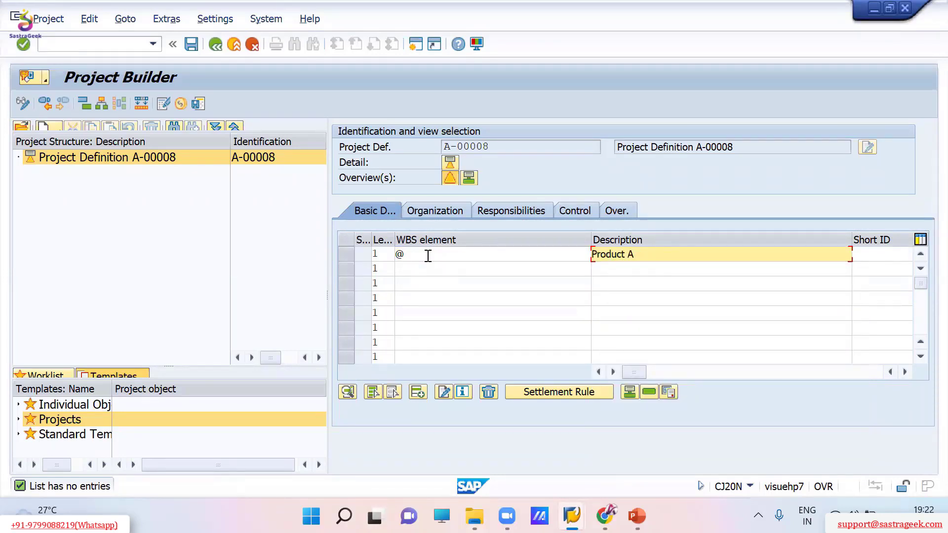
pyautogui.press('Return')
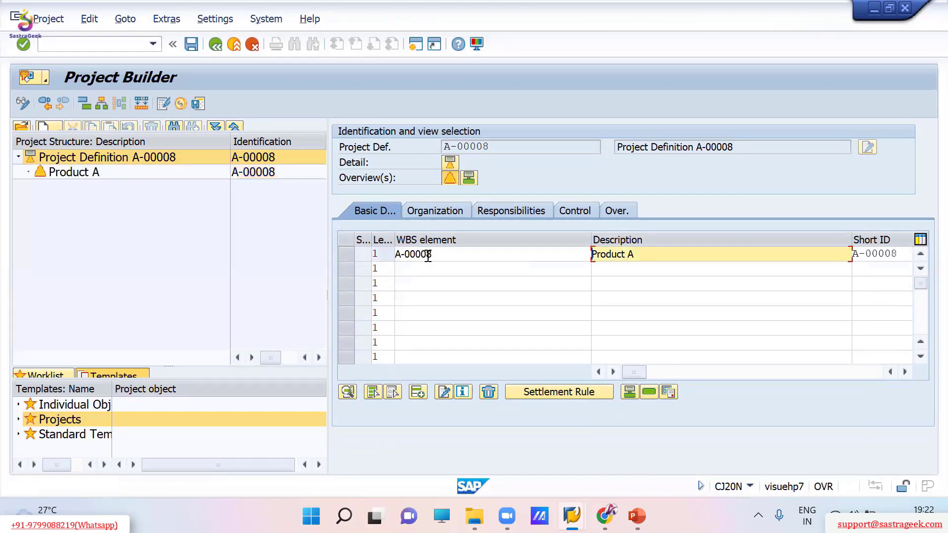
pyautogui.doubleClick(396, 253)
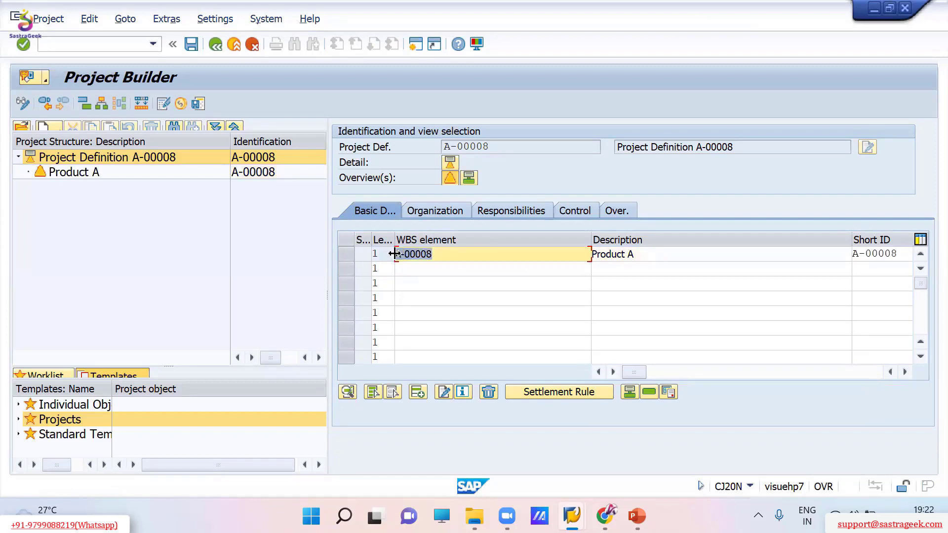
# Add a second level 1 WBS element numbered @1 and check it against the ET field of the special characters entry
pyautogui.click(410, 267)
pyautogui.write('@1')
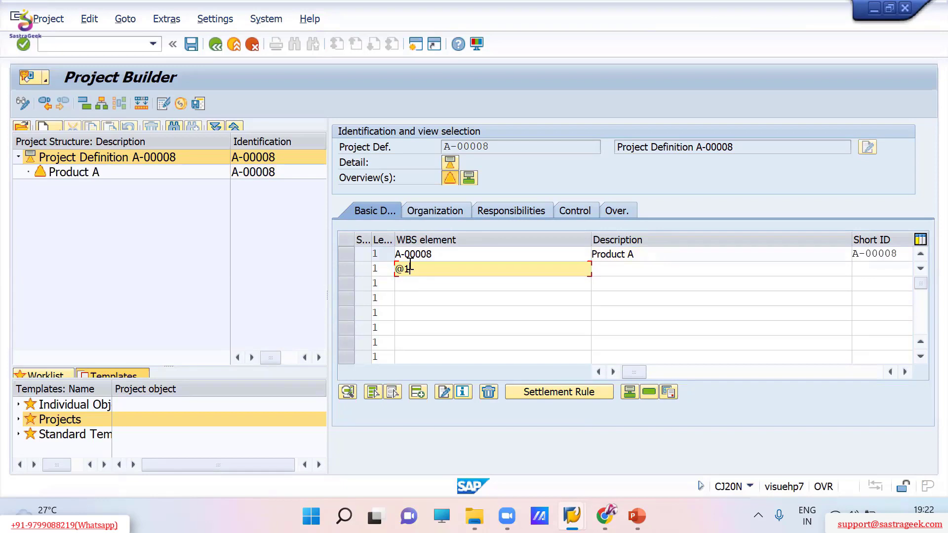
pyautogui.hotkey('shift', 'Tab')
pyautogui.write('2')
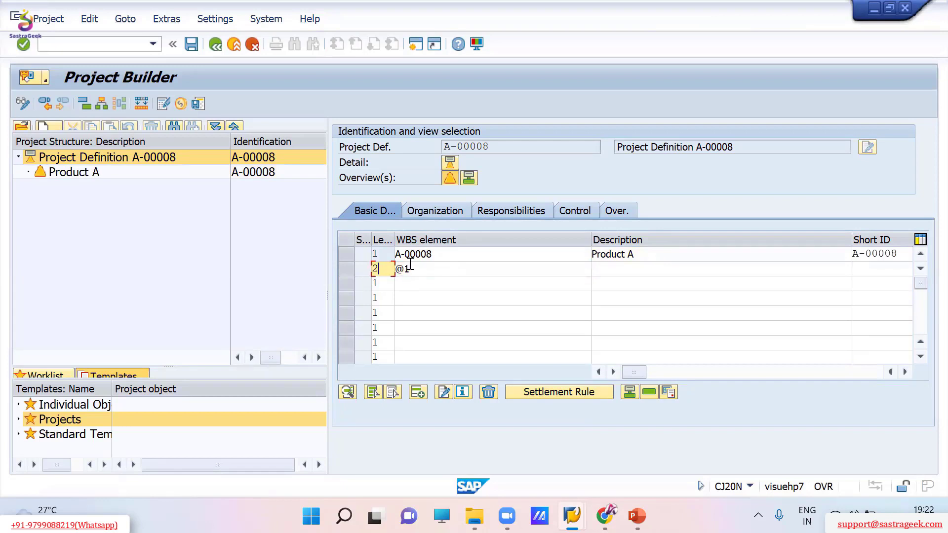
pyautogui.press('BackSpace')
pyautogui.write('1')
pyautogui.press('Return')
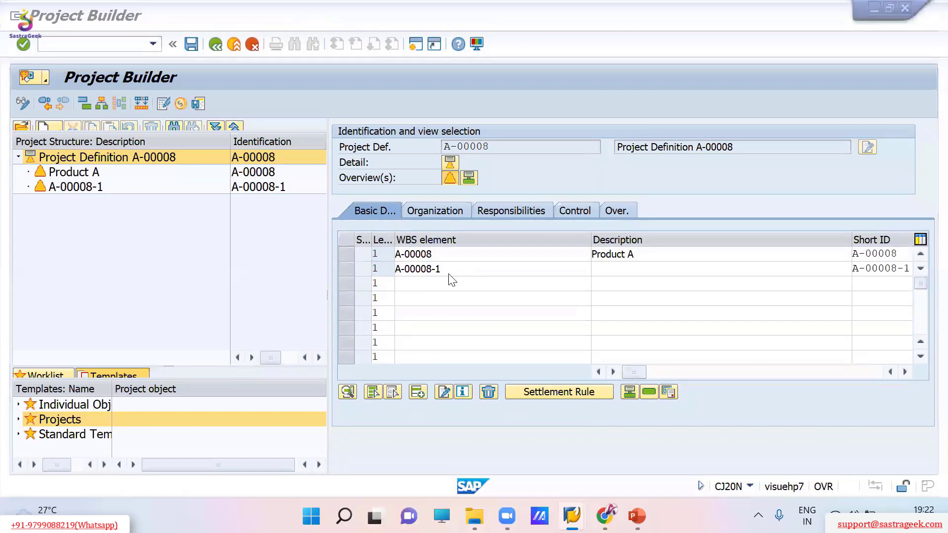
pyautogui.hotkey('alt', 'Tab')
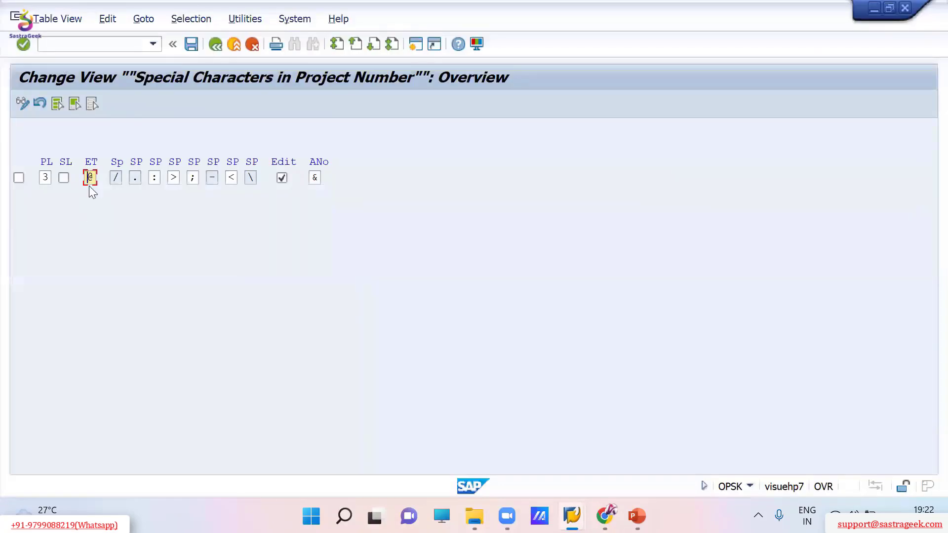
pyautogui.hotkey('alt', 'Tab')
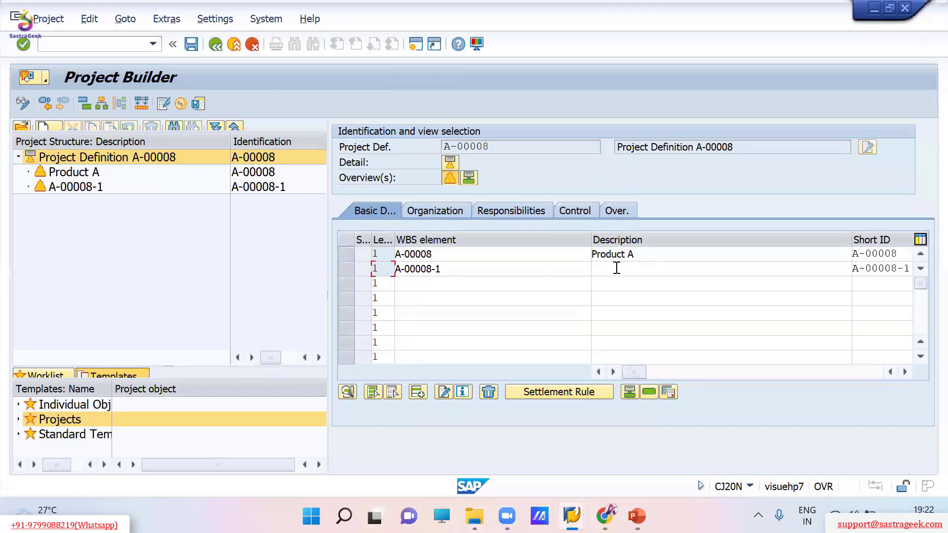
# Give WBS element A-00008-1 the description R&D Engg and Design
pyautogui.click(617, 268)
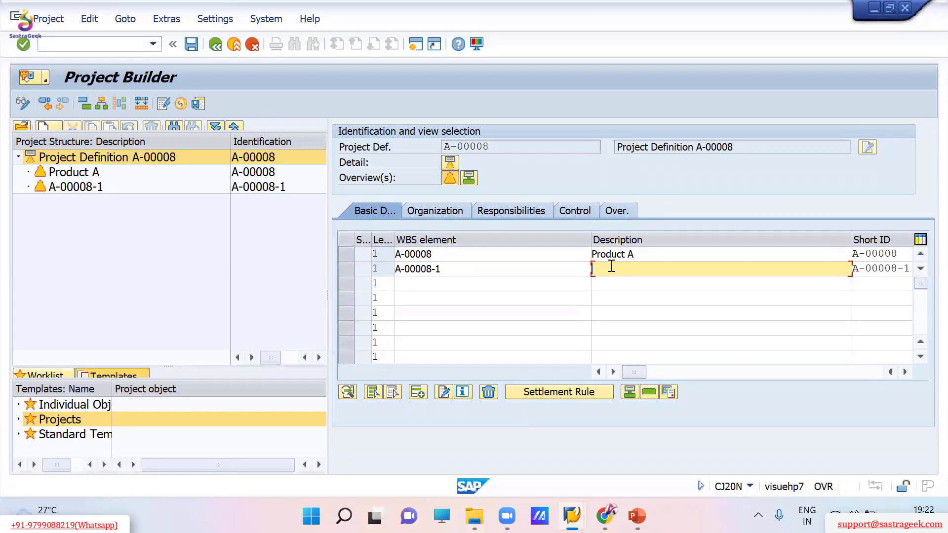
pyautogui.write('H')
pyautogui.press('BackSpace')
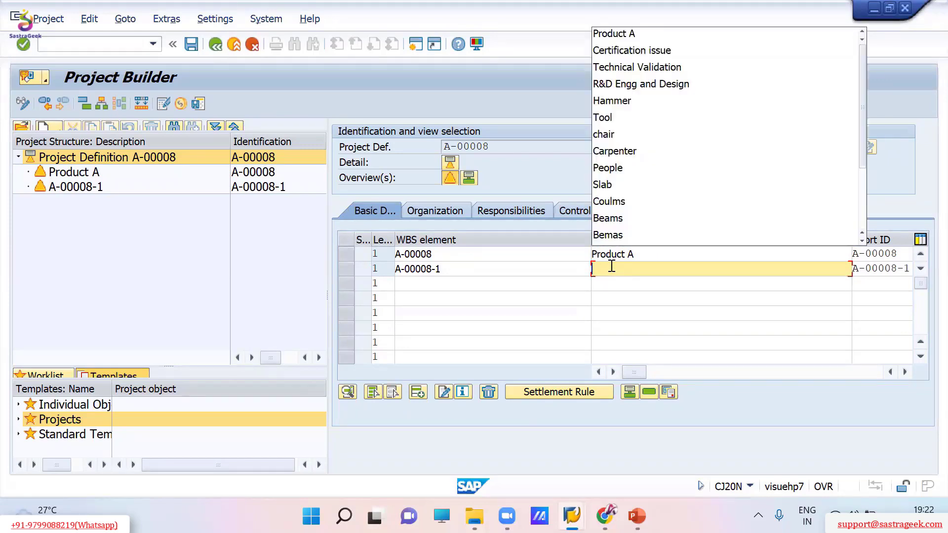
pyautogui.press('Down')
pyautogui.press('Down')
pyautogui.press('Down')
pyautogui.press('Down')
pyautogui.press('Return')
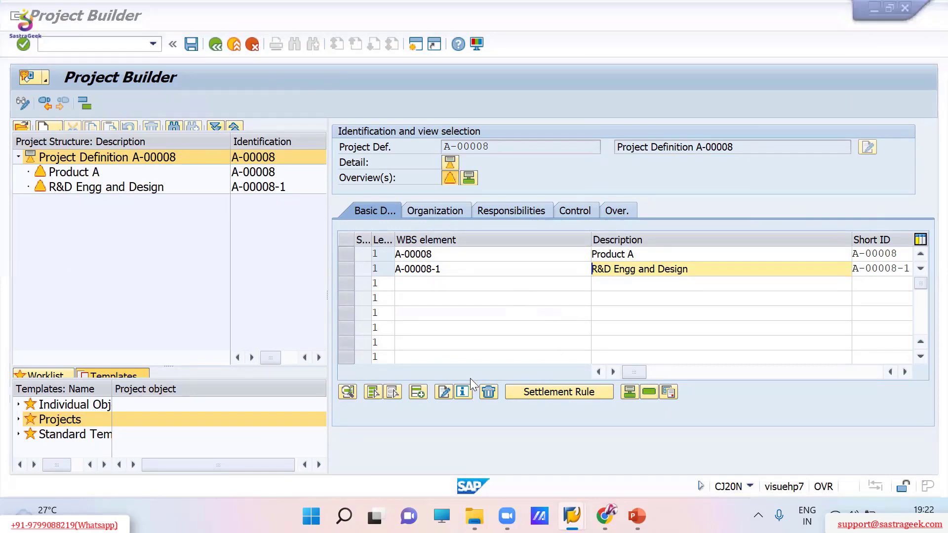
# Examine the SP separator characters defined in the project number's special characters entry
pyautogui.hotkey('alt', 'Tab')
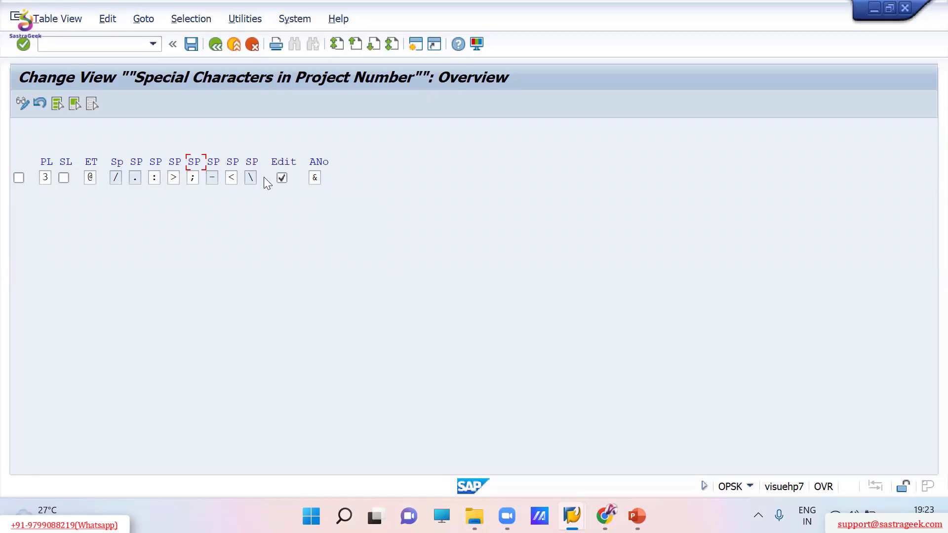
pyautogui.moveTo(259, 161); pyautogui.dragTo(42, 156)
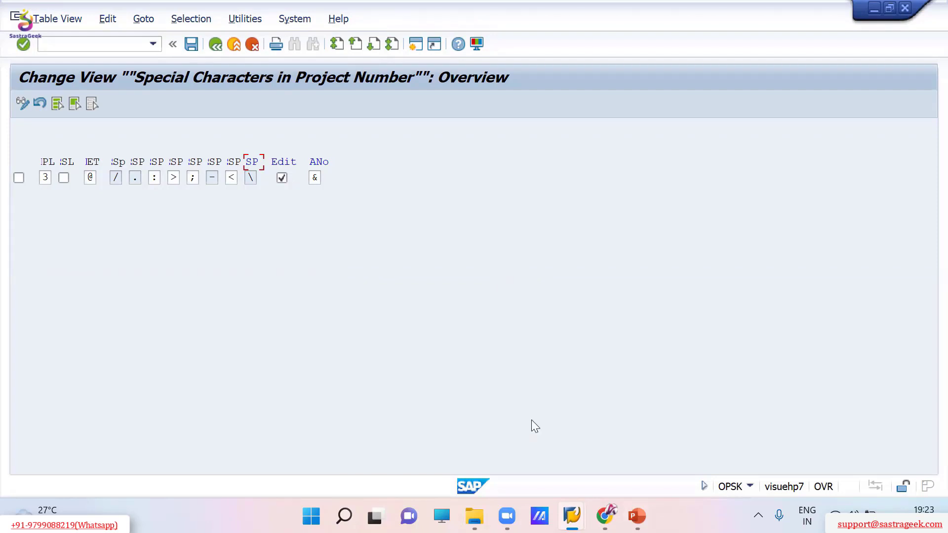
pyautogui.press('F1')
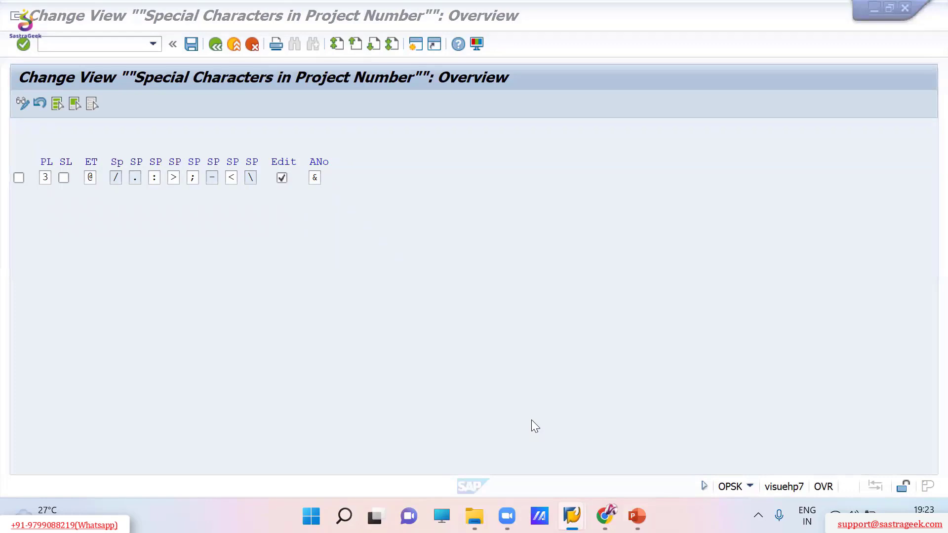
pyautogui.click(149, 179)
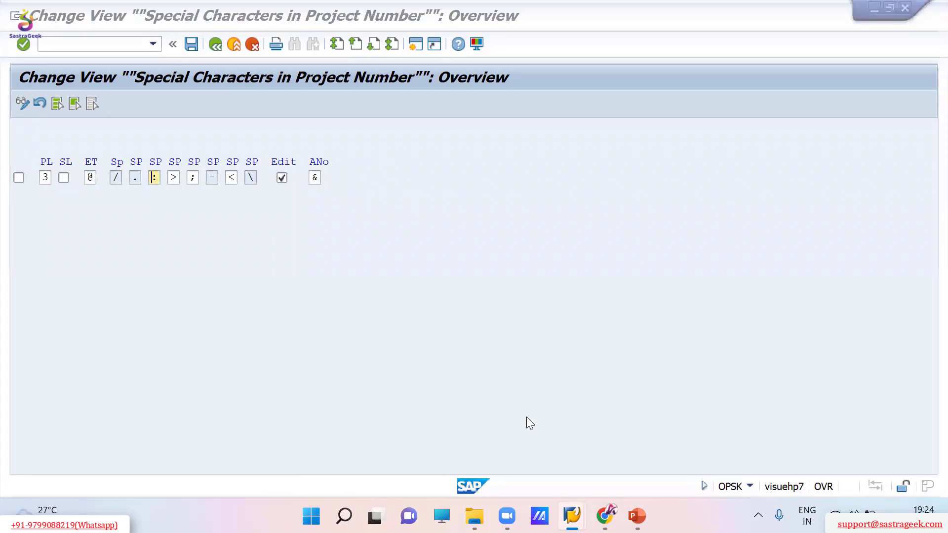
pyautogui.hotkey('alt', 'Tab')
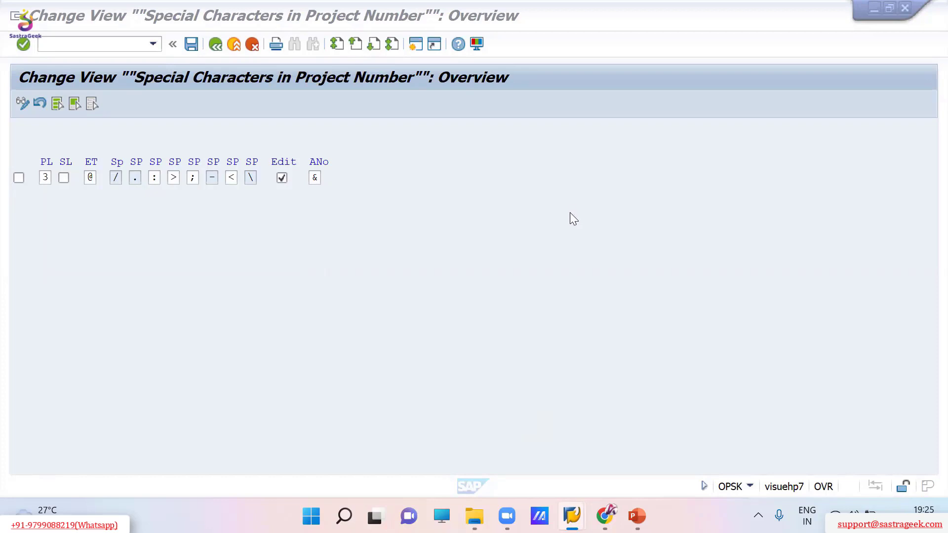
# Discard the unsaved changes to the special characters entry and return to the Customizing start screen
pyautogui.click(282, 179)
pyautogui.click(254, 44)
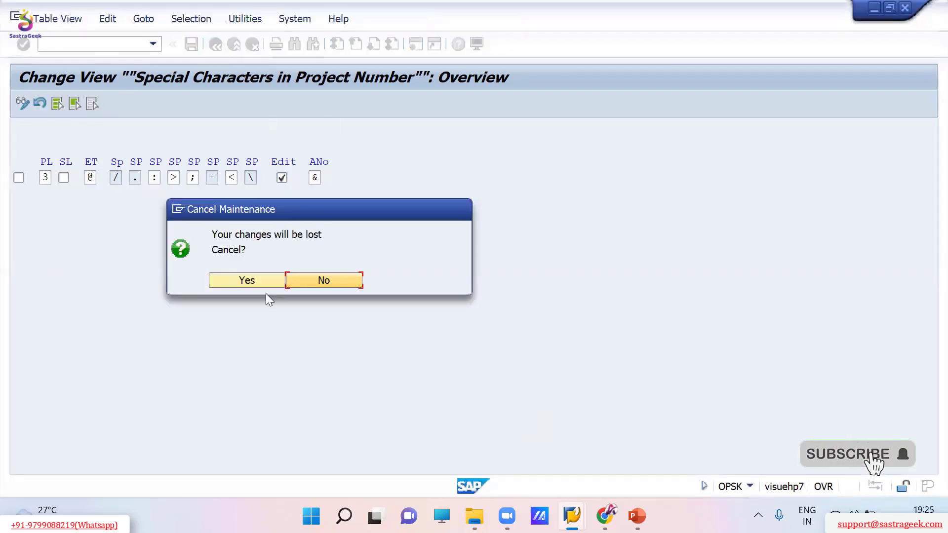
pyautogui.press('Return')
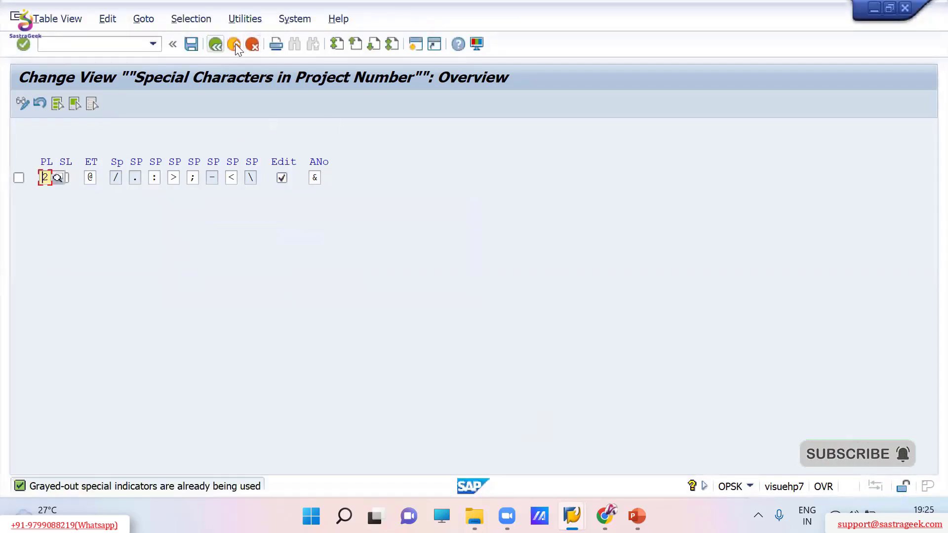
pyautogui.click(235, 44)
pyautogui.click(254, 42)
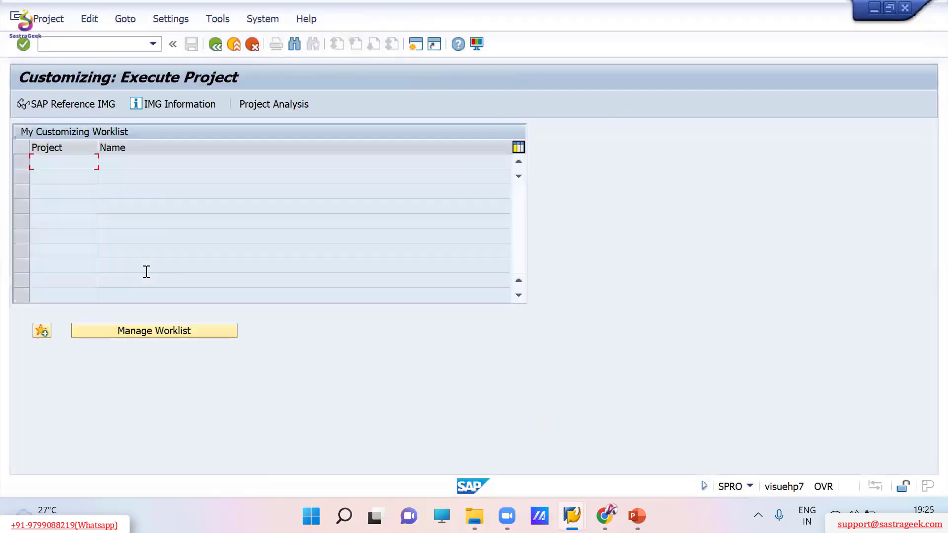
# Display the SAP Reference IMG and expand its Project System node
pyautogui.click(73, 101)
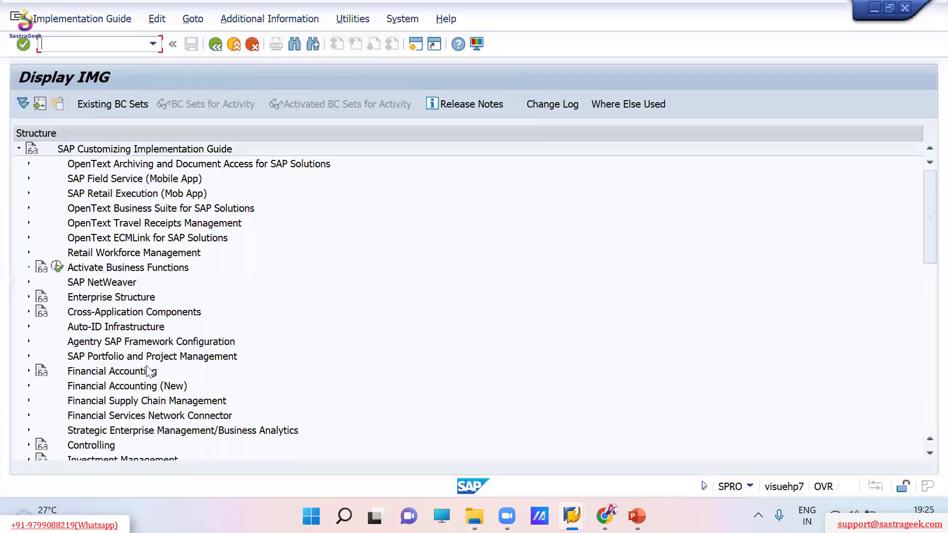
pyautogui.click(148, 371)
pyautogui.press('Down')
pyautogui.press('Down')
pyautogui.press('Down')
pyautogui.press('Down')
pyautogui.press('Down')
pyautogui.press('Down')
pyautogui.press('Down')
pyautogui.press('Down')
pyautogui.press('Down')
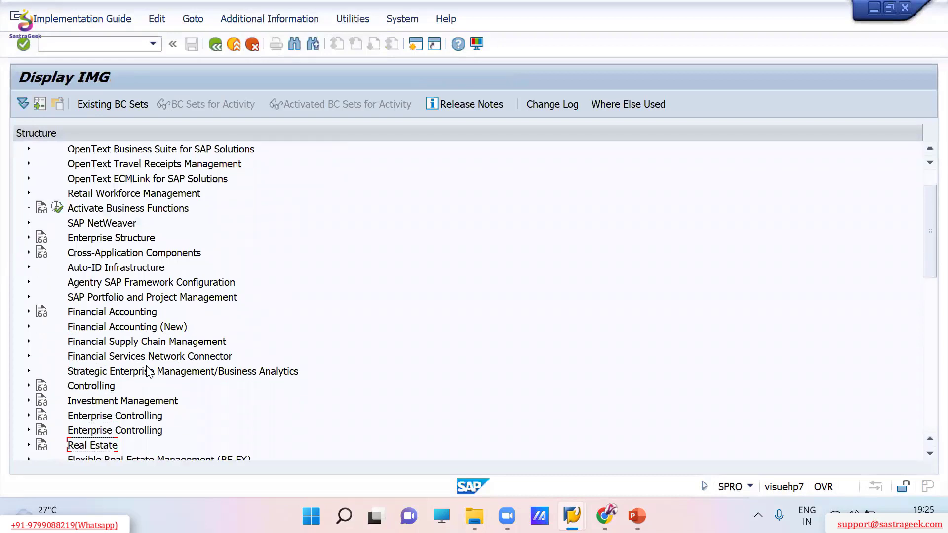
pyautogui.press('Down')
pyautogui.press('Down')
pyautogui.press('Down')
pyautogui.press('Down')
pyautogui.press('Down')
pyautogui.press('Down')
pyautogui.press('Down')
pyautogui.press('Down')
pyautogui.press('Down')
pyautogui.press('Down')
pyautogui.press('Down')
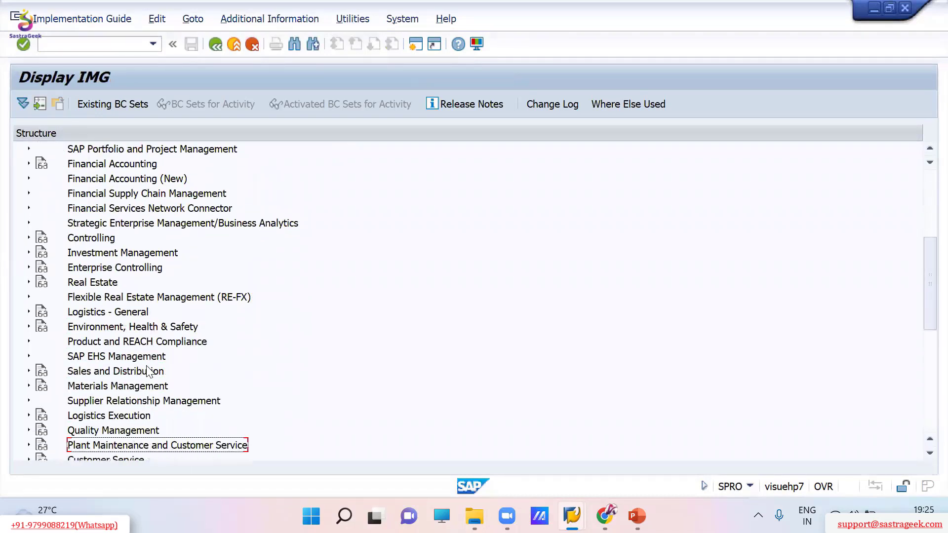
pyautogui.press('Down')
pyautogui.press('Down')
pyautogui.press('Down')
pyautogui.press('Down')
pyautogui.press('Down')
pyautogui.press('Down')
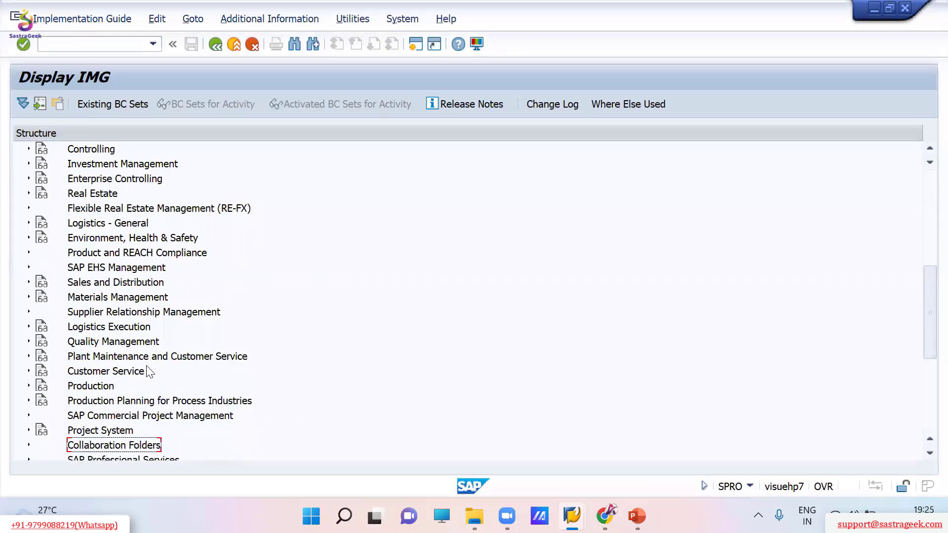
pyautogui.press('Up')
pyautogui.press('Right')
pyautogui.press('Down')
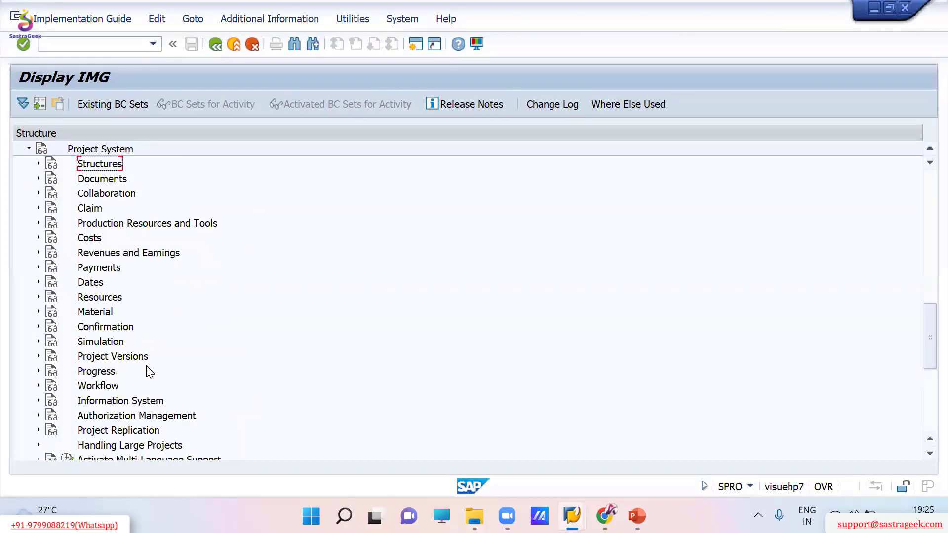
# Expand Structures, Operative Structures and Work Breakdown Structure (WBS) down to Project Coding Mask, and check the Define Special Characters for Projects activity
pyautogui.press('Right')
pyautogui.press('Down')
pyautogui.press('Right')
pyautogui.press('Down')
pyautogui.press('Down')
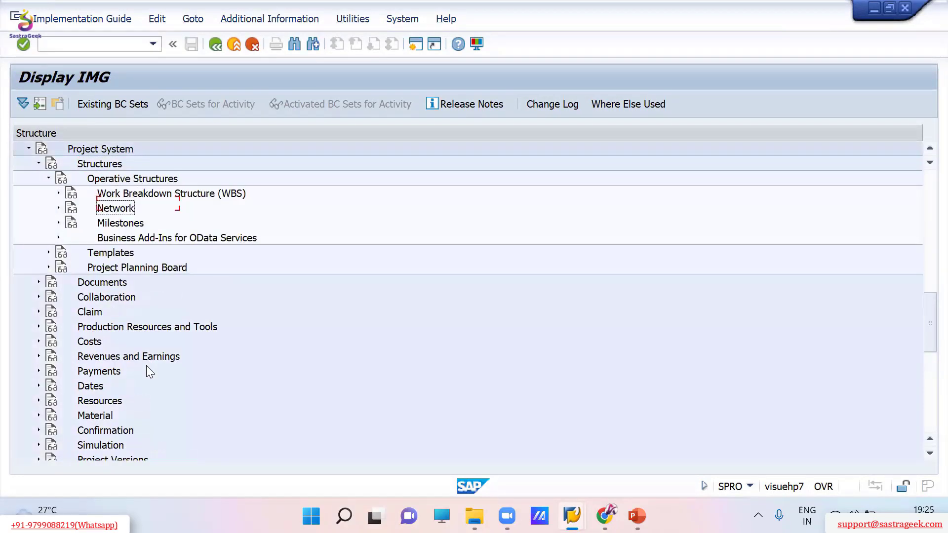
pyautogui.press('Up')
pyautogui.press('Right')
pyautogui.press('Down')
pyautogui.press('Down')
pyautogui.press('Down')
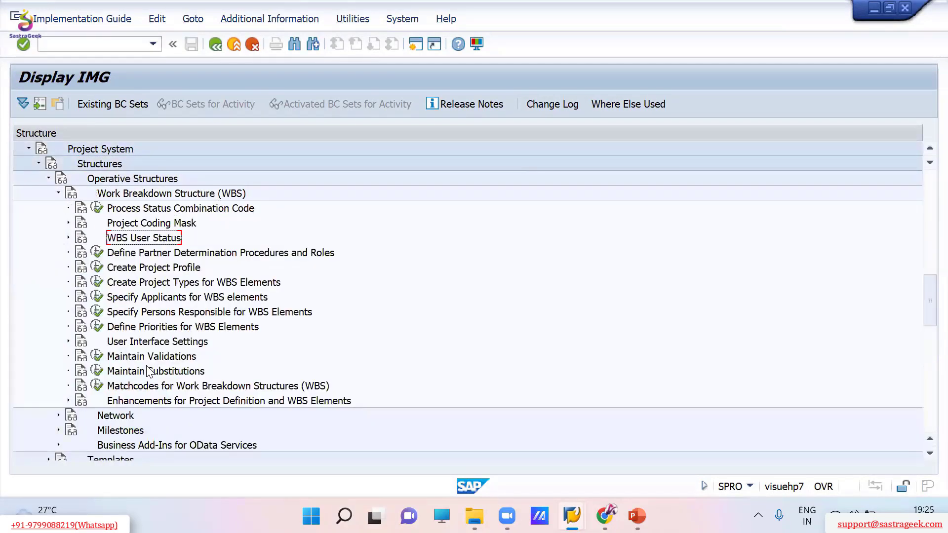
pyautogui.press('Up')
pyautogui.press('Right')
pyautogui.press('Down')
pyautogui.press('Down')
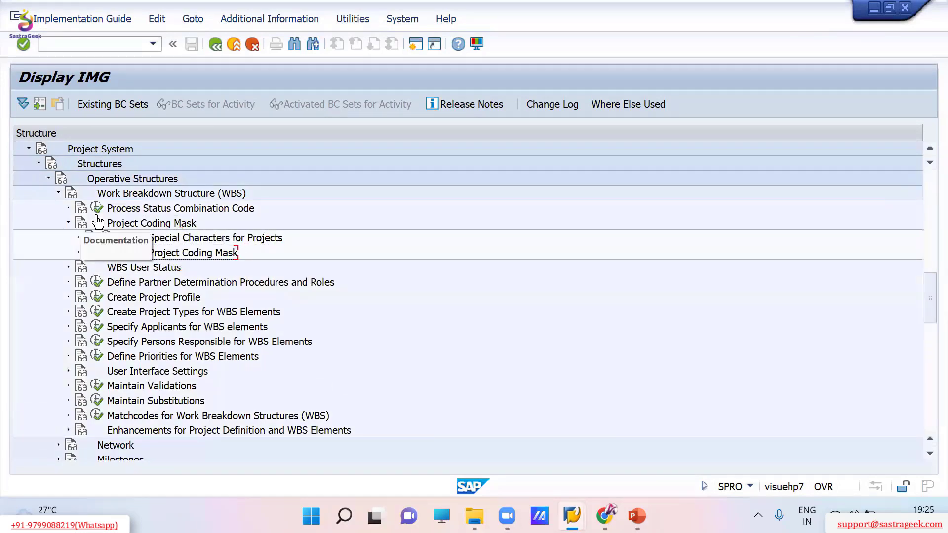
pyautogui.click(107, 237)
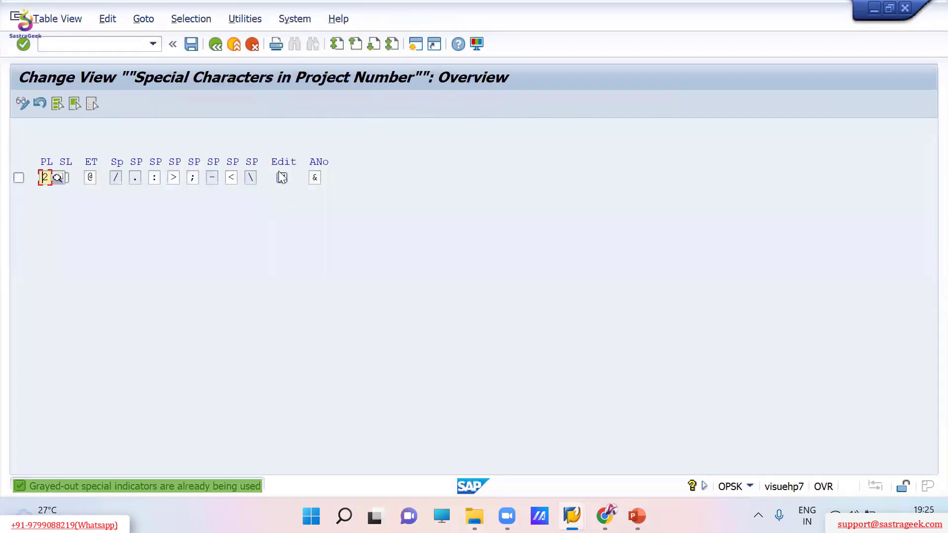
pyautogui.click(216, 44)
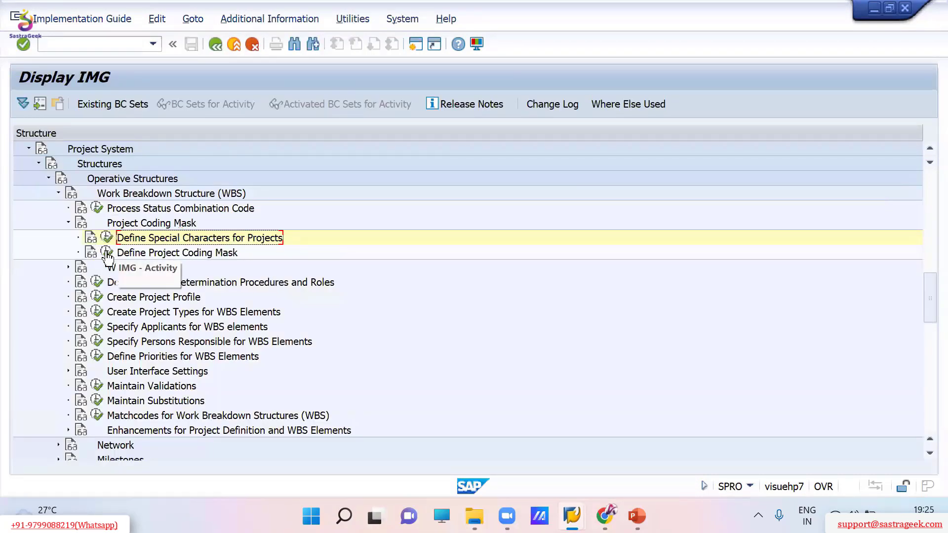
# Review the coding masks in Define Project Coding Mask, including entries L and M, and return to the IMG
pyautogui.click(106, 252)
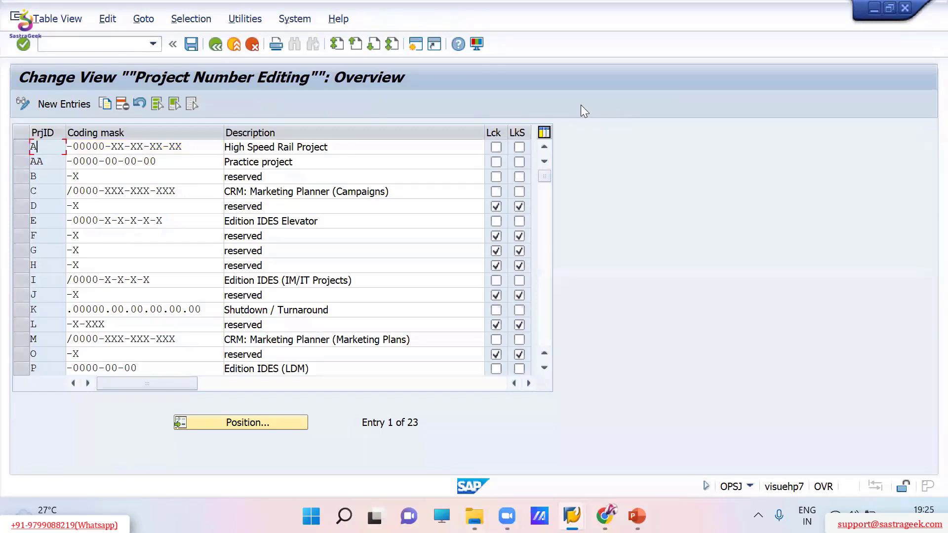
pyautogui.press('Down')
pyautogui.press('Down')
pyautogui.press('Down')
pyautogui.press('Down')
pyautogui.press('Down')
pyautogui.press('Down')
pyautogui.press('Down')
pyautogui.press('Down')
pyautogui.press('Down')
pyautogui.press('Down')
pyautogui.press('Down')
pyautogui.press('Down')
pyautogui.press('Down')
pyautogui.press('Up')
pyautogui.press('Up')
pyautogui.press('Down')
pyautogui.click(21, 324)
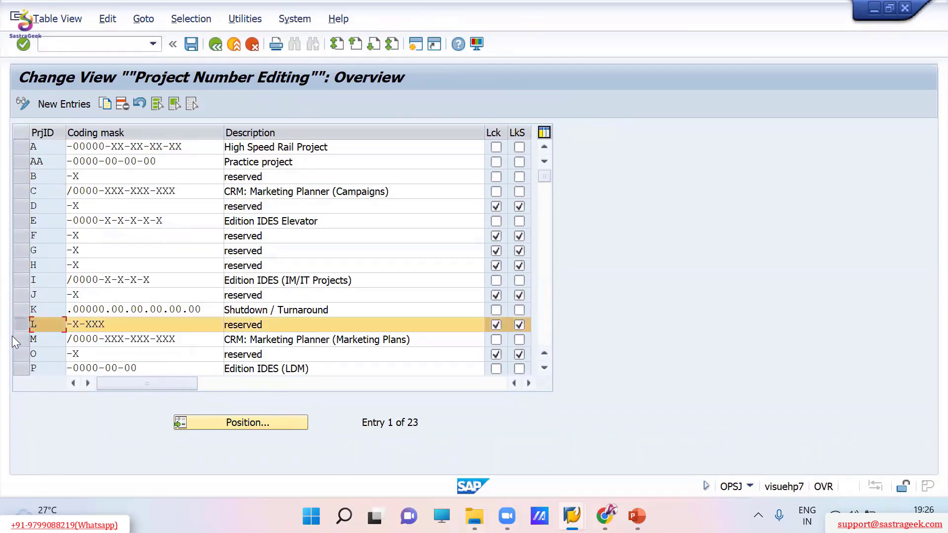
pyautogui.click(20, 338)
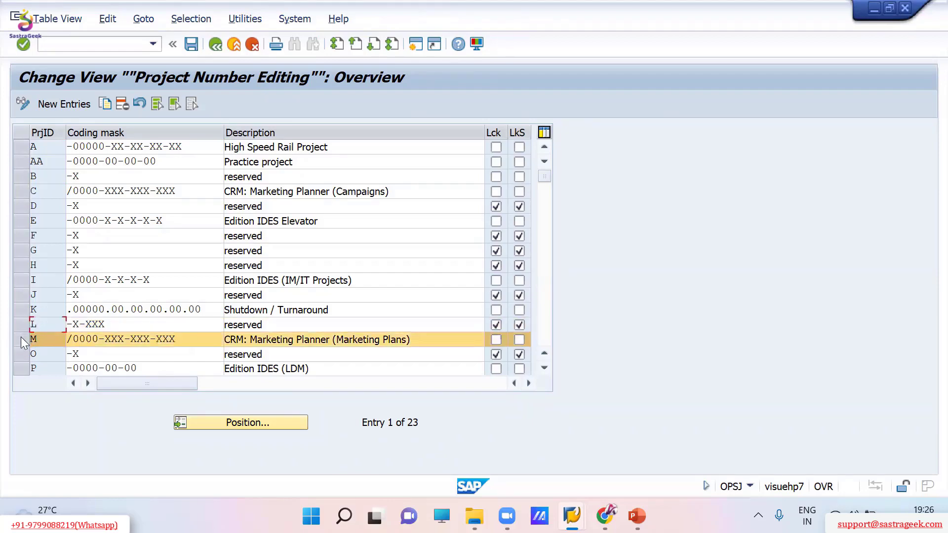
pyautogui.click(21, 338)
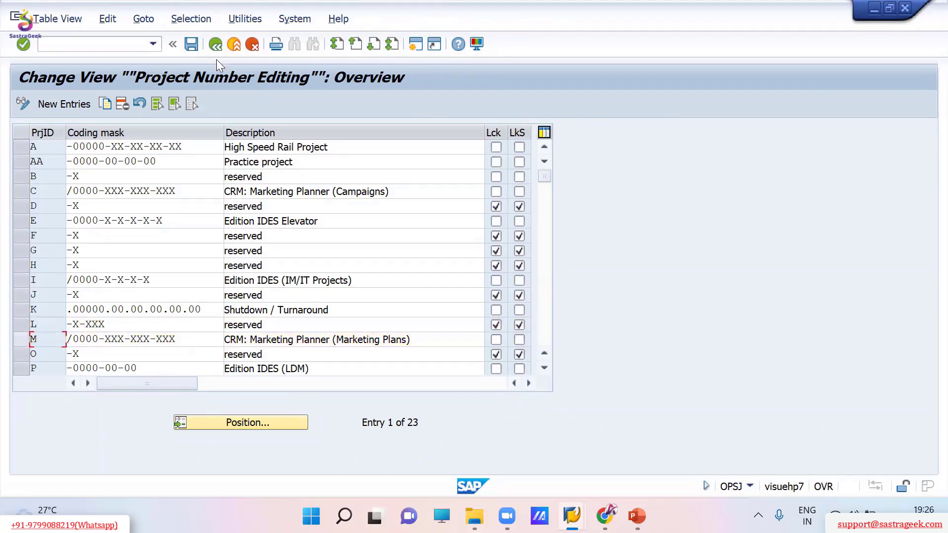
pyautogui.click(215, 44)
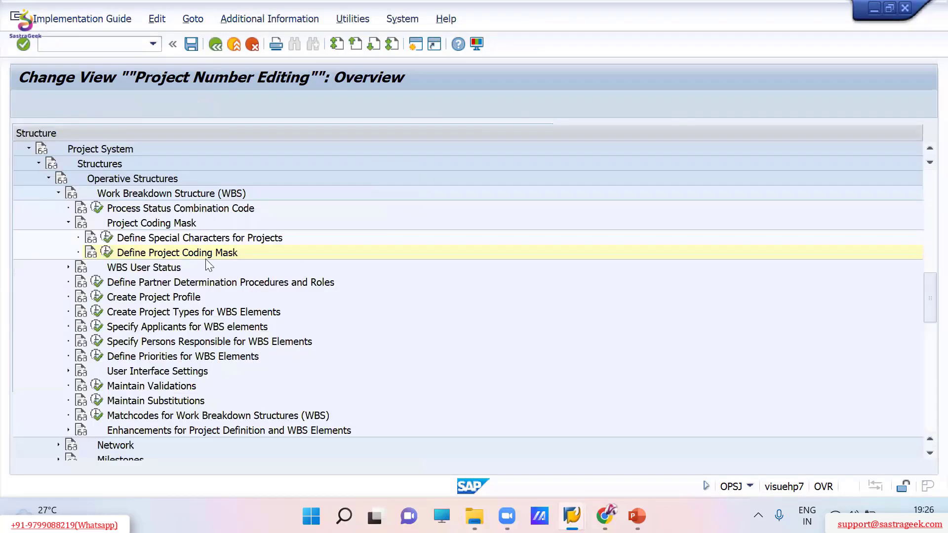
# Reopen Define Special Characters for Projects and read the field help for the Edit indicator
pyautogui.click(106, 238)
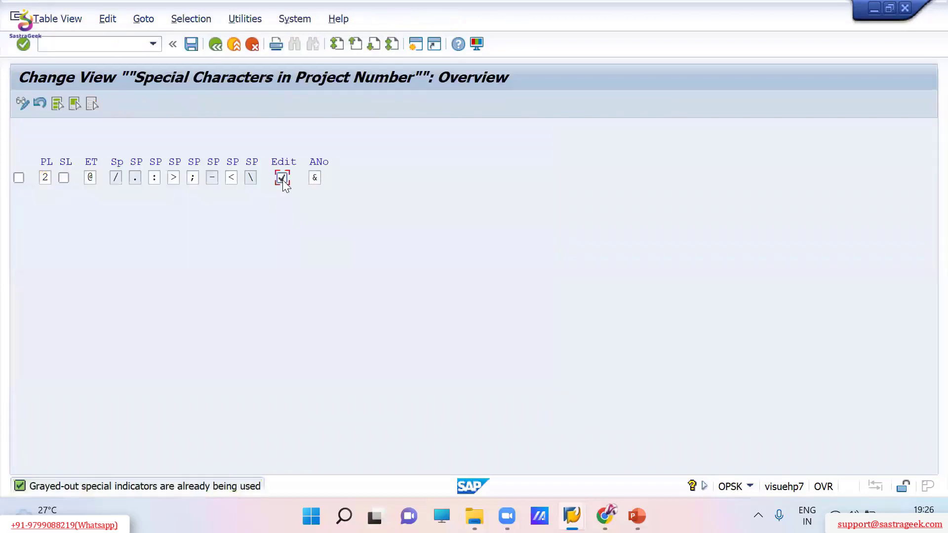
pyautogui.click(282, 179)
pyautogui.press('F1')
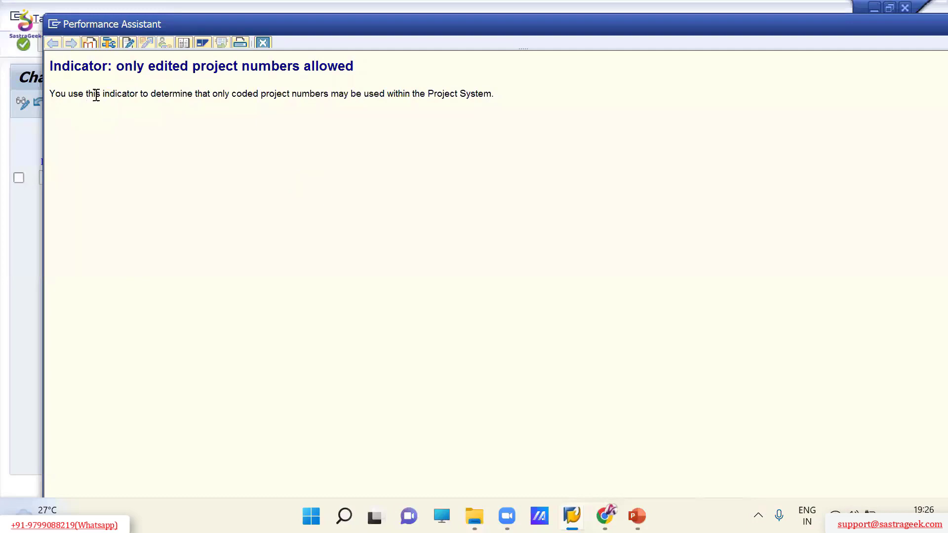
pyautogui.moveTo(97, 95); pyautogui.dragTo(358, 94)
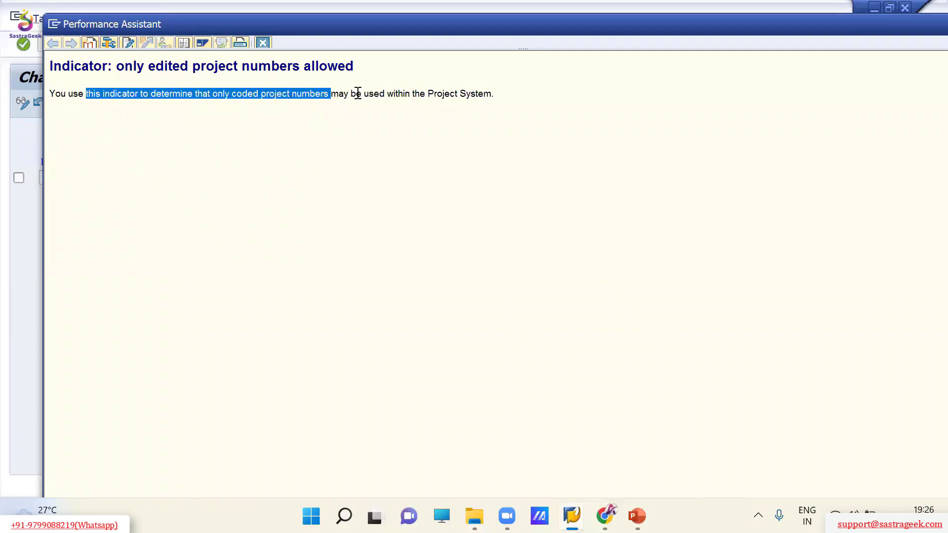
pyautogui.click(378, 94)
pyautogui.moveTo(232, 95); pyautogui.dragTo(470, 95)
pyautogui.click(472, 95)
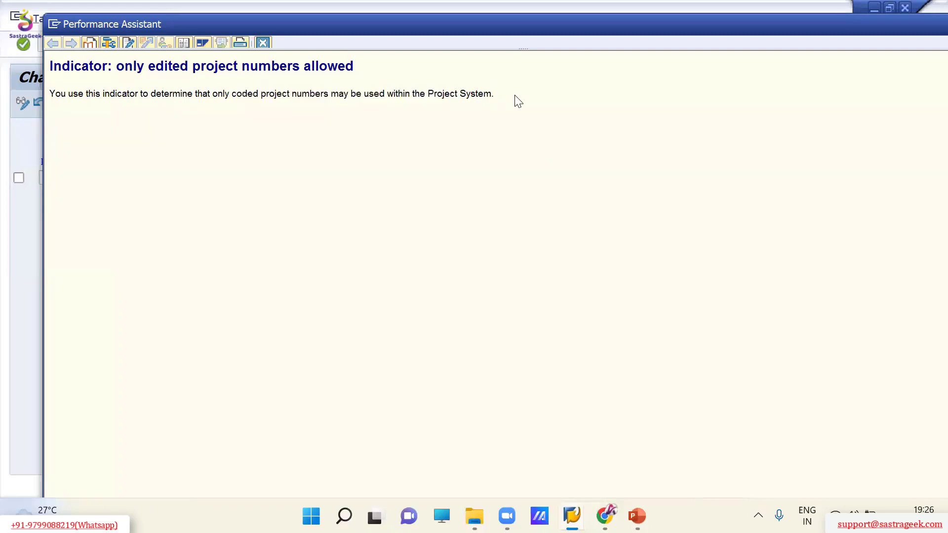
pyautogui.click(262, 42)
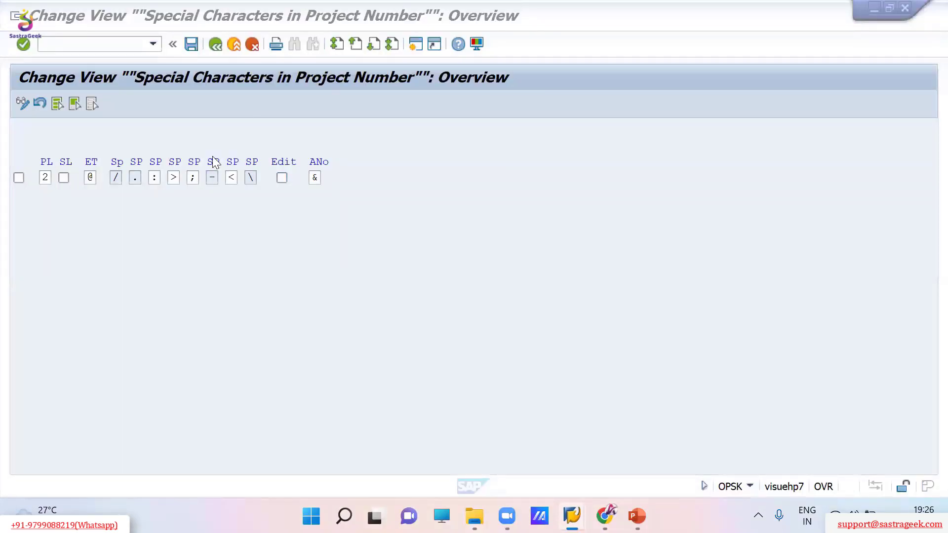
# Reselect the Edit indicator and leave the special characters entry for the IMG
pyautogui.click(285, 180)
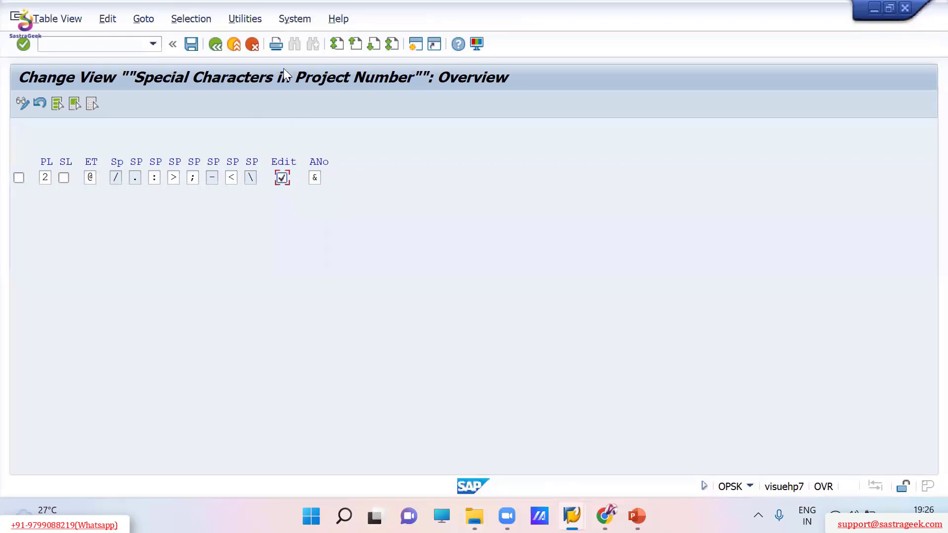
pyautogui.click(213, 46)
pyautogui.click(328, 280)
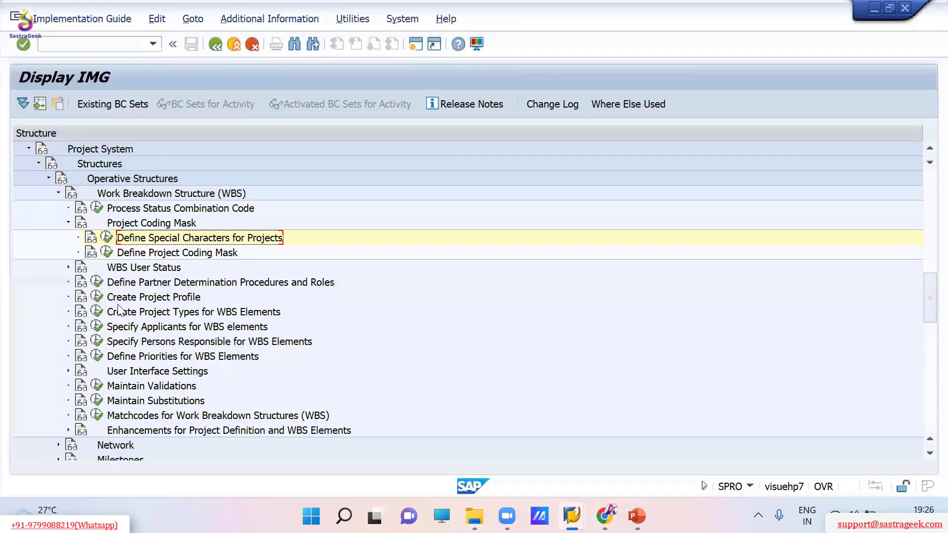
# Open Define Project Coding Mask and inspect the AA entry for the practice project
pyautogui.click(107, 253)
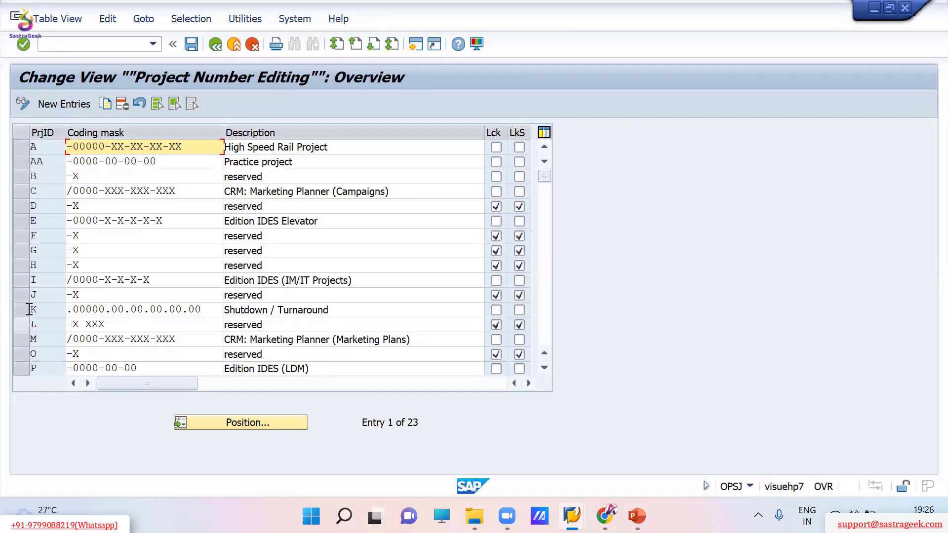
pyautogui.moveTo(45, 161); pyautogui.dragTo(30, 161)
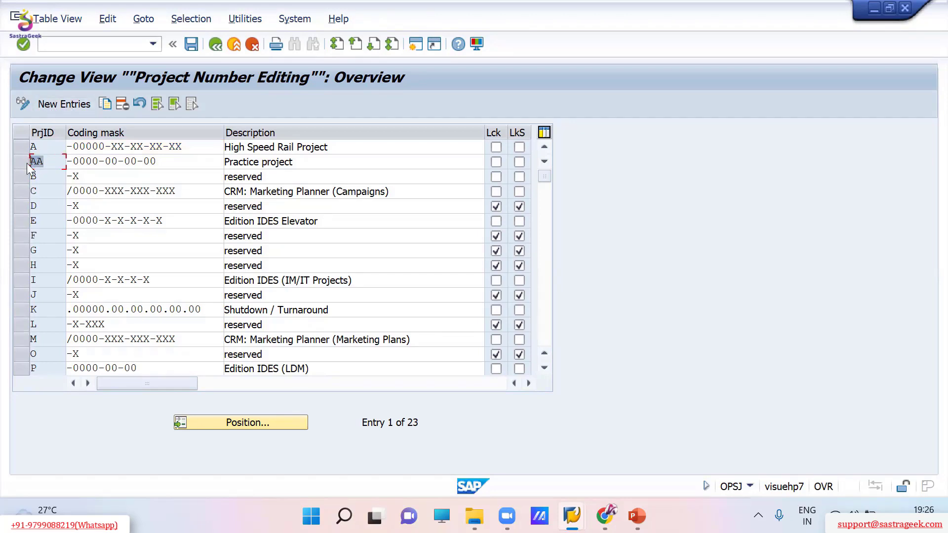
# Switch to the Project Builder window and open transaction CJ20N in a new session
pyautogui.moveTo(572, 516)
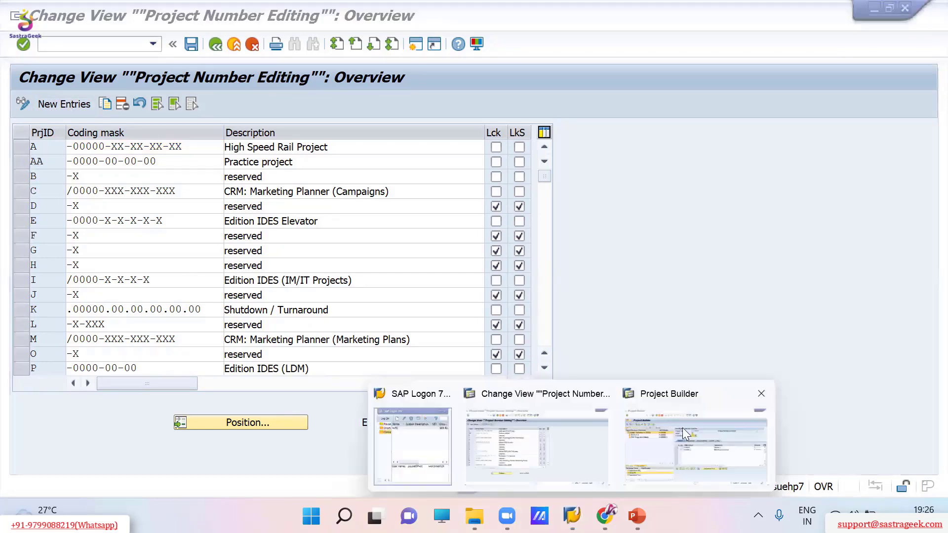
pyautogui.click(682, 428)
pyautogui.click(85, 46)
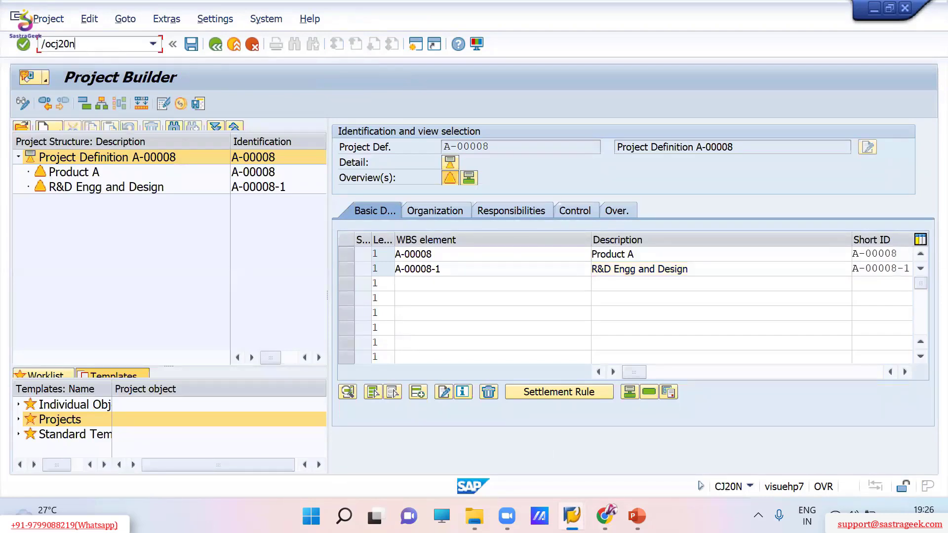
pyautogui.press('Return')
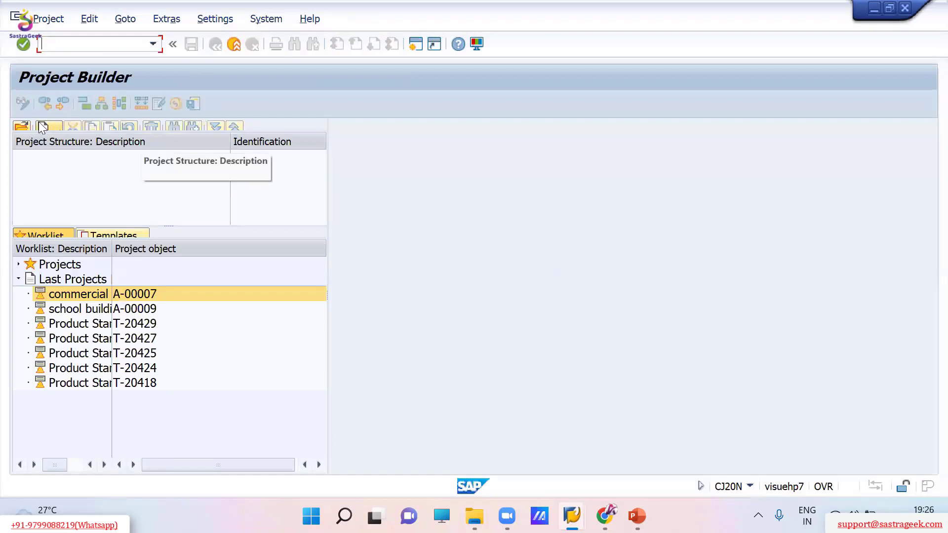
# Try to create project definition AB-0001 with the description Product Standard - US in Project Builder
pyautogui.click(44, 128)
pyautogui.click(69, 147)
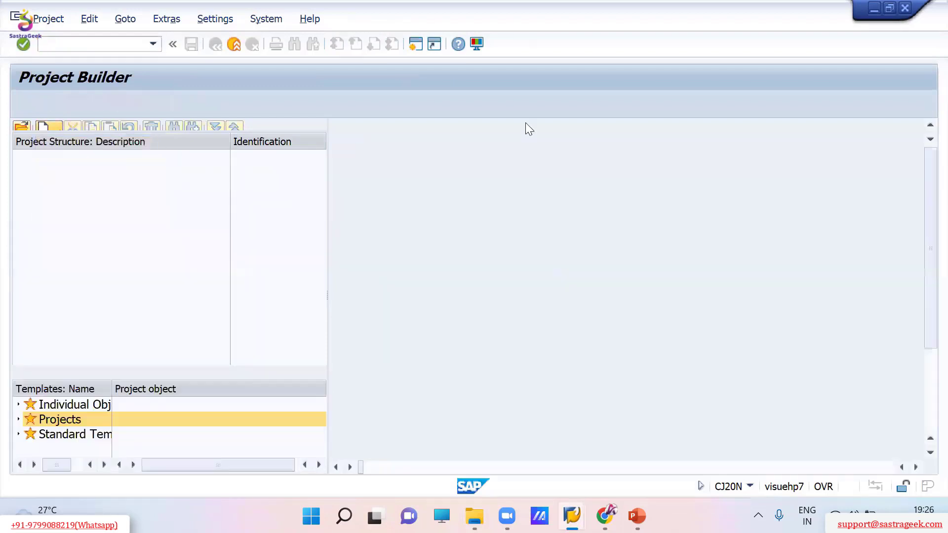
pyautogui.write('AB-0001')
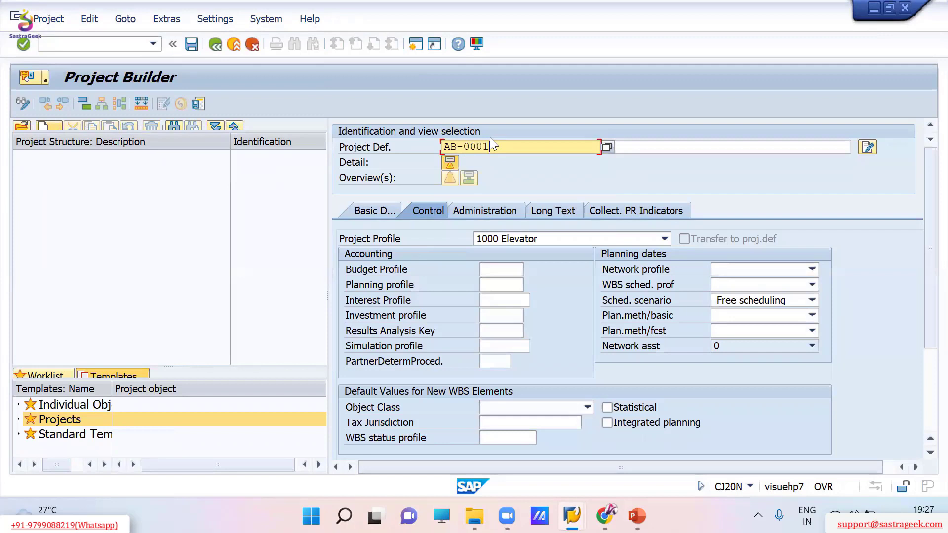
pyautogui.press('Tab')
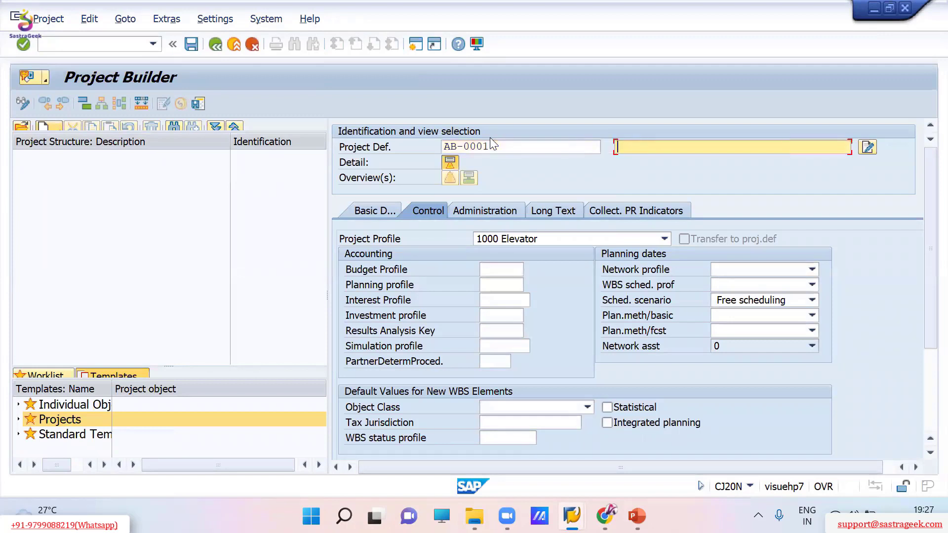
pyautogui.press('Down')
pyautogui.press('Down')
pyautogui.press('Return')
pyautogui.press('Return')
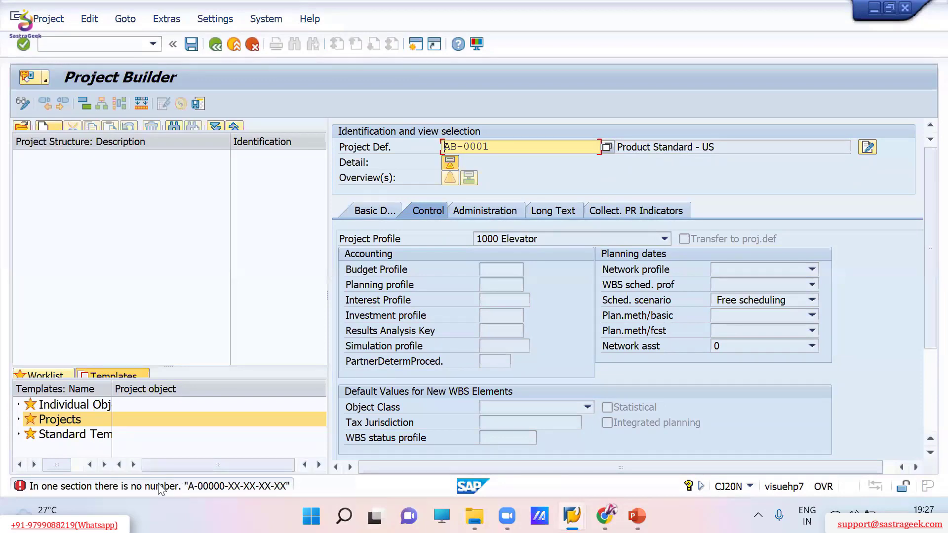
# Read the long text of the coding error message, including the procedure for system administration
pyautogui.doubleClick(161, 487)
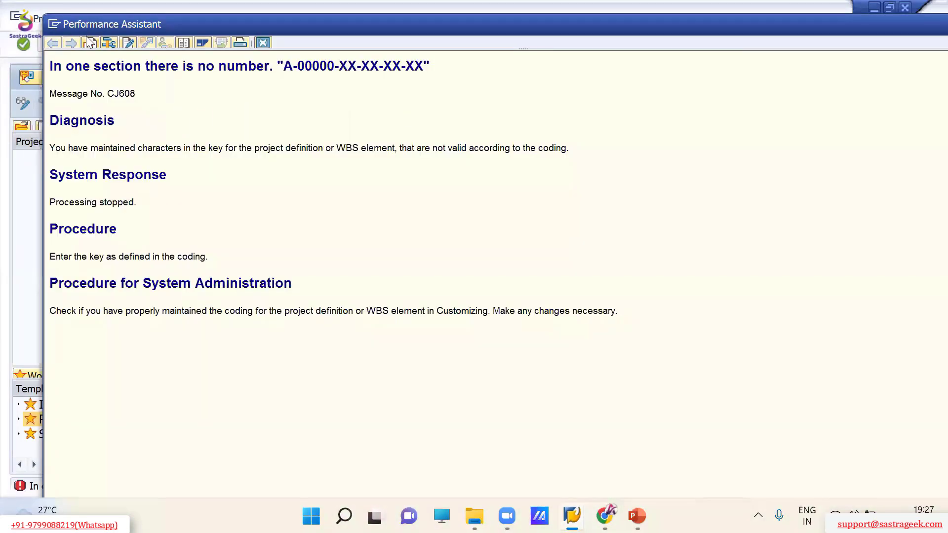
pyautogui.moveTo(78, 71); pyautogui.dragTo(361, 72)
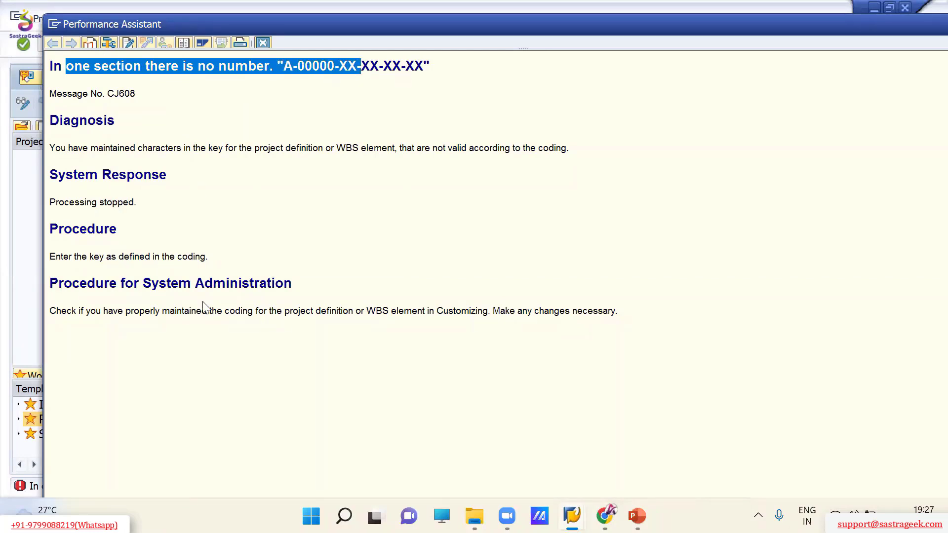
pyautogui.click(118, 314)
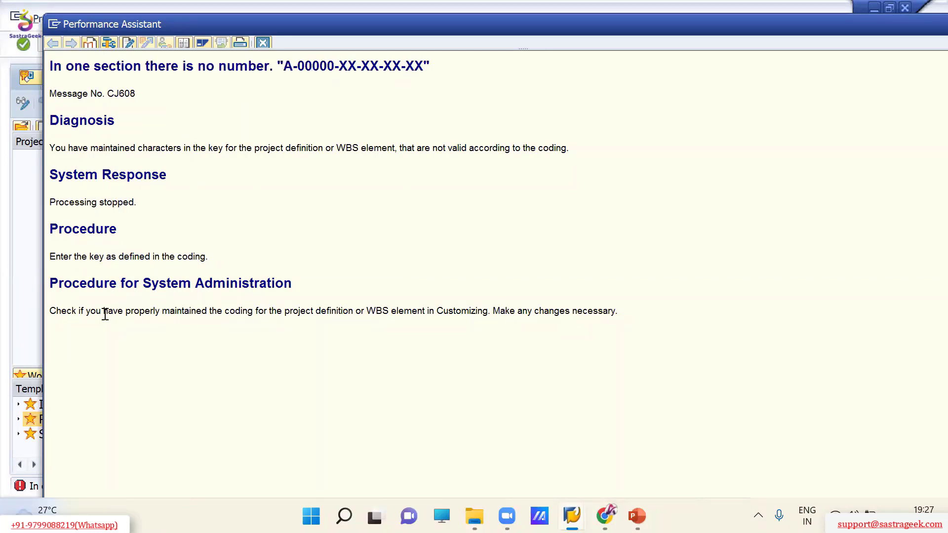
pyautogui.moveTo(100, 314); pyautogui.dragTo(350, 316)
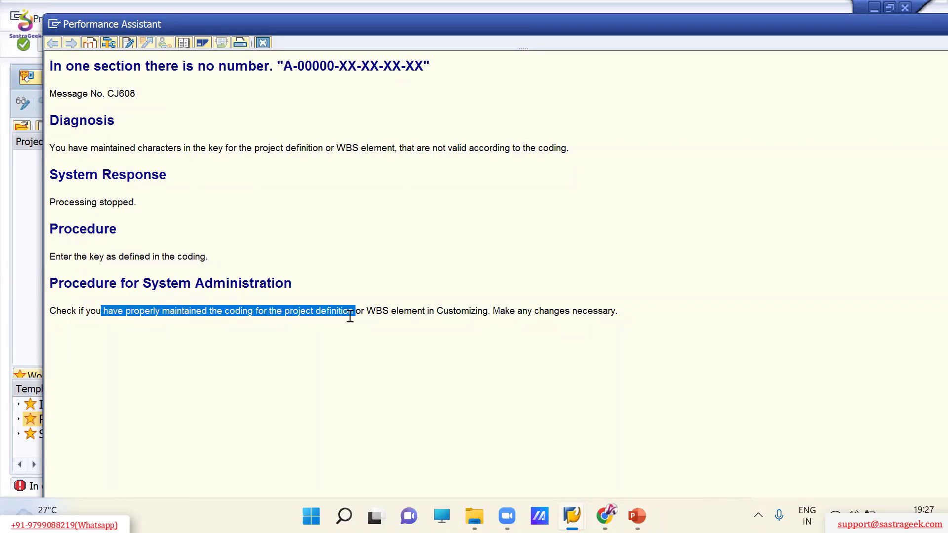
# Close the message help and change the project definition to AA-0001
pyautogui.click(262, 42)
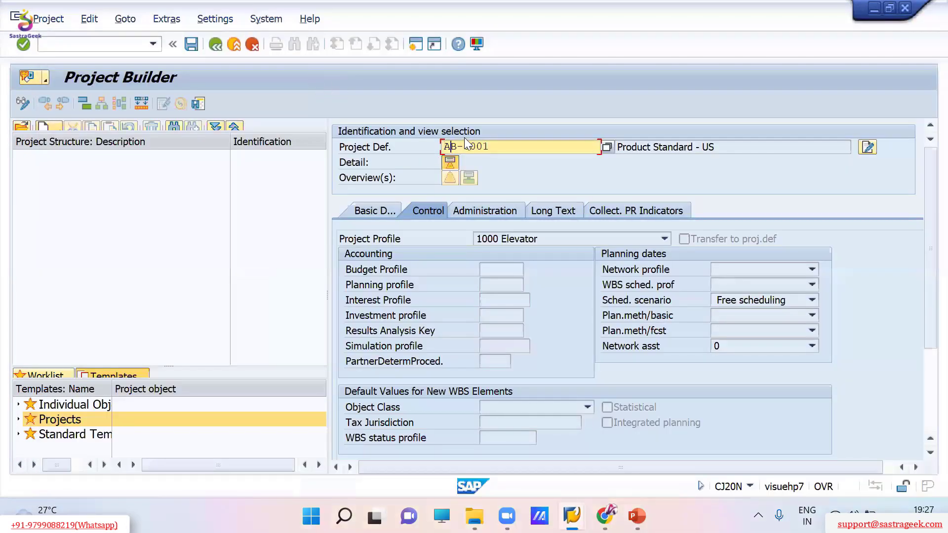
pyautogui.write('A')
pyautogui.press('Return')
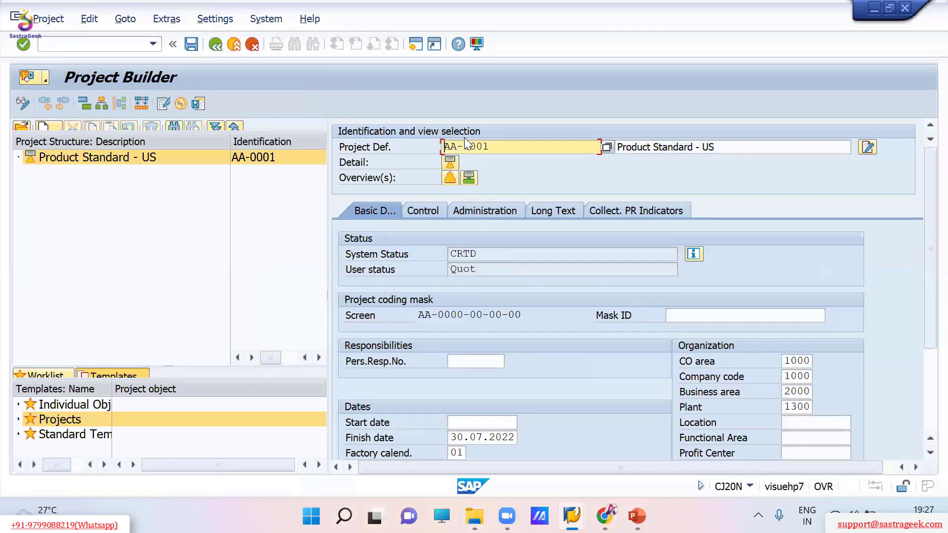
# Switch to the customizing session, clear the Edit indicator in Define Special Characters for Projects, and save it to the proposed customizing request
pyautogui.hotkey('alt', 'Tab')
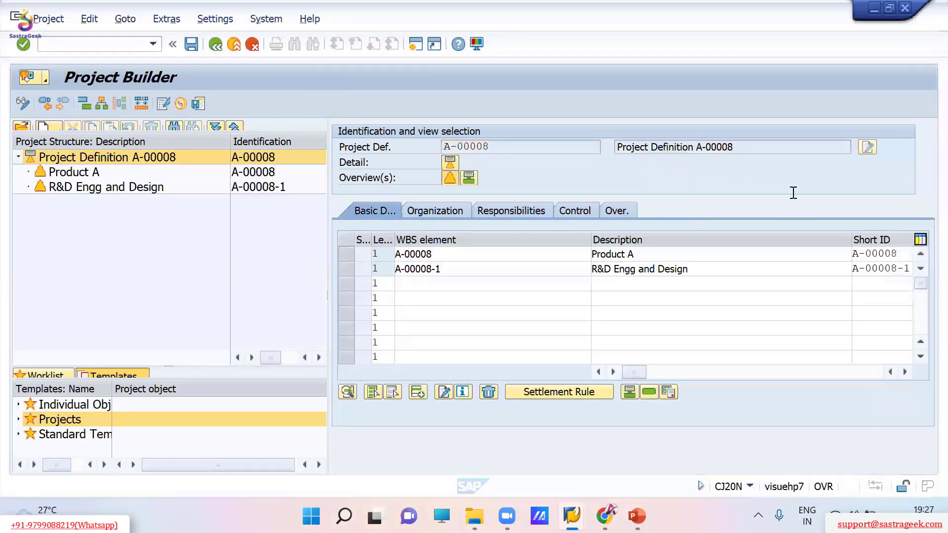
pyautogui.hotkey('alt', 'Tab')
pyautogui.hotkey('alt', 'Tab')
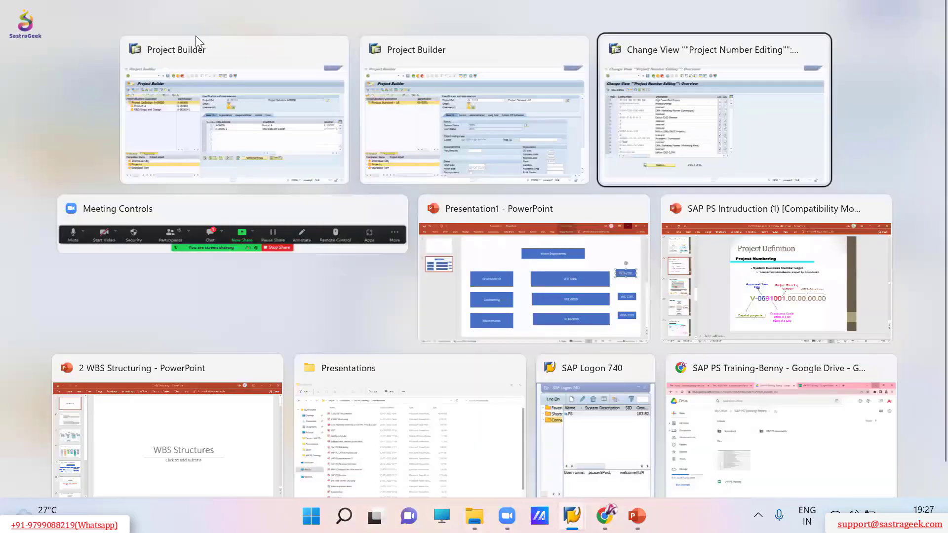
pyautogui.click(214, 43)
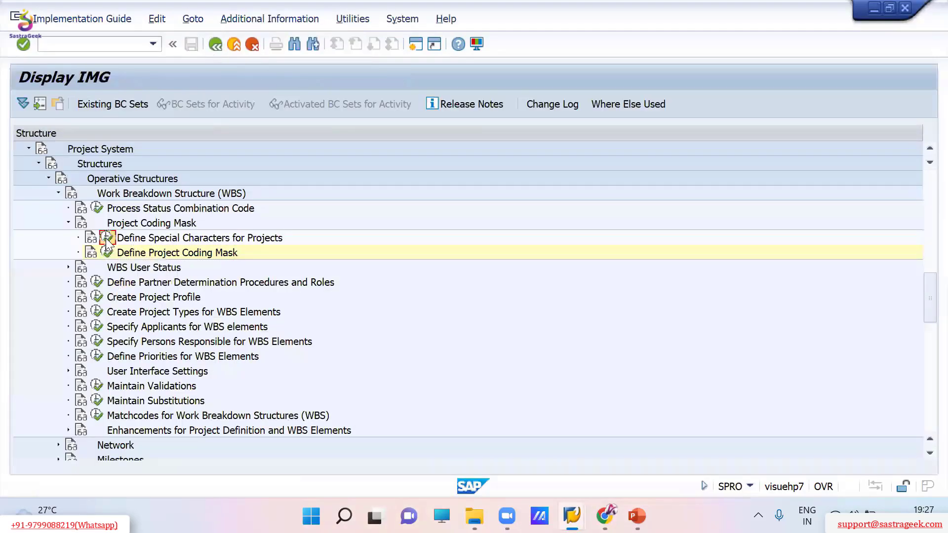
pyautogui.click(109, 242)
pyautogui.click(282, 178)
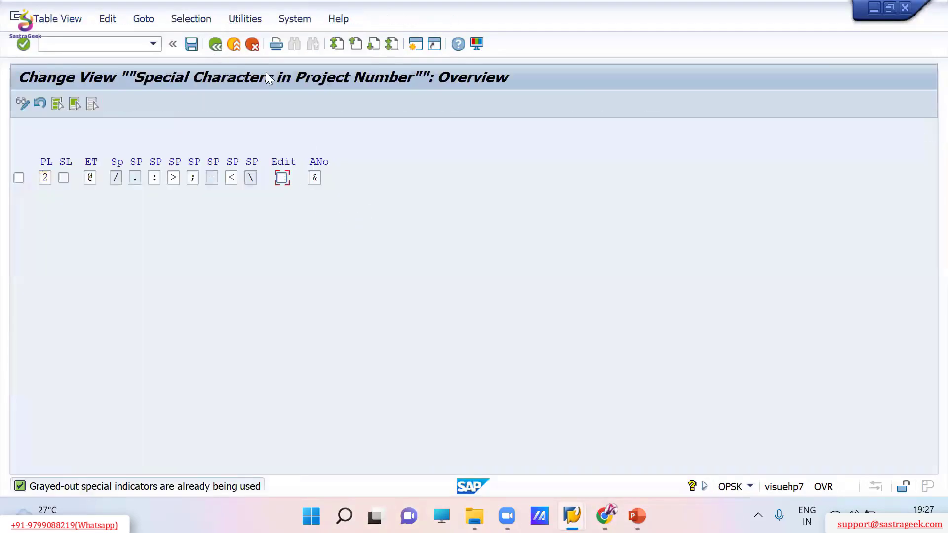
pyautogui.click(191, 44)
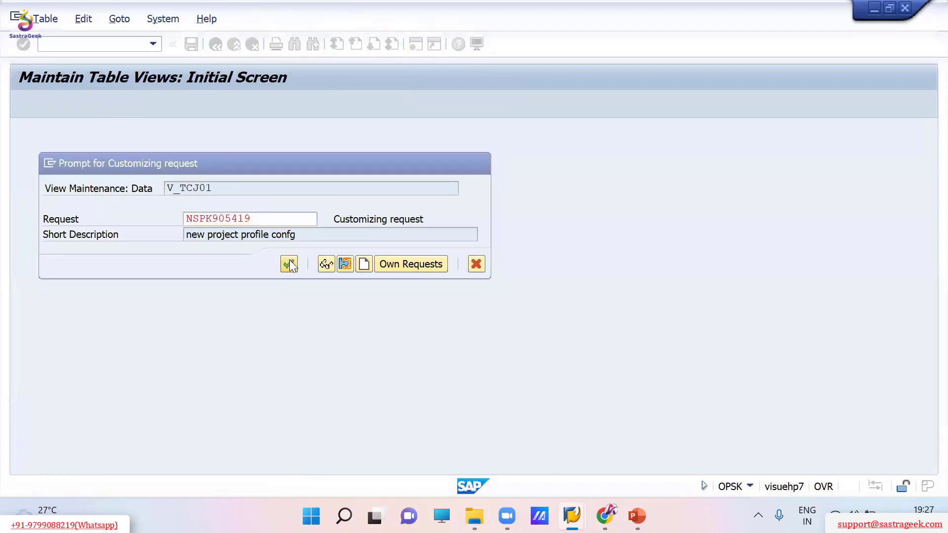
pyautogui.click(289, 265)
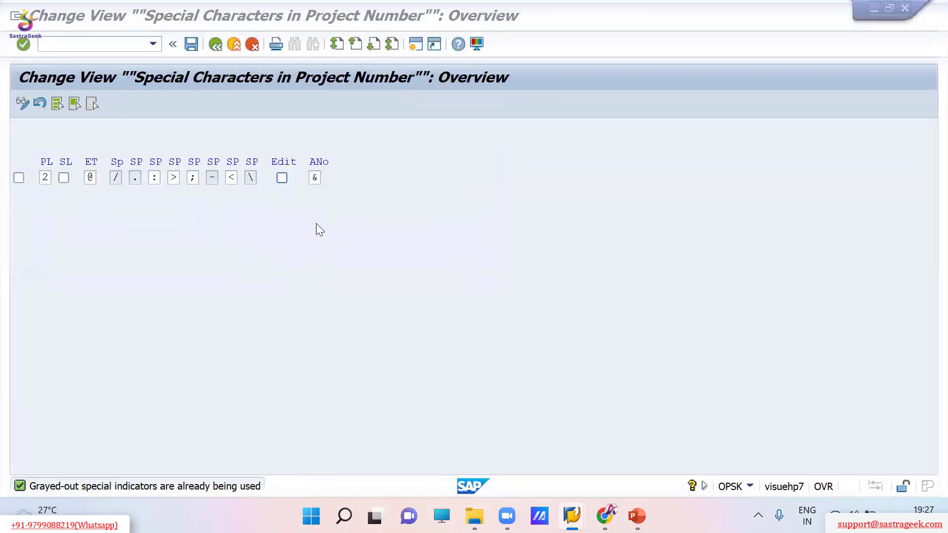
# Return to the Project Builder session and discard the unsaved project AA-0001
pyautogui.hotkey('alt', 'Tab')
pyautogui.click(383, 135)
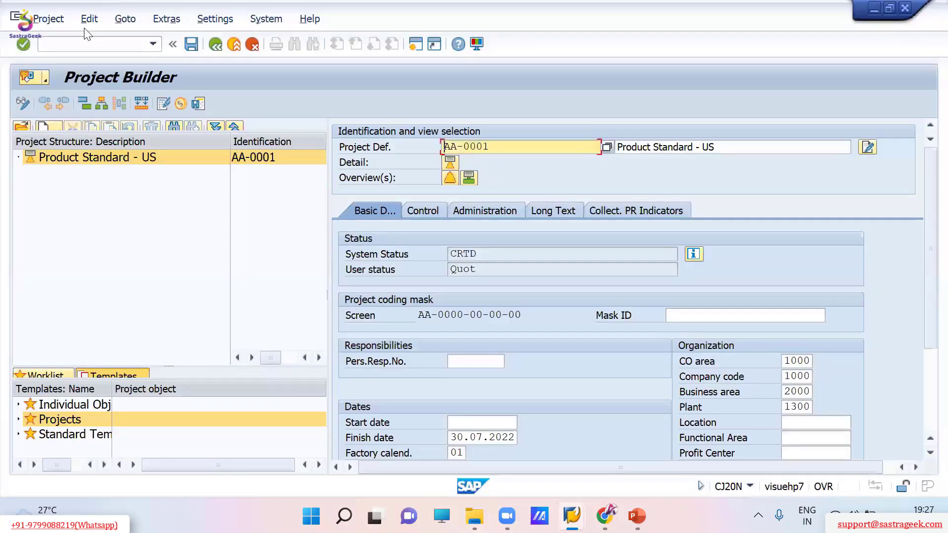
pyautogui.click(252, 44)
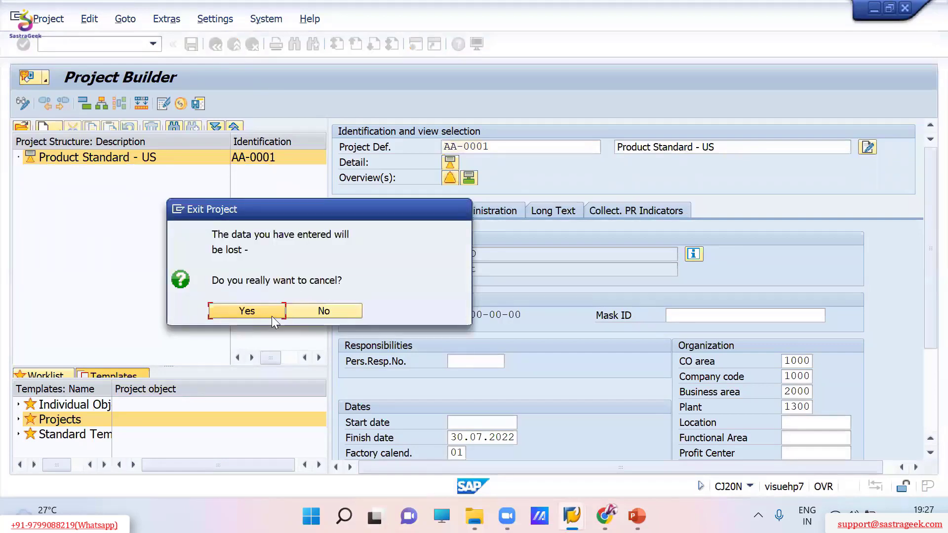
pyautogui.click(247, 311)
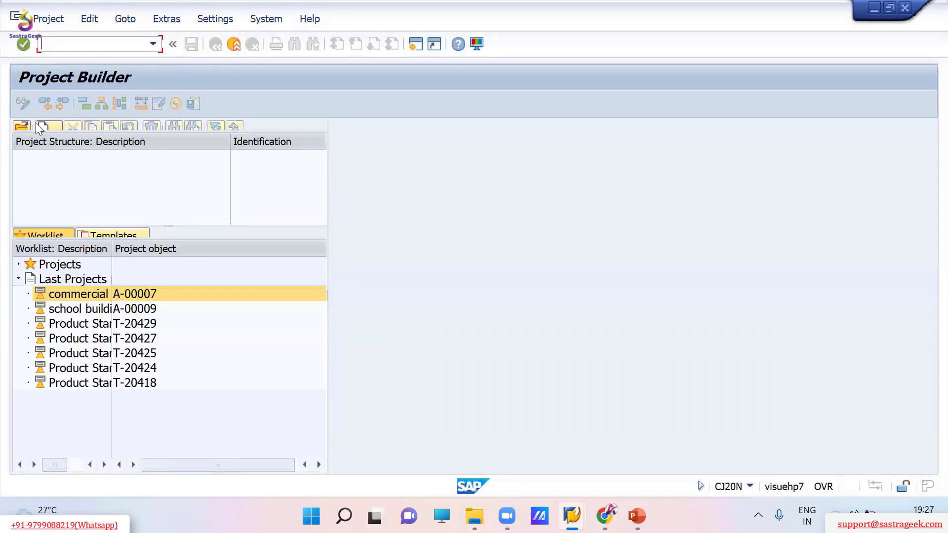
# Try again to create project definition AB-0001 with the description Product Standard - US
pyautogui.click(49, 127)
pyautogui.click(64, 147)
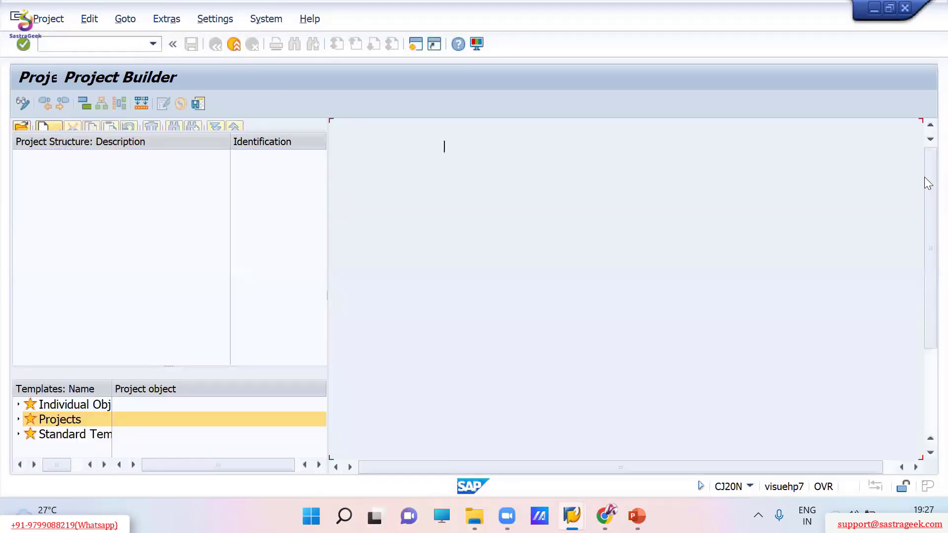
pyautogui.press('Down')
pyautogui.press('Down')
pyautogui.press('Return')
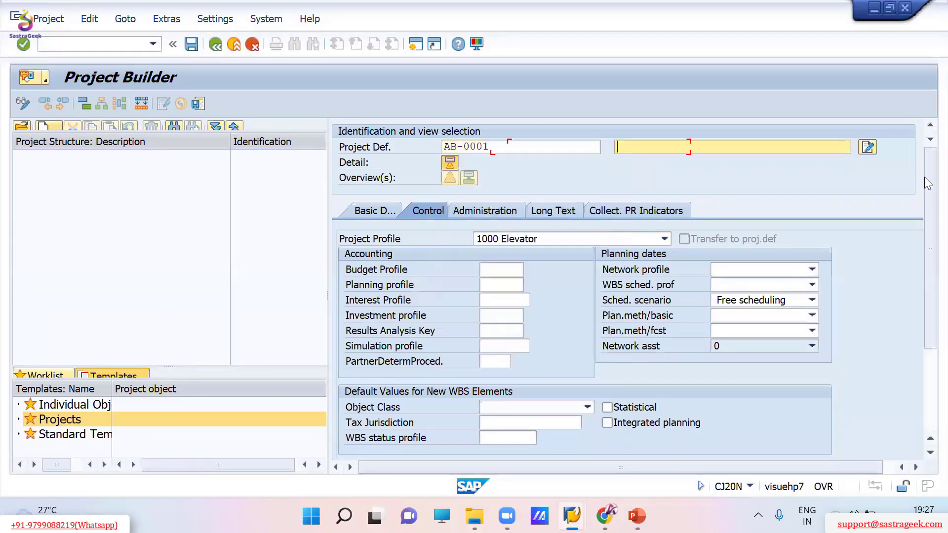
pyautogui.press('Tab')
pyautogui.press('Down')
pyautogui.press('Return')
pyautogui.press('Return')
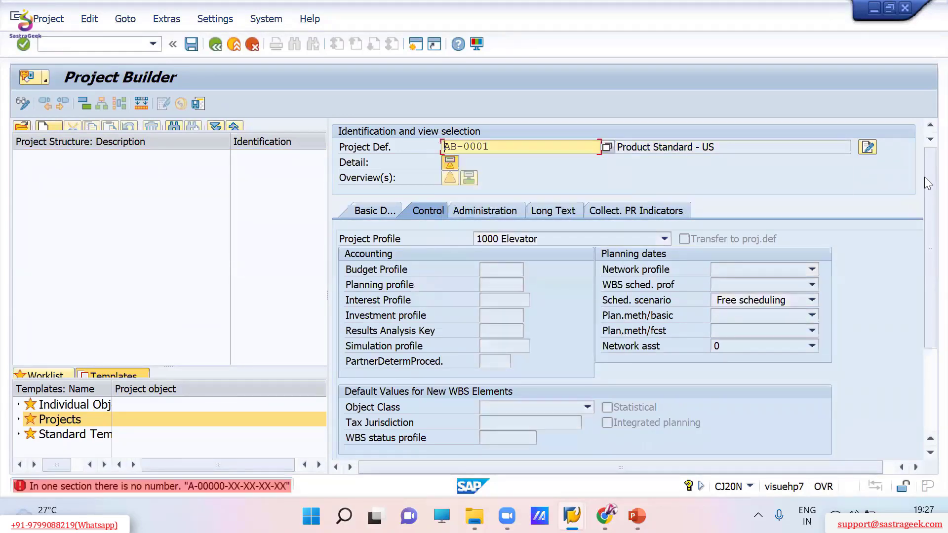
# Read the long text of the coding error, close it and cancel creating project AB-0001
pyautogui.doubleClick(150, 487)
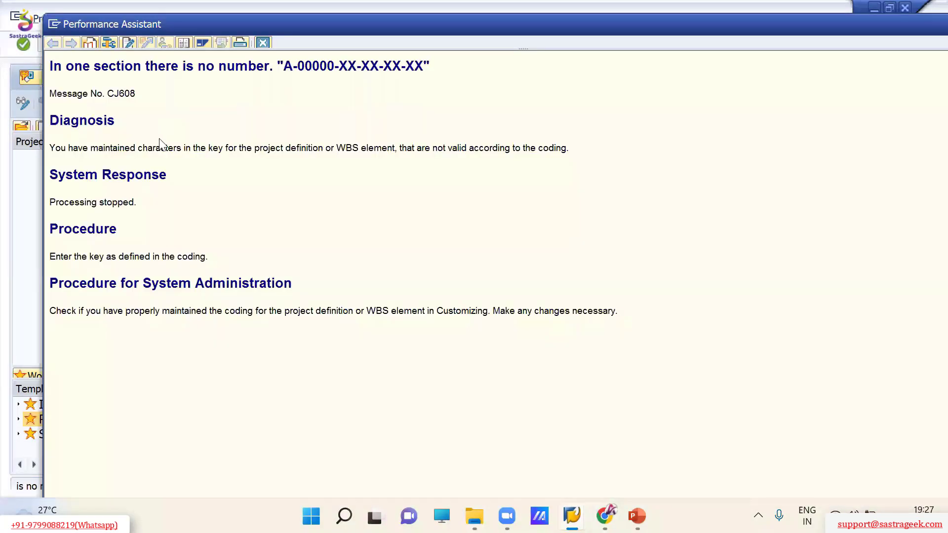
pyautogui.click(262, 45)
pyautogui.click(245, 47)
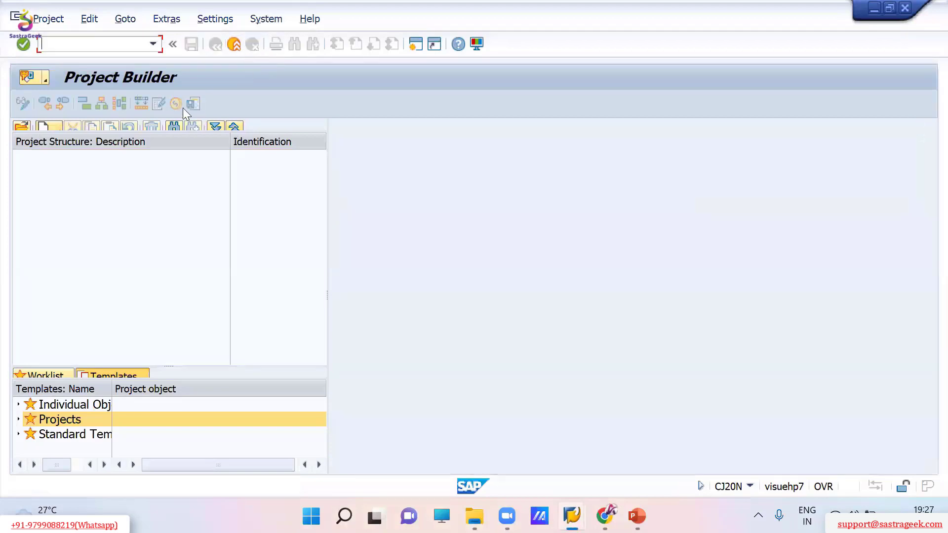
# Start a new project and enter N-00001 as its project definition
pyautogui.click(55, 123)
pyautogui.click(70, 148)
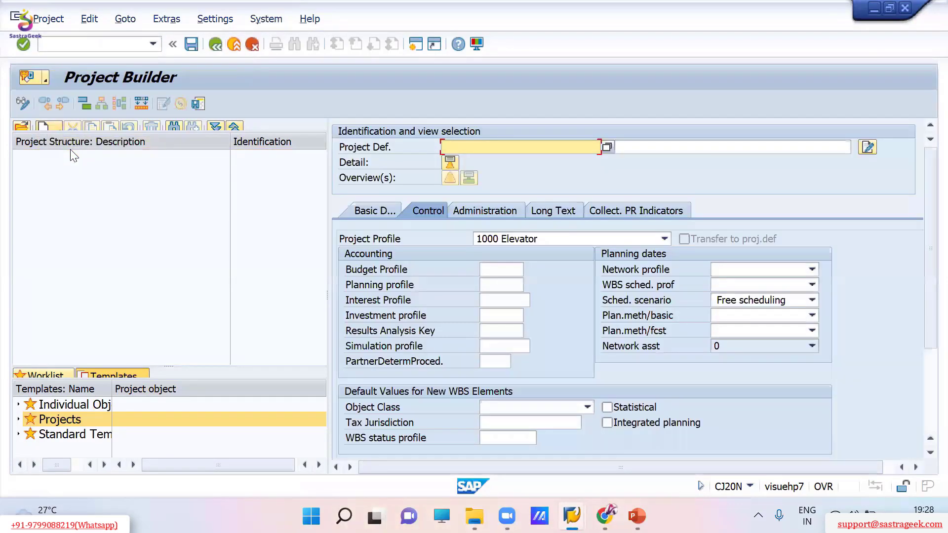
pyautogui.press('Tab')
pyautogui.hotkey('shift', 'Tab')
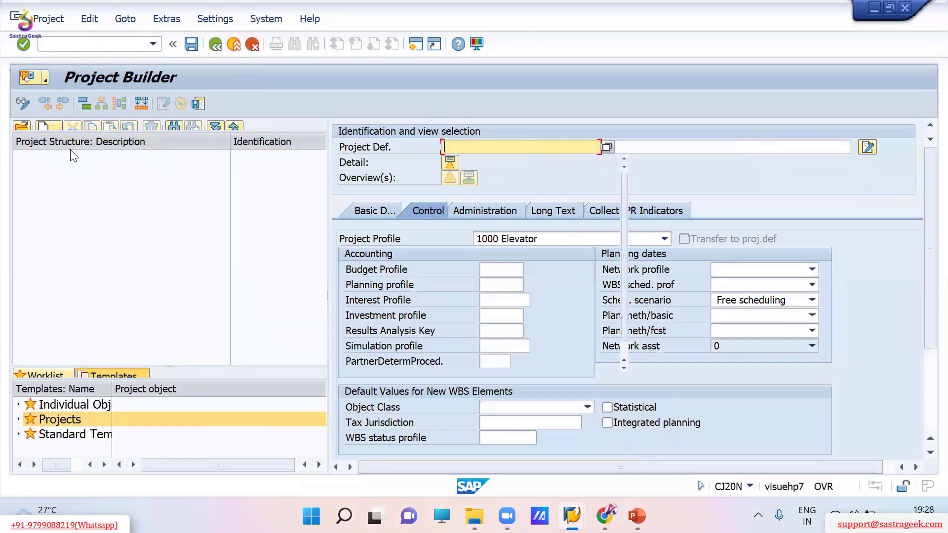
pyautogui.press('BackSpace')
pyautogui.write('N-00001')
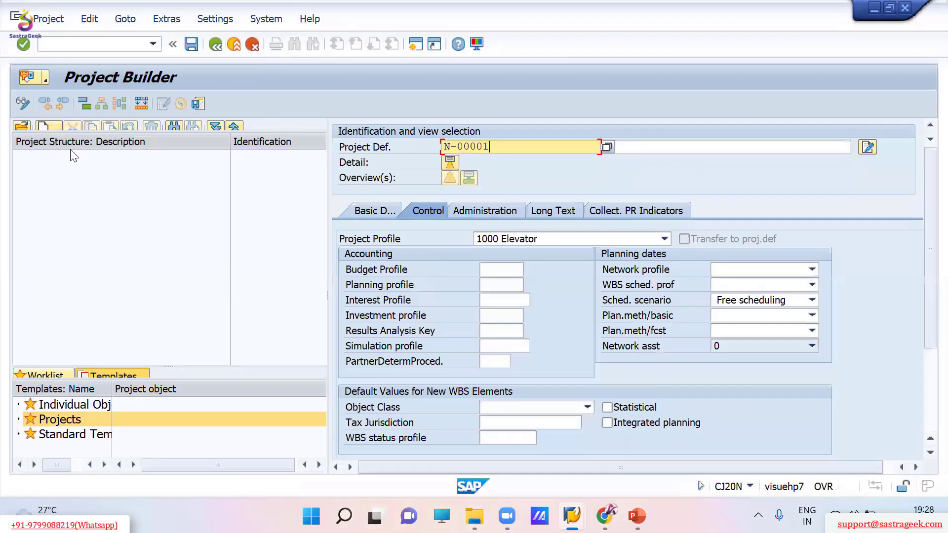
pyautogui.press('Return')
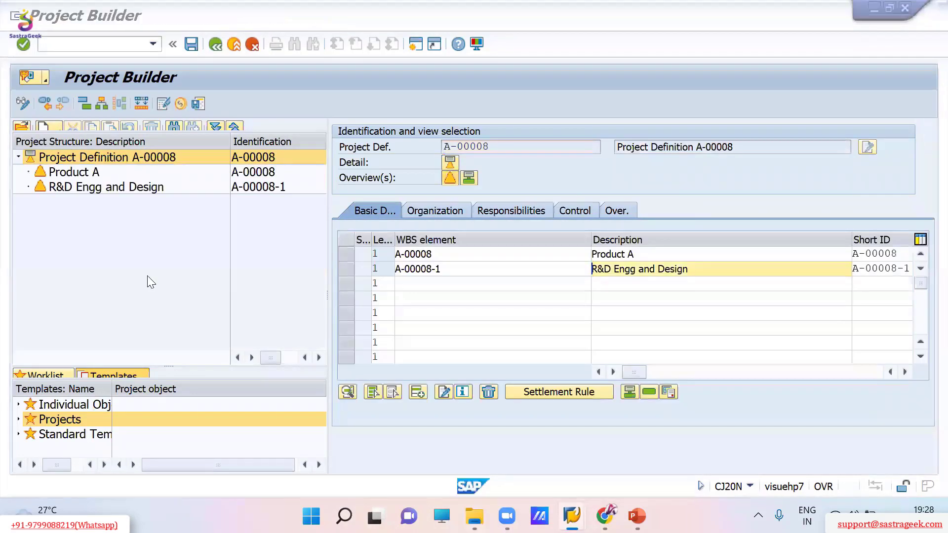
# Switch to the customizing session, open Define Project Coding Mask and examine the project IDs around L and M
pyautogui.hotkey('alt', 'Tab')
pyautogui.press('Tab')
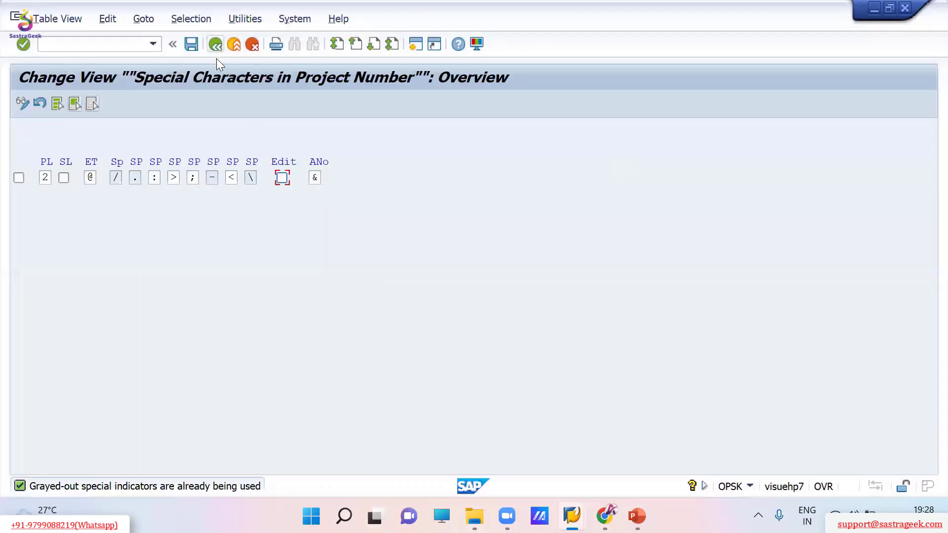
pyautogui.click(215, 45)
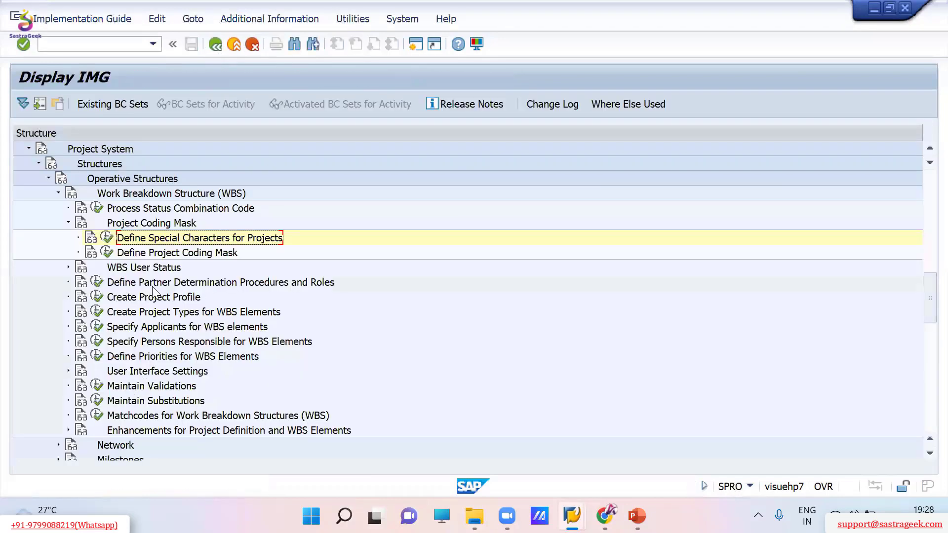
pyautogui.click(107, 254)
pyautogui.click(21, 327)
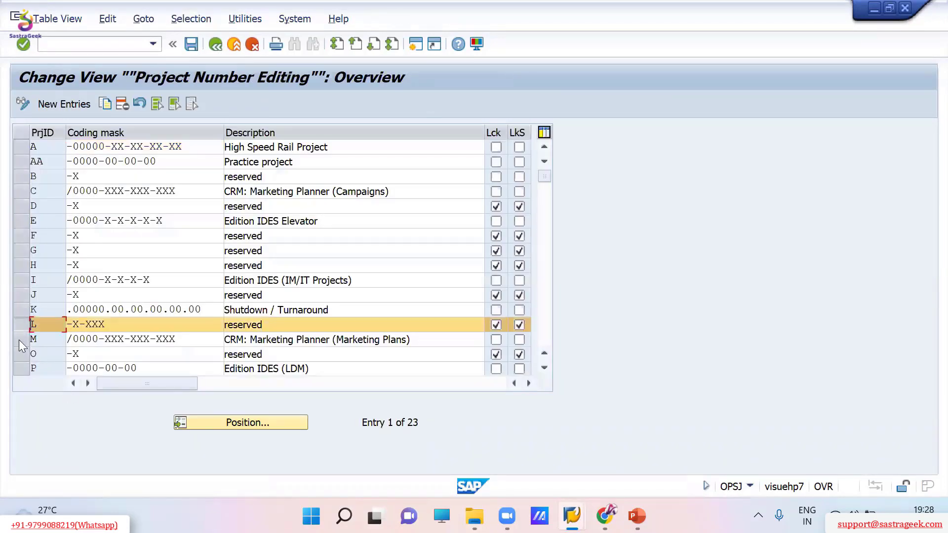
pyautogui.click(19, 340)
pyautogui.click(20, 328)
pyautogui.click(20, 339)
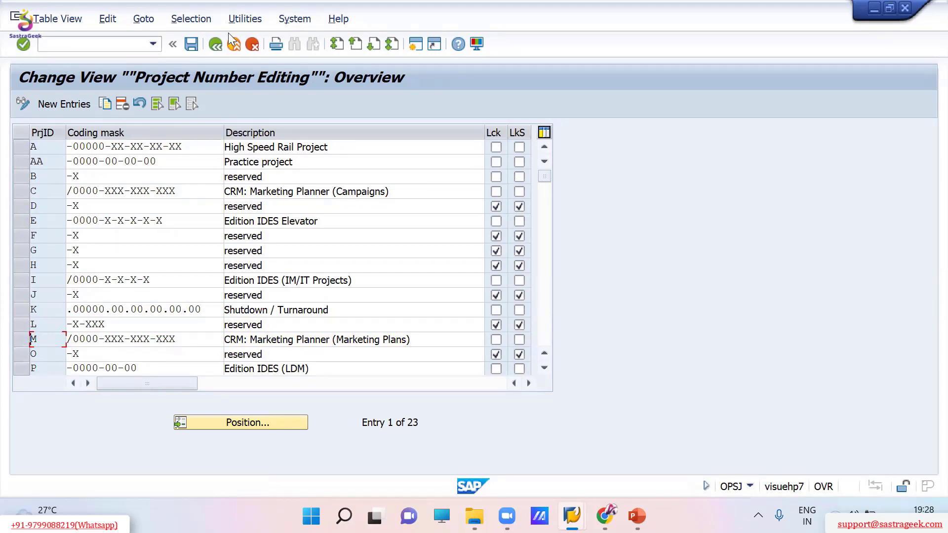
# Recheck the Edit indicator in Define Special Characters for Projects and reopen the project coding mask overview
pyautogui.click(216, 45)
pyautogui.click(108, 238)
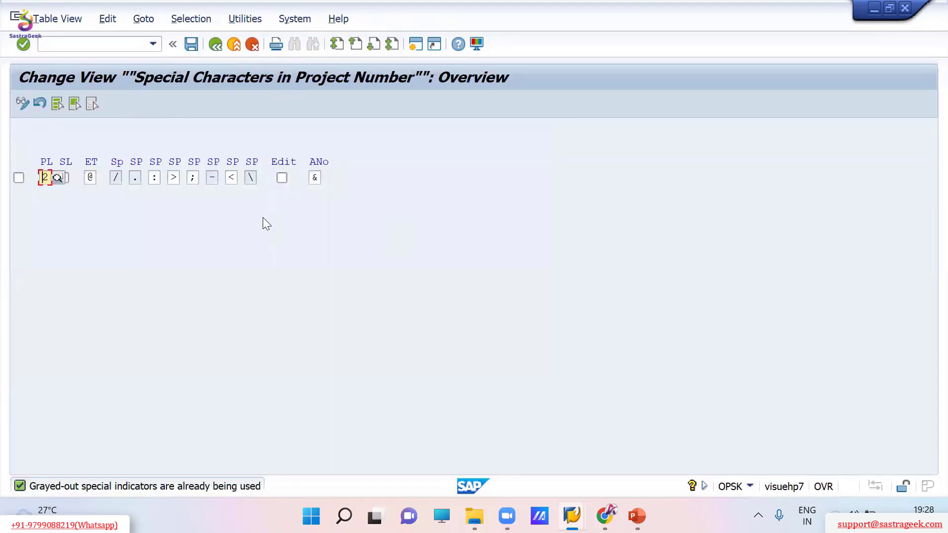
pyautogui.click(217, 44)
pyautogui.click(106, 253)
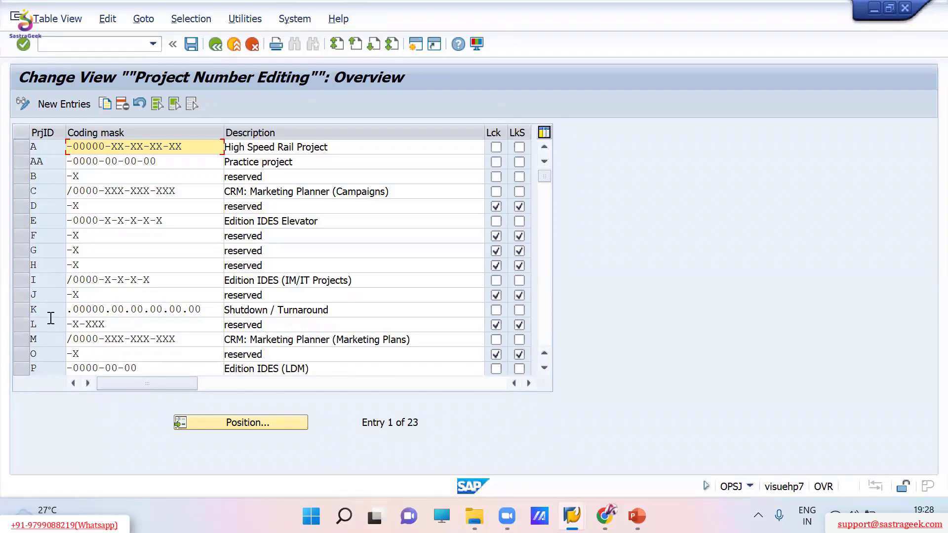
pyautogui.hotkey('alt', 'Tab')
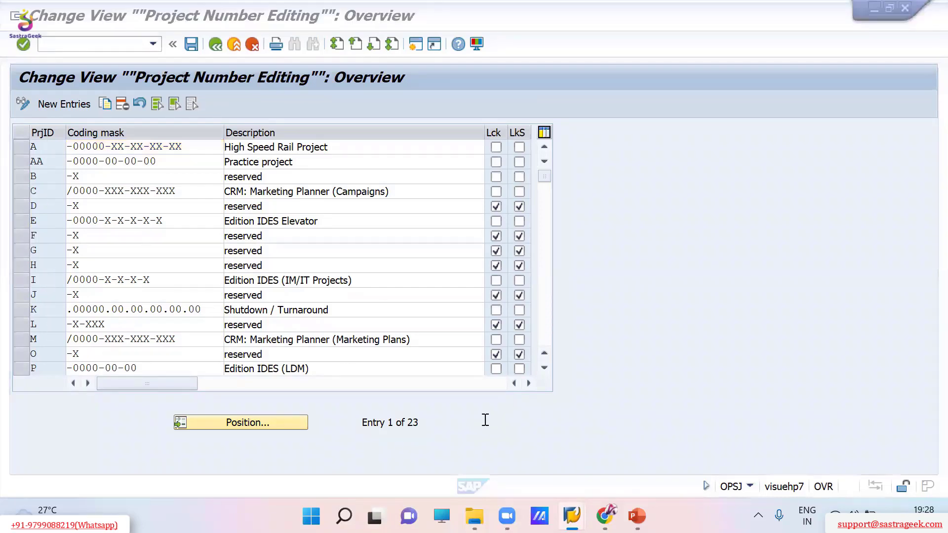
# Leave the project coding mask overview and set the Edit indicator in the special characters for project numbers
pyautogui.click(715, 153)
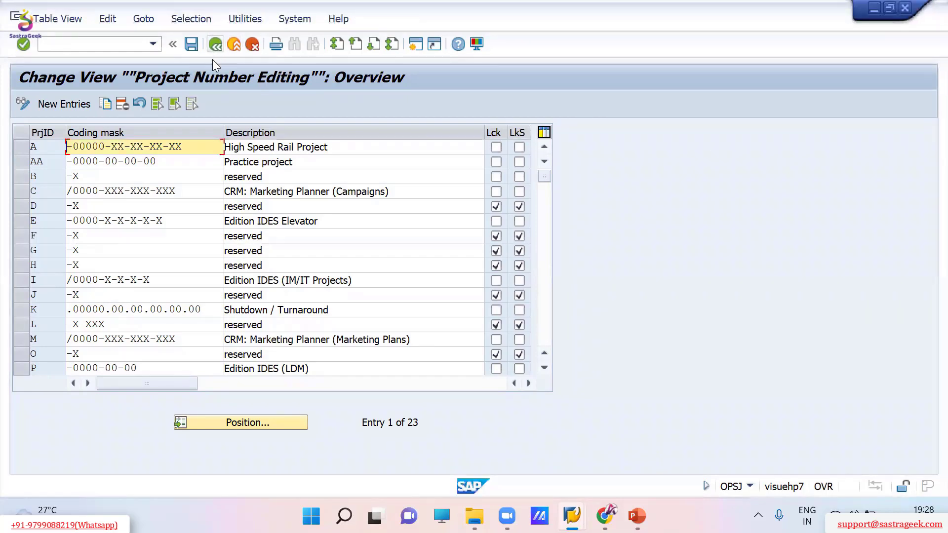
pyautogui.click(215, 44)
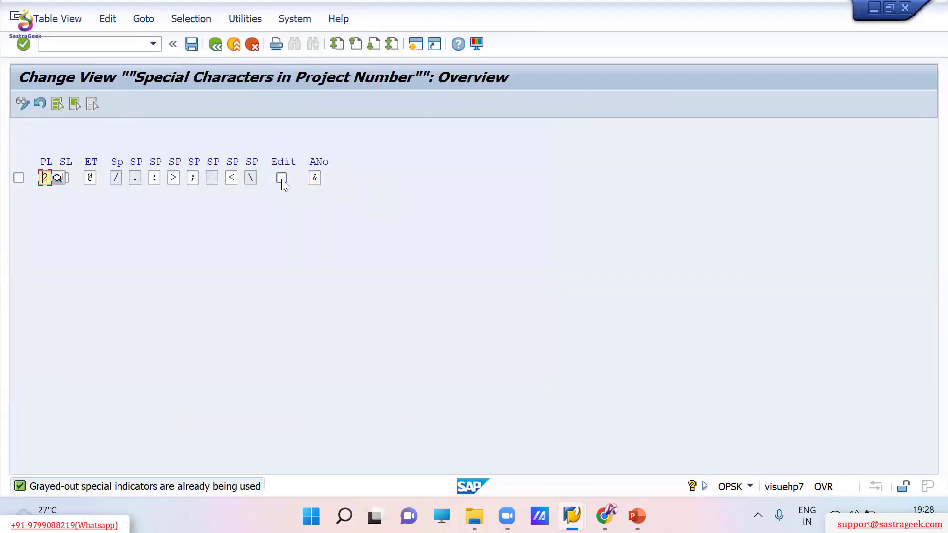
pyautogui.click(282, 177)
pyautogui.click(318, 177)
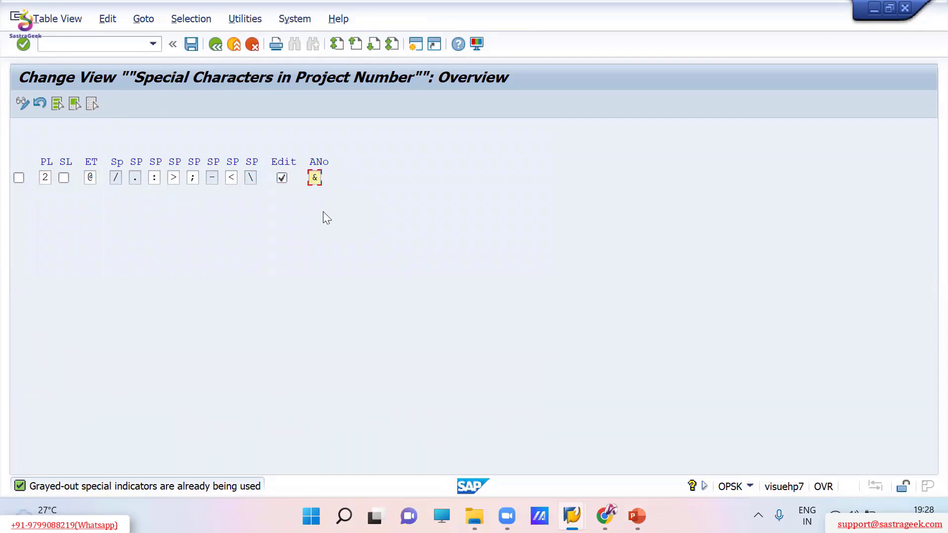
# Switch to the Project Builder session with project A-00008 and create WBS element A-00008-11 under R&D Engg and Design
pyautogui.hotkey('alt', 'Tab')
pyautogui.hotkey('alt', 'Tab')
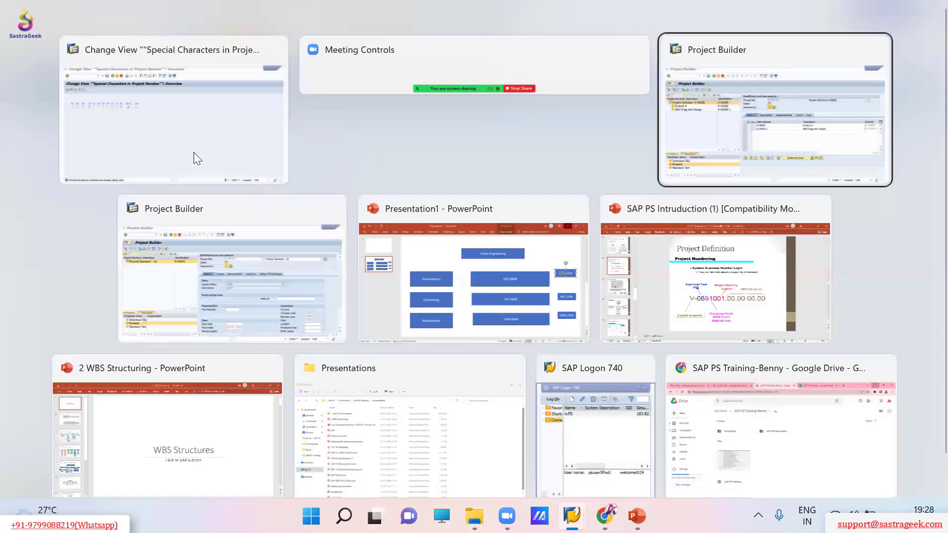
pyautogui.click(102, 191)
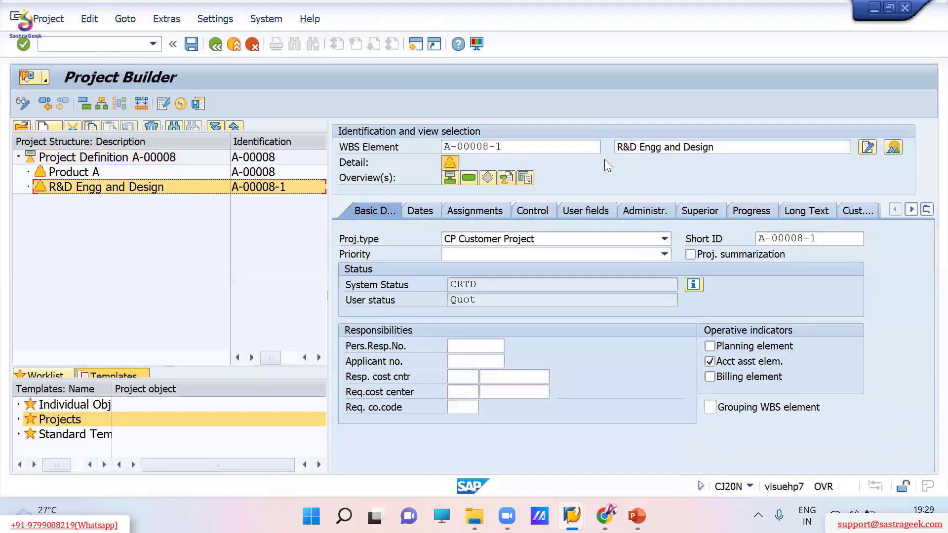
pyautogui.moveTo(444, 147); pyautogui.dragTo(543, 151)
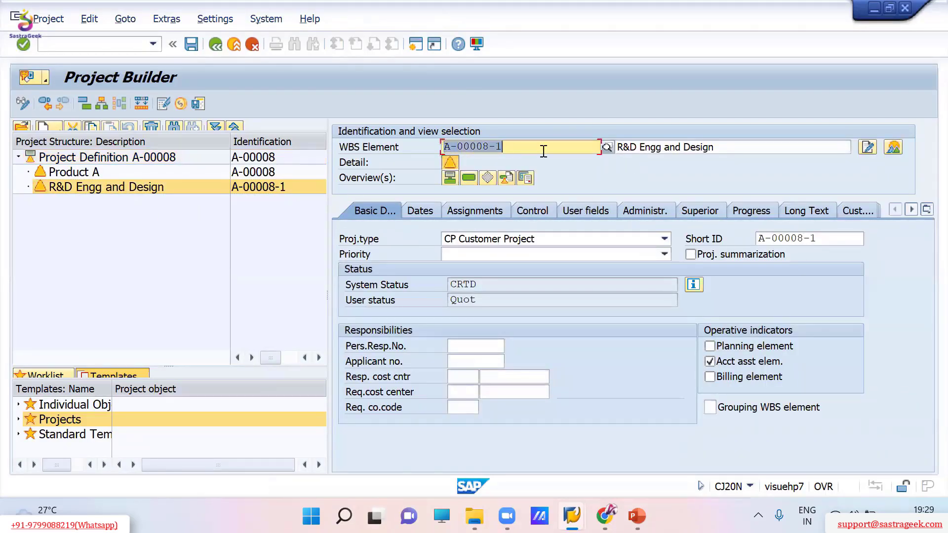
pyautogui.click(543, 149)
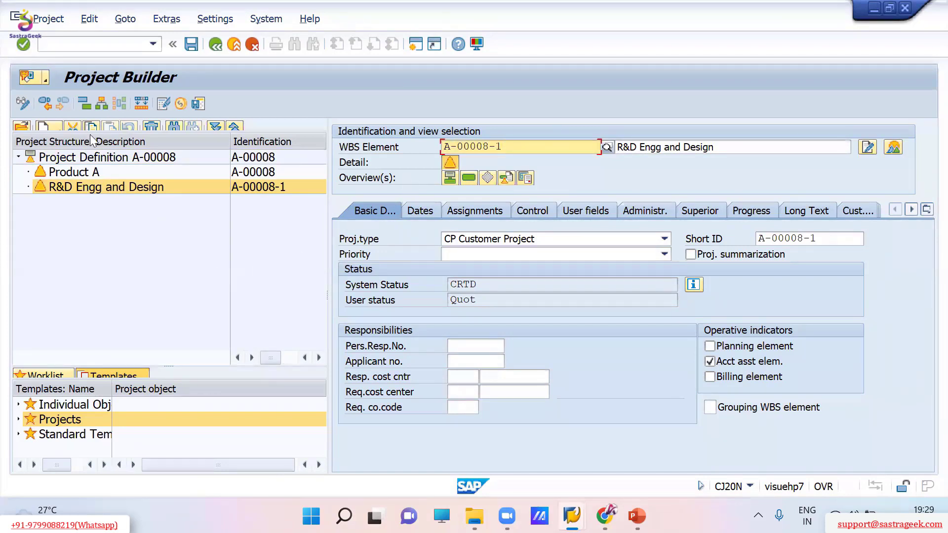
pyautogui.click(50, 127)
pyautogui.click(300, 239)
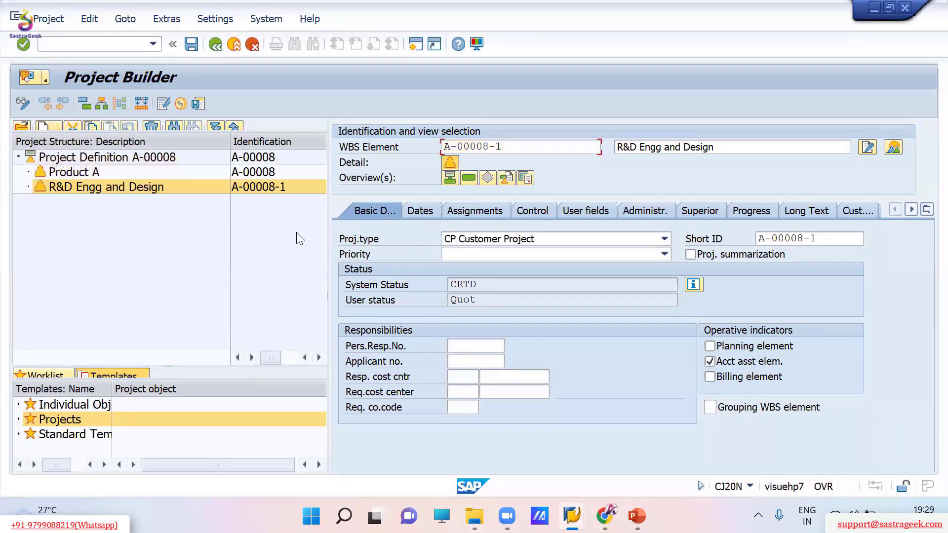
pyautogui.write('1')
pyautogui.press('Return')
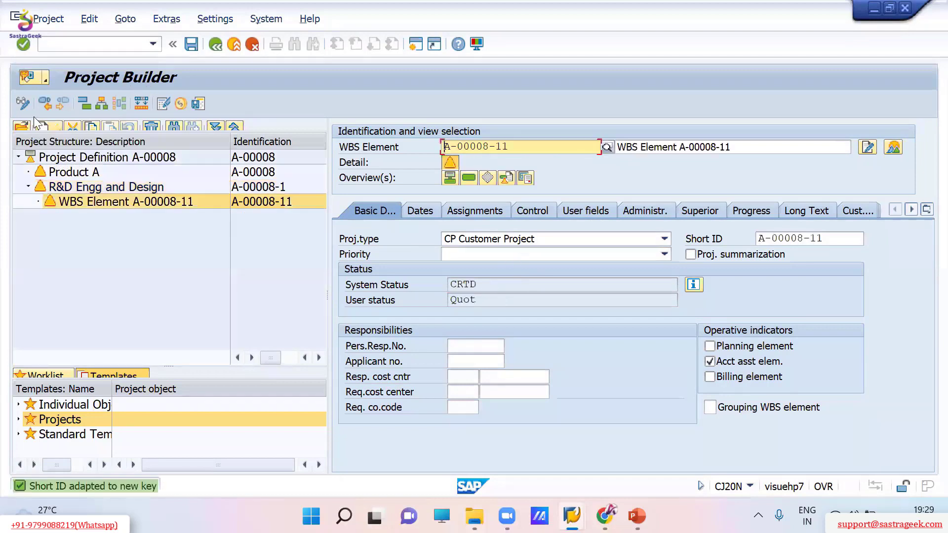
# Add WBS element A-00008-11-1 below A-00008-11, and A-00008-11-11 one level below that
pyautogui.click(50, 126)
pyautogui.click(64, 164)
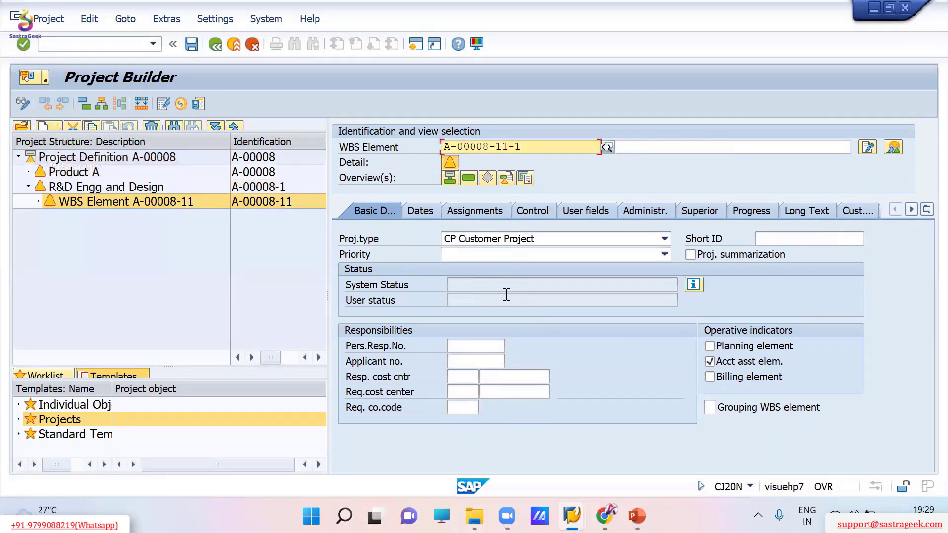
pyautogui.click(506, 300)
pyautogui.write('Quot')
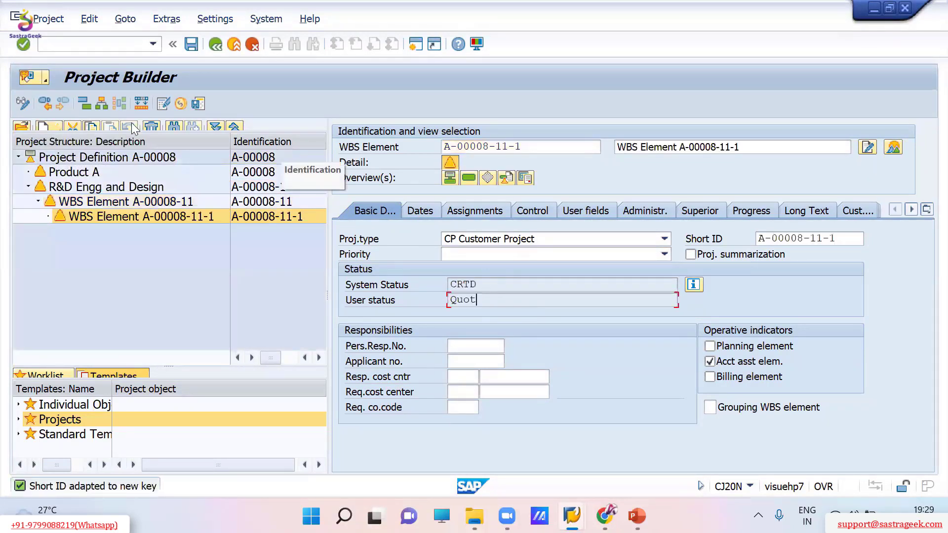
pyautogui.click(50, 127)
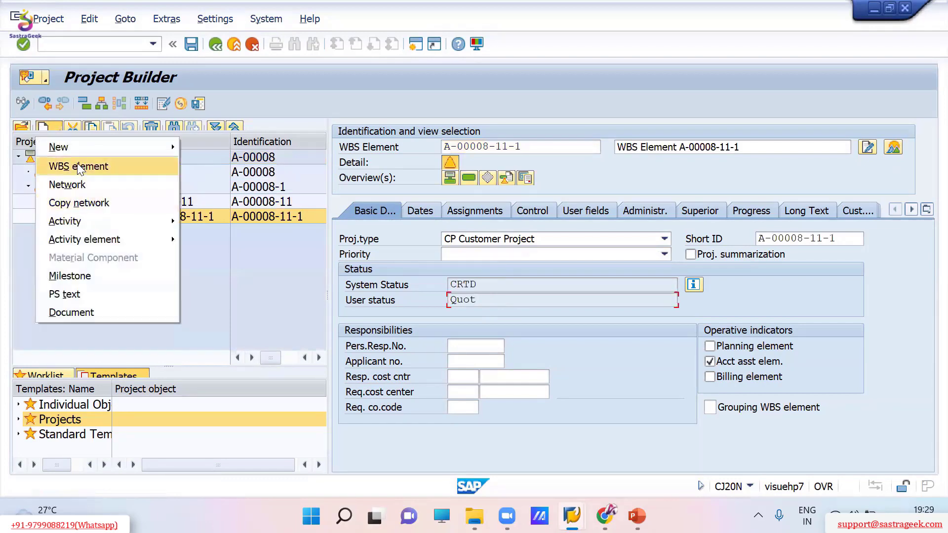
pyautogui.click(79, 167)
pyautogui.press('Return')
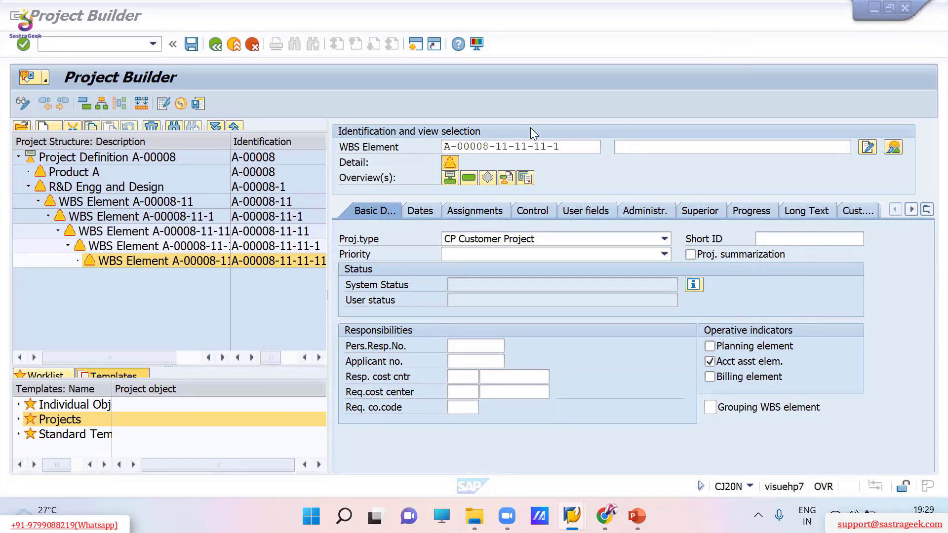
pyautogui.click(497, 288)
pyautogui.click(51, 126)
pyautogui.click(74, 164)
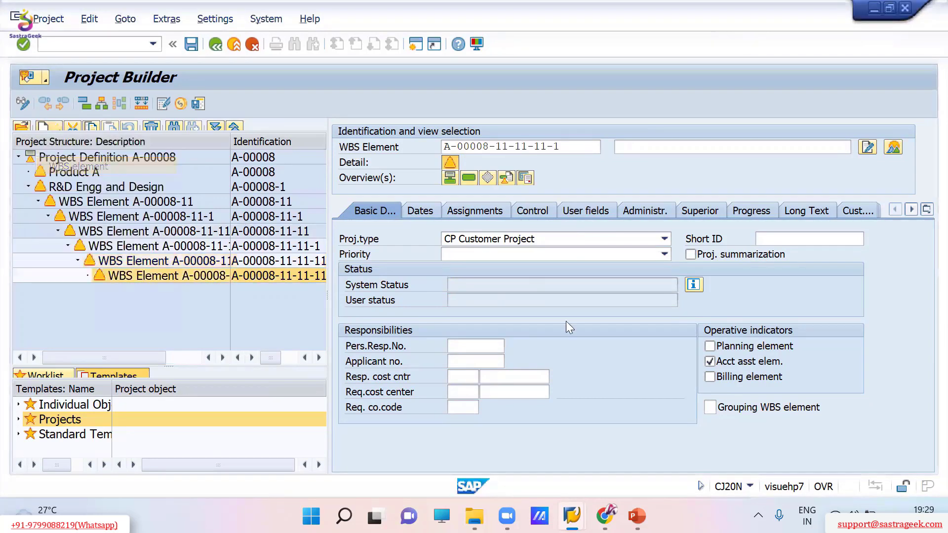
pyautogui.press('Return')
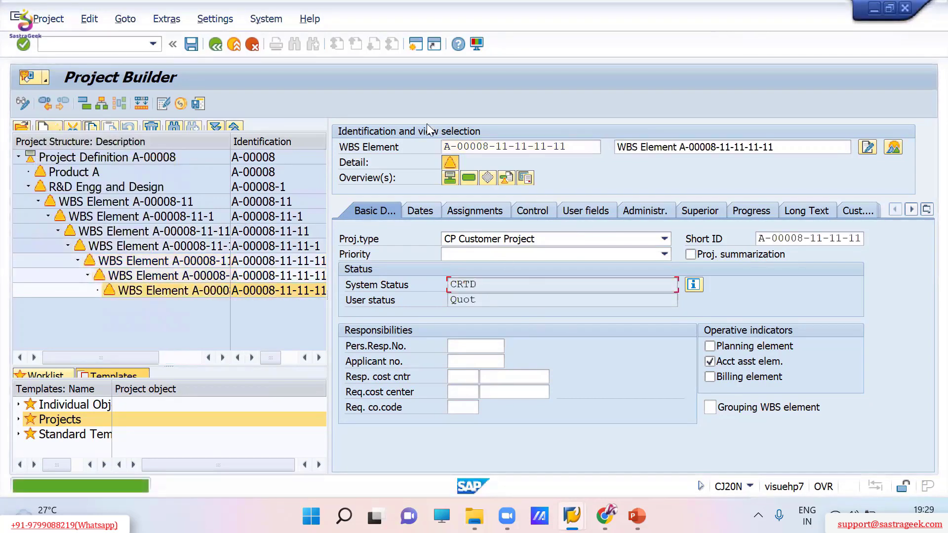
pyautogui.click(48, 126)
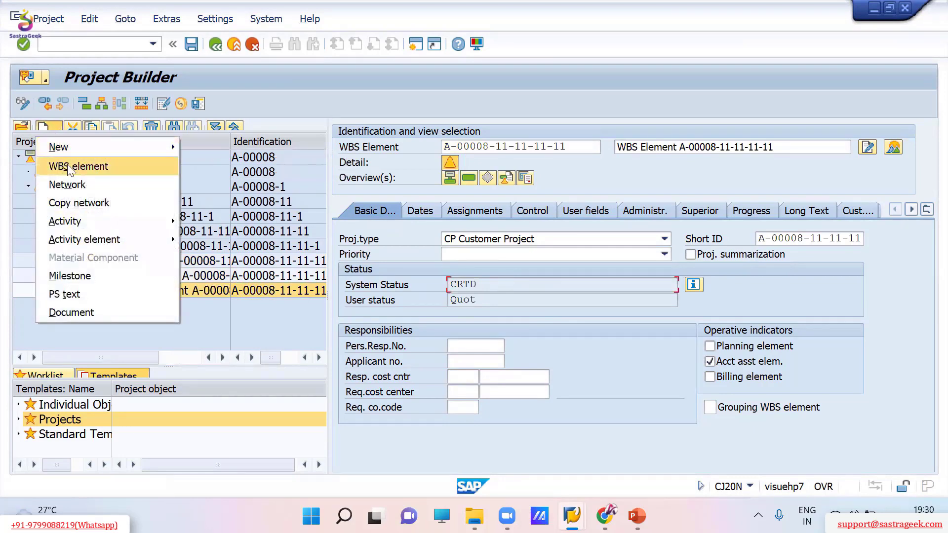
pyautogui.click(69, 163)
pyautogui.press('Return')
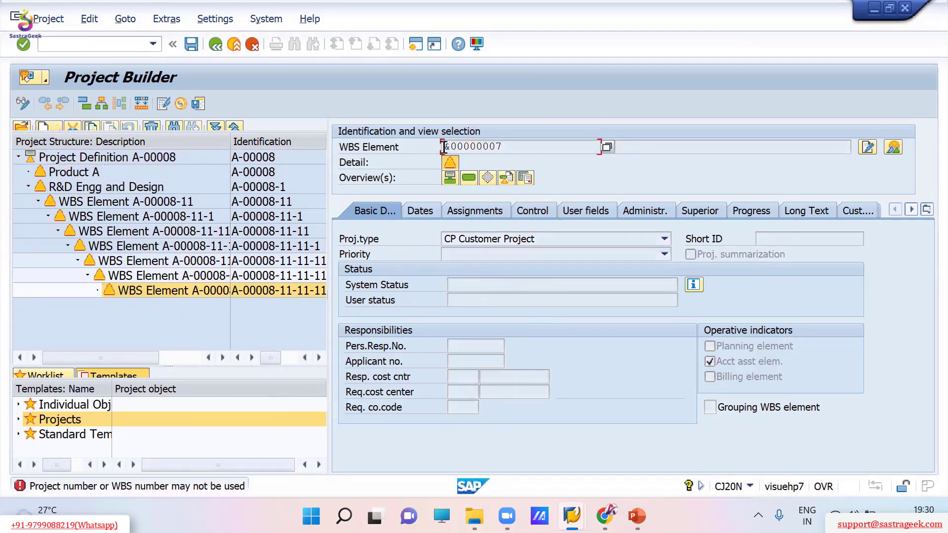
pyautogui.moveTo(443, 146); pyautogui.dragTo(471, 146)
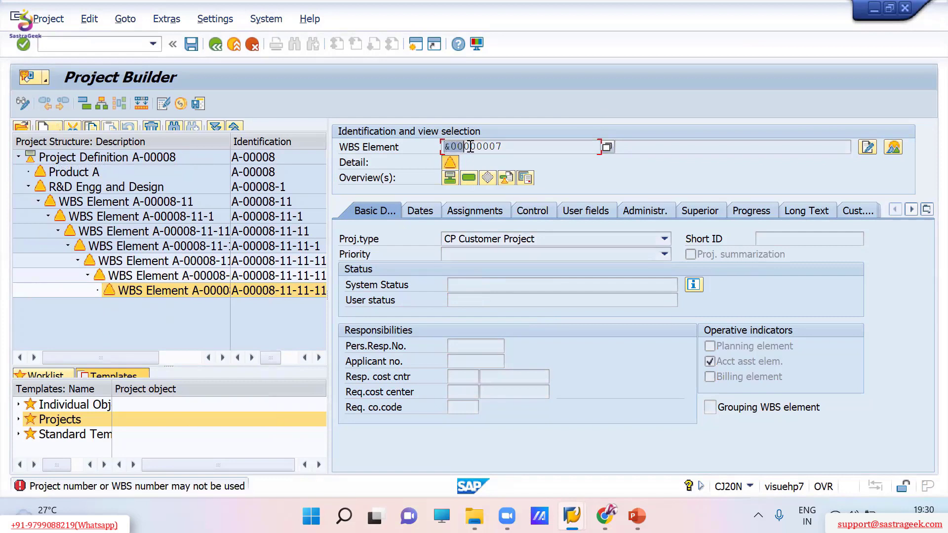
pyautogui.click(289, 277)
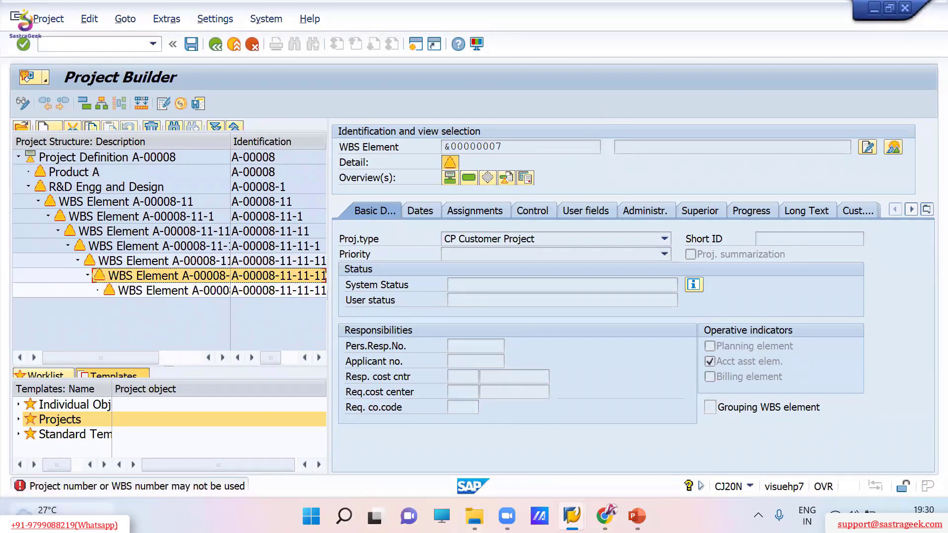
pyautogui.click(258, 47)
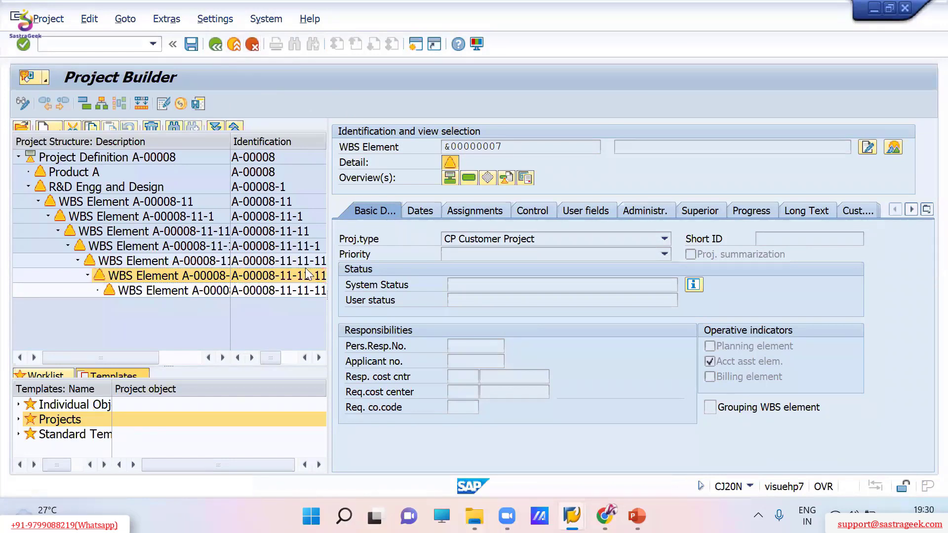
# Select the lowest WBS element and examine the length of its number character by character
pyautogui.click(284, 290)
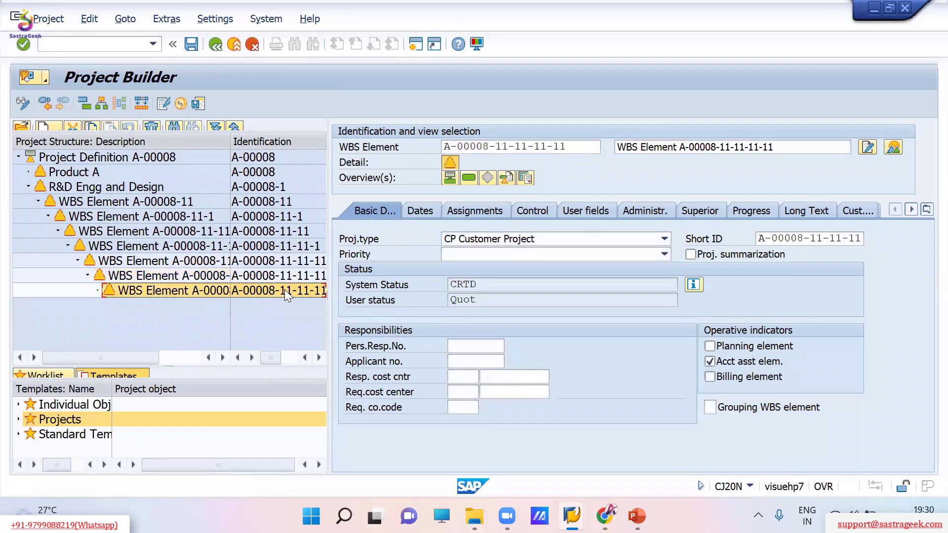
pyautogui.click(445, 147)
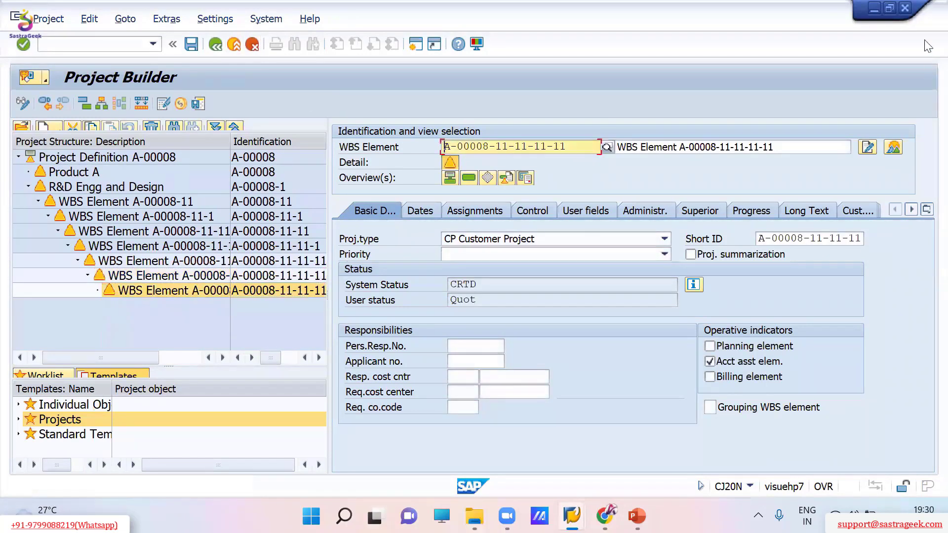
pyautogui.press('Right')
pyautogui.press('Right')
pyautogui.press('Right')
pyautogui.press('Right')
pyautogui.press('Right')
pyautogui.press('Right')
pyautogui.press('Right')
pyautogui.press('Right')
pyautogui.press('Right')
pyautogui.press('Right')
pyautogui.press('Right')
pyautogui.press('Right')
pyautogui.press('Right')
pyautogui.press('Right')
pyautogui.press('Right')
pyautogui.press('Right')
pyautogui.moveTo(441, 149); pyautogui.dragTo(576, 149)
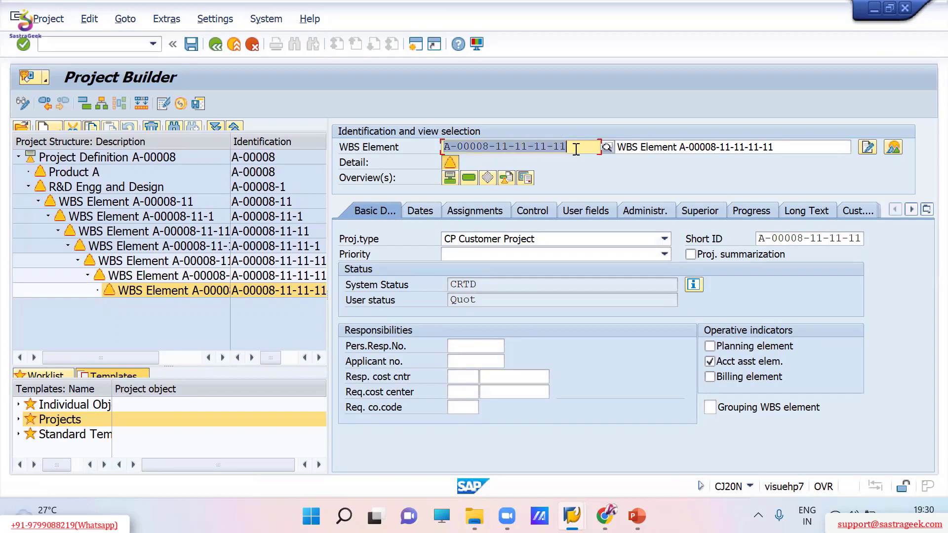
pyautogui.click(576, 149)
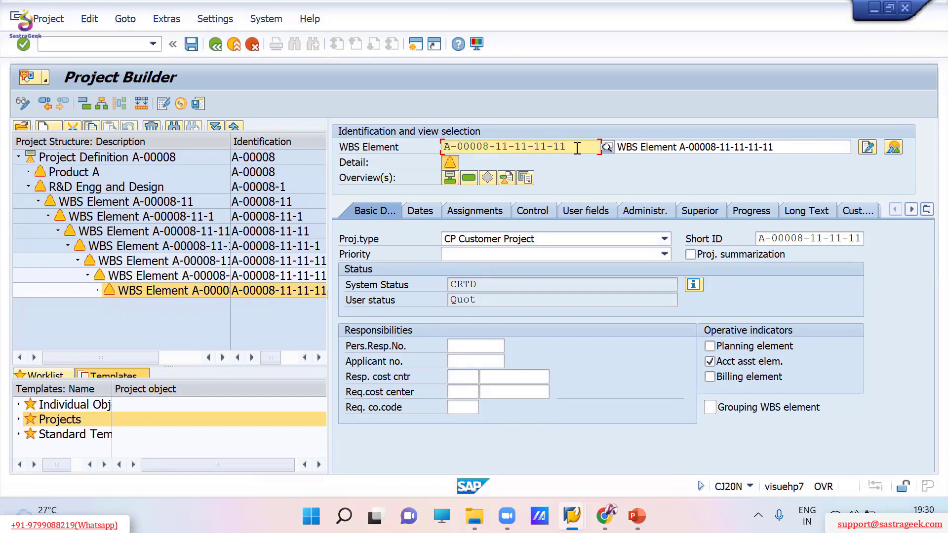
# Start another WBS element below the lowest one and compare its proposed number with the ANo character in the special characters view
pyautogui.click(131, 288)
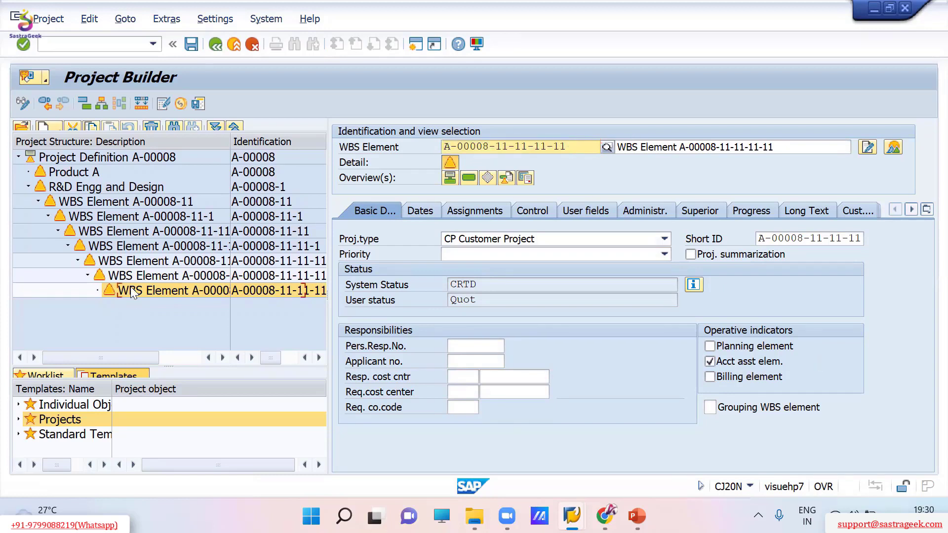
pyautogui.click(50, 128)
pyautogui.click(77, 171)
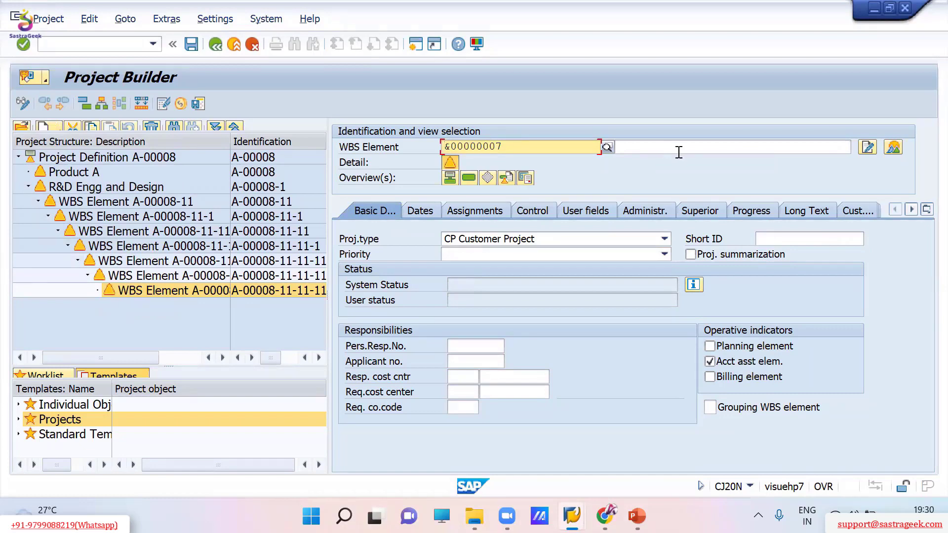
pyautogui.hotkey('alt', 'Tab')
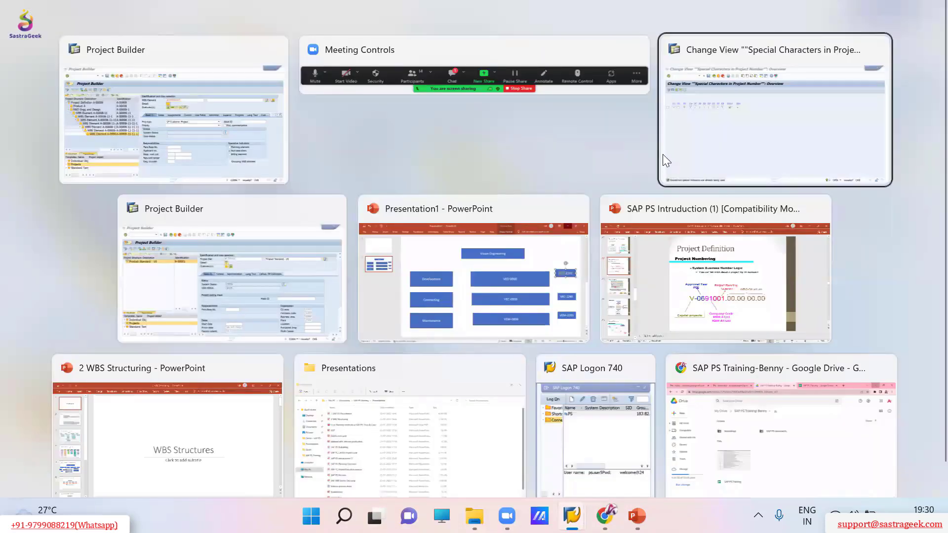
pyautogui.click(662, 154)
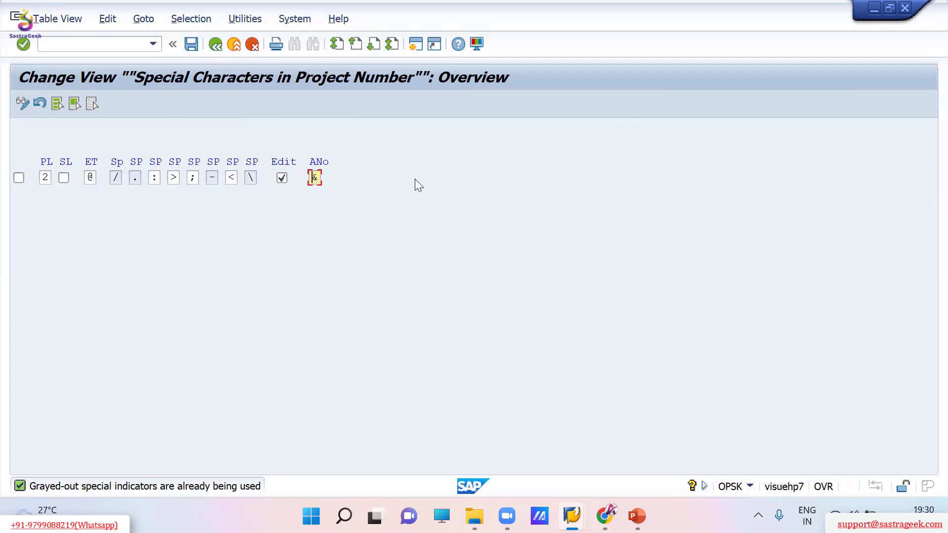
# Return to Project Builder for A-00008, widen the project structure area and cancel the new WBS element
pyautogui.moveTo(473, 516)
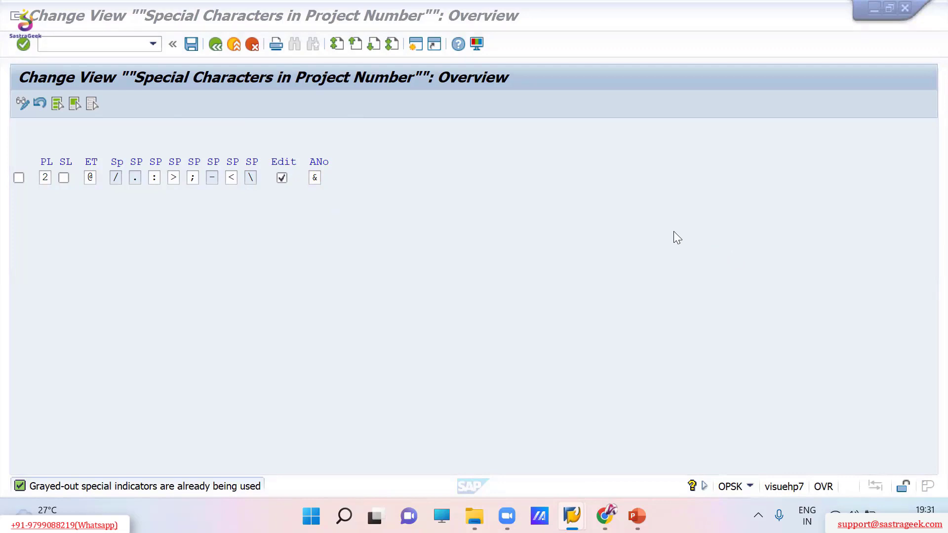
pyautogui.hotkey('alt', 'Tab')
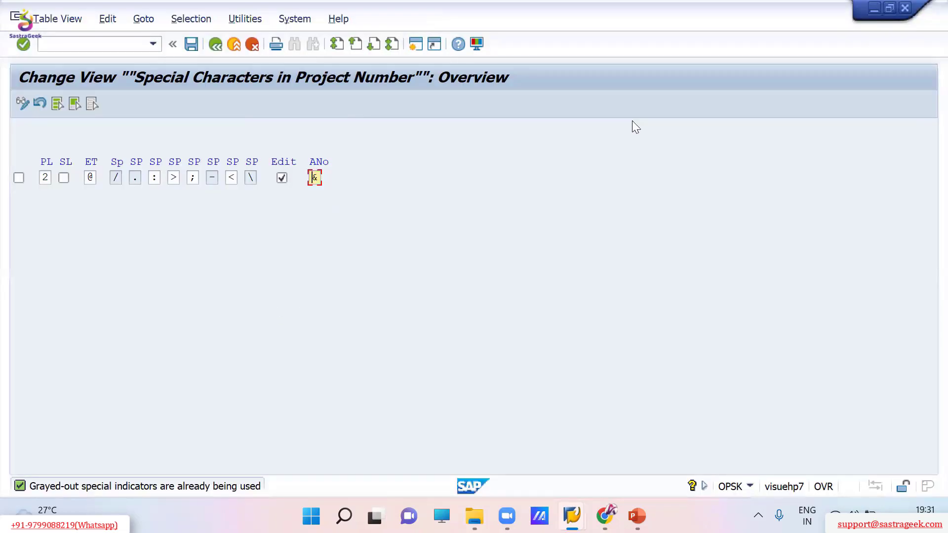
pyautogui.moveTo(572, 516)
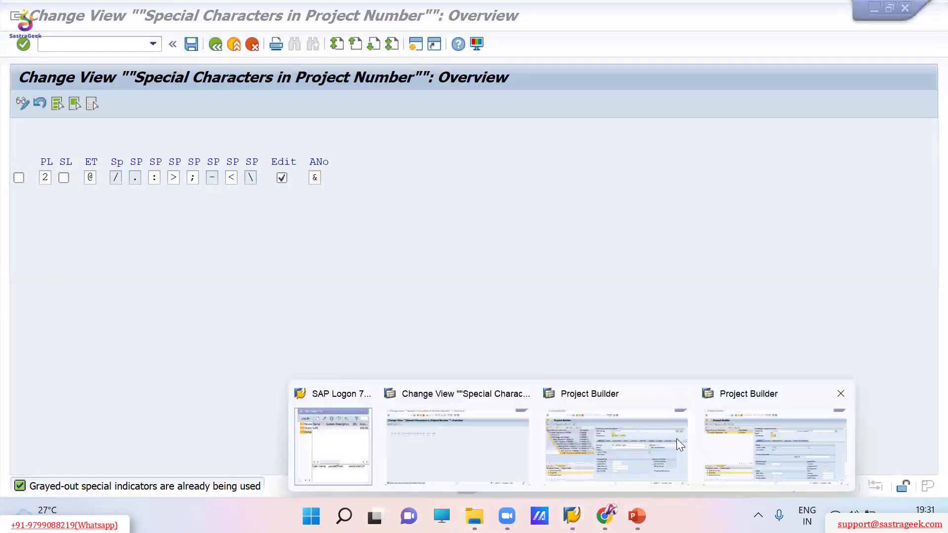
pyautogui.click(614, 437)
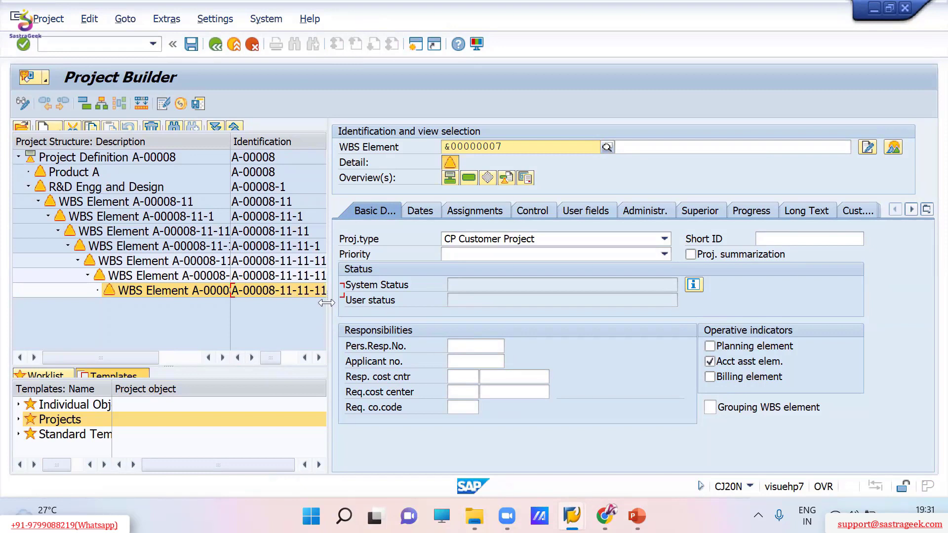
pyautogui.moveTo(326, 303); pyautogui.dragTo(376, 314)
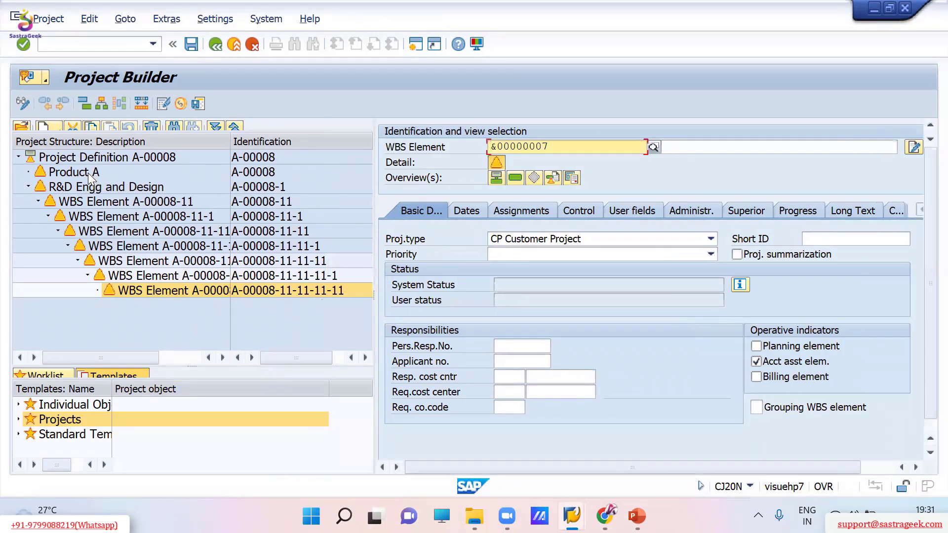
pyautogui.click(85, 157)
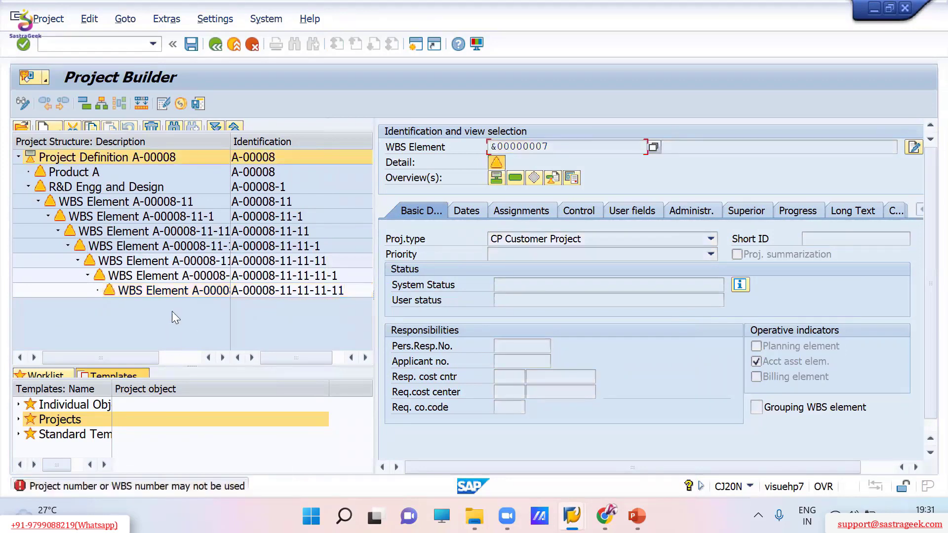
pyautogui.click(252, 43)
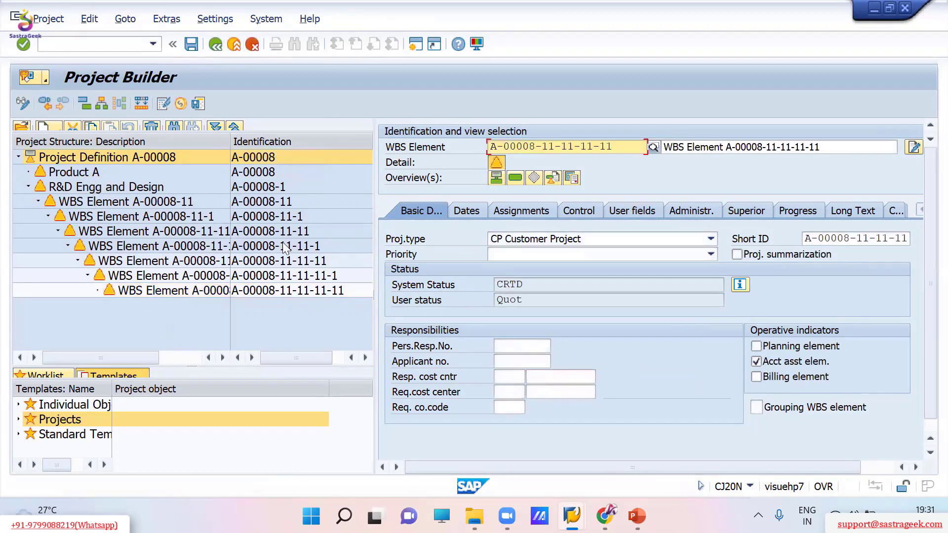
# Check the coding mask in project definition A-00008 and reselect the lowest WBS element
pyautogui.click(252, 291)
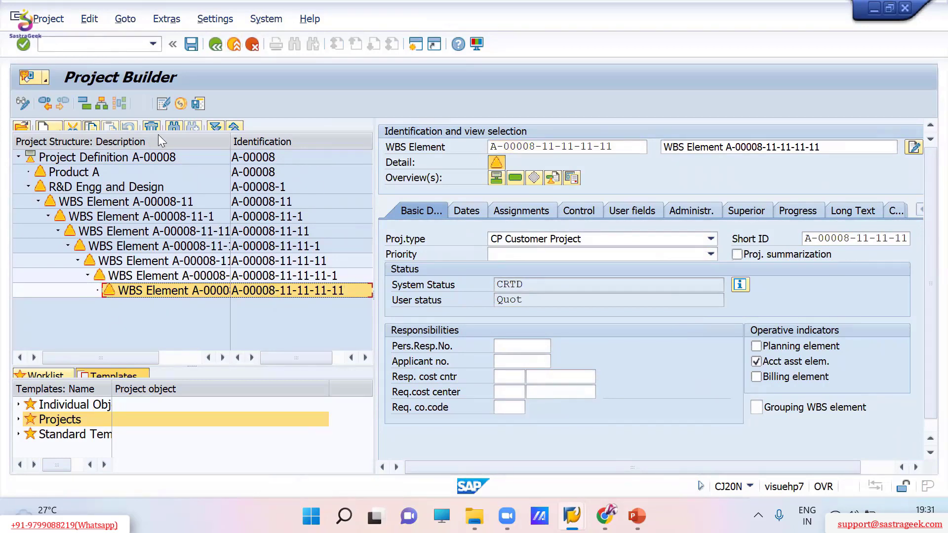
pyautogui.click(143, 157)
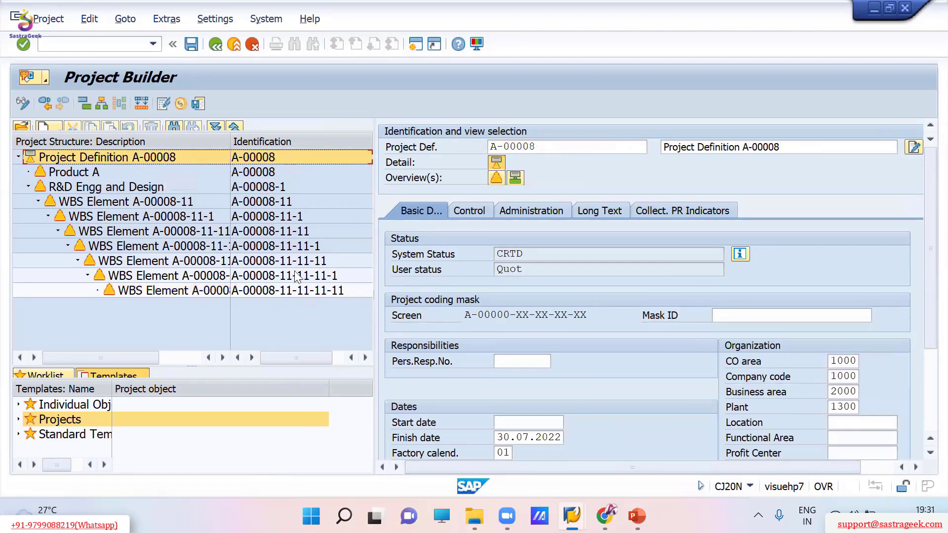
pyautogui.click(264, 292)
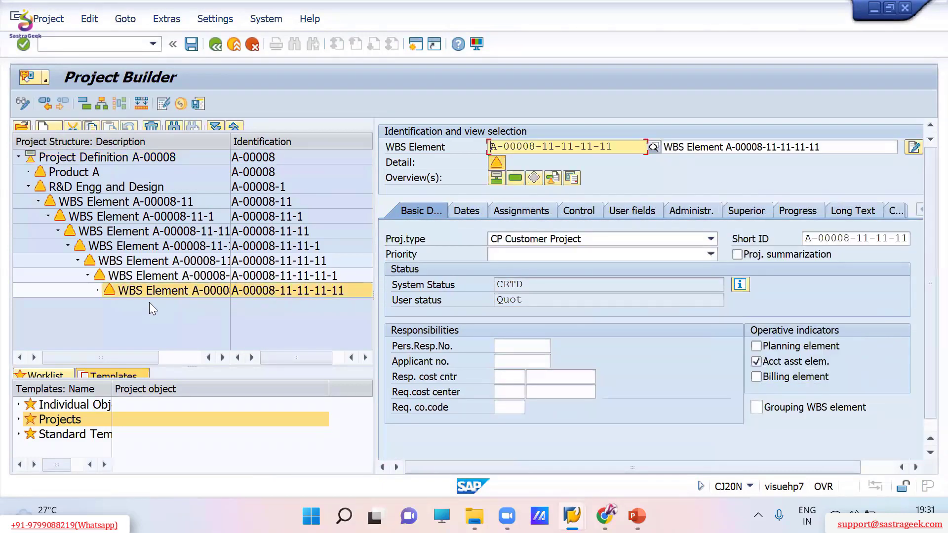
pyautogui.click(250, 45)
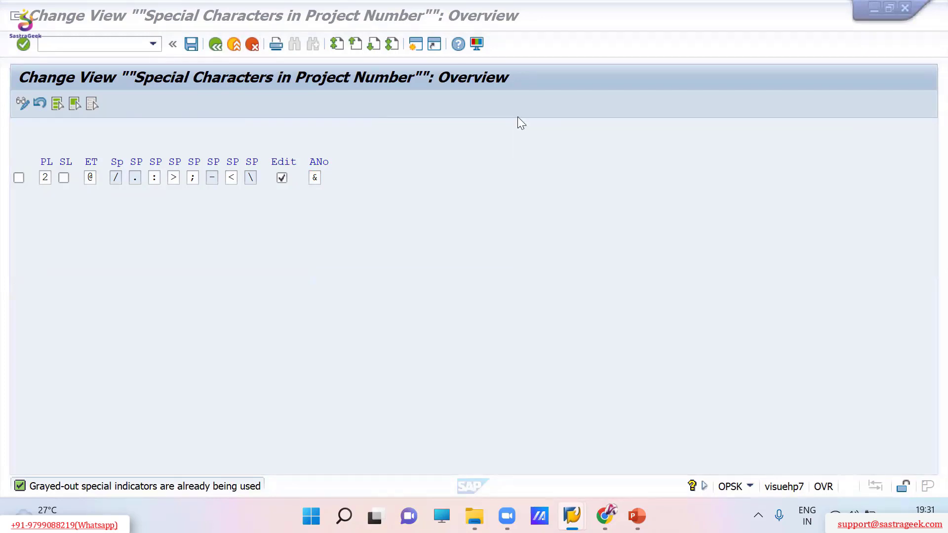
pyautogui.hotkey('alt', 'Tab')
pyautogui.hotkey('alt', 'Tab')
pyautogui.hotkey('alt', 'Tab')
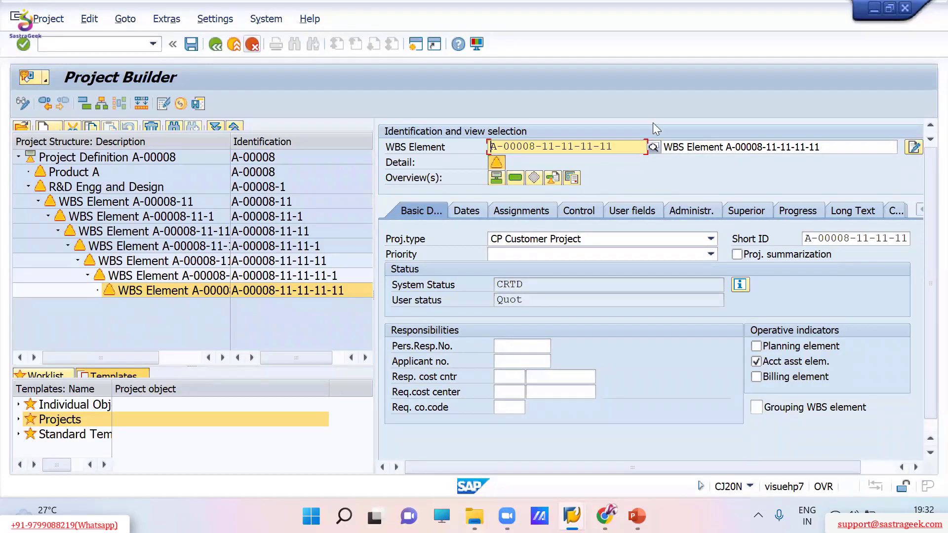
pyautogui.moveTo(491, 146); pyautogui.dragTo(613, 145)
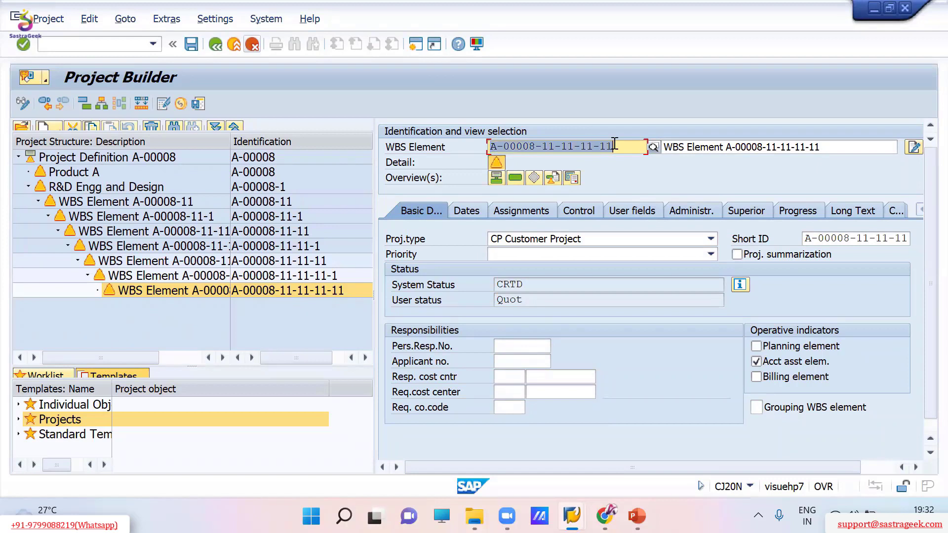
pyautogui.click(621, 149)
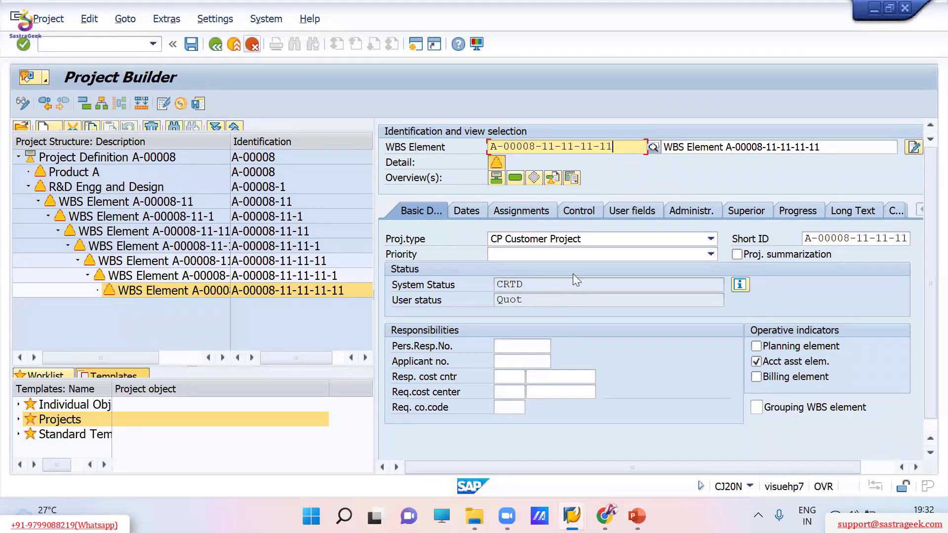
pyautogui.click(537, 284)
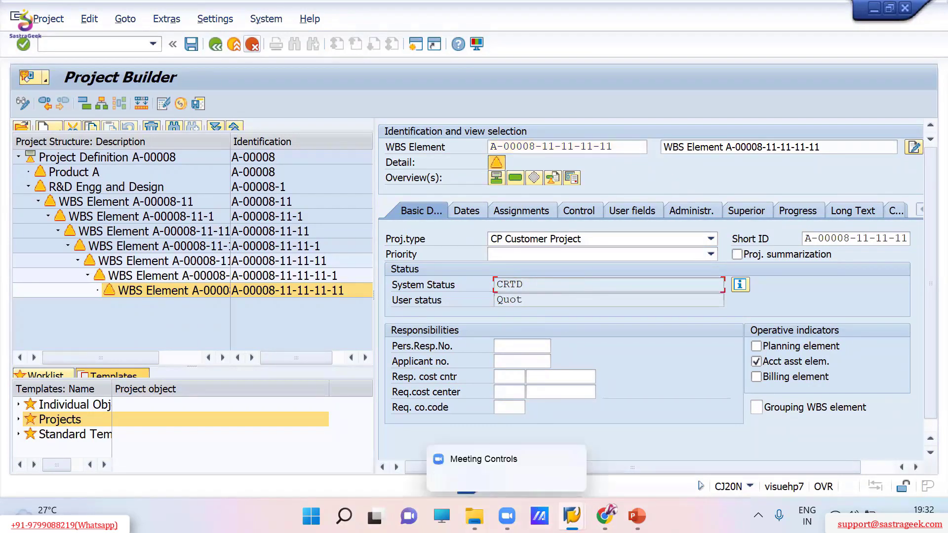
# Read the field help for the automatic number assignment character (ANo) in the special characters view
pyautogui.moveTo(572, 516)
pyautogui.click(474, 450)
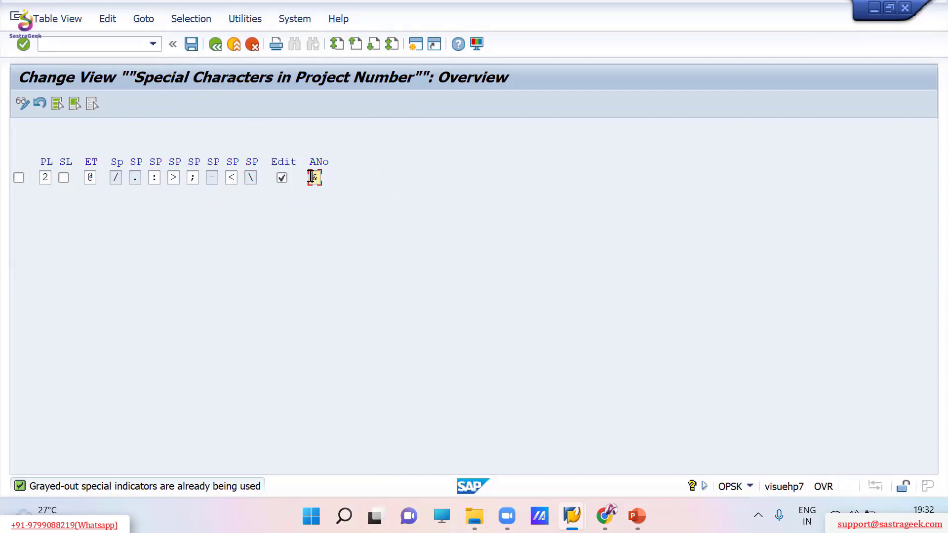
pyautogui.press('F1')
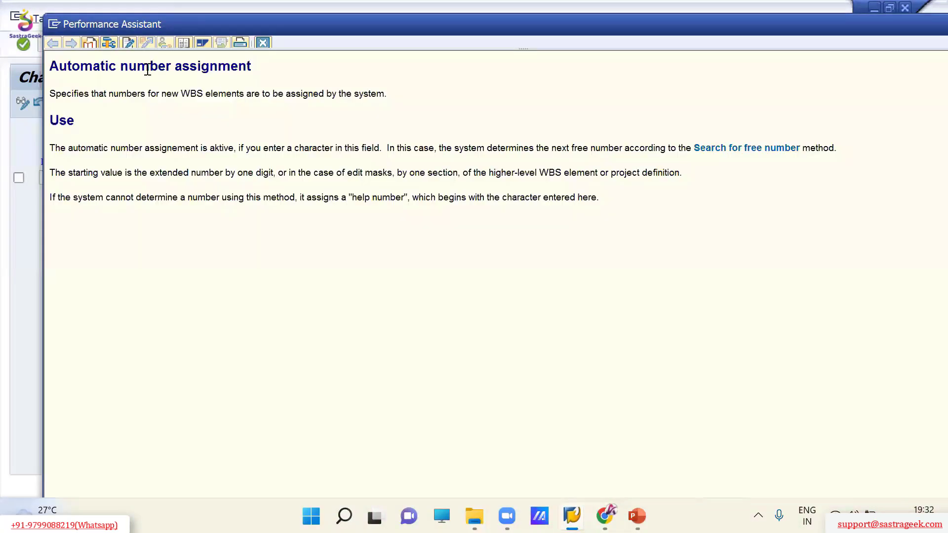
pyautogui.moveTo(50, 94); pyautogui.dragTo(393, 94)
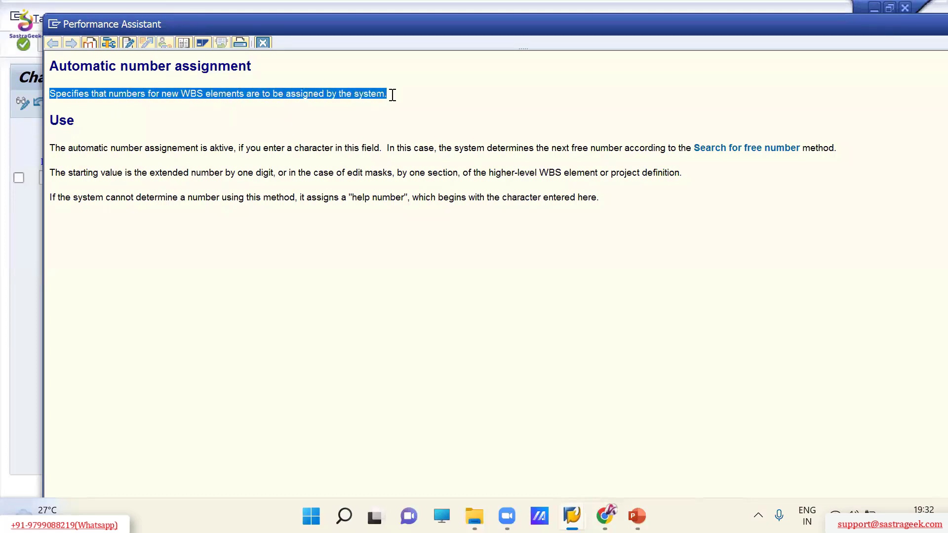
pyautogui.moveTo(68, 148); pyautogui.dragTo(384, 149)
pyautogui.click(236, 150)
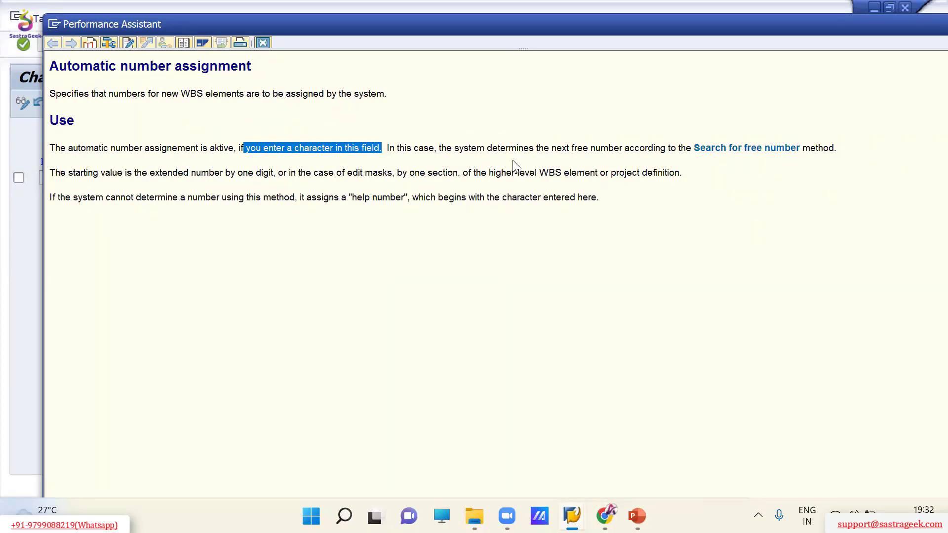
pyautogui.click(262, 43)
# Leave the special characters maintenance for the customizing structure, discarding the unsaved changes
pyautogui.click(253, 44)
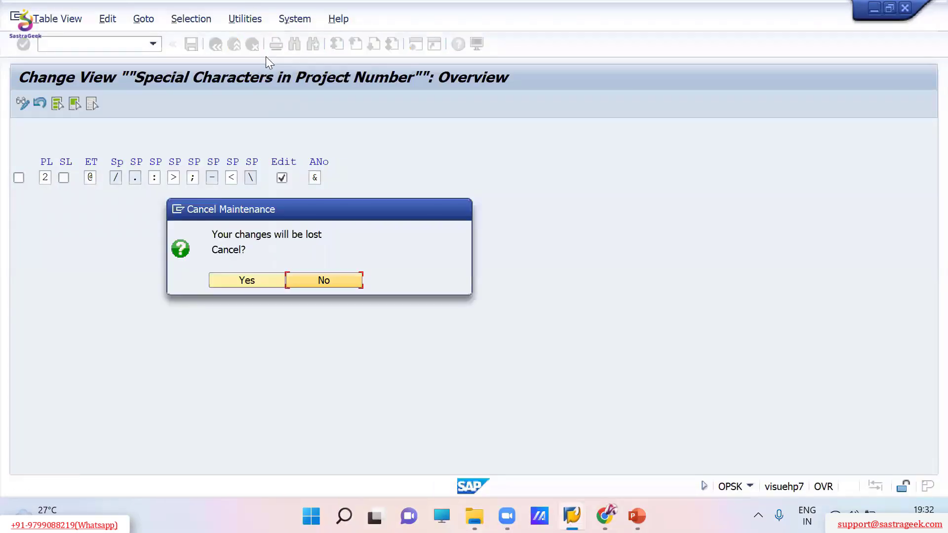
pyautogui.click(253, 280)
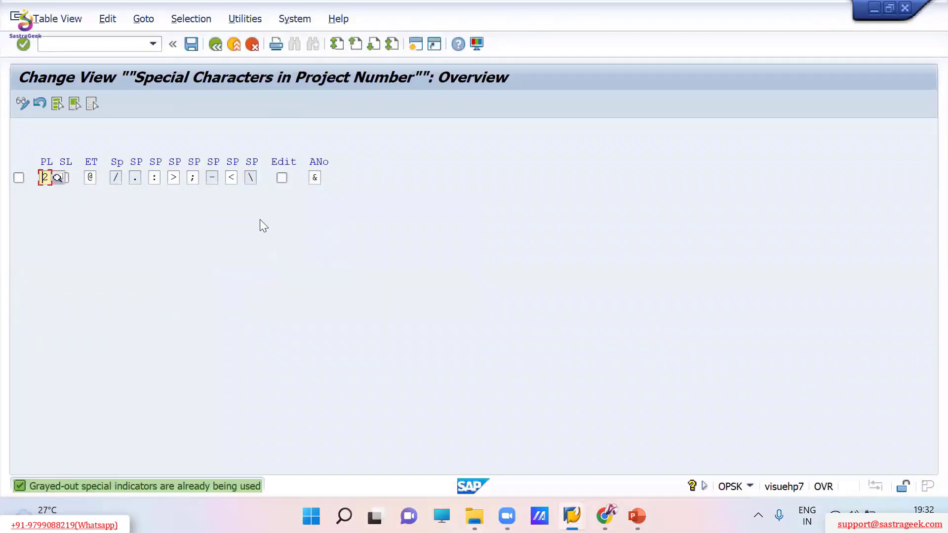
pyautogui.click(251, 45)
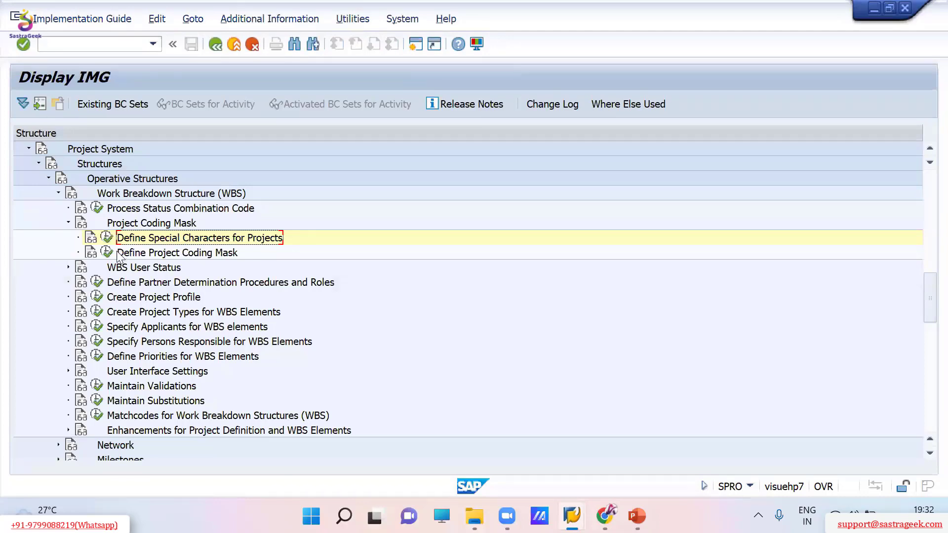
# Open the project coding mask definitions and examine the first section of the mask for project ID A
pyautogui.click(109, 253)
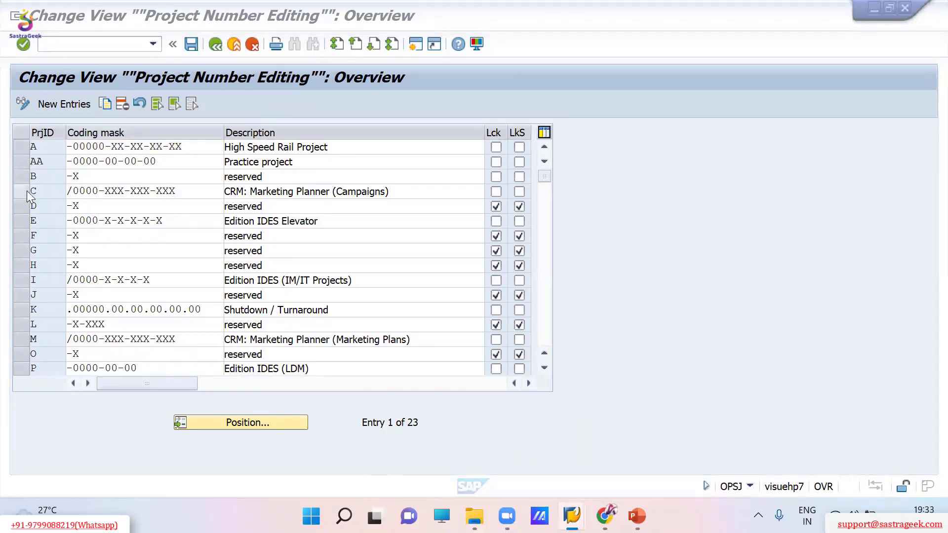
pyautogui.click(33, 145)
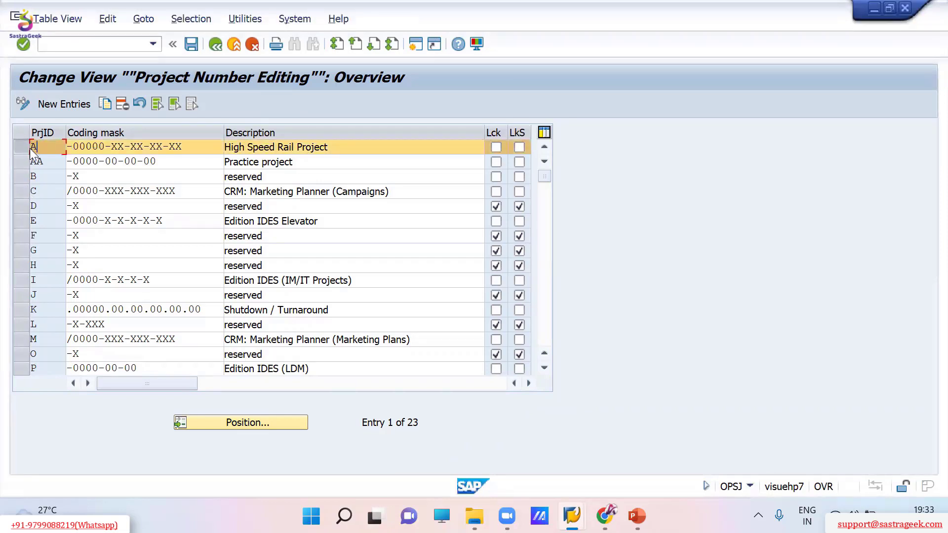
pyautogui.click(73, 147)
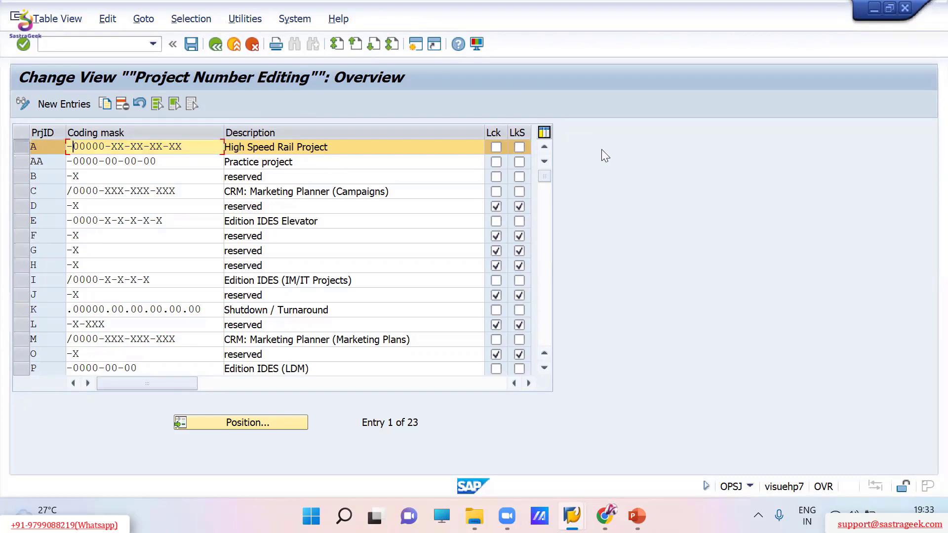
pyautogui.press('Right')
pyautogui.press('Right')
pyautogui.press('Right')
pyautogui.press('Right')
pyautogui.press('Right')
# Switch to the Project Builder session, restart the transaction without saving and open project A-00007
pyautogui.click(572, 516)
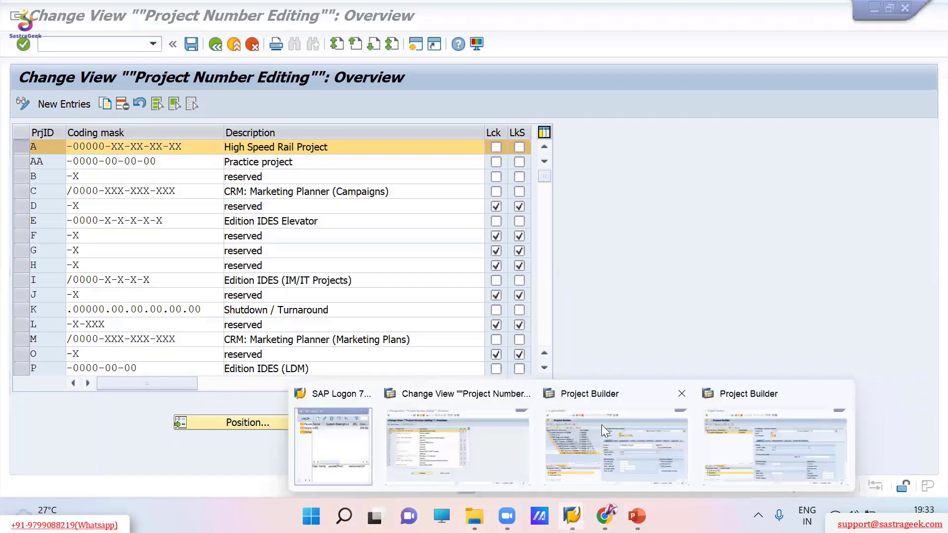
pyautogui.click(603, 430)
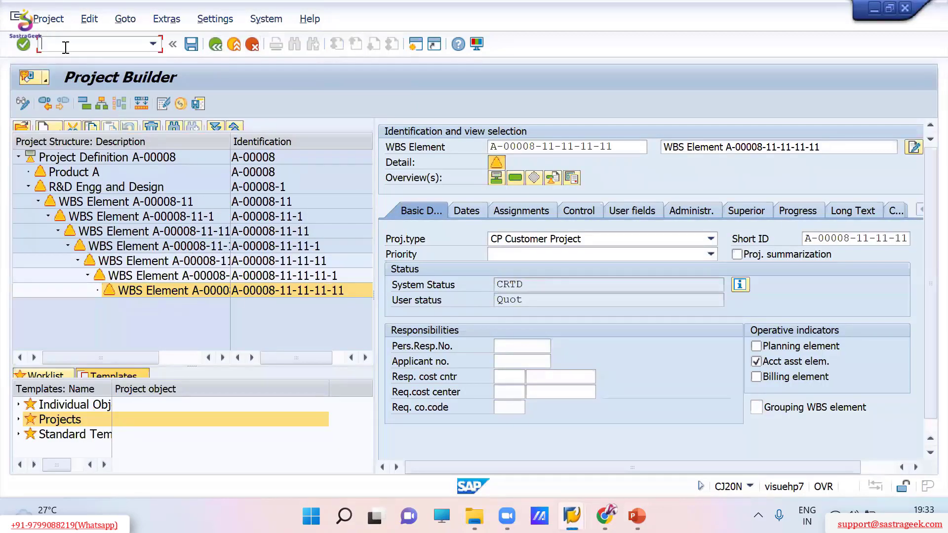
pyautogui.write('/n')
pyautogui.press('Return')
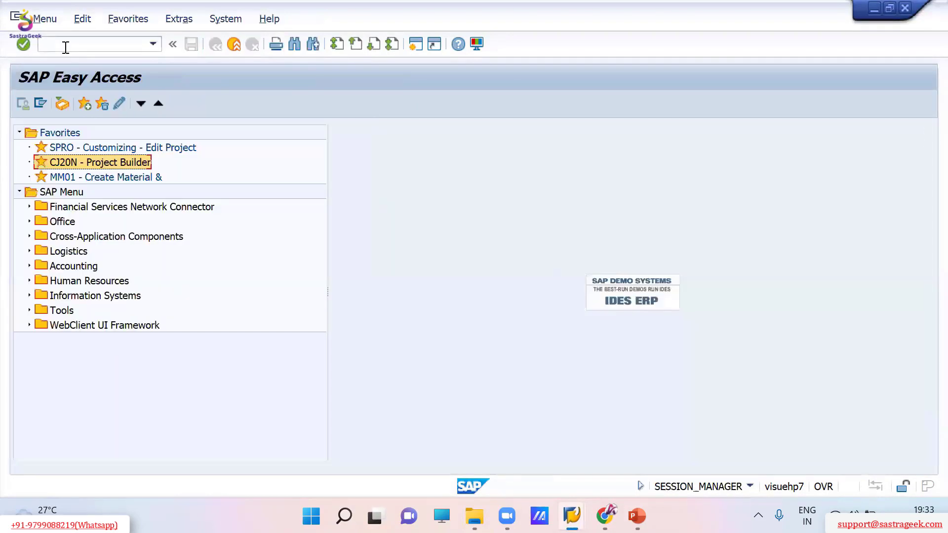
pyautogui.doubleClick(85, 165)
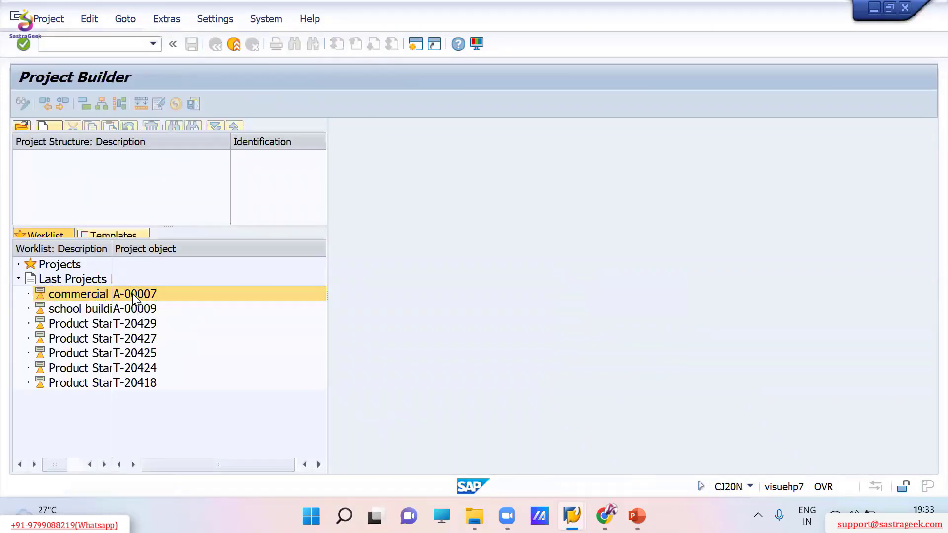
pyautogui.doubleClick(133, 295)
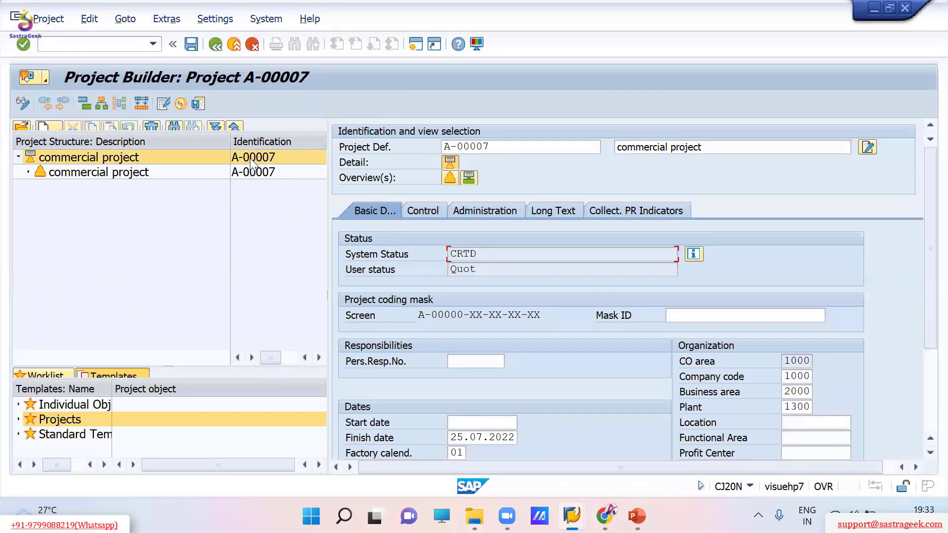
# Create a new WBS element with the proposed number below the top-level commercial project WBS element
pyautogui.click(76, 173)
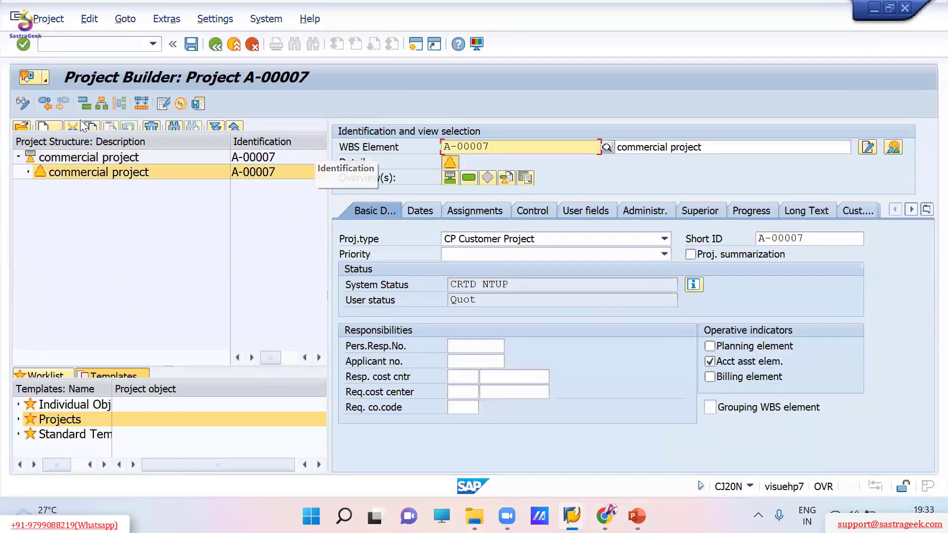
pyautogui.click(49, 126)
pyautogui.click(87, 168)
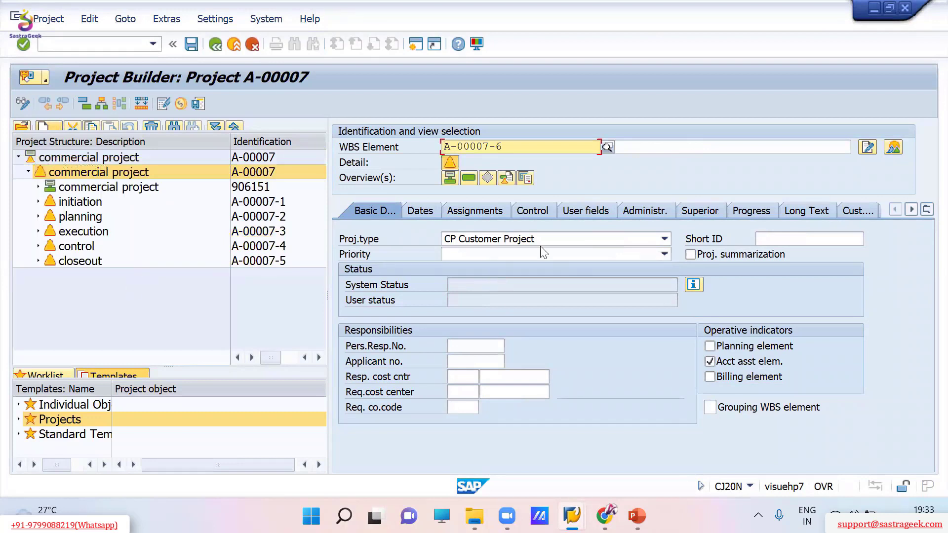
pyautogui.press('Return')
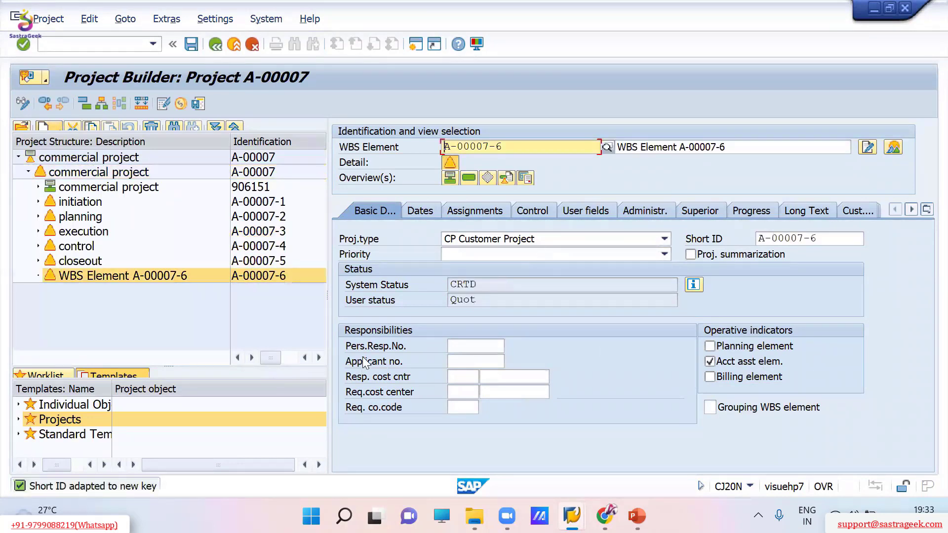
# Compare the new WBS element's number with the numeric and alphanumeric sections of the coding mask for project ID A
pyautogui.click(463, 146)
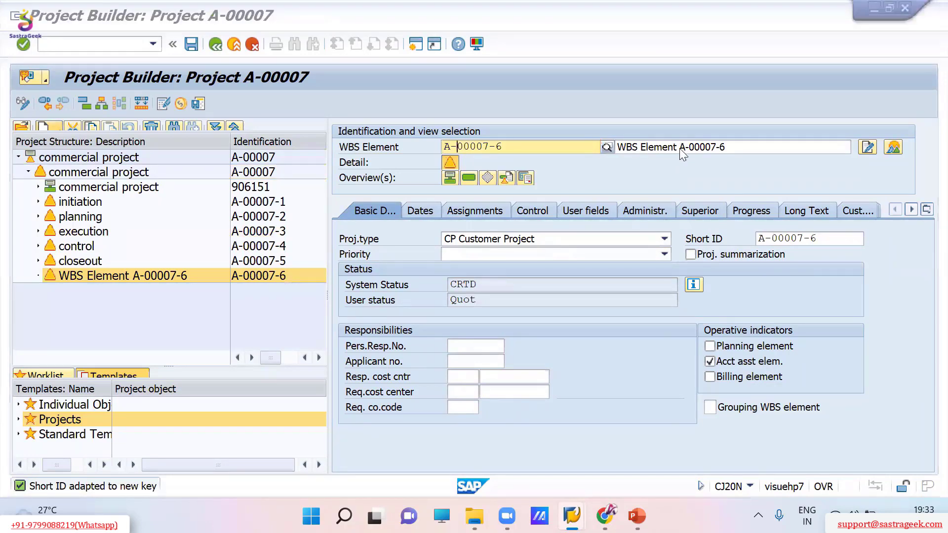
pyautogui.hotkey('alt', 'Tab')
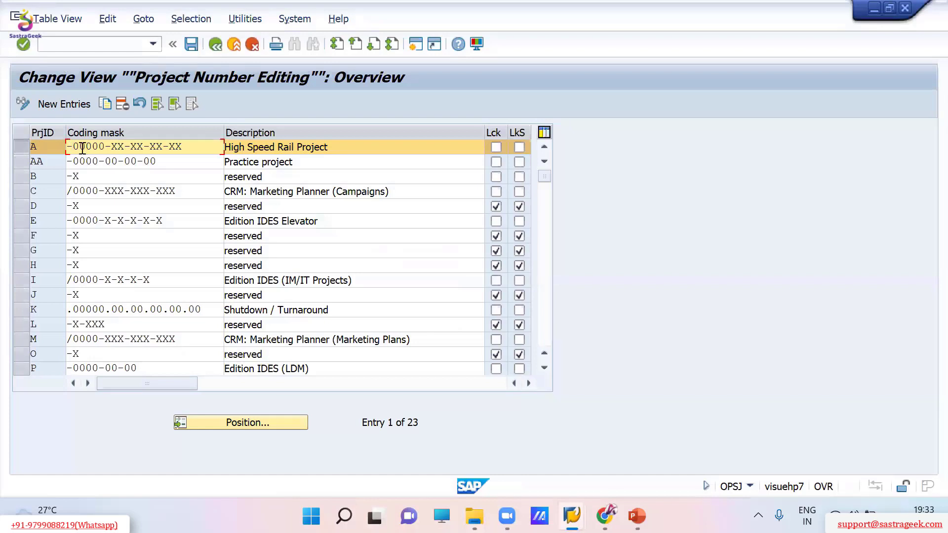
pyautogui.moveTo(73, 146); pyautogui.dragTo(104, 146)
pyautogui.click(105, 147)
pyautogui.moveTo(105, 147); pyautogui.dragTo(28, 144)
pyautogui.moveTo(104, 147); pyautogui.dragTo(190, 147)
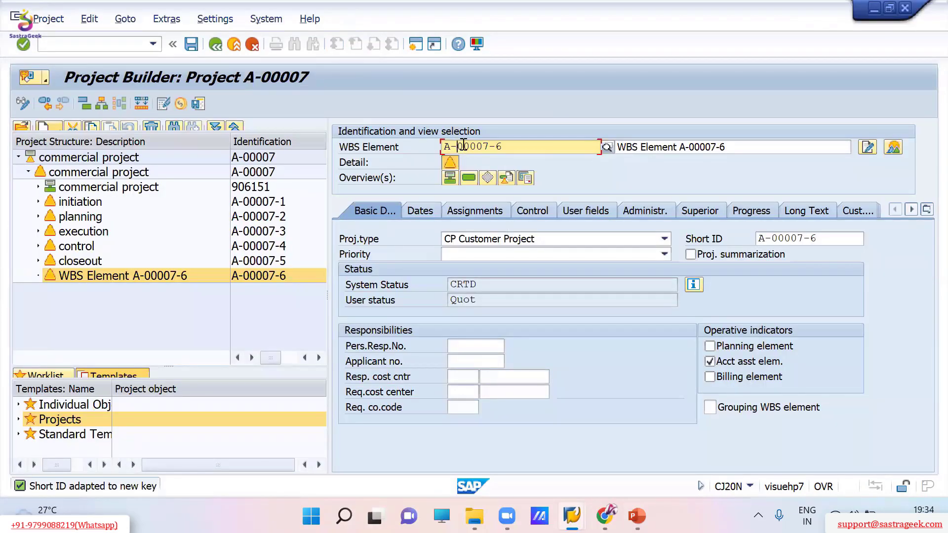
# Try to renumber the new WBS element as A-A0007-6, with a letter in the numeric section
pyautogui.write('A')
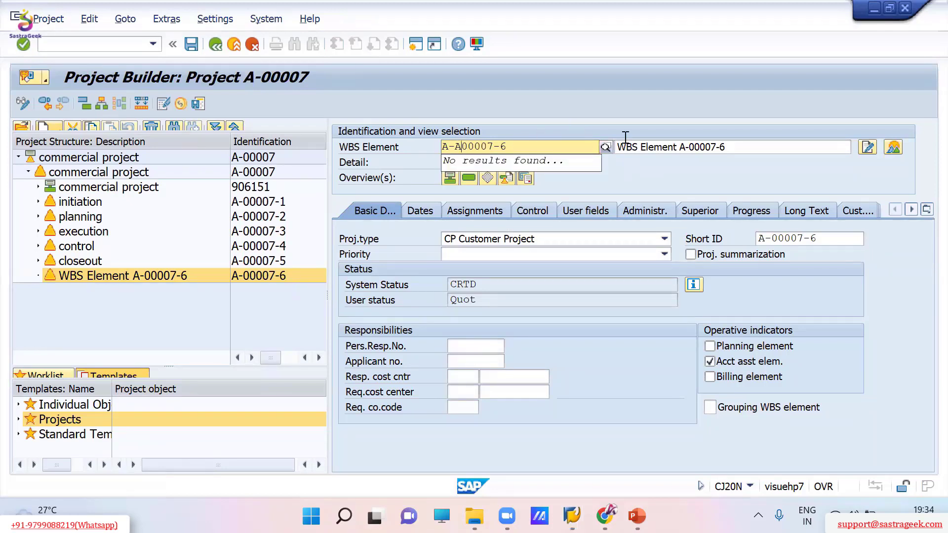
pyautogui.press('BackSpace')
pyautogui.press('Return')
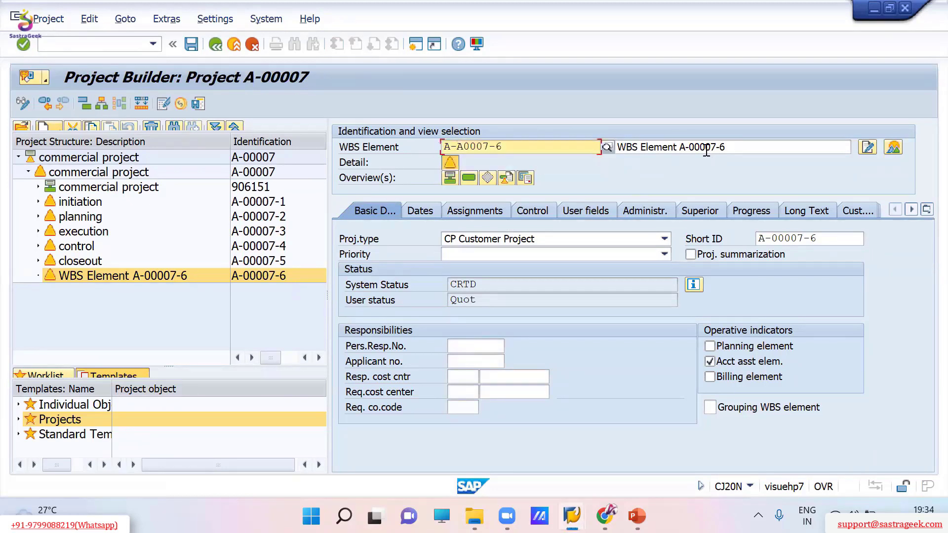
pyautogui.click(198, 103)
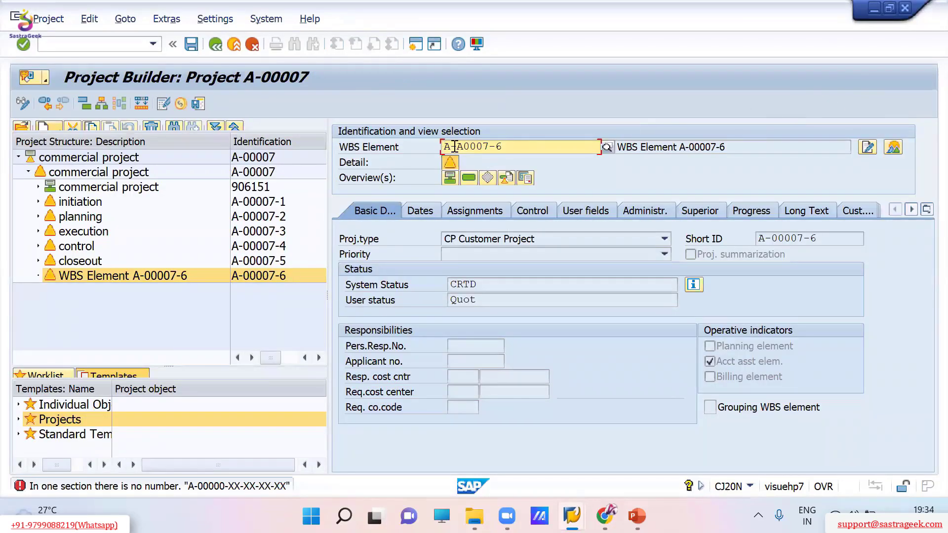
# Restore the WBS element's number to A-00007-6 and dismiss the remote logon screen
pyautogui.write('0')
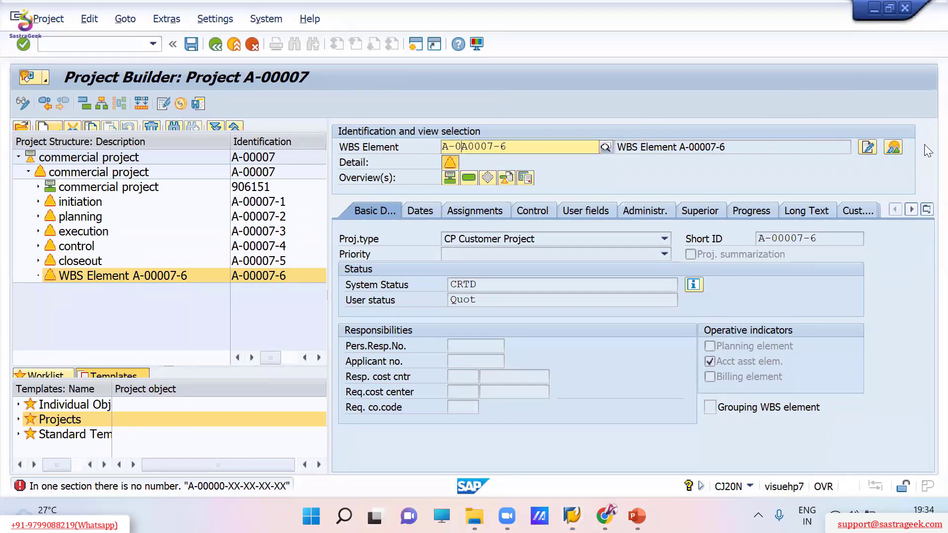
pyautogui.press('Delete')
pyautogui.press('Return')
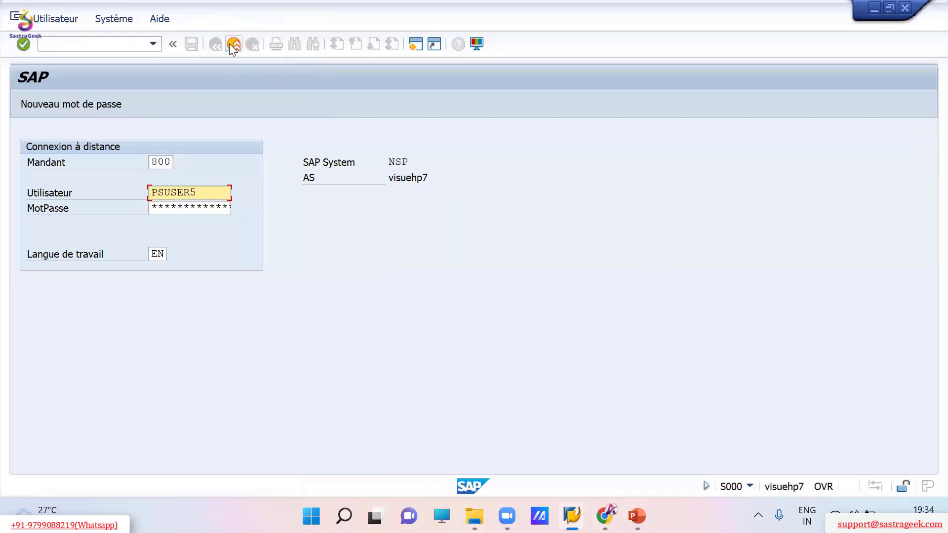
pyautogui.click(239, 45)
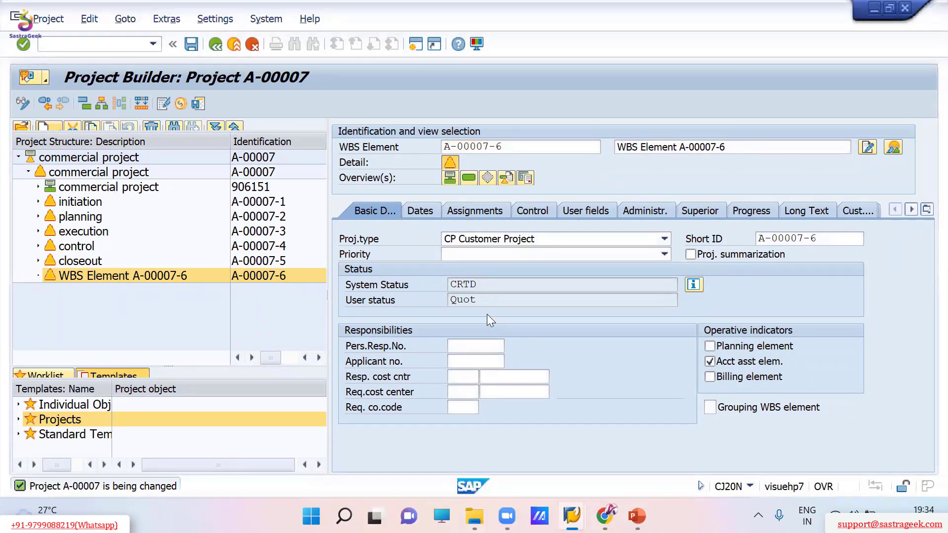
# Review the numeric and two-character alphanumeric sections of the coding mask for project ID A
pyautogui.hotkey('alt', 'Tab')
pyautogui.hotkey('alt', 'Tab')
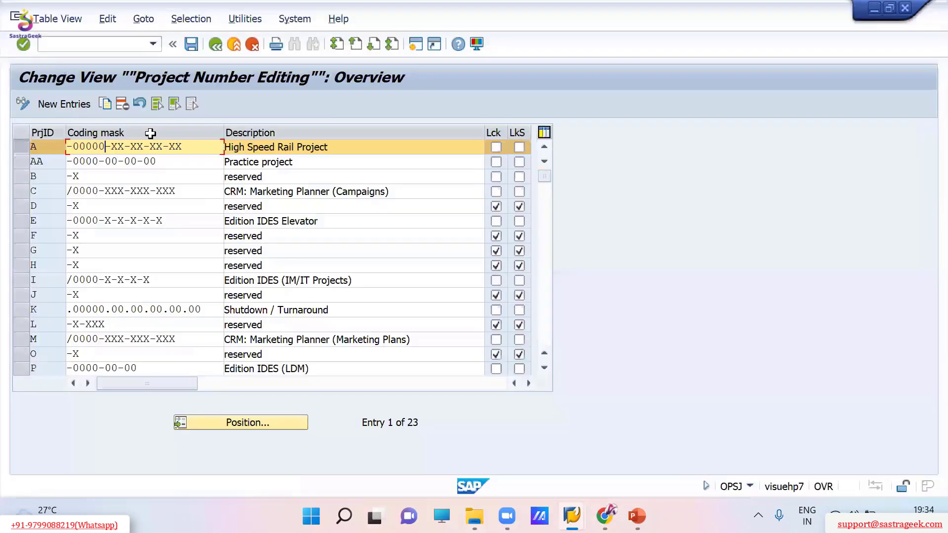
pyautogui.moveTo(67, 146); pyautogui.dragTo(124, 147)
pyautogui.click(106, 146)
pyautogui.click(124, 148)
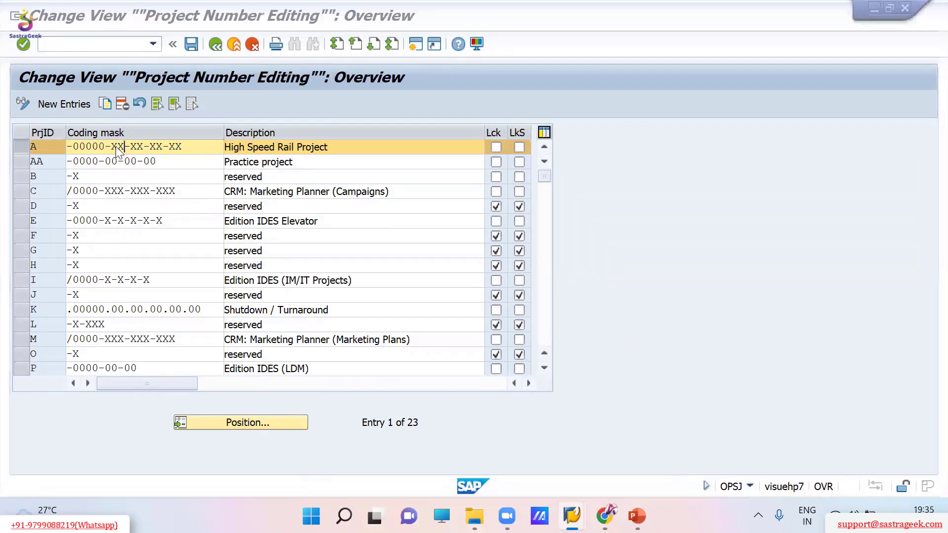
# Renumber the new WBS element below the commercial project as A-00007-A0, using a letter in the alphanumeric section
pyautogui.hotkey('alt', 'Tab')
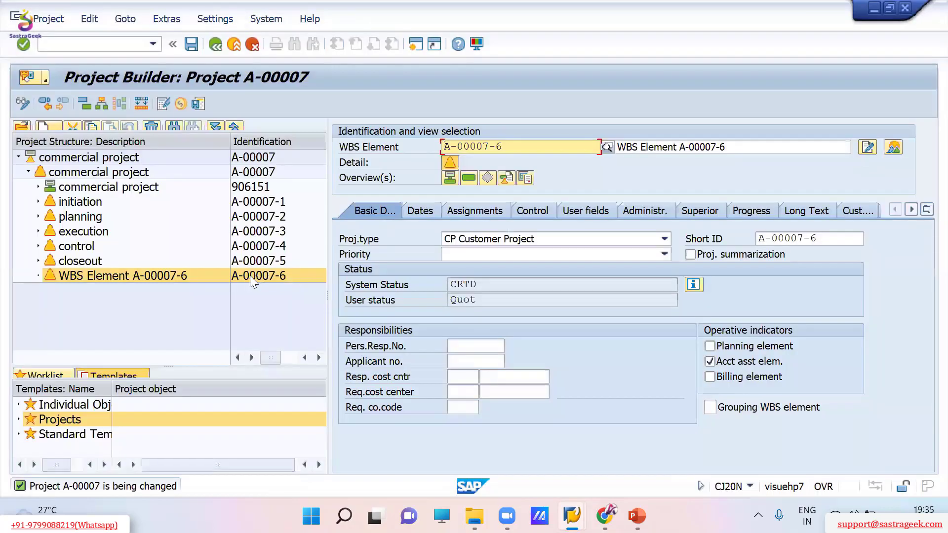
pyautogui.click(248, 276)
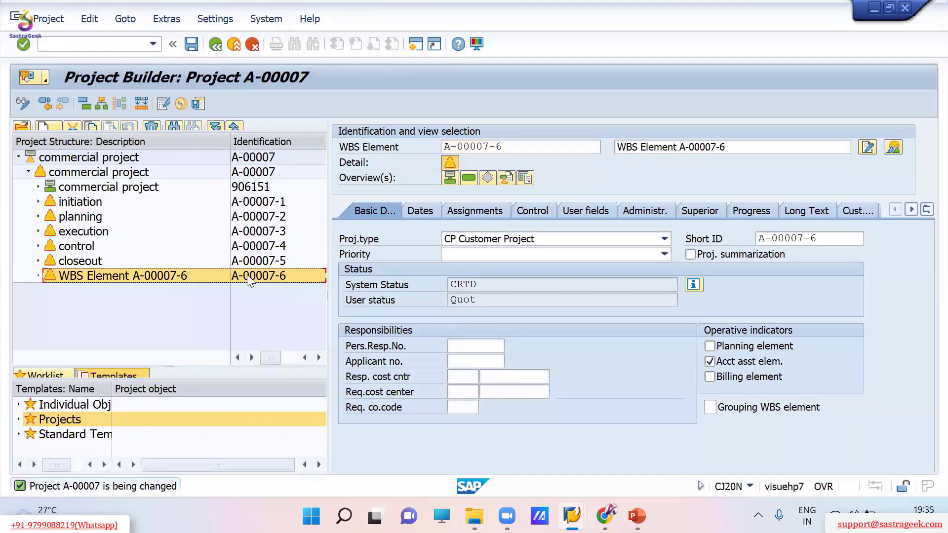
pyautogui.click(497, 146)
pyautogui.write('A')
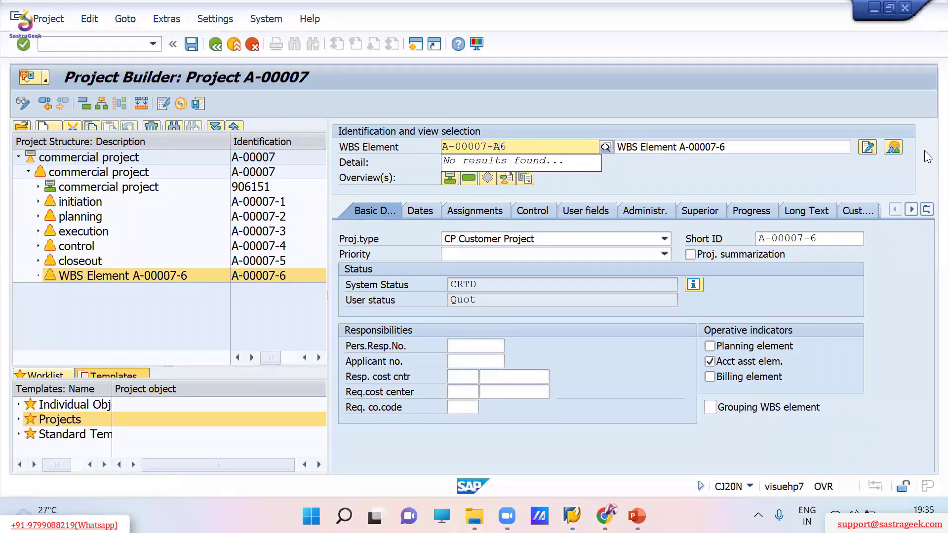
pyautogui.write('0')
pyautogui.press('Return')
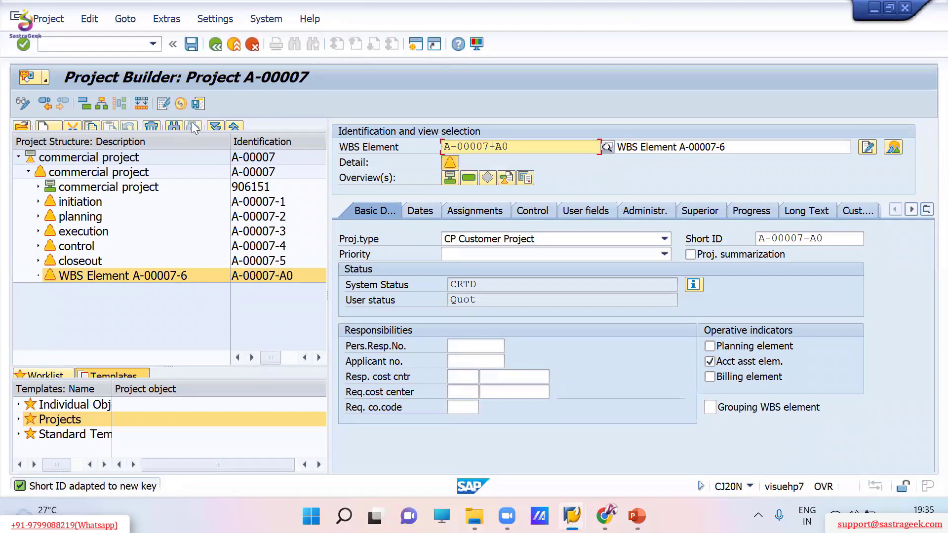
pyautogui.click(203, 103)
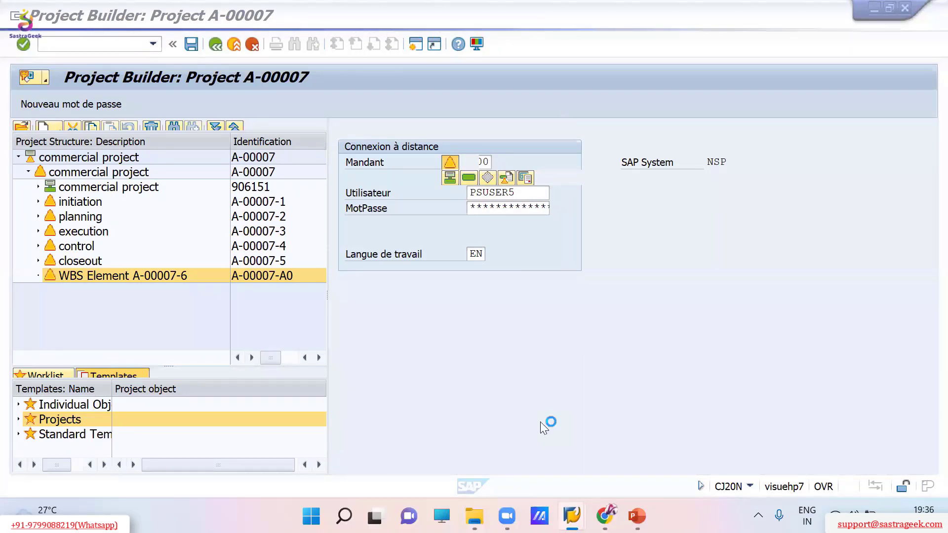
# Try turning on the Edit indicator in the special characters settings for projects, and return to the implementation guide
pyautogui.moveTo(572, 516)
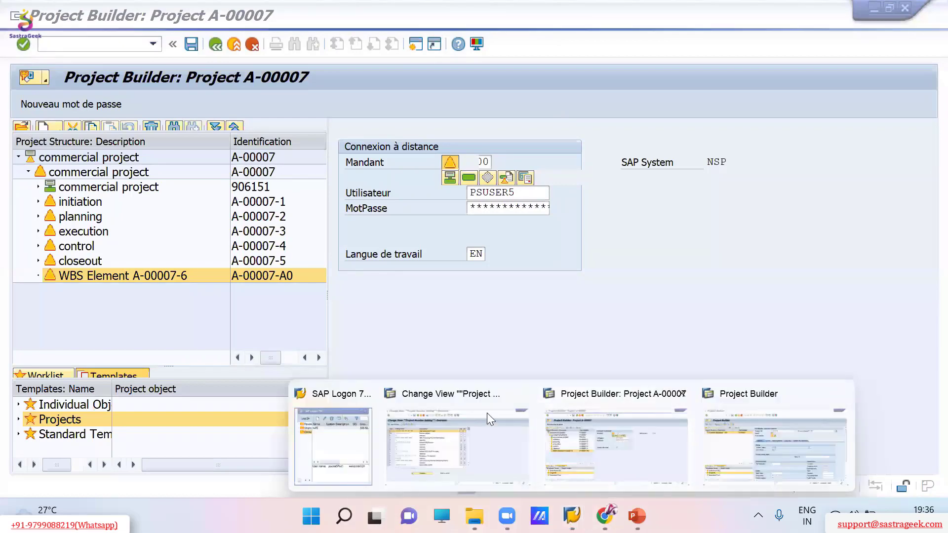
pyautogui.click(444, 413)
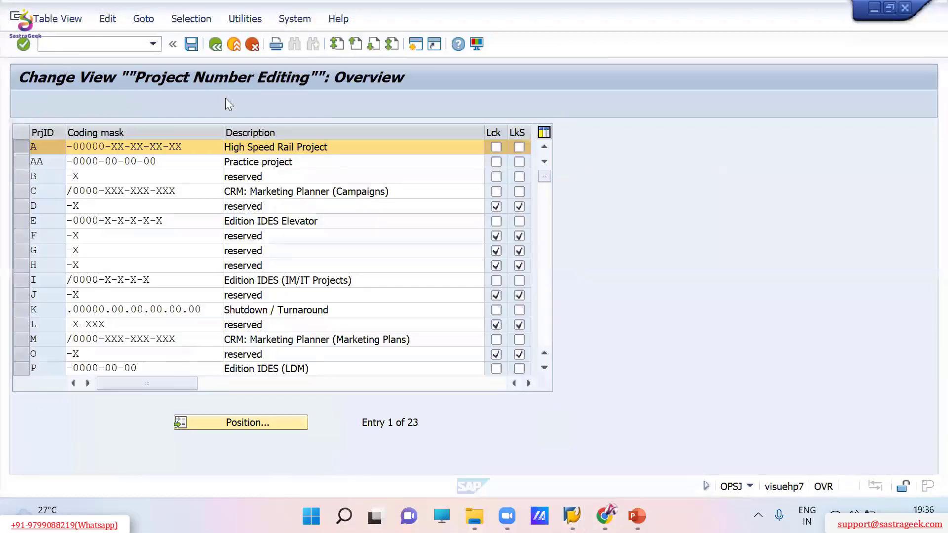
pyautogui.click(217, 44)
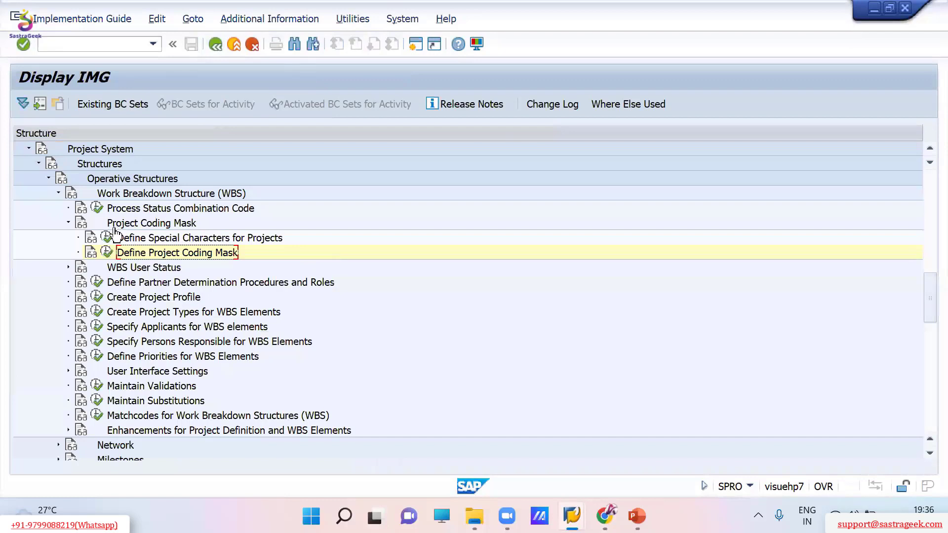
pyautogui.click(107, 238)
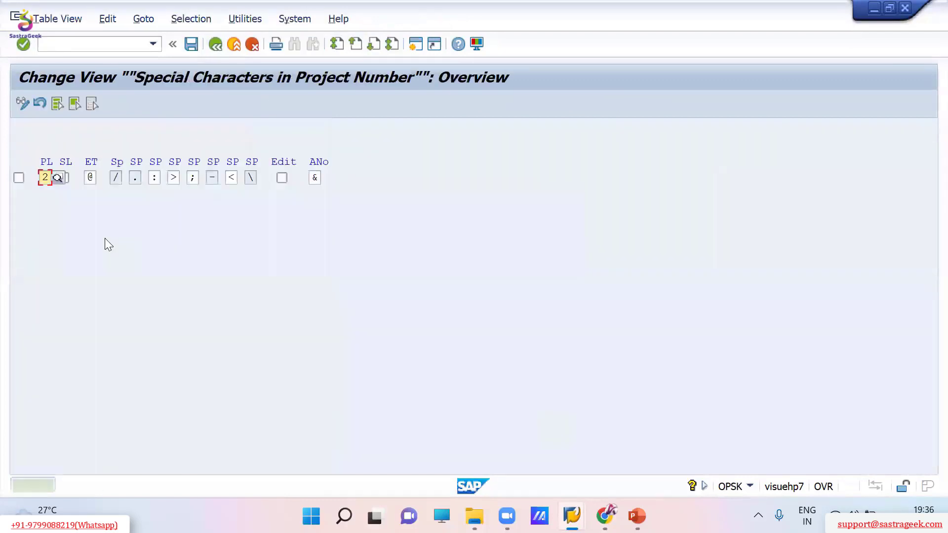
pyautogui.click(281, 178)
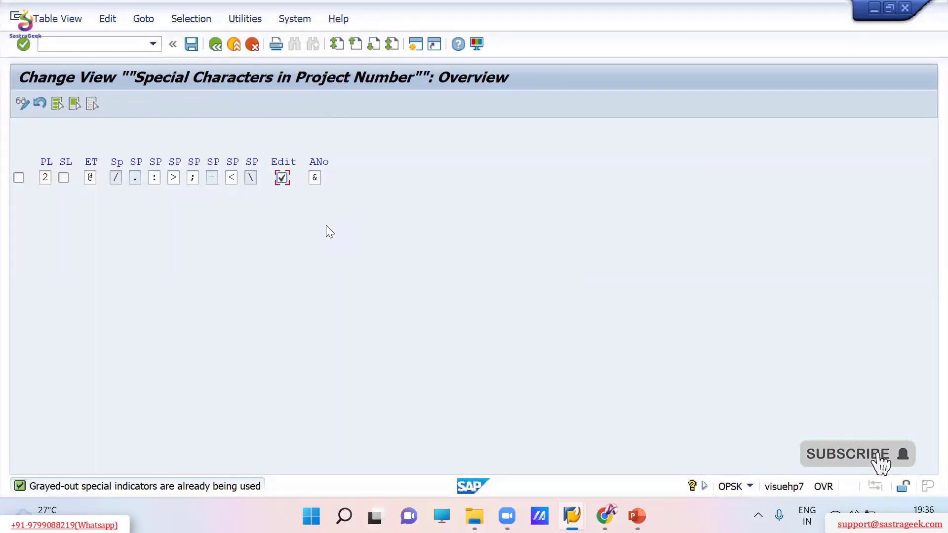
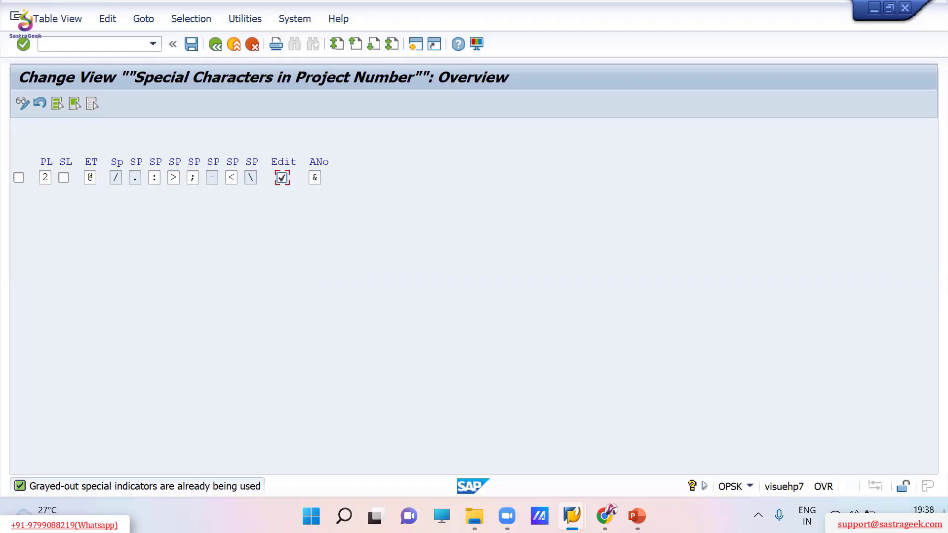
pyautogui.click(219, 45)
pyautogui.click(311, 286)
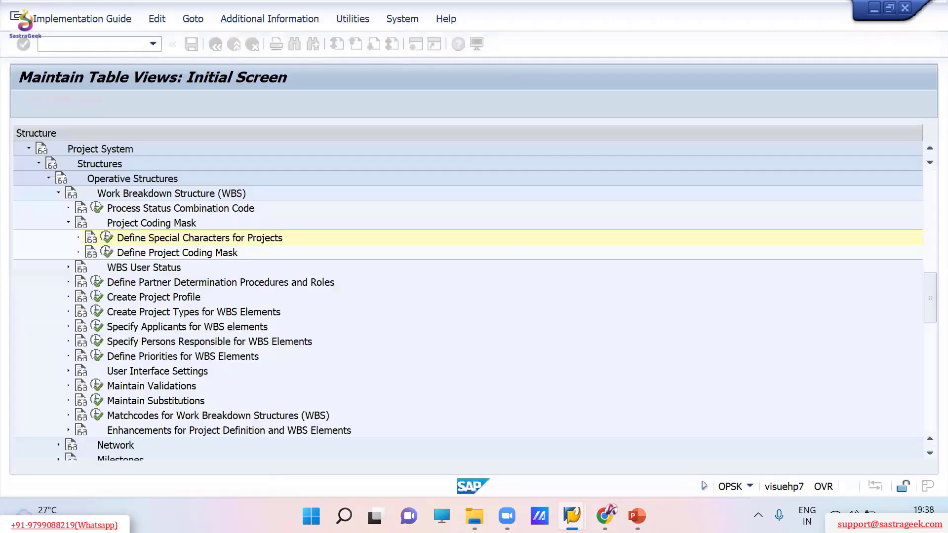
# Return to the implementation guide session and open the Define Project Coding Mask settings
pyautogui.moveTo(475, 516)
pyautogui.moveTo(572, 516)
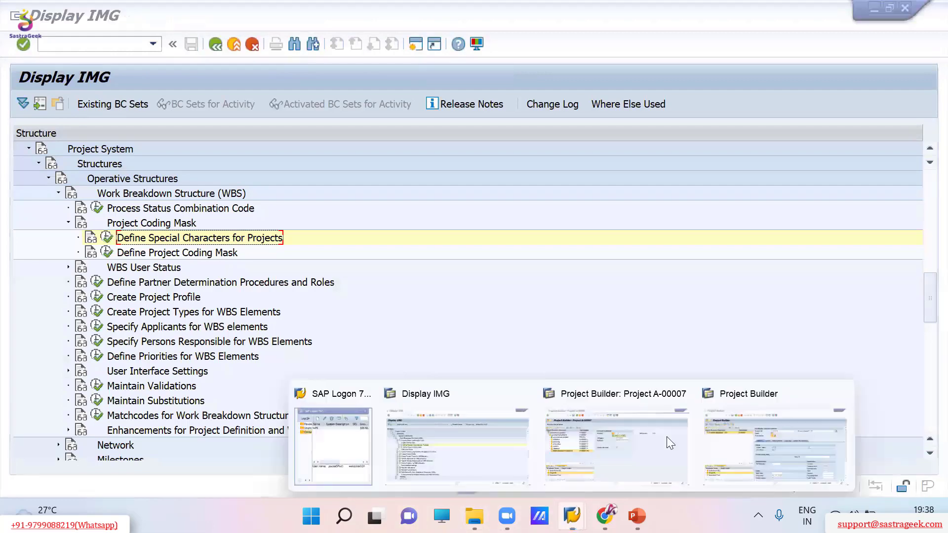
pyautogui.click(759, 433)
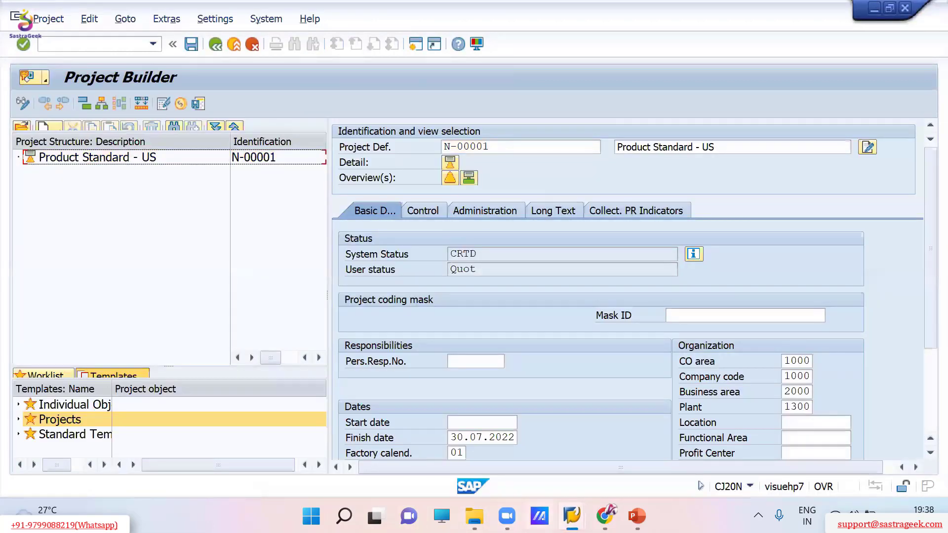
pyautogui.click(572, 516)
pyautogui.click(598, 424)
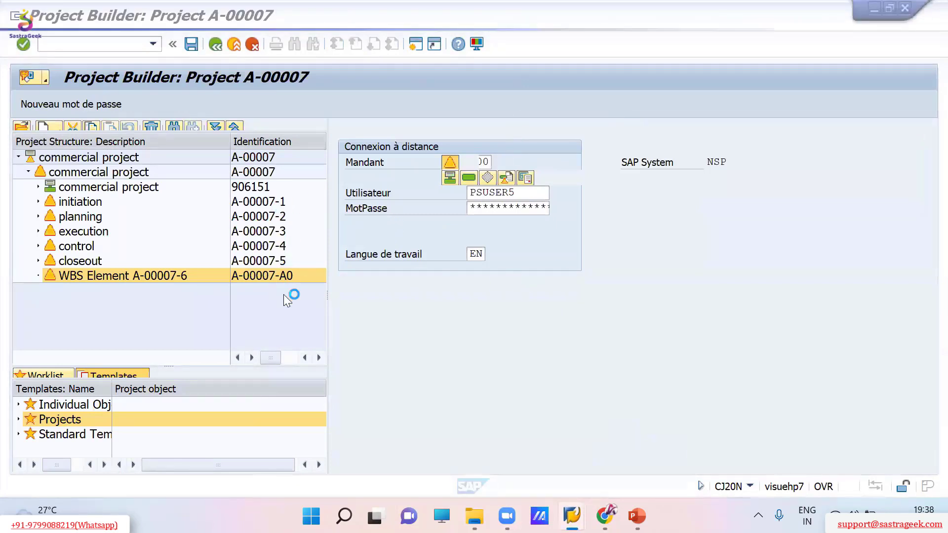
pyautogui.click(571, 508)
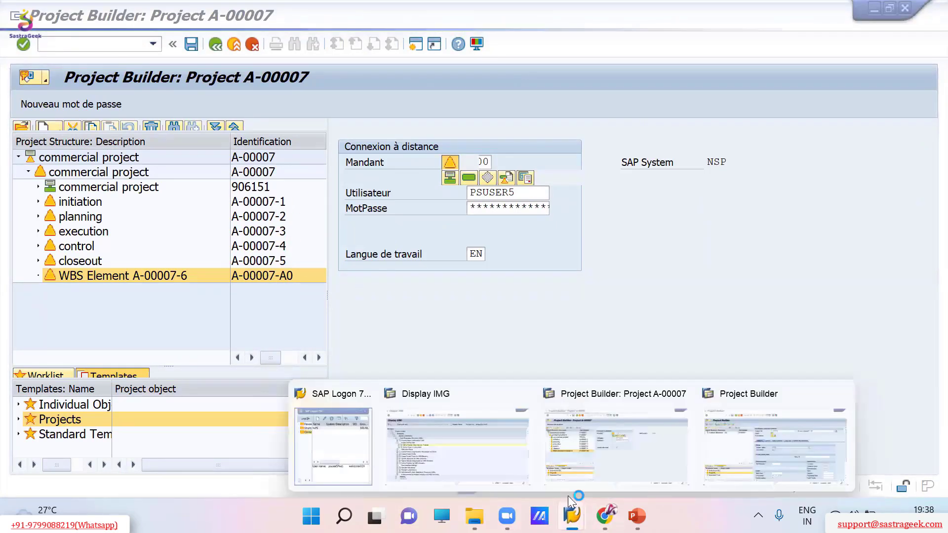
pyautogui.click(537, 414)
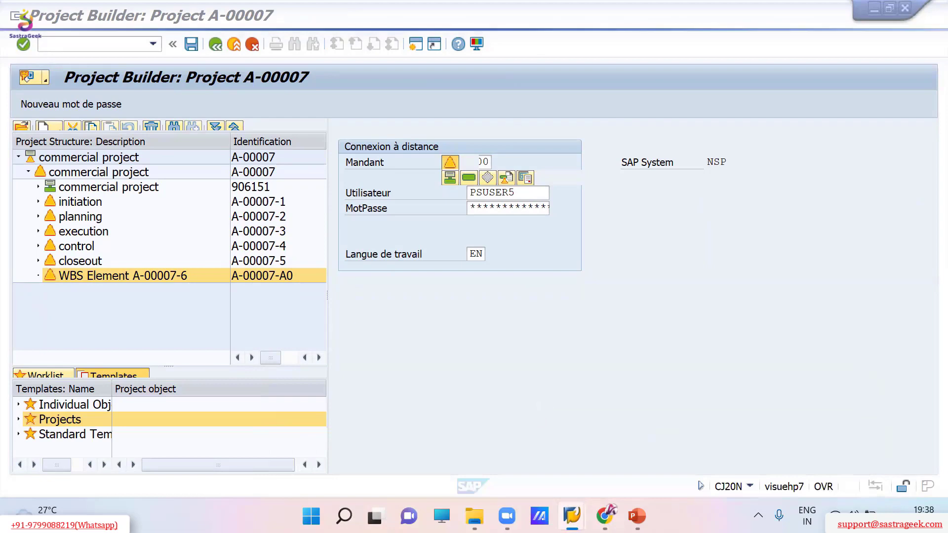
pyautogui.click(571, 516)
pyautogui.click(457, 441)
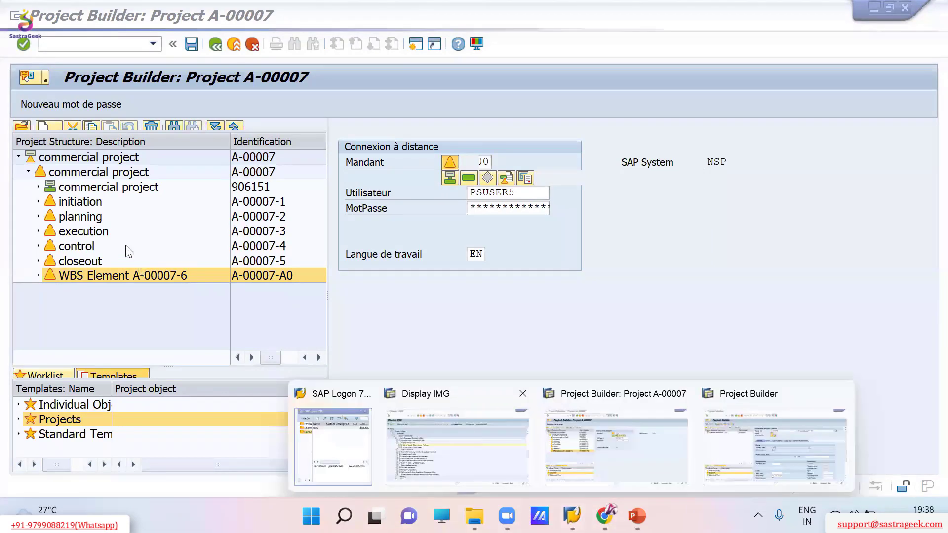
pyautogui.click(107, 253)
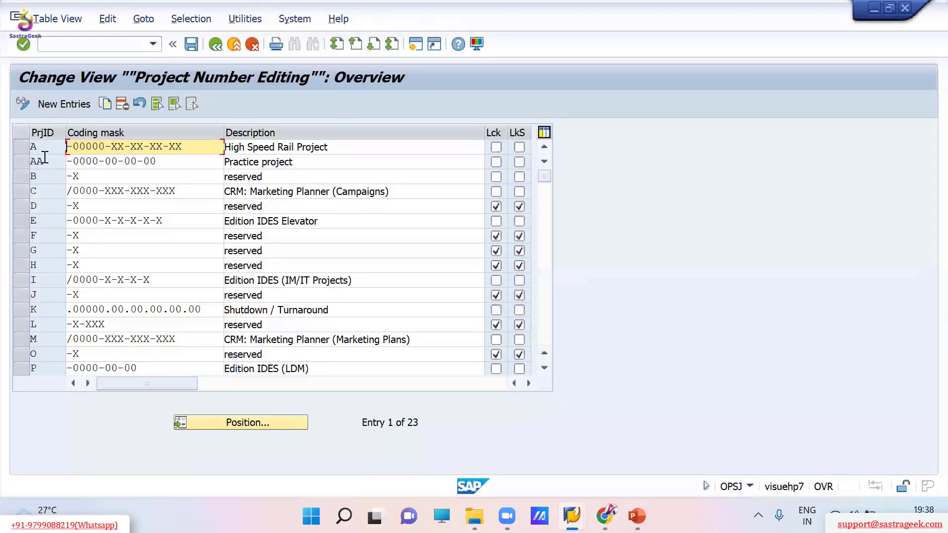
# Compare the renumbered WBS element with the alphanumeric section of project ID A's coding mask, and review the mask's description
pyautogui.click(604, 516)
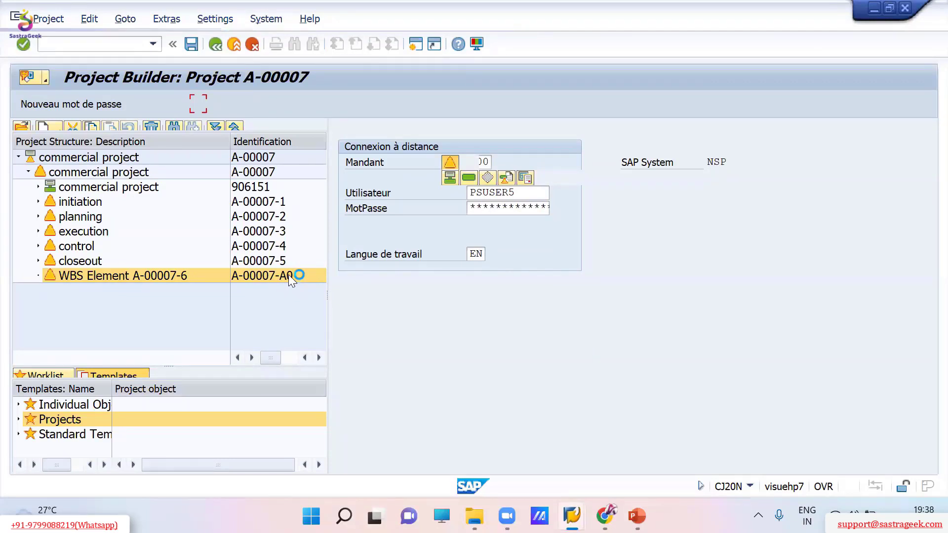
pyautogui.hotkey('alt', 'Tab')
pyautogui.hotkey('alt', 'Tab')
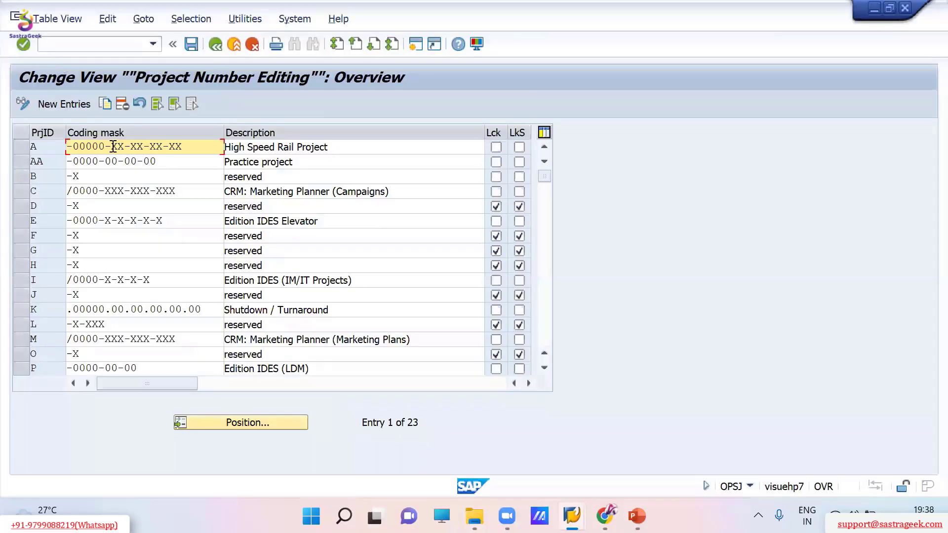
pyautogui.moveTo(113, 147); pyautogui.dragTo(124, 147)
pyautogui.click(124, 147)
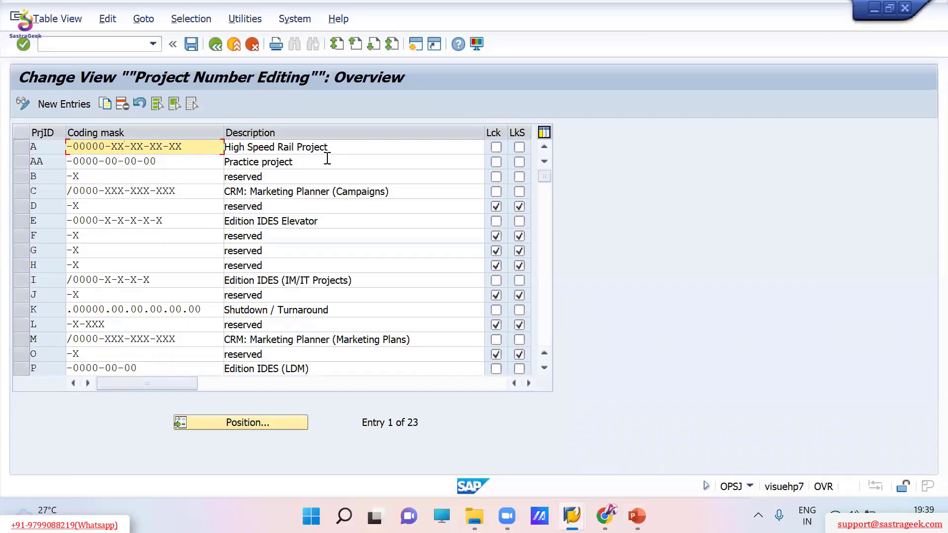
pyautogui.moveTo(355, 145); pyautogui.dragTo(219, 147)
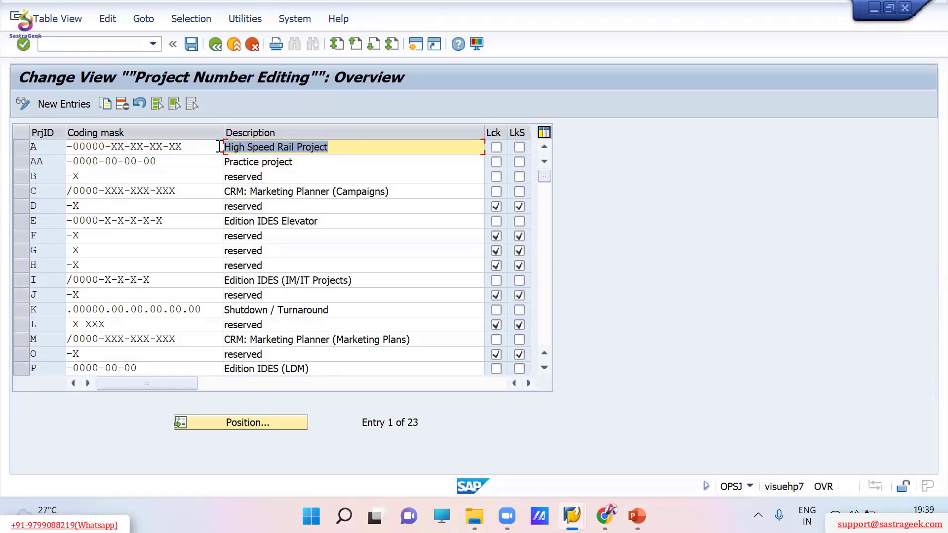
pyautogui.click(220, 147)
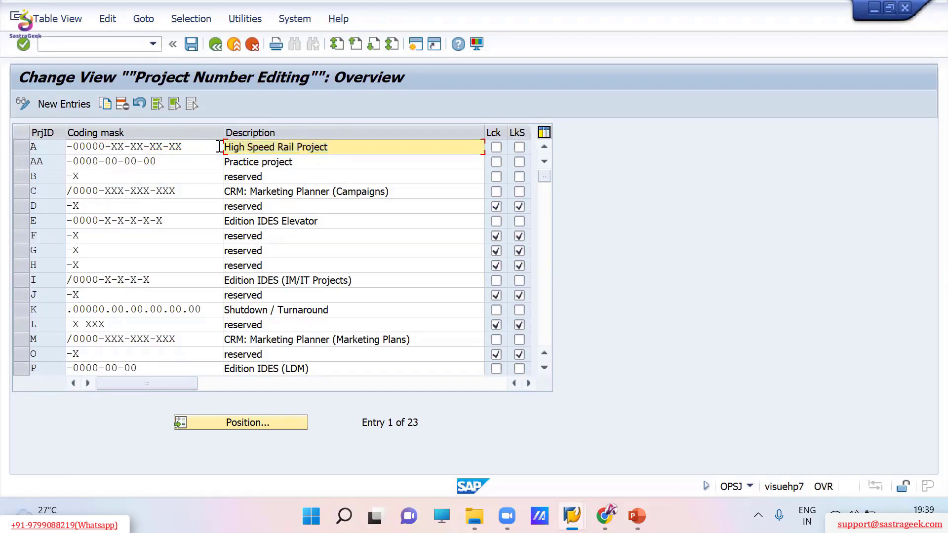
# Turn on the lock indicator for new projects on project ID A and read its help text
pyautogui.click(496, 147)
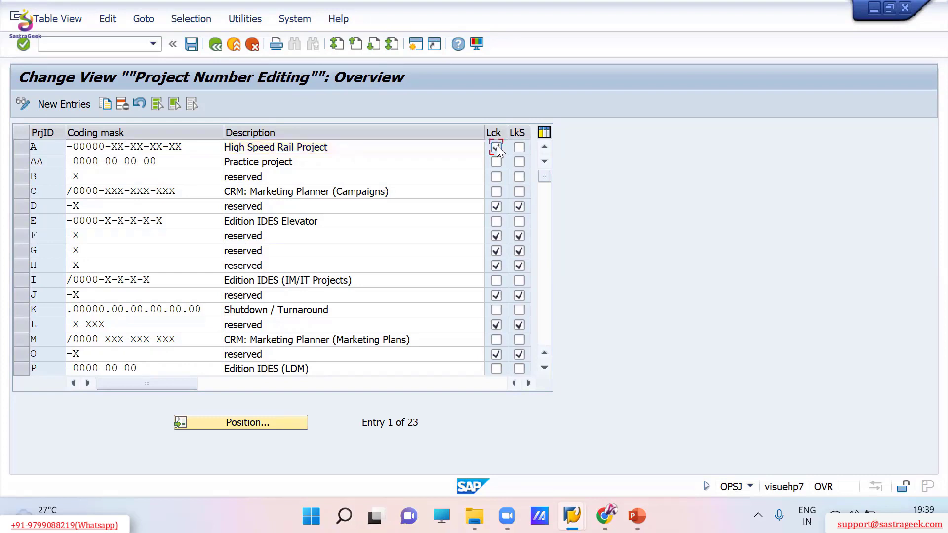
pyautogui.press('F1')
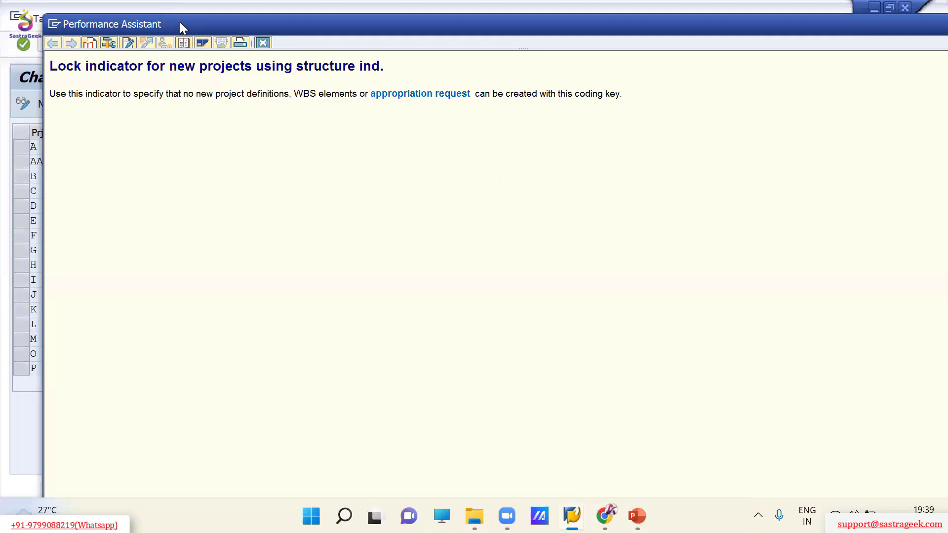
pyautogui.moveTo(180, 22); pyautogui.dragTo(300, 197)
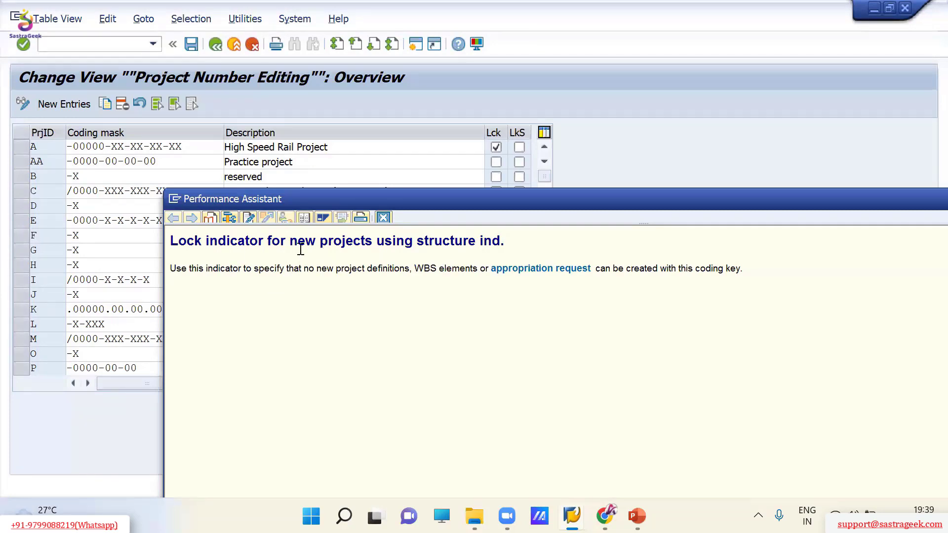
pyautogui.moveTo(292, 242); pyautogui.dragTo(417, 241)
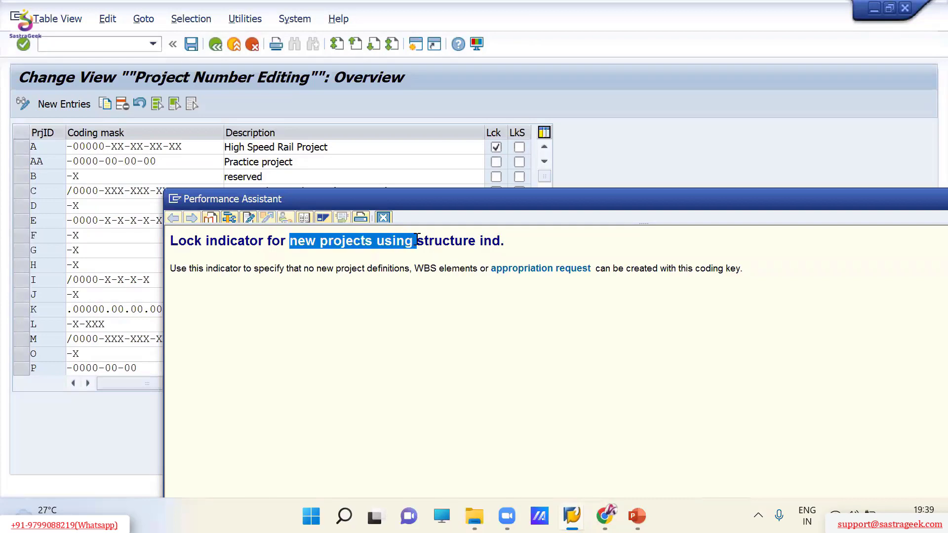
pyautogui.click(335, 264)
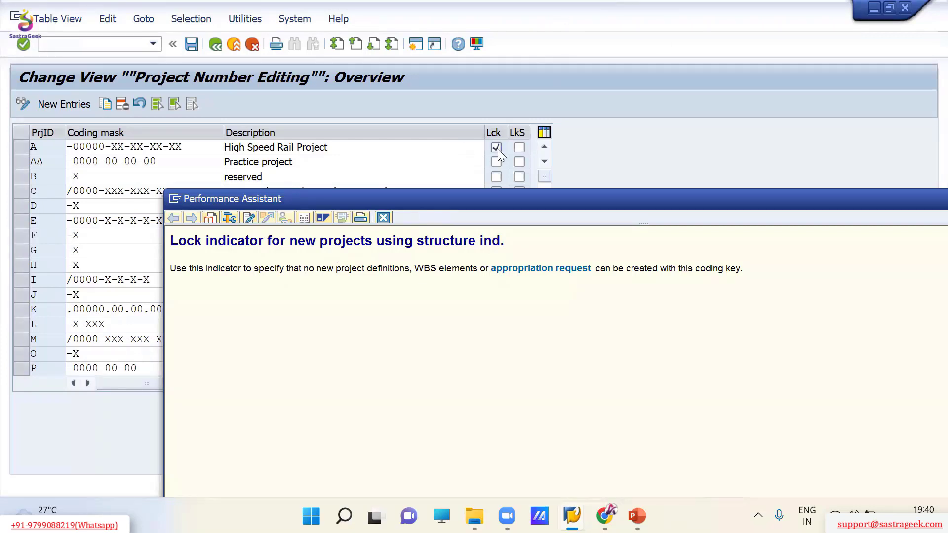
pyautogui.click(383, 218)
# Try to save the lock on project ID A, declining the mask transport, and clear the lock indicator
pyautogui.click(193, 45)
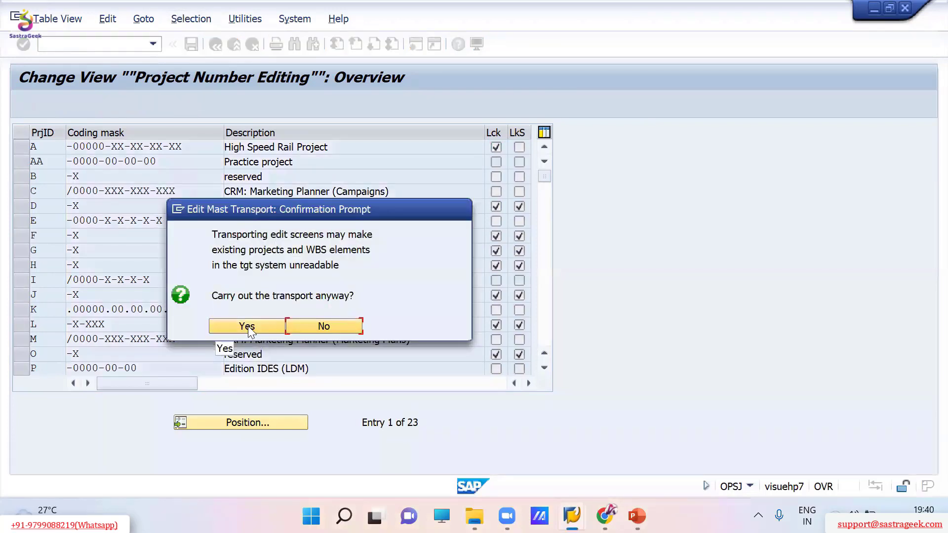
pyautogui.click(322, 327)
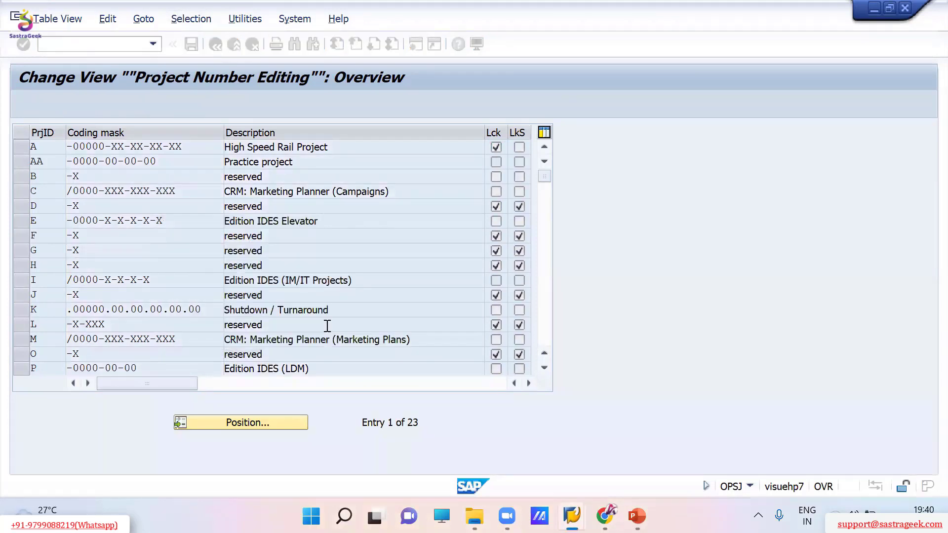
pyautogui.click(496, 148)
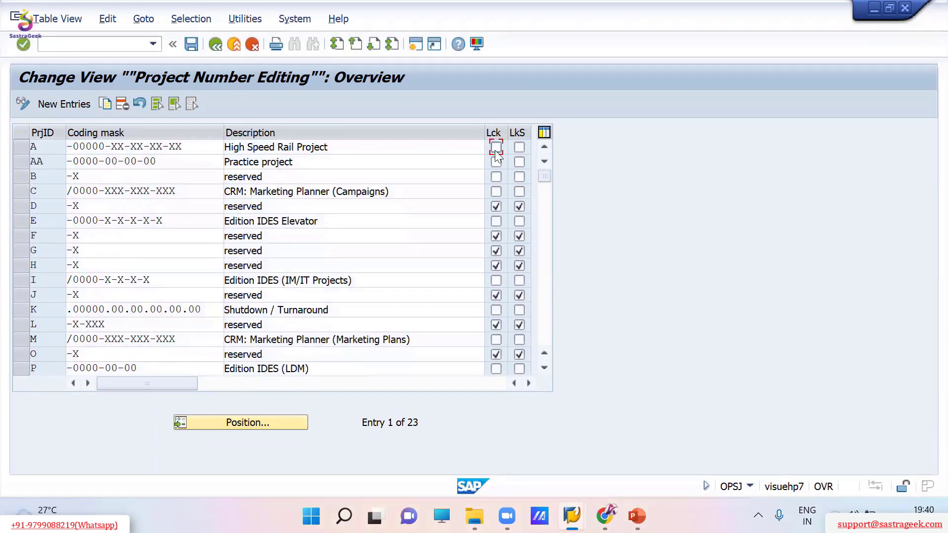
# Compare the lock indicators of project IDs K and L in the coding mask table
pyautogui.click(20, 306)
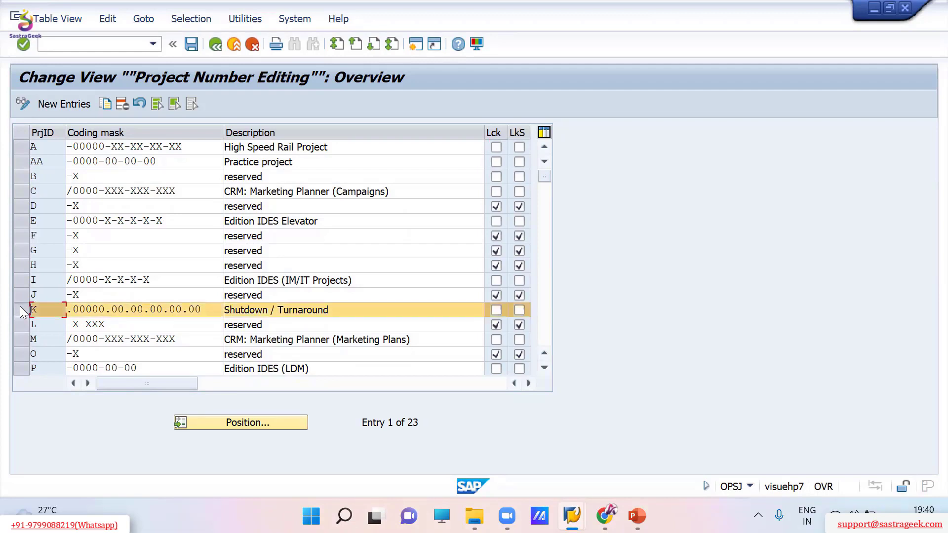
pyautogui.click(496, 311)
pyautogui.click(496, 311)
pyautogui.click(19, 307)
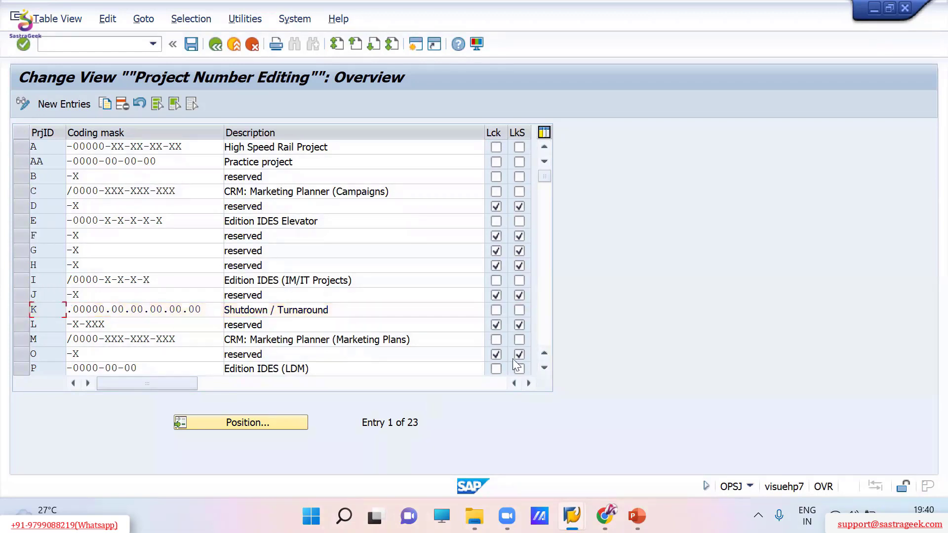
pyautogui.click(22, 325)
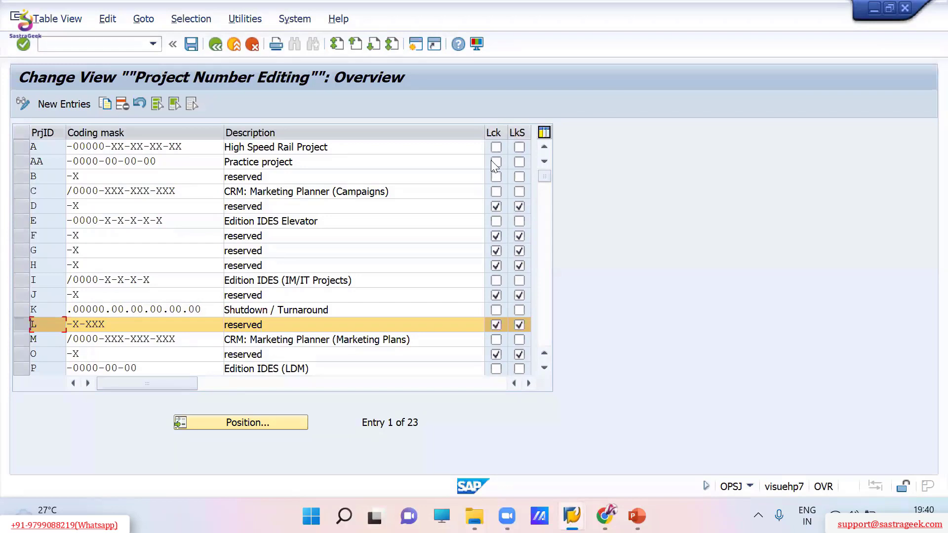
pyautogui.click(496, 325)
# Switch to the Project Builder session holding the unsaved project N-00001 and discard that project
pyautogui.click(572, 516)
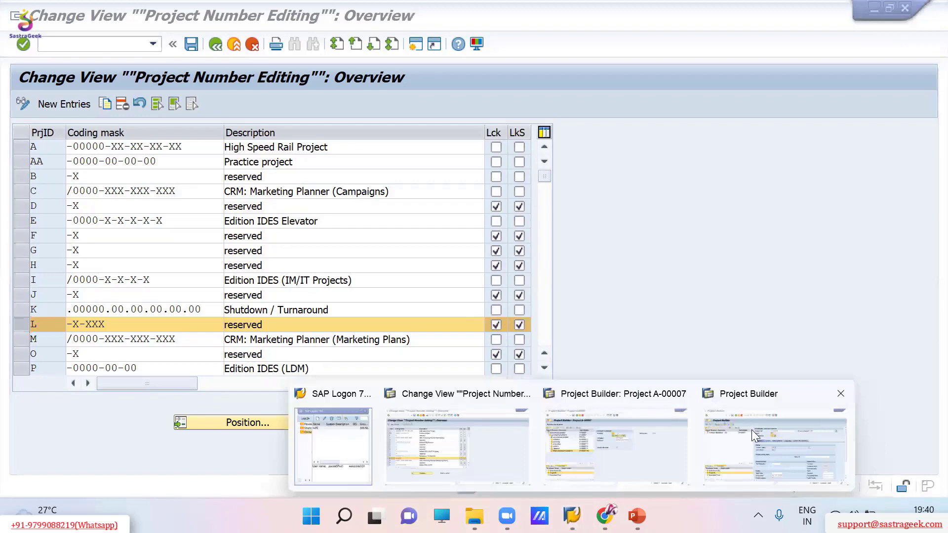
pyautogui.click(754, 429)
pyautogui.click(48, 127)
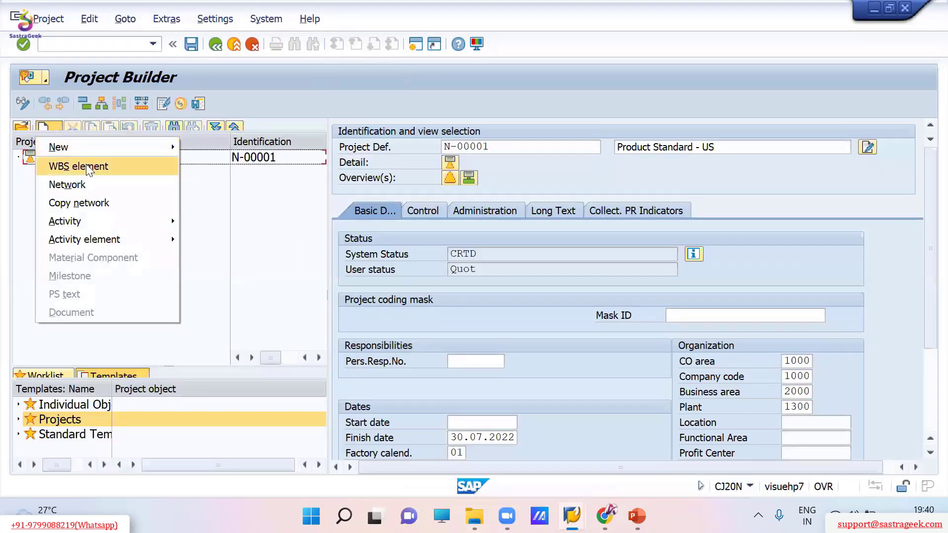
pyautogui.click(245, 102)
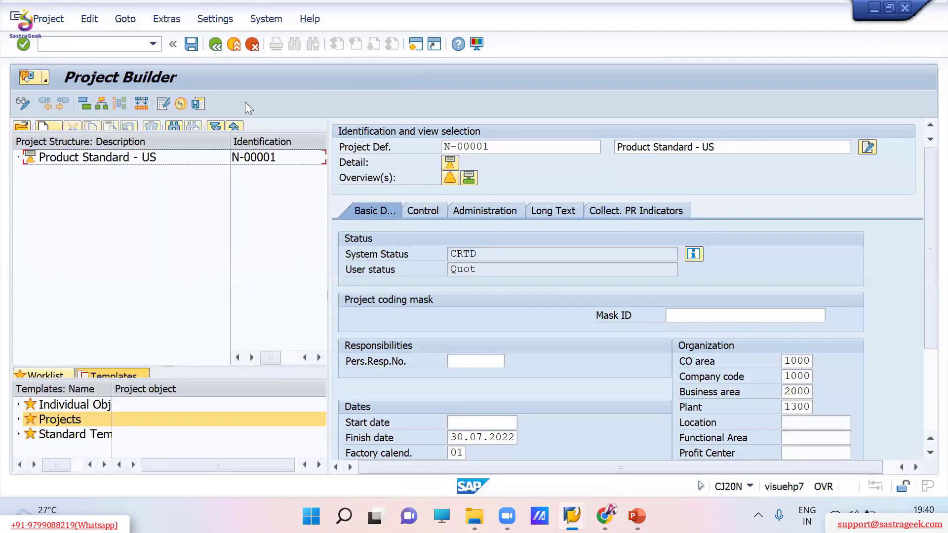
pyautogui.click(252, 45)
pyautogui.click(258, 307)
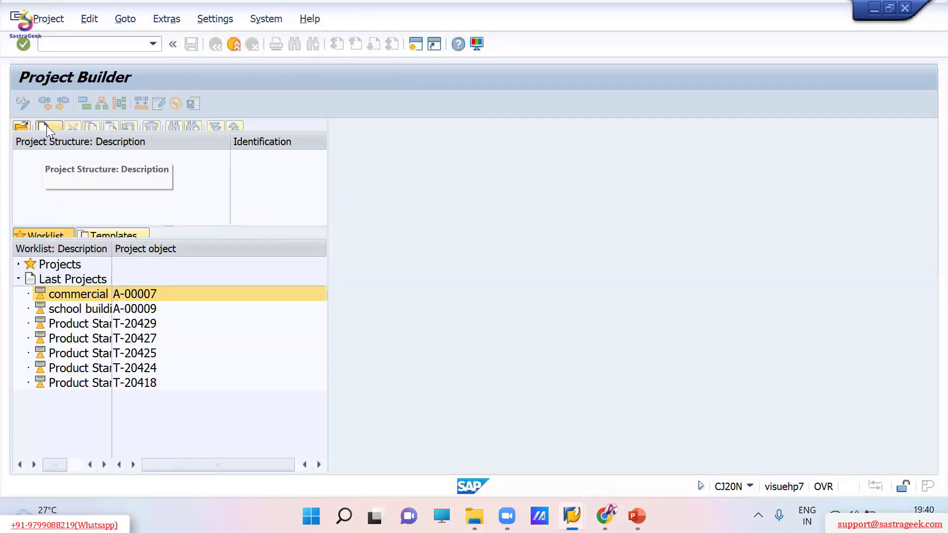
# Try to create a project with the definition L-0-01 and open the long text of the system message
pyautogui.click(47, 126)
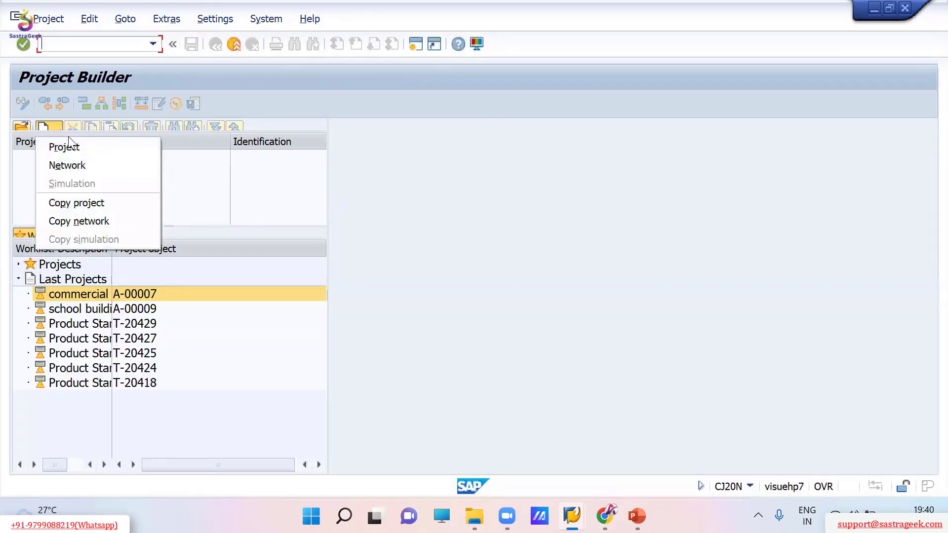
pyautogui.click(64, 146)
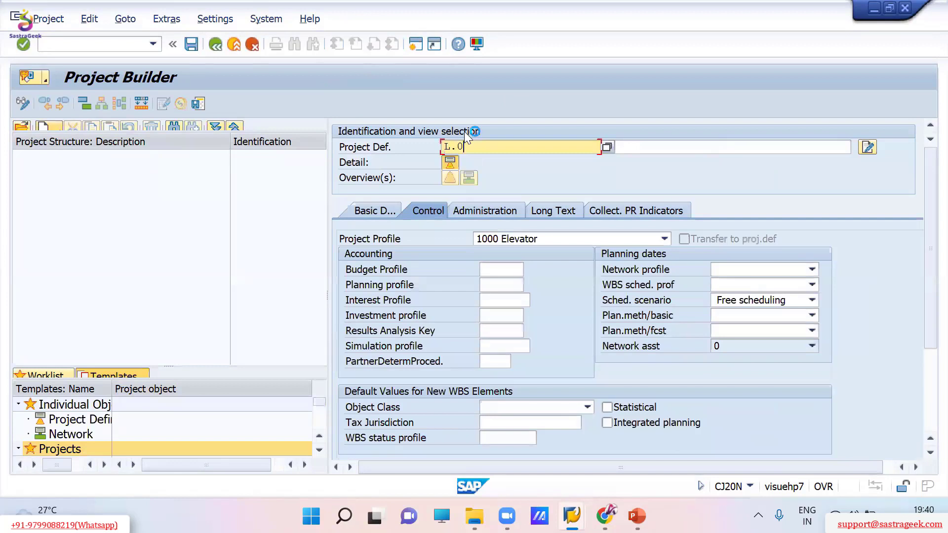
pyautogui.press('Return')
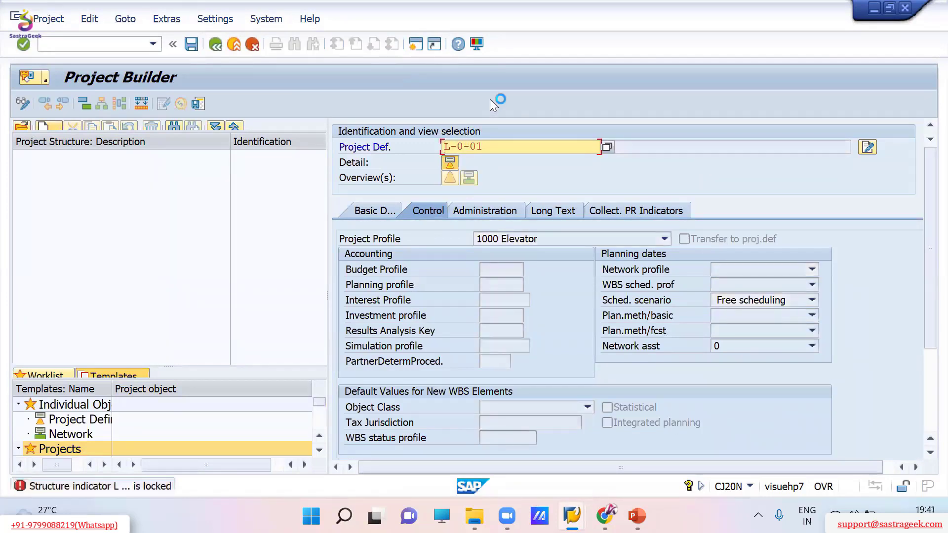
pyautogui.doubleClick(72, 488)
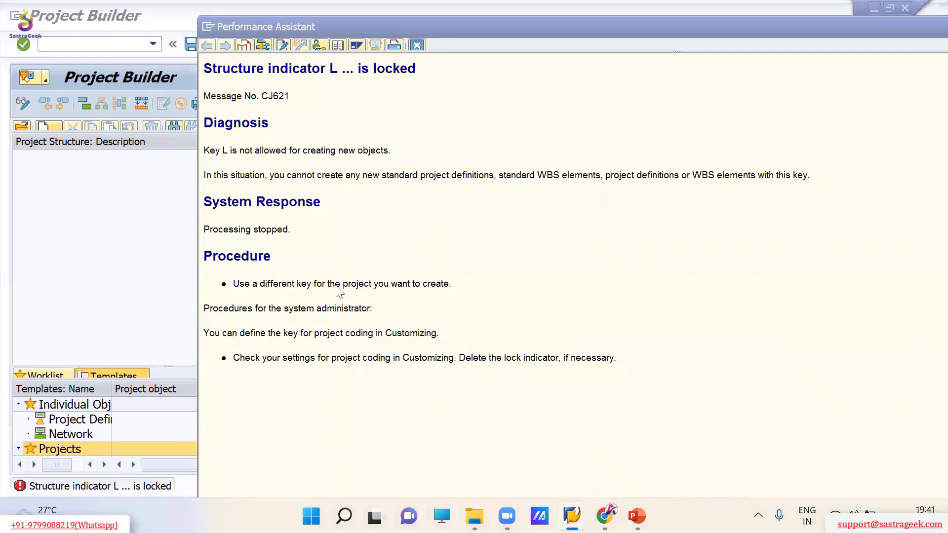
# Review both lock indicators of project ID L in the coding mask settings and close the message's long text in Project Builder
pyautogui.hotkey('alt', 'Tab')
pyautogui.hotkey('alt', 'Tab')
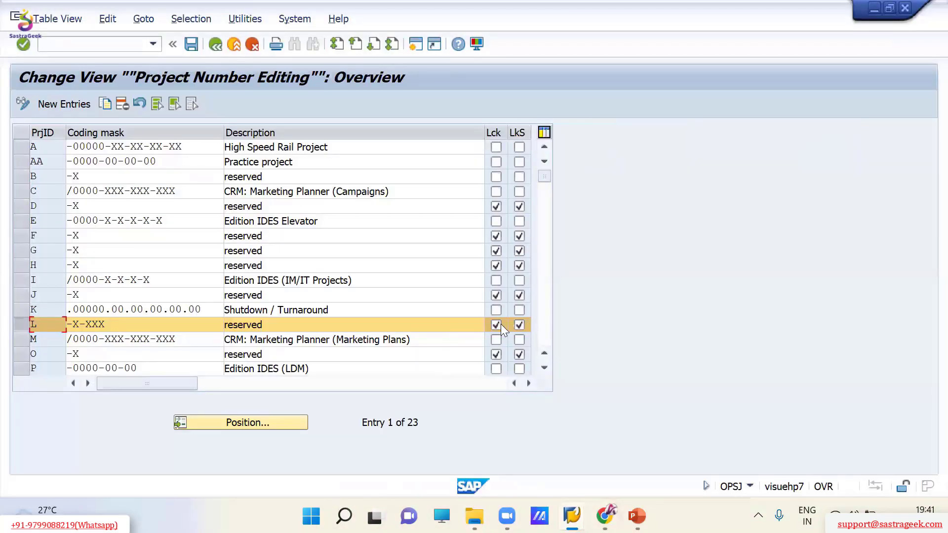
pyautogui.click(497, 325)
pyautogui.click(496, 326)
pyautogui.hotkey('alt', 'Tab')
pyautogui.click(417, 45)
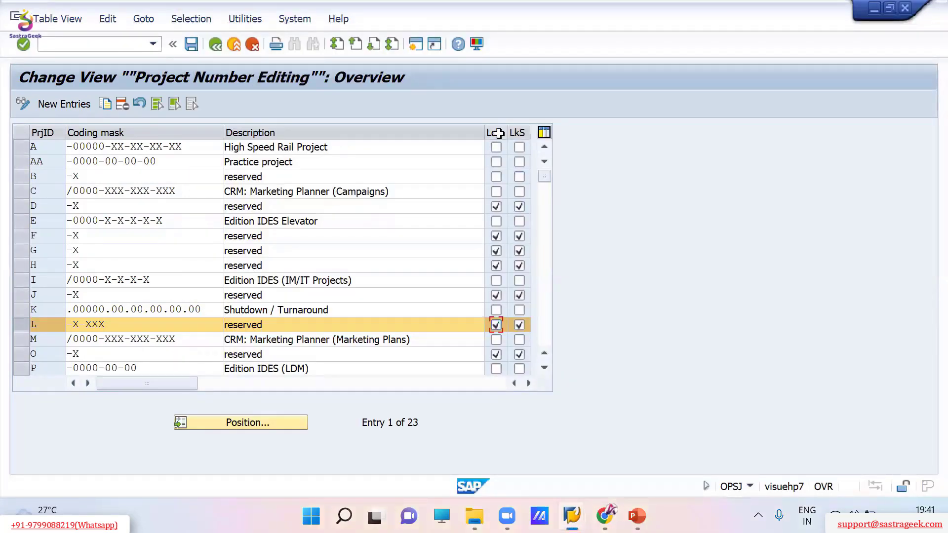
pyautogui.click(496, 326)
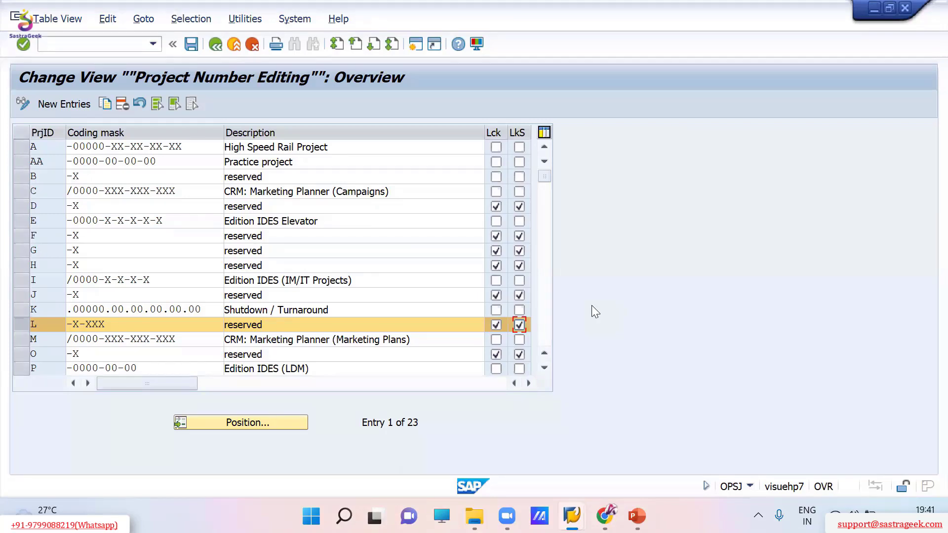
# Leave the project coding mask table without saving its changes and reopen the Define Project Coding Mask activity
pyautogui.click(24, 331)
pyautogui.click(20, 328)
pyautogui.click(217, 47)
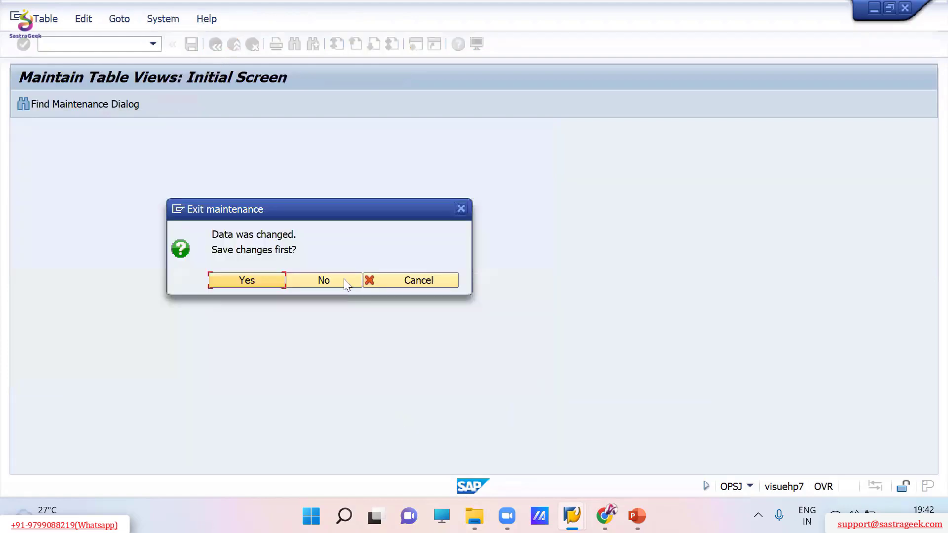
pyautogui.click(320, 278)
pyautogui.click(108, 252)
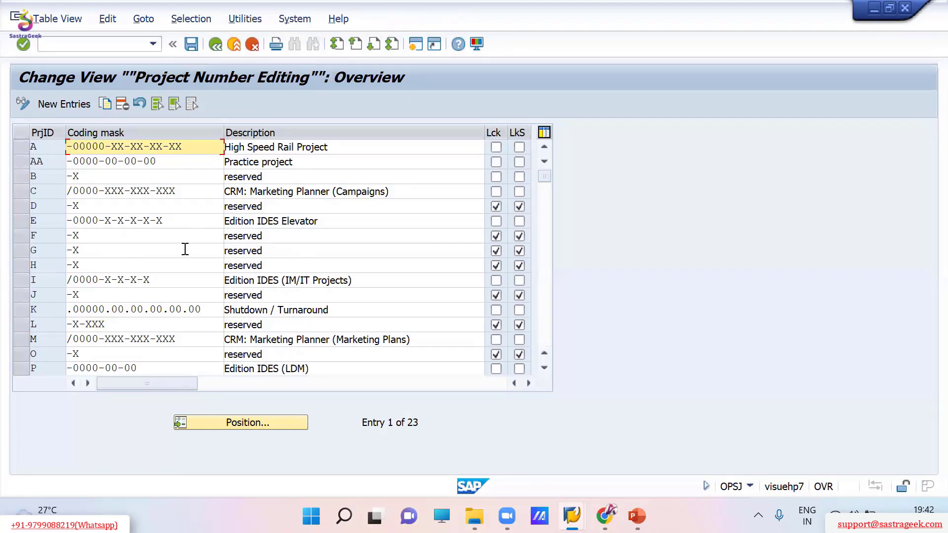
# Look through the list of project coding masks and return to the IMG structure
pyautogui.scroll(-1, 233, 287)
pyautogui.scroll(-2, 233, 288)
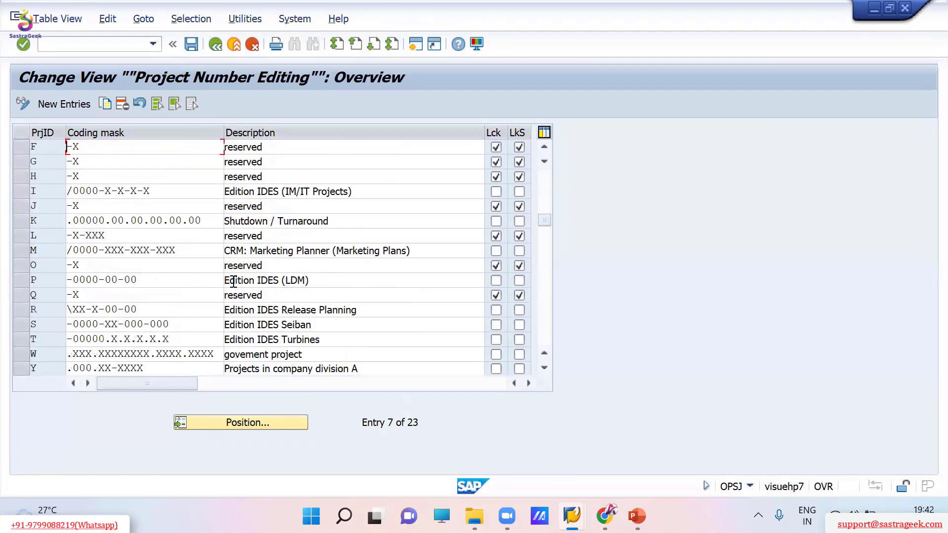
pyautogui.scroll(2, 233, 277)
pyautogui.scroll(1, 233, 277)
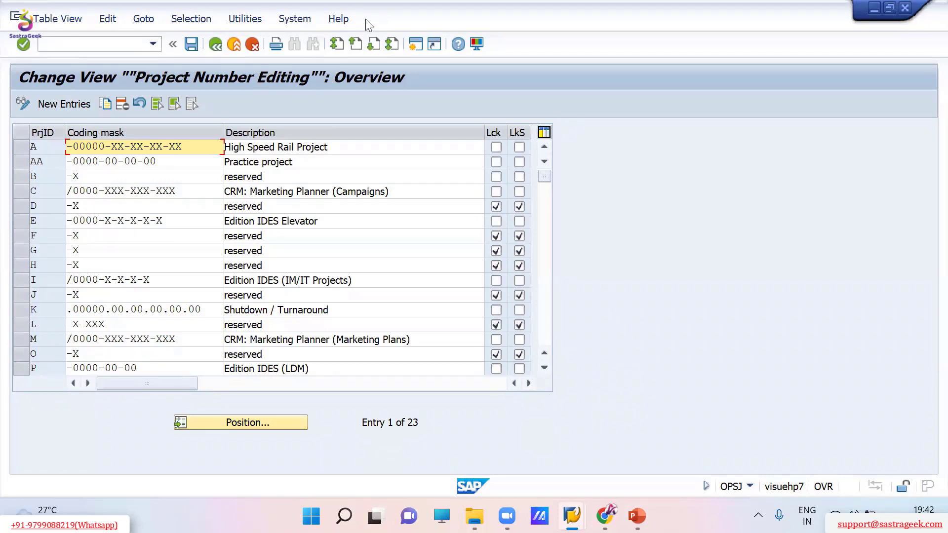
pyautogui.click(215, 44)
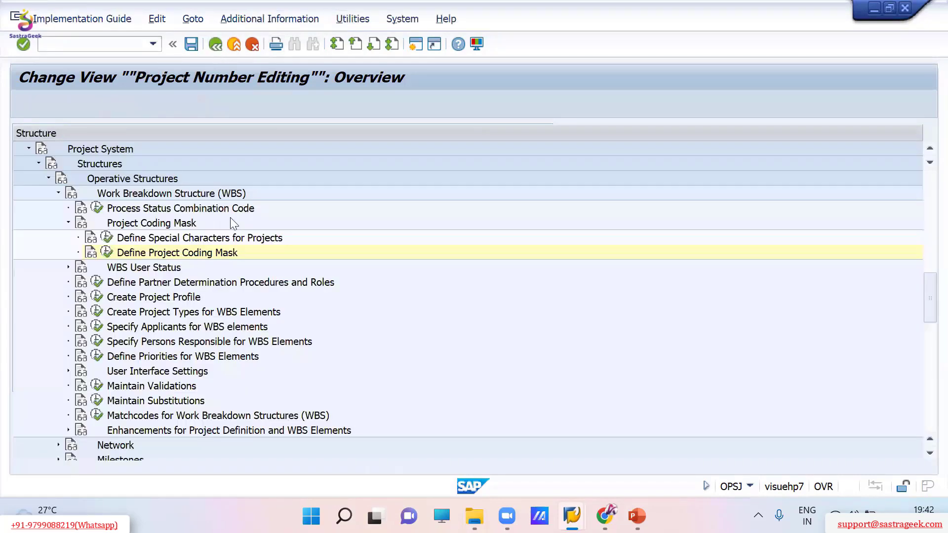
pyautogui.click(125, 286)
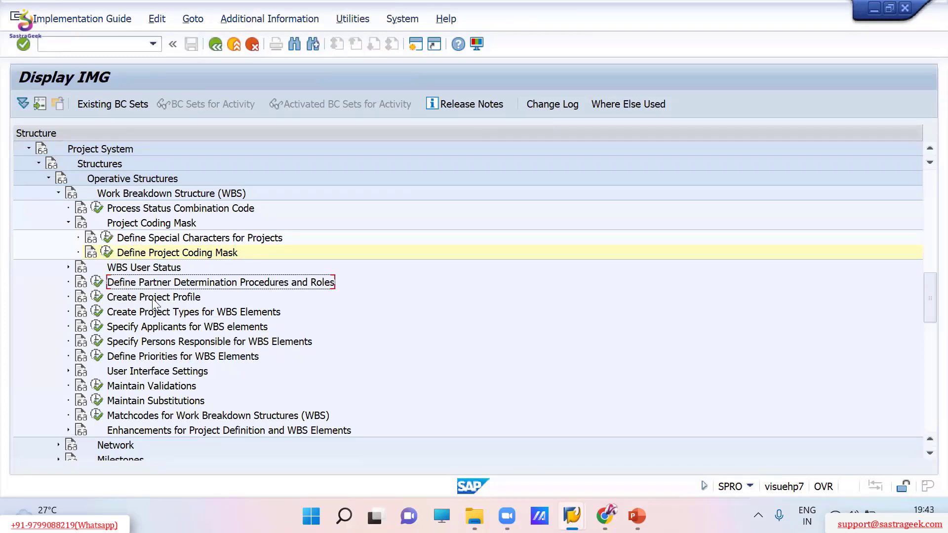
pyautogui.click(562, 422)
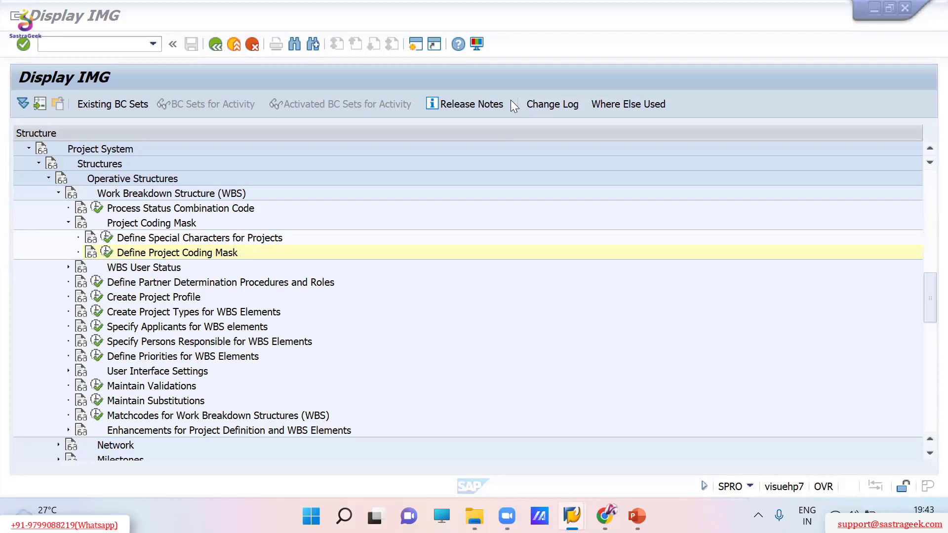
# Open Define Project Coding Mask again and select the entry for project ID L
pyautogui.click(105, 251)
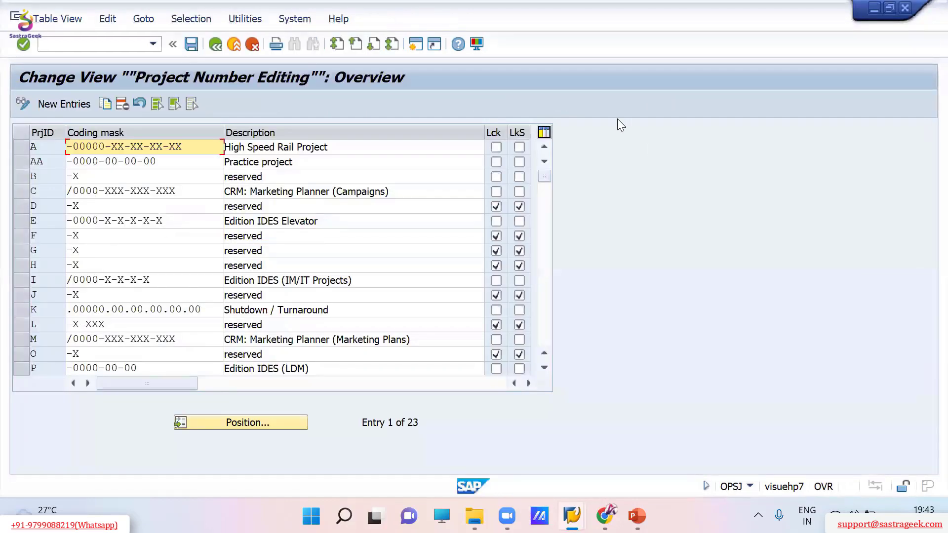
pyautogui.click(20, 309)
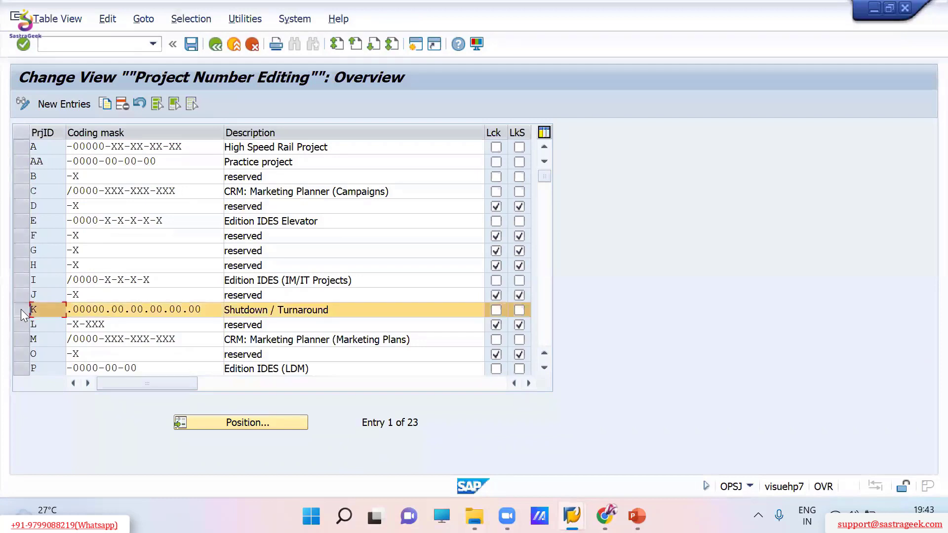
pyautogui.click(21, 325)
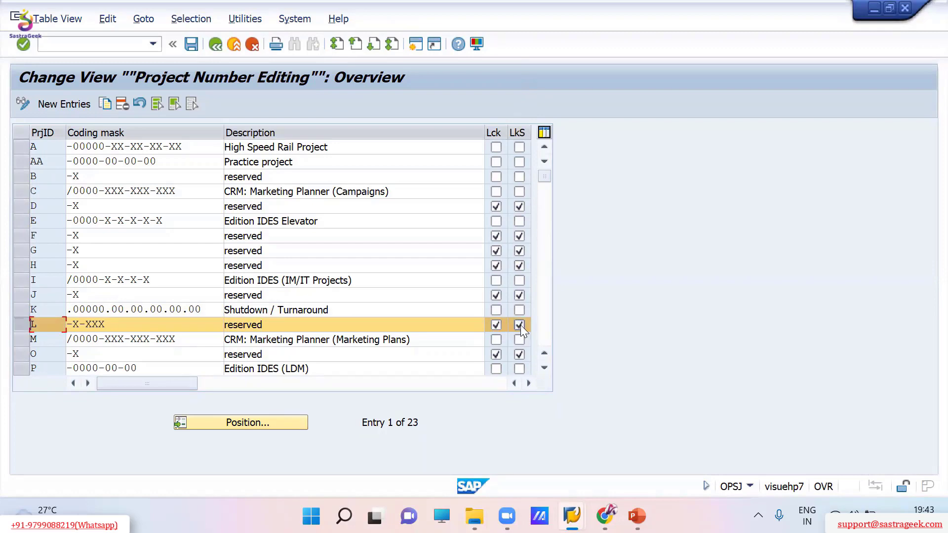
# In a new session, start transaction CJ91 and try to create the standard project definition L-0-001
pyautogui.click(415, 47)
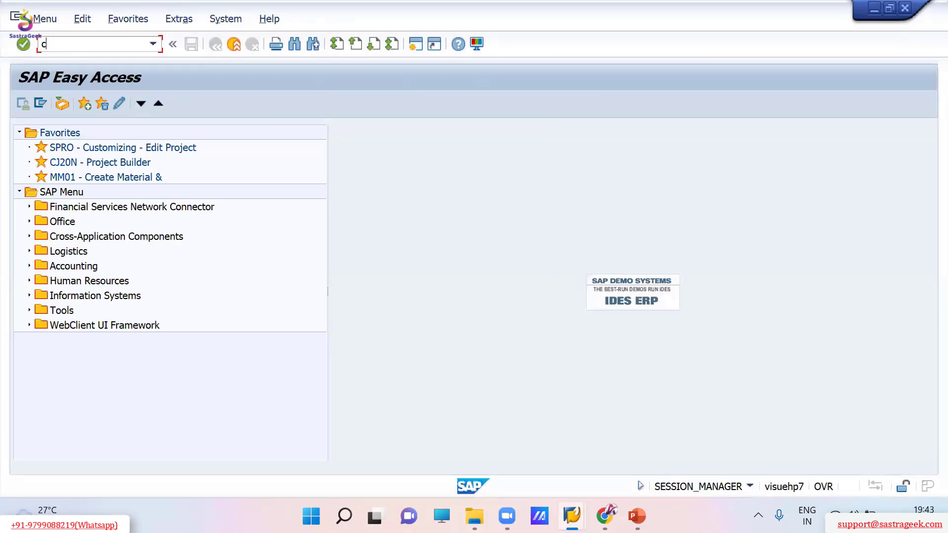
pyautogui.write('cj91')
pyautogui.press('Return')
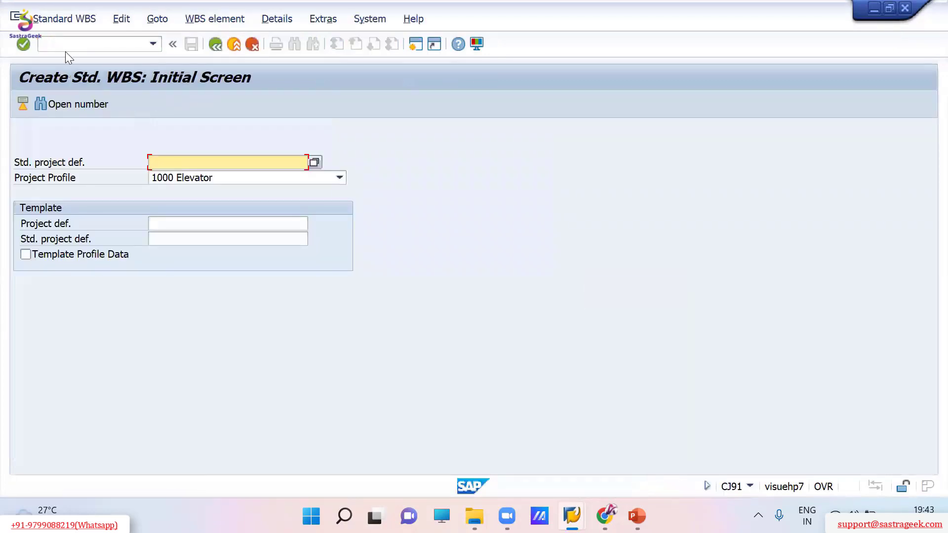
pyautogui.write('L-0-001')
pyautogui.press('Return')
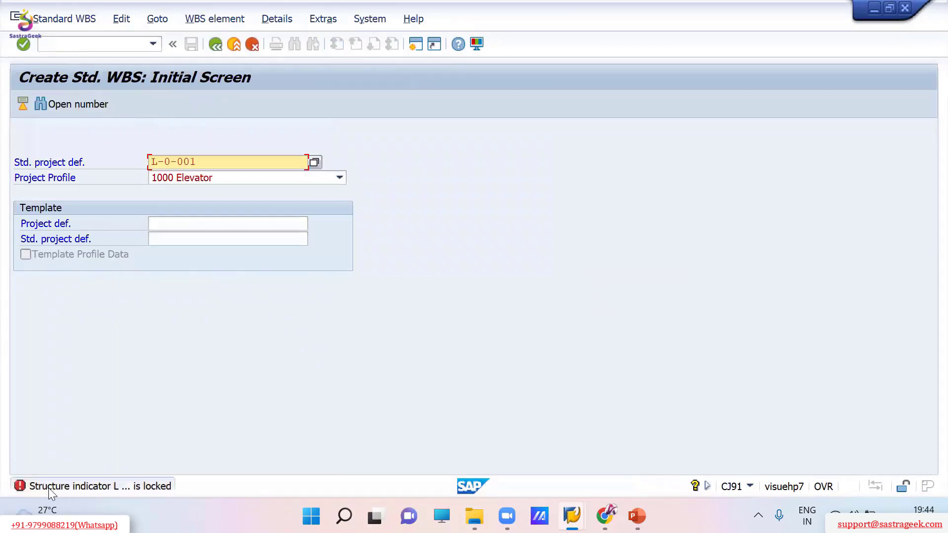
# Remove the LkS lock from coding mask L in the other session and save, agreeing to the transport
pyautogui.hotkey('alt', 'Tab')
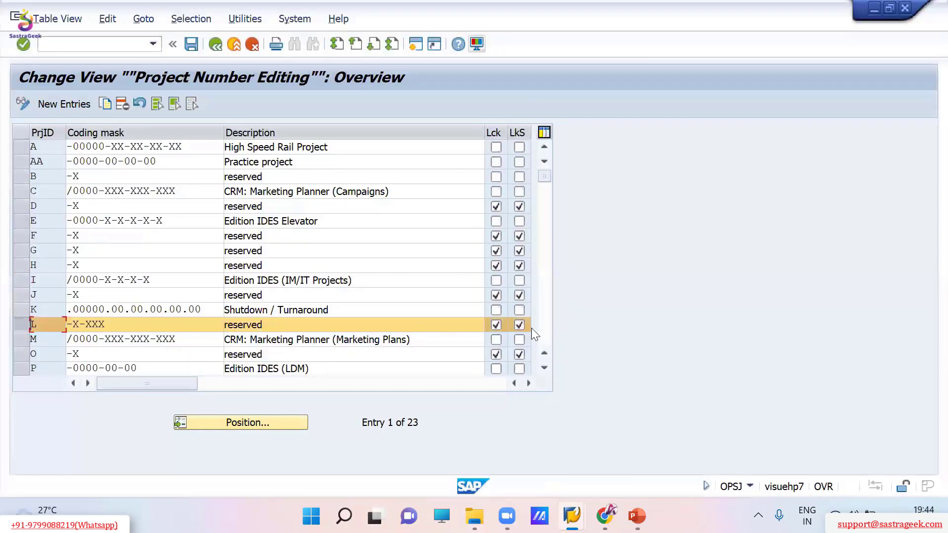
pyautogui.click(519, 325)
pyautogui.click(191, 44)
pyautogui.click(247, 327)
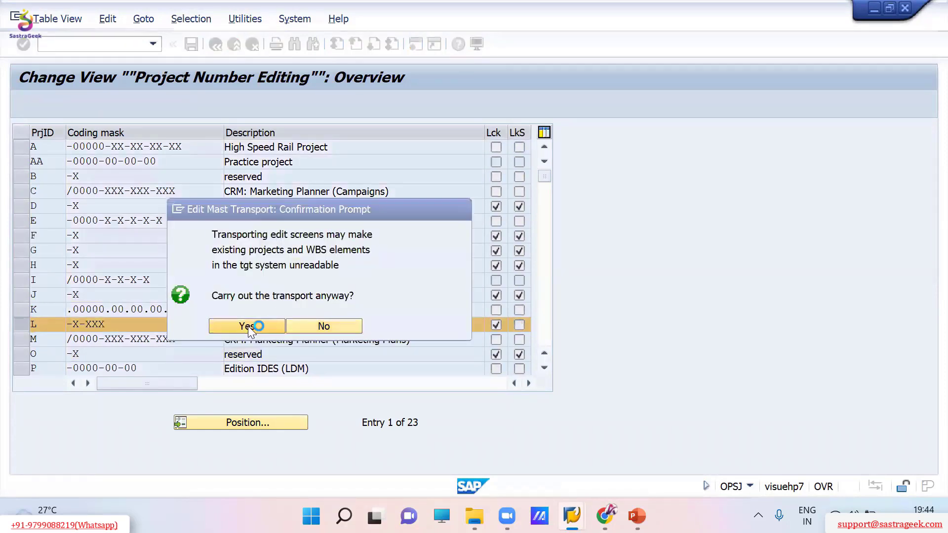
pyautogui.click(289, 264)
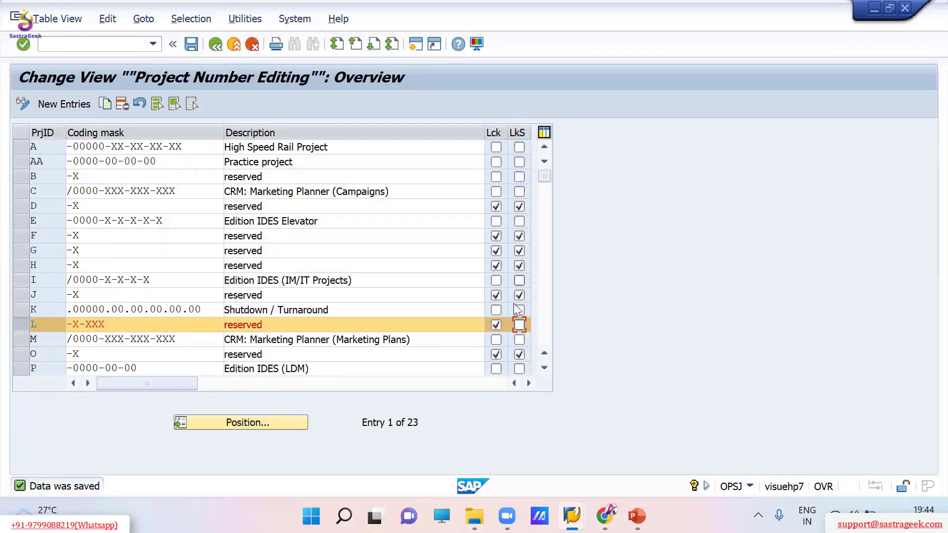
# Return to the CJ91 session and try to create the standard WBS with project definition L-1
pyautogui.hotkey('alt', 'Tab')
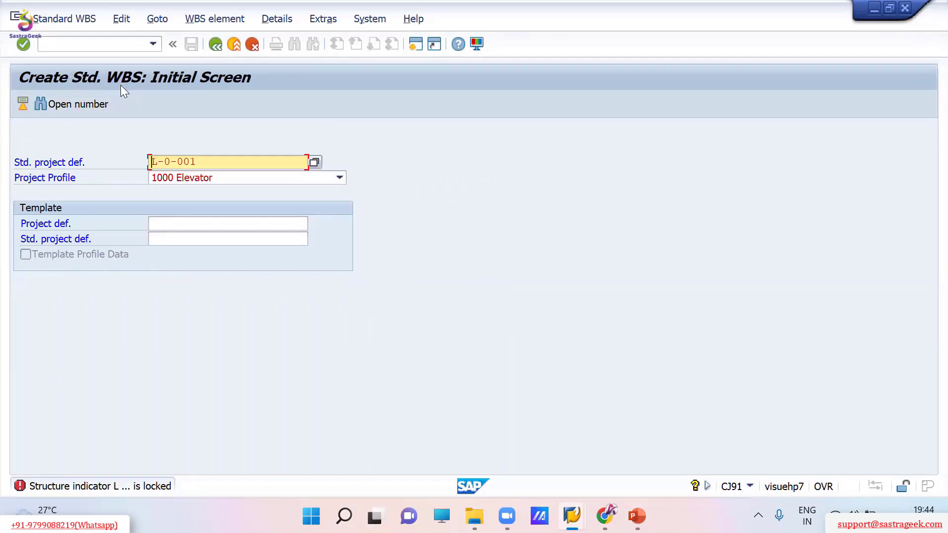
pyautogui.click(270, 157)
pyautogui.press('BackSpace')
pyautogui.press('BackSpace')
pyautogui.press('BackSpace')
pyautogui.press('BackSpace')
pyautogui.press('BackSpace')
pyautogui.write('1')
pyautogui.press('Return')
# Restart transaction CJ91 and open the basic data of new standard project definition L-1
pyautogui.click(41, 43)
pyautogui.write('/ncj')
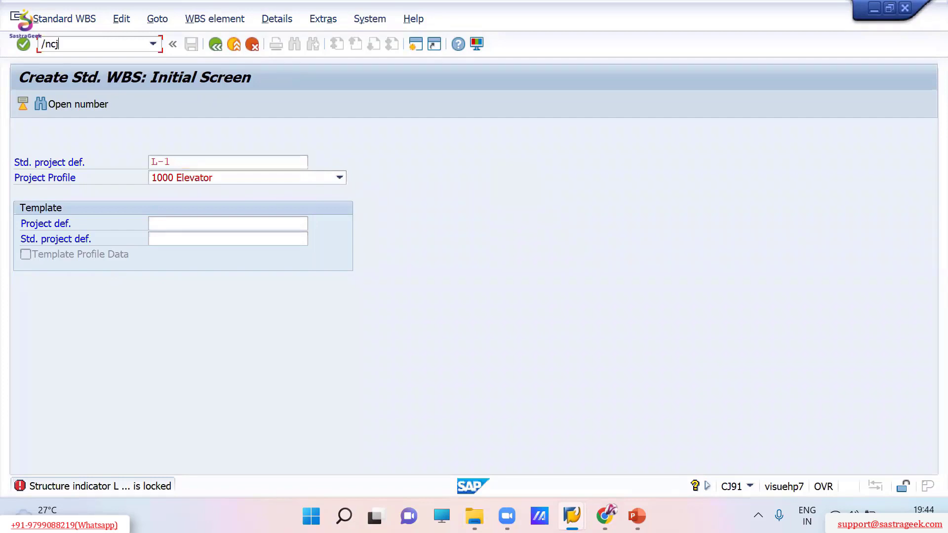
pyautogui.write('91')
pyautogui.press('Return')
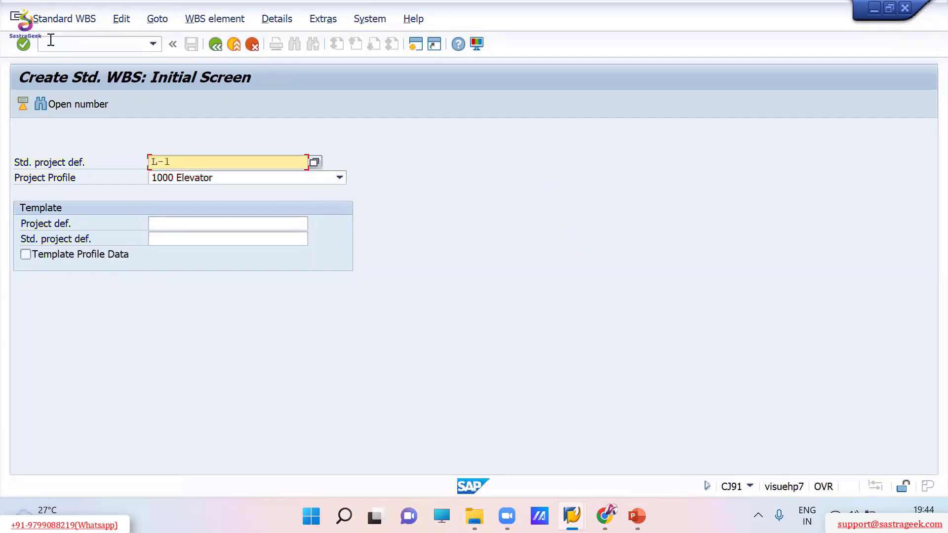
pyautogui.press('Return')
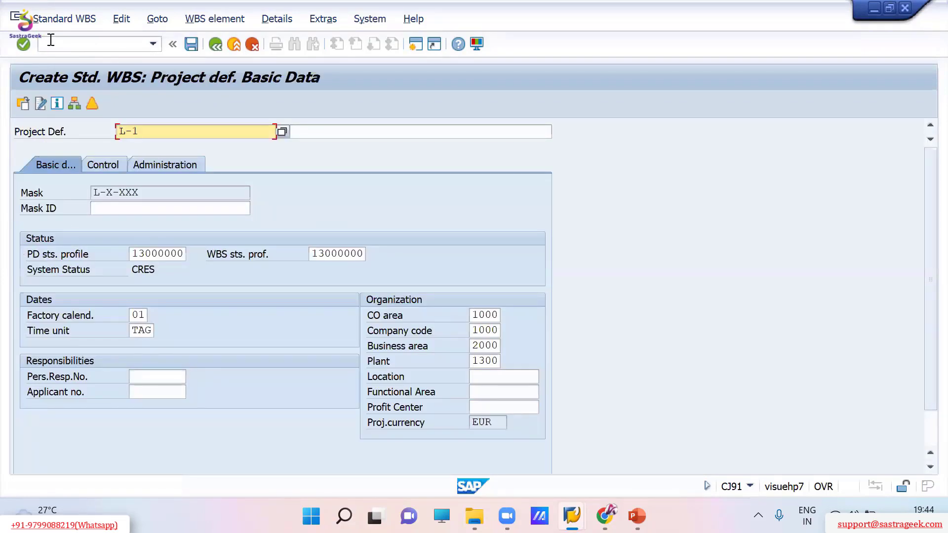
# Compare the lock settings of coding mask L with the new standard project definition's number
pyautogui.hotkey('alt', 'Tab')
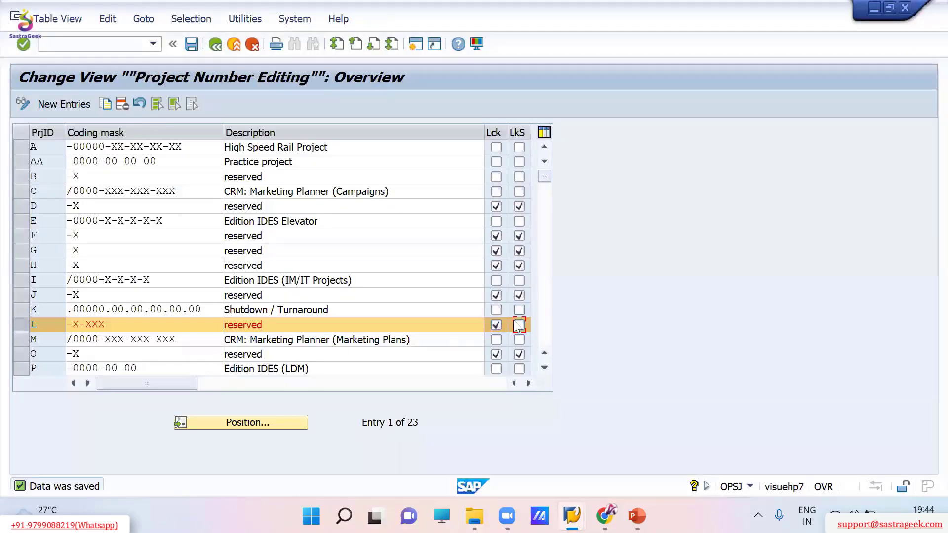
pyautogui.hotkey('alt', 'Tab')
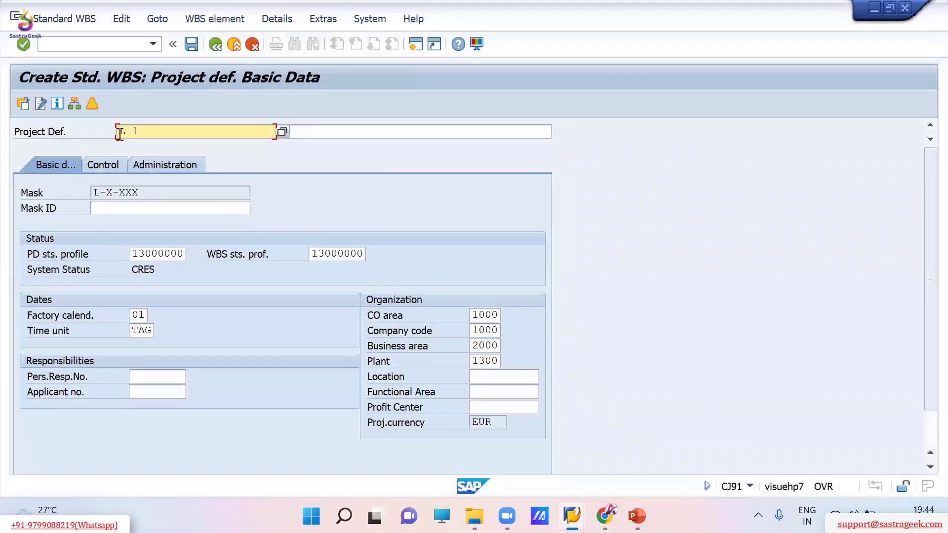
pyautogui.moveTo(120, 134); pyautogui.dragTo(145, 133)
pyautogui.click(144, 132)
pyautogui.click(331, 133)
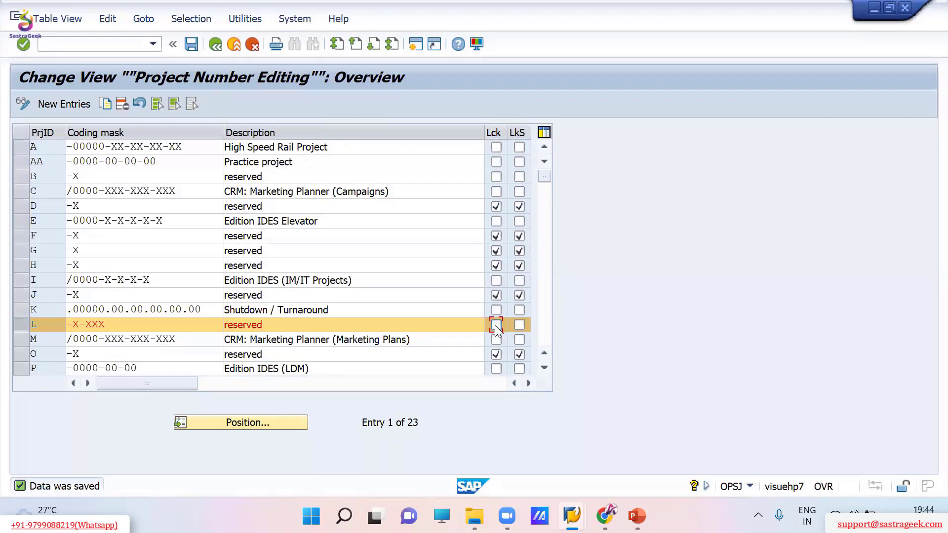
# Remove the Lck lock from coding mask L and save, agreeing to the transport
pyautogui.click(193, 46)
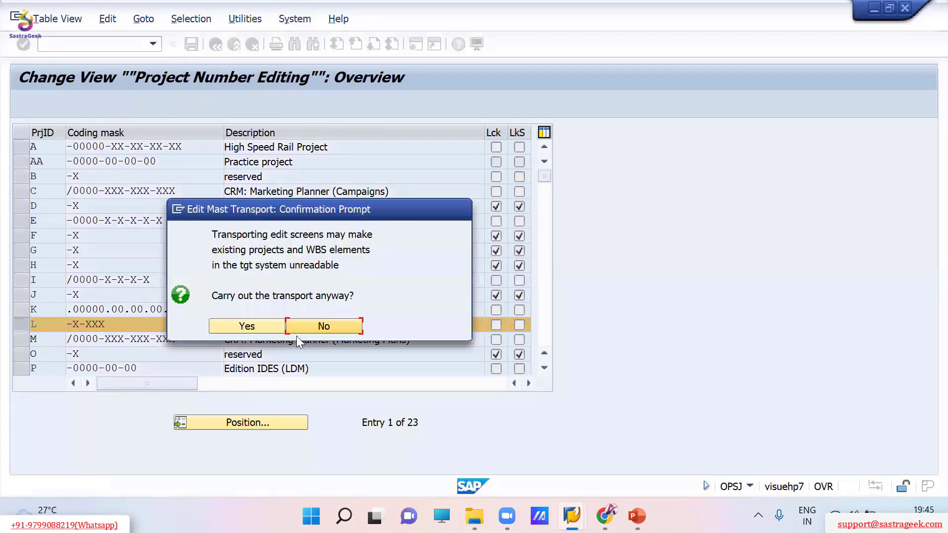
pyautogui.click(256, 322)
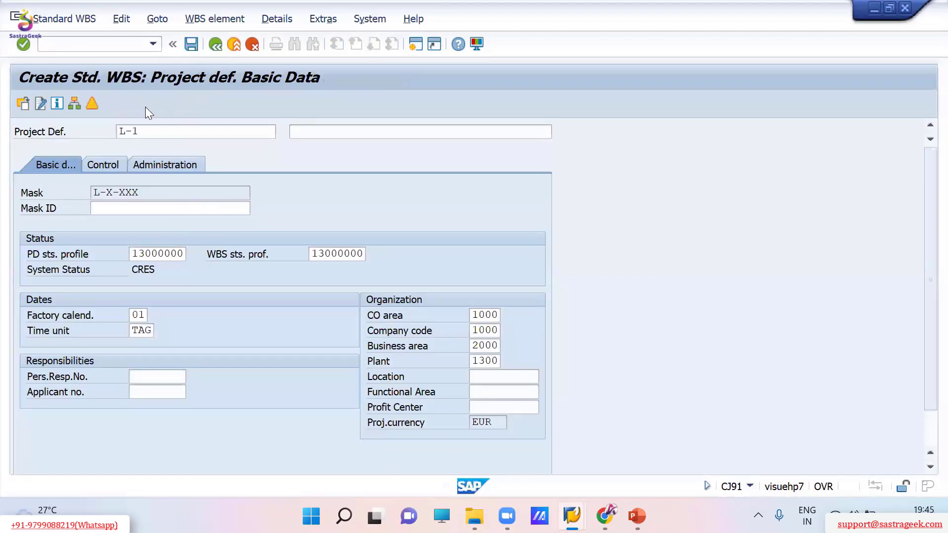
# Exit standard project definition L-1 with its data saved and return to SAP Easy Access
pyautogui.press('F3')
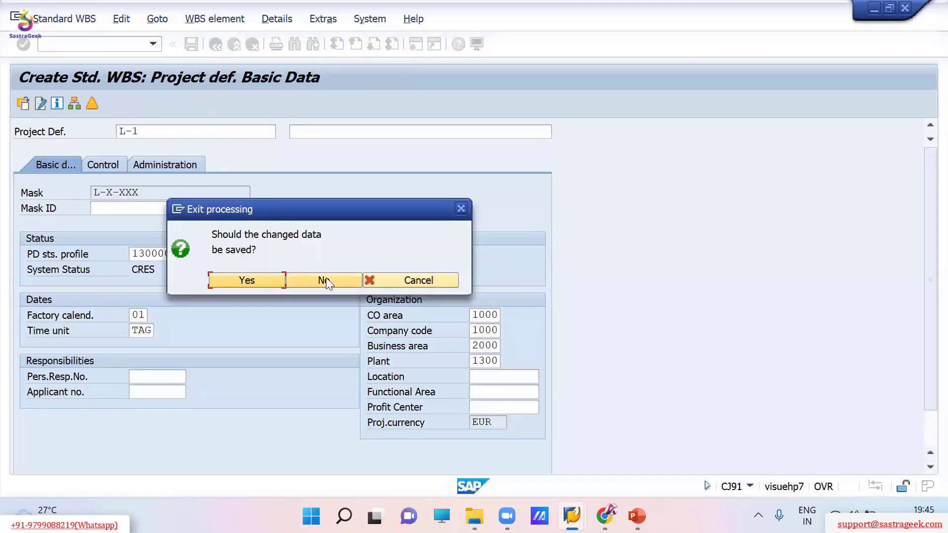
pyautogui.click(256, 279)
pyautogui.click(94, 44)
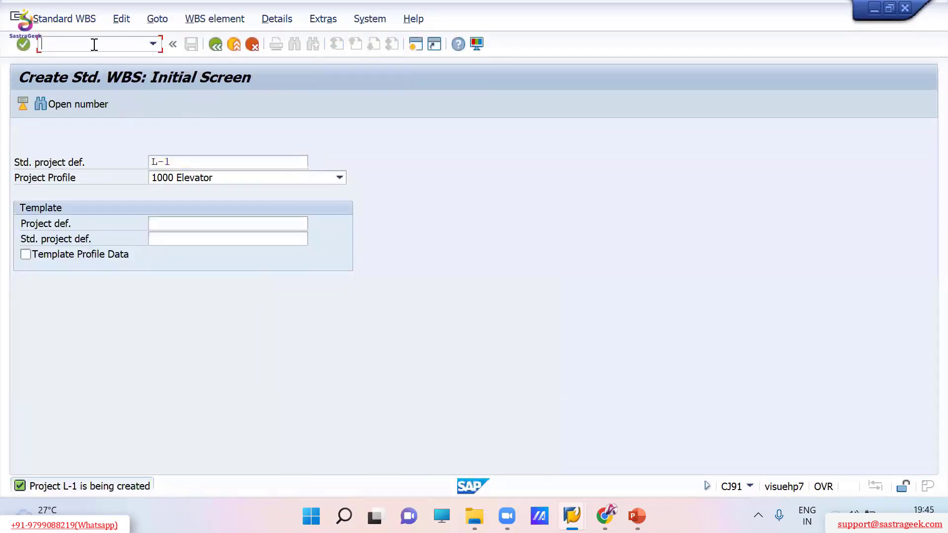
pyautogui.write('/n')
pyautogui.press('Return')
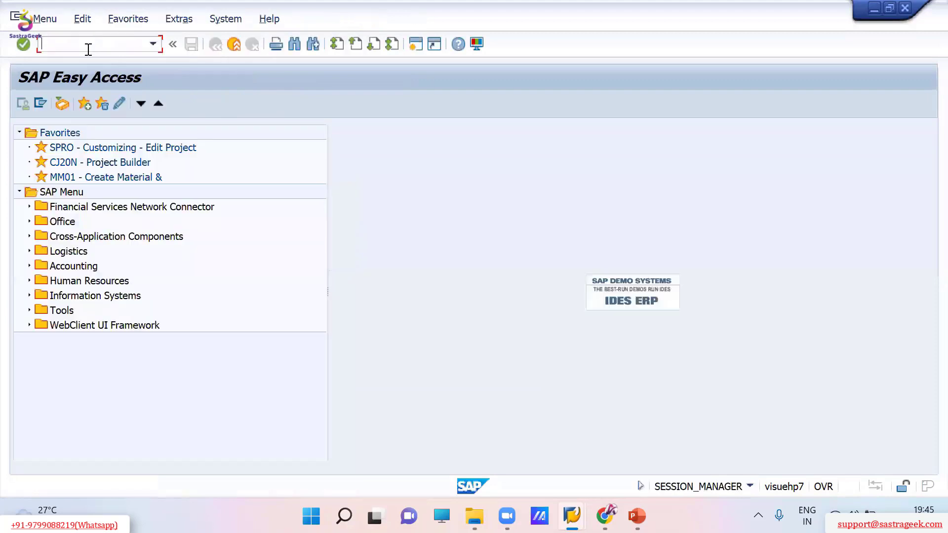
# Create a project in Project Builder (CJ20N) with definition L.001 and description Product Standard - US
pyautogui.doubleClick(112, 163)
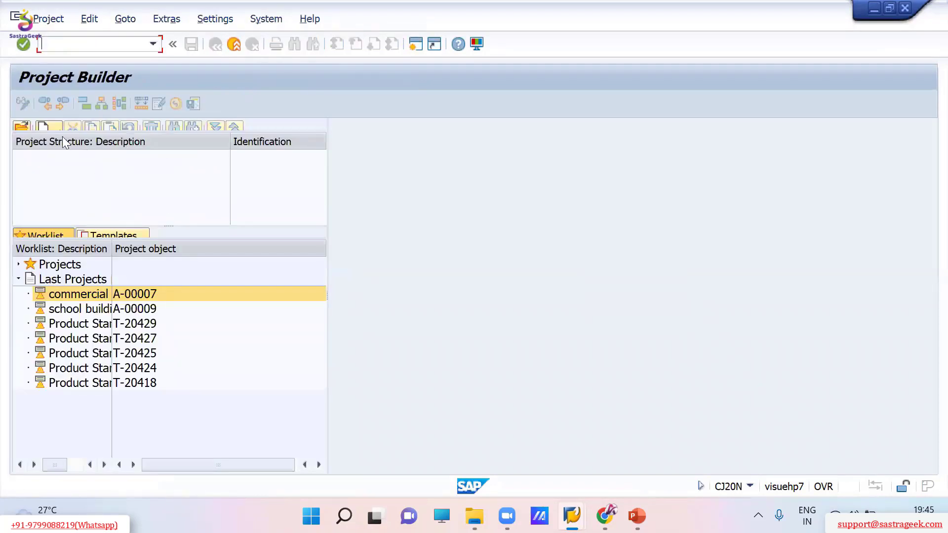
pyautogui.click(45, 126)
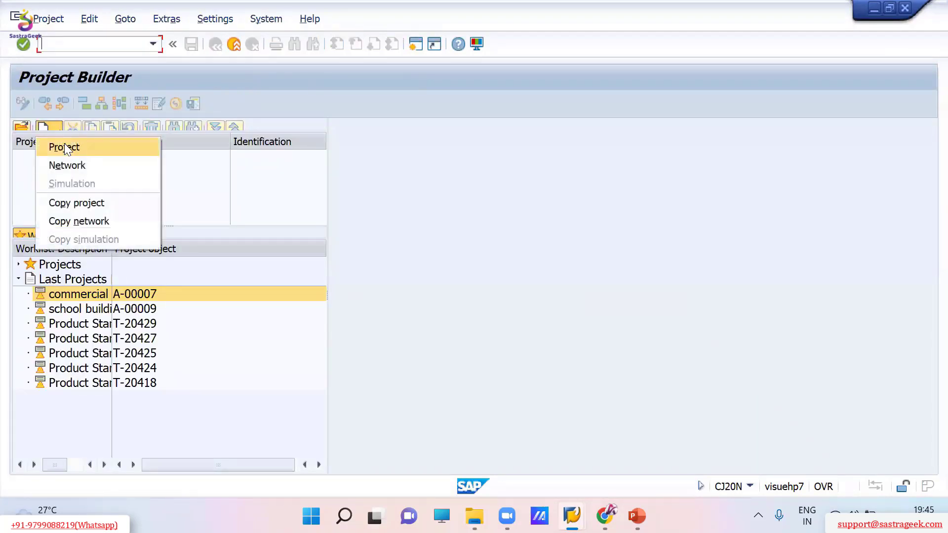
pyautogui.click(64, 143)
pyautogui.press('Down')
pyautogui.press('Down')
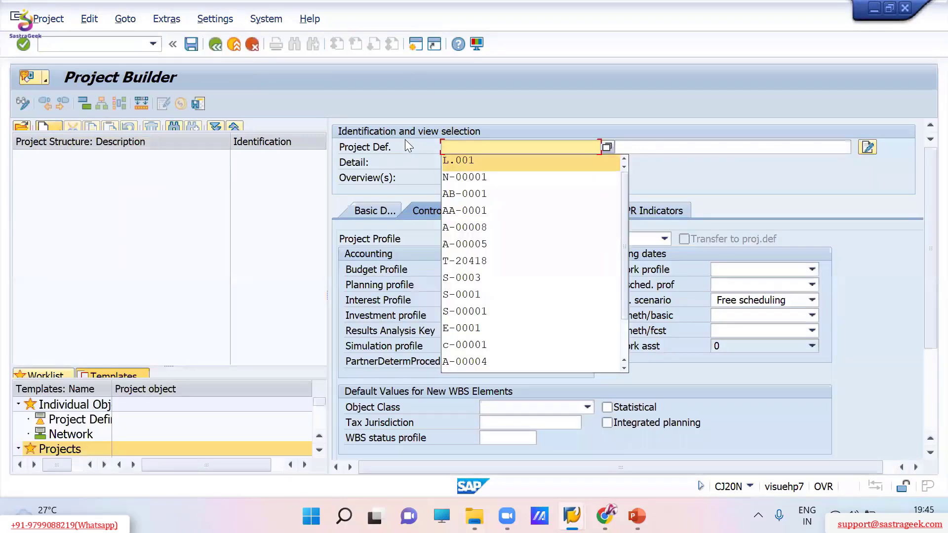
pyautogui.press('Return')
pyautogui.press('Tab')
pyautogui.press('Down')
pyautogui.press('Down')
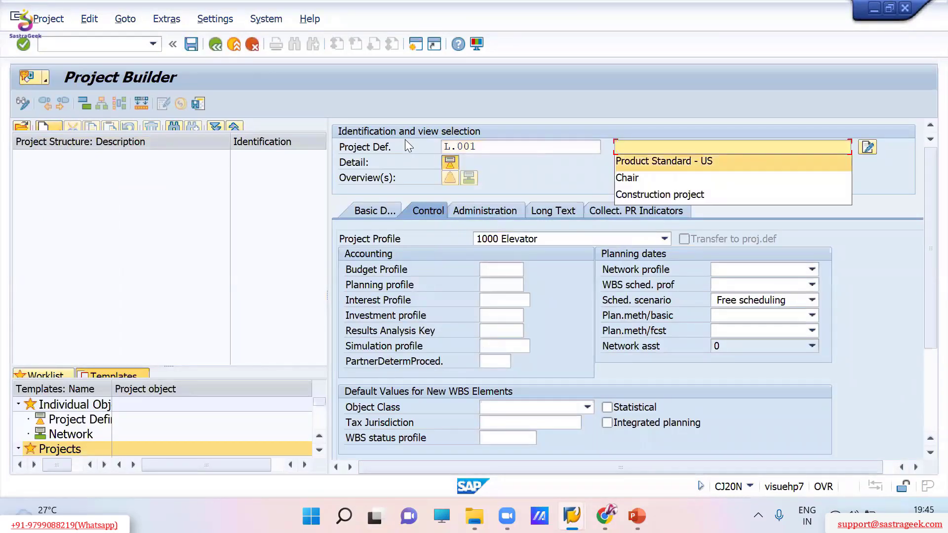
pyautogui.press('Return')
pyautogui.press('Return')
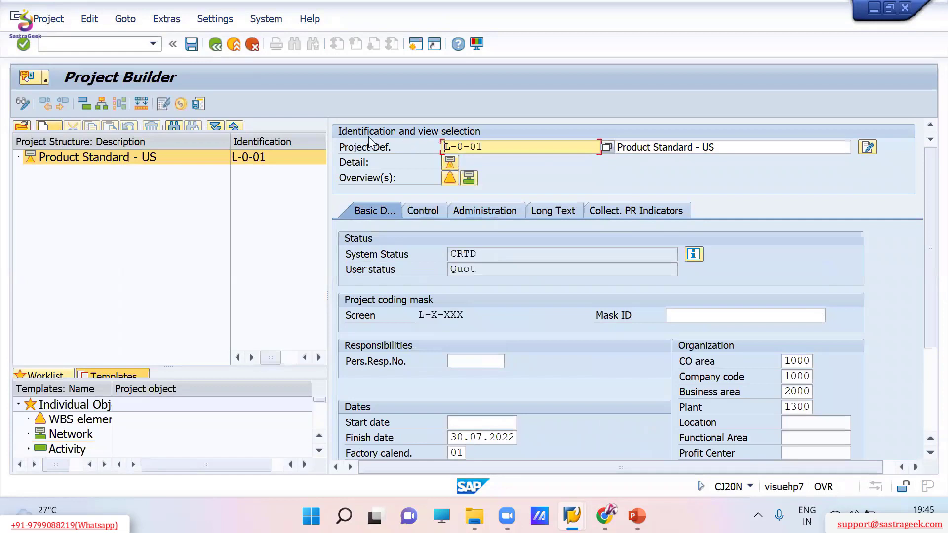
# Add a WBS element beneath the Product Standard - US project definition
pyautogui.click(49, 128)
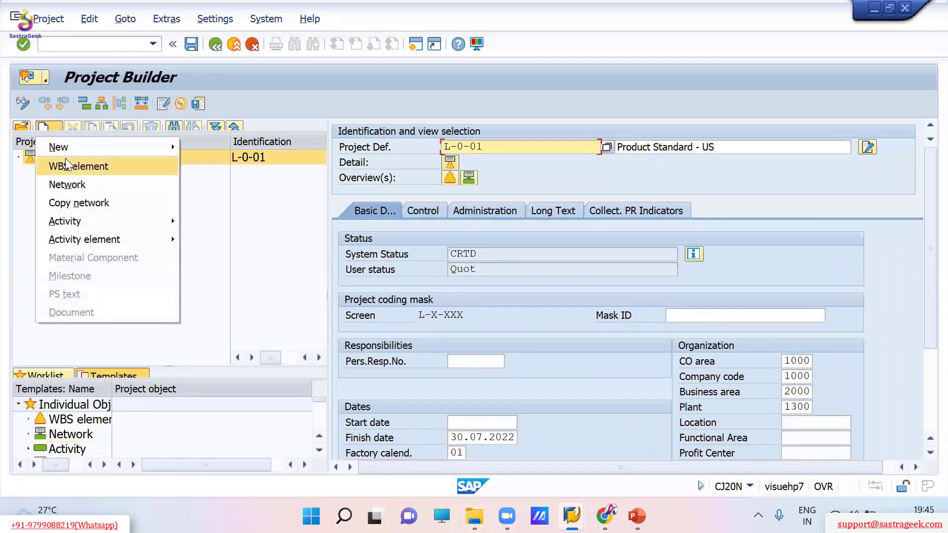
pyautogui.click(59, 165)
pyautogui.press('Return')
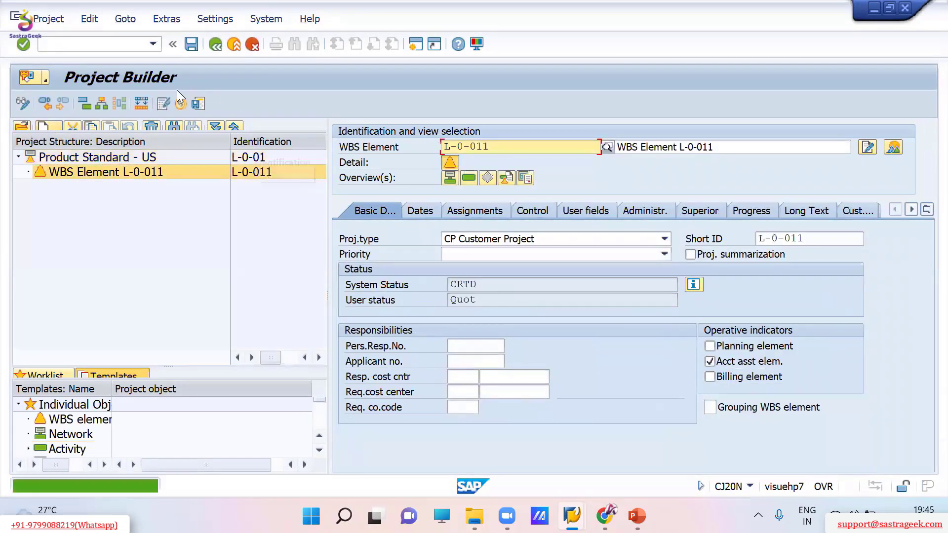
# Set the Lck and LkS lock indicators for coding mask L in Project Number Editing and return to the implementation guide structure
pyautogui.click(201, 104)
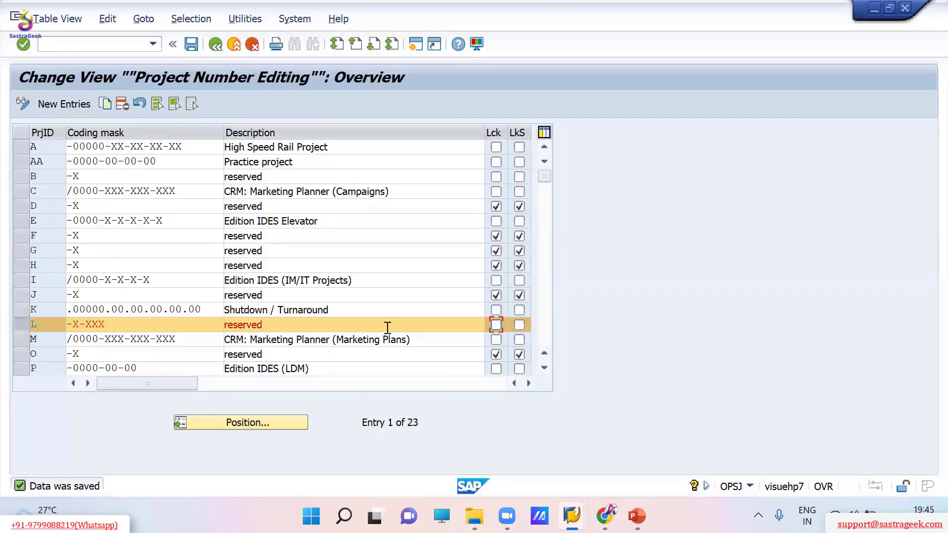
pyautogui.click(495, 325)
pyautogui.click(495, 325)
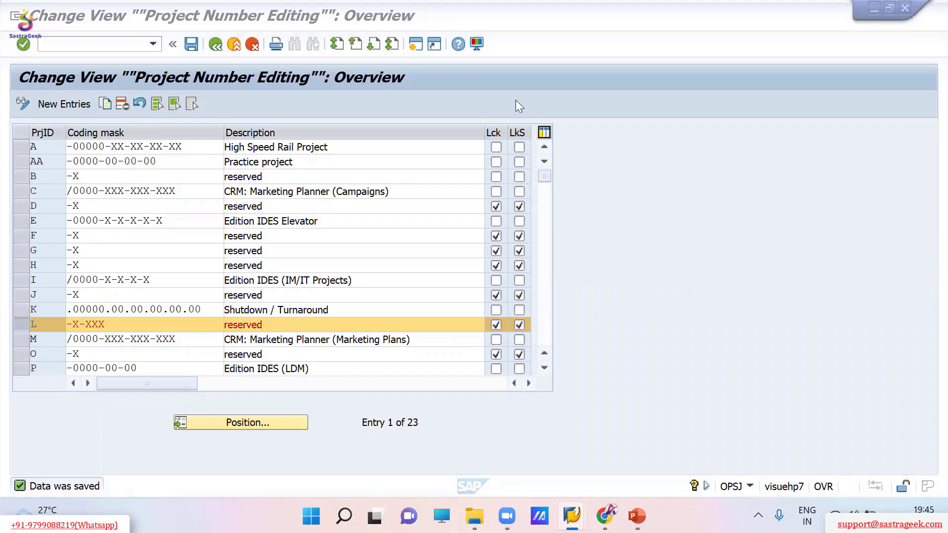
pyautogui.click(31, 325)
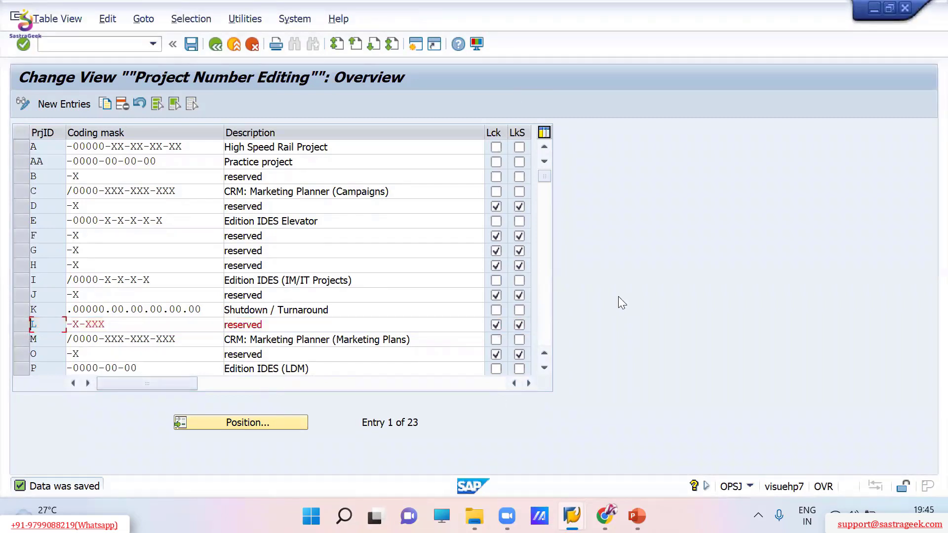
pyautogui.press('F10')
pyautogui.click(336, 54)
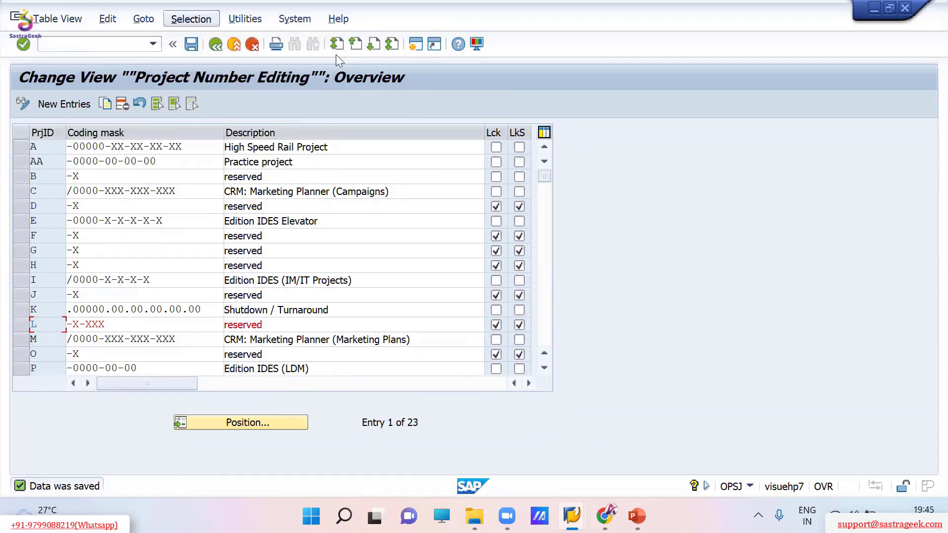
pyautogui.click(215, 43)
pyautogui.click(318, 281)
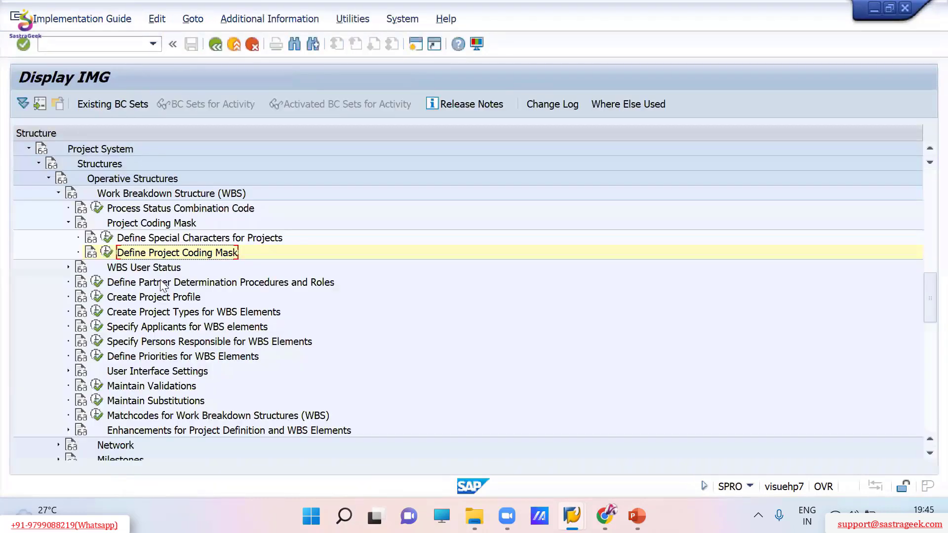
# Open the activity Define Partner Determination Procedures and Partner Roles for work breakdown structures
pyautogui.click(97, 284)
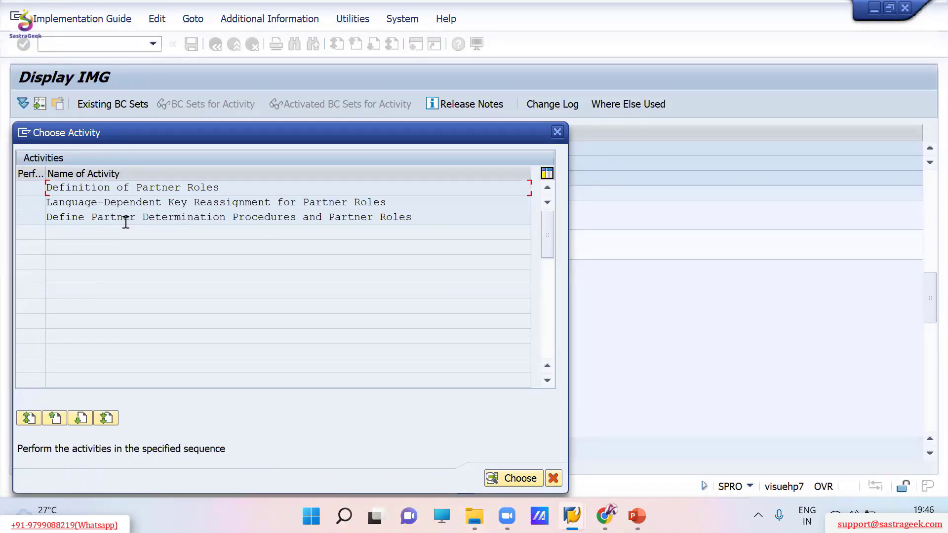
pyautogui.hotkey('alt', 'Tab')
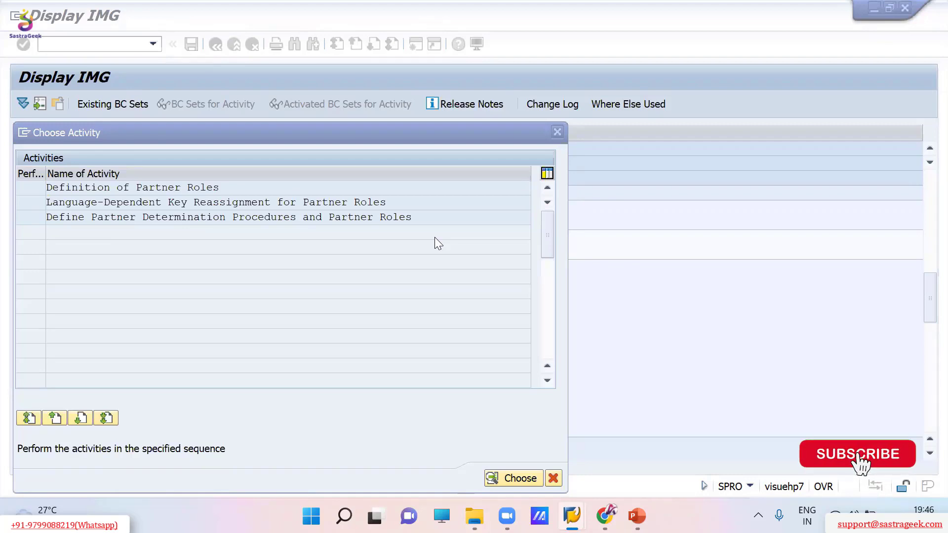
pyautogui.doubleClick(55, 217)
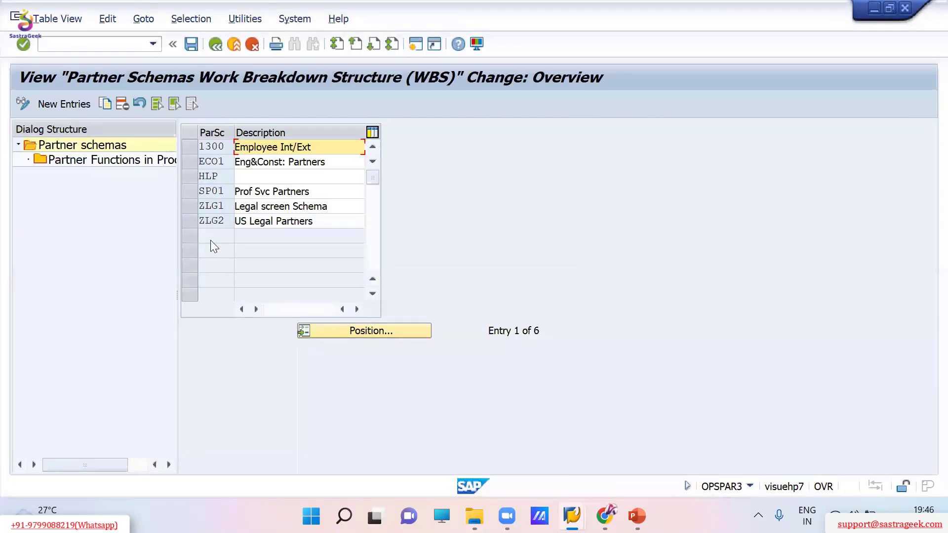
# Examine the partner functions assigned to partner schema 1300, Employee Int/Ext
pyautogui.click(195, 146)
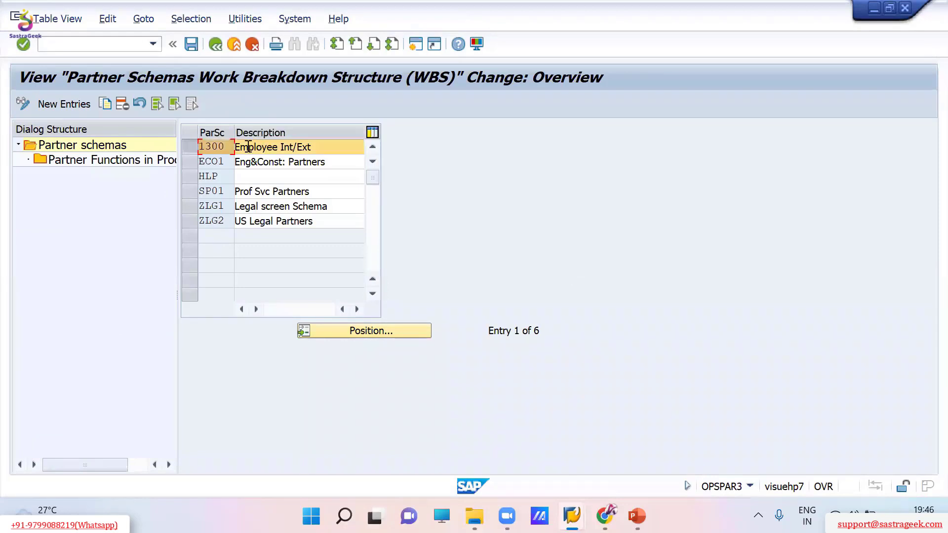
pyautogui.doubleClick(82, 161)
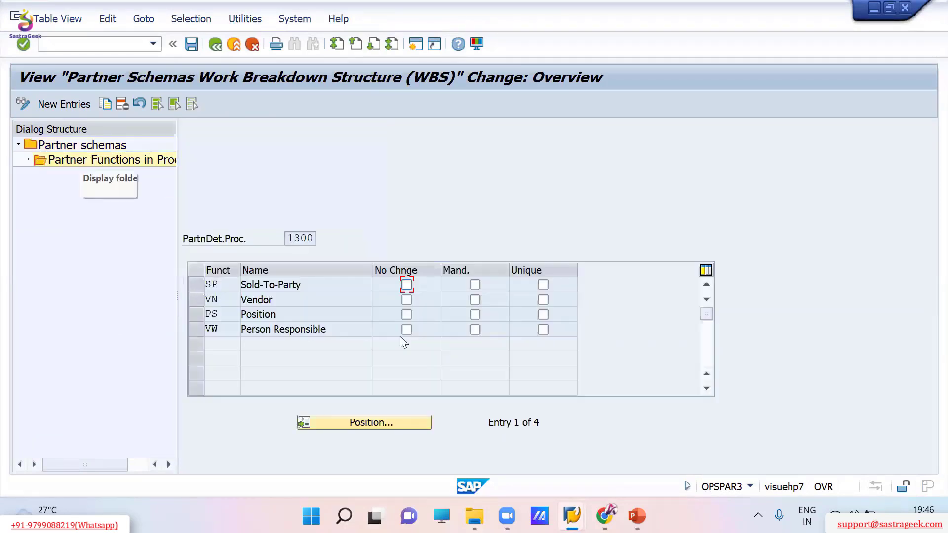
pyautogui.click(215, 45)
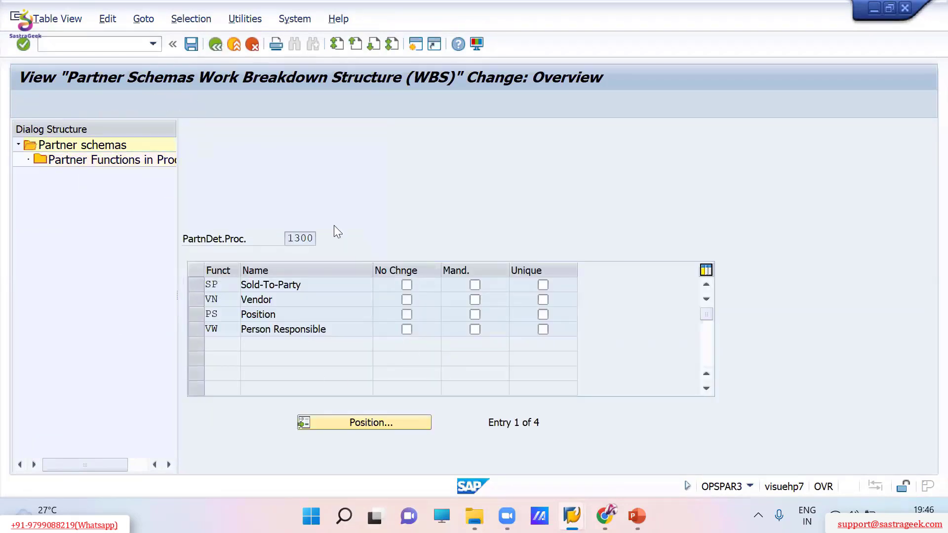
pyautogui.moveTo(227, 145); pyautogui.dragTo(202, 147)
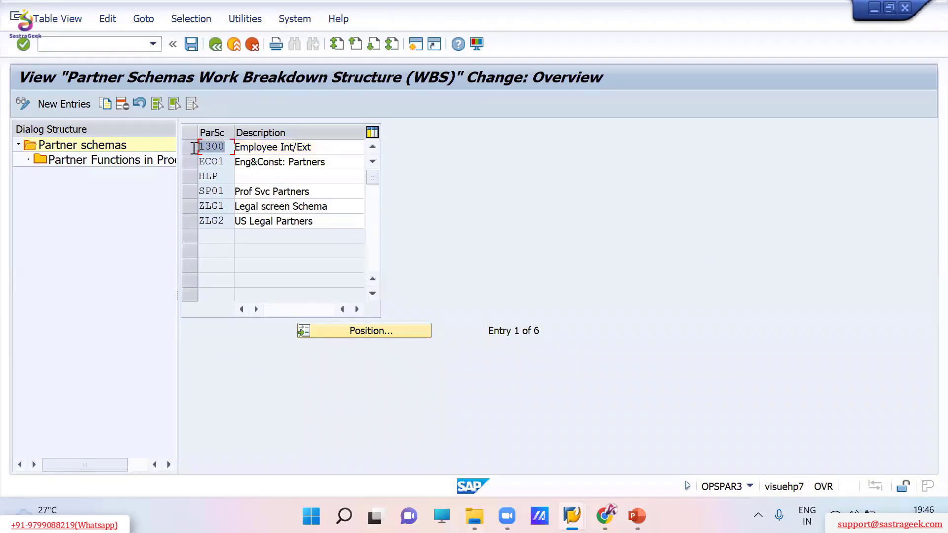
pyautogui.click(193, 148)
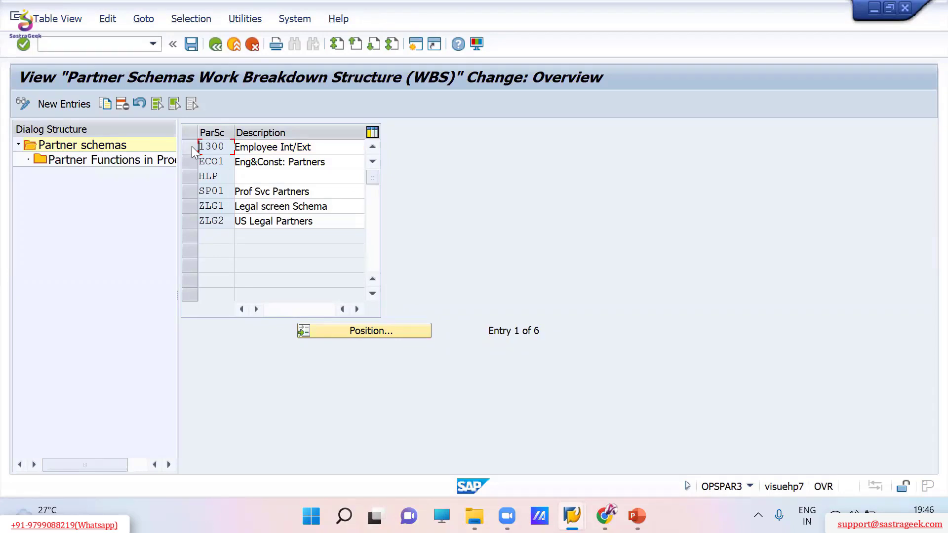
pyautogui.click(191, 149)
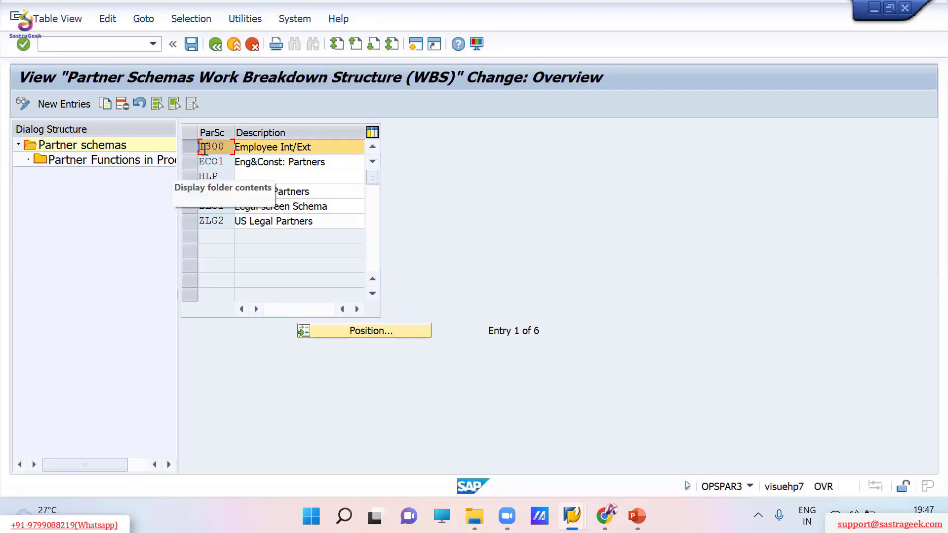
pyautogui.click(89, 161)
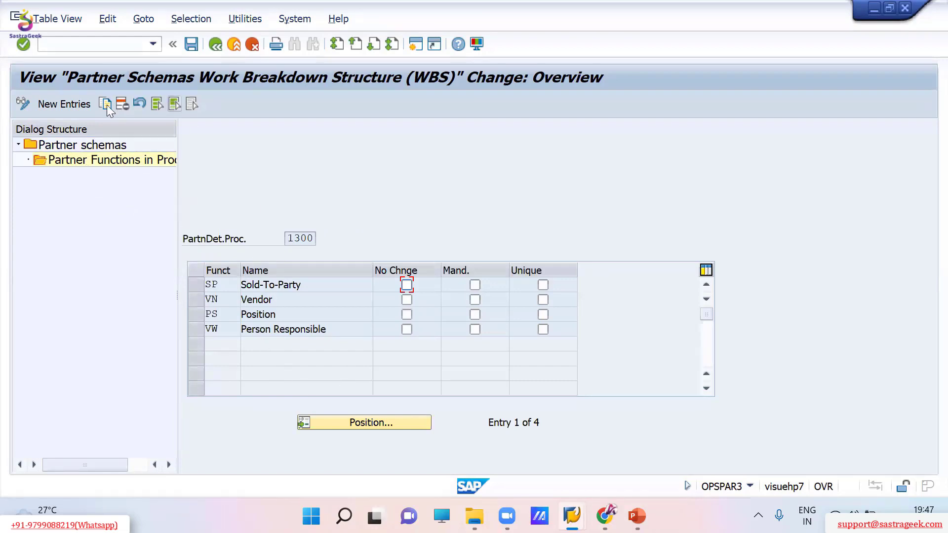
# Start a new partner function entry for schema 1300 and examine the selectable functions, including Project Manager, Project Controller and Change Approver
pyautogui.click(48, 103)
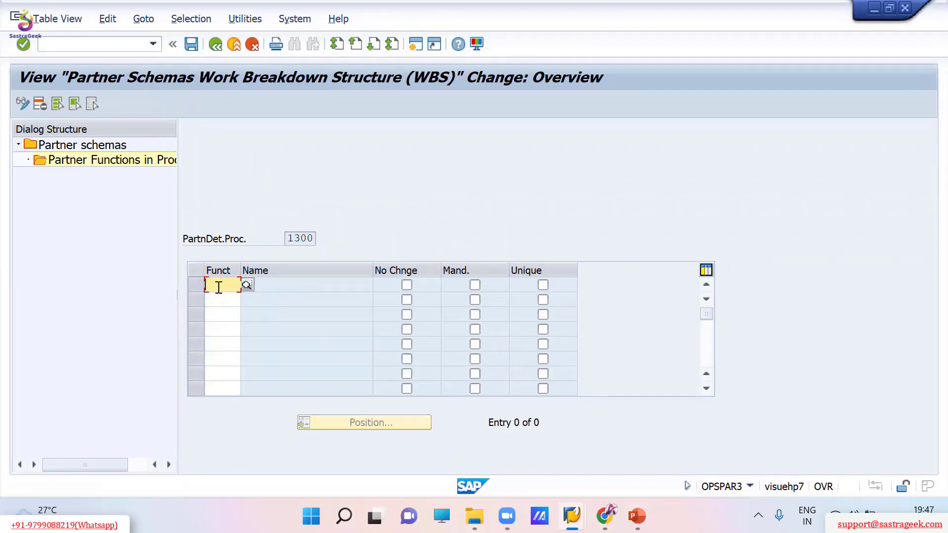
pyautogui.click(246, 285)
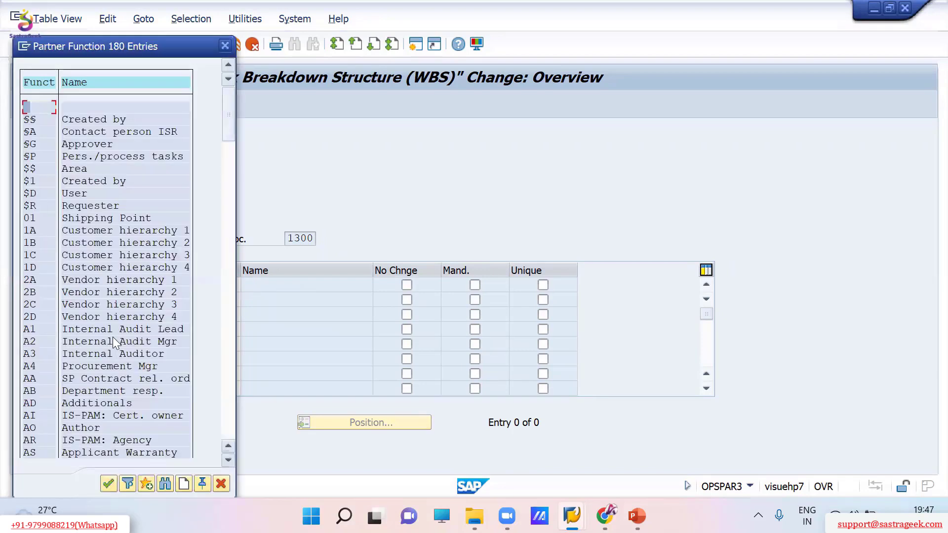
pyautogui.scroll(-2, 89, 286)
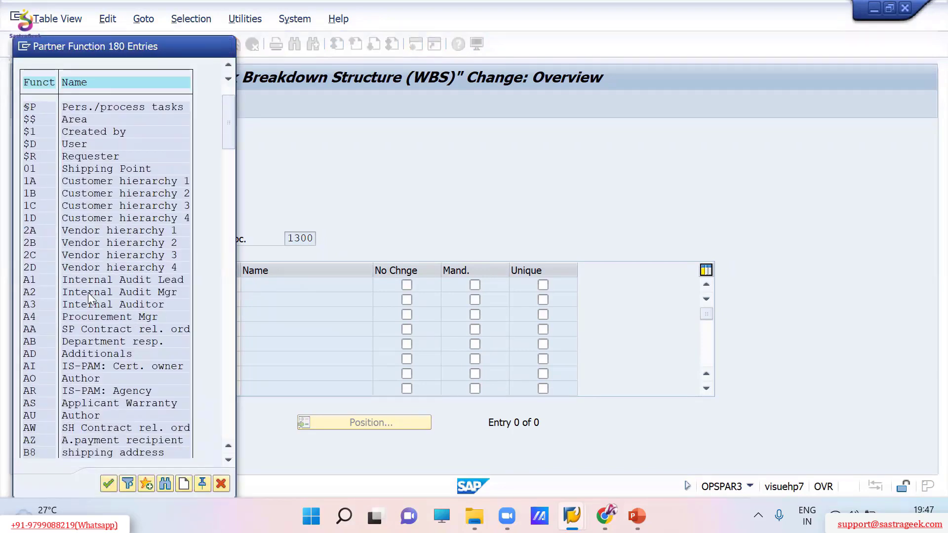
pyautogui.scroll(-2, 90, 298)
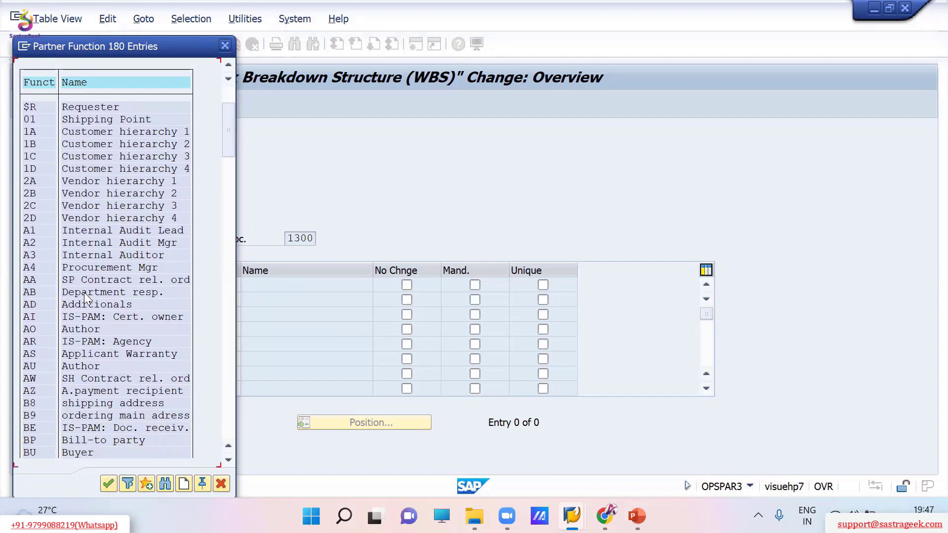
pyautogui.click(228, 413)
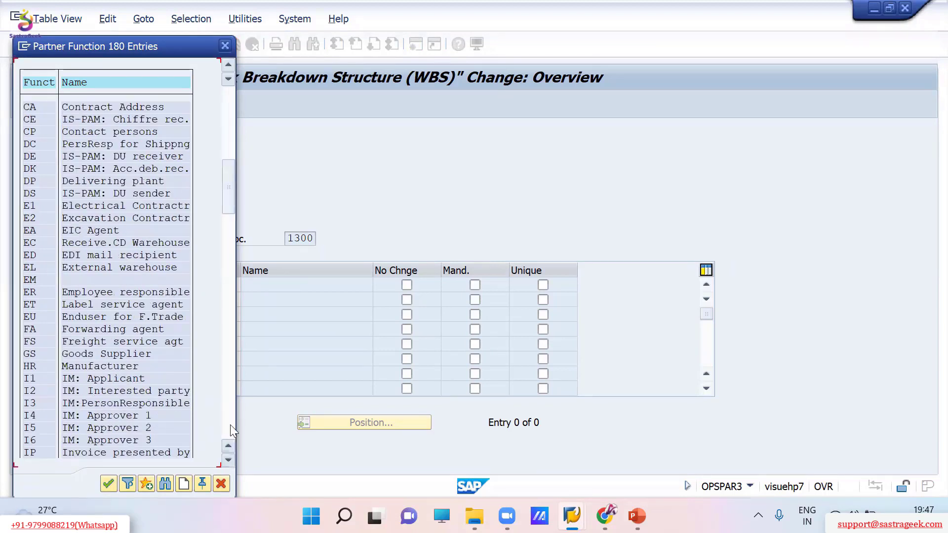
pyautogui.click(101, 378)
pyautogui.press('Up')
pyautogui.press('Up')
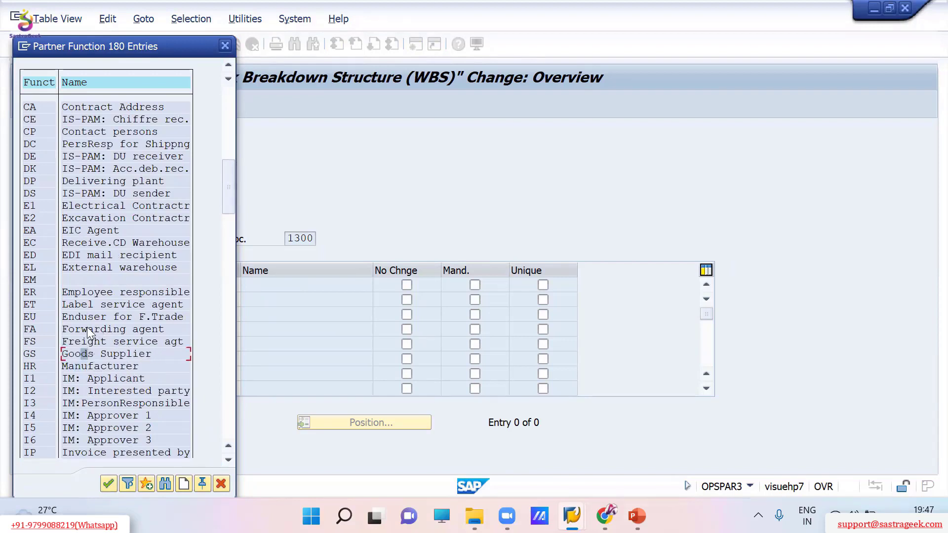
pyautogui.moveTo(84, 328); pyautogui.dragTo(154, 337)
pyautogui.press('Escape')
pyautogui.scroll(-10, 153, 336)
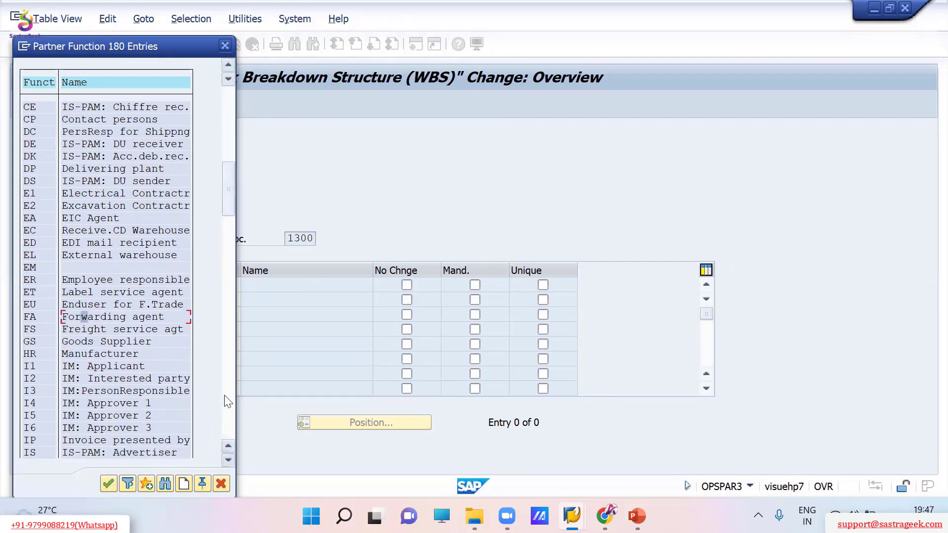
pyautogui.moveTo(87, 415); pyautogui.dragTo(160, 415)
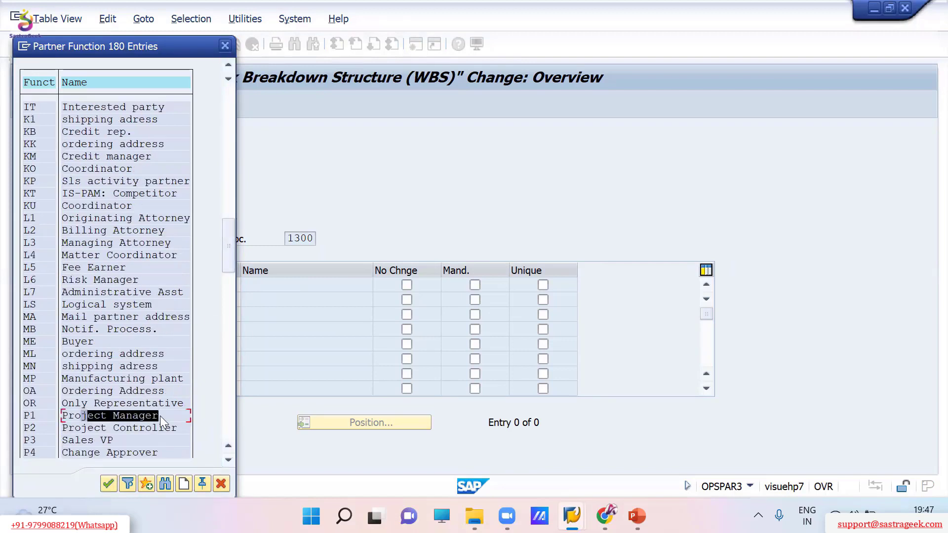
pyautogui.moveTo(101, 425); pyautogui.dragTo(177, 426)
pyautogui.moveTo(89, 452); pyautogui.dragTo(139, 455)
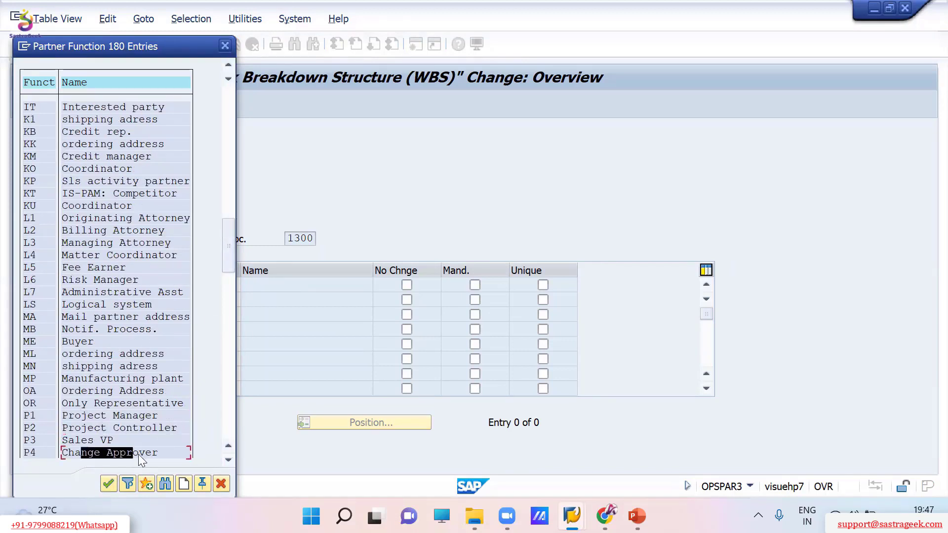
pyautogui.click(143, 454)
pyautogui.click(226, 48)
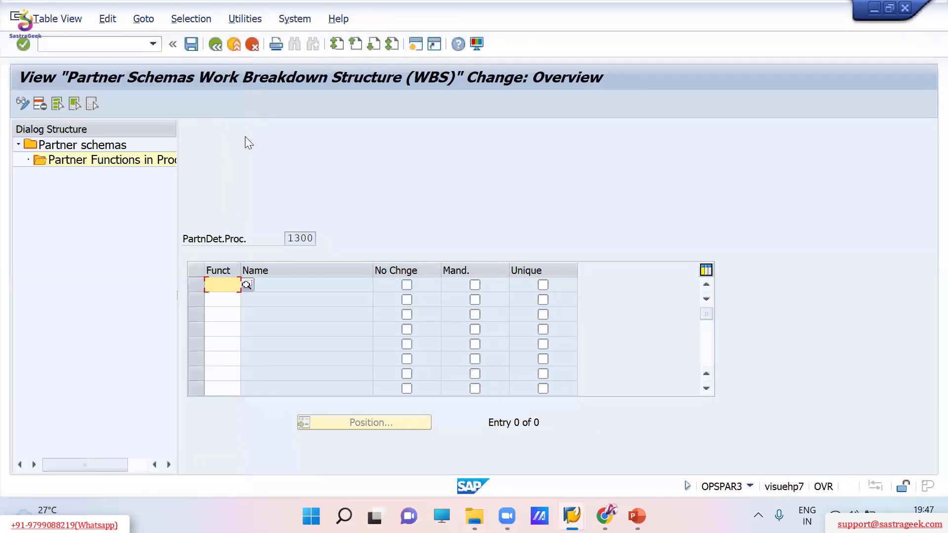
# Leave the partner schemas without adding a function and open the activity Definition of Partner Roles
pyautogui.click(253, 45)
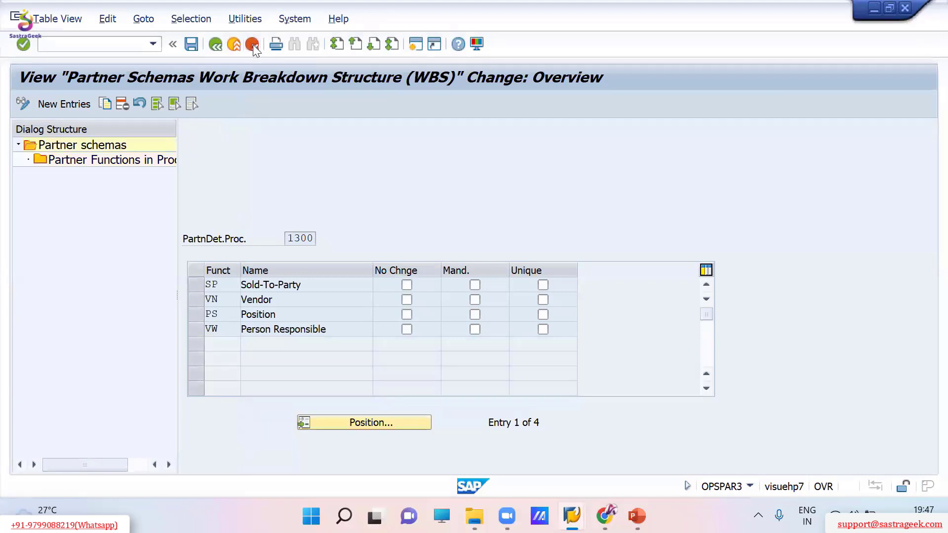
pyautogui.click(230, 45)
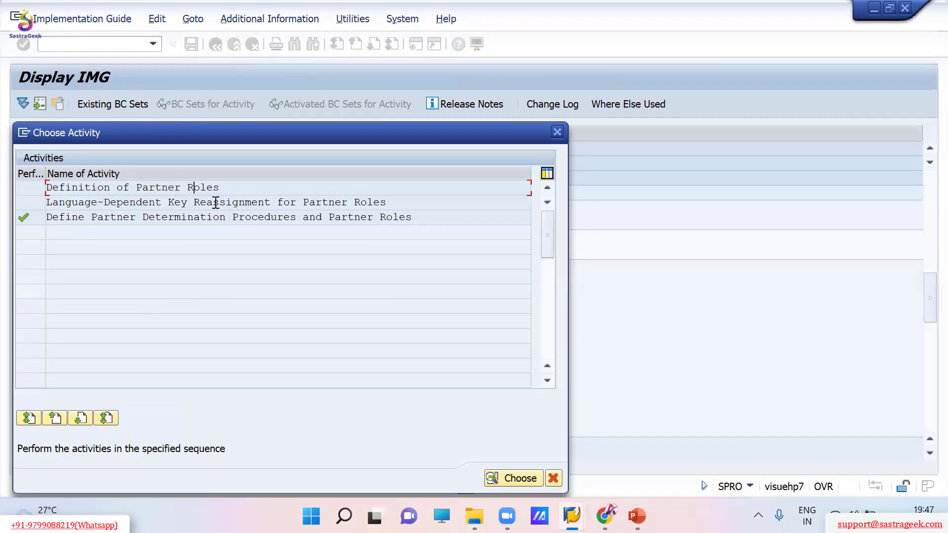
pyautogui.doubleClick(86, 189)
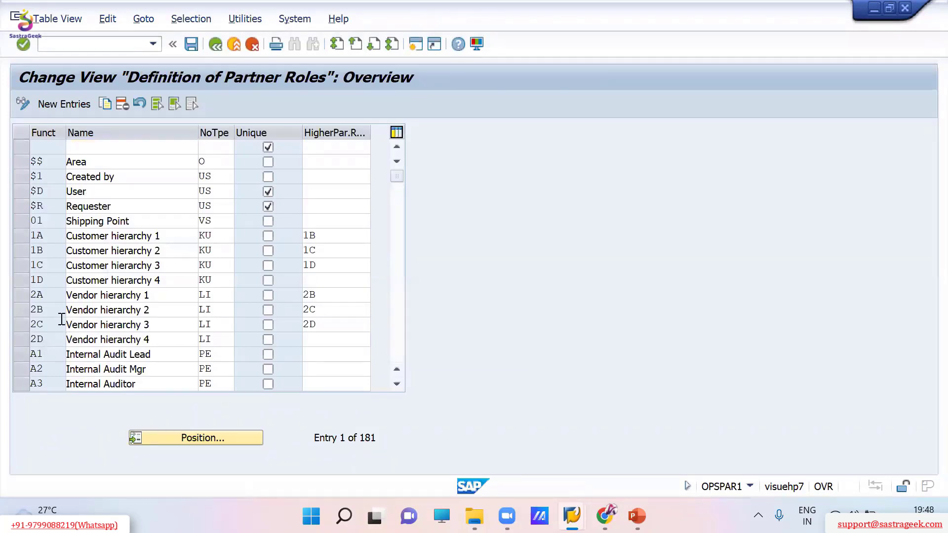
# Examine the defined partner roles, including the SH Contract rel. ord and Contact persons entries with their NoTpe and Unique settings
pyautogui.scroll(-4, 62, 317)
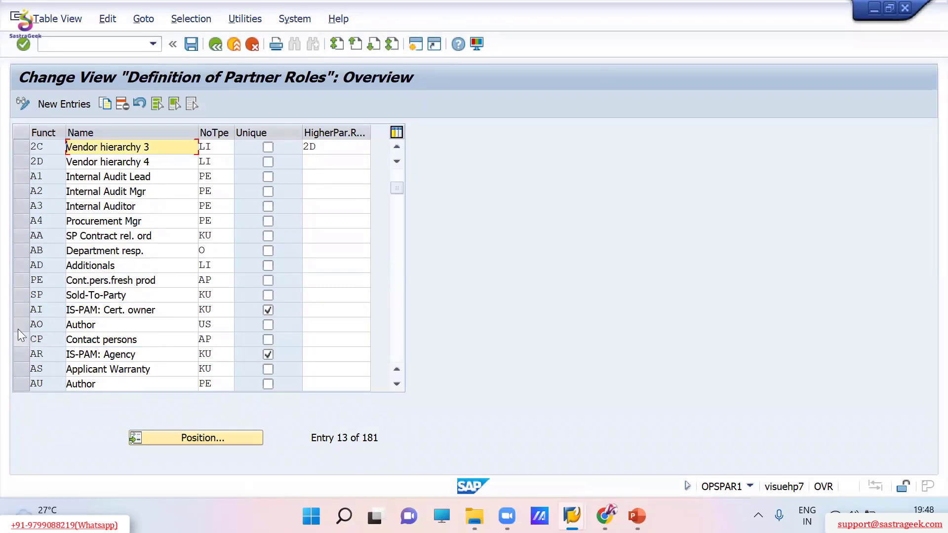
pyautogui.scroll(-1, 16, 331)
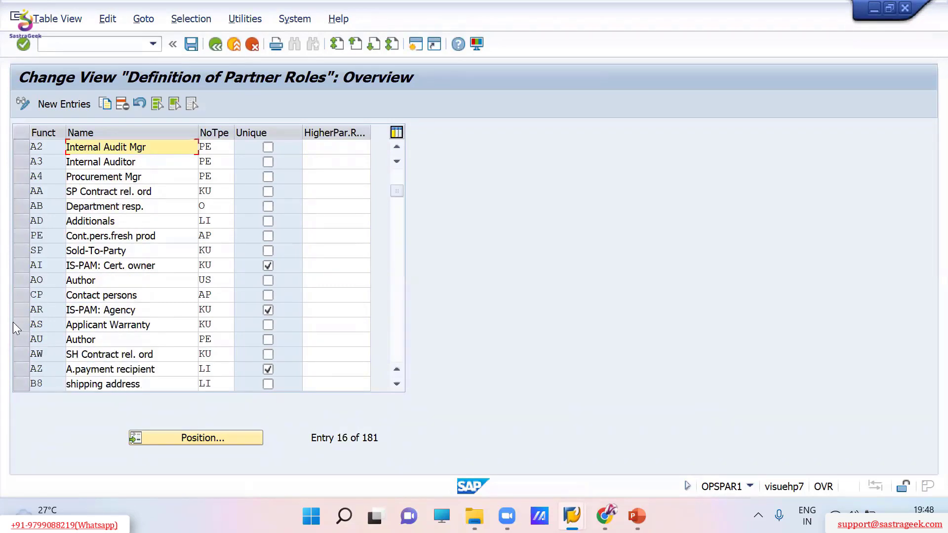
pyautogui.scroll(-1, 15, 326)
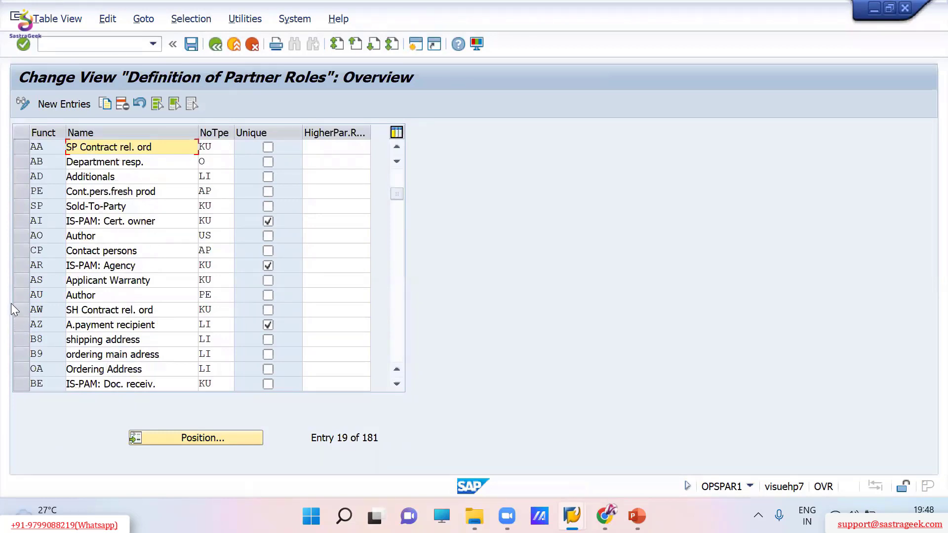
pyautogui.click(17, 307)
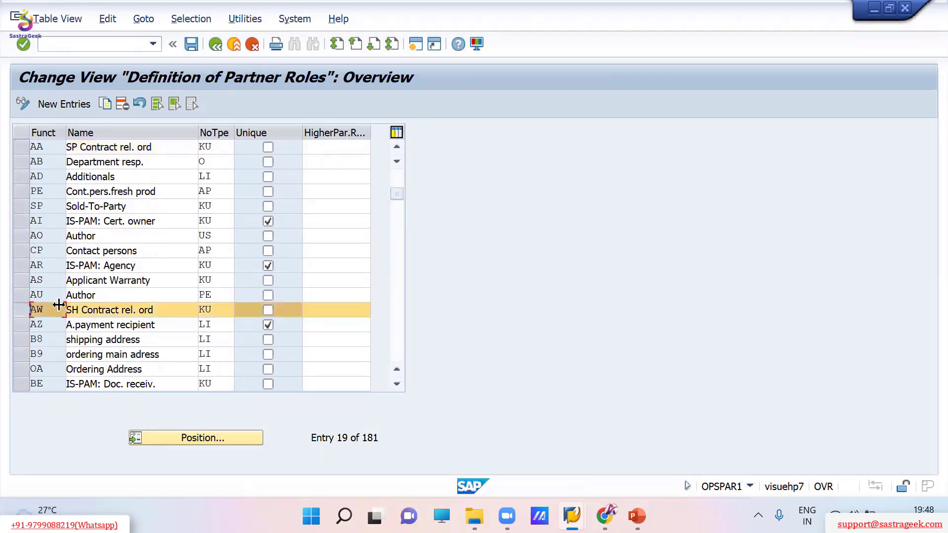
pyautogui.click(105, 310)
pyautogui.moveTo(165, 311); pyautogui.dragTo(64, 311)
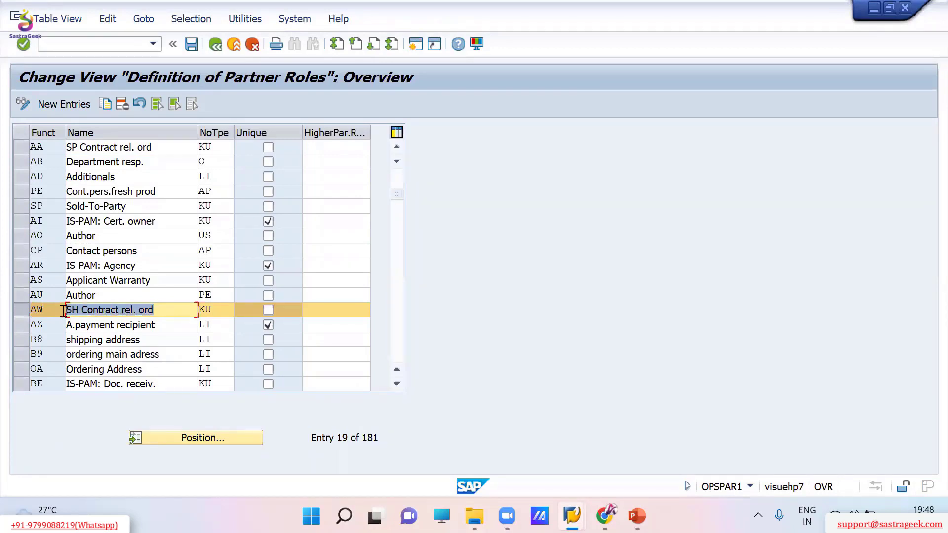
pyautogui.click(15, 307)
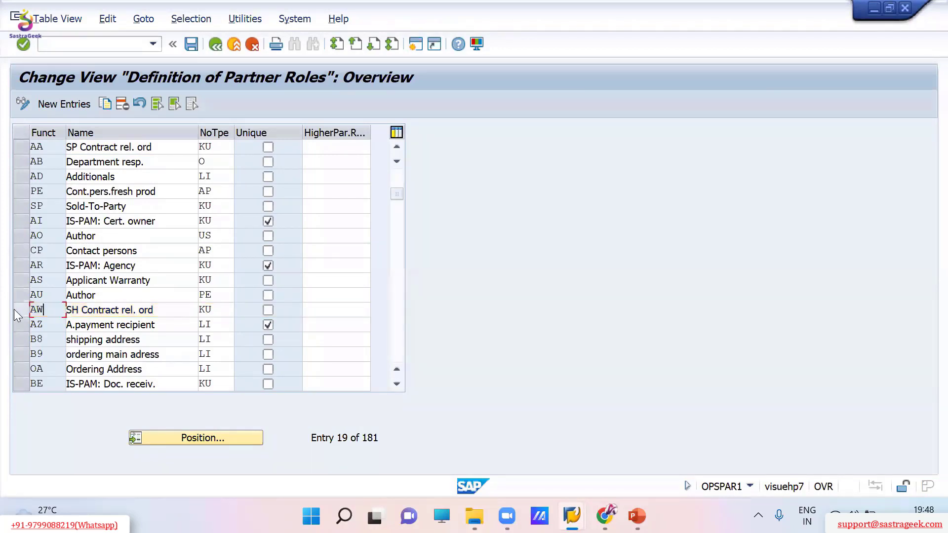
pyautogui.click(17, 250)
pyautogui.click(217, 251)
pyautogui.click(240, 250)
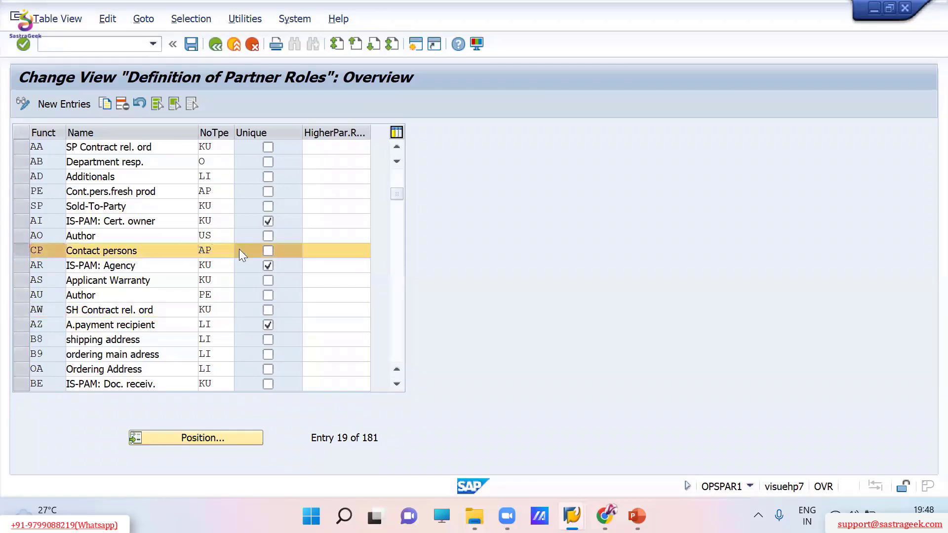
# Examine the selectable partner number types for the Contact persons role, from Work center to Plant, and choose AP
pyautogui.moveTo(186, 165); pyautogui.dragTo(519, 195)
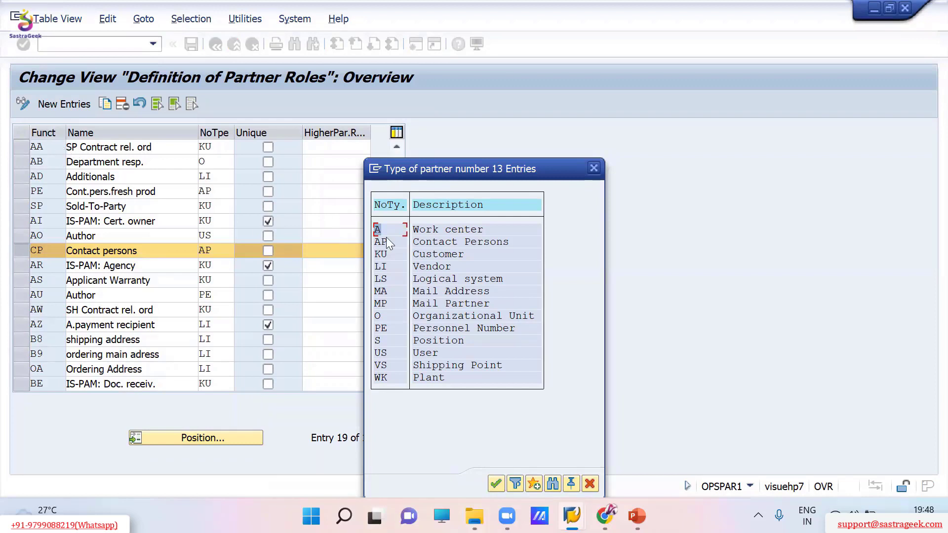
pyautogui.click(427, 231)
pyautogui.click(420, 241)
pyautogui.click(426, 254)
pyautogui.moveTo(415, 267); pyautogui.dragTo(482, 267)
pyautogui.moveTo(425, 279); pyautogui.dragTo(522, 280)
pyautogui.moveTo(432, 286); pyautogui.dragTo(478, 291)
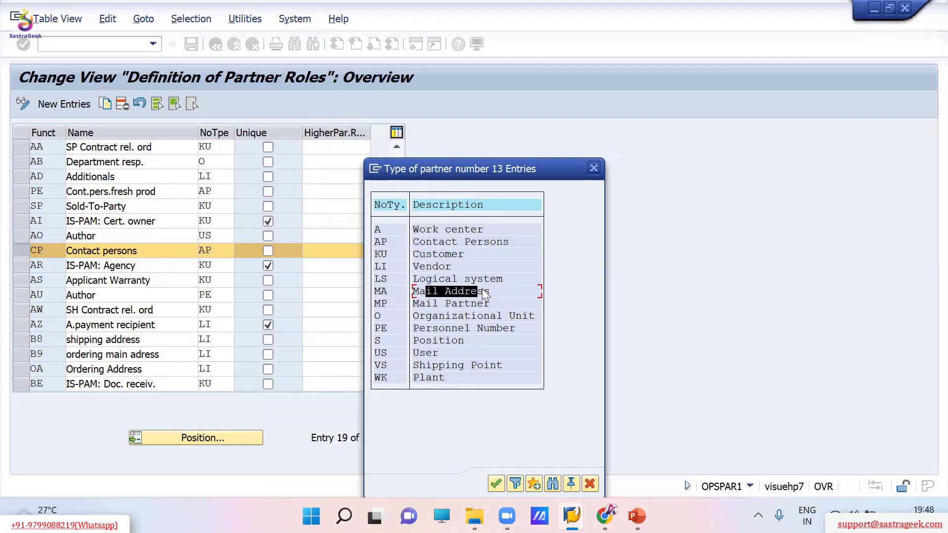
pyautogui.moveTo(419, 304); pyautogui.dragTo(494, 302)
pyautogui.click(495, 303)
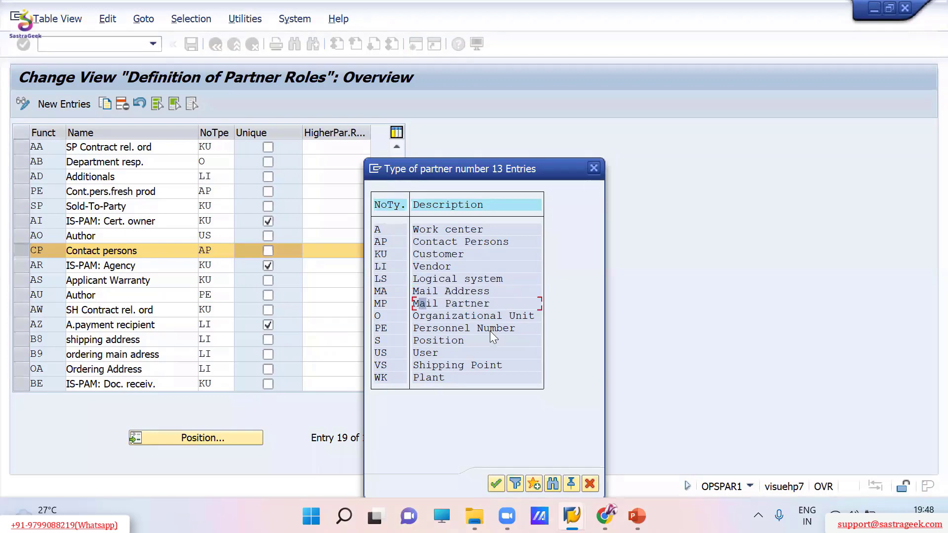
pyautogui.moveTo(426, 316); pyautogui.dragTo(517, 326)
pyautogui.moveTo(418, 342); pyautogui.dragTo(469, 345)
pyautogui.click(428, 378)
pyautogui.click(426, 242)
pyautogui.doubleClick(425, 243)
# Run transaction XD03 in a new session and display the general data of a Frankfurt customer chosen from the unrestricted customer search
pyautogui.click(105, 46)
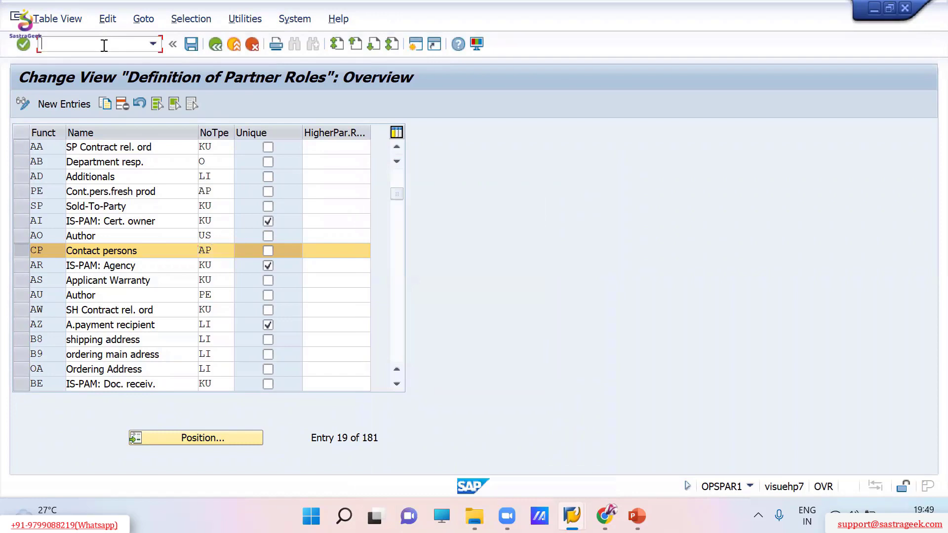
pyautogui.write('/oxd03')
pyautogui.press('Return')
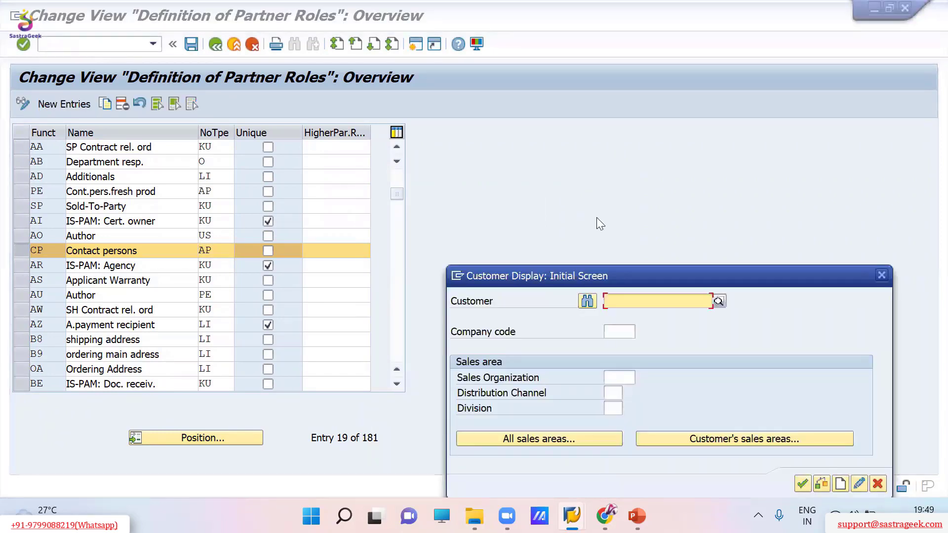
pyautogui.click(719, 301)
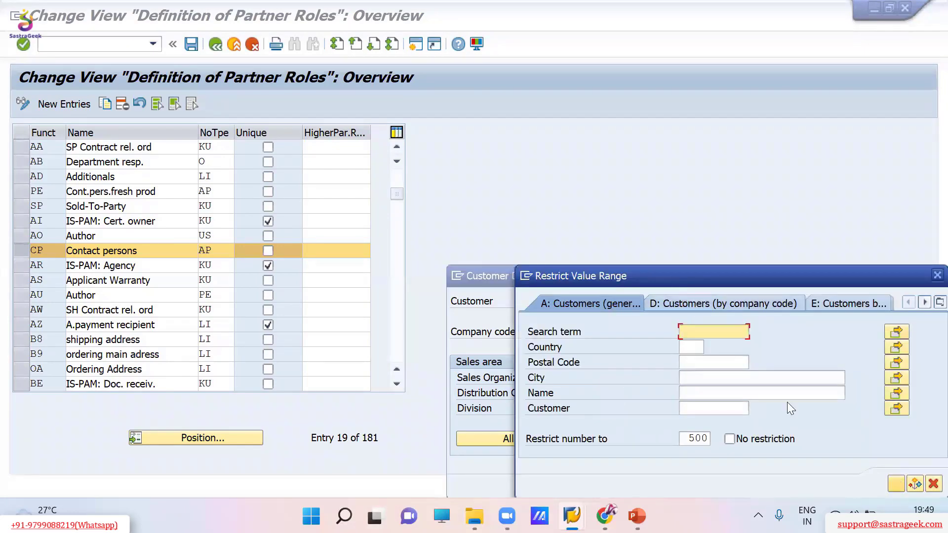
pyautogui.press('Return')
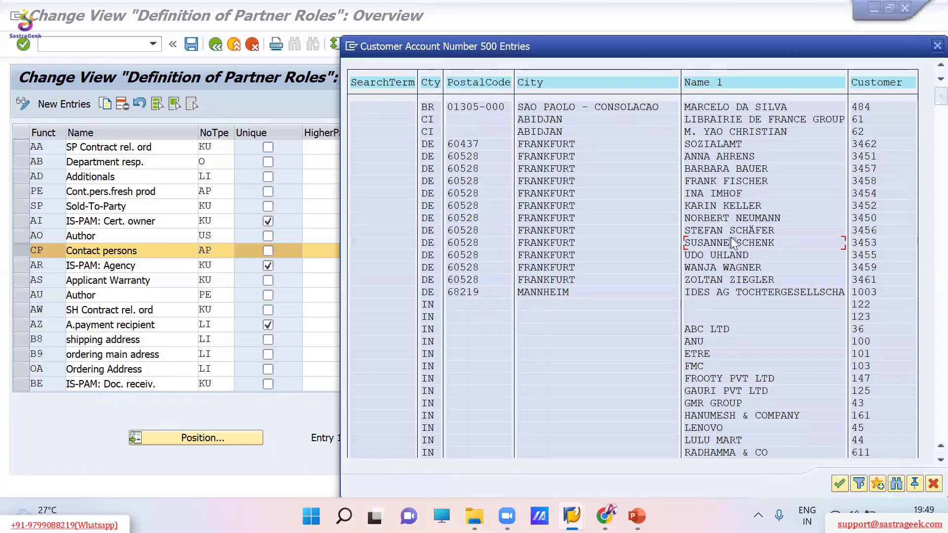
pyautogui.doubleClick(731, 238)
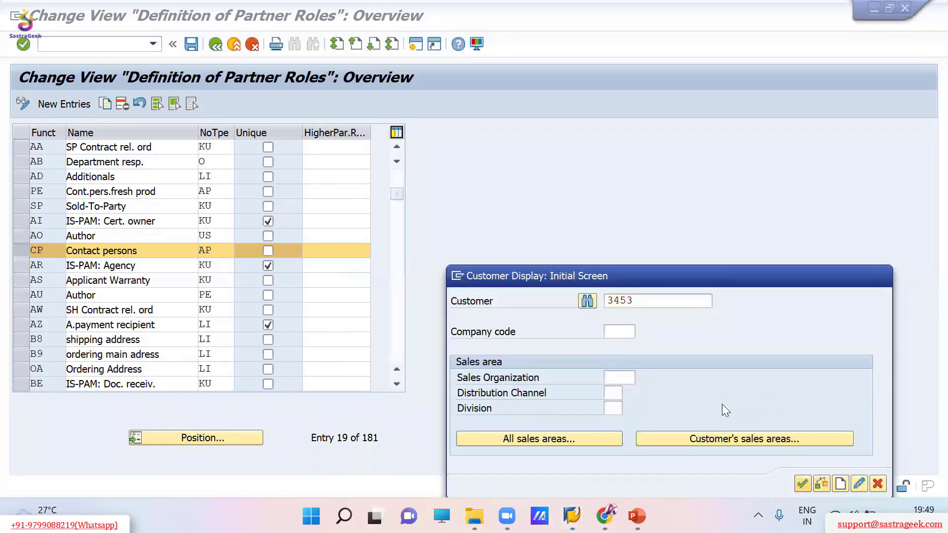
pyautogui.press('Return')
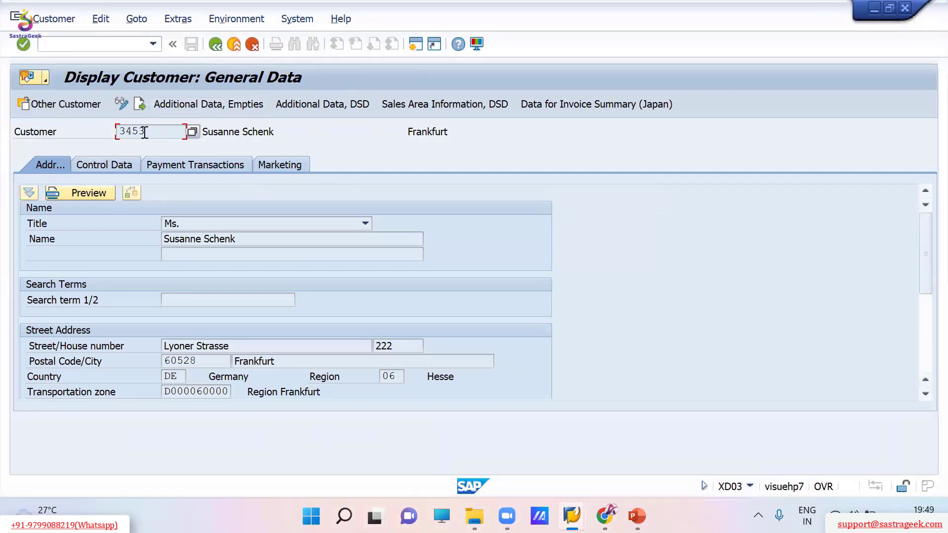
# Run transaction SE16N in a new session and load table KNVK, Customer Master Contact Partner
pyautogui.click(94, 44)
pyautogui.write('/nse16n')
pyautogui.press('Return')
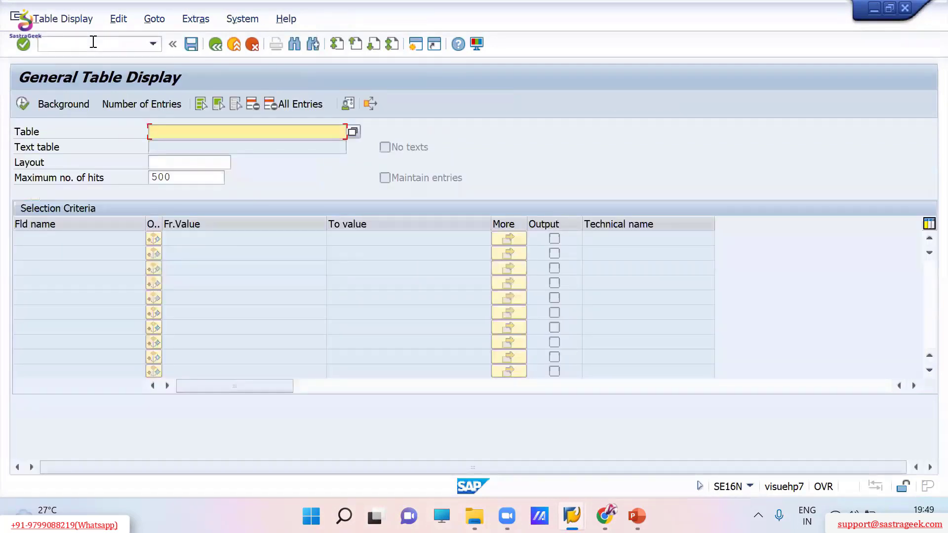
pyautogui.write('v')
pyautogui.press('BackSpace')
pyautogui.write('kna')
pyautogui.press('BackSpace')
pyautogui.press('Return')
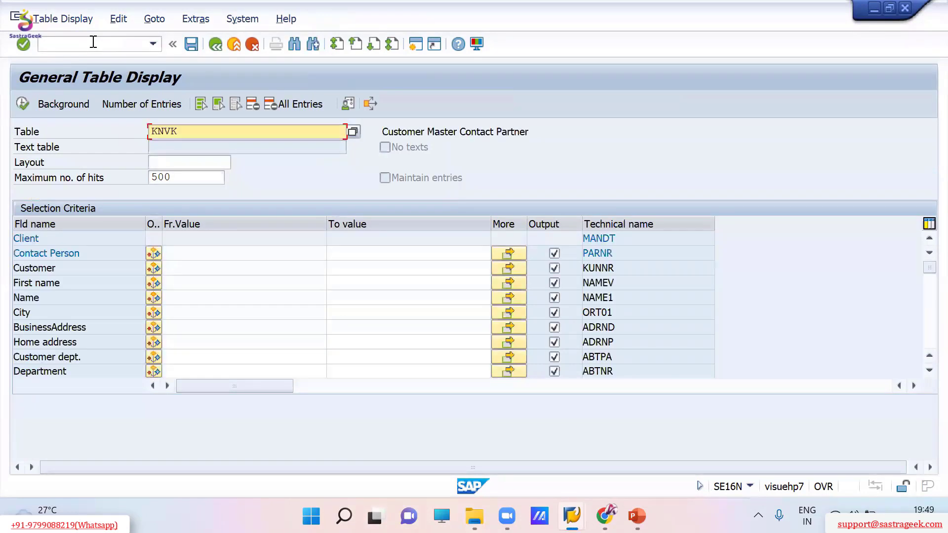
# Try to list the KNVK entries filtered by the displayed customer's number, and clear that filter
pyautogui.click(187, 274)
pyautogui.write('3453')
pyautogui.click(25, 100)
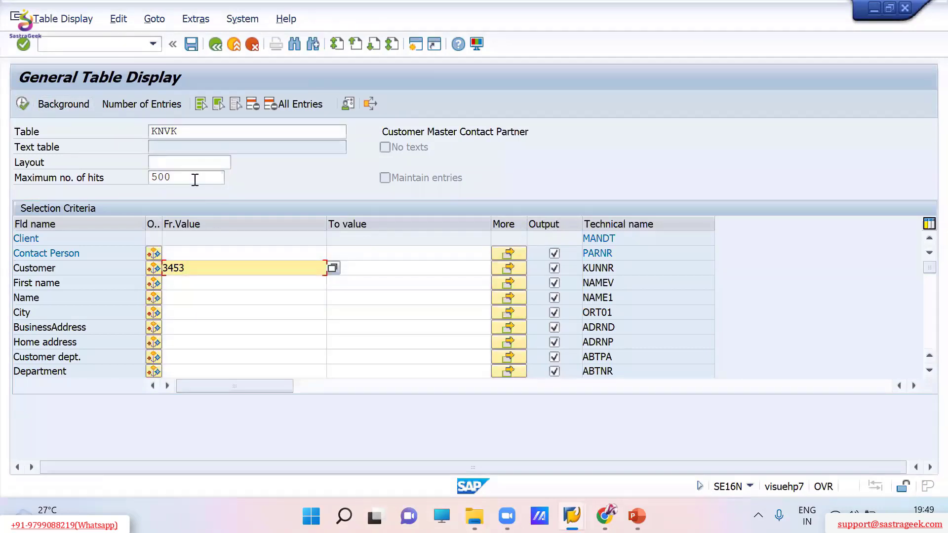
pyautogui.press('BackSpace')
pyautogui.press('BackSpace')
pyautogui.press('BackSpace')
pyautogui.press('BackSpace')
# List the KNVK entries without a customer filter and display the customer Hitech AG in a new XD03 session
pyautogui.click(23, 101)
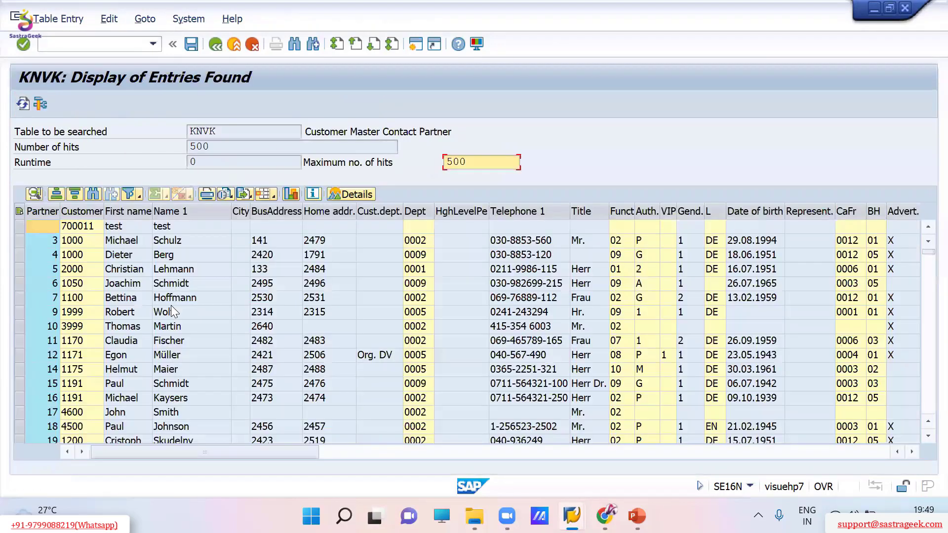
pyautogui.click(73, 356)
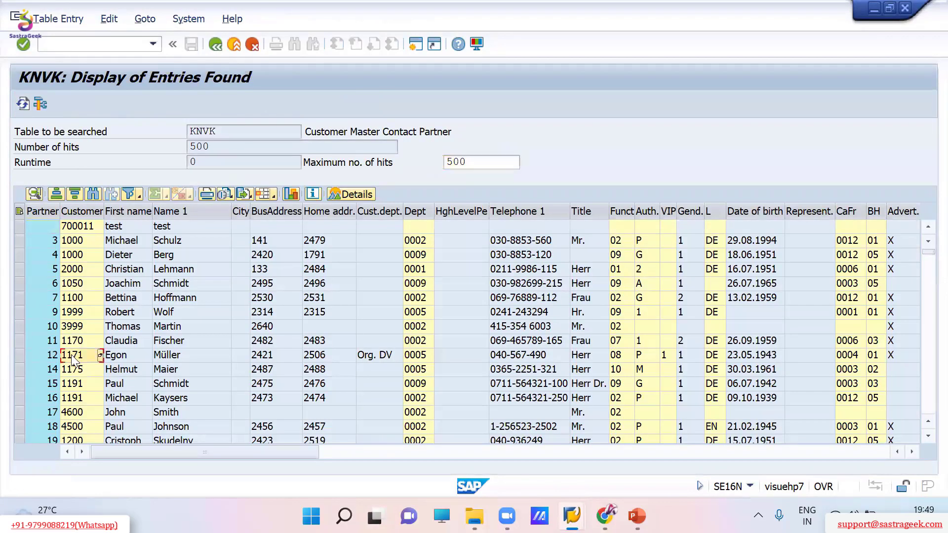
pyautogui.click(106, 45)
pyautogui.write('/nxd03')
pyautogui.press('Return')
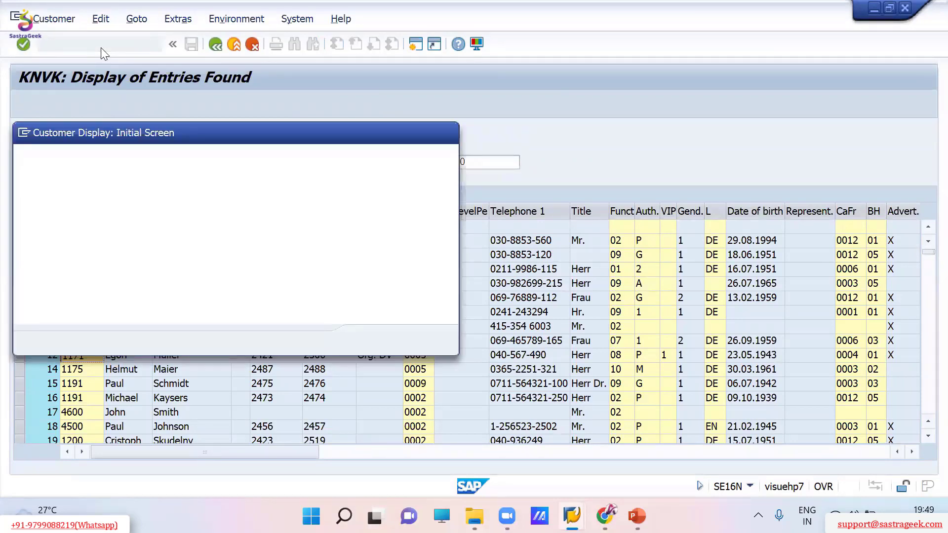
pyautogui.press('Return')
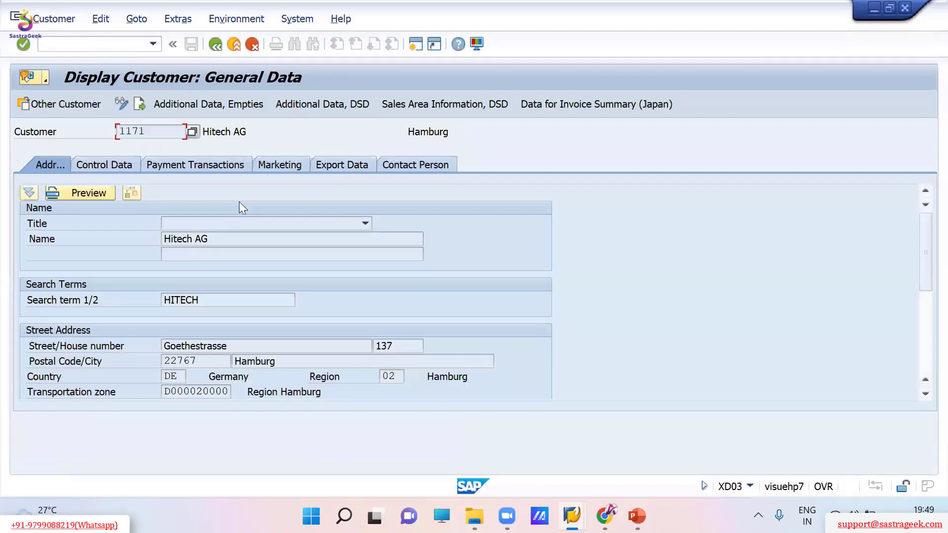
# Open the contact persons of the customer Hitech AG and examine the first entry
pyautogui.moveTo(153, 136); pyautogui.dragTo(114, 134)
pyautogui.click(117, 133)
pyautogui.click(412, 167)
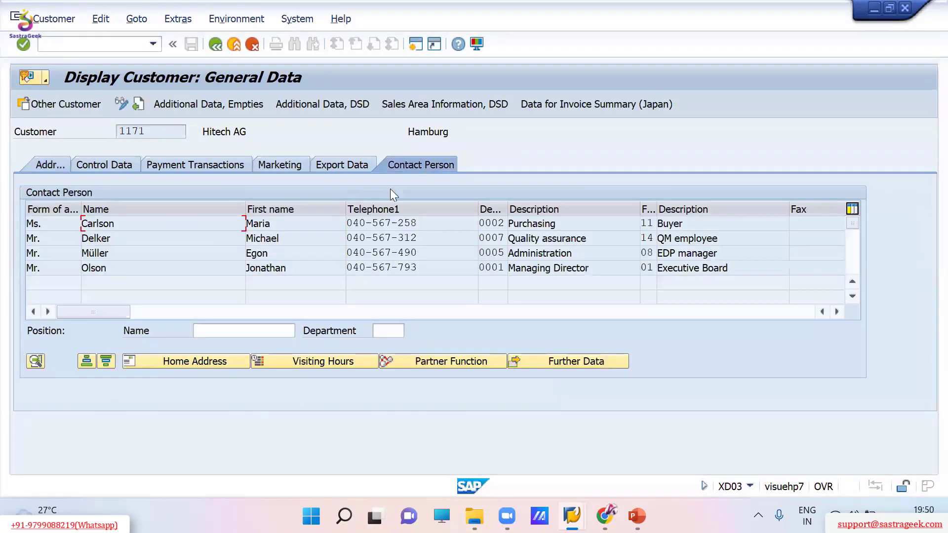
pyautogui.moveTo(121, 226); pyautogui.dragTo(69, 225)
pyautogui.click(112, 226)
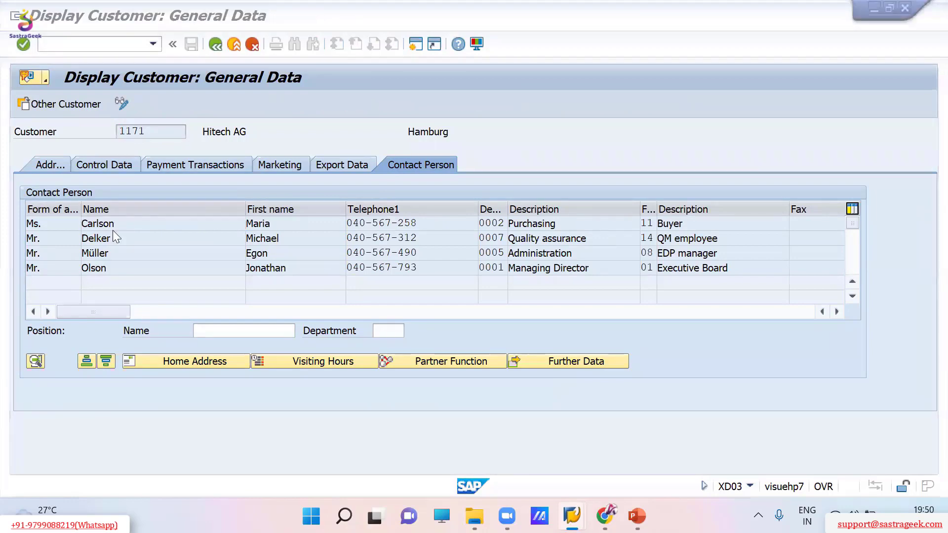
# Return to the partner roles session and review the Contact Persons number type AP for the Contact persons role
pyautogui.hotkey('alt', 'Tab')
pyautogui.hotkey('alt', 'Tab')
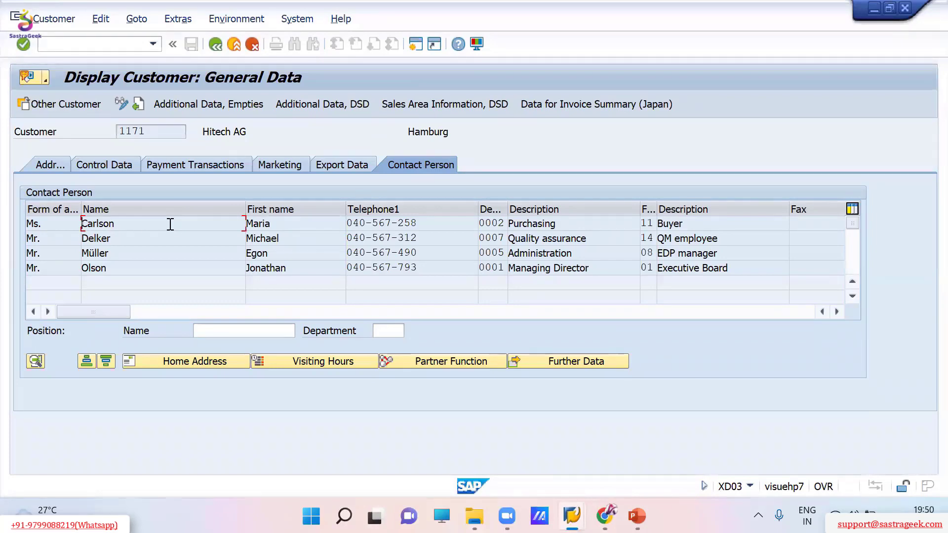
pyautogui.hotkey('alt', 'Tab')
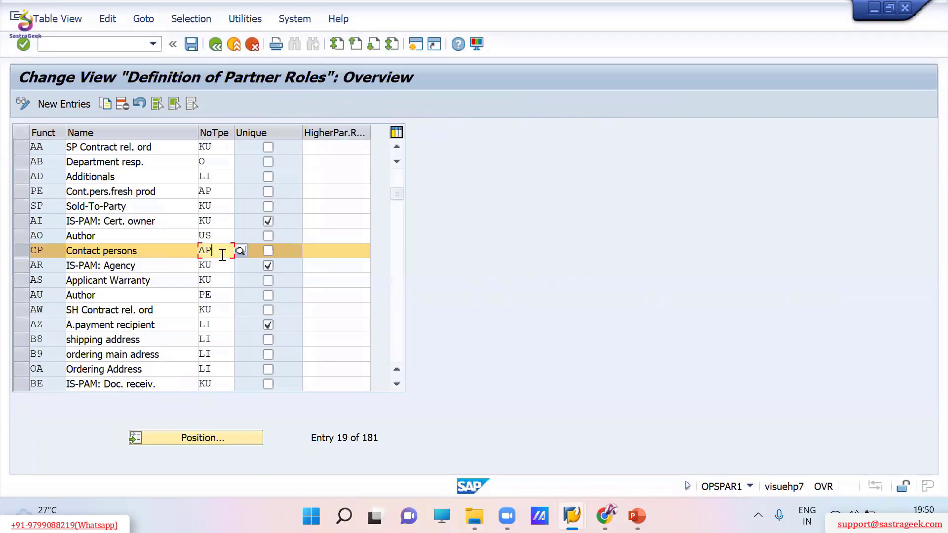
pyautogui.click(239, 250)
pyautogui.click(93, 242)
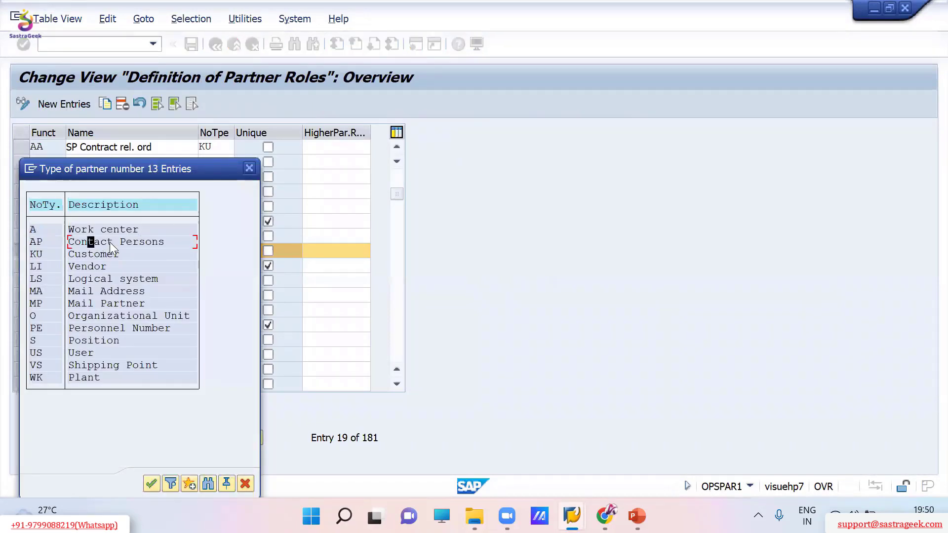
pyautogui.click(157, 244)
pyautogui.doubleClick(163, 242)
# Examine the selectable number types for the IS-PAM: Cert. owner role and close the list without choosing one
pyautogui.click(231, 221)
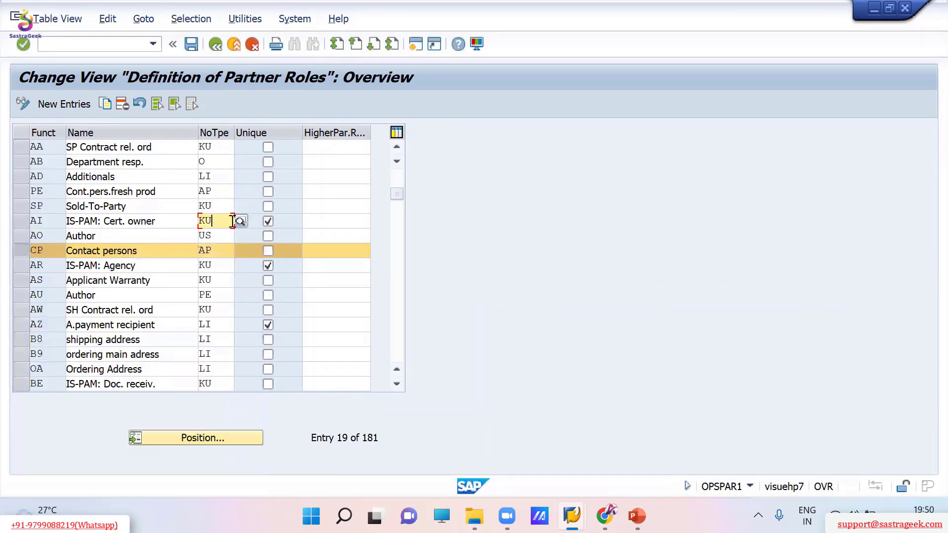
pyautogui.click(239, 222)
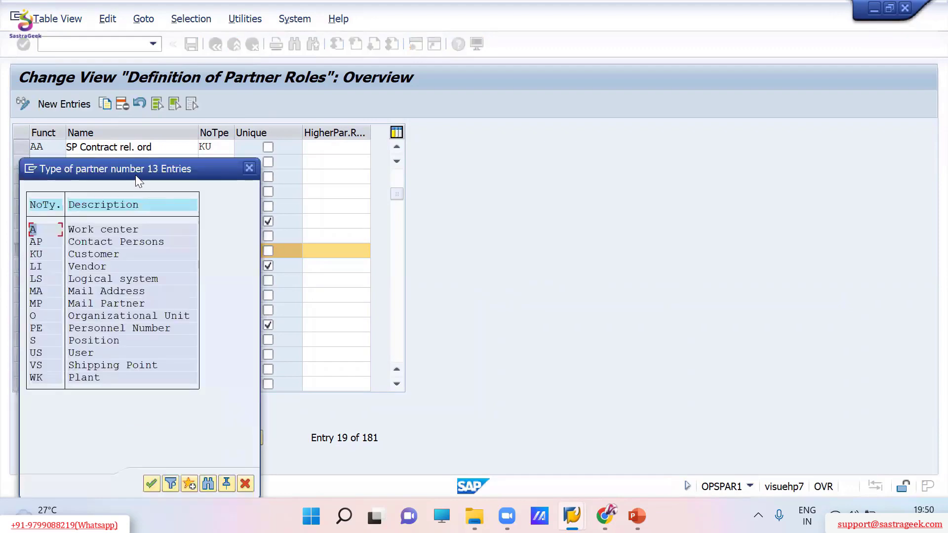
pyautogui.moveTo(135, 175); pyautogui.dragTo(561, 170)
pyautogui.moveTo(500, 224); pyautogui.dragTo(587, 224)
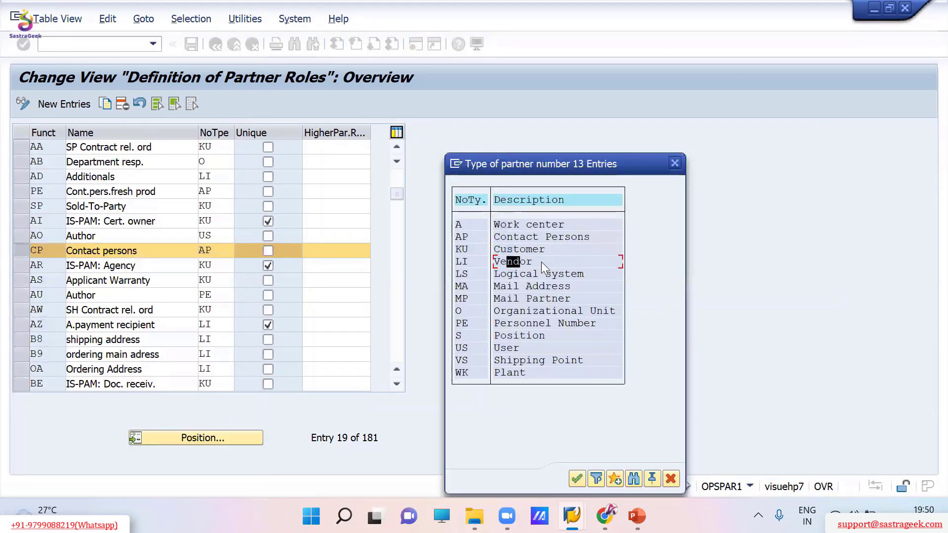
pyautogui.moveTo(542, 262); pyautogui.dragTo(542, 262)
pyautogui.press('Escape')
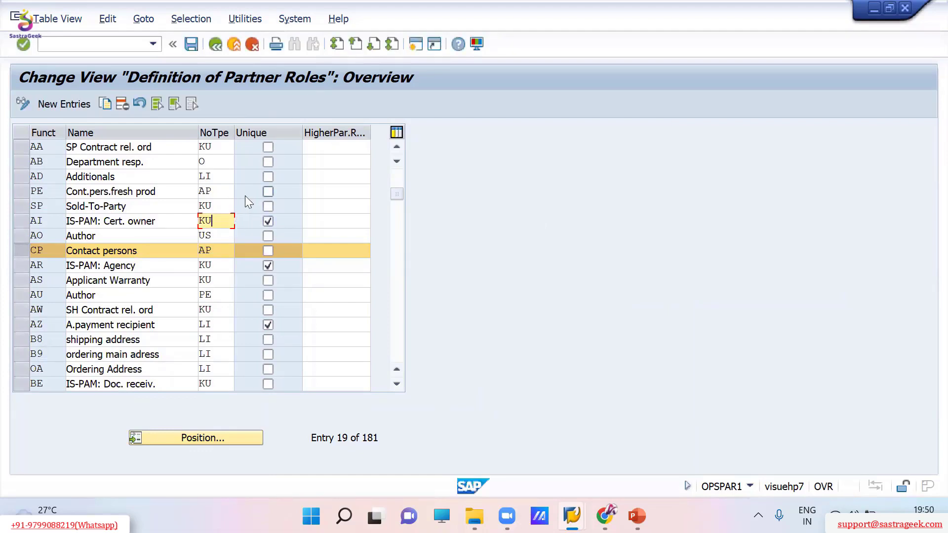
# Discard the partner role changes, look through further roles, and return to the Display IMG structure
pyautogui.click(253, 44)
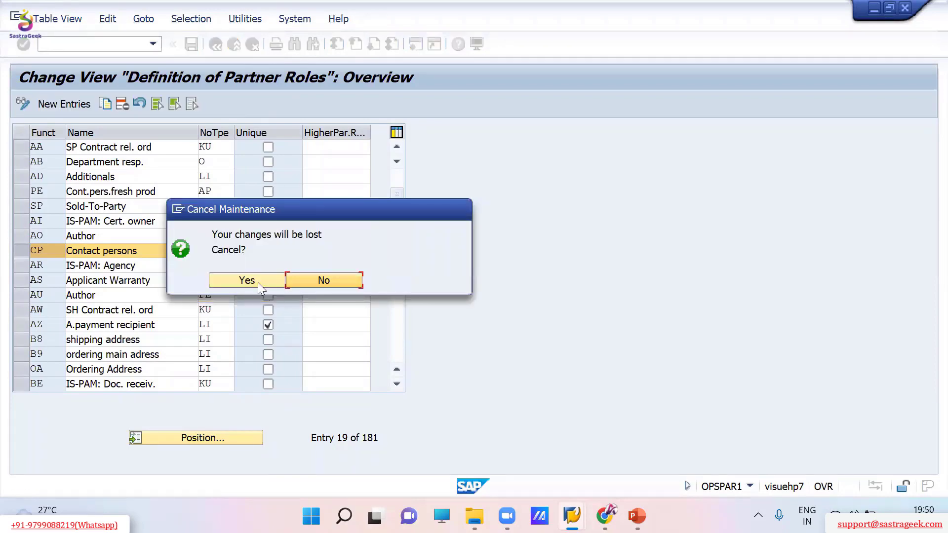
pyautogui.click(258, 282)
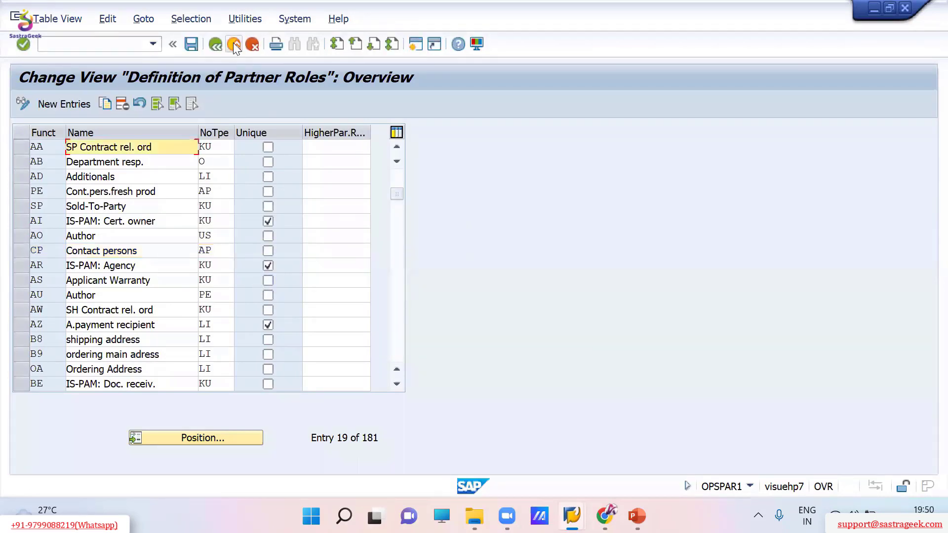
pyautogui.scroll(-1, 122, 316)
pyautogui.scroll(-4, 122, 317)
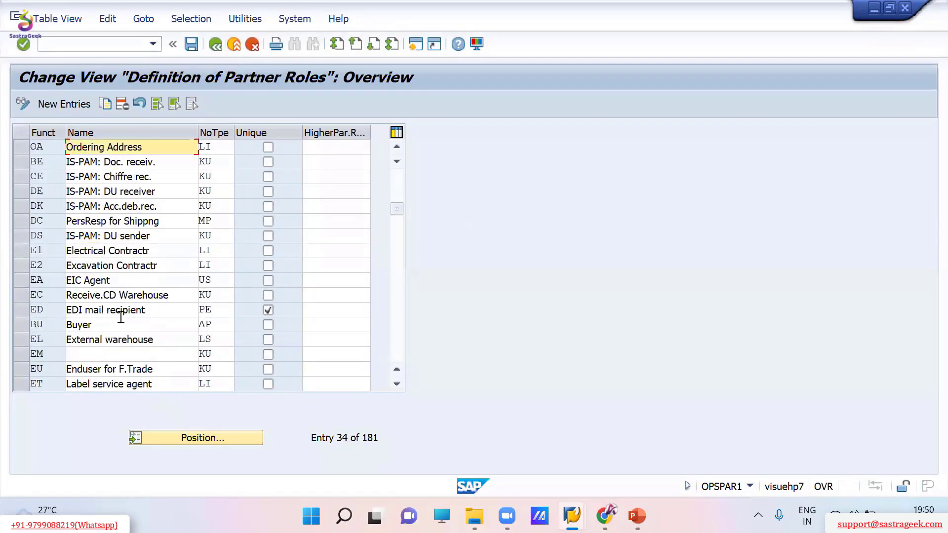
pyautogui.scroll(-2, 133, 308)
pyautogui.click(43, 339)
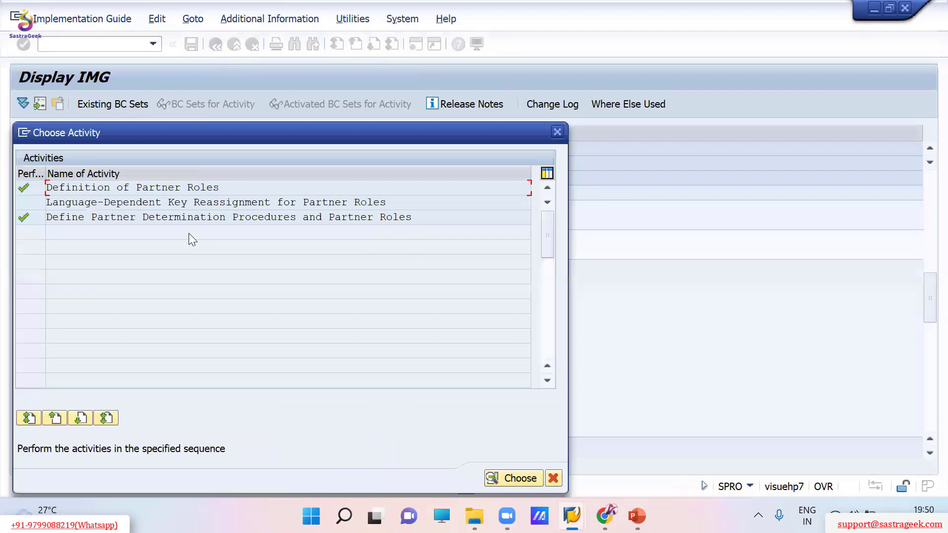
pyautogui.doubleClick(191, 207)
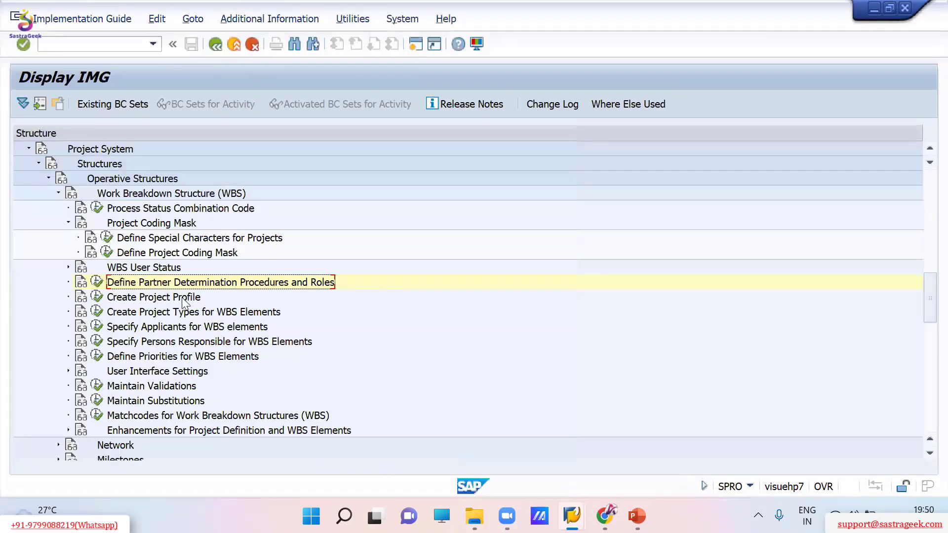
# Open Define Partner Determination Procedures and Partner Roles and examine each partner function assigned to schema 1300
pyautogui.click(96, 282)
pyautogui.doubleClick(118, 220)
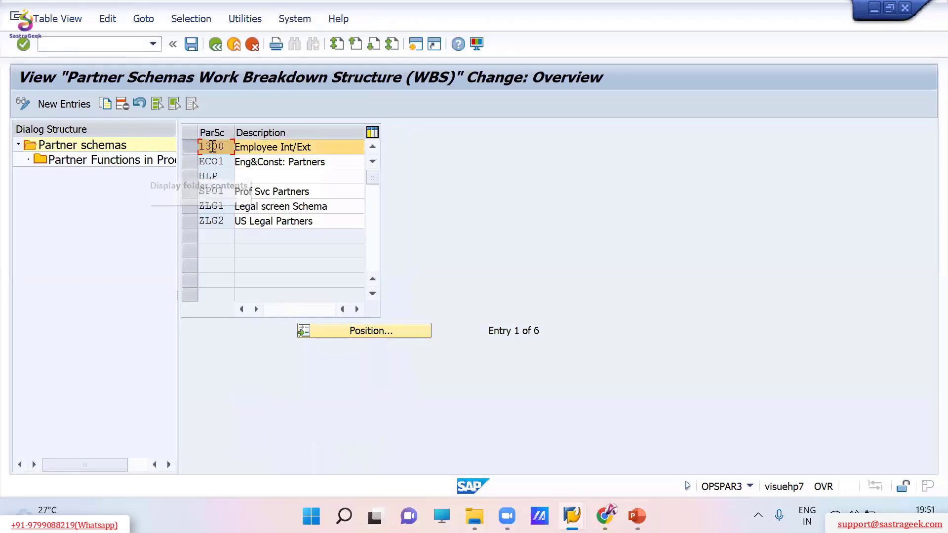
pyautogui.doubleClick(68, 160)
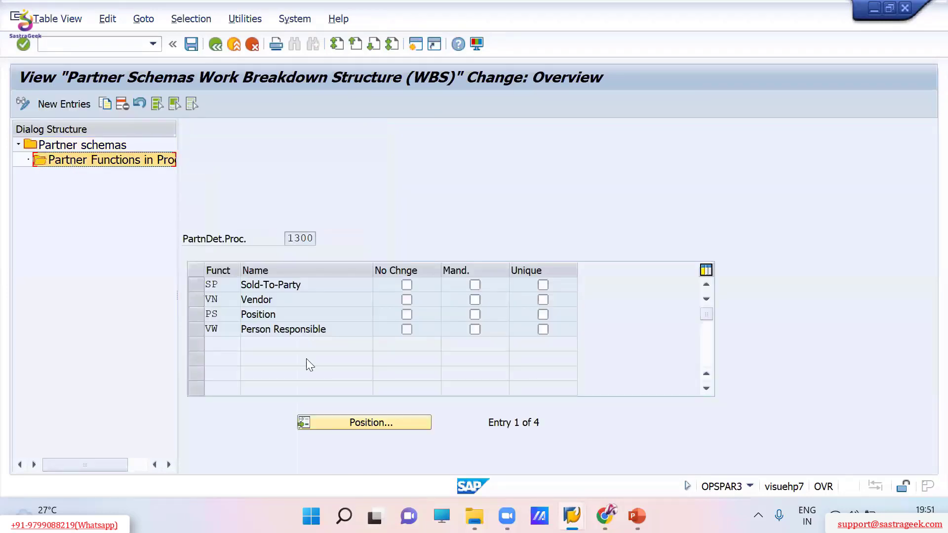
pyautogui.click(224, 284)
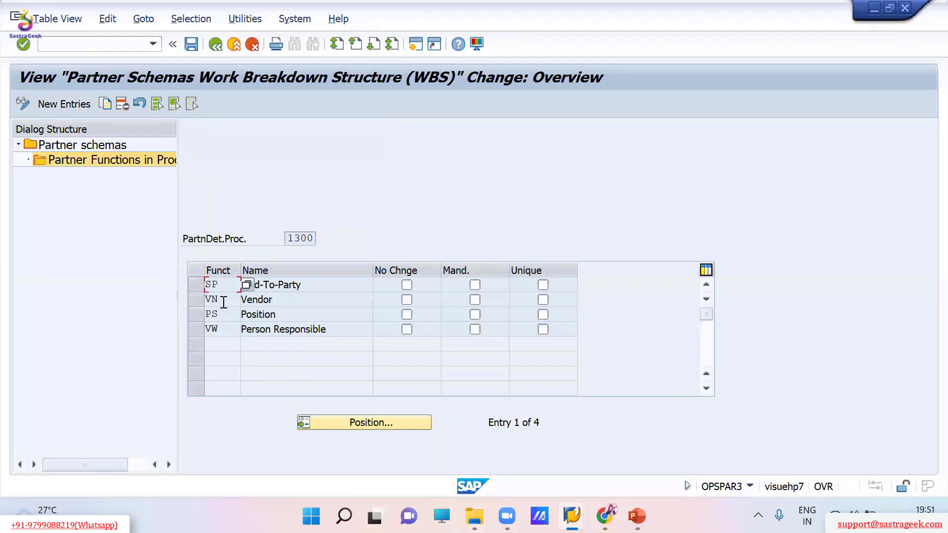
pyautogui.click(222, 299)
pyautogui.click(223, 315)
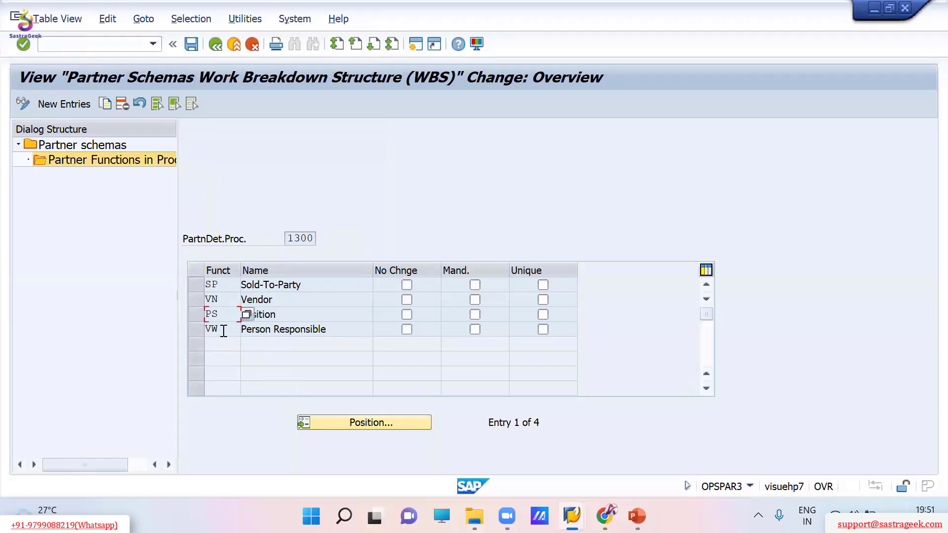
pyautogui.click(222, 330)
# Start new entries for schema 1300, search the partner functions for "project", and add P1 Project Manager
pyautogui.click(64, 104)
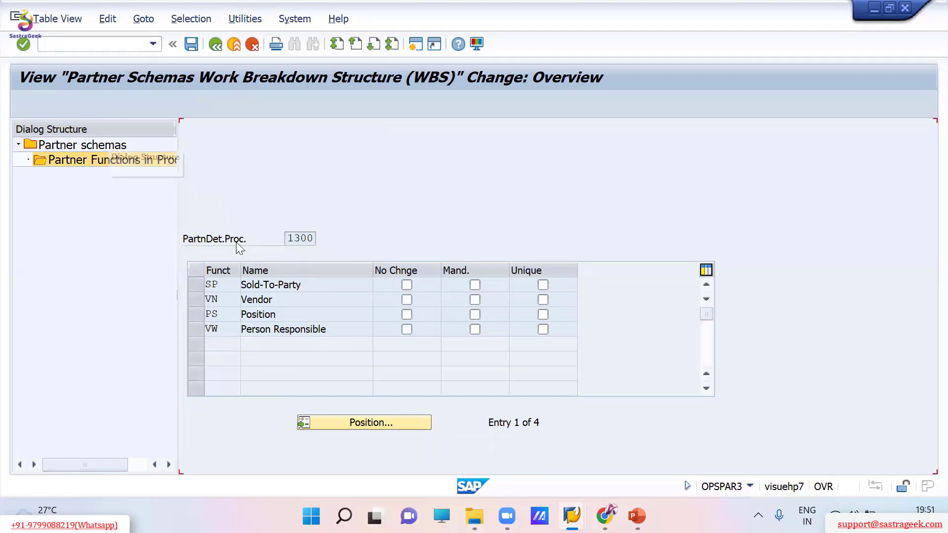
pyautogui.press('F4')
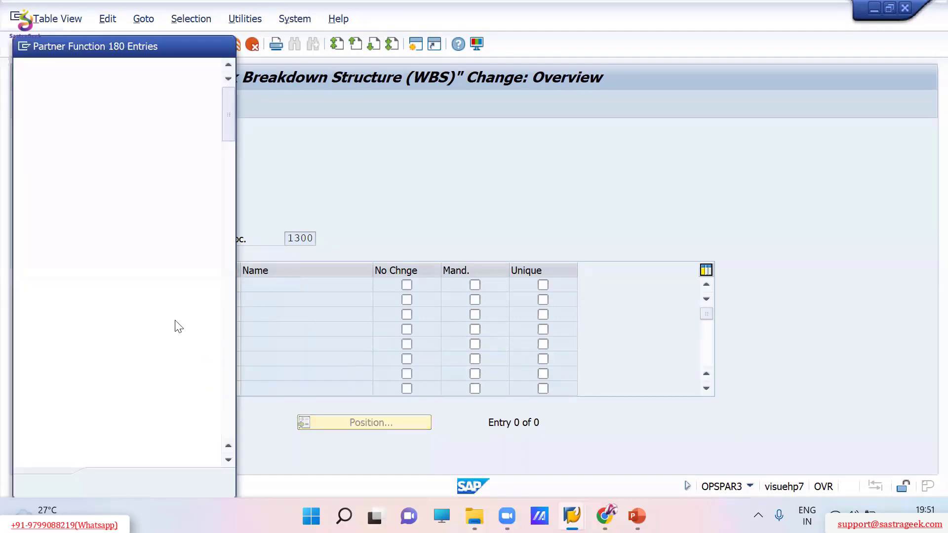
pyautogui.hotkey('ctrl', 'f')
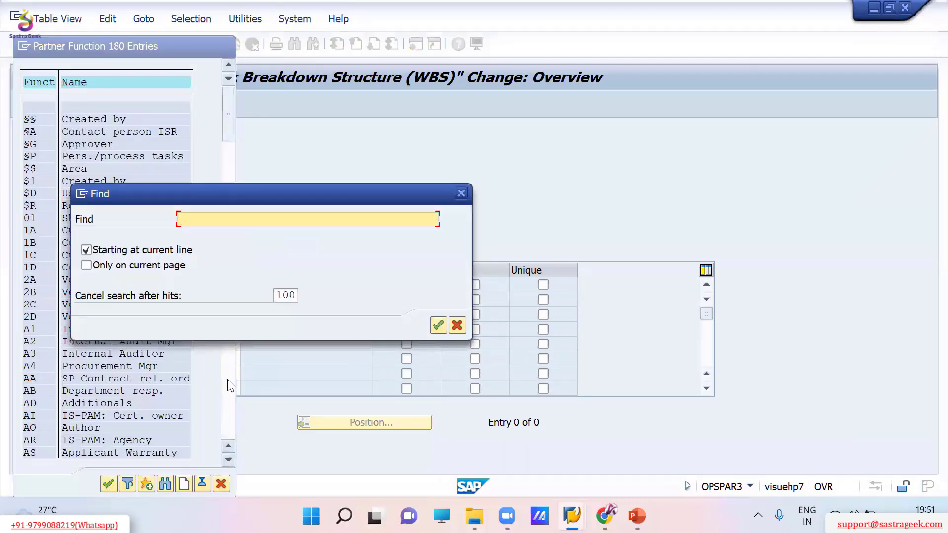
pyautogui.write('project')
pyautogui.press('Return')
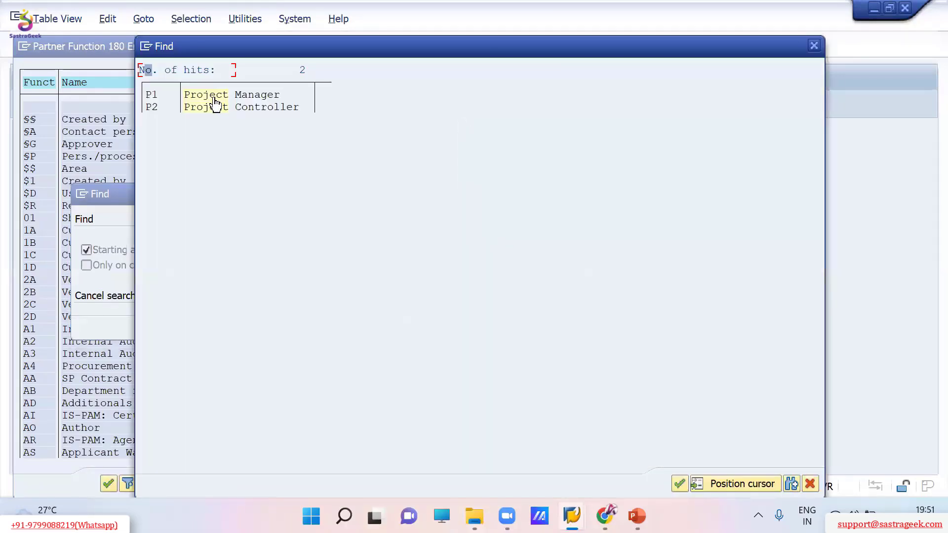
pyautogui.click(207, 95)
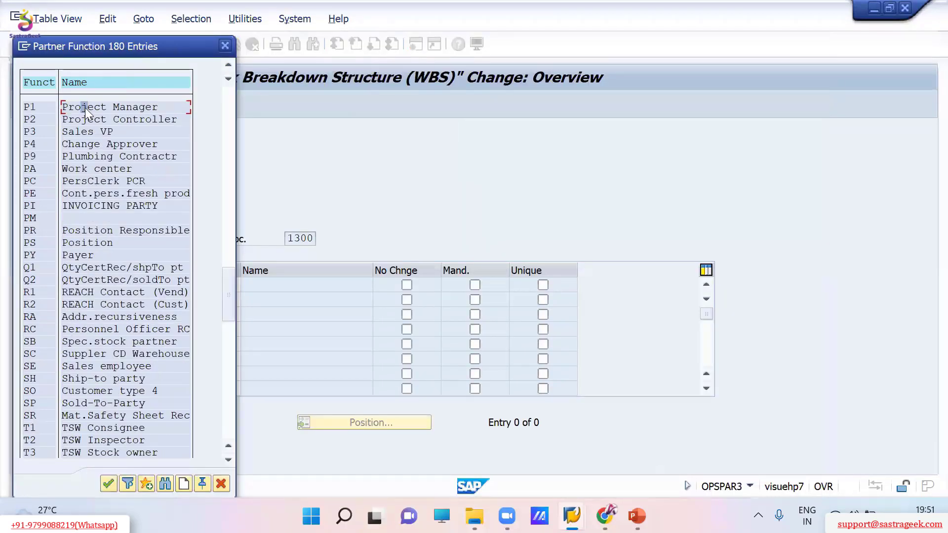
pyautogui.doubleClick(85, 103)
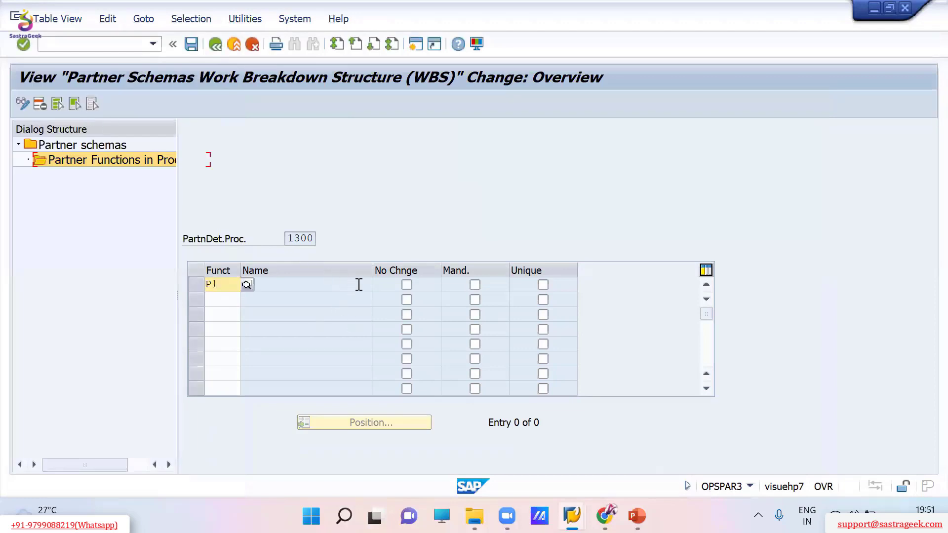
# Add partner function P3 Sales VP as the second new entry of schema 1300
pyautogui.click(218, 301)
pyautogui.click(247, 299)
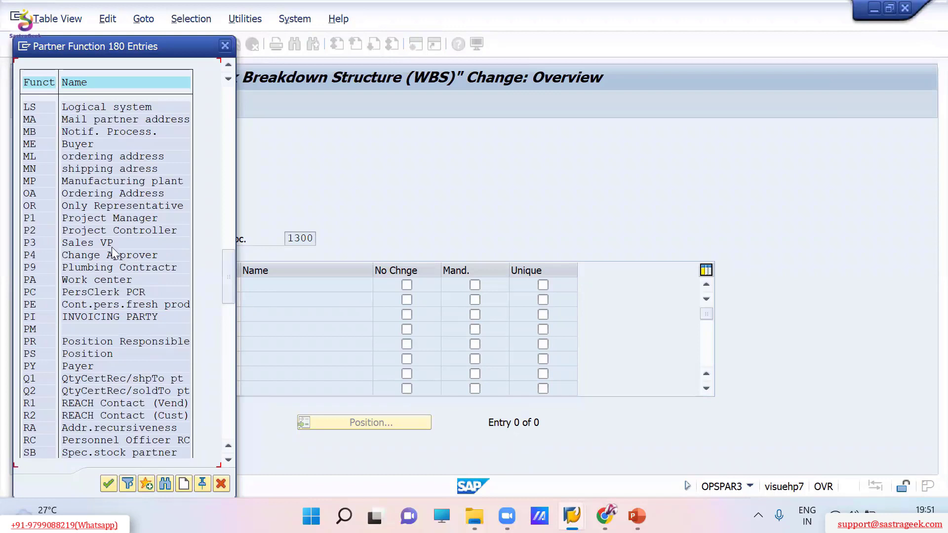
pyautogui.click(83, 246)
pyautogui.click(85, 181)
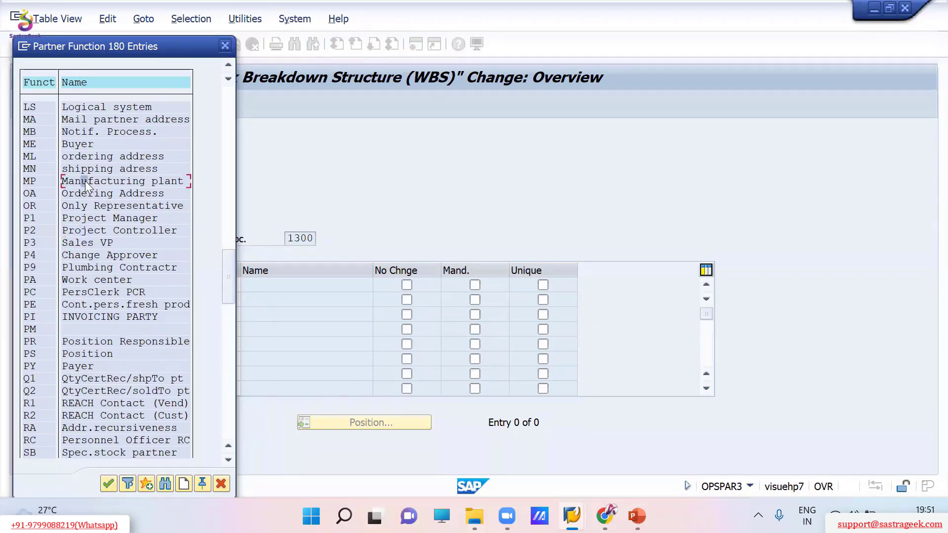
pyautogui.click(94, 155)
pyautogui.doubleClick(78, 241)
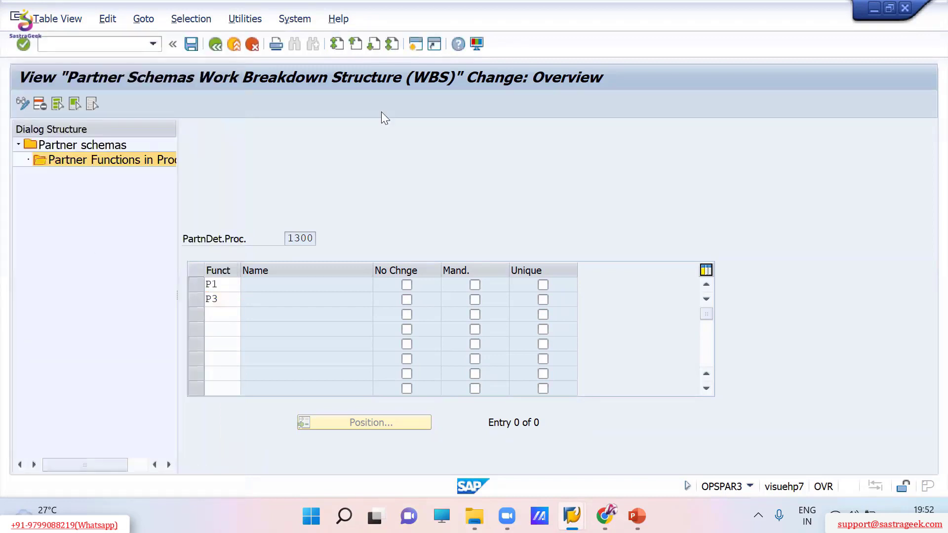
pyautogui.press('Return')
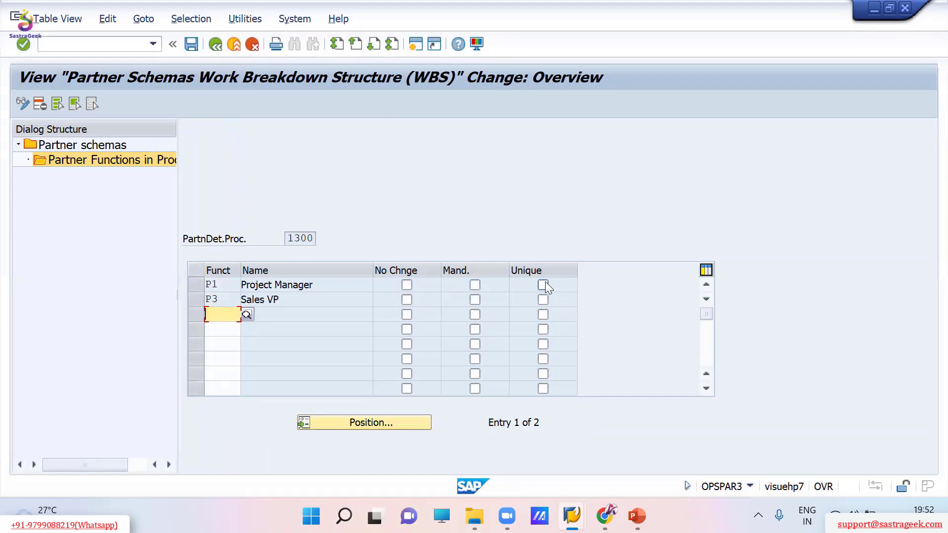
# Mark Project Manager as No Change and Sales VP as Unique, and save the new partner functions
pyautogui.click(406, 286)
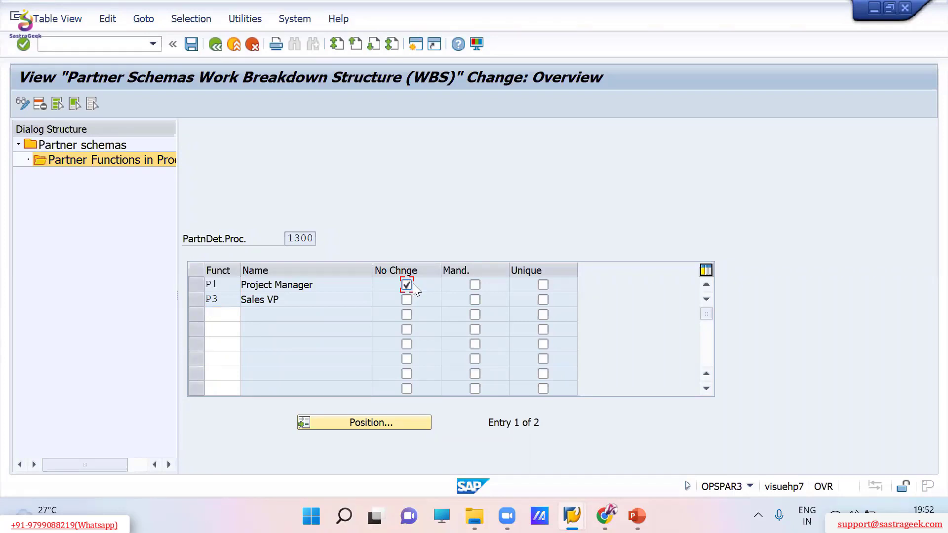
pyautogui.click(475, 301)
pyautogui.click(283, 299)
pyautogui.moveTo(283, 300); pyautogui.dragTo(235, 300)
pyautogui.click(235, 299)
pyautogui.click(475, 299)
pyautogui.click(280, 300)
pyautogui.moveTo(267, 299); pyautogui.dragTo(244, 299)
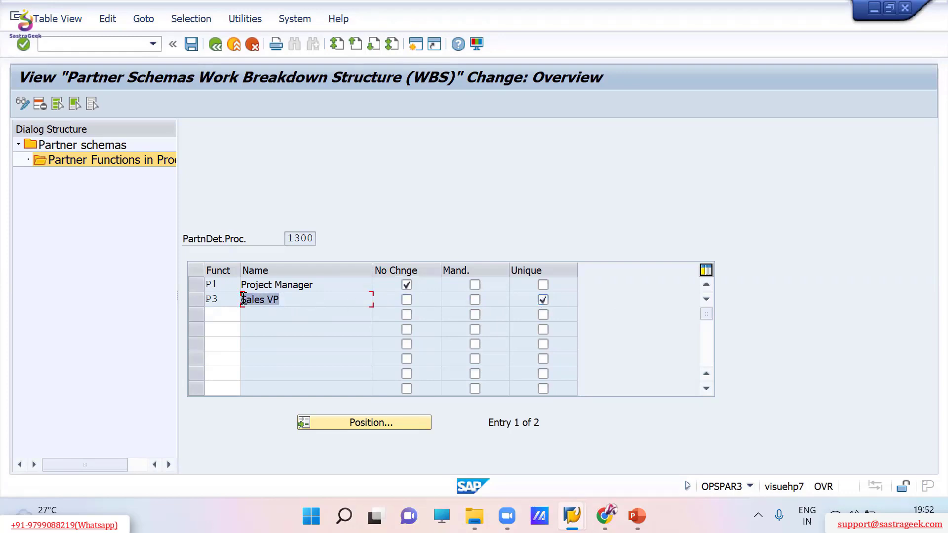
pyautogui.click(242, 299)
pyautogui.click(191, 44)
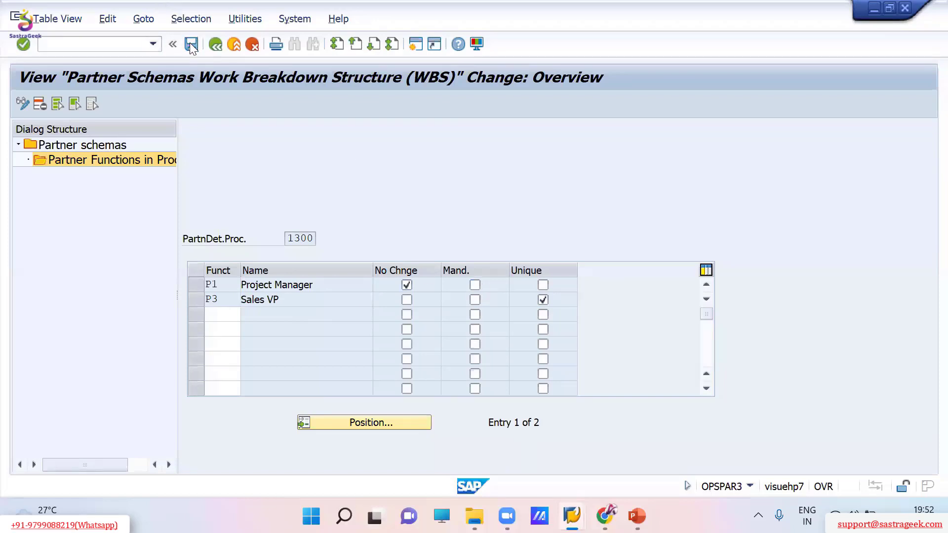
pyautogui.click(289, 262)
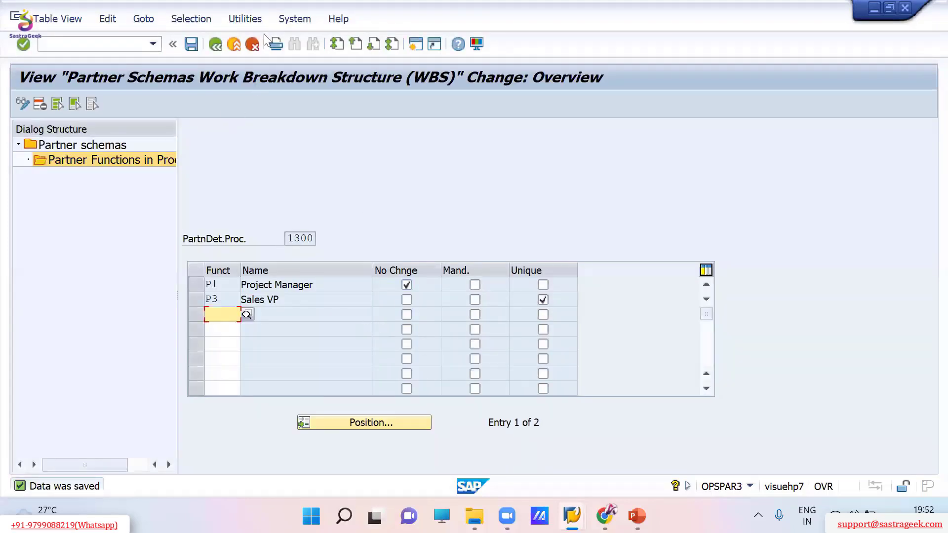
# Return to the full partner function overview of schema 1300, make Sold-To-Party mandatory, and save
pyautogui.click(214, 45)
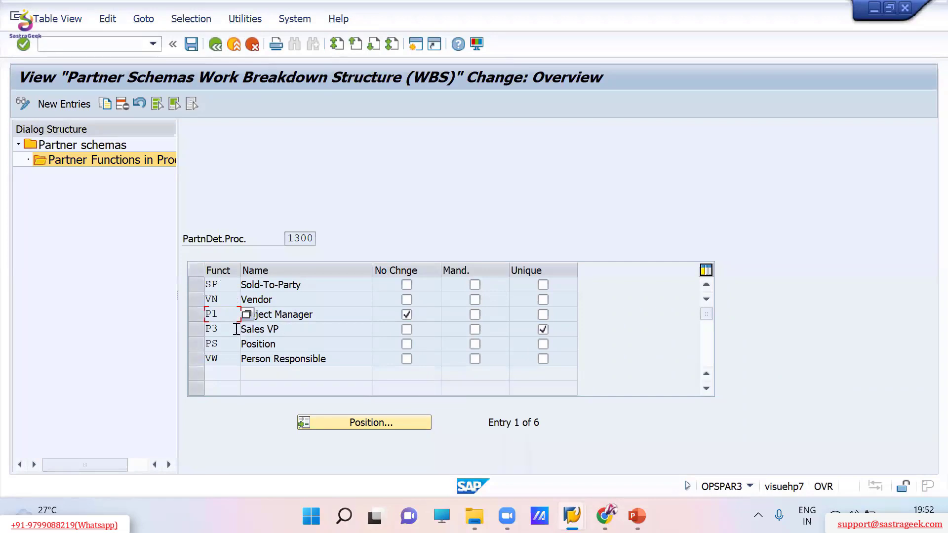
pyautogui.click(281, 328)
pyautogui.click(473, 287)
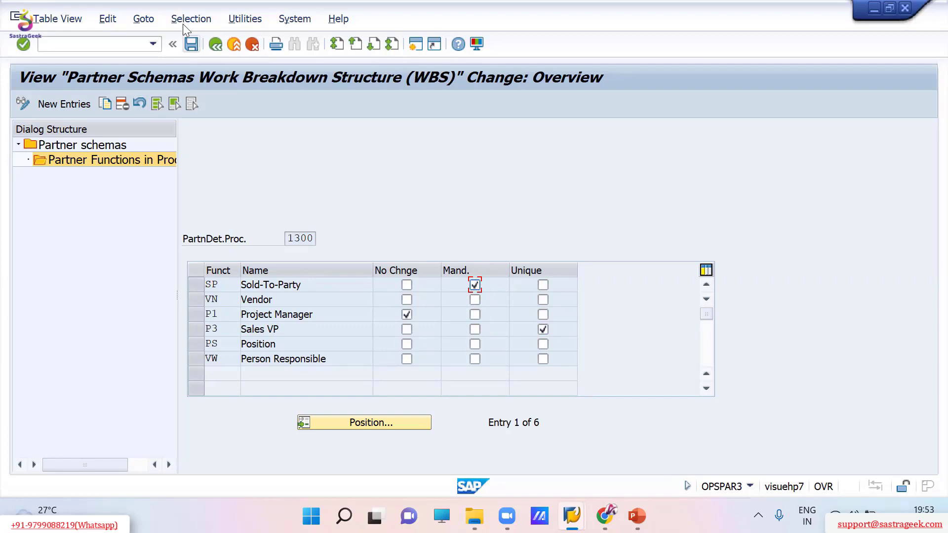
pyautogui.click(192, 45)
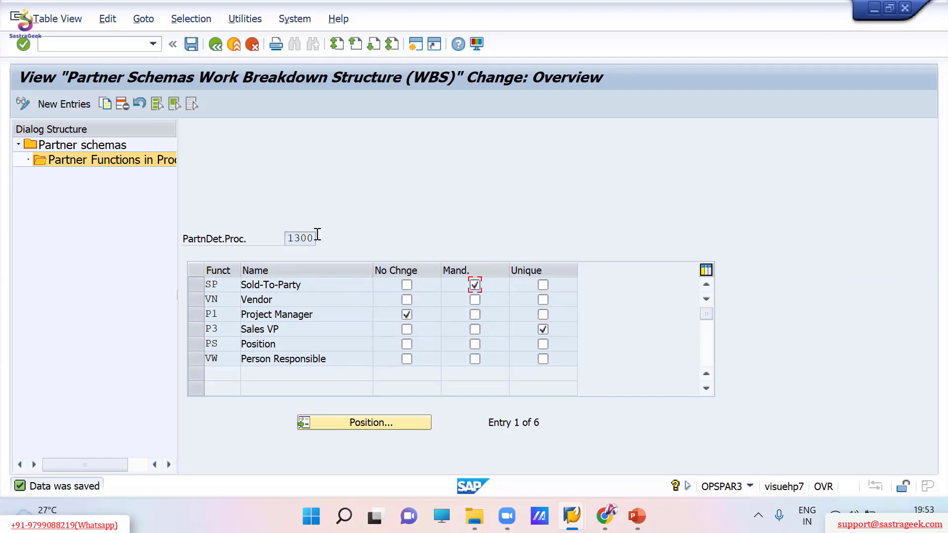
pyautogui.click(290, 238)
pyautogui.moveTo(289, 238); pyautogui.dragTo(321, 239)
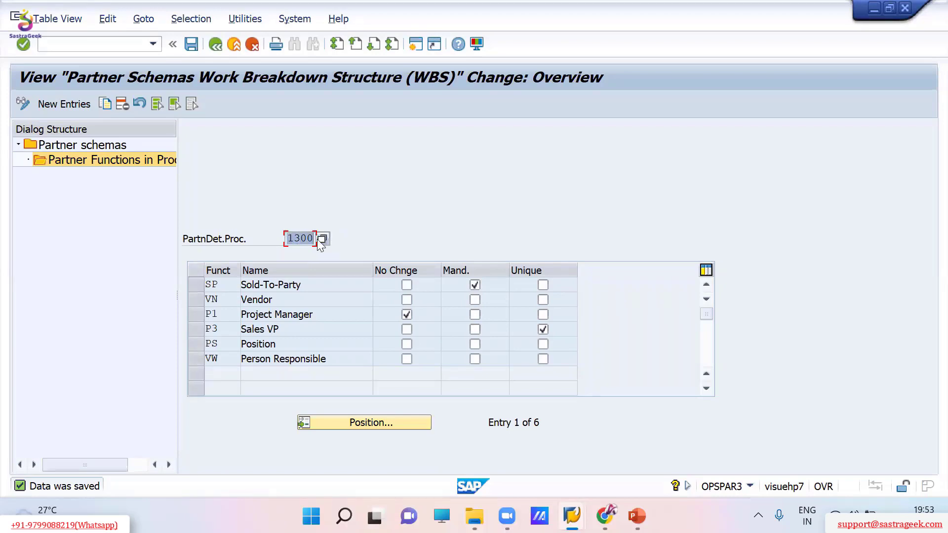
pyautogui.click(319, 238)
# Switch to the Project Builder session showing project L-0-01 and open project A-00007 from the last projects
pyautogui.press('super+Tab')
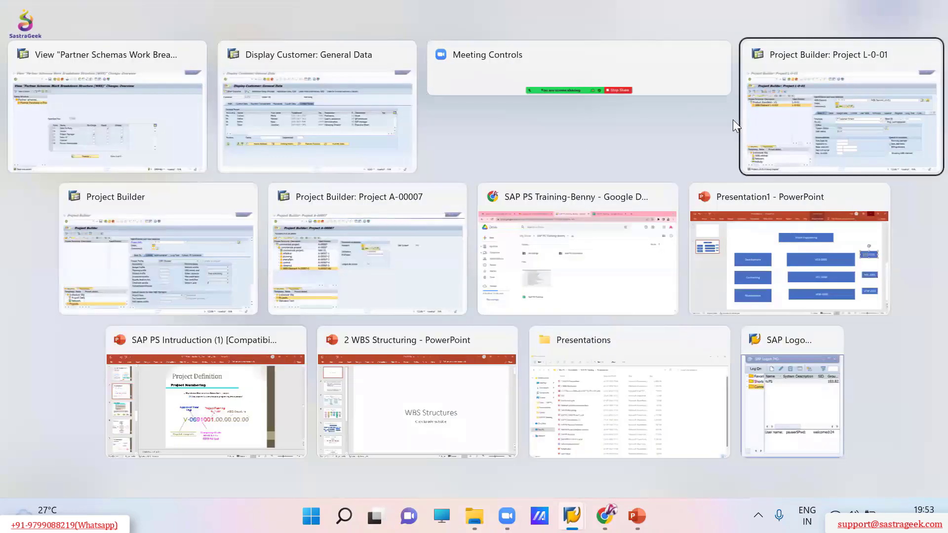
pyautogui.click(733, 119)
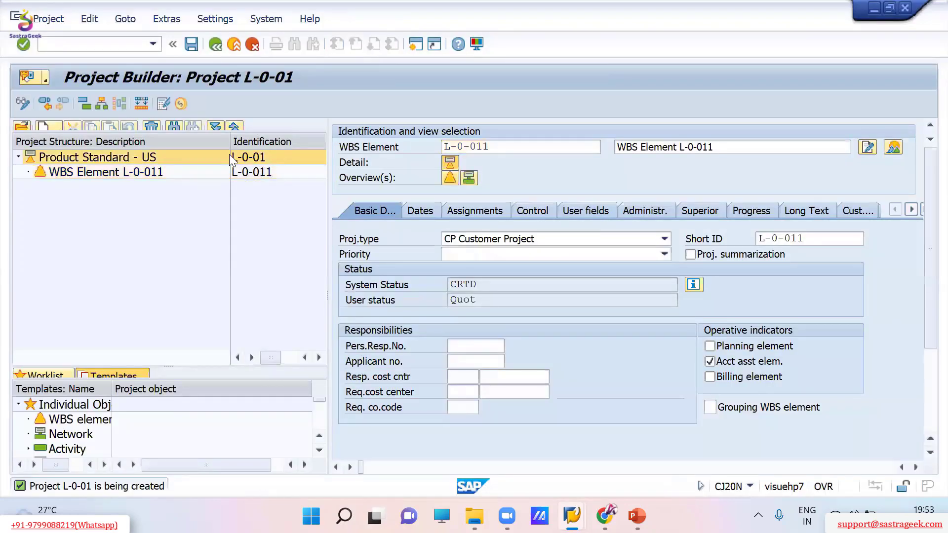
pyautogui.click(229, 155)
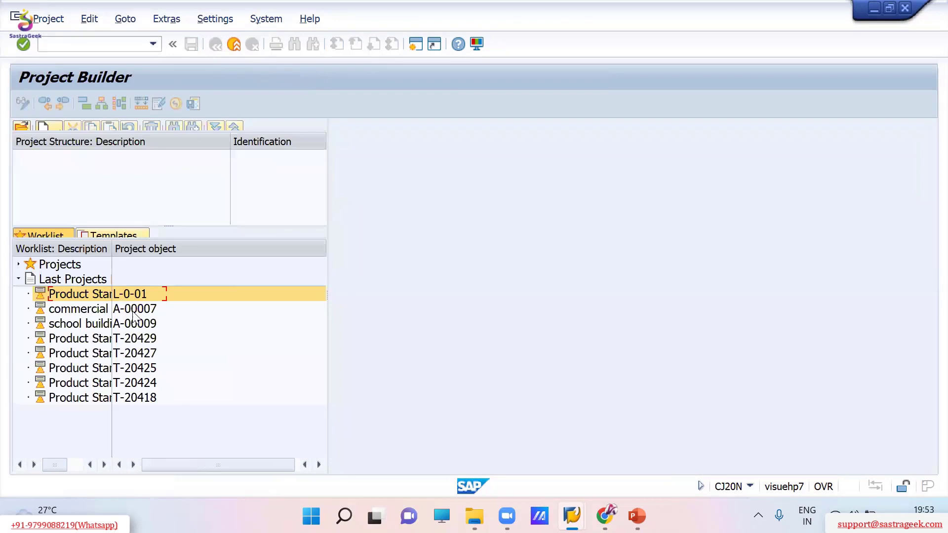
pyautogui.click(131, 310)
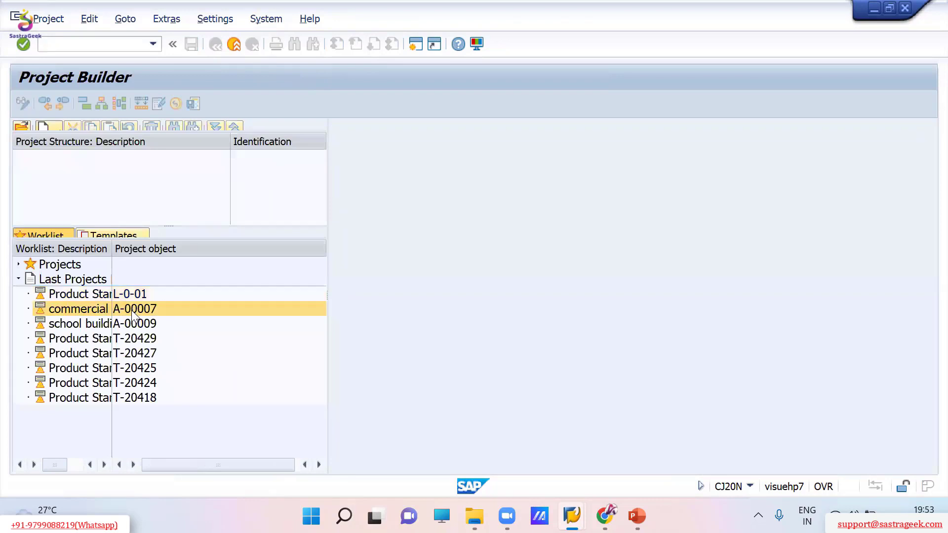
pyautogui.doubleClick(131, 310)
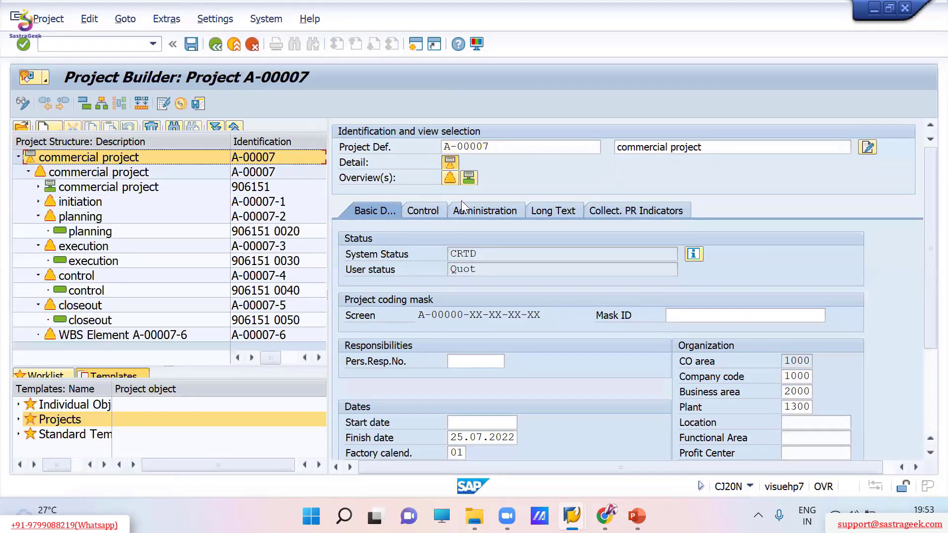
# Assign partner determination procedure 1300 in the control data of project definition A-00007 and display its partner assignments
pyautogui.click(449, 181)
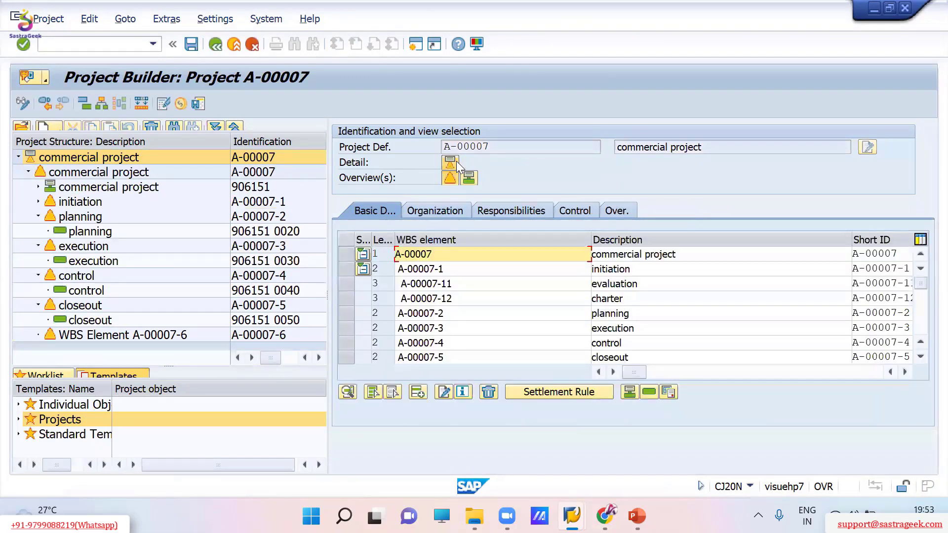
pyautogui.click(450, 163)
pyautogui.click(428, 212)
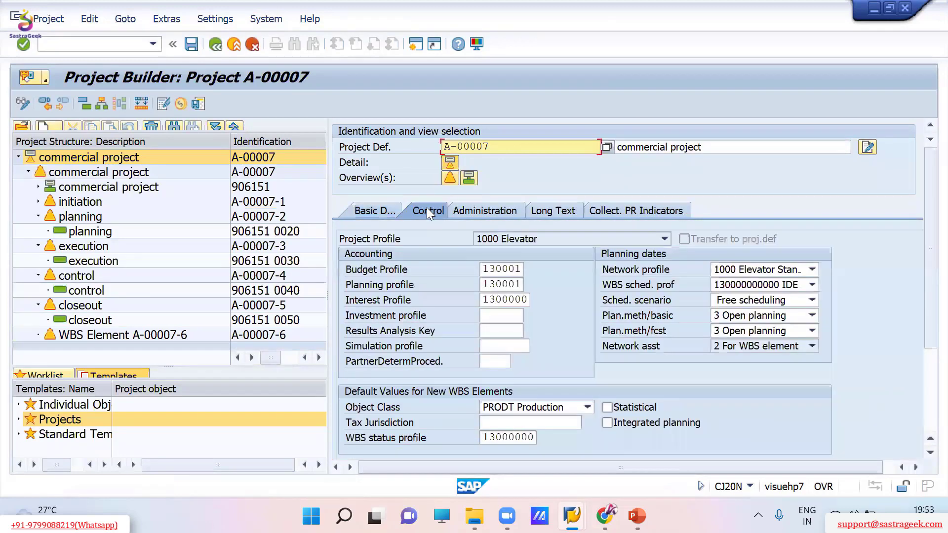
pyautogui.click(493, 362)
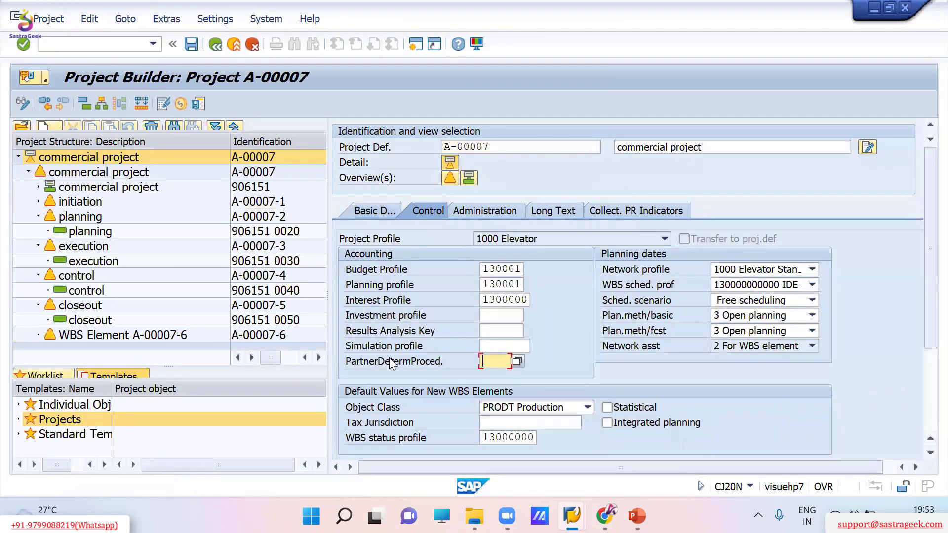
pyautogui.click(516, 362)
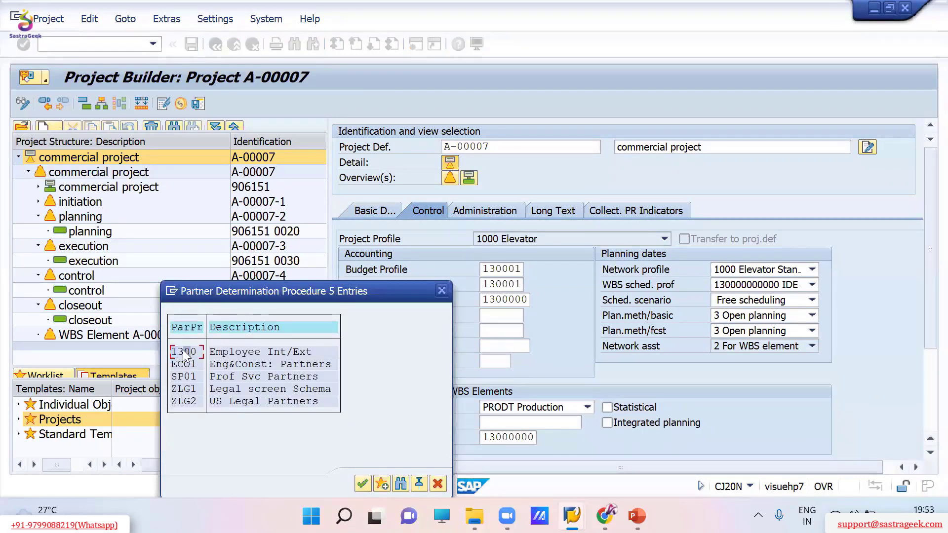
pyautogui.doubleClick(184, 352)
pyautogui.press('Return')
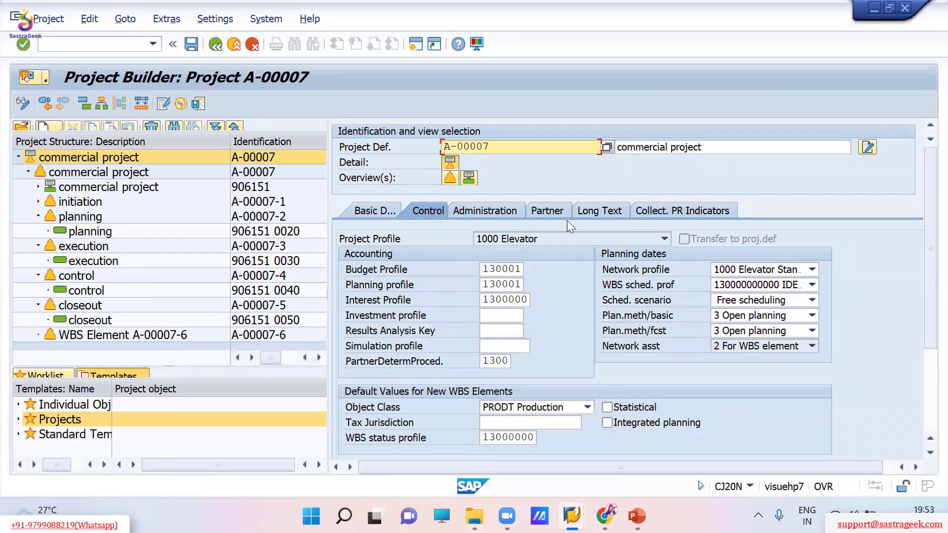
pyautogui.click(540, 213)
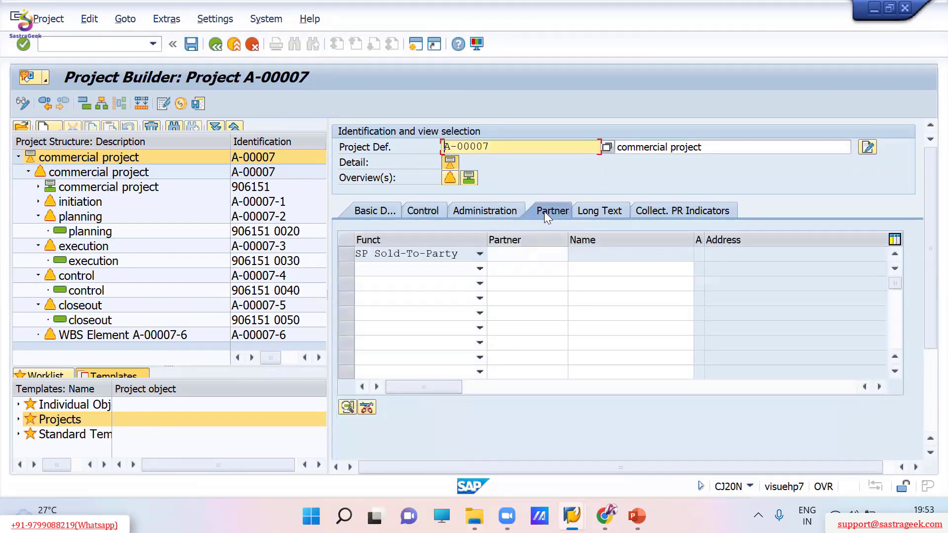
# Clear the partner determination procedure from the control data of project definition A-00007
pyautogui.click(439, 211)
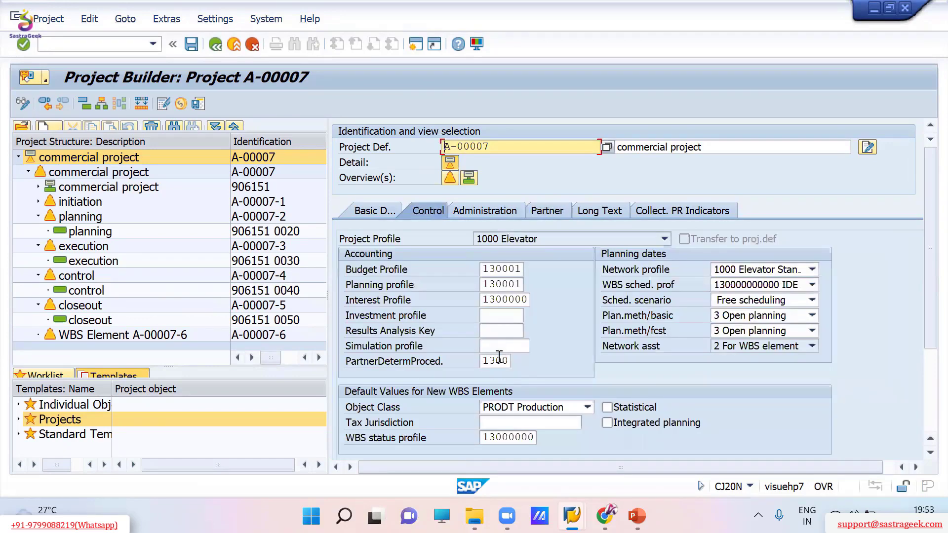
pyautogui.click(499, 360)
pyautogui.doubleClick(499, 361)
pyautogui.press('Delete')
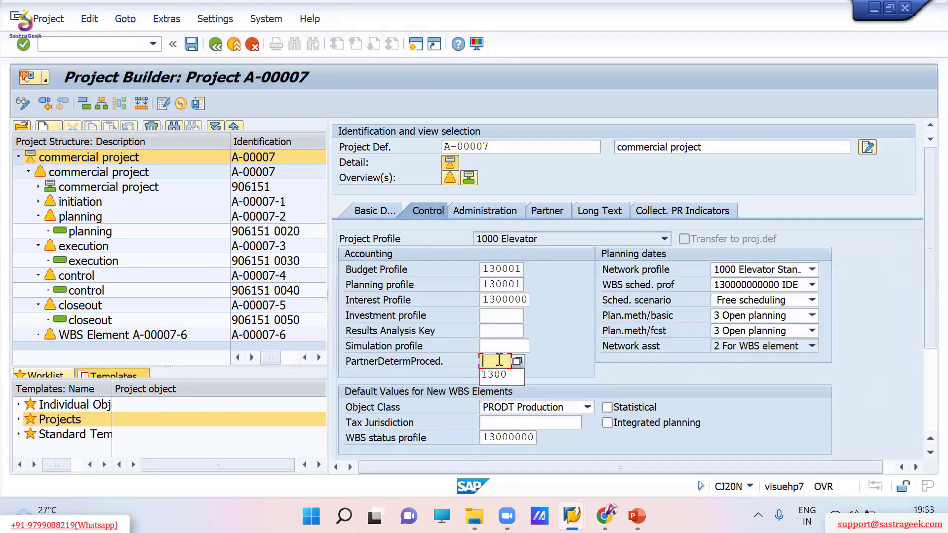
pyautogui.press('Return')
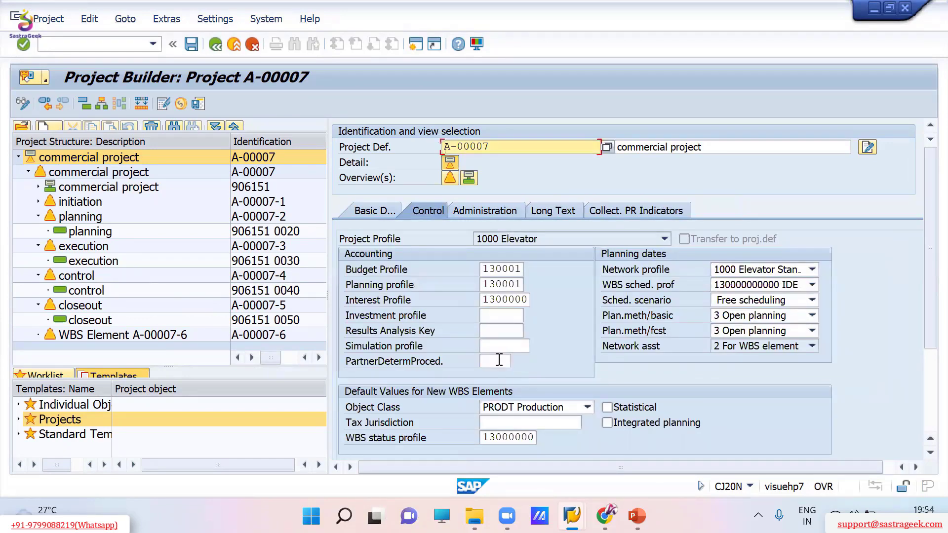
# Enter partner determination procedure 1300 again for project definition A-00007 and show its partner assignments
pyautogui.click(497, 361)
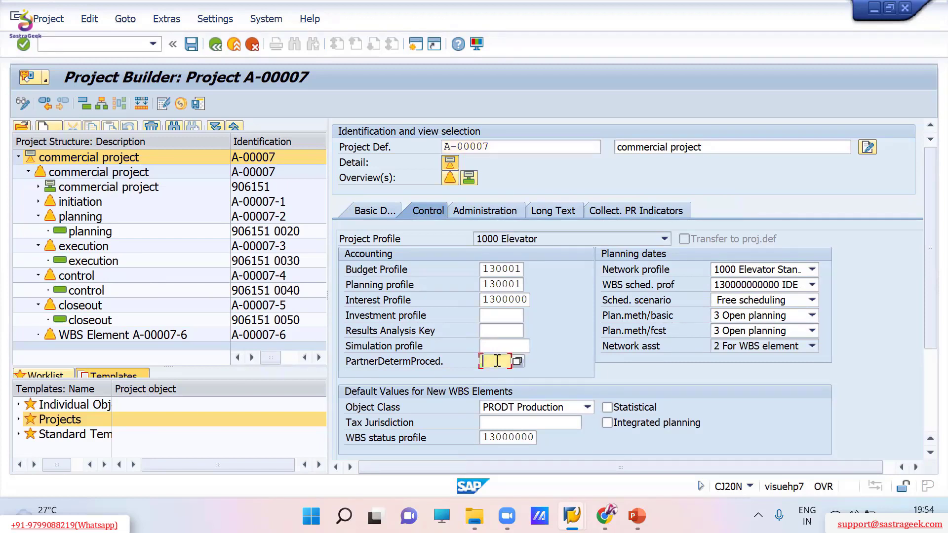
pyautogui.write('1300')
pyautogui.press('Return')
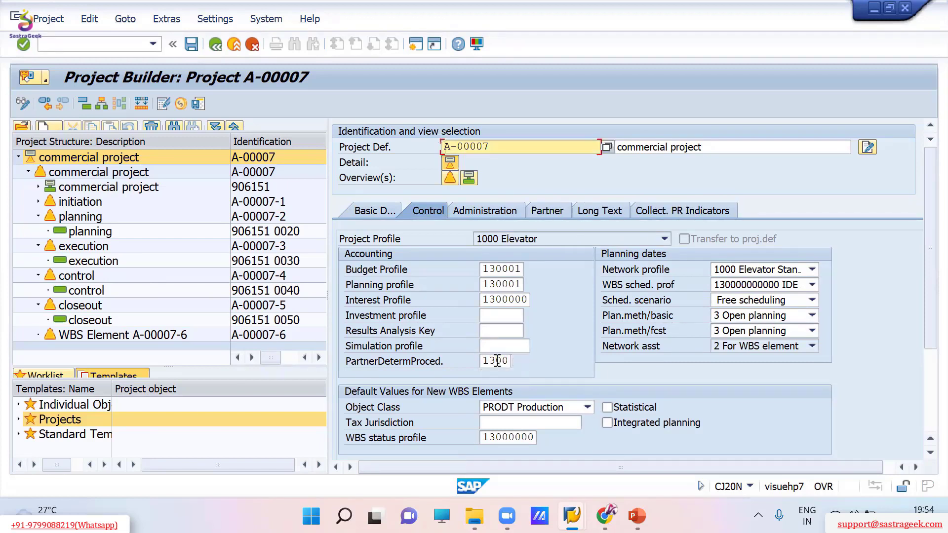
pyautogui.click(545, 213)
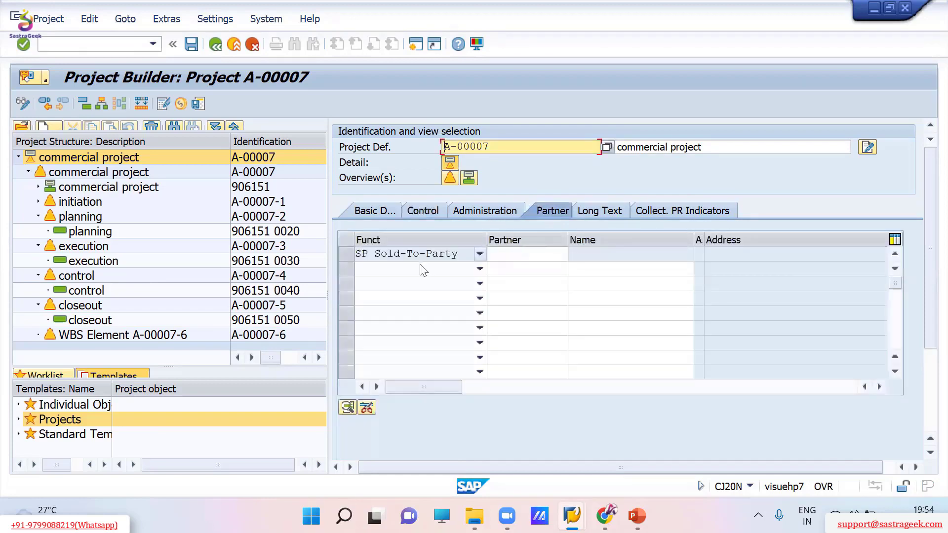
# Compare the Sold-To-Party row of project A-00007 with that function's mandatory setting in partner determination procedure 1300
pyautogui.click(343, 253)
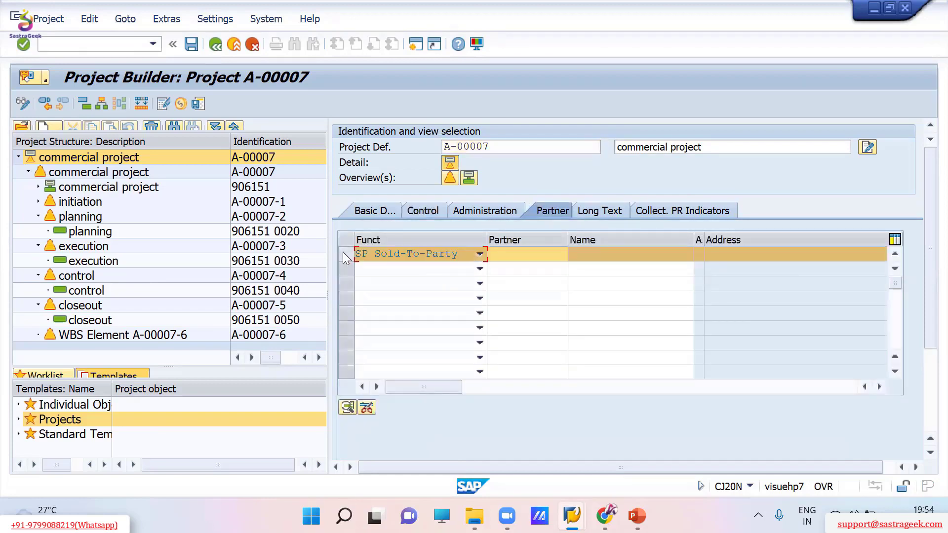
pyautogui.click(344, 252)
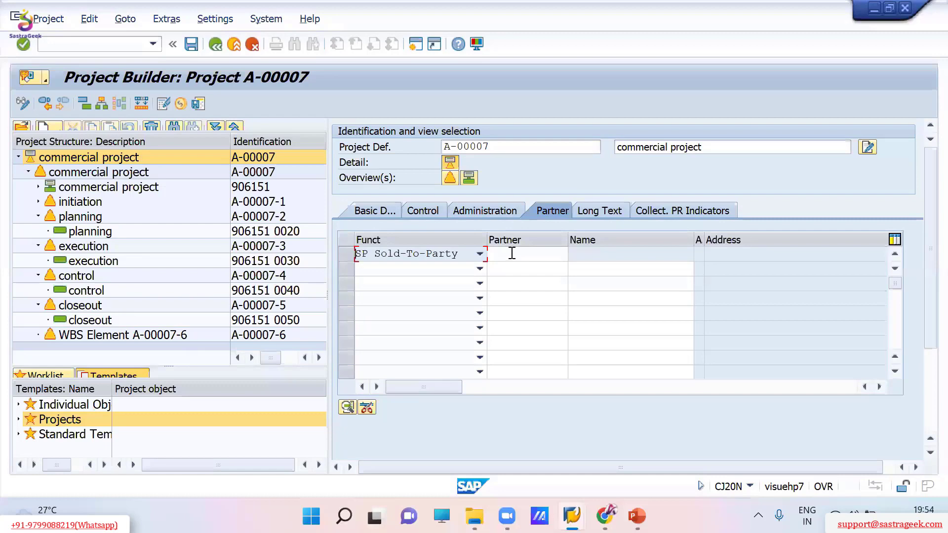
pyautogui.hotkey('alt', 'Tab')
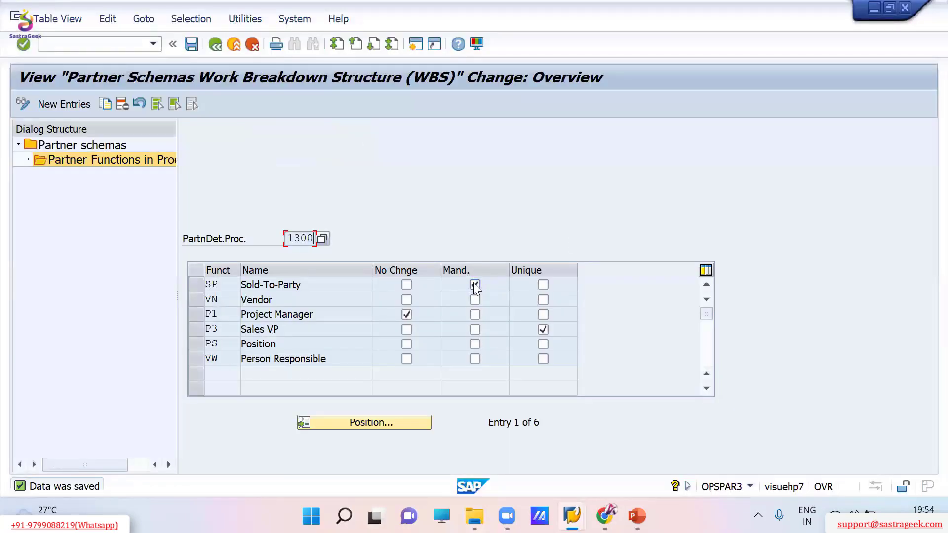
pyautogui.hotkey('alt', 'Tab')
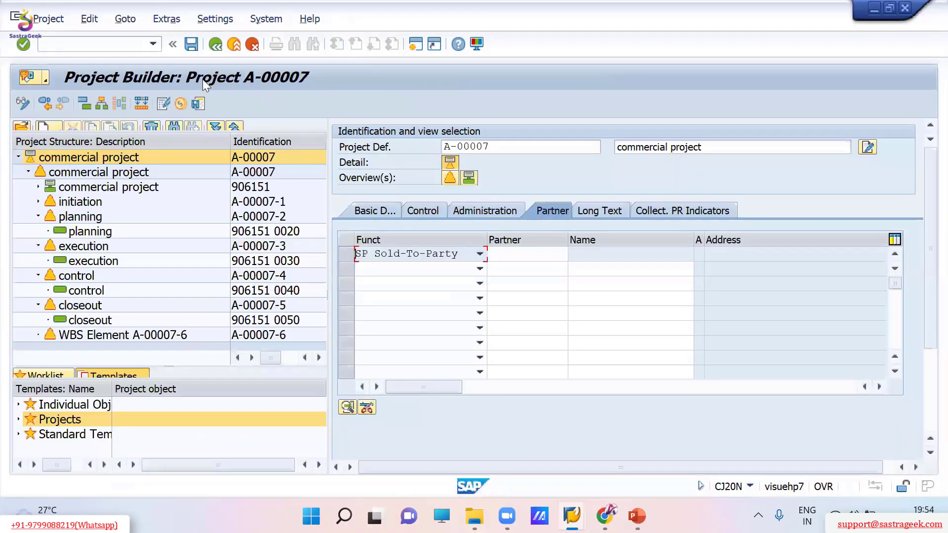
# Save project A-00007, leave the remote logon screen, and select the project definition again
pyautogui.click(200, 104)
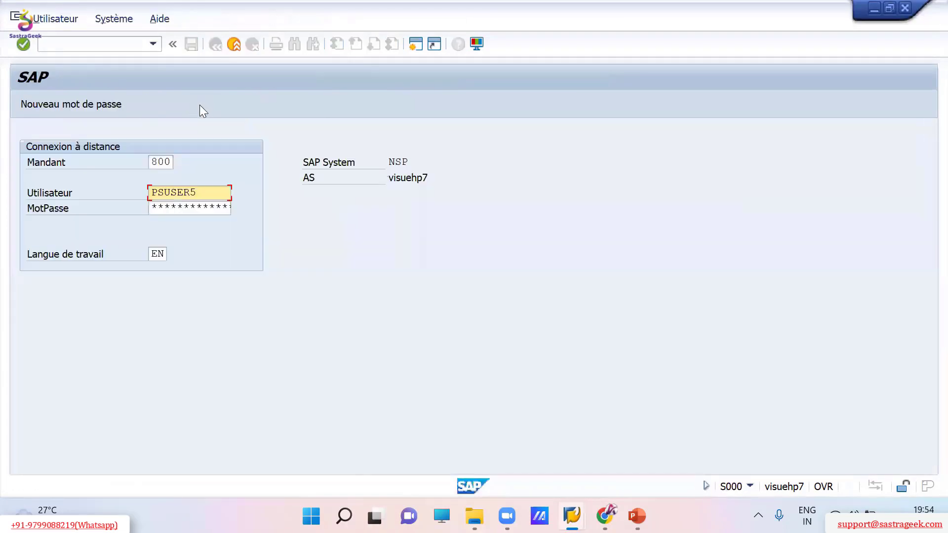
pyautogui.click(230, 47)
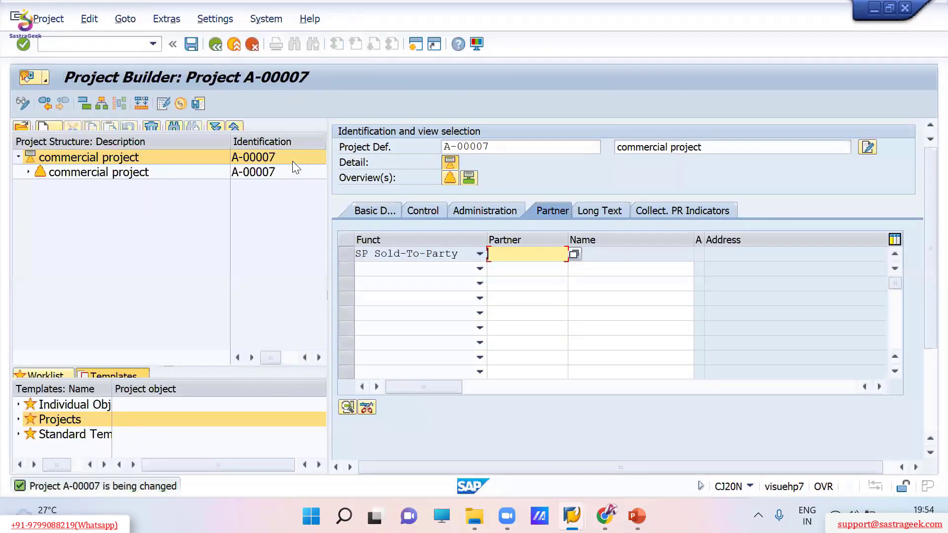
pyautogui.click(177, 172)
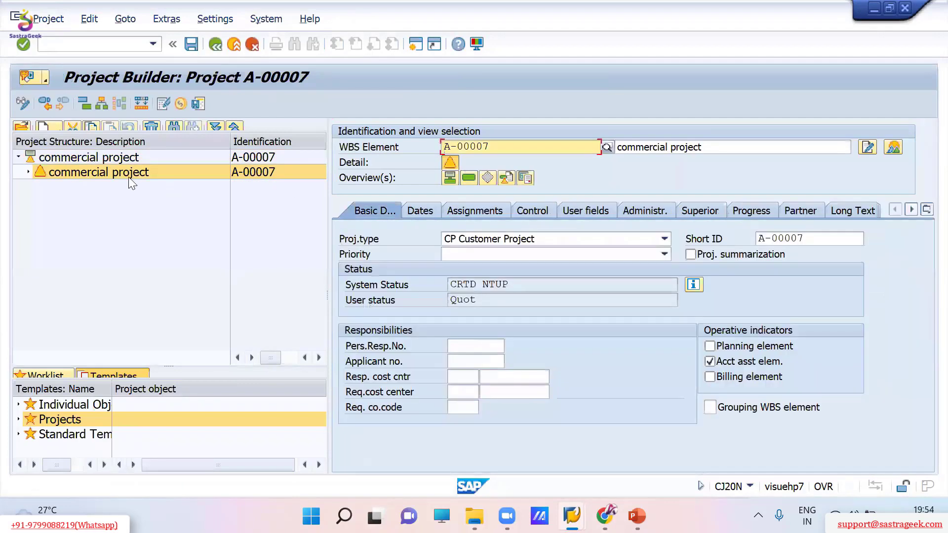
pyautogui.click(100, 158)
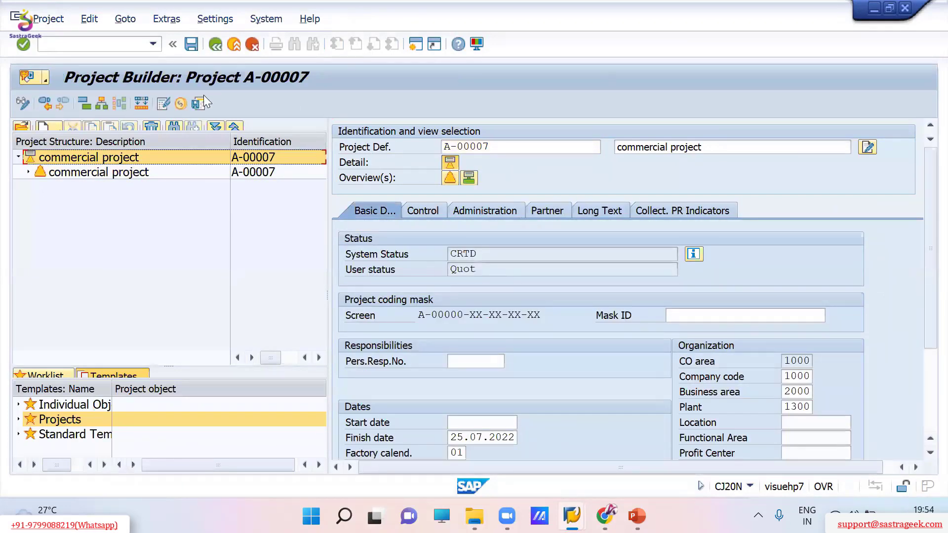
# Save the project again, reopen A-00007 from the last projects, and show its partner assignments
pyautogui.click(191, 43)
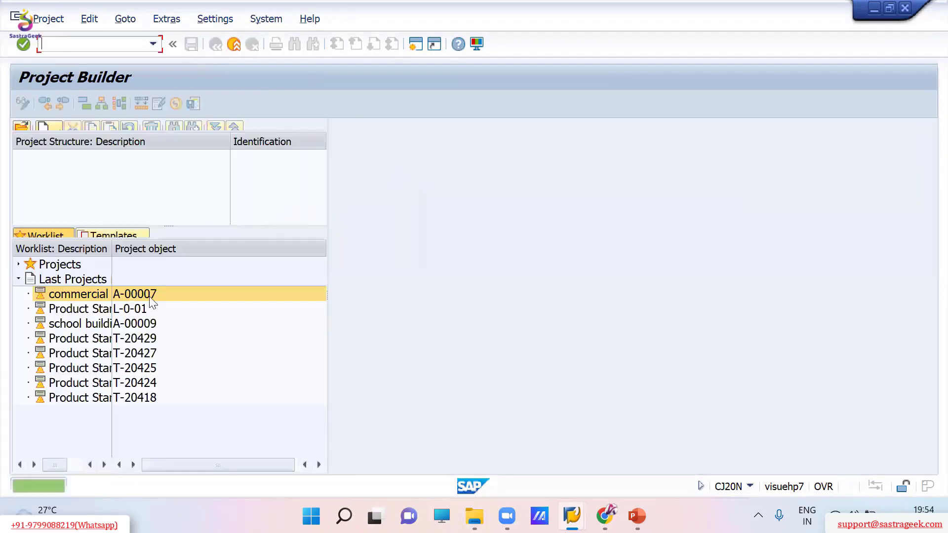
pyautogui.doubleClick(150, 298)
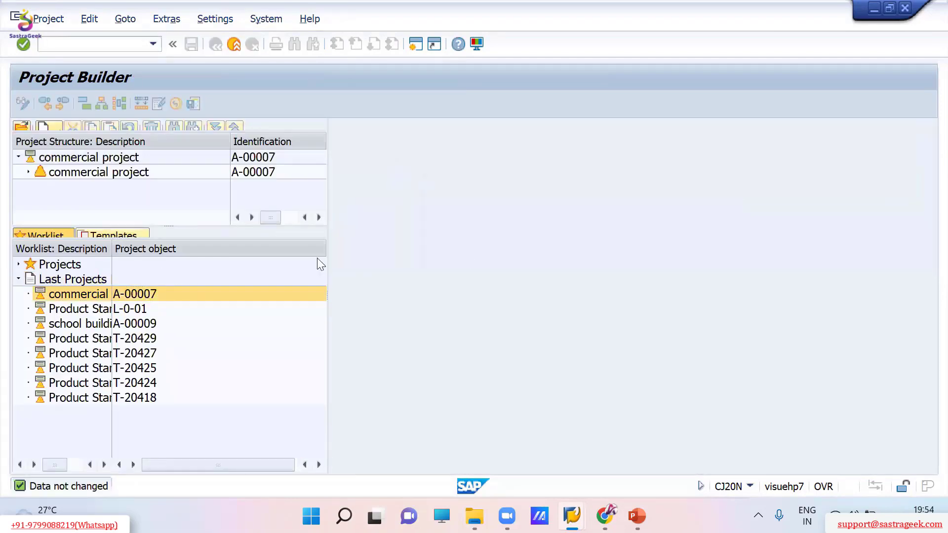
pyautogui.click(562, 210)
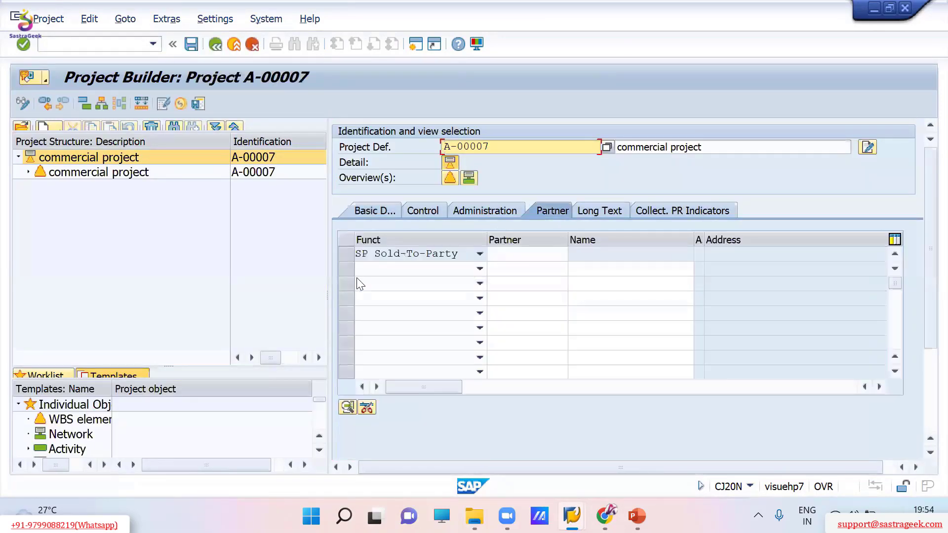
# Add partner function P1 Project Manager to project A-00007 and assign a person found with search term *
pyautogui.click(408, 269)
pyautogui.click(407, 284)
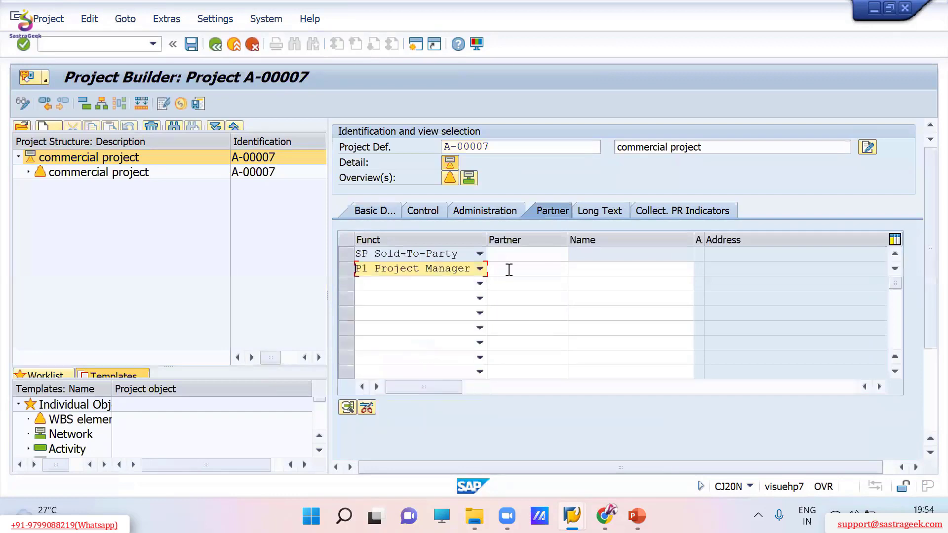
pyautogui.click(508, 270)
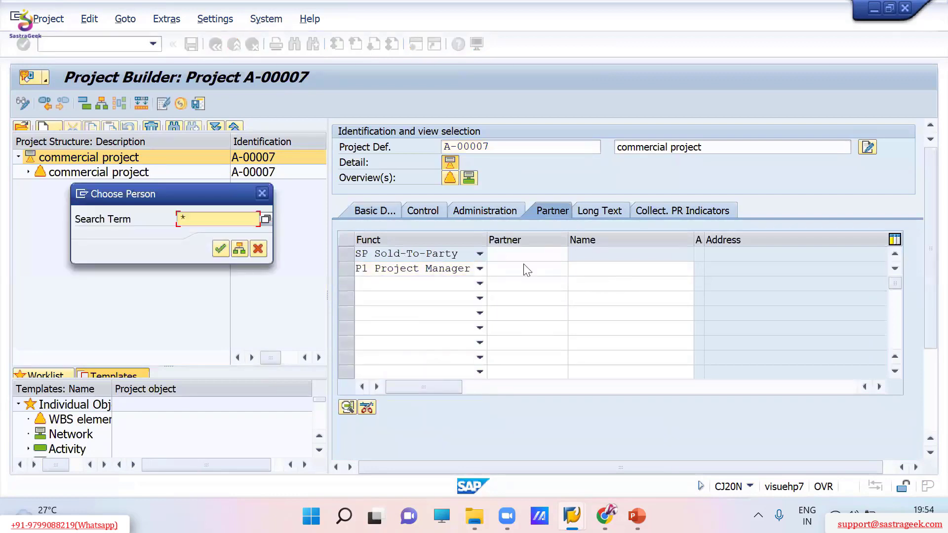
pyautogui.click(221, 249)
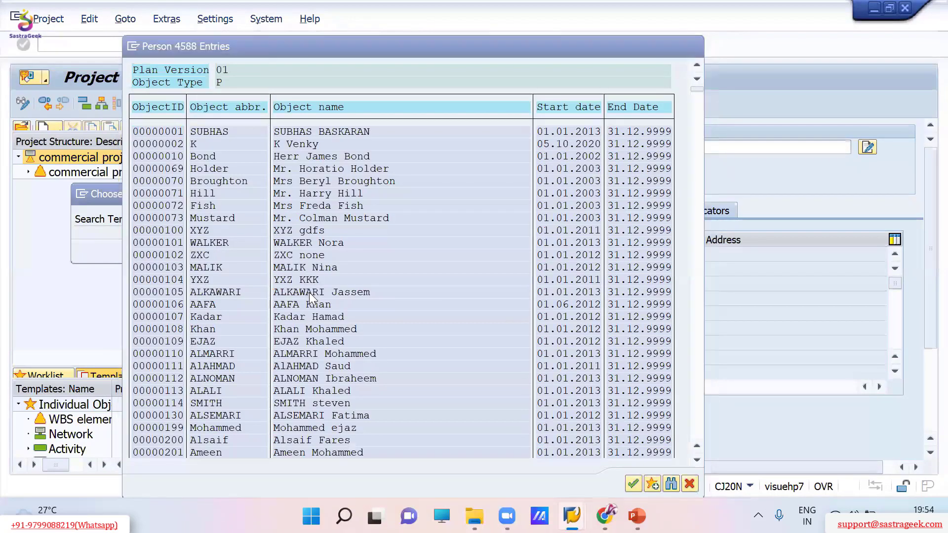
pyautogui.doubleClick(310, 293)
pyautogui.press('Return')
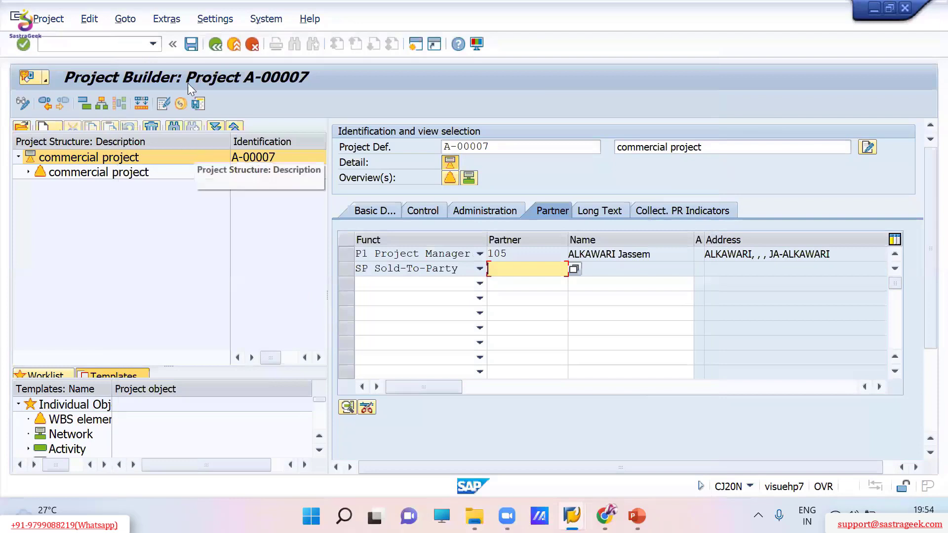
# Try to save the project with no Sold-To-Party partner and check that function's mandatory setting in procedure 1300
pyautogui.click(190, 48)
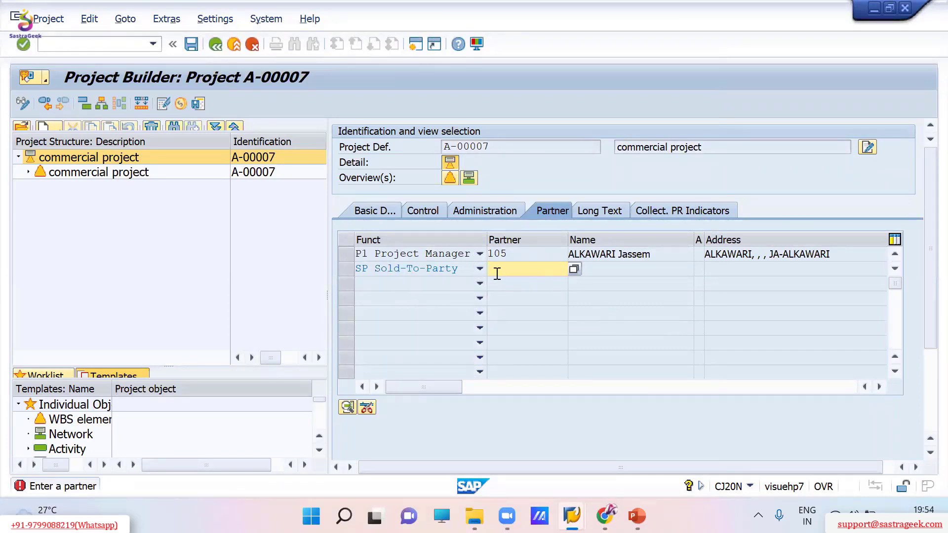
pyautogui.hotkey('alt', 'Tab')
pyautogui.click(267, 285)
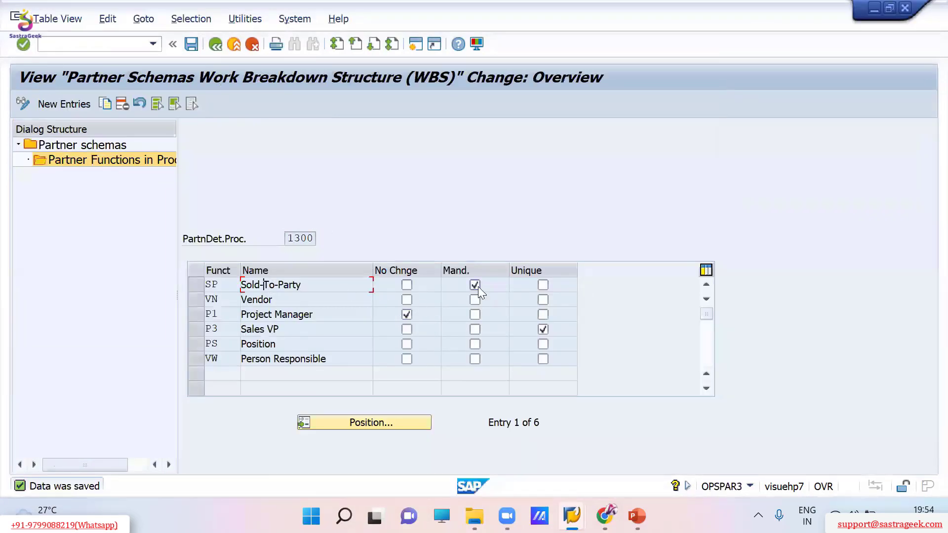
pyautogui.hotkey('alt', 'Tab')
# Assign a customer from the customer search to SP Sold-To-Party, save the project, and leave the remote logon screen
pyautogui.click(562, 268)
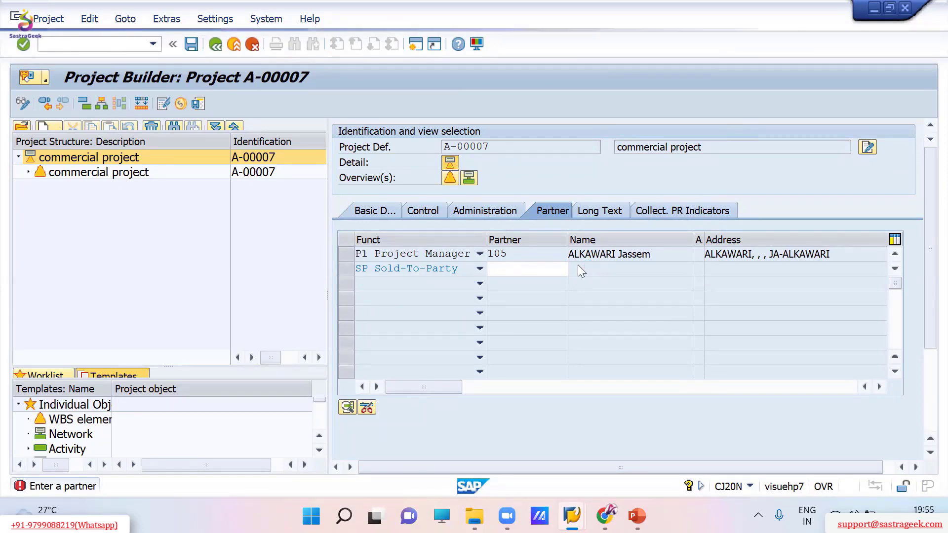
pyautogui.click(400, 341)
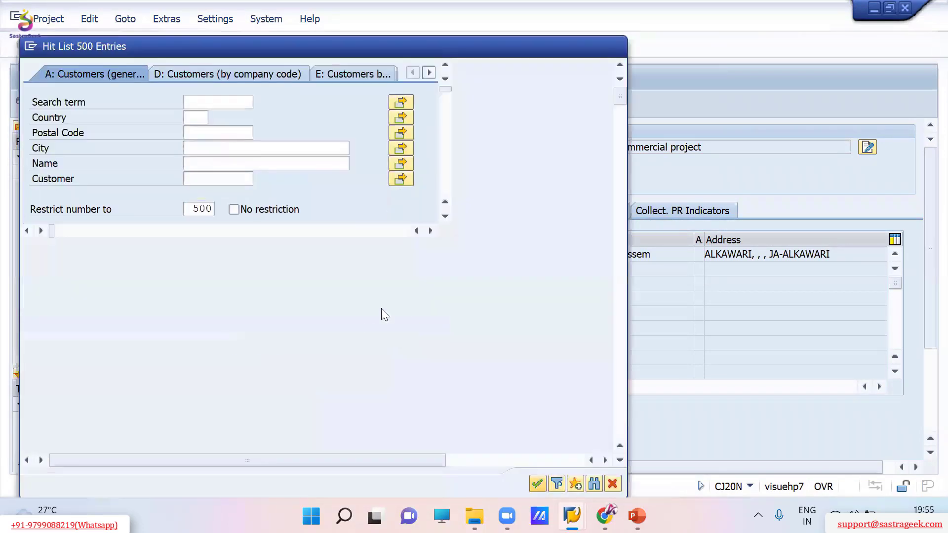
pyautogui.doubleClick(209, 232)
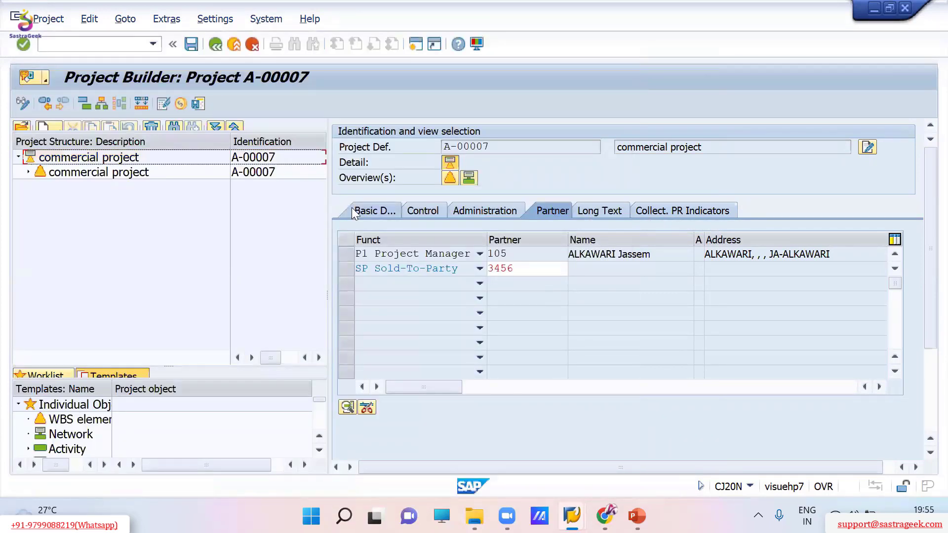
pyautogui.click(545, 271)
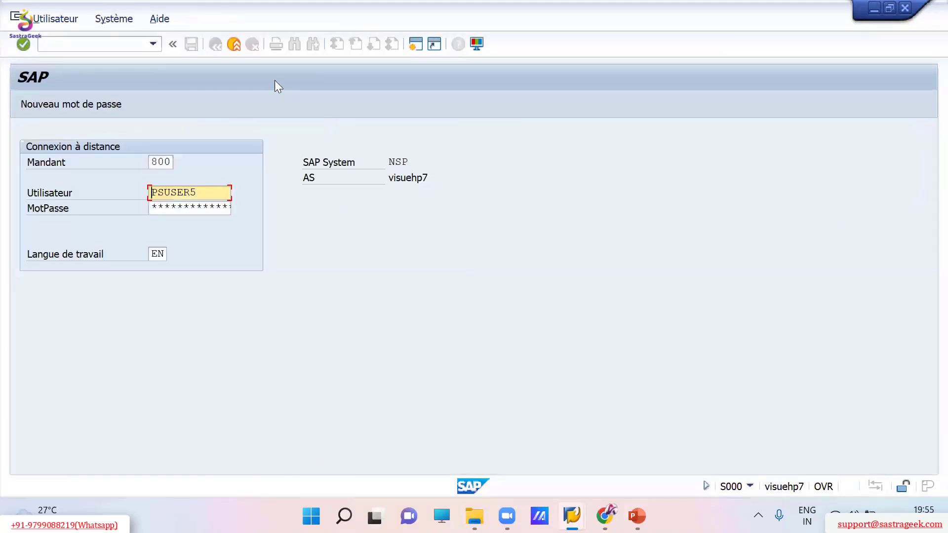
pyautogui.click(233, 45)
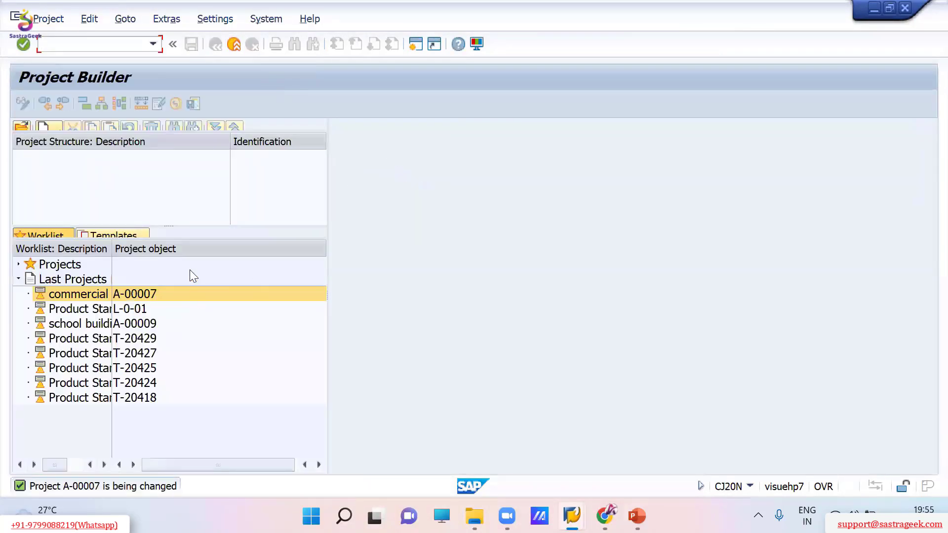
# Reopen project A-00007 to check its saved partner assignments and compare them with the WBS partner schema
pyautogui.doubleClick(190, 294)
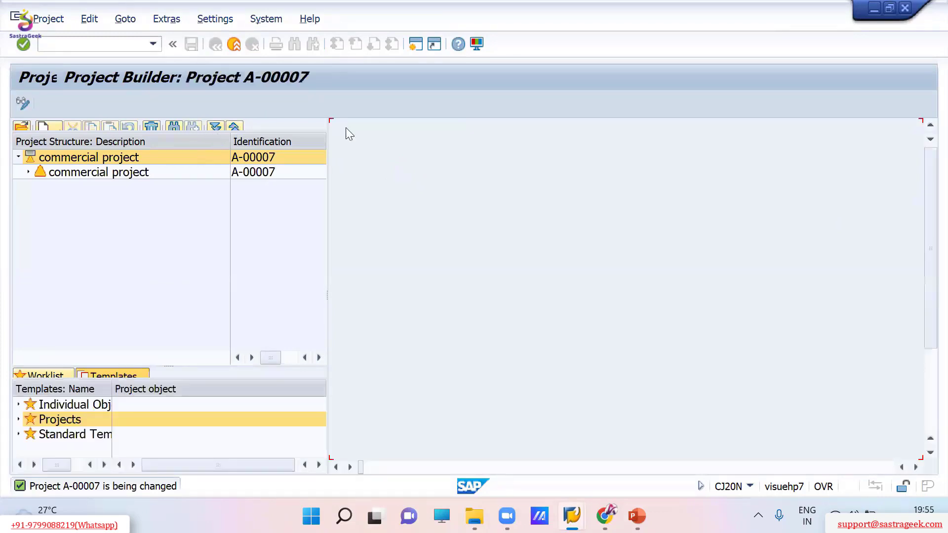
pyautogui.click(548, 211)
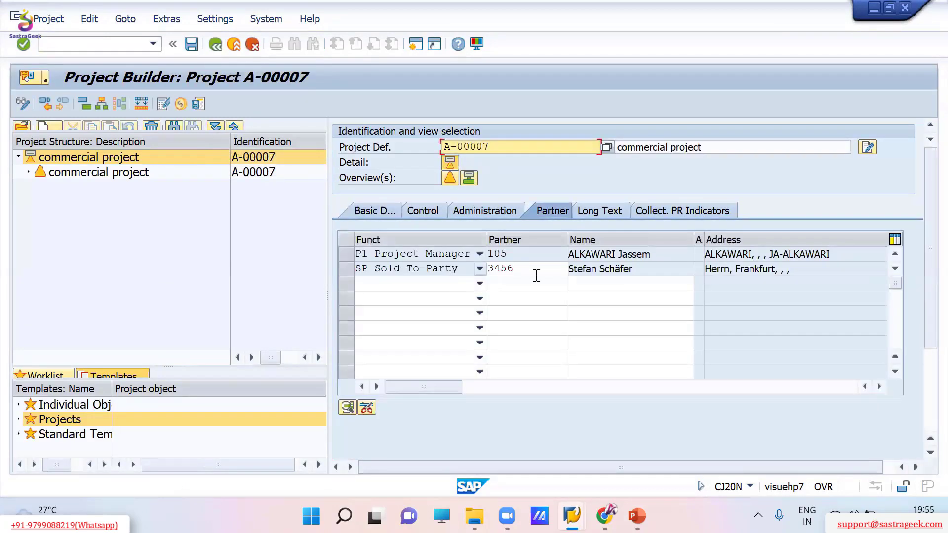
pyautogui.hotkey('alt', 'Tab')
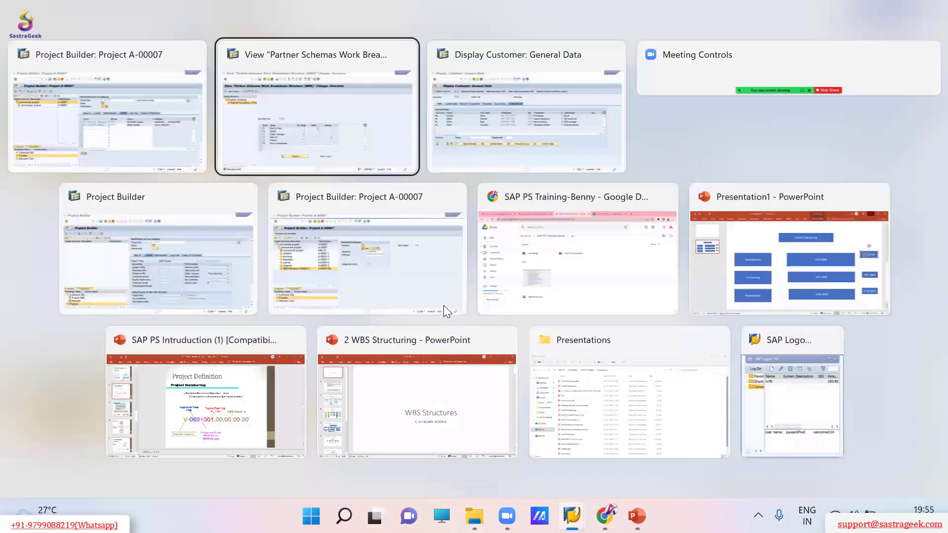
pyautogui.hotkey('alt', 'Tab')
pyautogui.click(284, 124)
# Add partner function P3 Sales VP to project A-00007 and assign a person from the person search
pyautogui.click(597, 226)
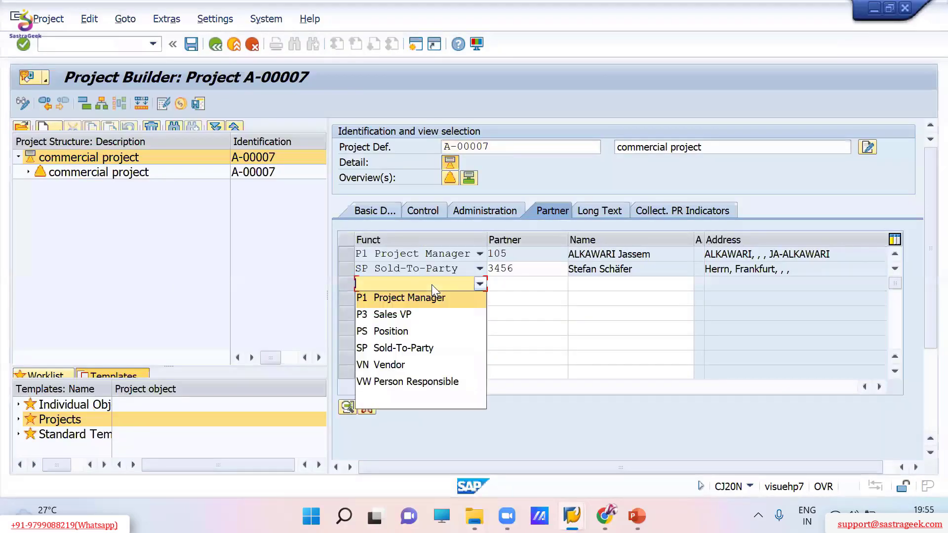
pyautogui.click(402, 315)
pyautogui.click(559, 288)
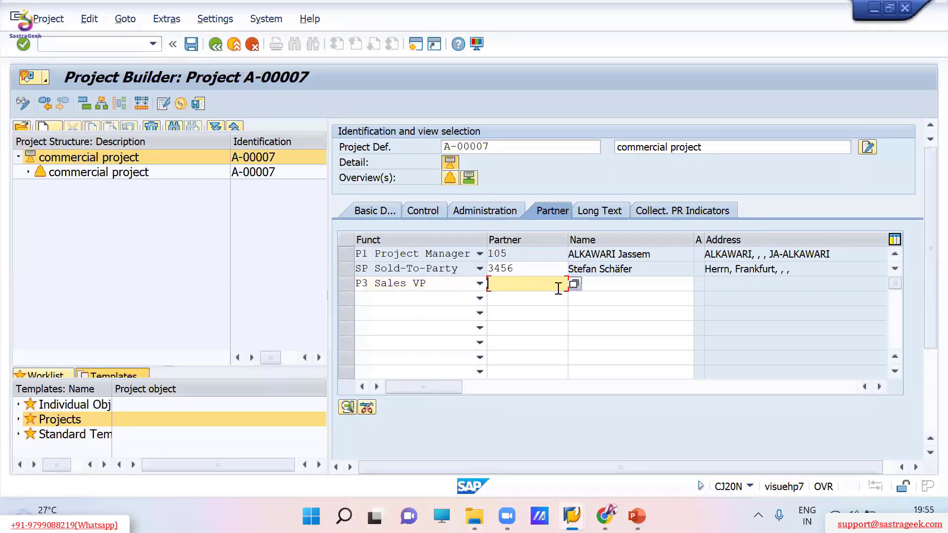
pyautogui.click(574, 285)
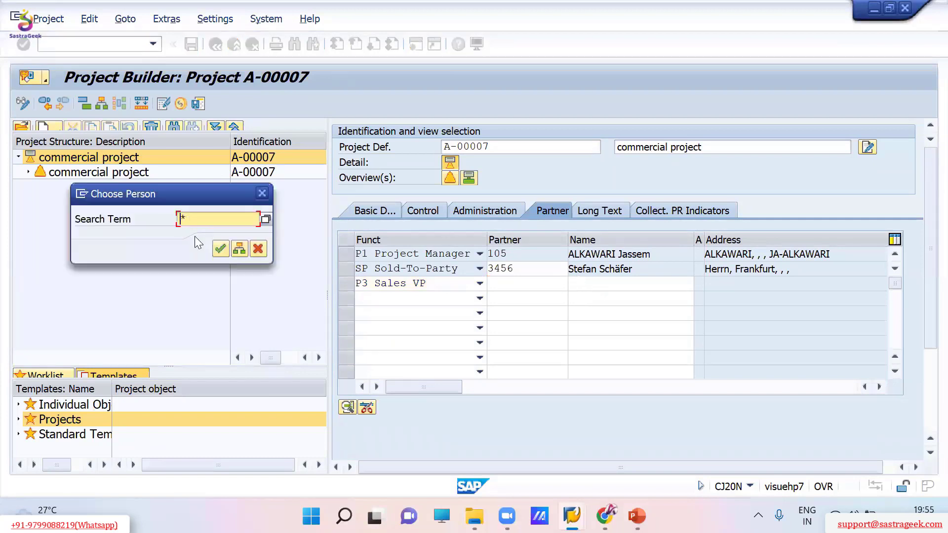
pyautogui.click(221, 248)
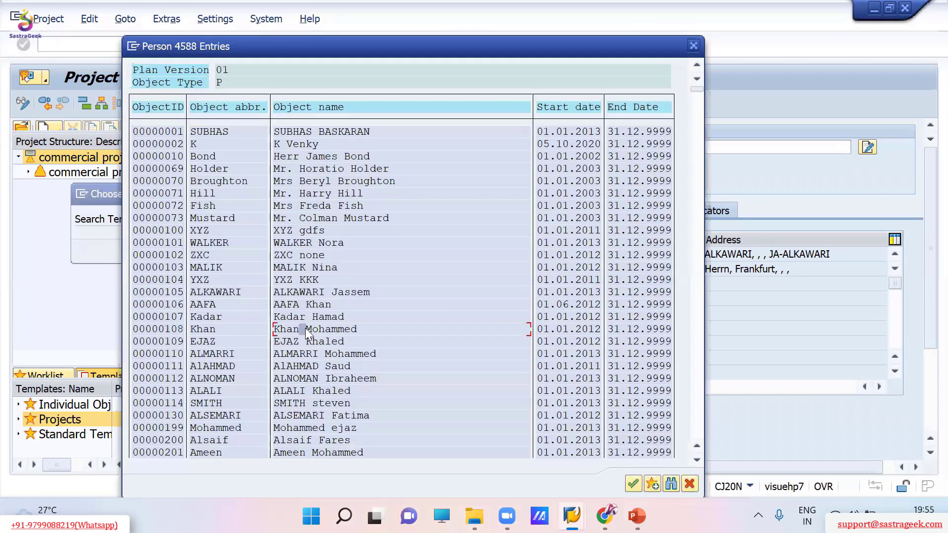
pyautogui.doubleClick(305, 328)
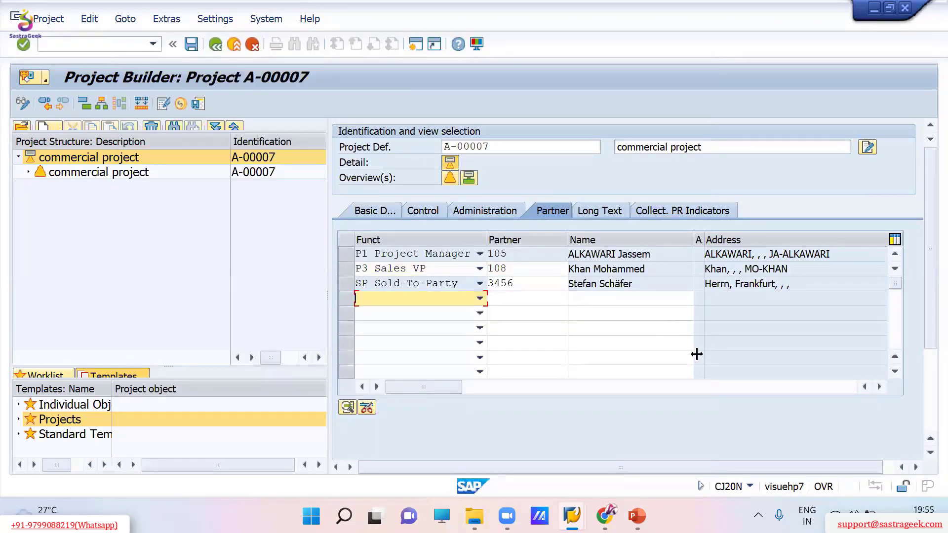
# Check the Unique setting of partner function P3 Sales VP in partner determination procedure 1300
pyautogui.hotkey('alt', 'Tab')
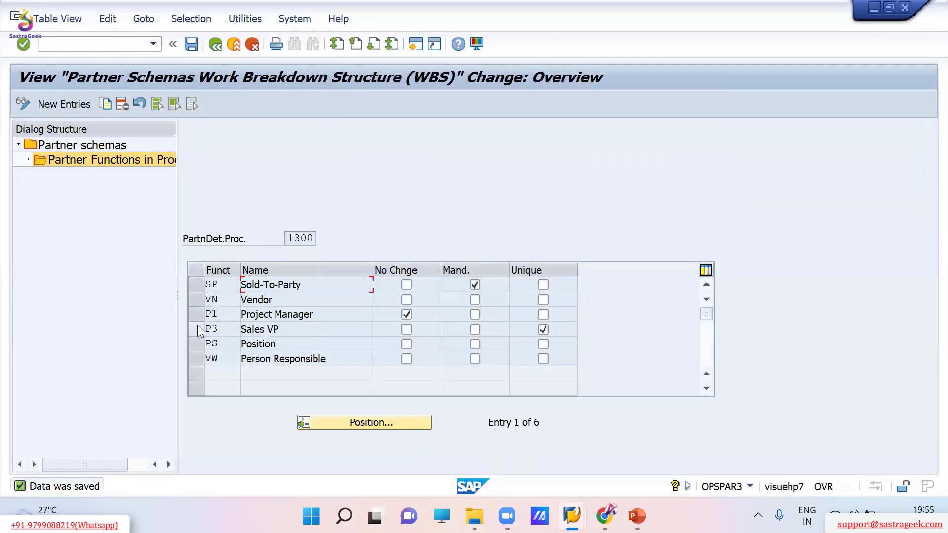
pyautogui.click(198, 328)
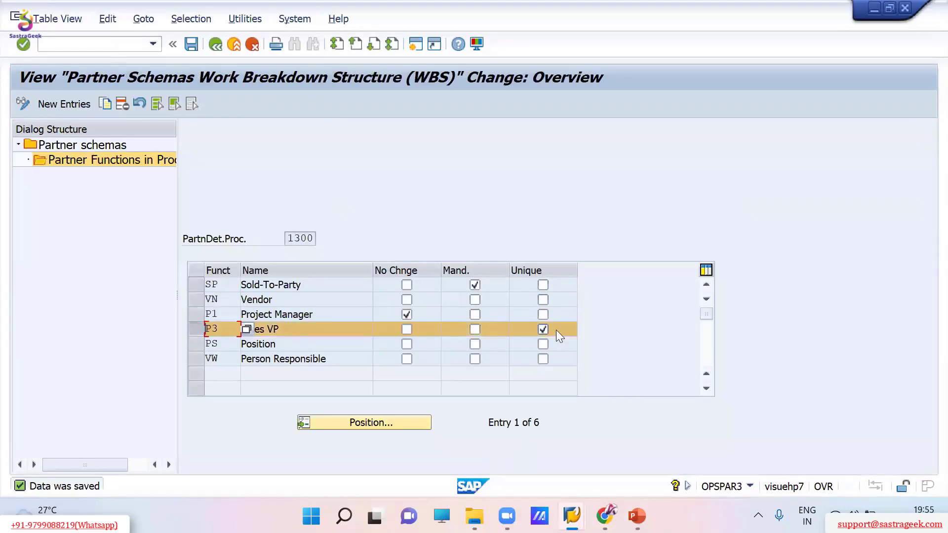
pyautogui.hotkey('alt', 'Tab')
# Try to add a second P3 Sales VP entry to project A-00007 and recheck the function's Unique setting
pyautogui.click(434, 298)
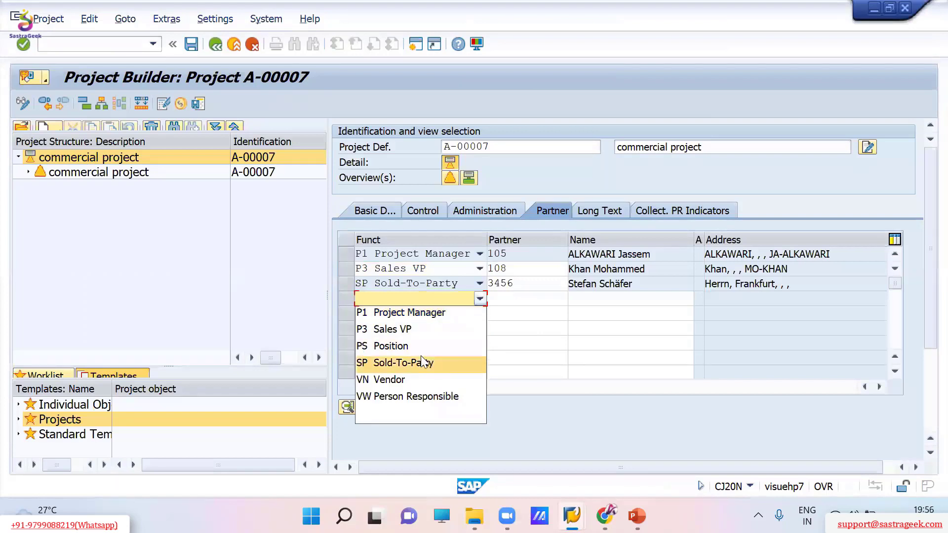
pyautogui.click(402, 329)
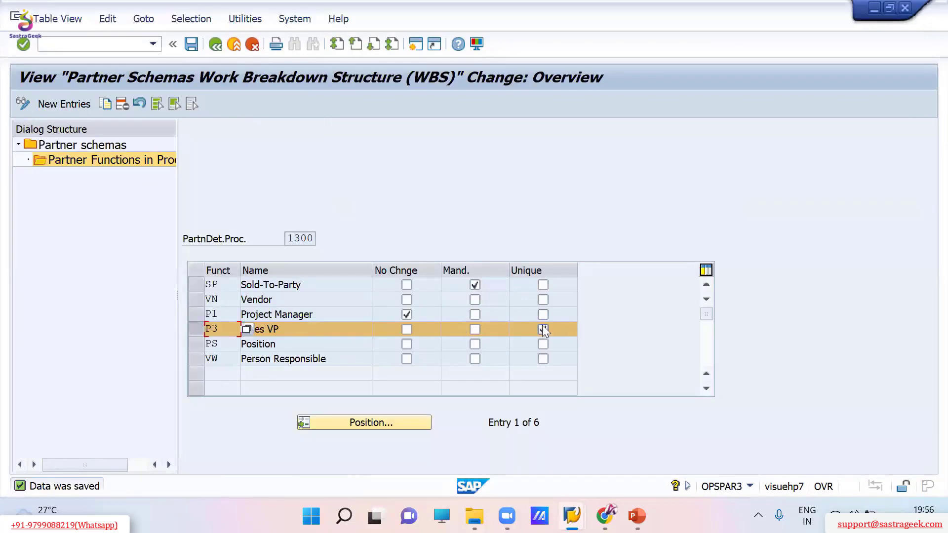
pyautogui.click(543, 329)
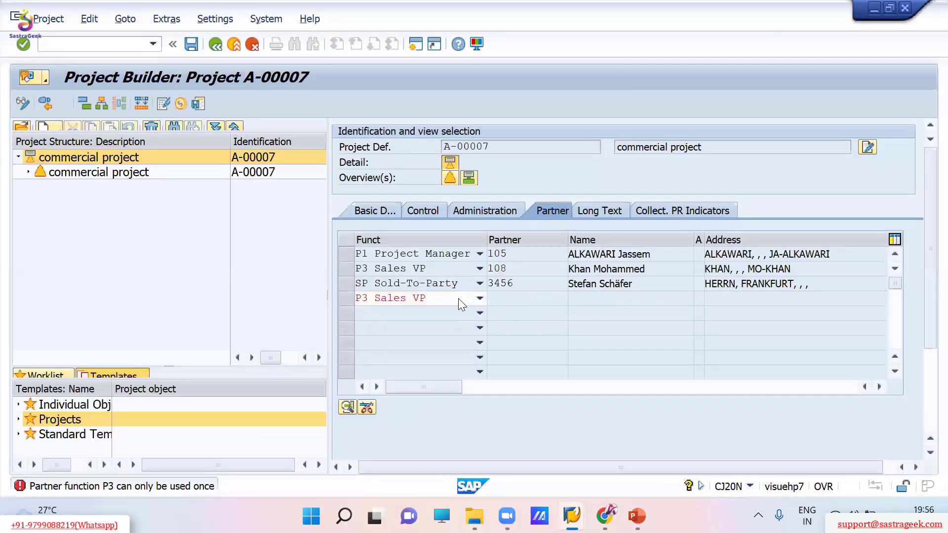
# Replace the duplicate P3 entry on project A-00007 with function VN Vendor and assign ACME Supply Company from the vendor search
pyautogui.click(458, 298)
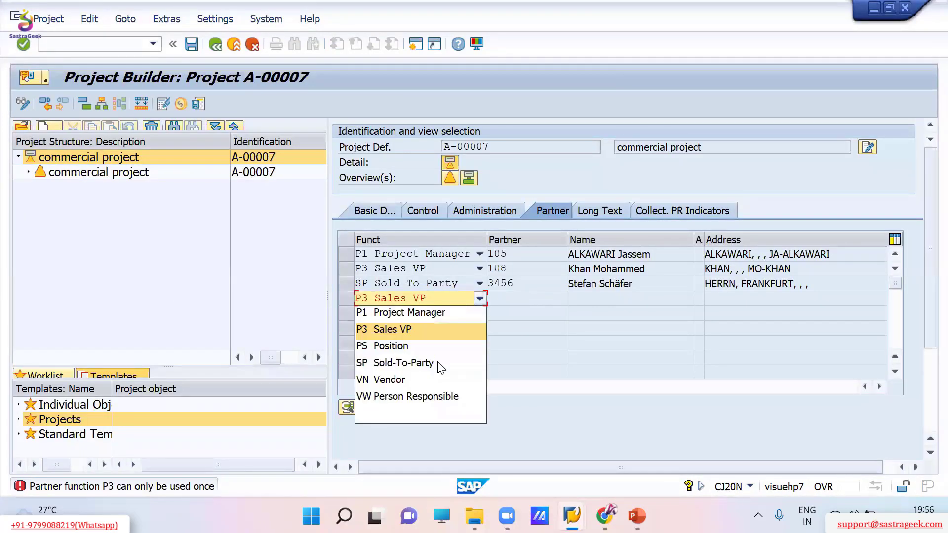
pyautogui.click(421, 380)
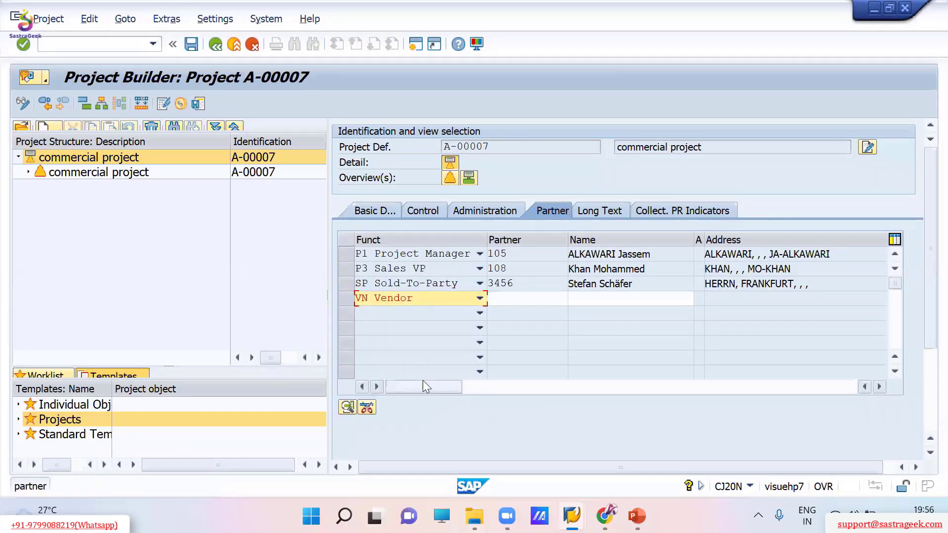
pyautogui.click(526, 286)
pyautogui.click(538, 298)
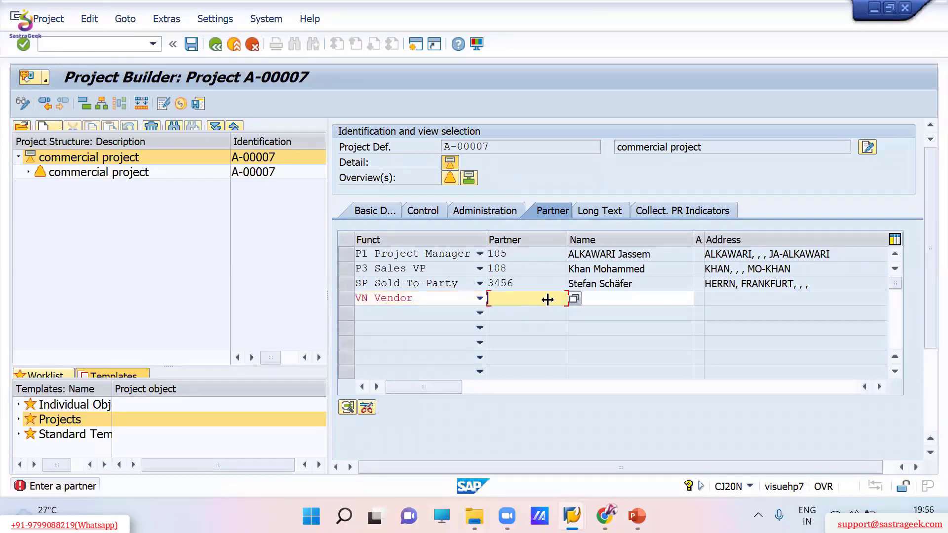
pyautogui.click(574, 300)
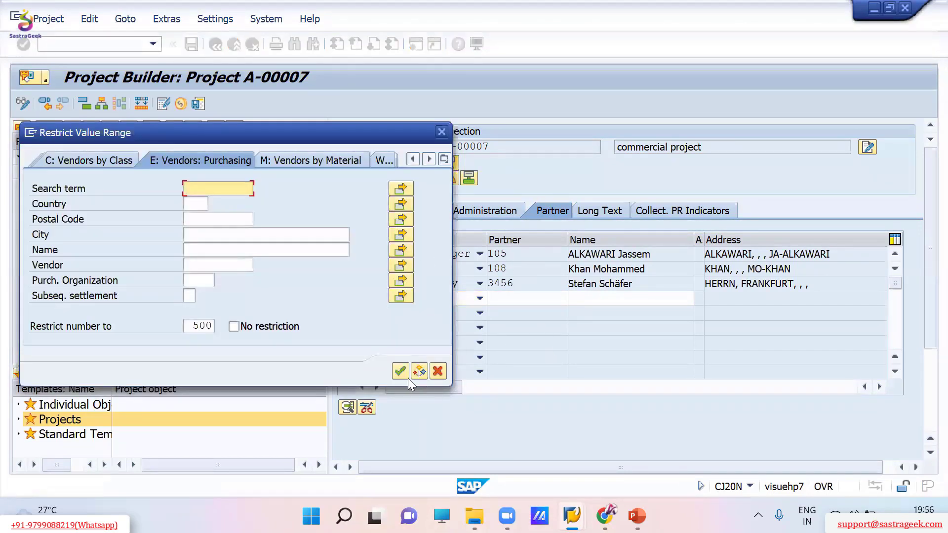
pyautogui.click(400, 371)
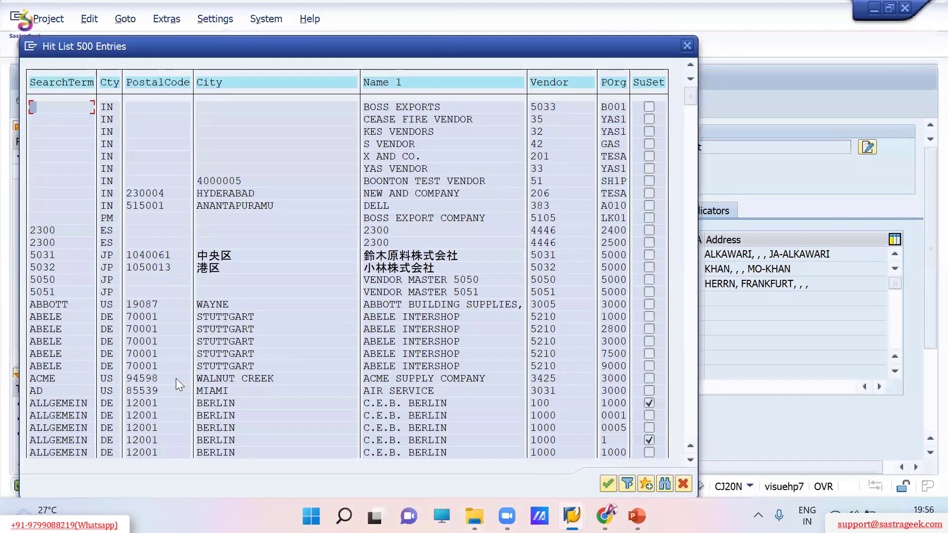
pyautogui.doubleClick(174, 378)
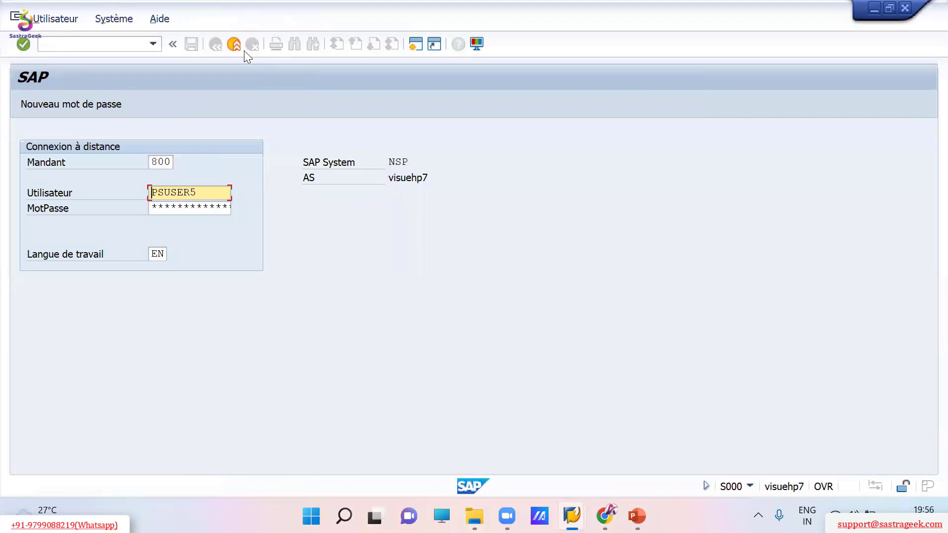
# Check the Project Manager row in procedure 1300 and test whether the P1 Project Manager assignment on project A-00007 is editable
pyautogui.click(235, 45)
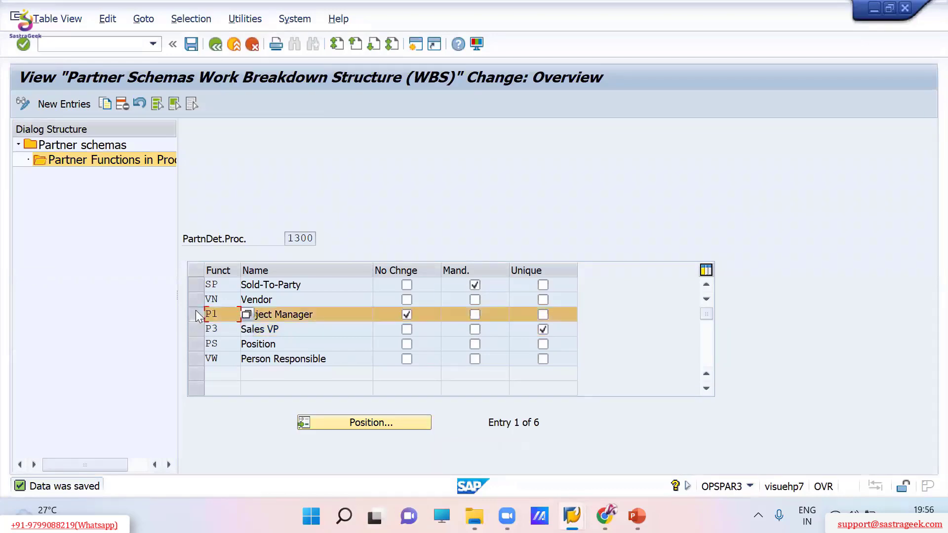
pyautogui.click(304, 314)
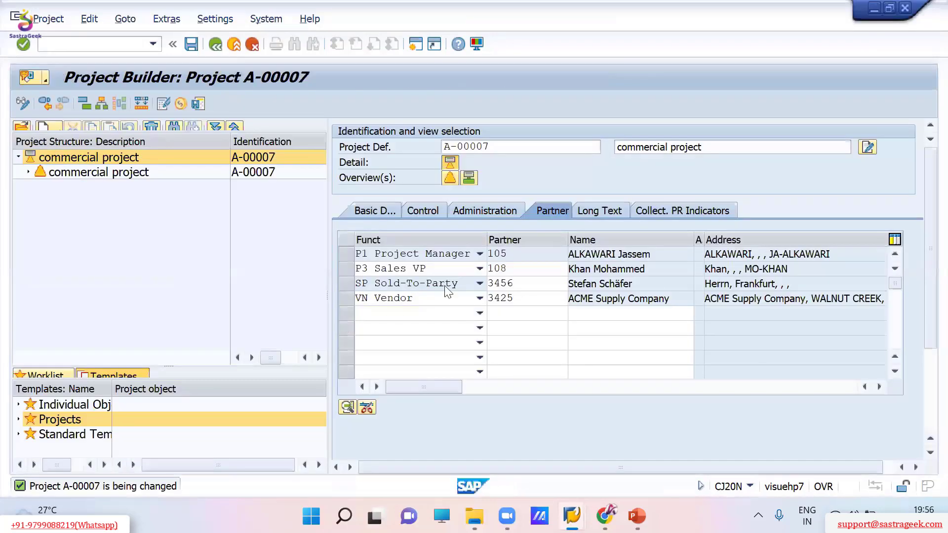
pyautogui.click(344, 250)
pyautogui.click(345, 253)
pyautogui.click(520, 255)
pyautogui.moveTo(515, 254); pyautogui.dragTo(494, 254)
pyautogui.click(488, 254)
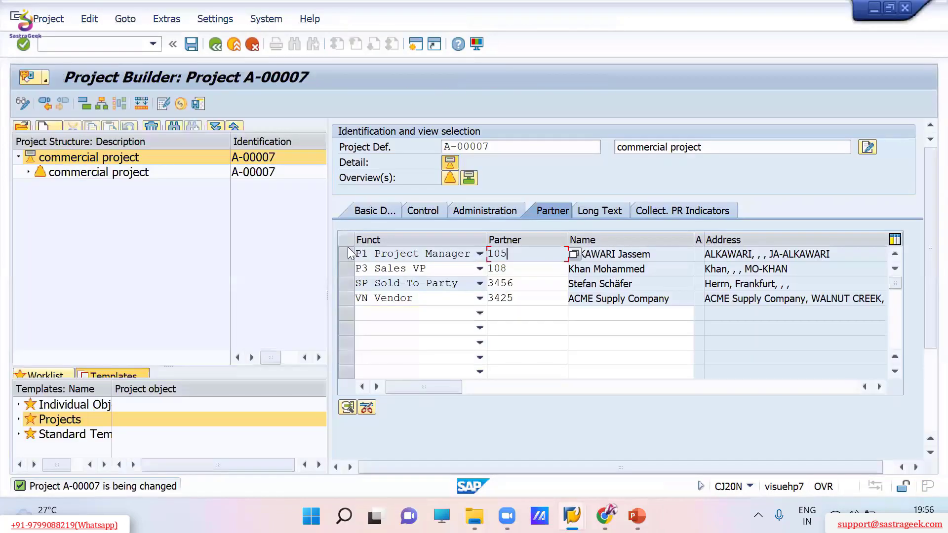
pyautogui.click(347, 250)
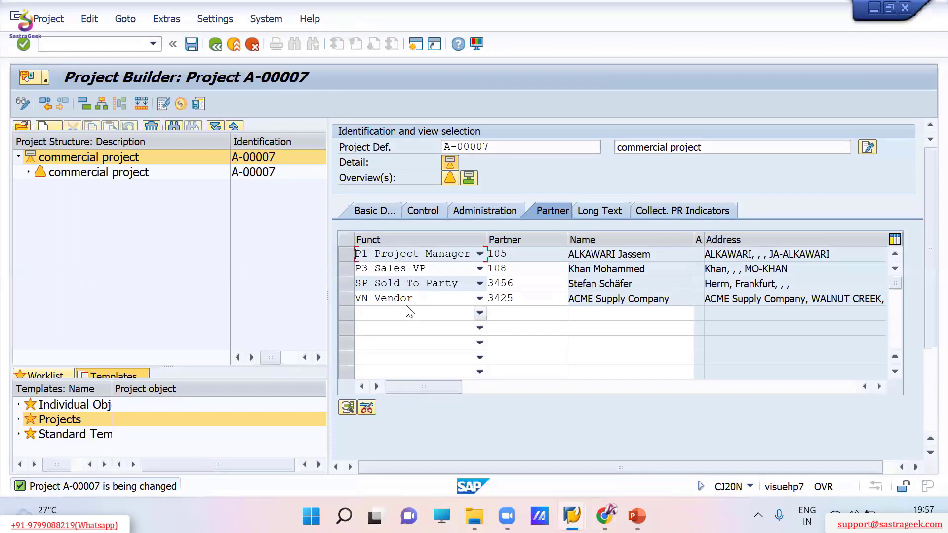
pyautogui.click(410, 298)
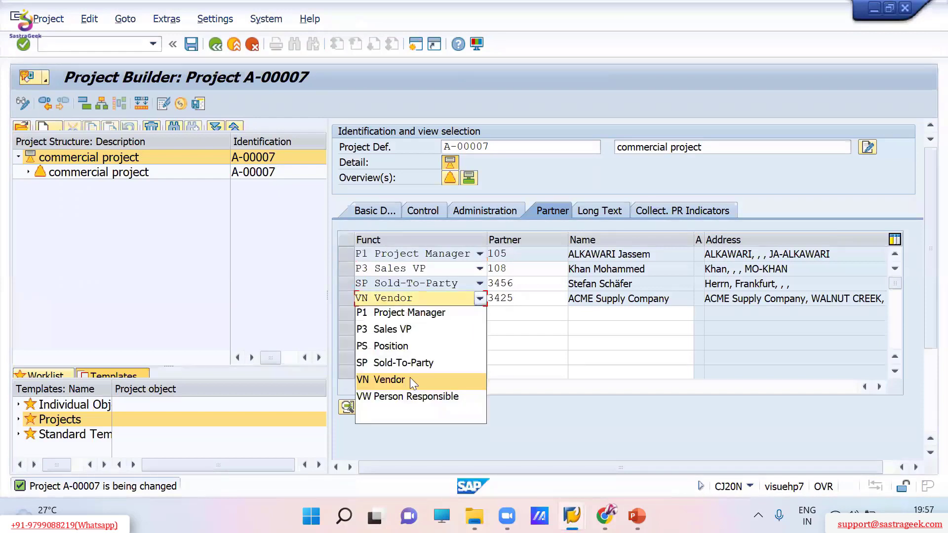
pyautogui.click(409, 397)
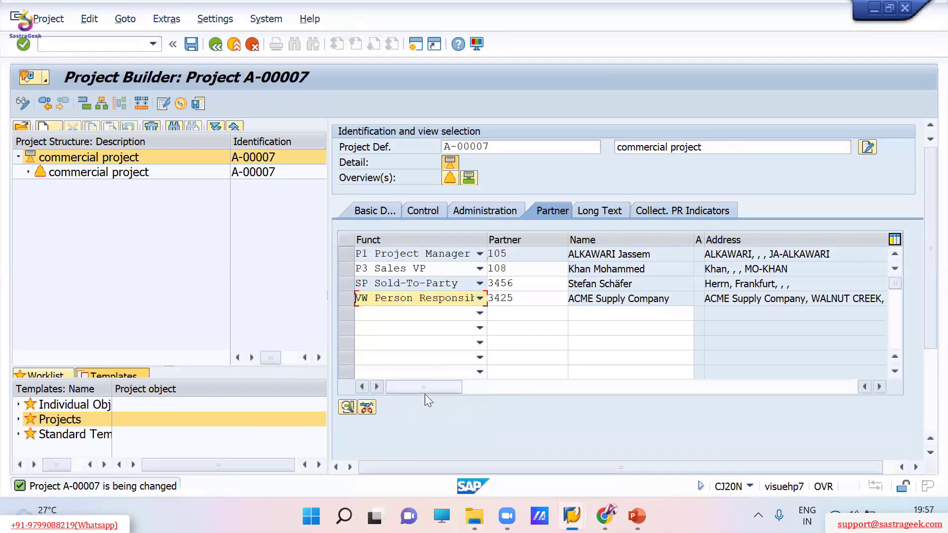
pyautogui.click(434, 299)
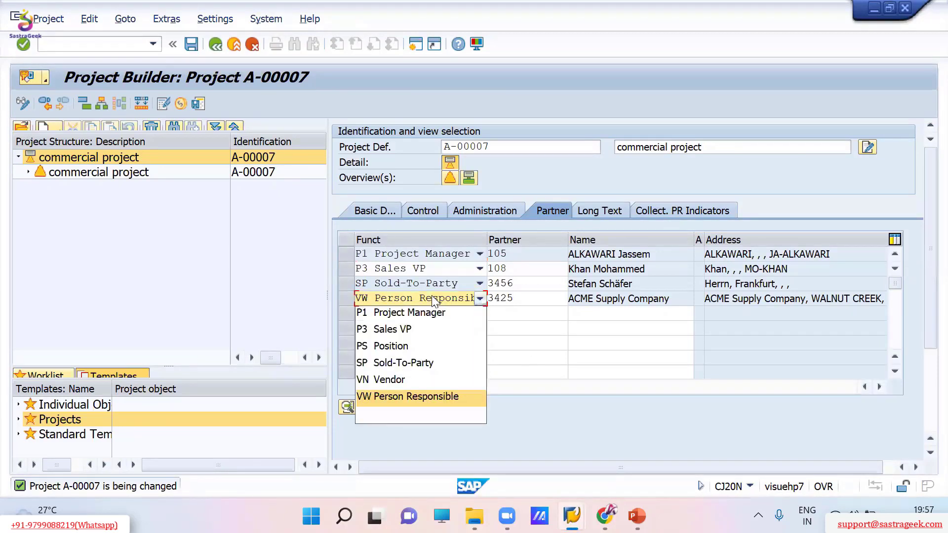
pyautogui.click(406, 380)
# Add partner function VW Person Responsible to project A-00007, assign a person from the person search and save the project
pyautogui.click(410, 313)
pyautogui.click(408, 411)
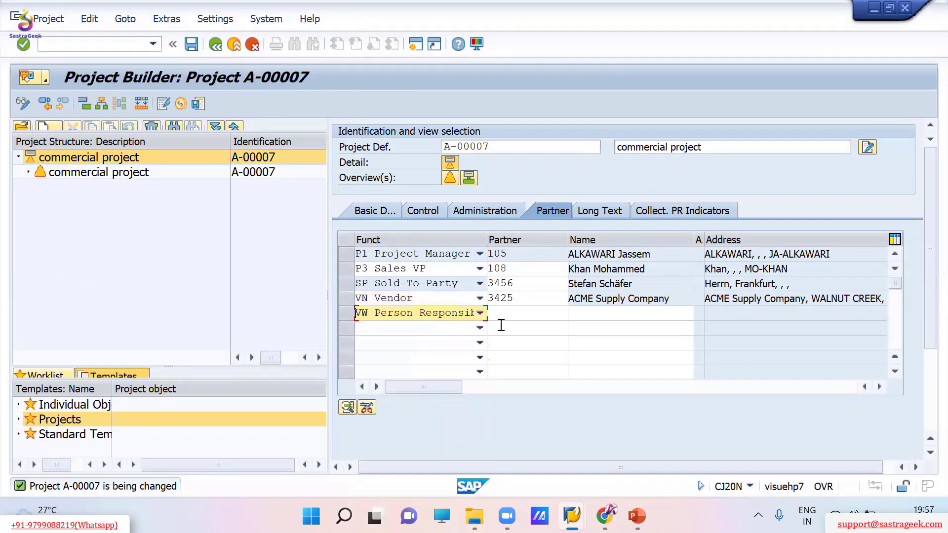
pyautogui.click(507, 314)
pyautogui.click(574, 314)
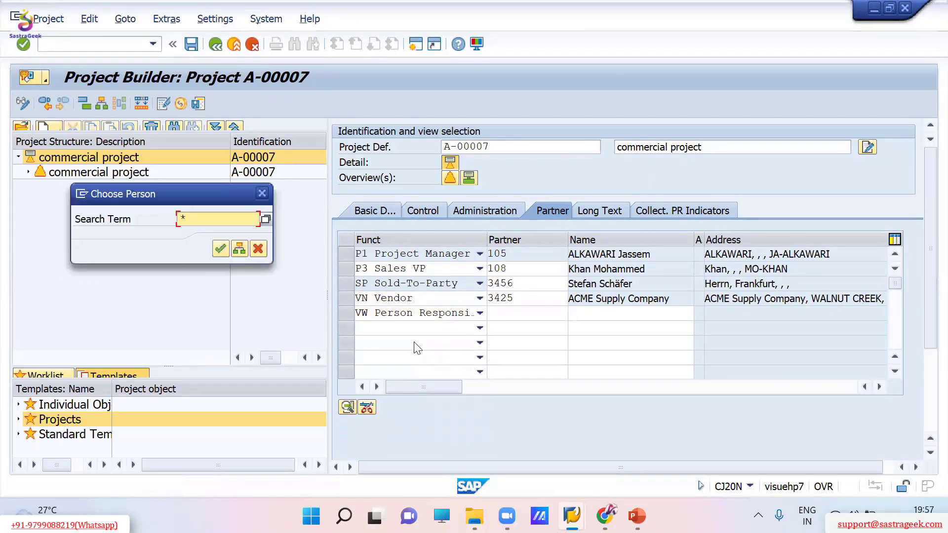
pyautogui.click(225, 246)
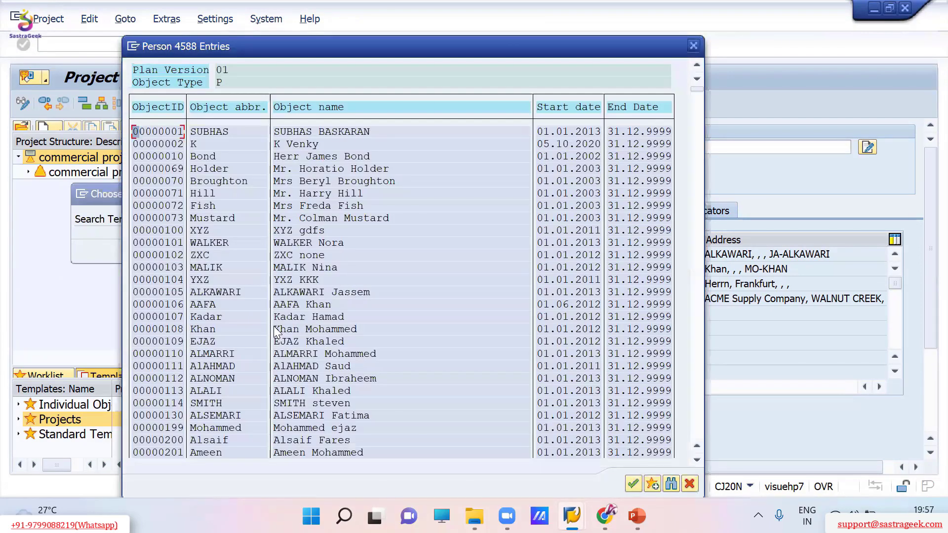
pyautogui.doubleClick(275, 330)
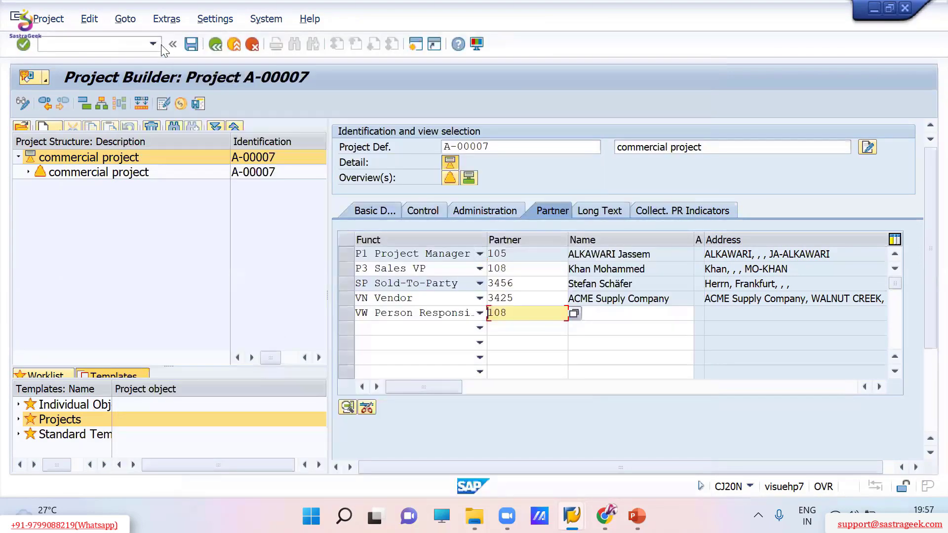
pyautogui.press('Return')
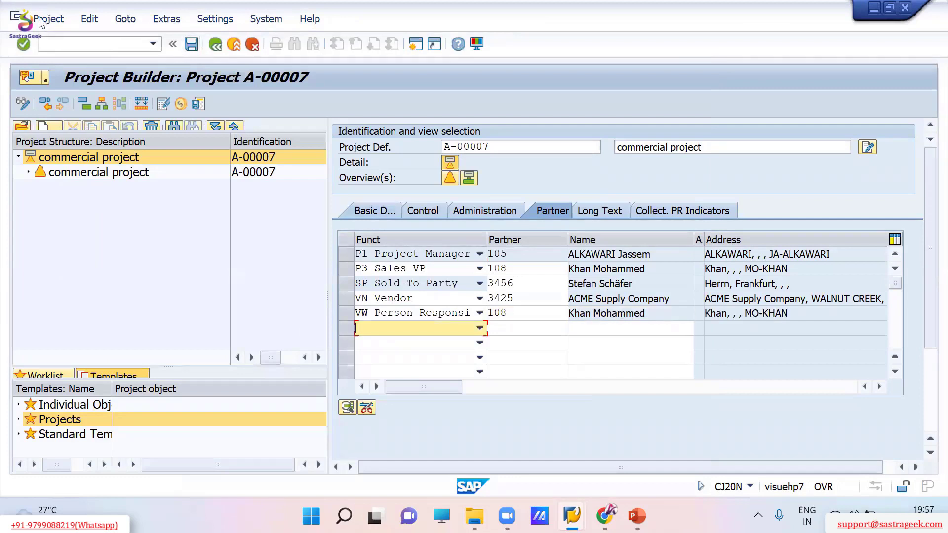
pyautogui.click(194, 48)
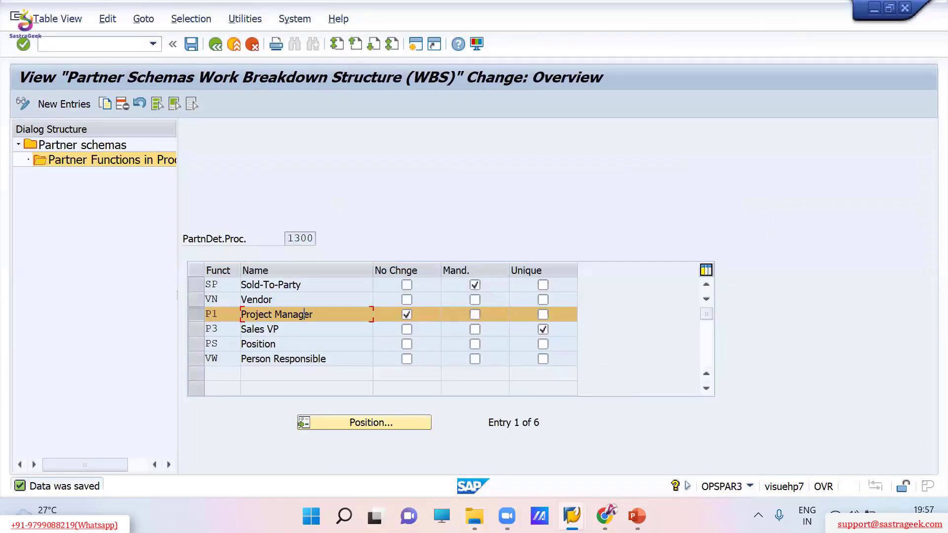
pyautogui.hotkey('alt', 'Tab')
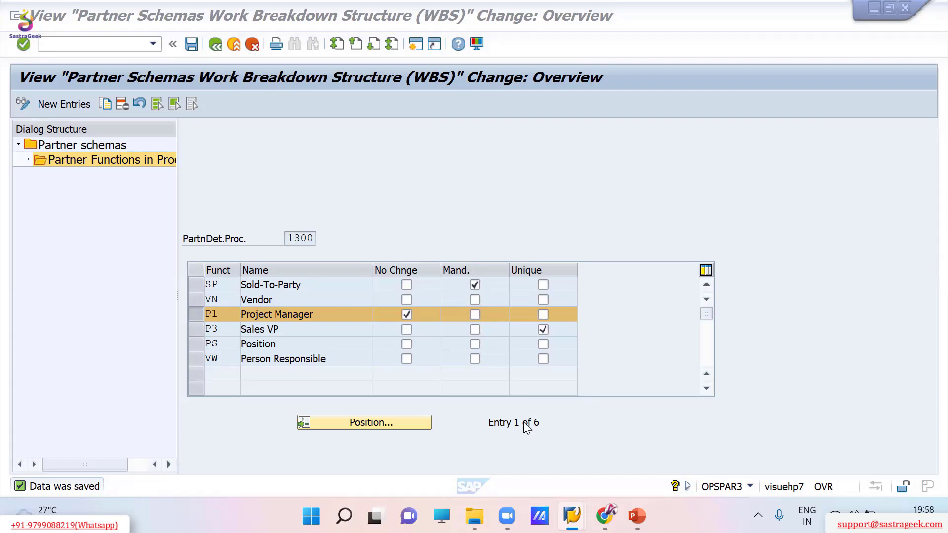
pyautogui.hotkey('alt', 'Tab')
pyautogui.hotkey('alt', 'Tab')
pyautogui.hotkey('alt', 'Tab')
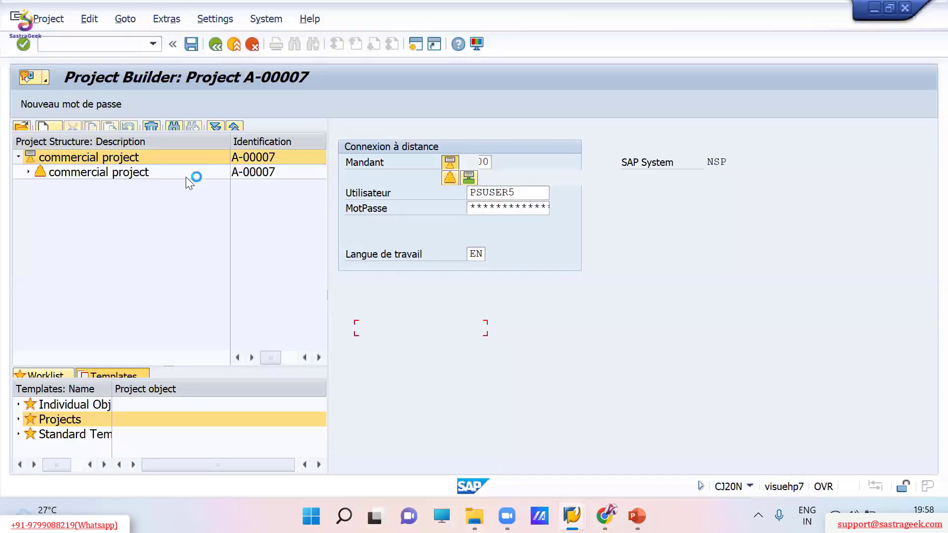
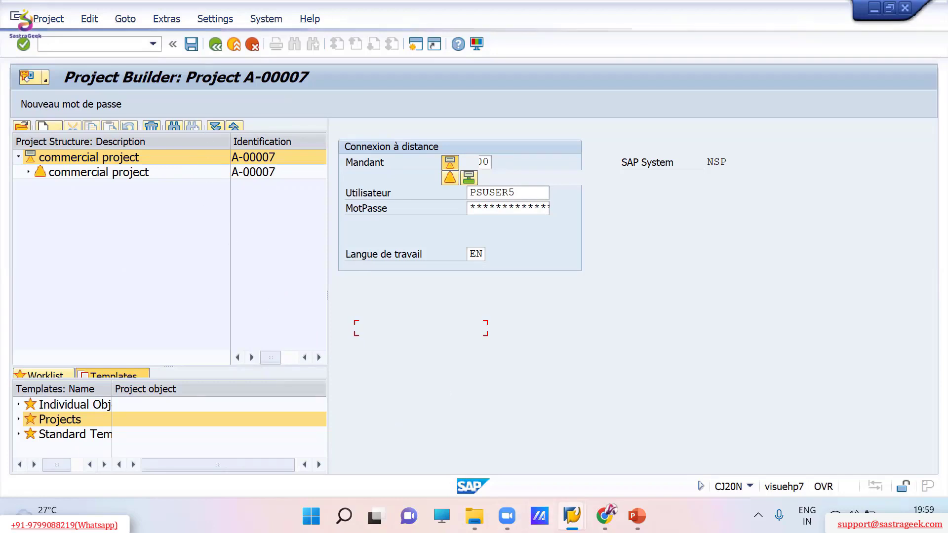
# Switch to the session displaying customer Hitech AG and exit it to the SAP Easy Access start screen
pyautogui.click(571, 516)
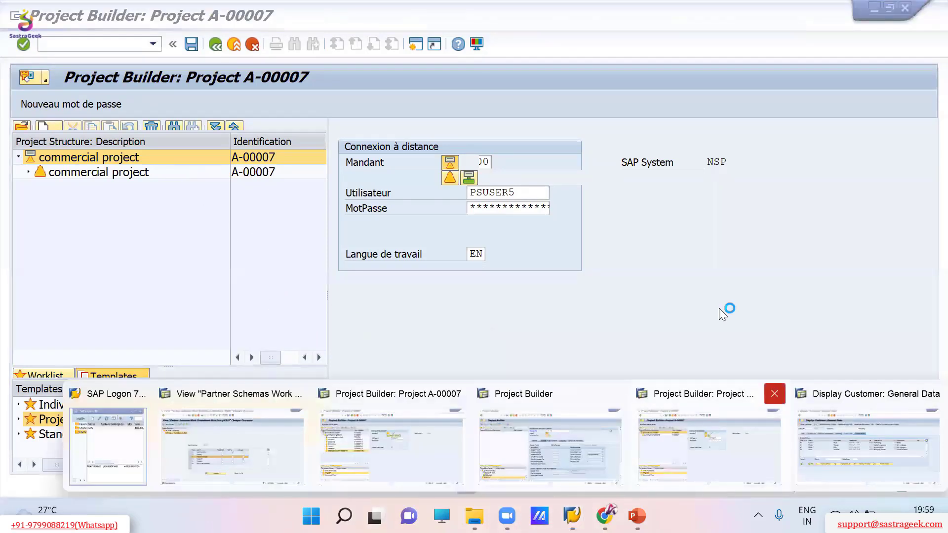
pyautogui.click(721, 310)
pyautogui.click(571, 516)
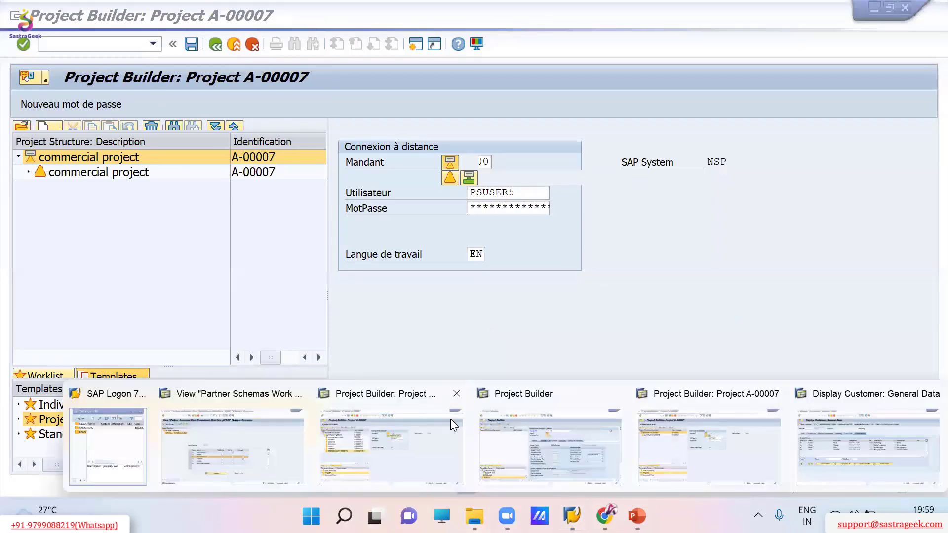
pyautogui.click(568, 515)
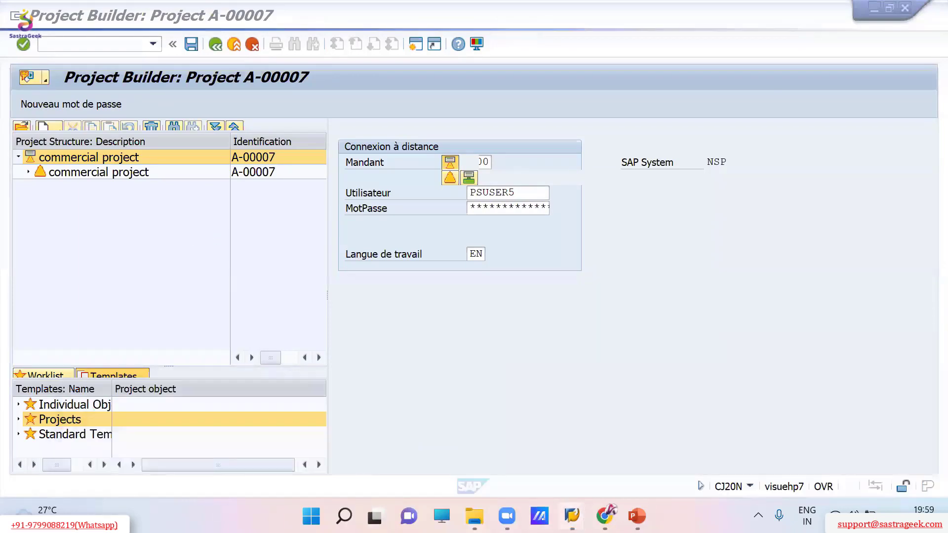
pyautogui.click(569, 515)
pyautogui.click(509, 423)
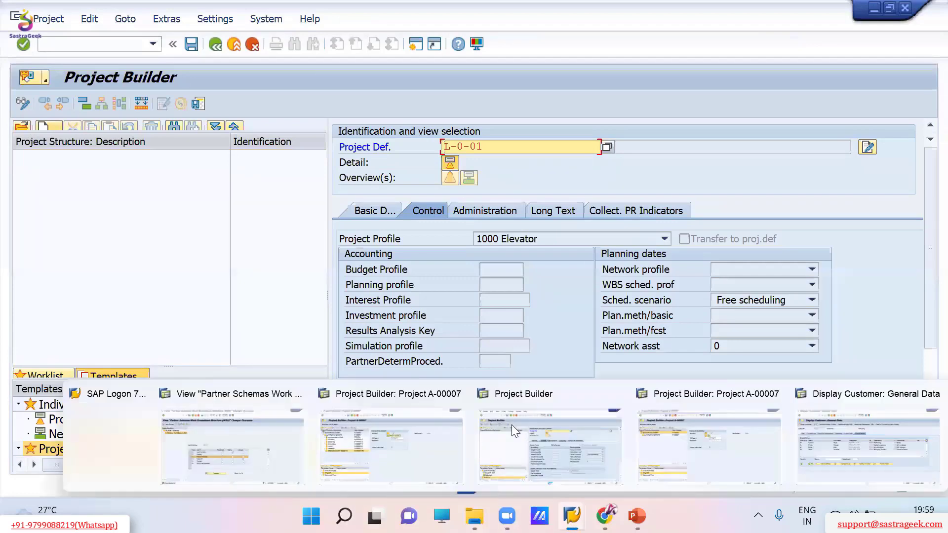
pyautogui.click(850, 450)
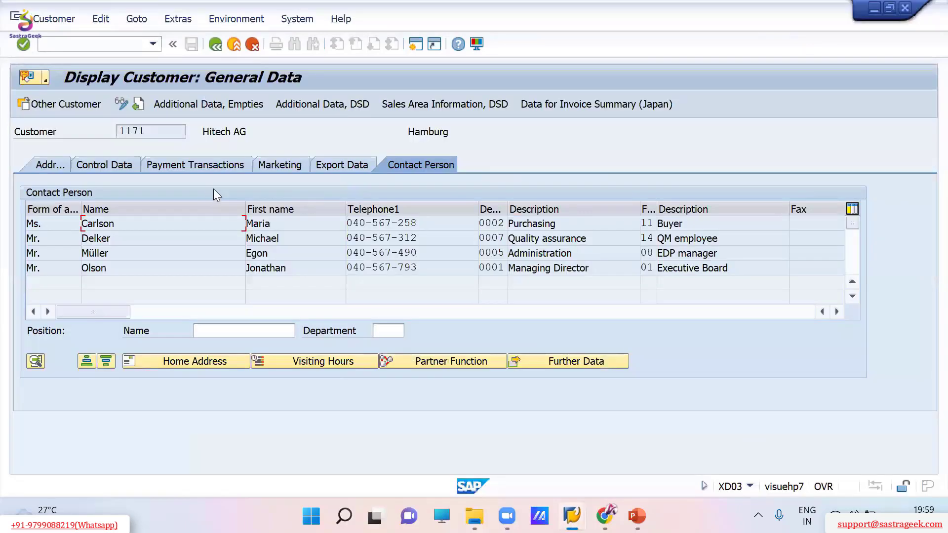
pyautogui.click(216, 44)
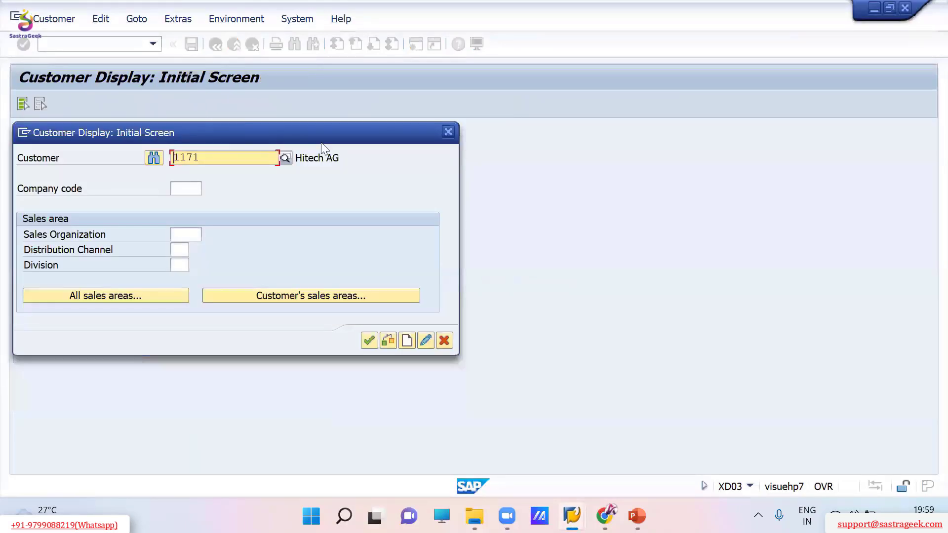
pyautogui.press('Escape')
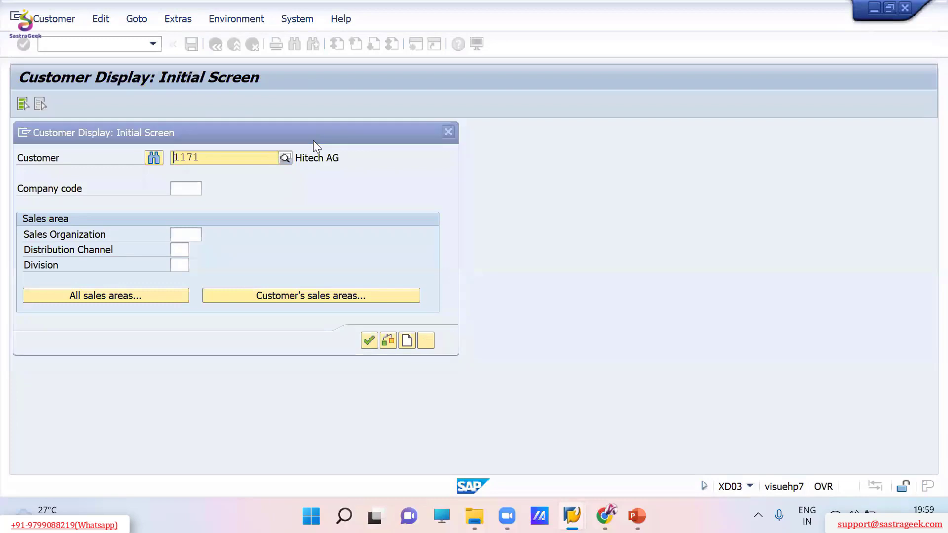
pyautogui.click(449, 130)
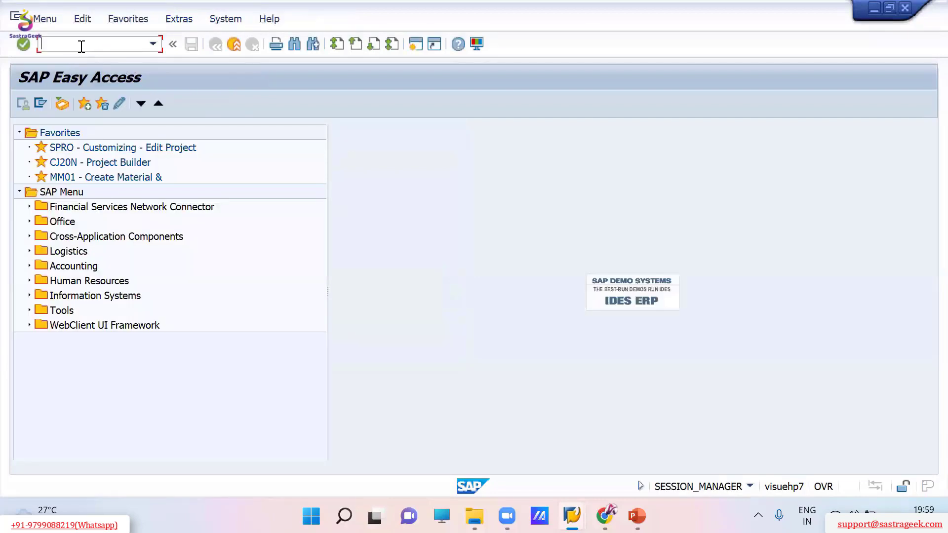
# Start transaction SPRO and open the SAP Reference IMG
pyautogui.write('ops')
pyautogui.press('BackSpace')
pyautogui.press('BackSpace')
pyautogui.press('BackSpace')
pyautogui.write('spro')
pyautogui.press('Return')
pyautogui.click(84, 106)
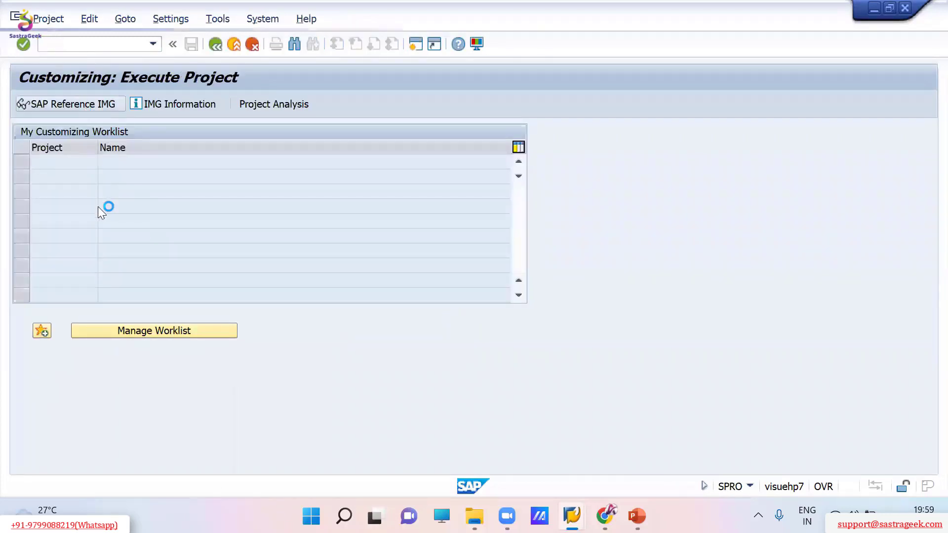
# Expand Project System in the IMG down through Structures to the Operative Structures node
pyautogui.press('Down')
pyautogui.press('Down')
pyautogui.press('Down')
pyautogui.press('Down')
pyautogui.press('Down')
pyautogui.press('Down')
pyautogui.press('Down')
pyautogui.press('Down')
pyautogui.press('Down')
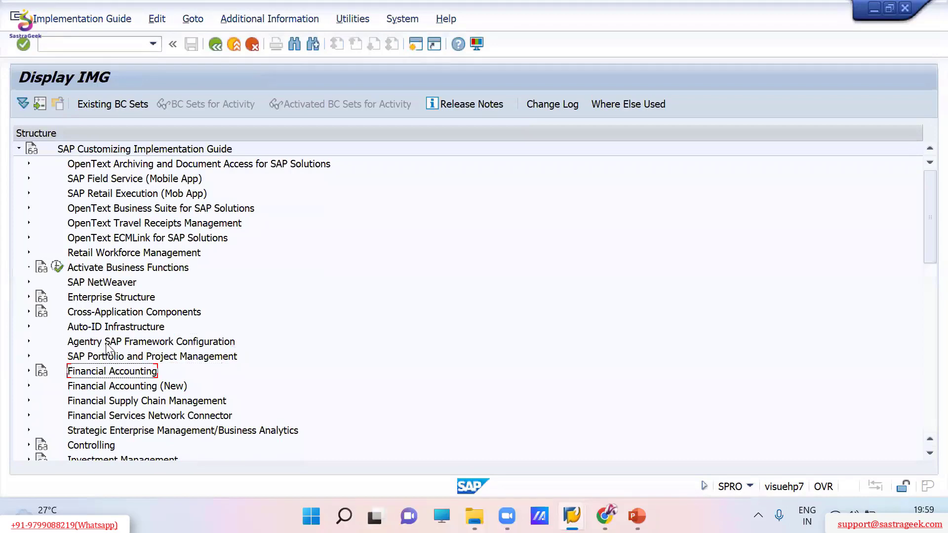
pyautogui.press('Down')
pyautogui.press('Down')
pyautogui.press('Down')
pyautogui.press('Down')
pyautogui.press('Down')
pyautogui.press('Down')
pyautogui.press('Down')
pyautogui.press('Down')
pyautogui.press('Down')
pyautogui.press('Down')
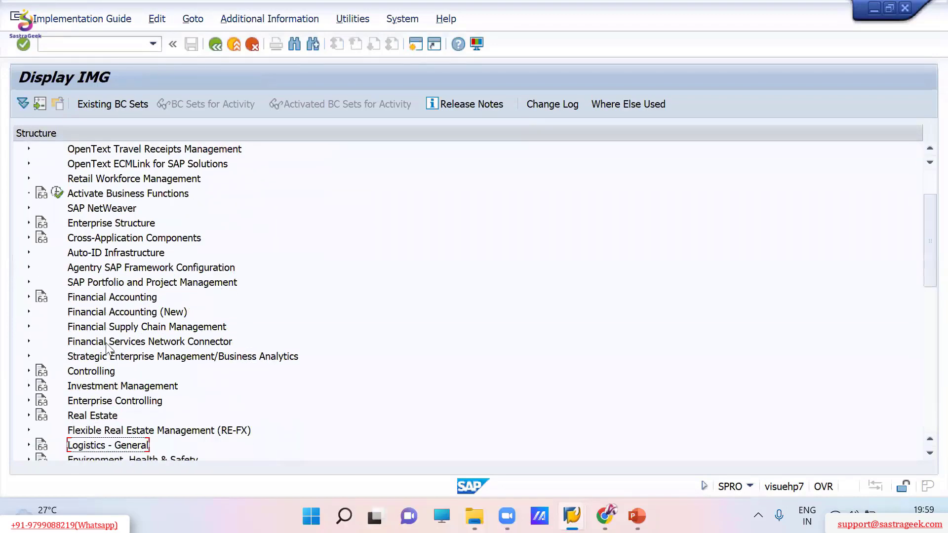
pyautogui.press('Down')
pyautogui.press('Down')
pyautogui.press('Down')
pyautogui.press('Down')
pyautogui.press('Down')
pyautogui.press('Down')
pyautogui.press('Down')
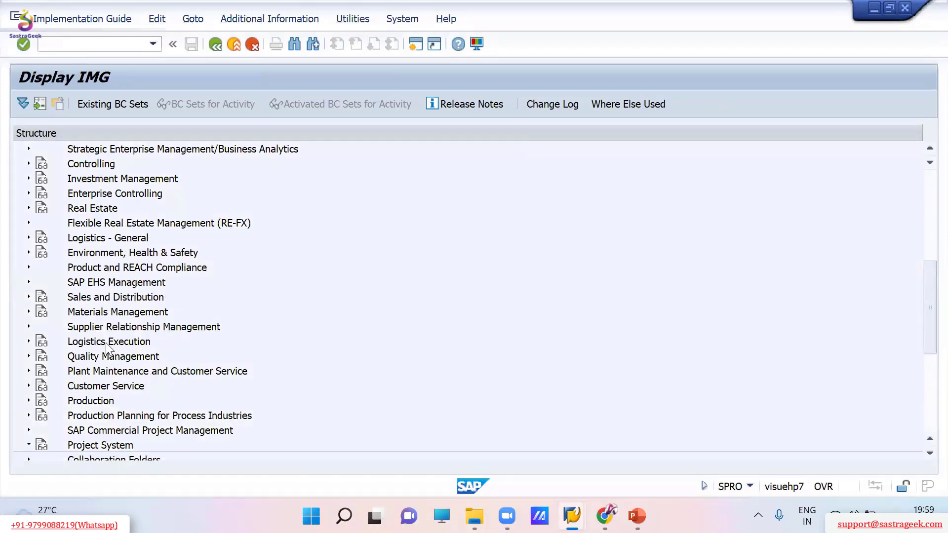
pyautogui.press('Right')
pyautogui.press('Down')
pyautogui.press('Right')
pyautogui.press('Down')
pyautogui.press('Down')
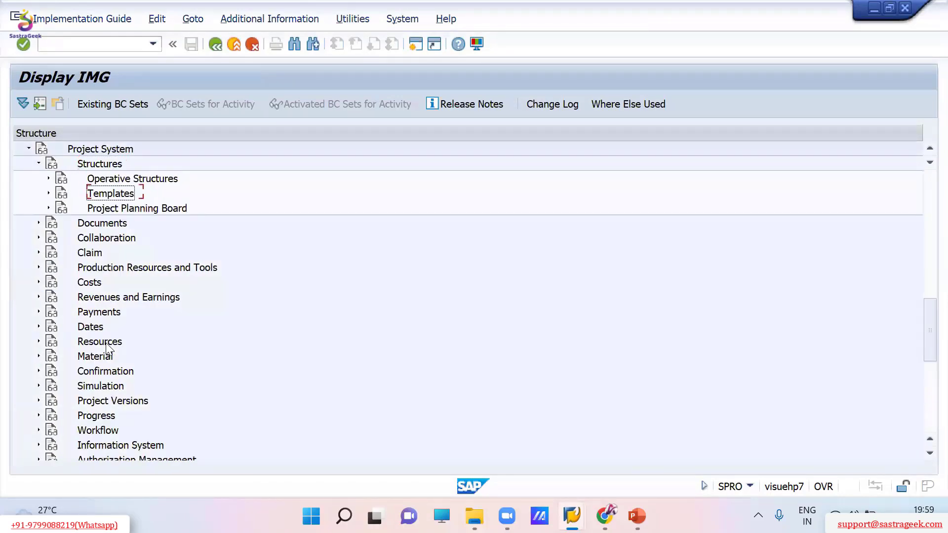
pyautogui.press('Up')
pyautogui.press('Right')
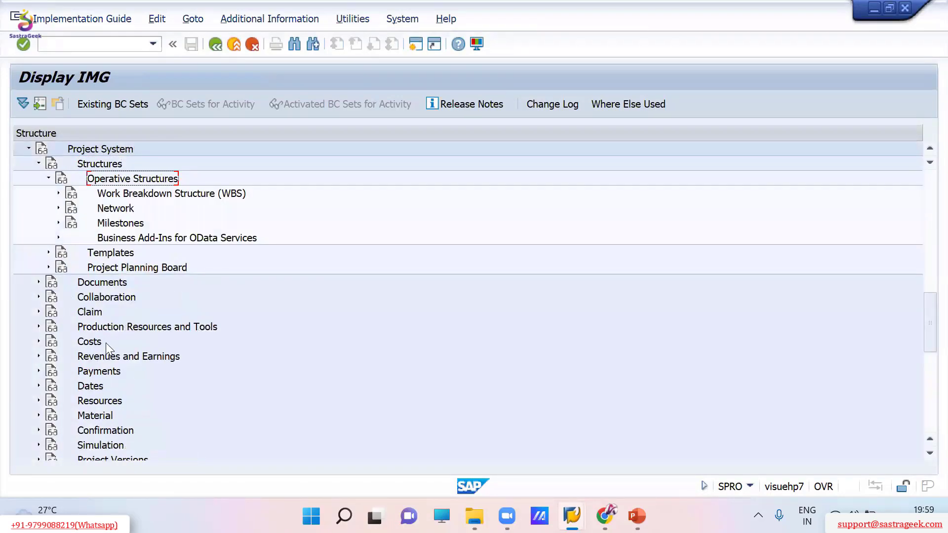
# Expand Work Breakdown Structure (WBS) under Operative Structures and open the Create Project Profile activity
pyautogui.press('Down')
pyautogui.press('Right')
pyautogui.press('Down')
pyautogui.press('Down')
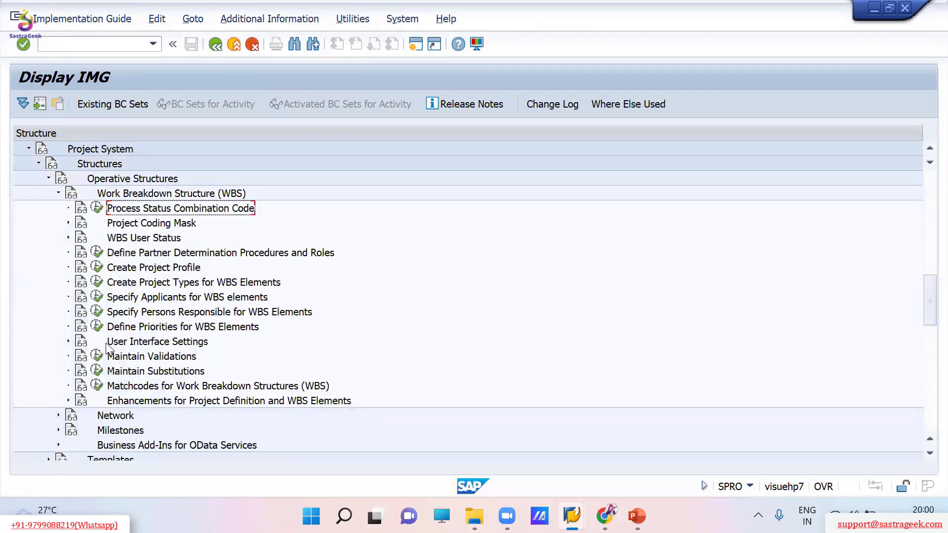
pyautogui.press('Down')
pyautogui.press('Down')
pyautogui.press('Down')
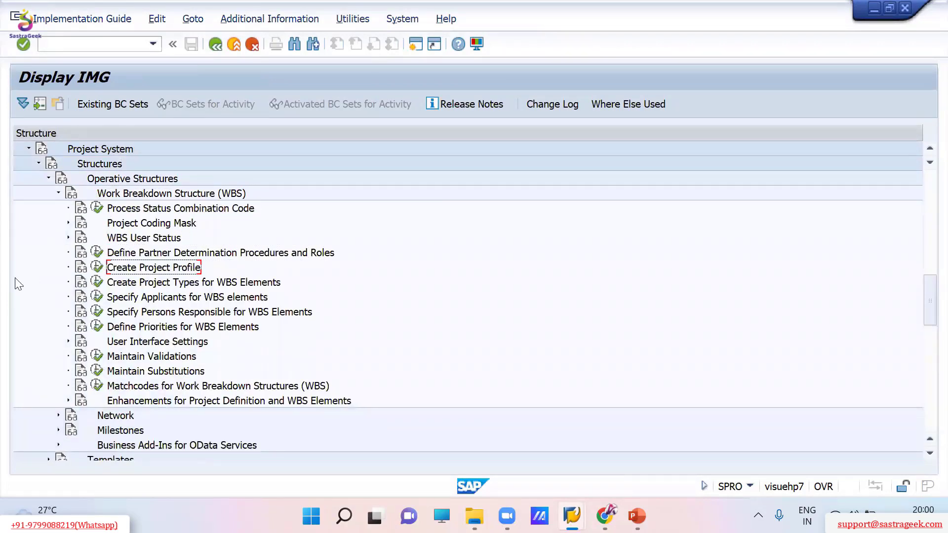
pyautogui.press('Return')
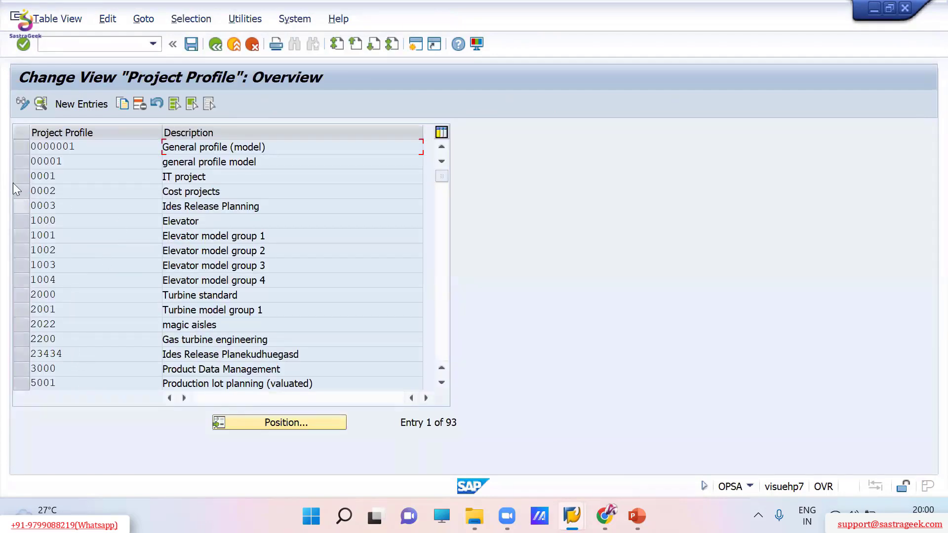
# Copy project profile 1000 Elevator to a new profile 1007 with the description Turnkey Project Profile
pyautogui.click(23, 220)
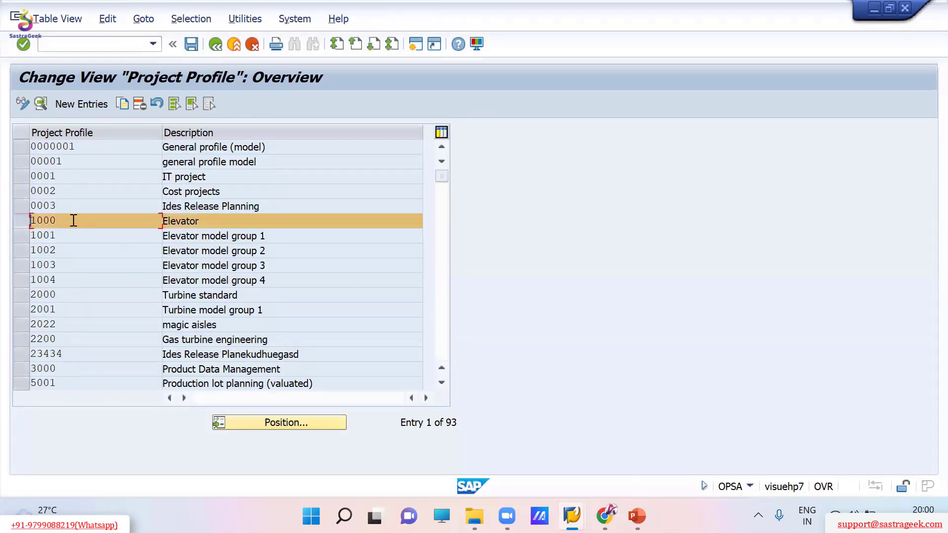
pyautogui.click(18, 221)
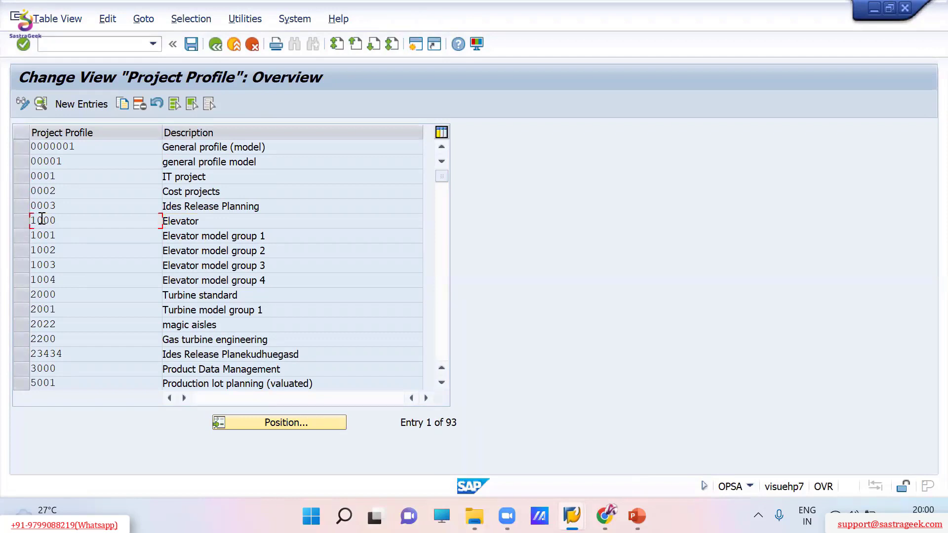
pyautogui.click(20, 221)
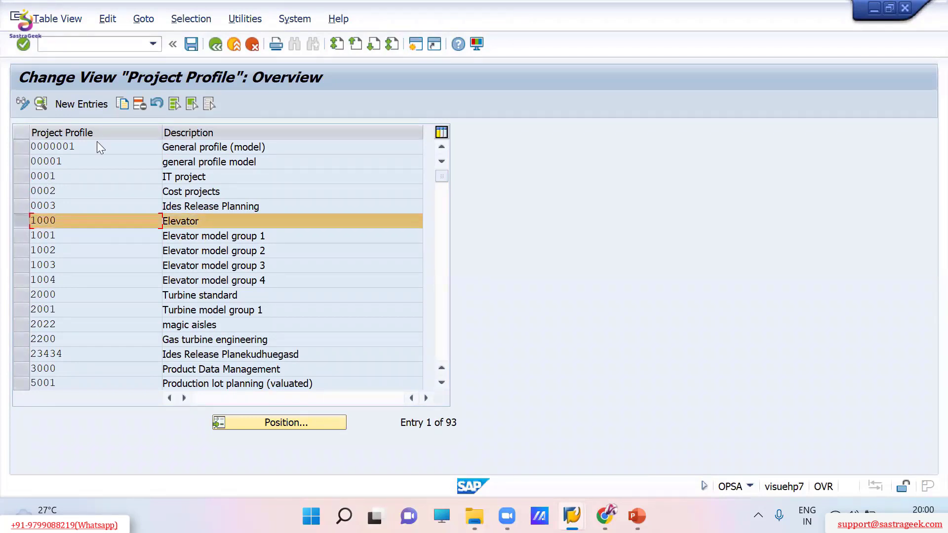
pyautogui.click(124, 104)
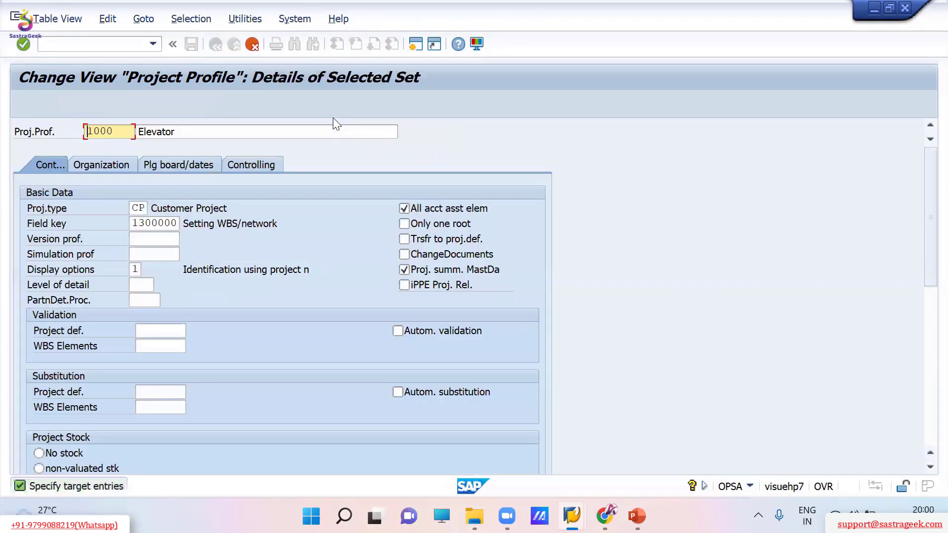
pyautogui.write('2')
pyautogui.press('BackSpace')
pyautogui.write('1007')
pyautogui.press('Tab')
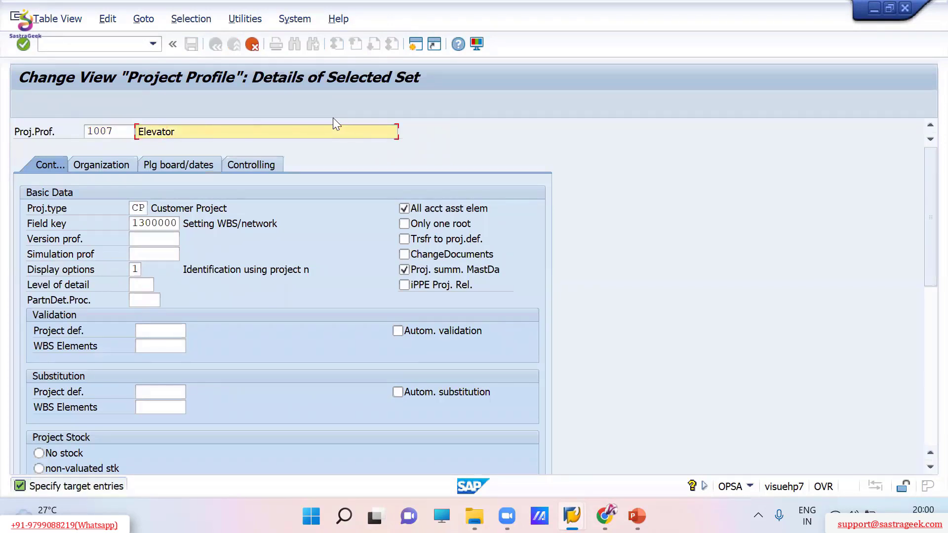
pyautogui.write('Turnkey Project Pro')
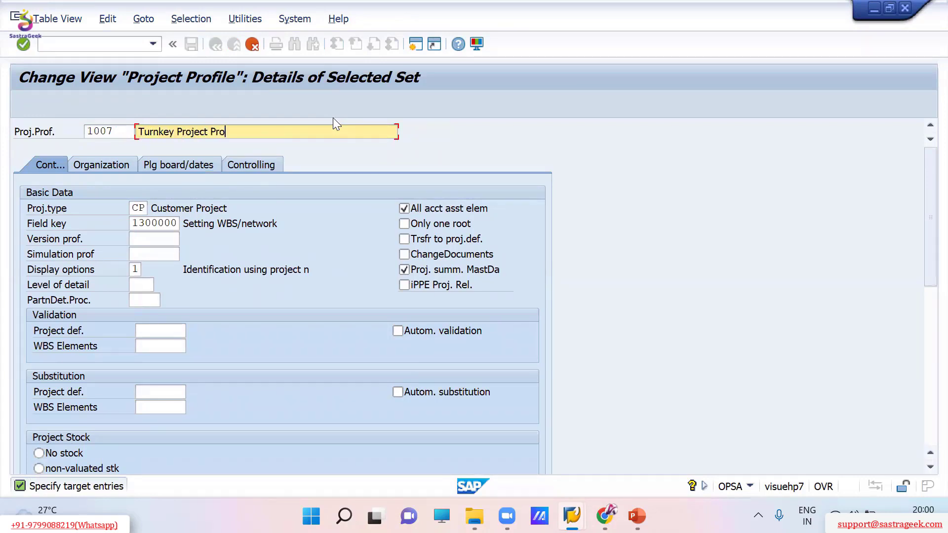
pyautogui.write('file')
pyautogui.press('Return')
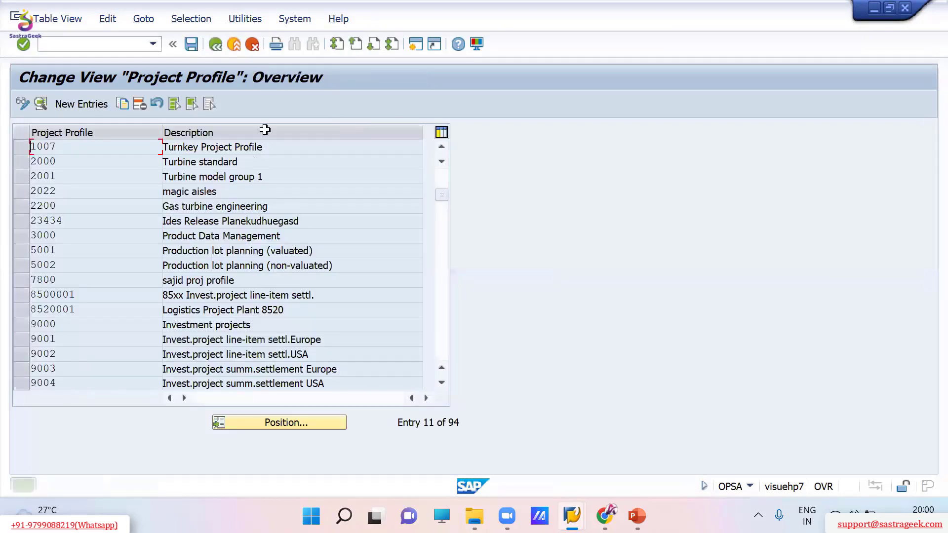
# Open the details of project profile 1007 and review the available project types without changing the type
pyautogui.doubleClick(32, 146)
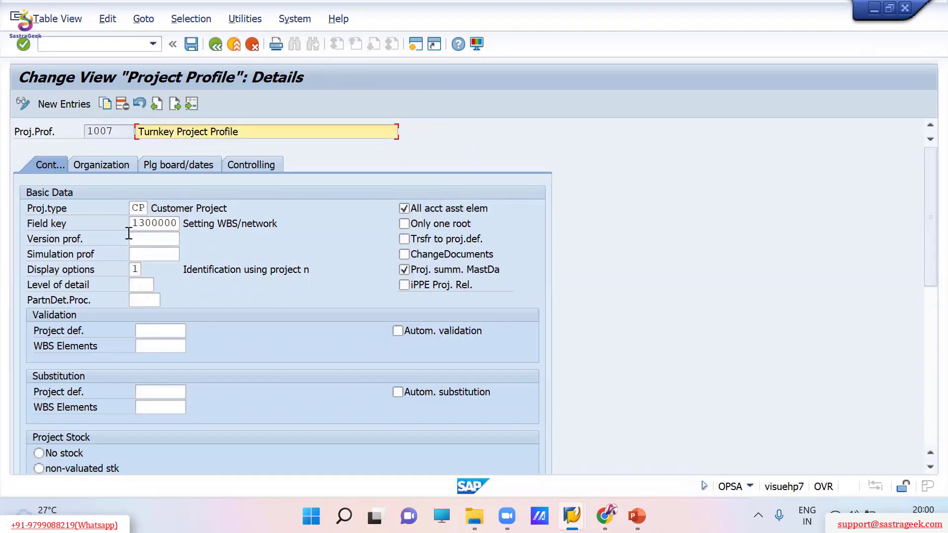
pyautogui.click(139, 208)
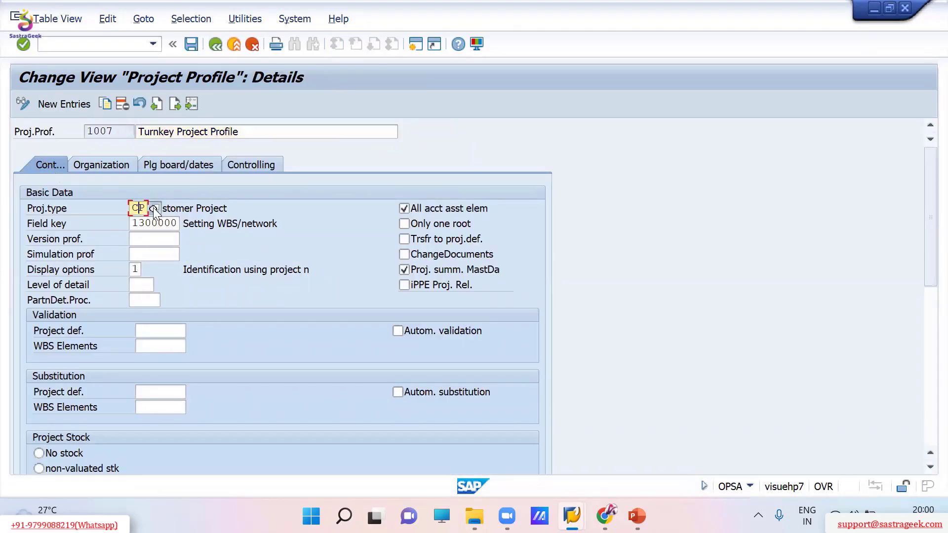
pyautogui.click(154, 208)
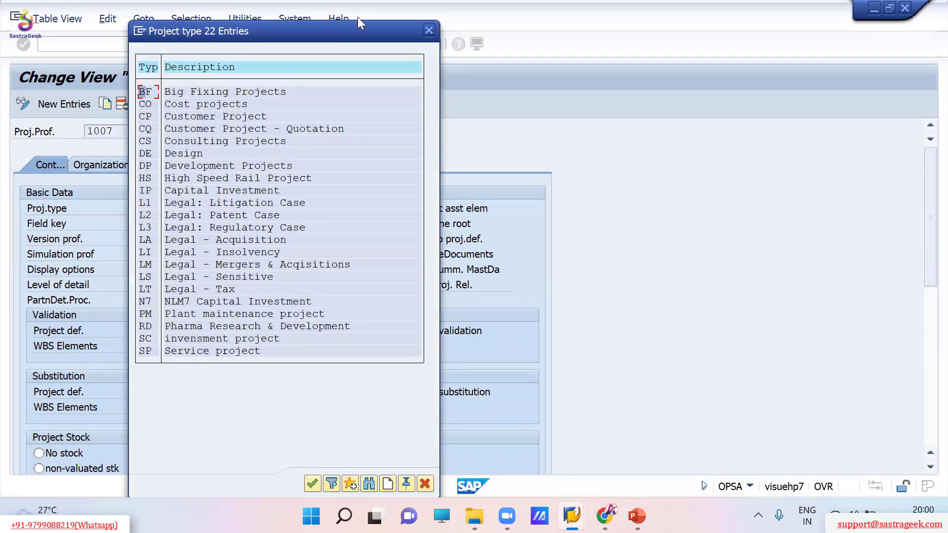
pyautogui.click(429, 30)
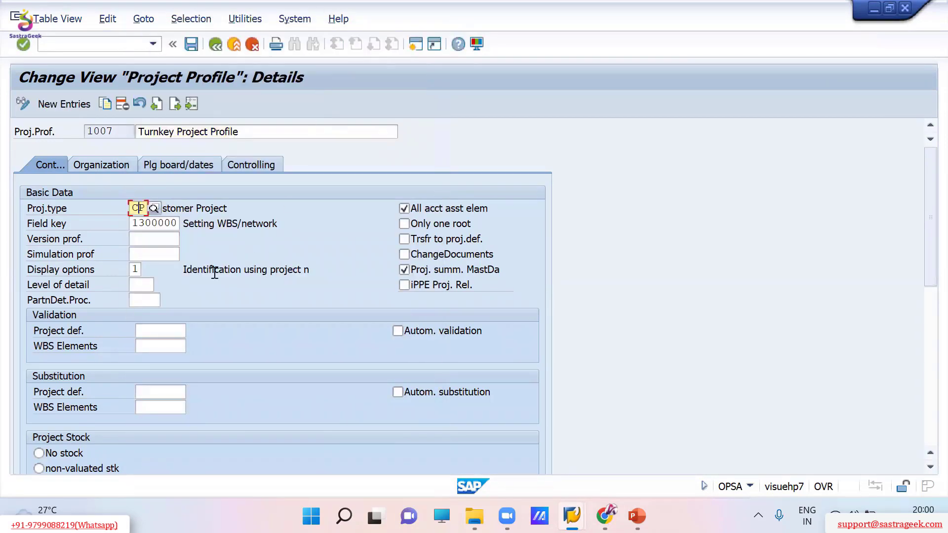
# Assign partner determination procedure 1300 to project profile 1007 from the value list and save the profile with its customizing request
pyautogui.click(141, 299)
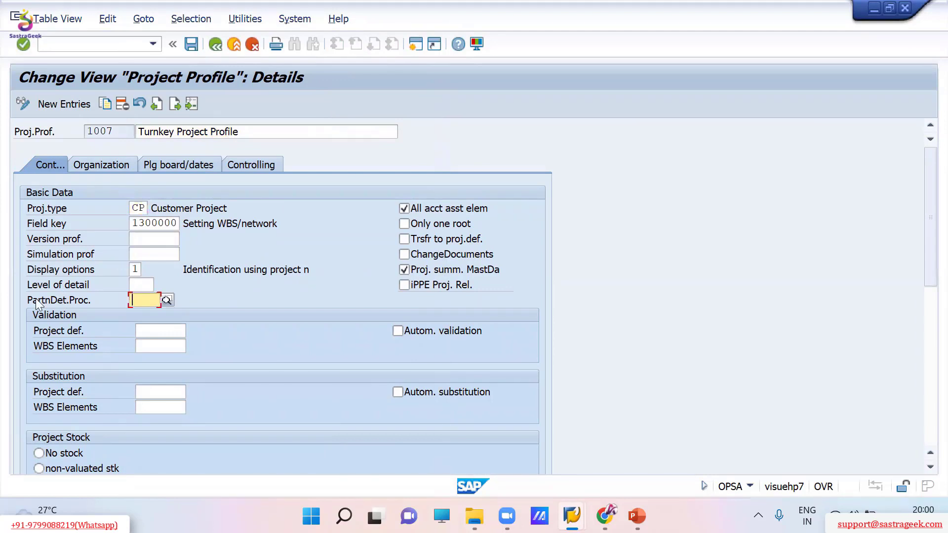
pyautogui.moveTo(30, 300); pyautogui.dragTo(79, 303)
pyautogui.click(116, 304)
pyautogui.click(162, 300)
pyautogui.click(162, 300)
pyautogui.click(163, 299)
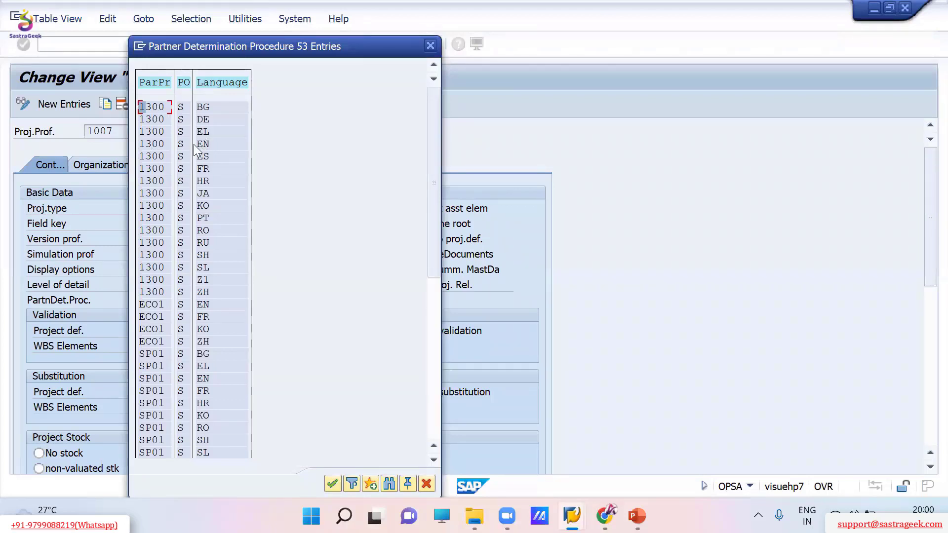
pyautogui.click(200, 144)
pyautogui.click(144, 143)
pyautogui.click(191, 144)
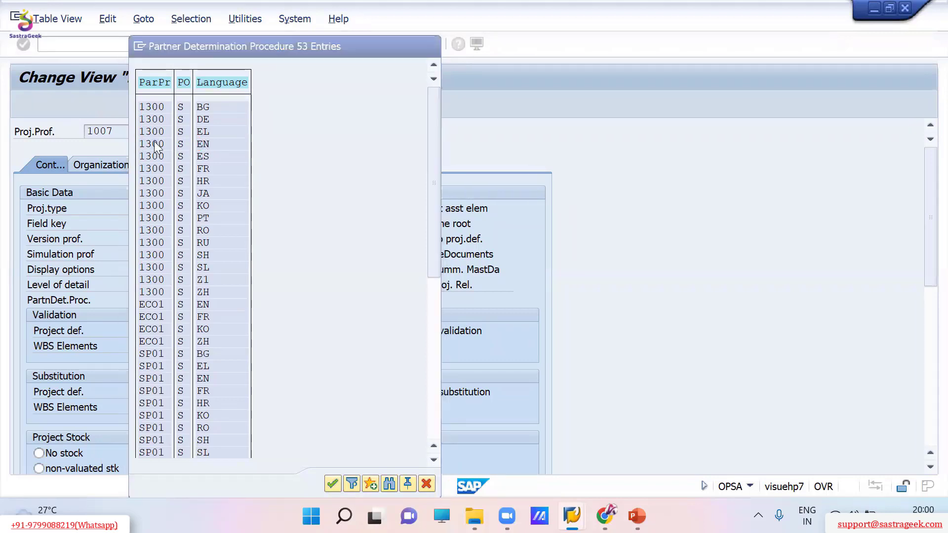
pyautogui.doubleClick(154, 141)
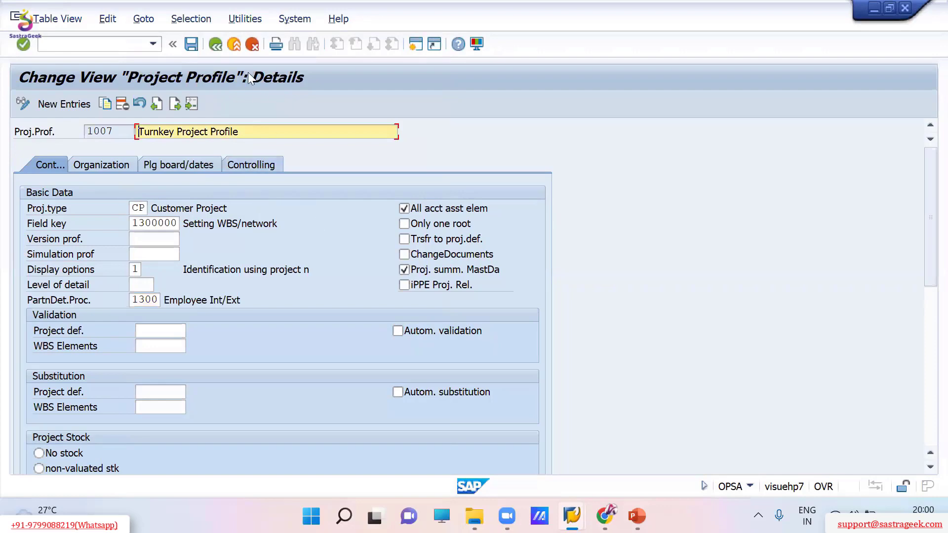
pyautogui.click(189, 46)
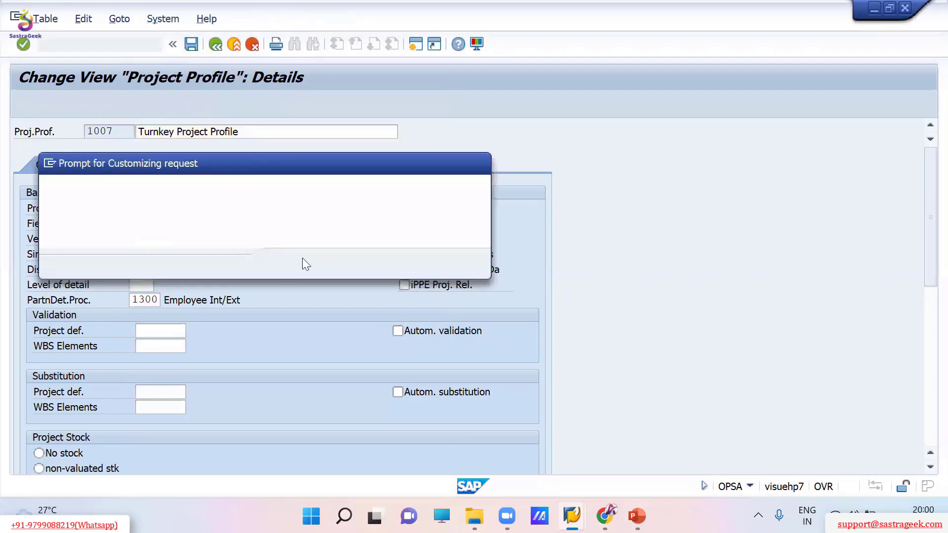
pyautogui.click(291, 261)
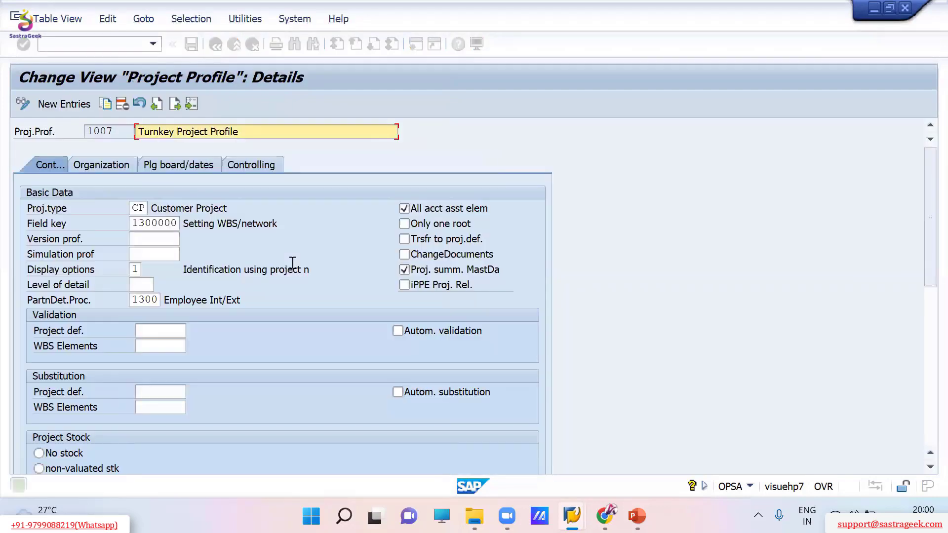
pyautogui.press('super+Tab')
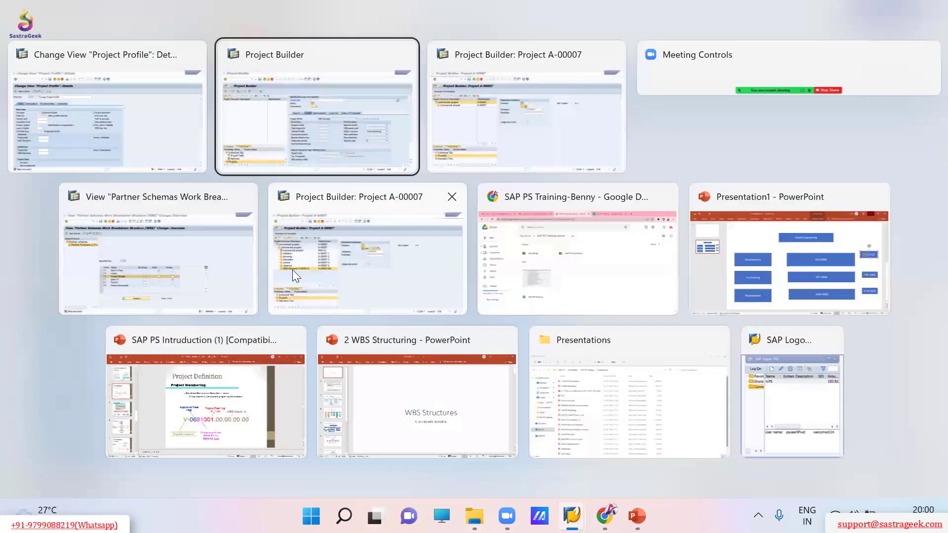
pyautogui.press('Return')
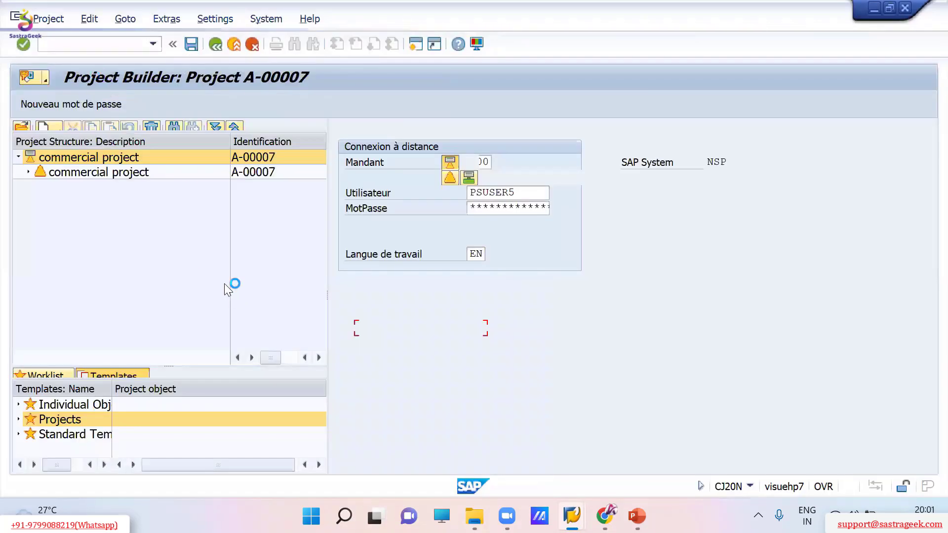
pyautogui.press('super+Tab')
pyautogui.press('Right')
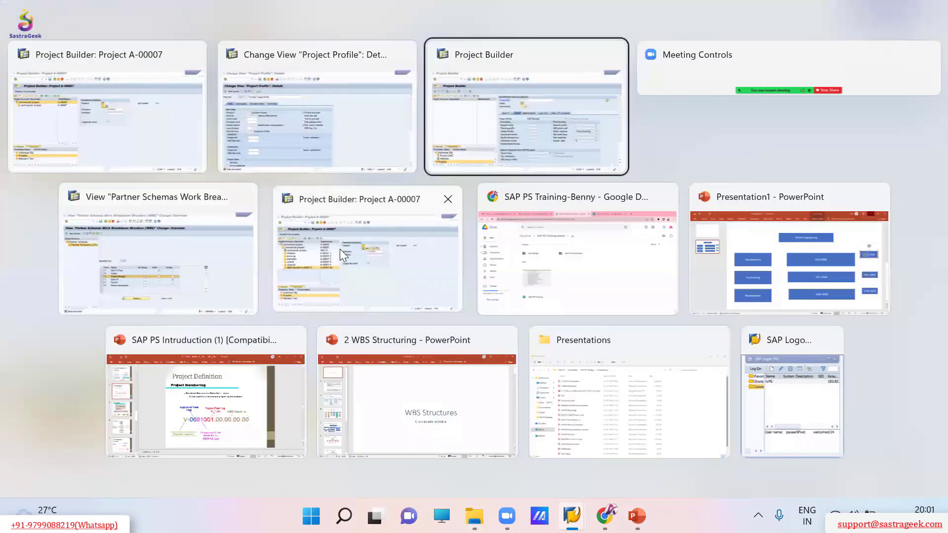
pyautogui.click(340, 249)
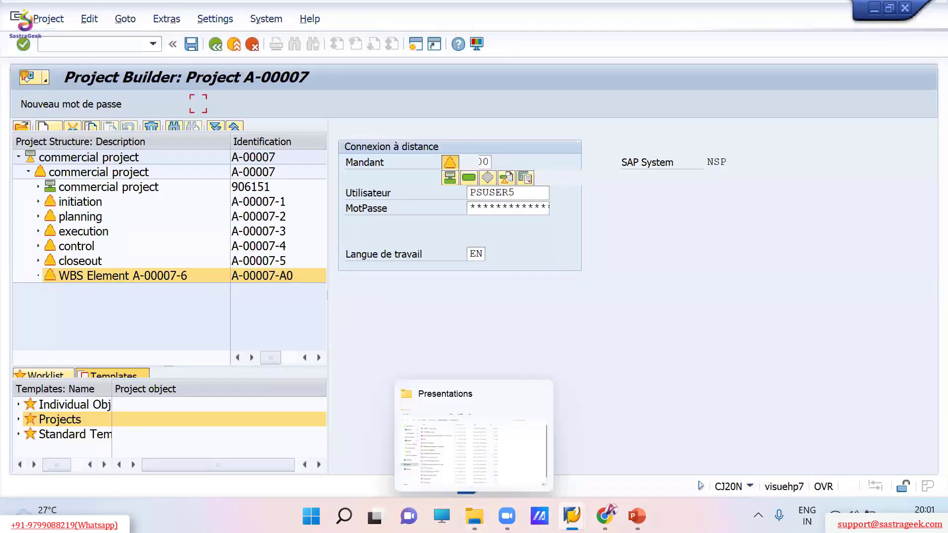
pyautogui.click(571, 516)
pyautogui.click(390, 428)
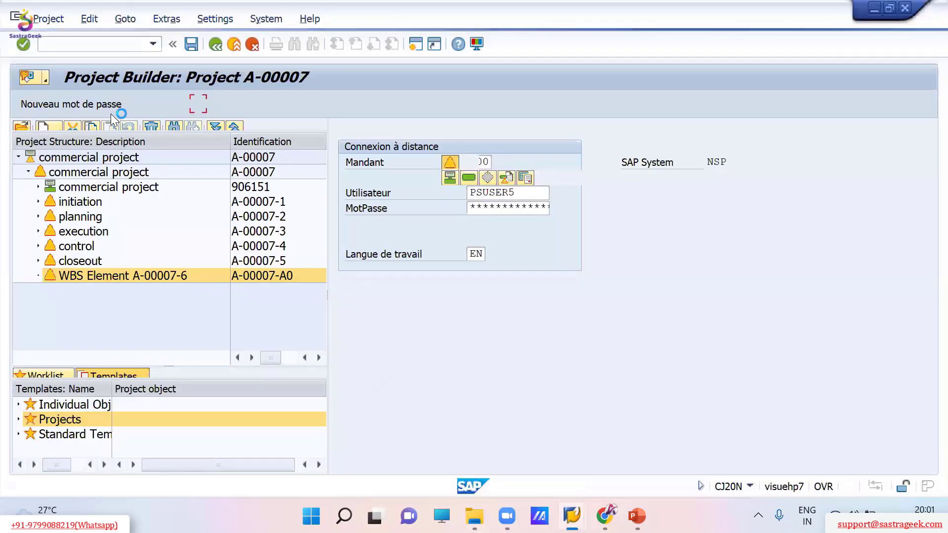
pyautogui.click(16, 20)
pyautogui.click(59, 147)
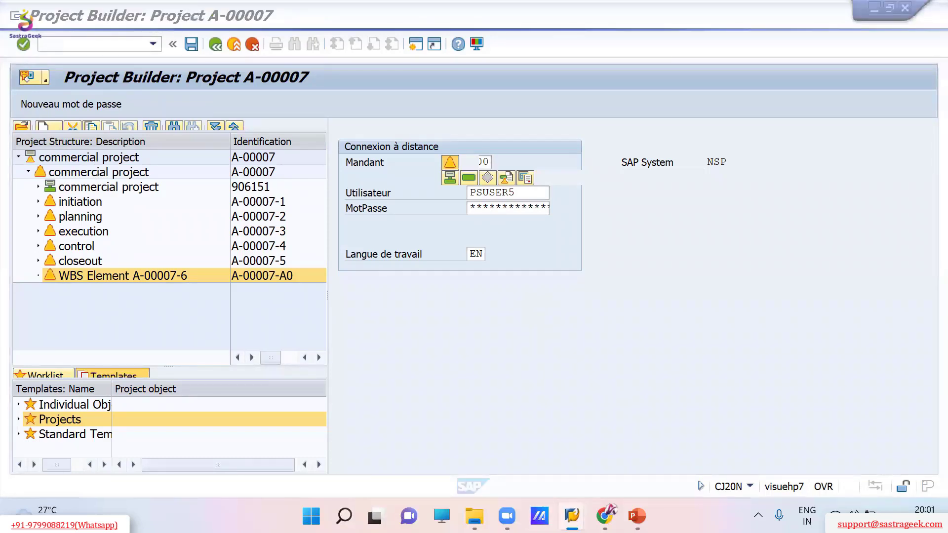
# Switch to the partner schemas session and start transaction CJ20N in place of it
pyautogui.click(572, 516)
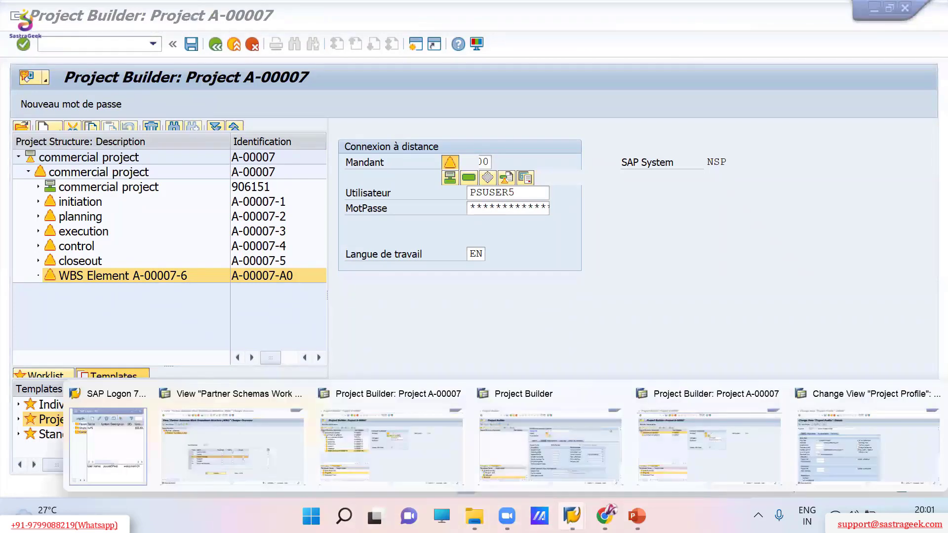
pyautogui.click(232, 450)
pyautogui.click(91, 45)
pyautogui.write('/')
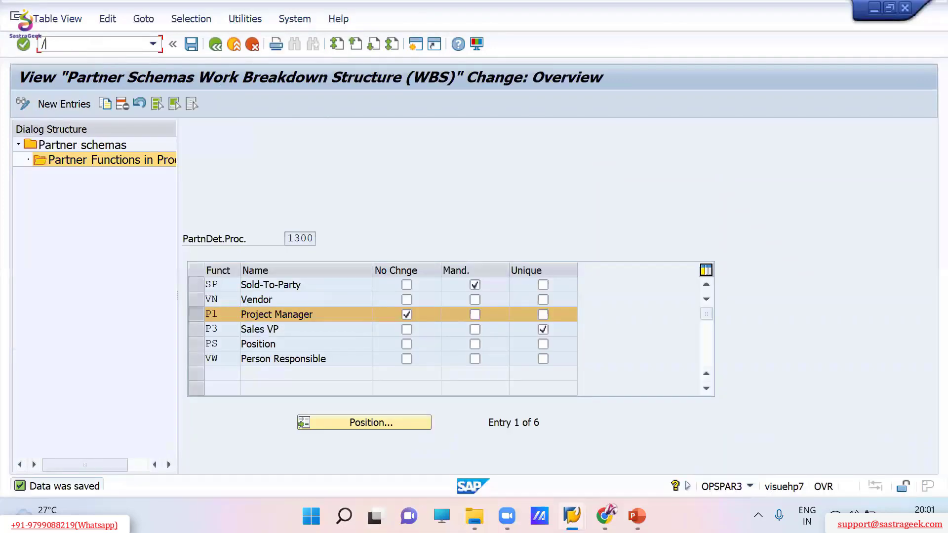
pyautogui.write('ncj20n')
pyautogui.press('Return')
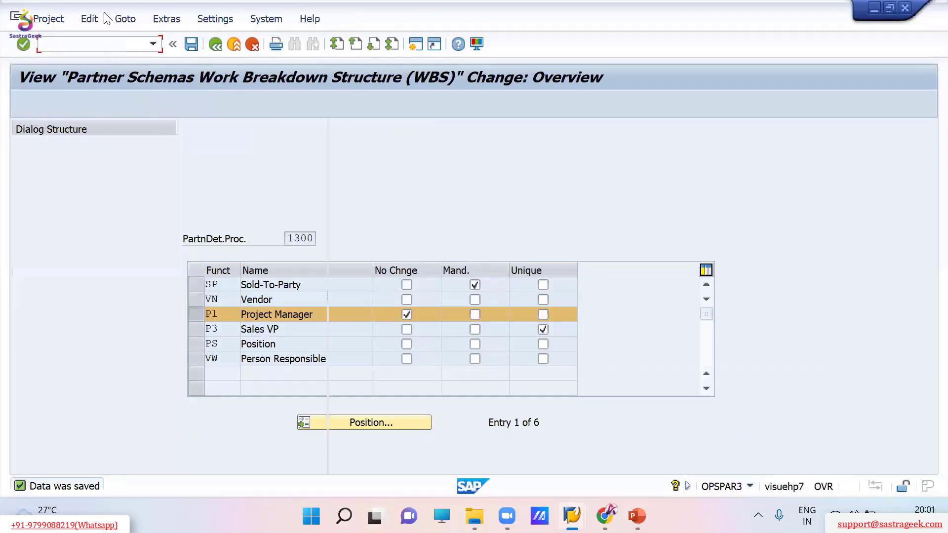
# Create a new project with project definition A-00008, accepting the proposed open number
pyautogui.click(46, 126)
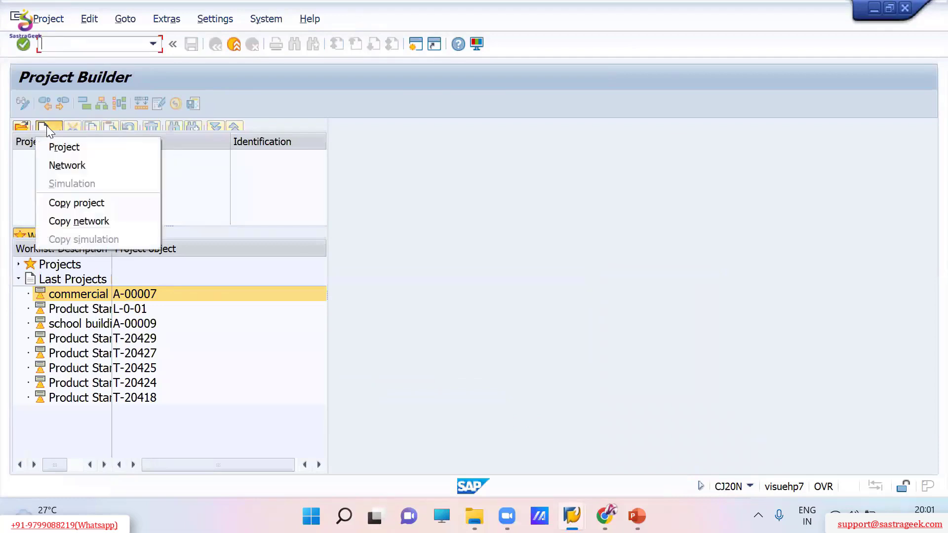
pyautogui.click(62, 146)
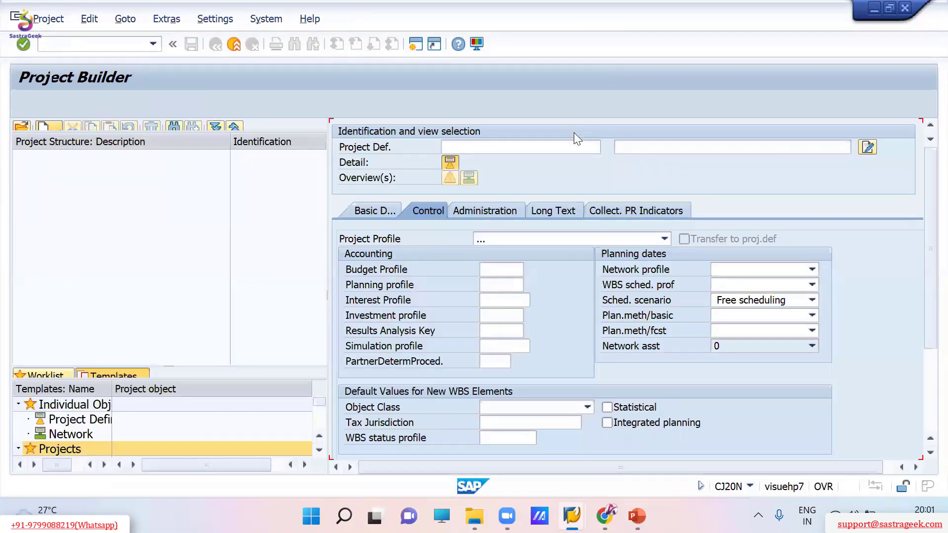
pyautogui.press('Down')
pyautogui.press('Down')
pyautogui.press('Down')
pyautogui.press('Down')
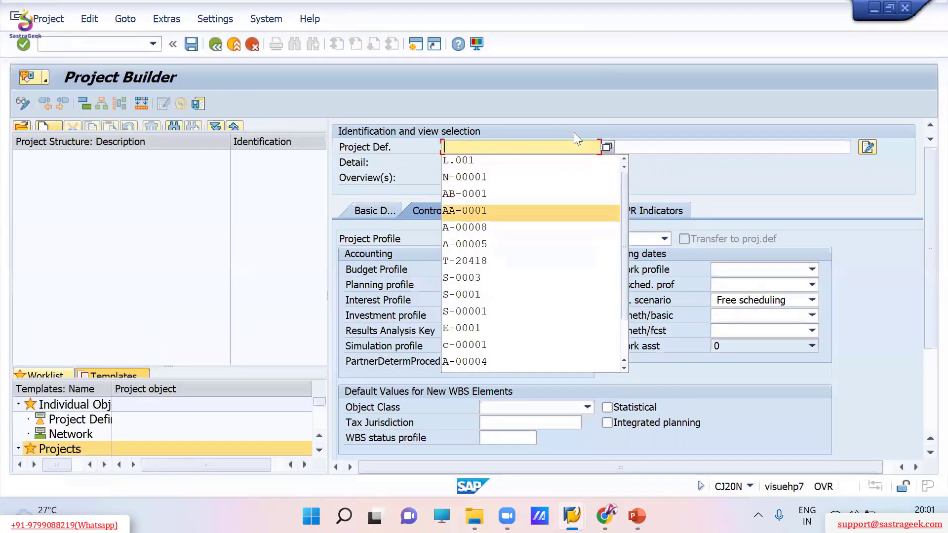
pyautogui.press('Down')
pyautogui.press('Return')
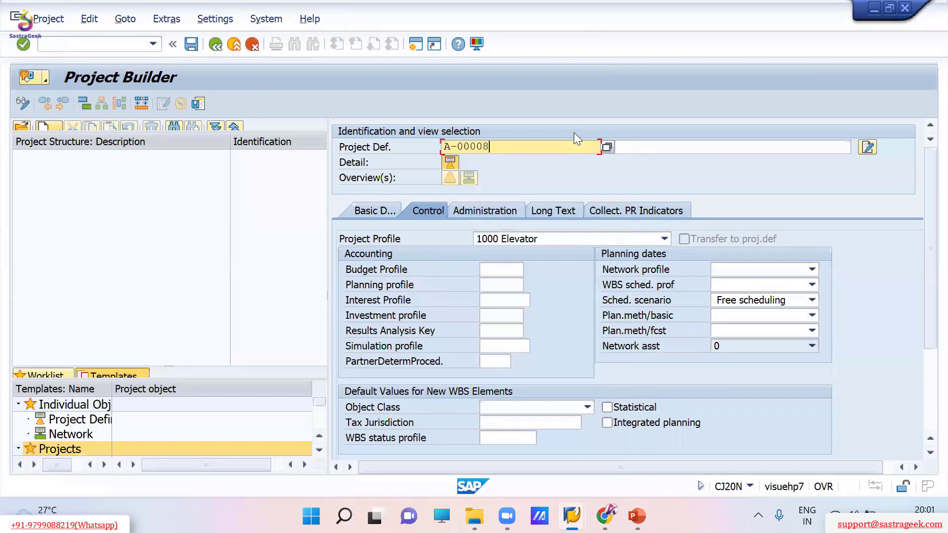
pyautogui.click(601, 147)
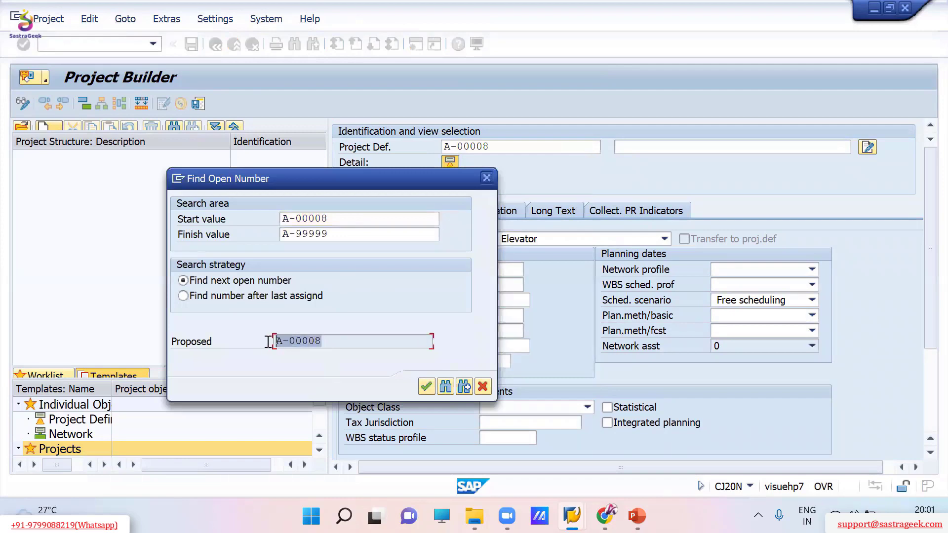
pyautogui.click(426, 388)
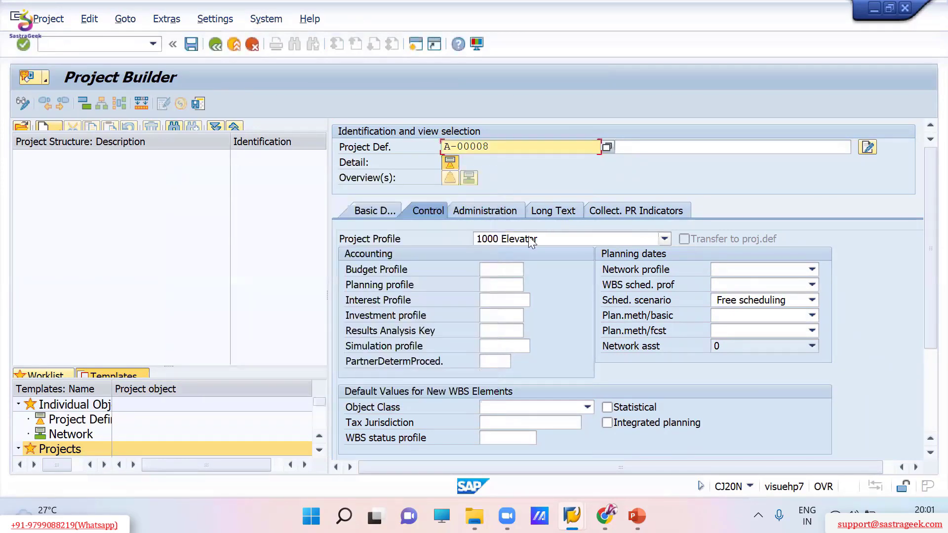
# Assign project profile 1007 Turnkey Project Profile to project definition A-00008
pyautogui.click(531, 240)
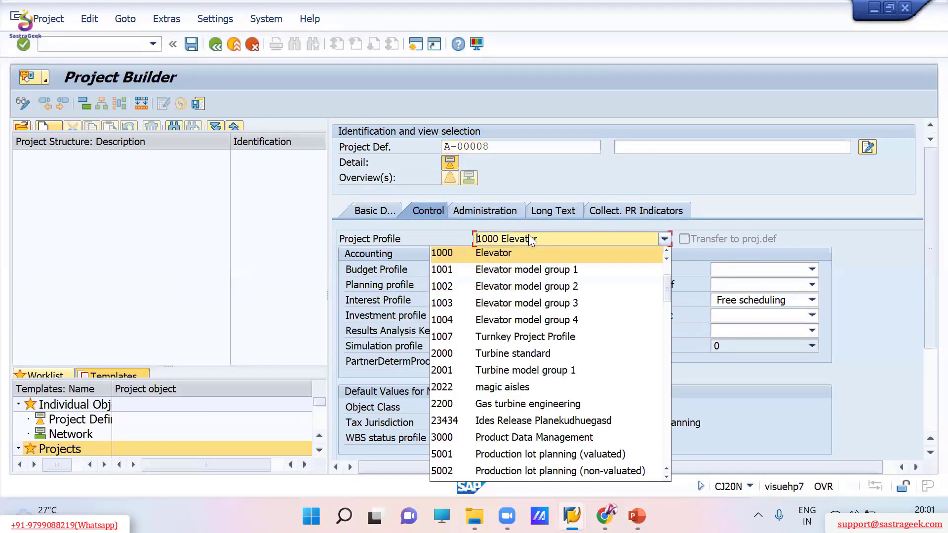
pyautogui.click(453, 337)
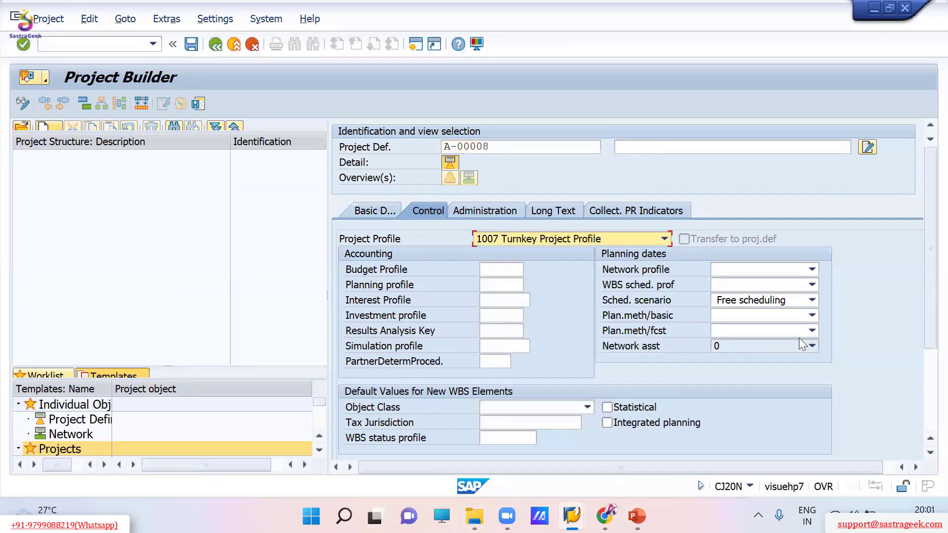
pyautogui.press('Return')
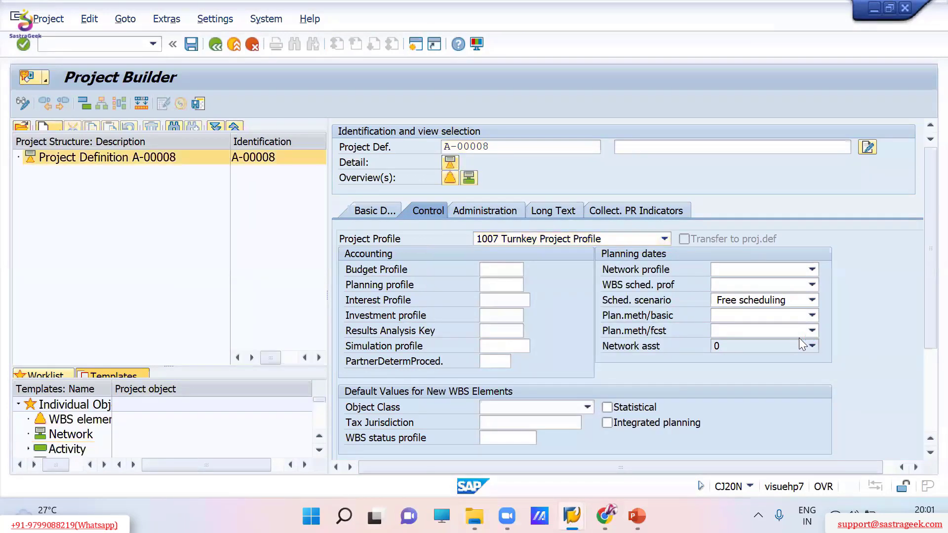
# Check the partner determination procedure in the project definition's control data and review its partner functions
pyautogui.click(438, 209)
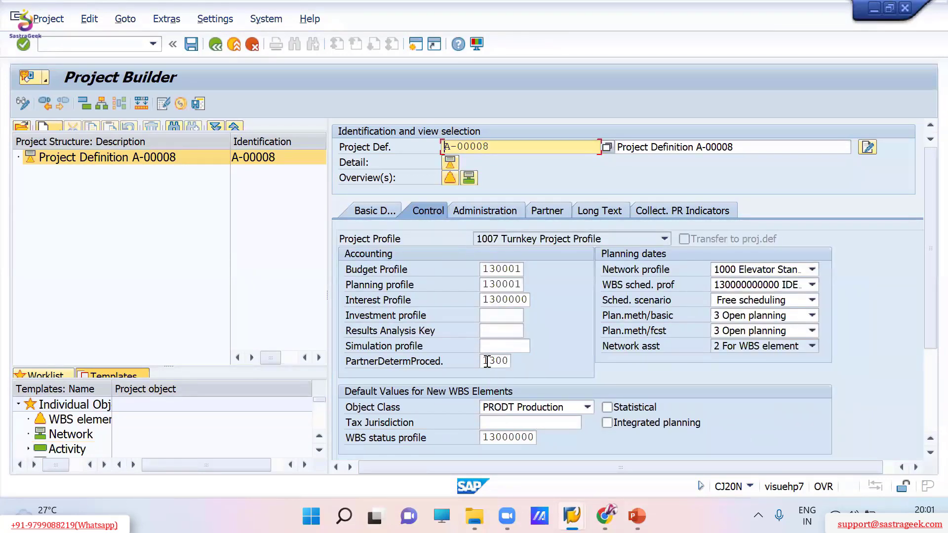
pyautogui.moveTo(484, 363); pyautogui.dragTo(511, 363)
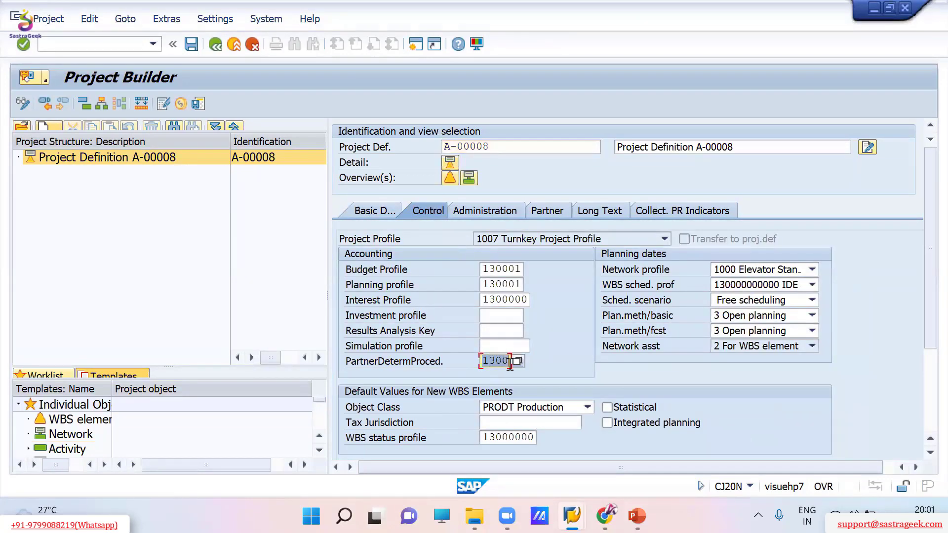
pyautogui.click(556, 210)
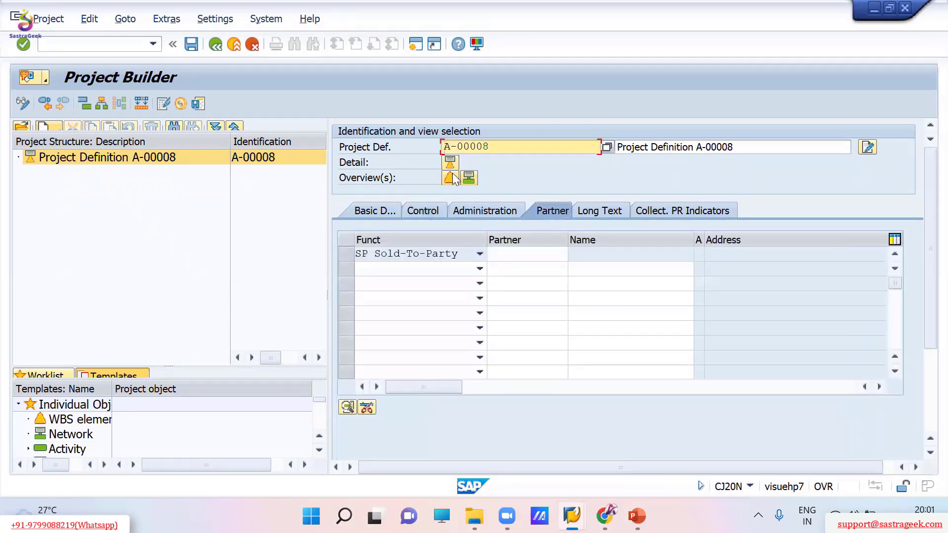
# Create a WBS element under project definition A-00008 and review its partner functions
pyautogui.rightClick(63, 157)
pyautogui.click(66, 161)
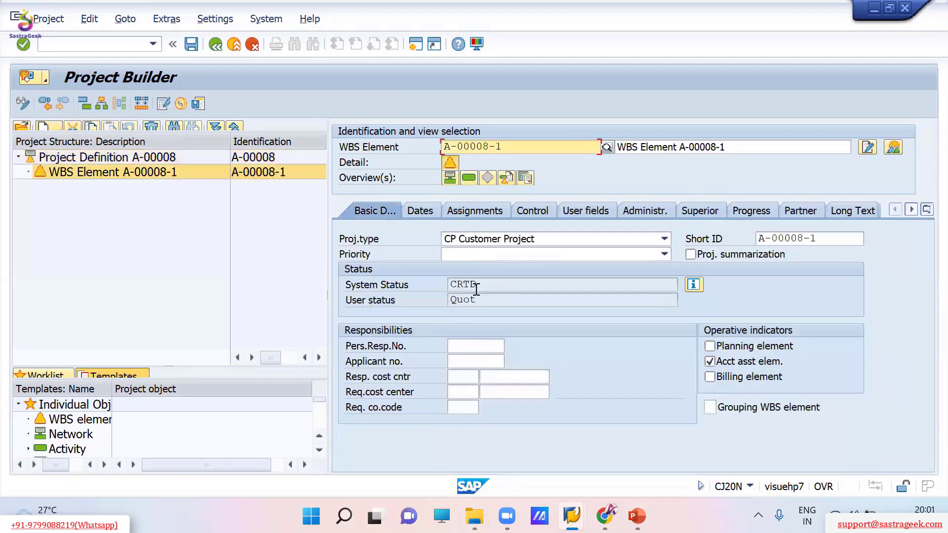
pyautogui.click(805, 209)
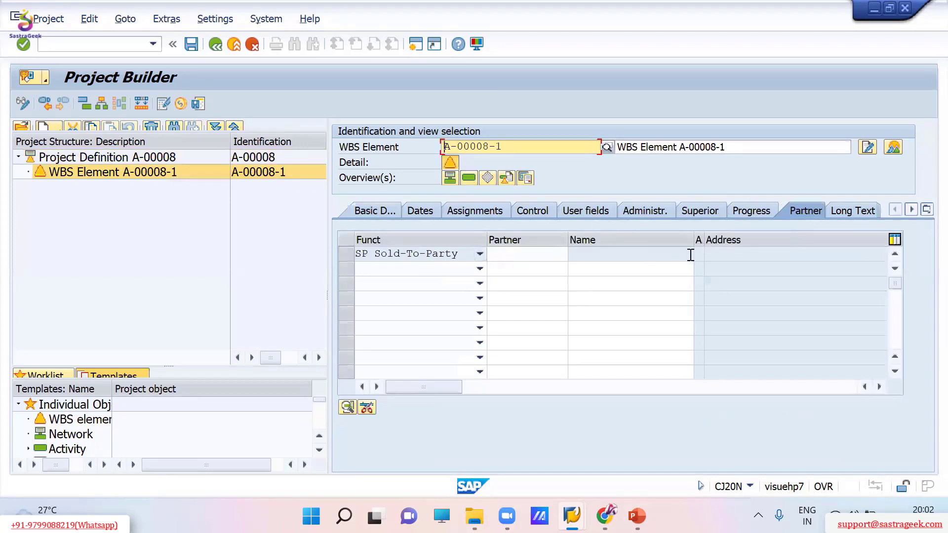
pyautogui.click(773, 265)
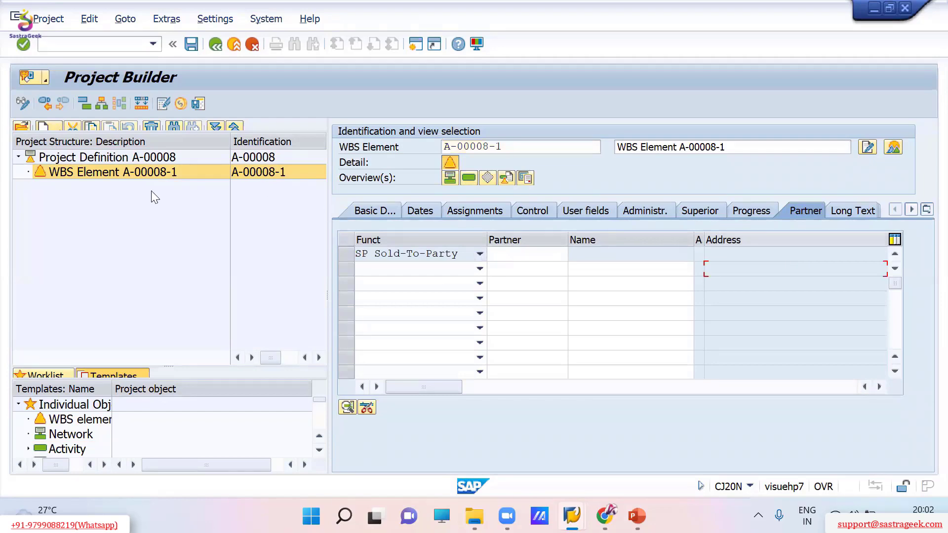
# Create an internally processed activity 0010 under WBS element A-00008-1
pyautogui.click(64, 173)
pyautogui.click(51, 123)
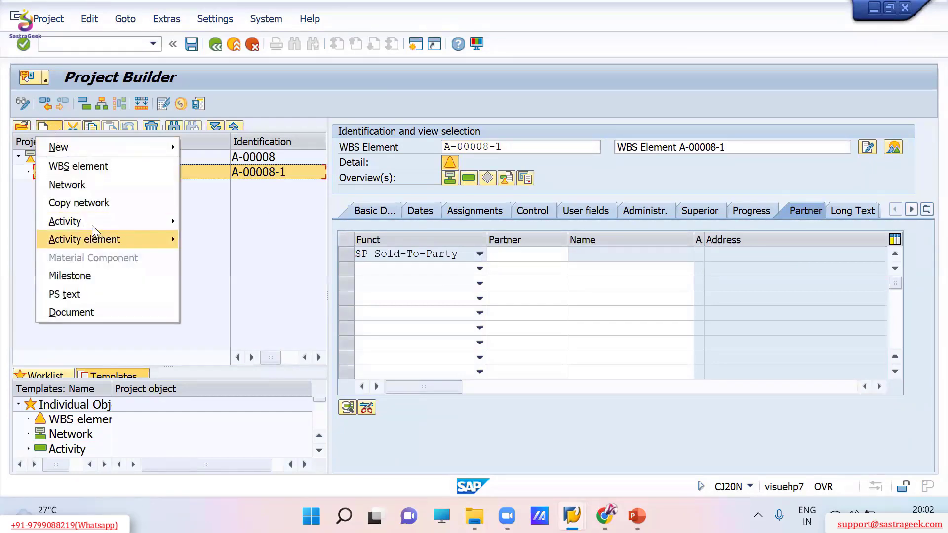
pyautogui.moveTo(90, 222)
pyautogui.click(249, 222)
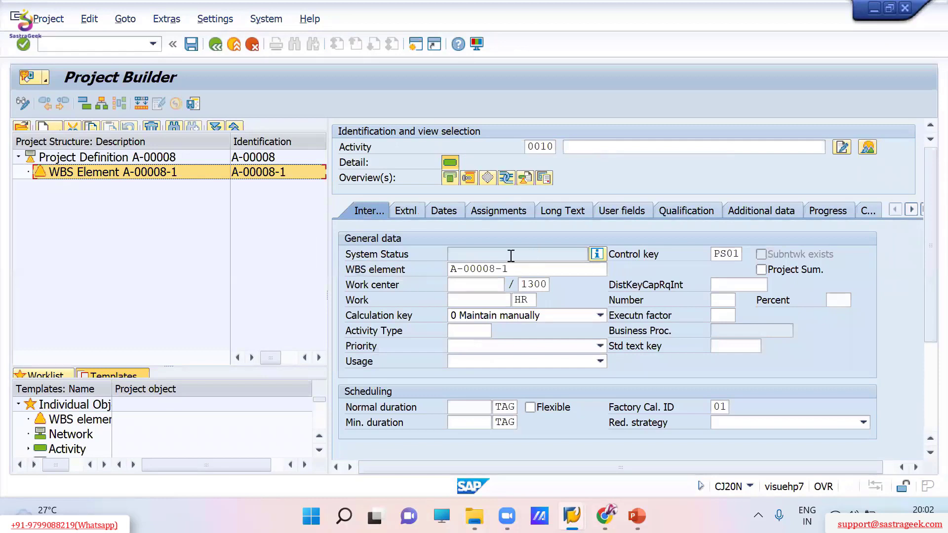
pyautogui.press('Return')
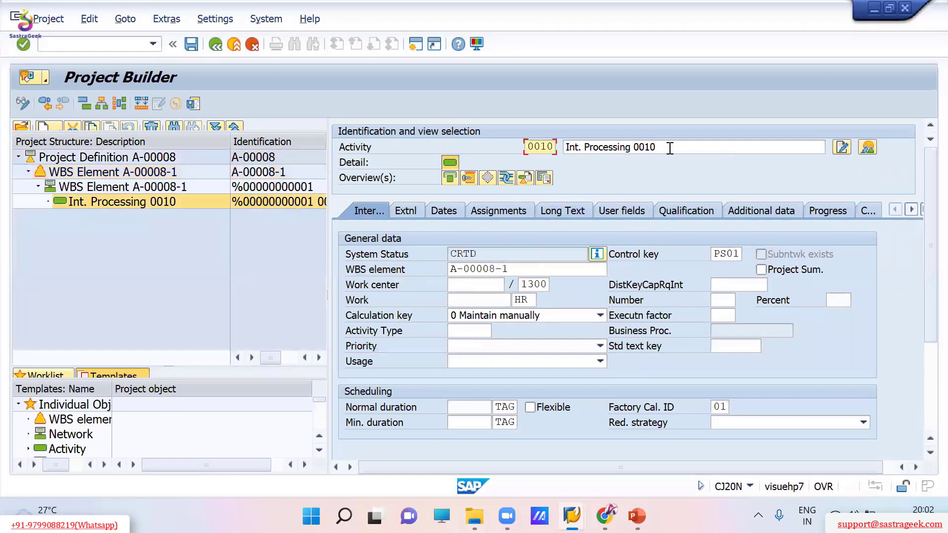
# Replace the description of activity 0010 with Test Network Activity
pyautogui.click(670, 149)
pyautogui.write('a')
pyautogui.hotkey('ctrl', 'a')
pyautogui.press('BackSpace')
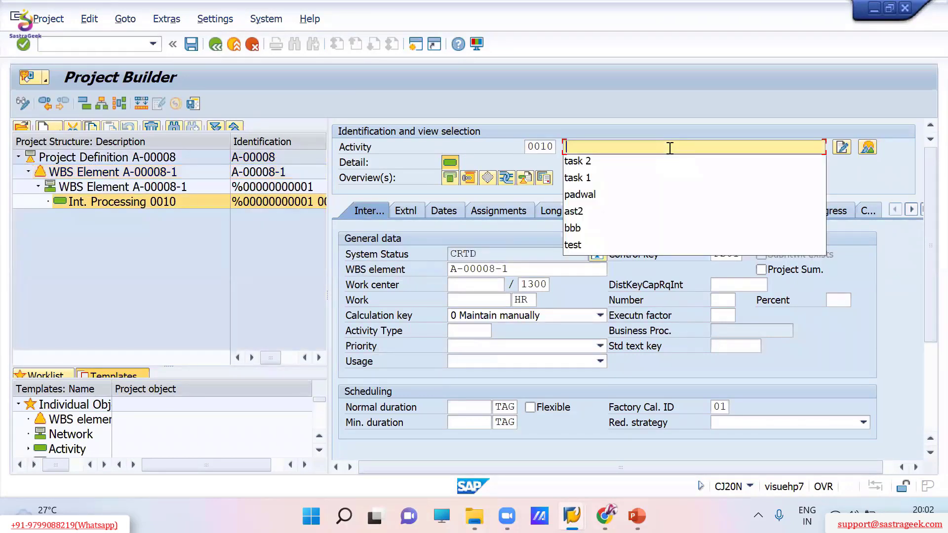
pyautogui.write('Test Networ')
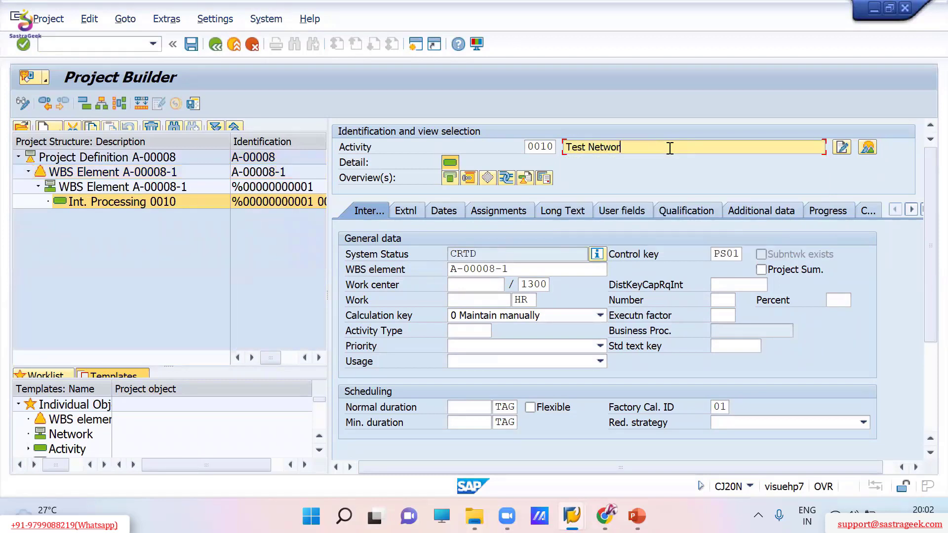
pyautogui.write('k Activity')
pyautogui.press('Return')
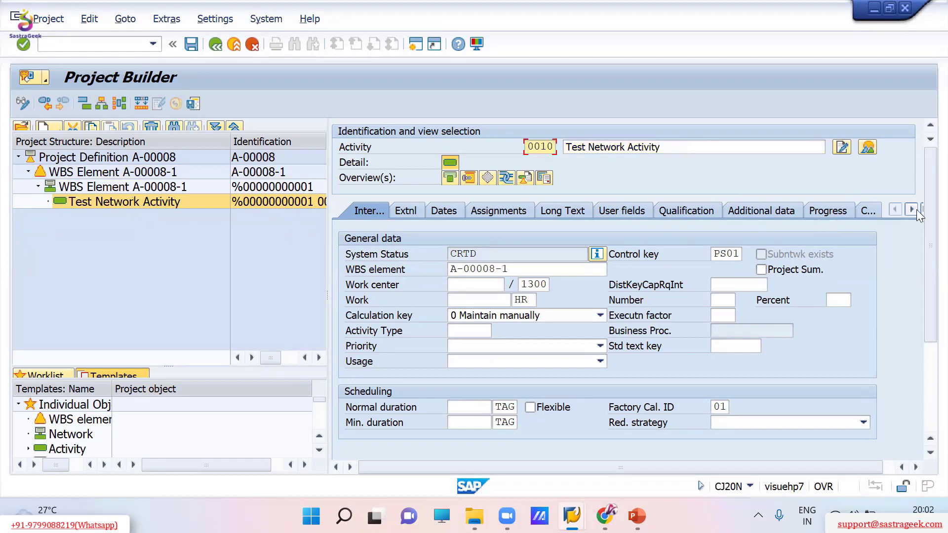
# Look for partner data on the activity, and examine the control and assignment data of its network header
pyautogui.click(914, 209)
pyautogui.click(913, 209)
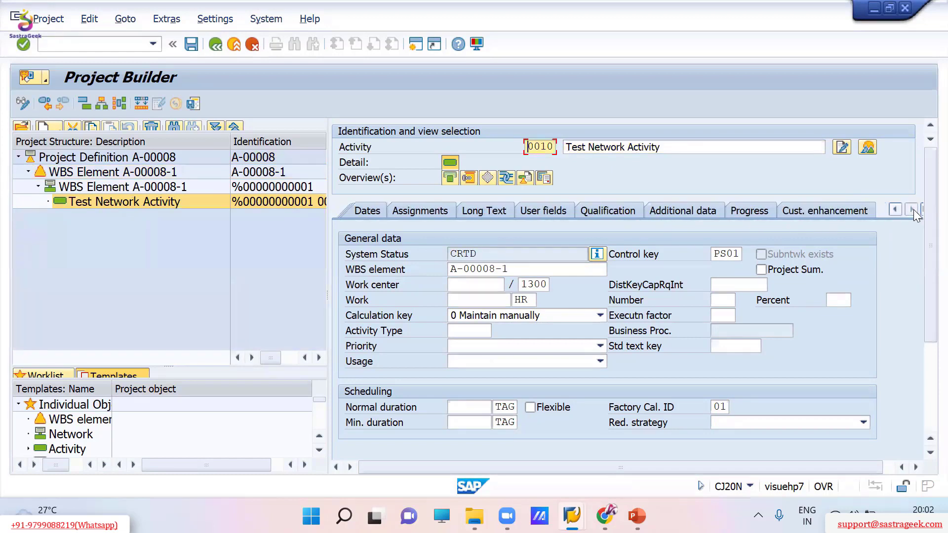
pyautogui.click(895, 210)
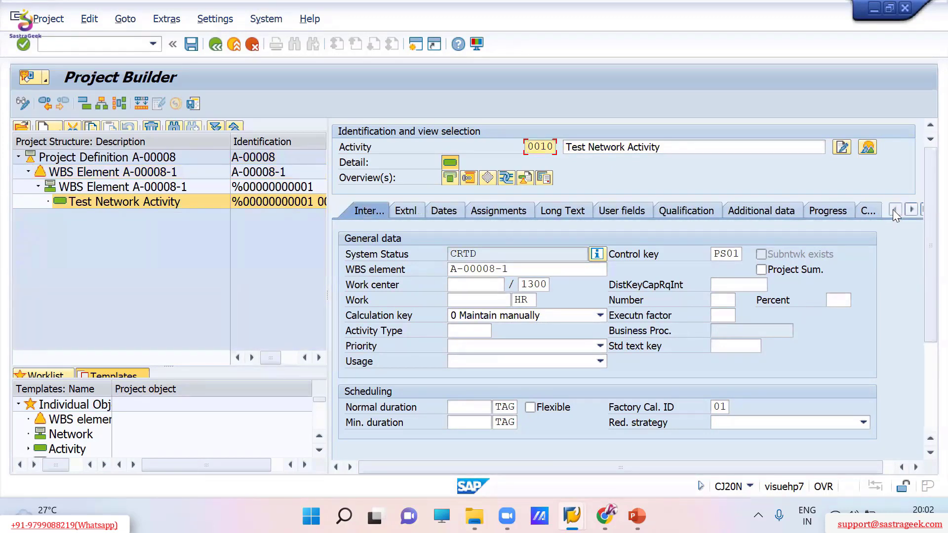
pyautogui.click(79, 188)
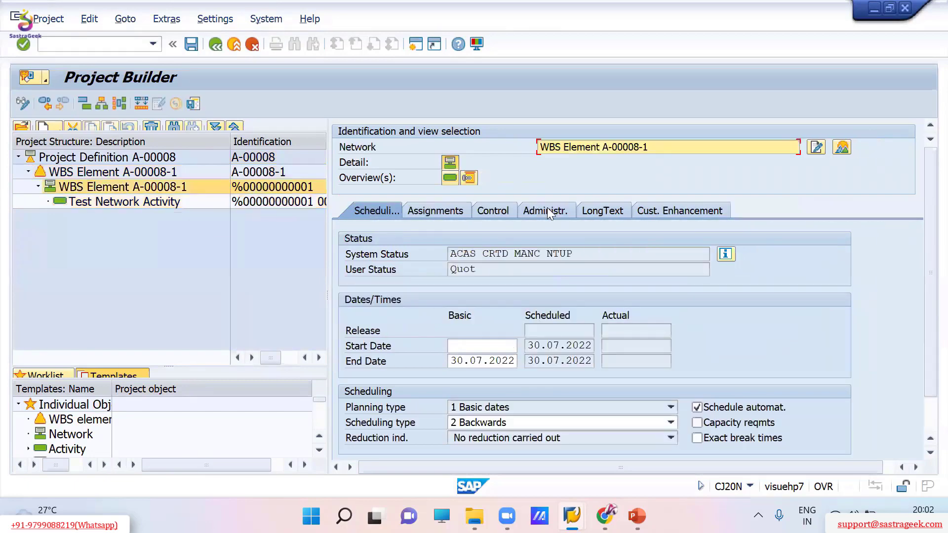
pyautogui.click(491, 209)
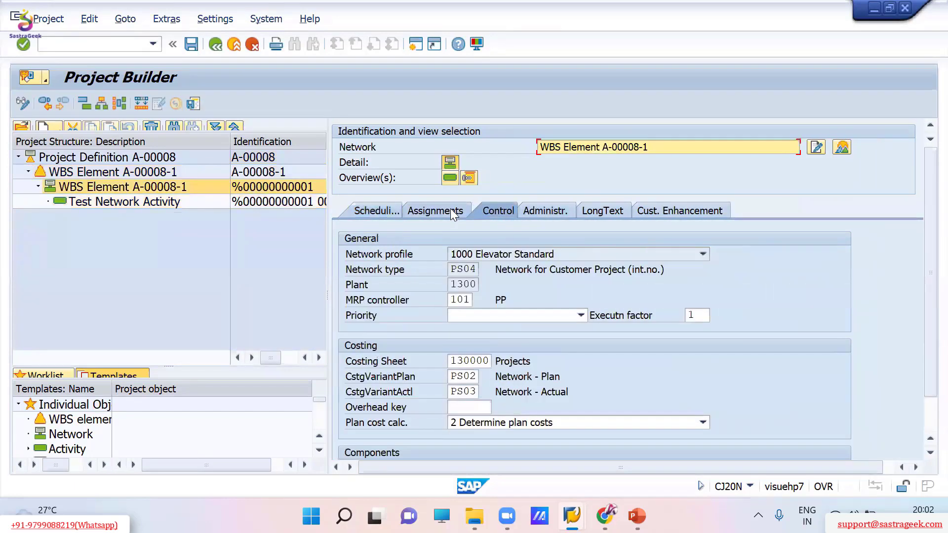
pyautogui.click(449, 208)
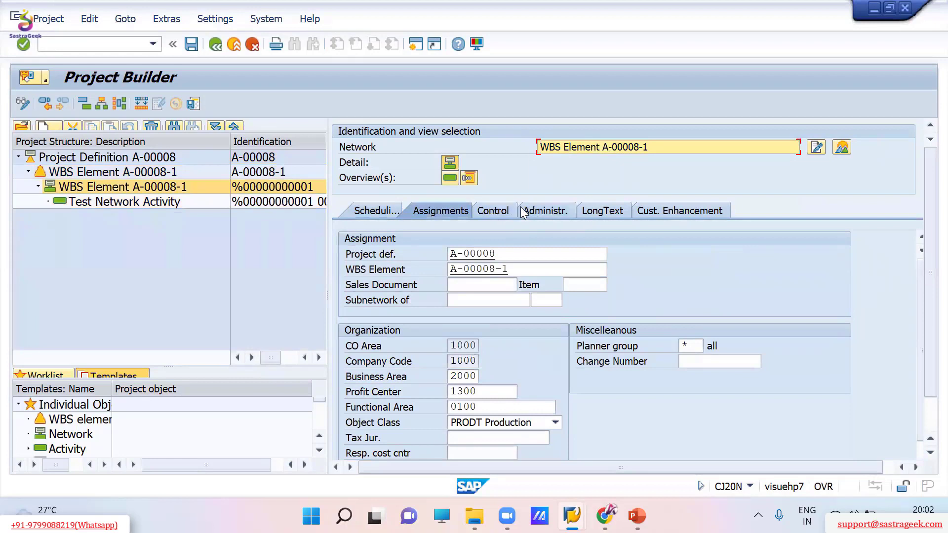
pyautogui.scroll(-2, 487, 328)
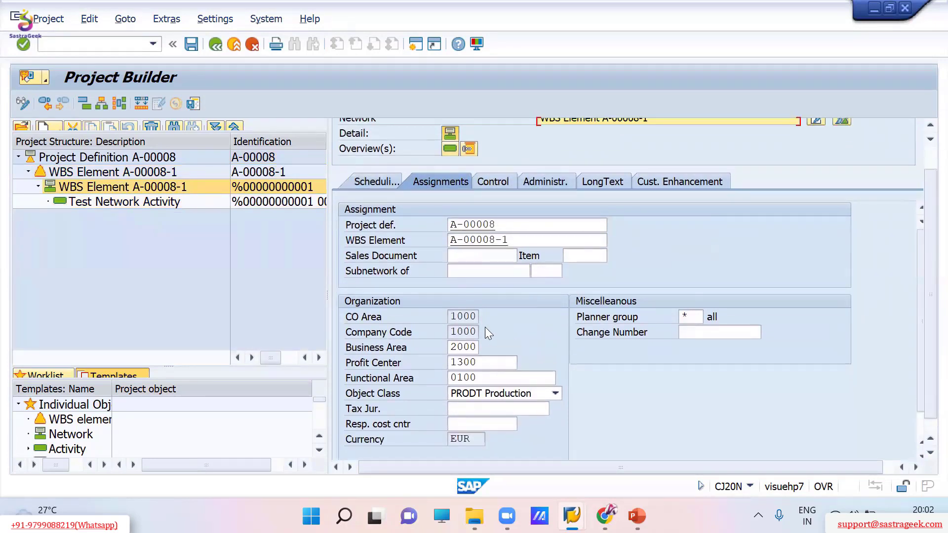
pyautogui.scroll(2, 485, 327)
# Return to WBS element A-00008-1 and save the project
pyautogui.click(161, 171)
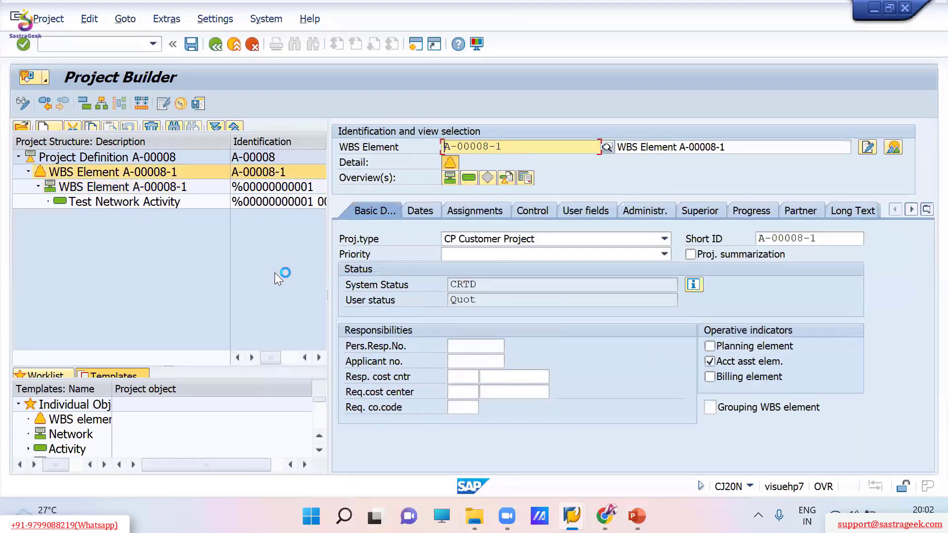
pyautogui.click(527, 299)
pyautogui.click(191, 44)
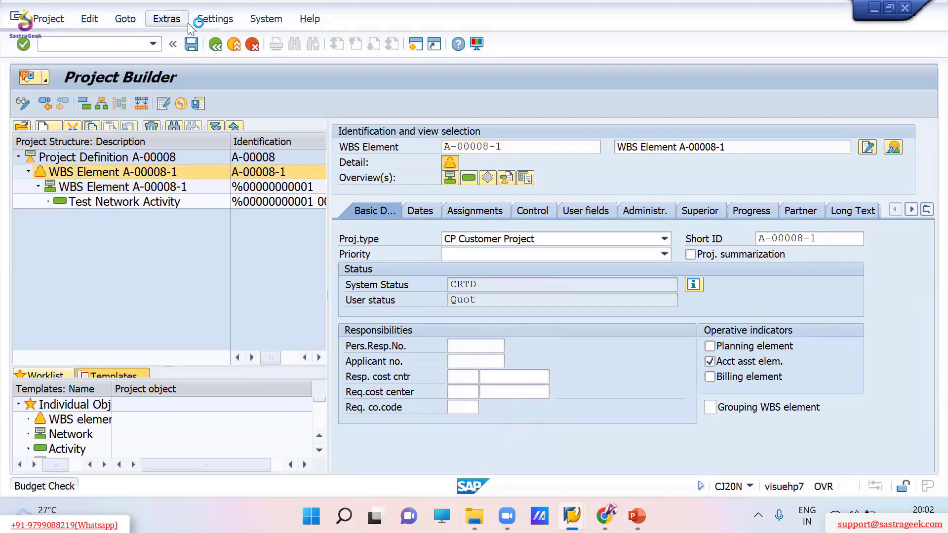
# Switch to the session showing the details of project profile 1007
pyautogui.click(571, 516)
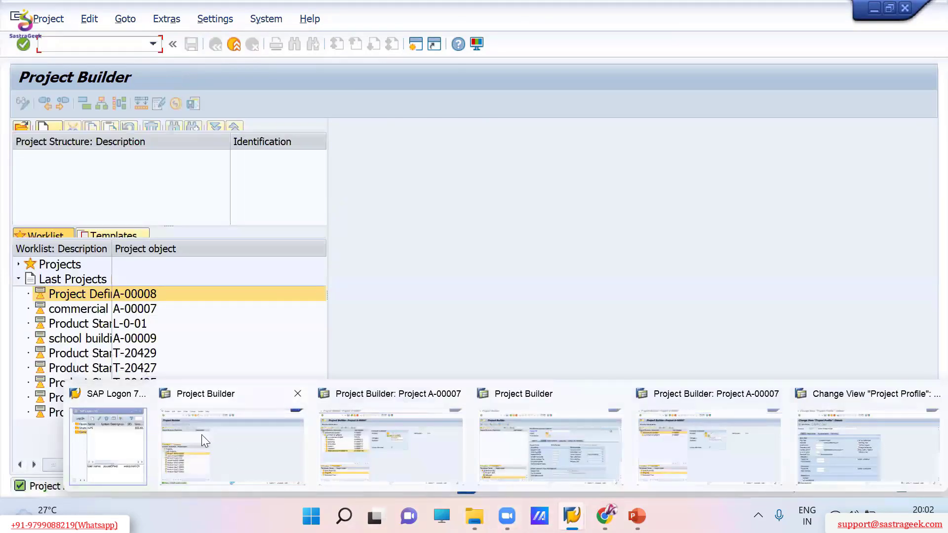
pyautogui.click(201, 435)
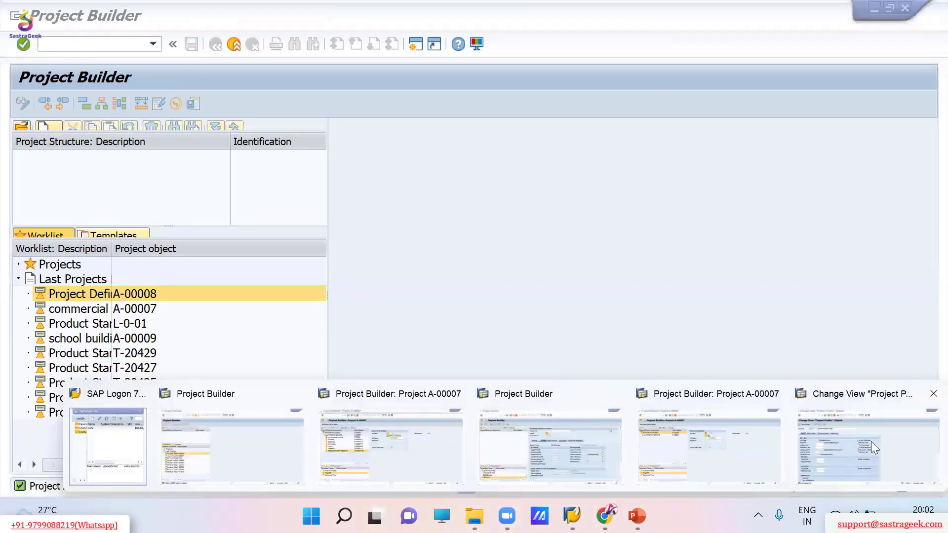
pyautogui.click(871, 442)
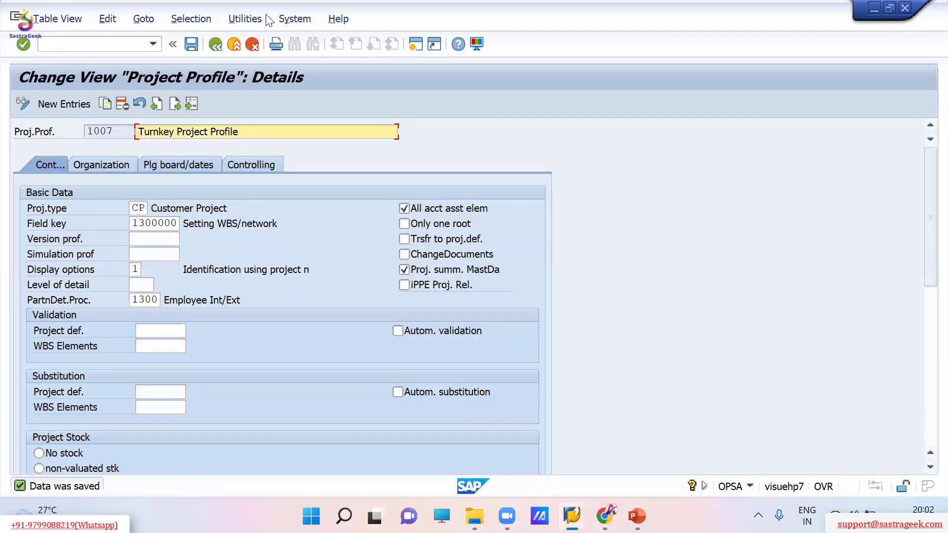
# Leave the project profile customizing and locate the partner determination and project profile activities in the WBS configuration structure
pyautogui.click(215, 44)
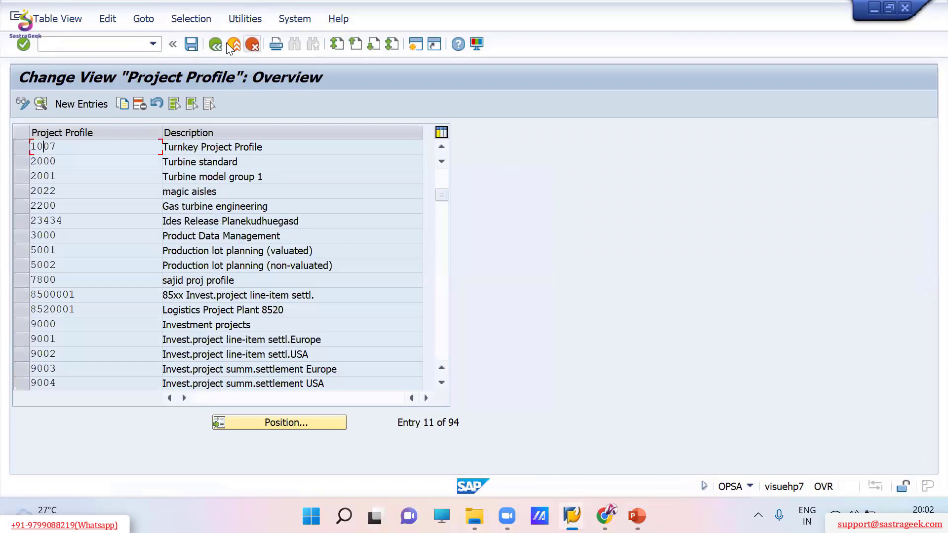
pyautogui.click(225, 43)
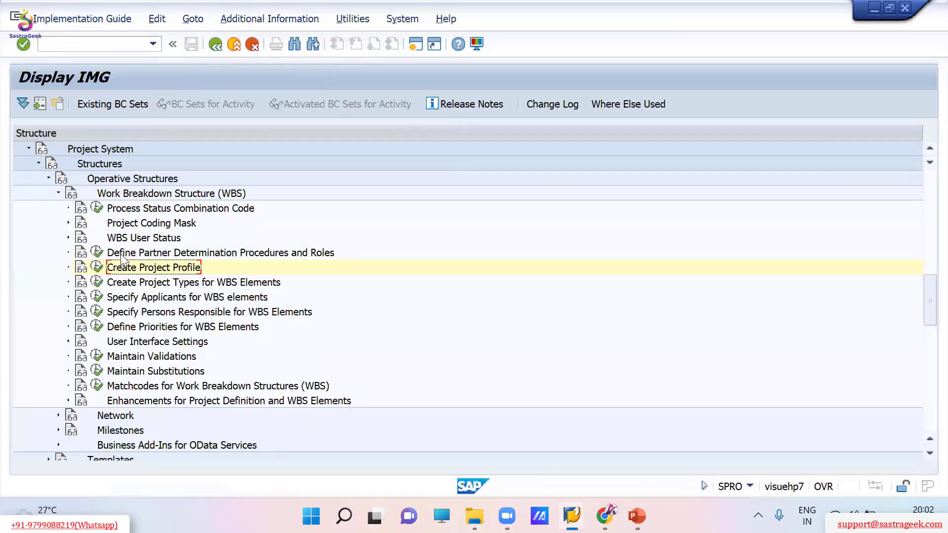
pyautogui.click(121, 256)
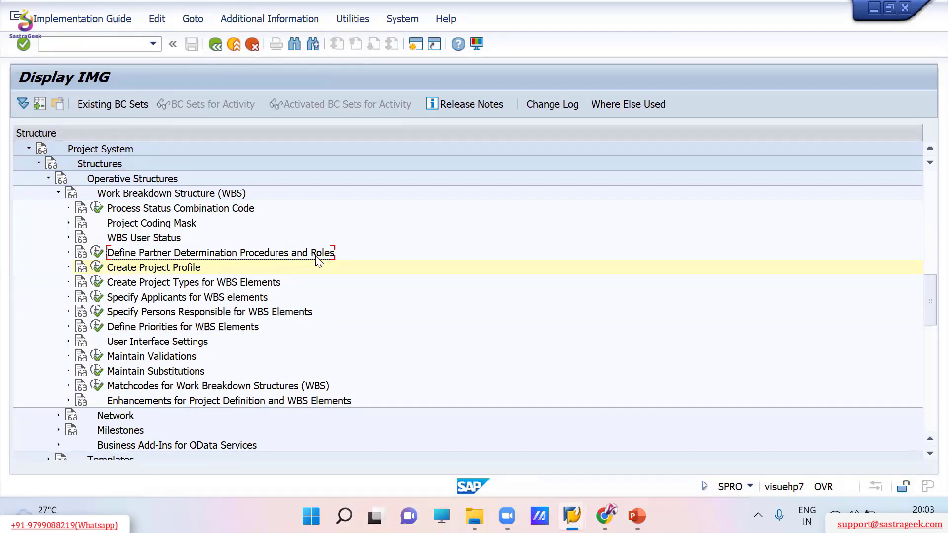
pyautogui.click(118, 269)
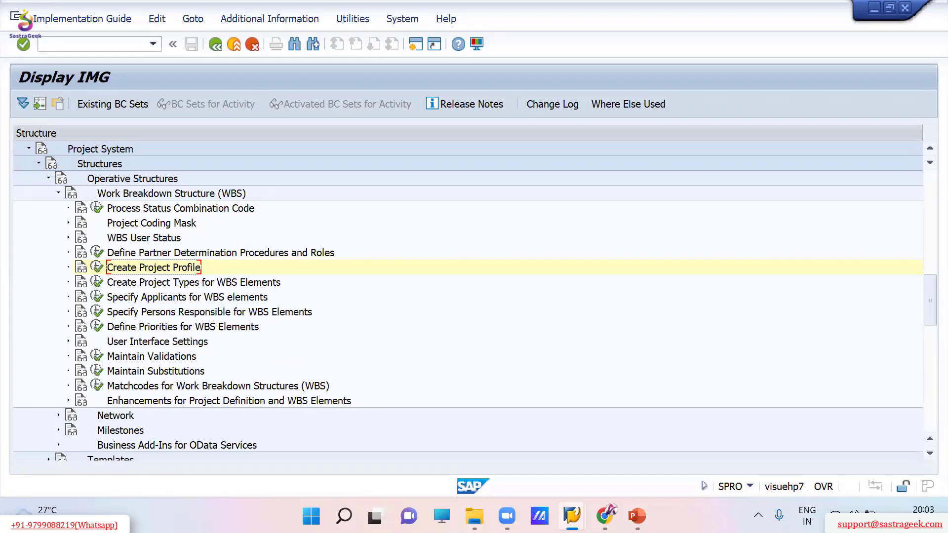
# Switch to the Project Builder session whose last projects list starts with A-00008
pyautogui.moveTo(571, 516)
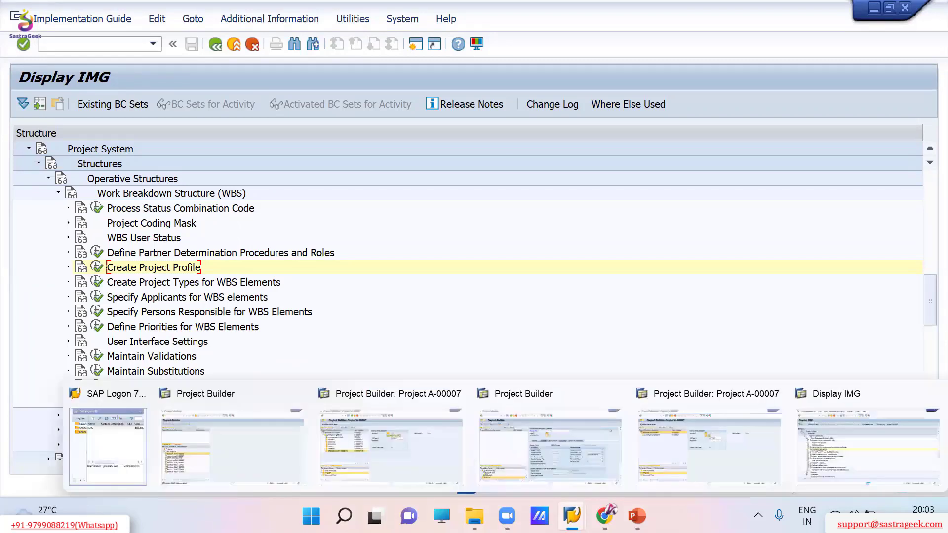
pyautogui.click(203, 461)
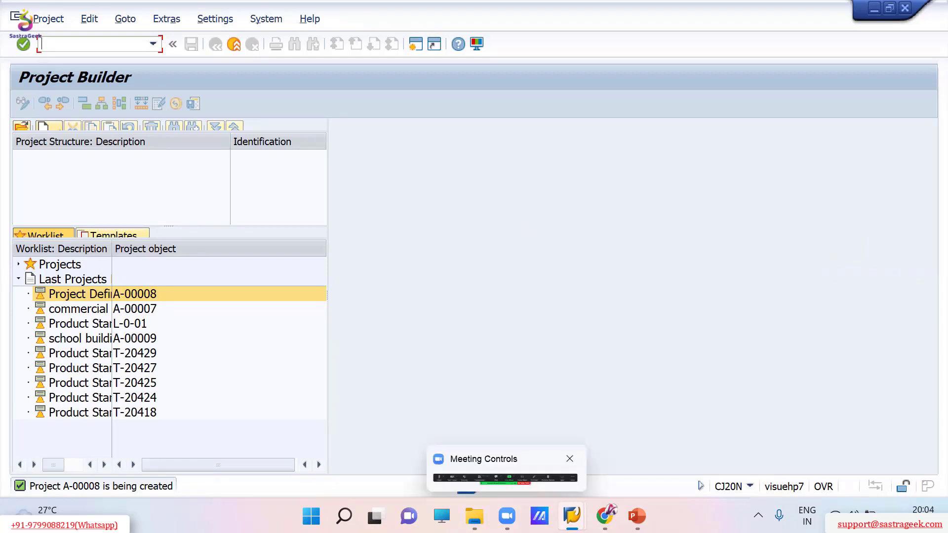
pyautogui.moveTo(637, 516)
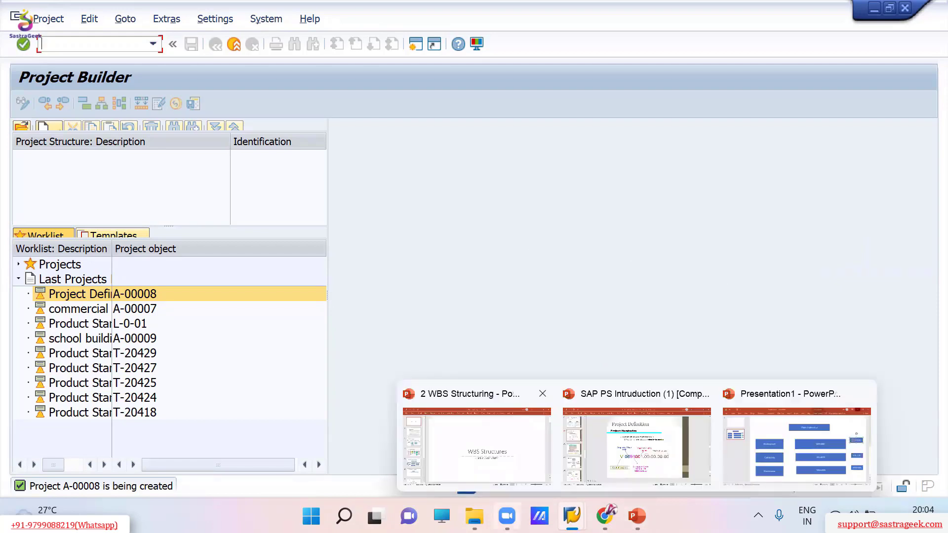
pyautogui.moveTo(572, 516)
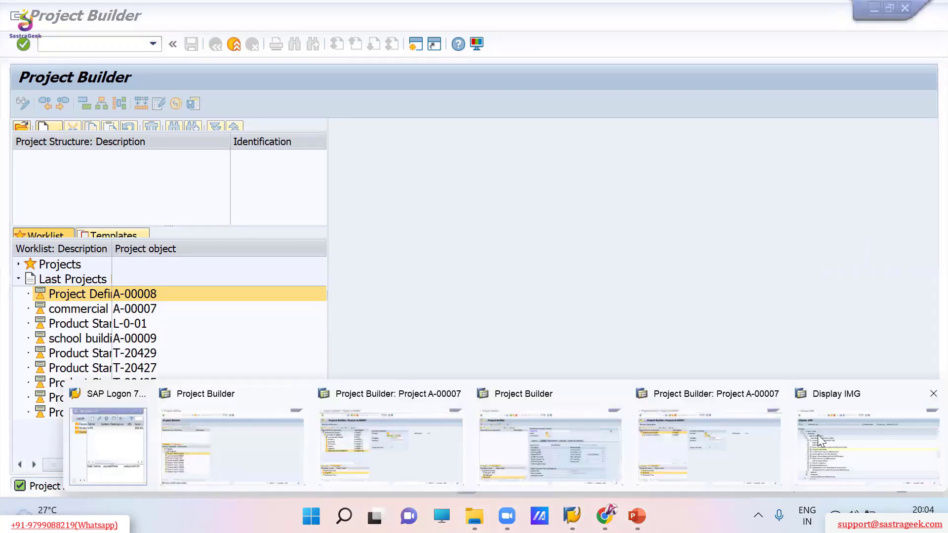
pyautogui.click(688, 254)
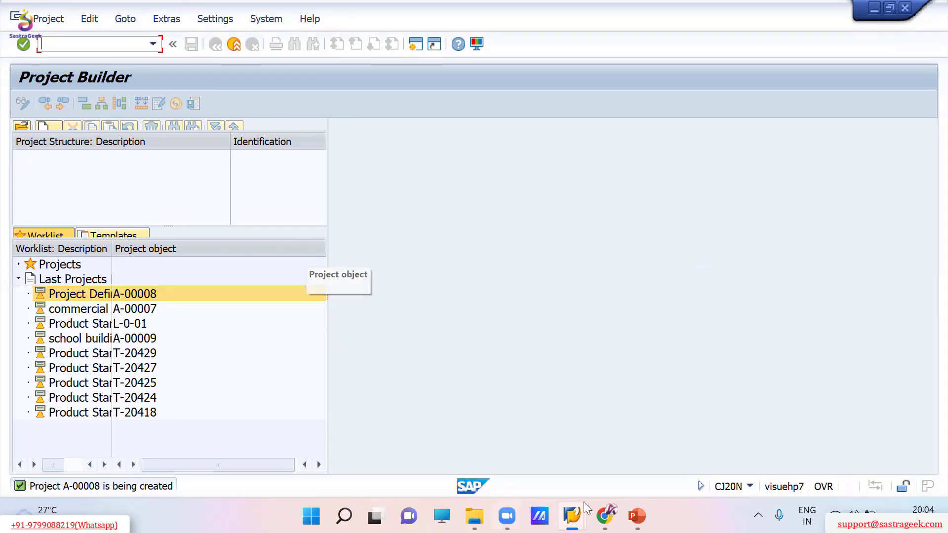
# Switch to the 2 WBS Structuring presentation in PowerPoint and find the Commercial Project example on slide 8
pyautogui.moveTo(636, 515)
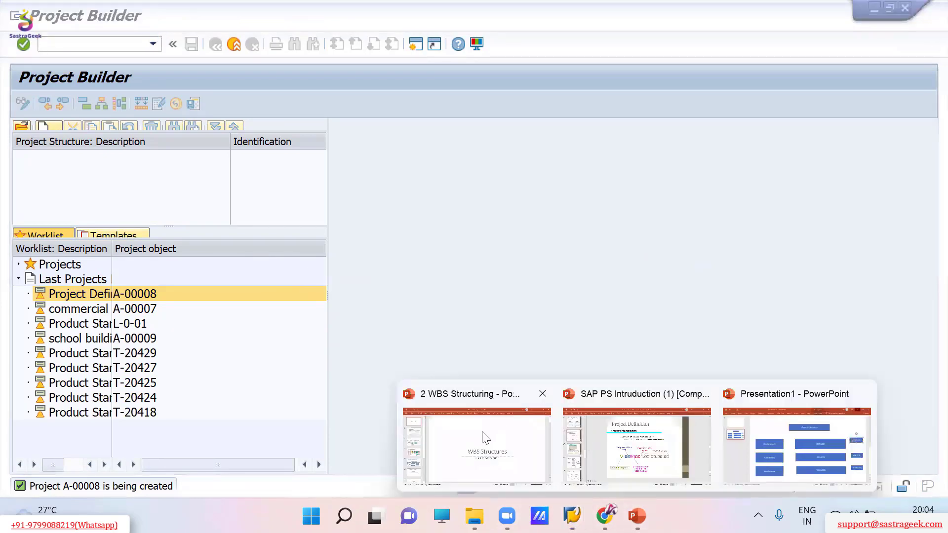
pyautogui.click(484, 435)
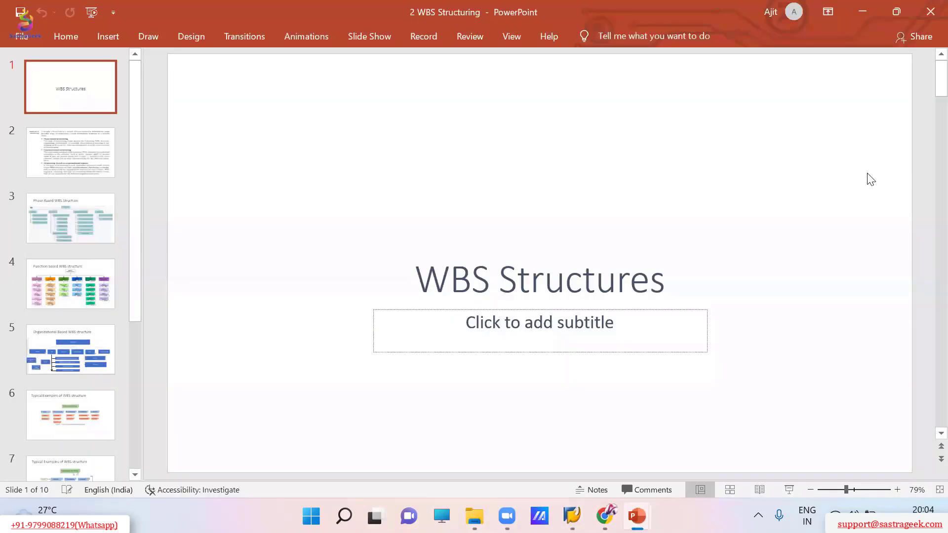
pyautogui.hotkey('ctrl', 'z')
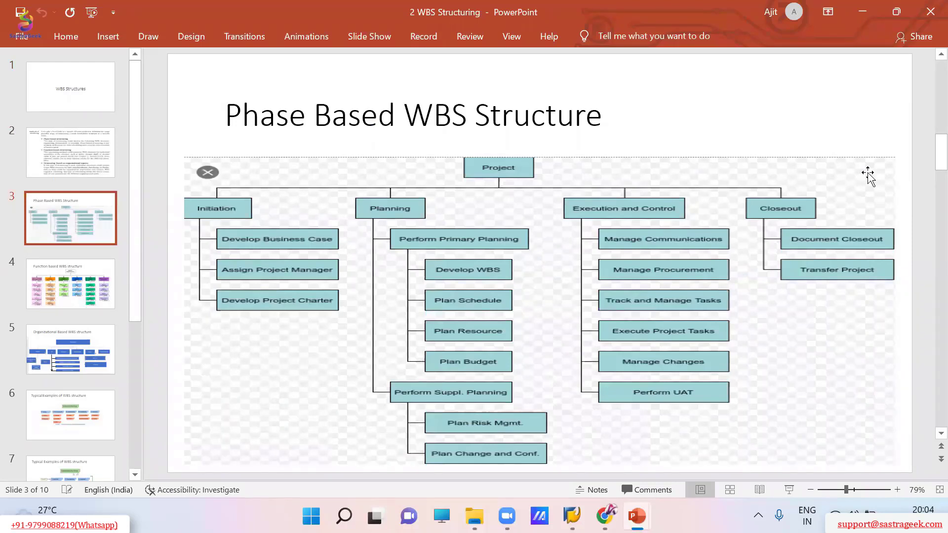
pyautogui.scroll(-5, 869, 176)
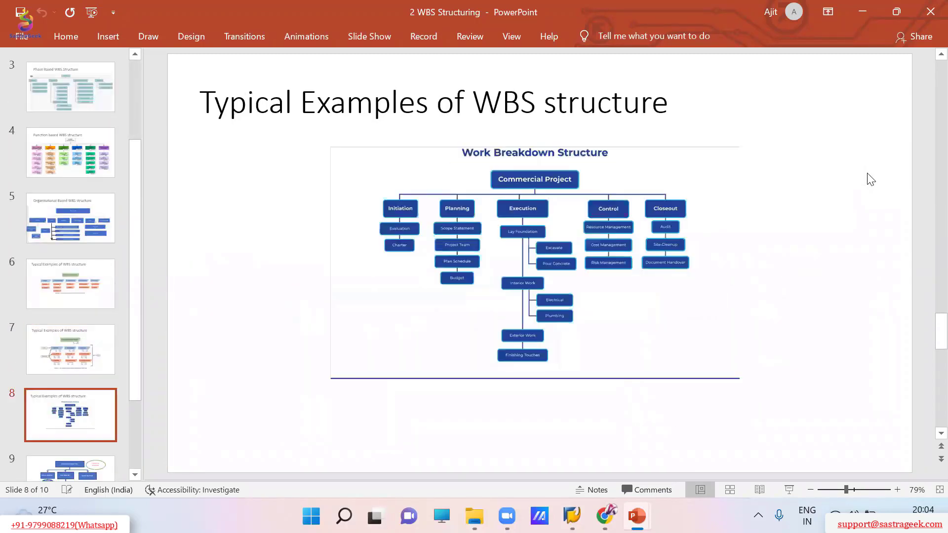
pyautogui.scroll(-1, 870, 179)
pyautogui.scroll(2, 871, 179)
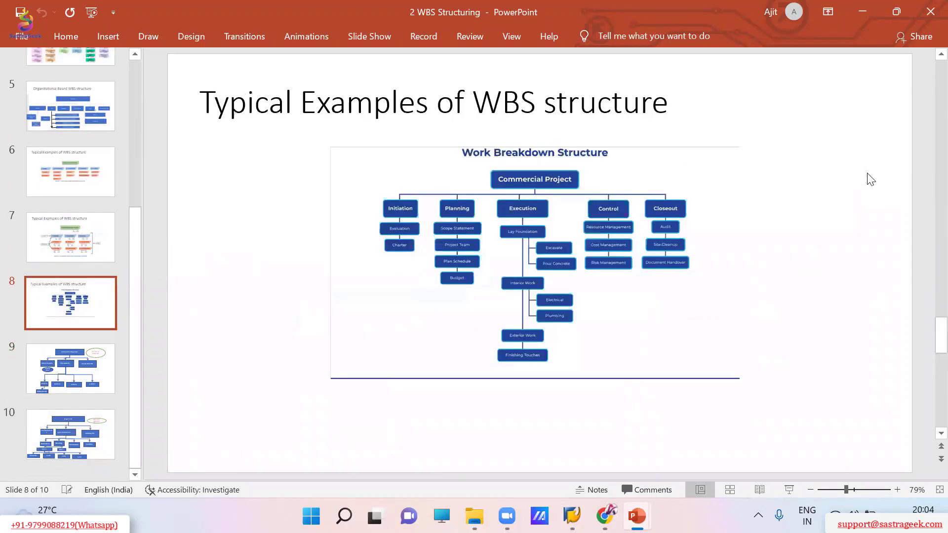
pyautogui.scroll(-1, 871, 179)
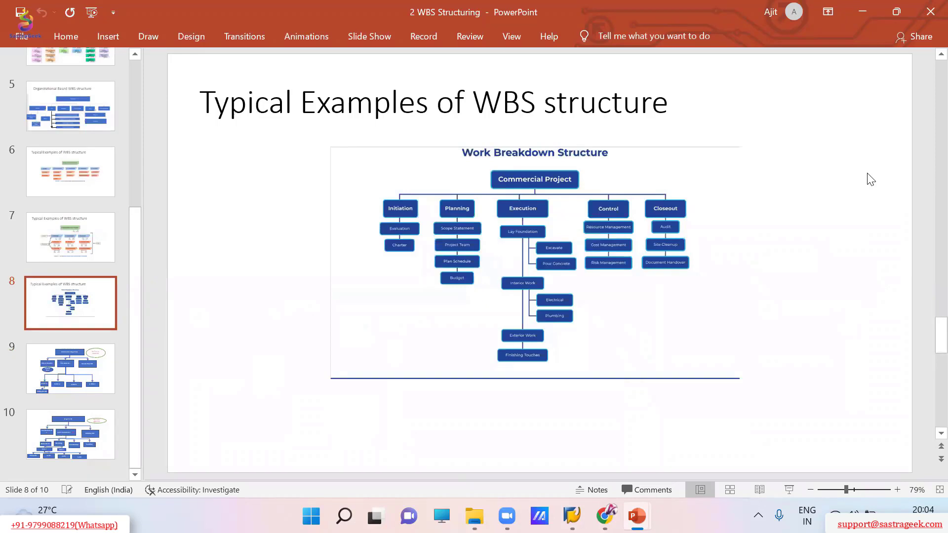
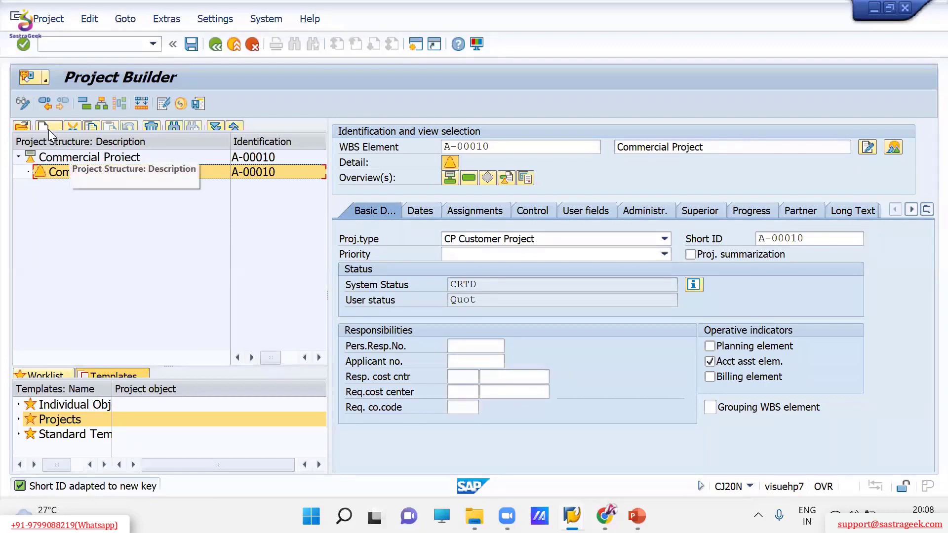
# Create WBS element A-00010-1 with the description Initiation below the Commercial Project WBS element
pyautogui.click(49, 127)
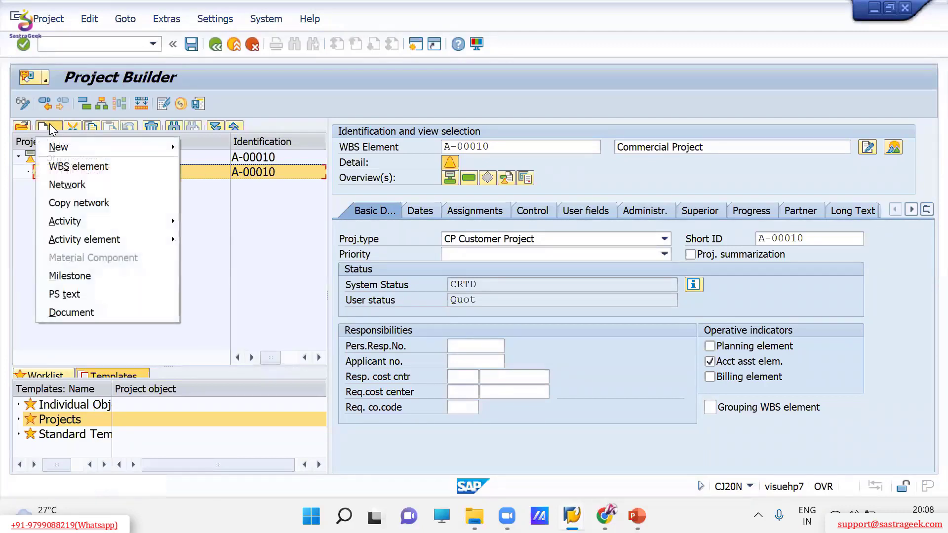
pyautogui.click(78, 166)
pyautogui.click(631, 148)
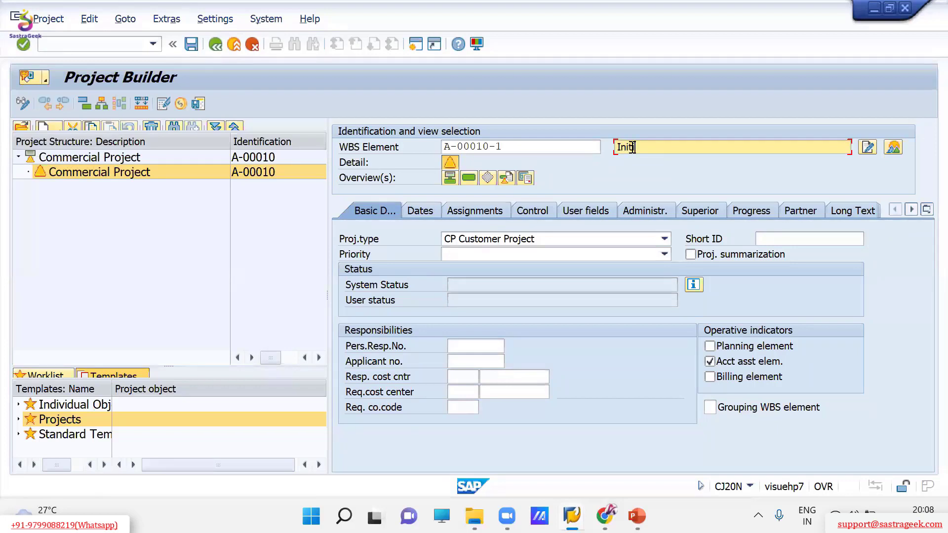
pyautogui.press('Return')
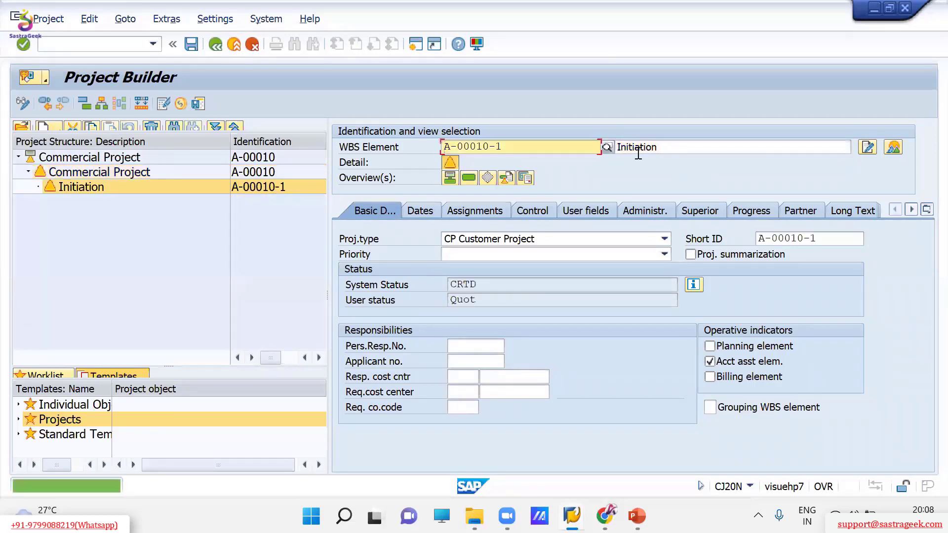
# Add WBS element A-00010-2 below Commercial Project, start its description with Plan, and check the phase name on the WBS example slide
pyautogui.click(94, 172)
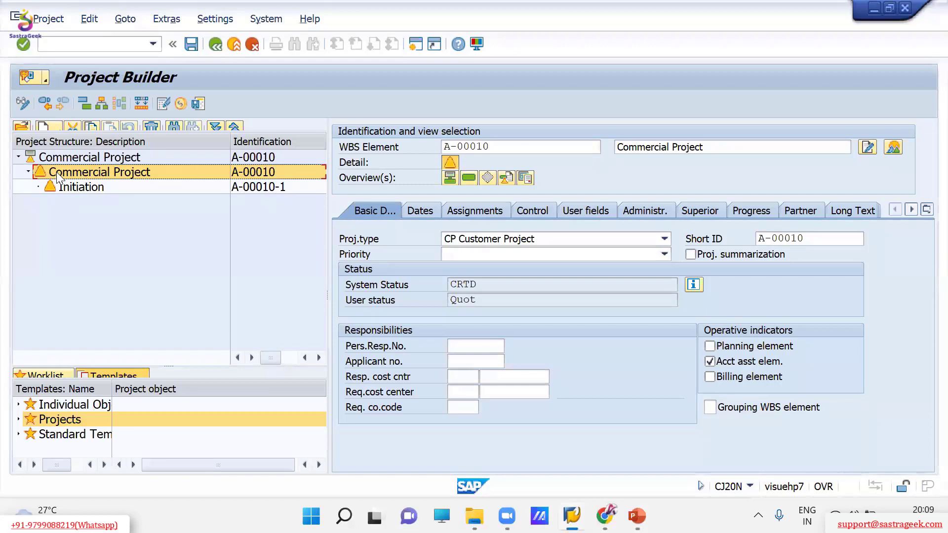
pyautogui.click(46, 123)
pyautogui.moveTo(106, 163)
pyautogui.mouseDown()
pyautogui.moveTo(91, 160)
pyautogui.moveTo(90, 172)
pyautogui.mouseUp()
pyautogui.click(649, 142)
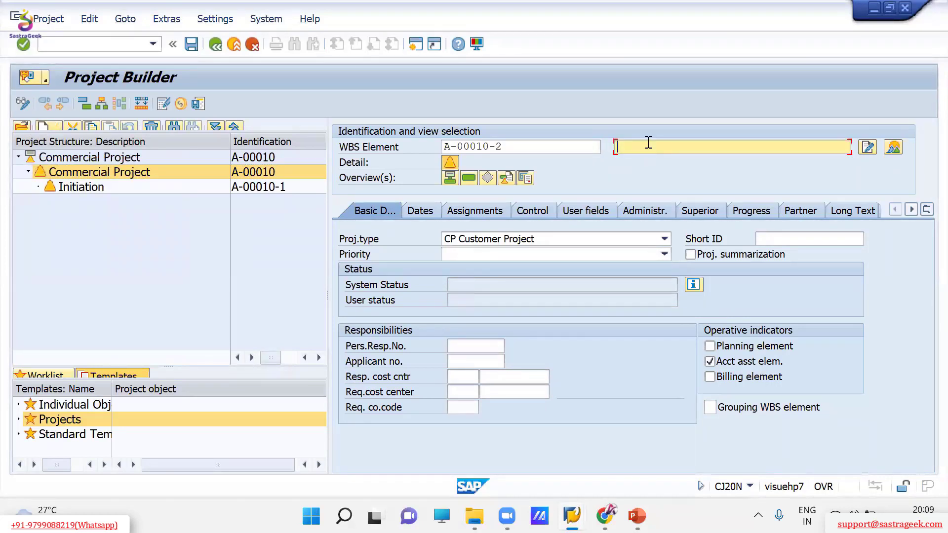
pyautogui.write('Plan')
pyautogui.hotkey('alt', 'Tab')
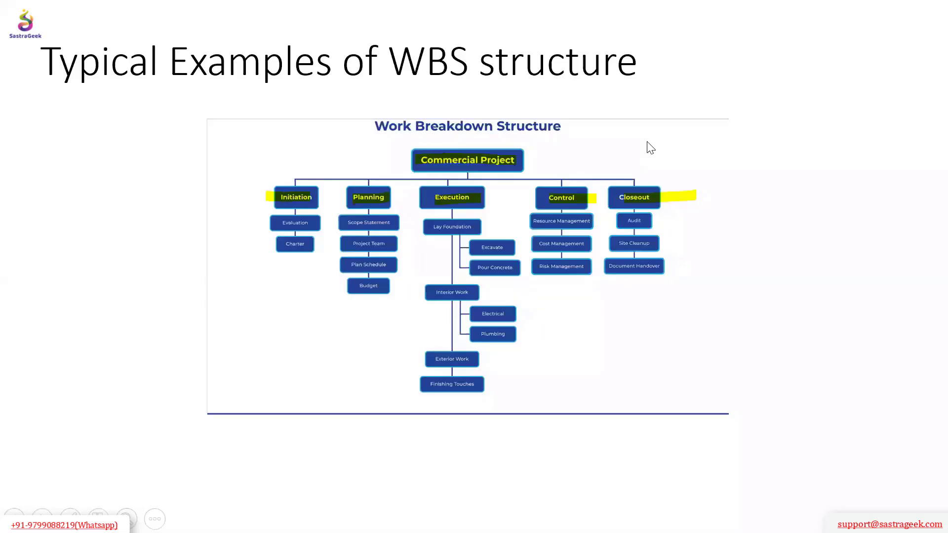
# Switch back to SAP Project Builder and complete the new WBS element's description as Planning
pyautogui.hotkey('alt', 'Tab')
pyautogui.write('nin')
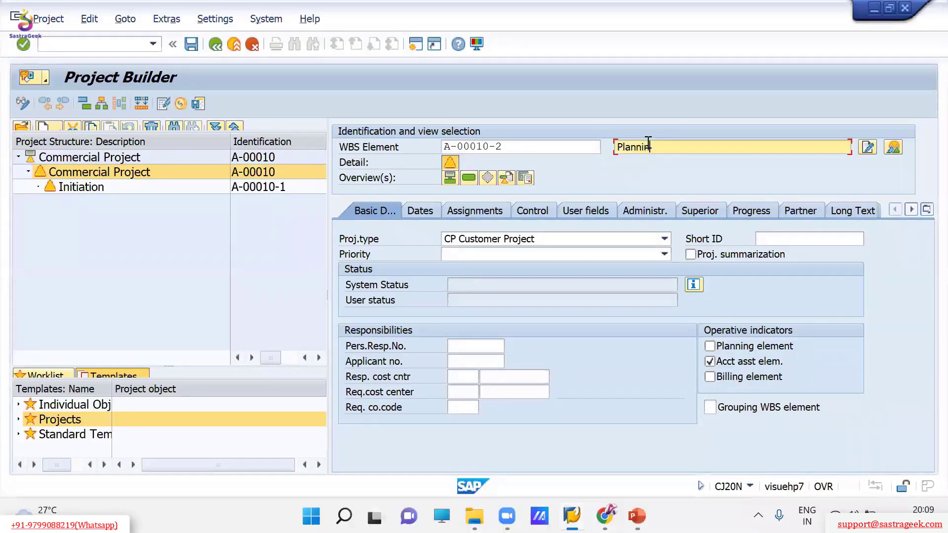
pyautogui.write('g')
pyautogui.press('Return')
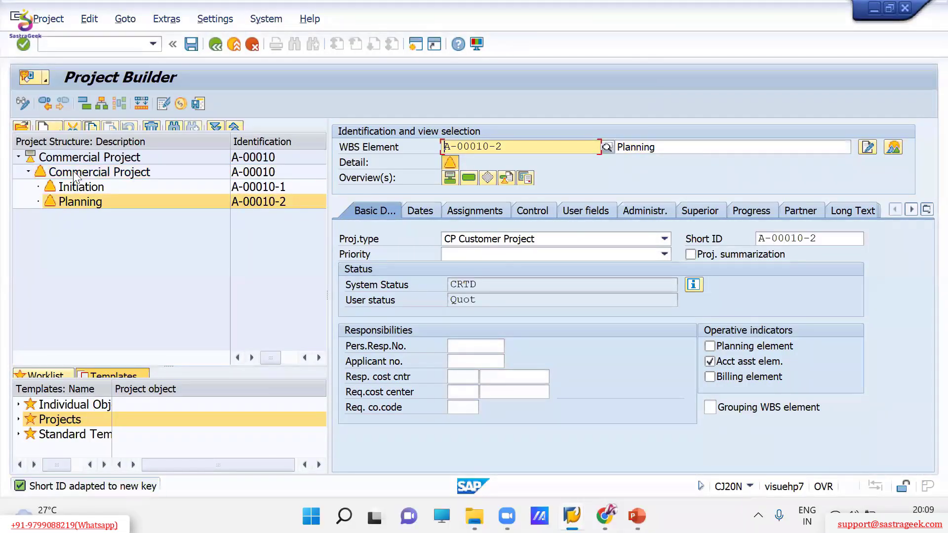
# Create a WBS element described as Execution under the top-level Commercial Project WBS element
pyautogui.click(75, 173)
pyautogui.hotkey('alt', 'Tab')
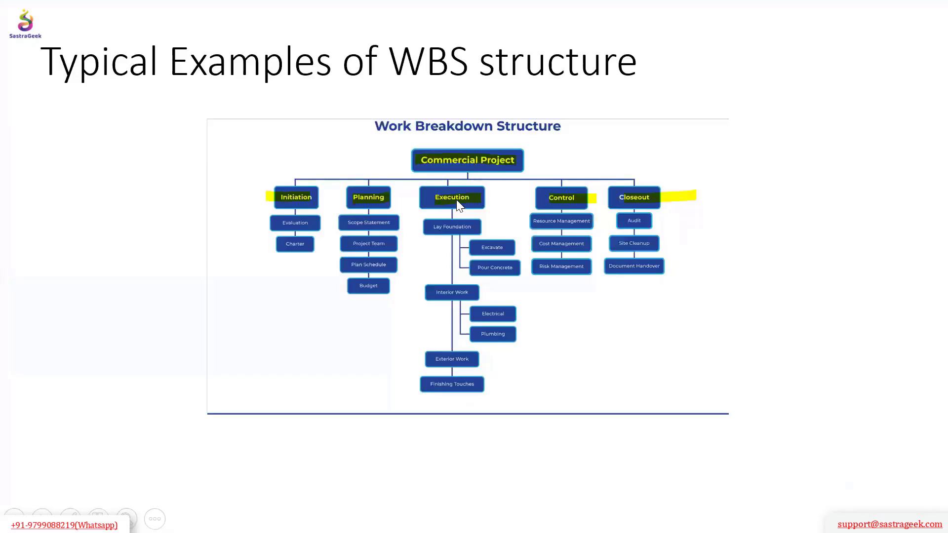
pyautogui.hotkey('alt', 'Tab')
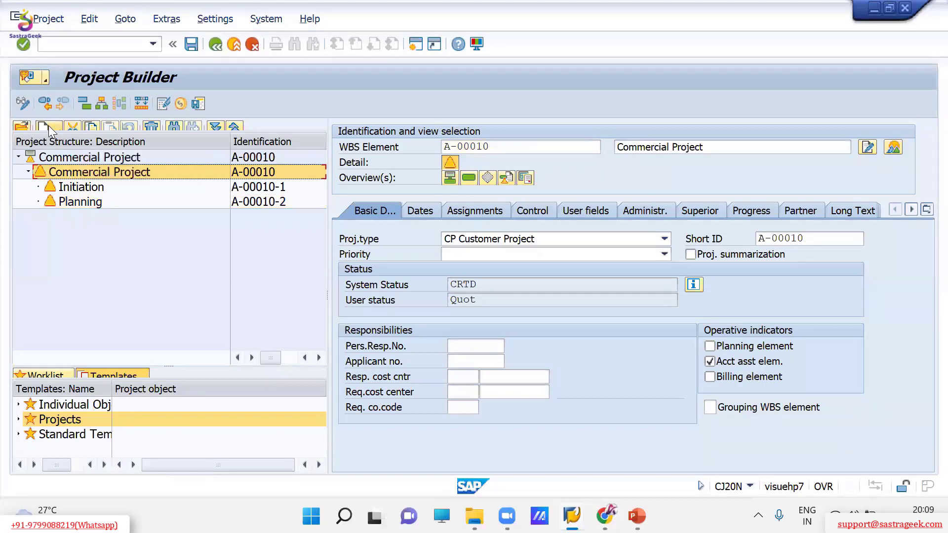
pyautogui.click(46, 126)
pyautogui.moveTo(116, 165); pyautogui.dragTo(119, 169)
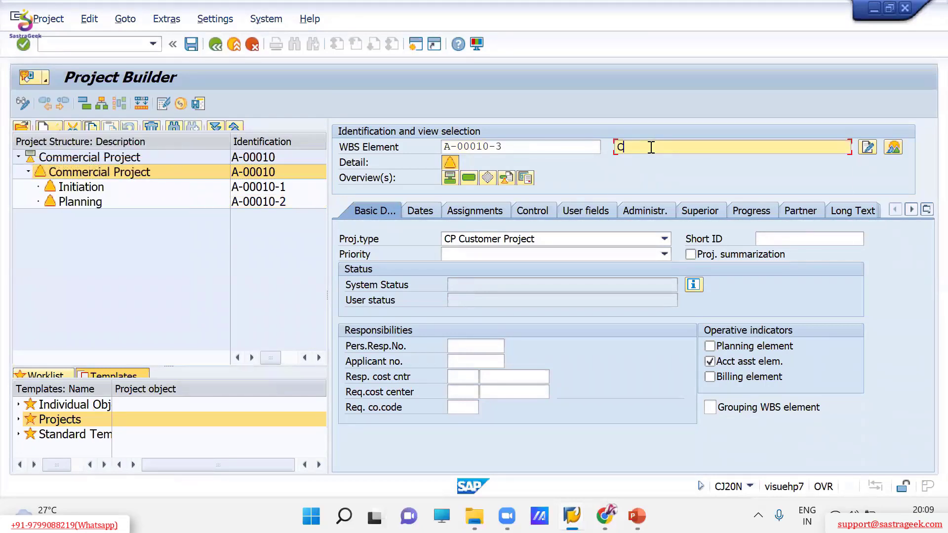
pyautogui.press('BackSpace')
pyautogui.write('Execution')
pyautogui.press('Return')
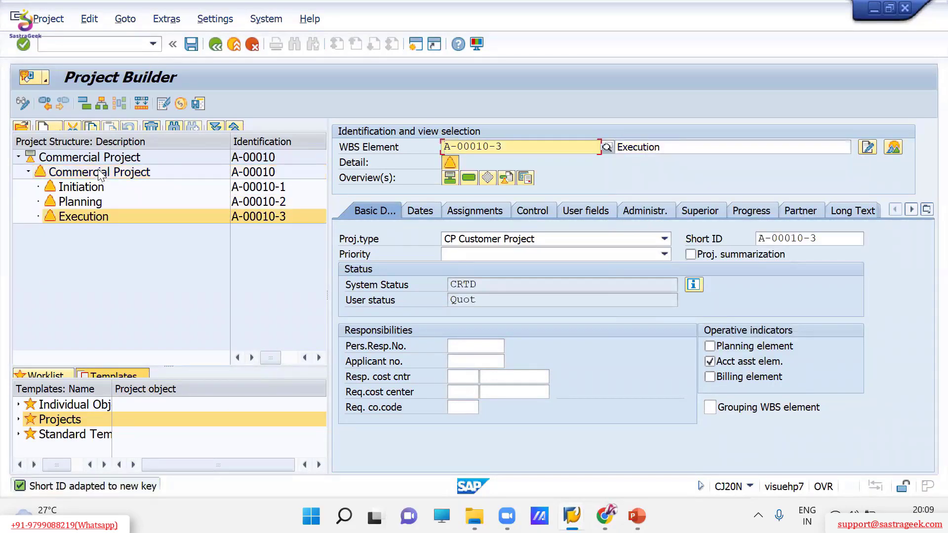
# Create a WBS element described as Control under the top-level Commercial Project WBS element, following the WBS slide
pyautogui.click(100, 175)
pyautogui.click(46, 125)
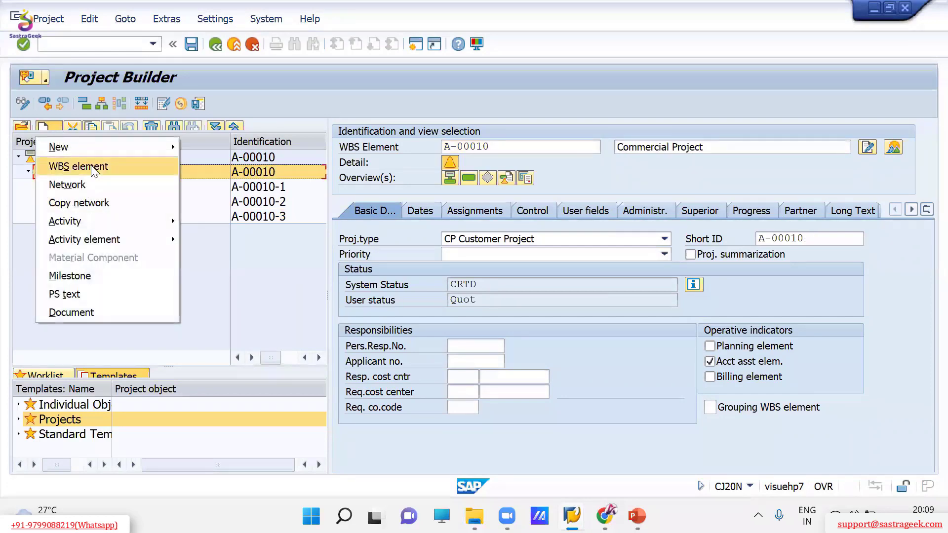
pyautogui.click(91, 165)
pyautogui.hotkey('alt', 'Tab')
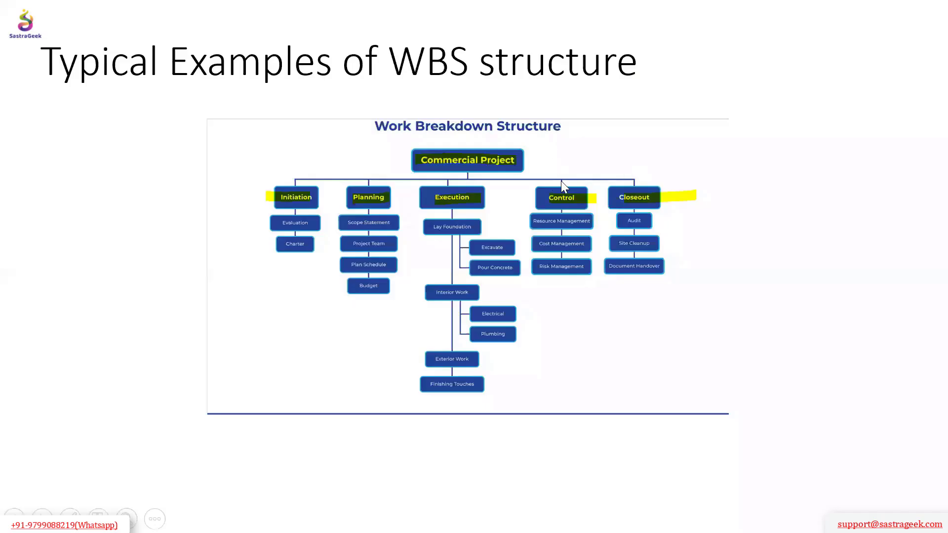
pyautogui.hotkey('alt', 'Tab')
pyautogui.click(634, 149)
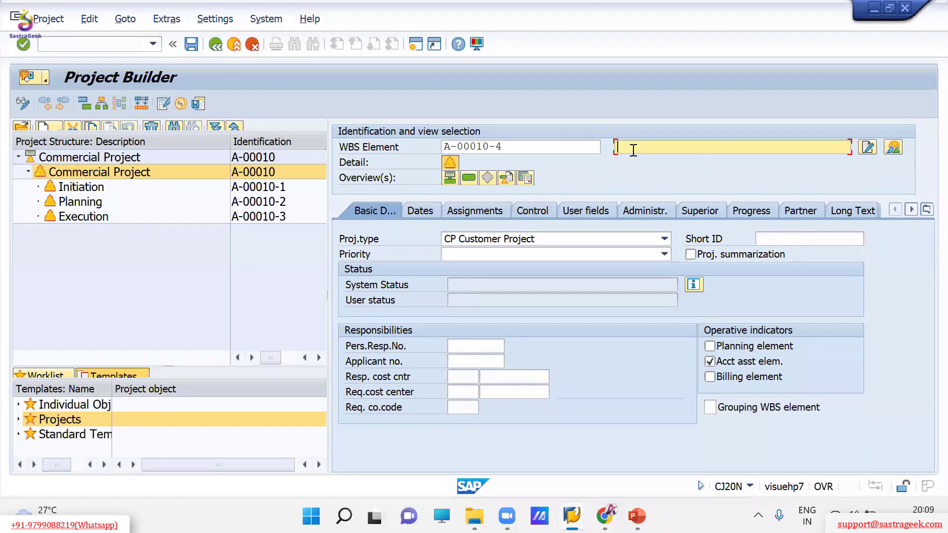
pyautogui.write('Control')
pyautogui.press('Return')
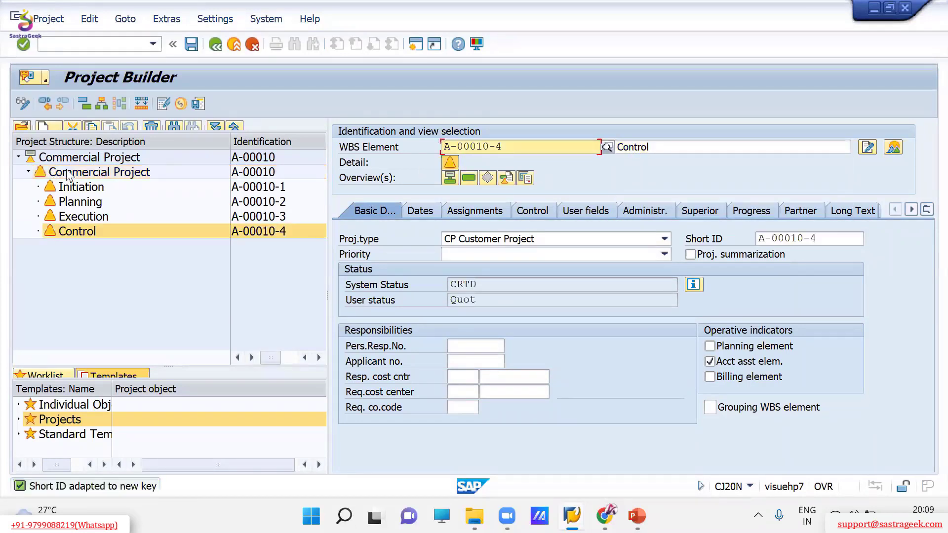
# Create a WBS element described as Closeout under the top-level Commercial Project WBS element
pyautogui.click(66, 171)
pyautogui.click(50, 127)
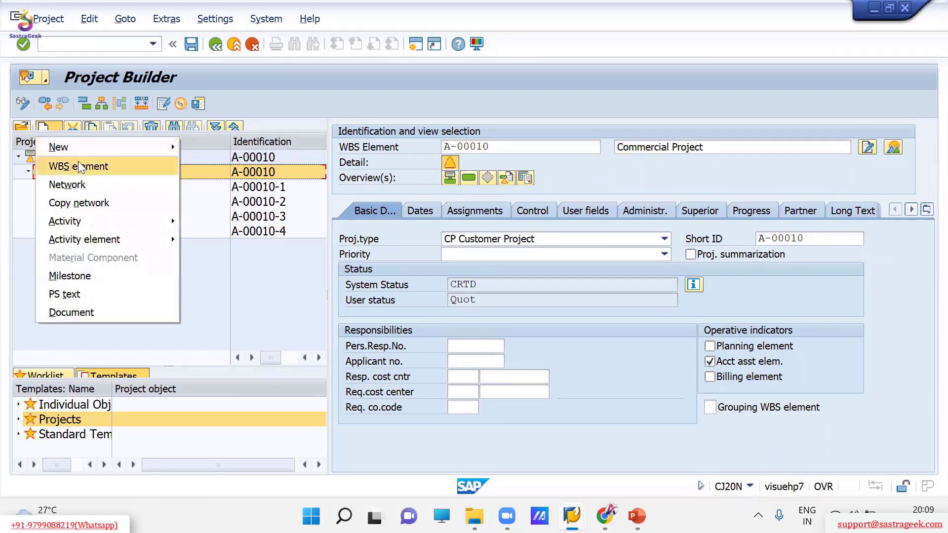
pyautogui.click(82, 163)
pyautogui.write('Closeo')
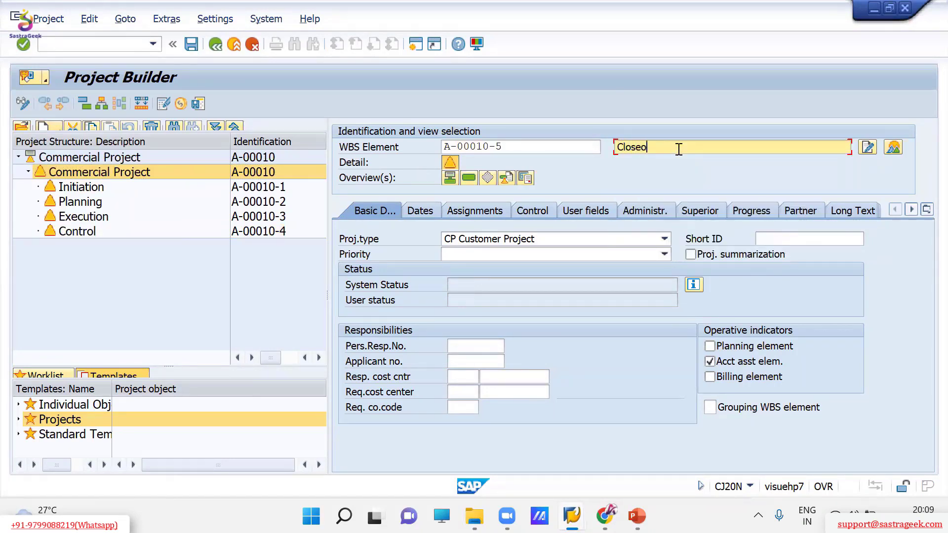
pyautogui.write('ut')
pyautogui.press('Return')
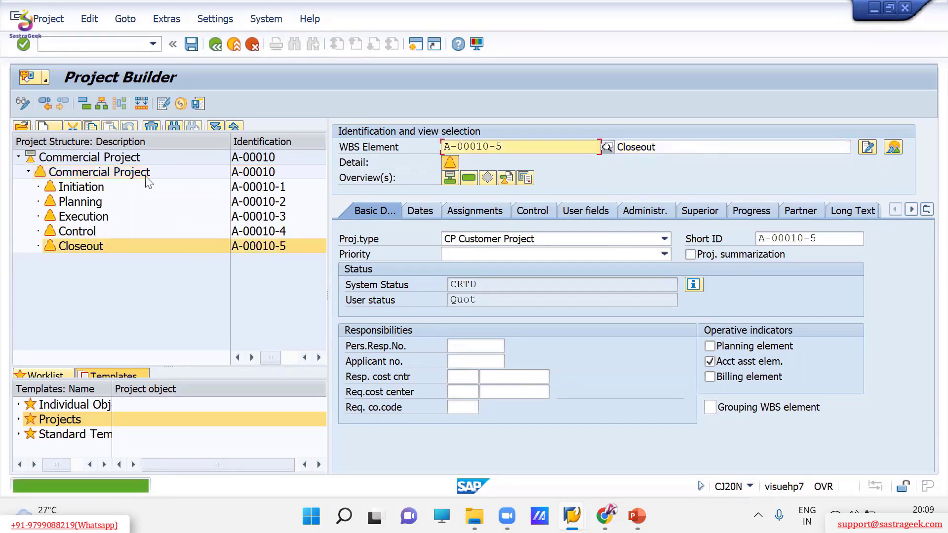
# Examine the Commercial Project's hierarchy graphic, compare its five phases with the WBS slide, and return to the project structure
pyautogui.doubleClick(128, 160)
pyautogui.hotkey('alt', 'Tab')
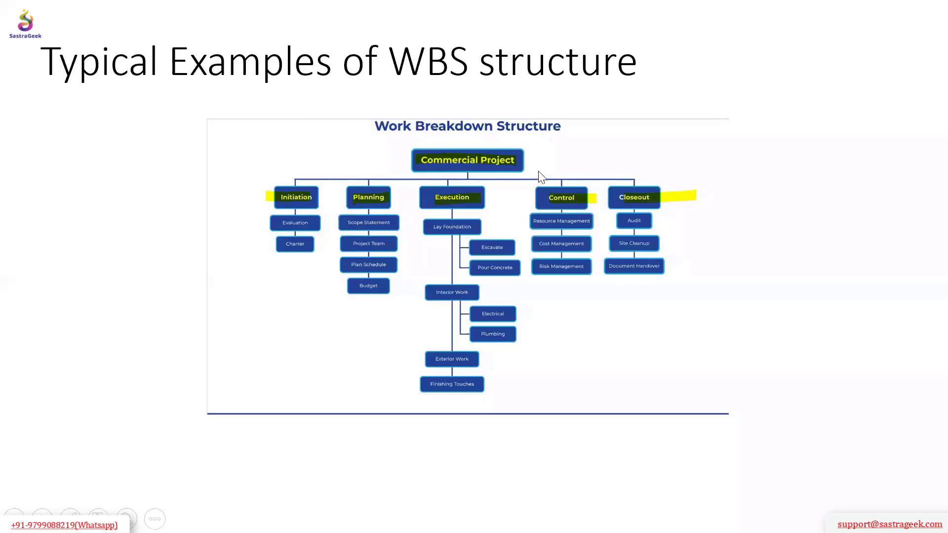
pyautogui.hotkey('alt', 'Tab')
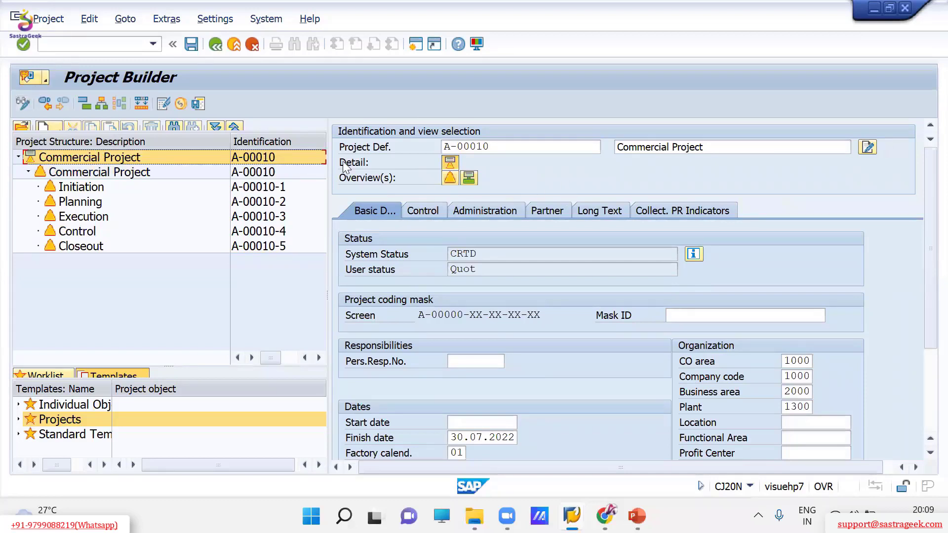
pyautogui.click(102, 103)
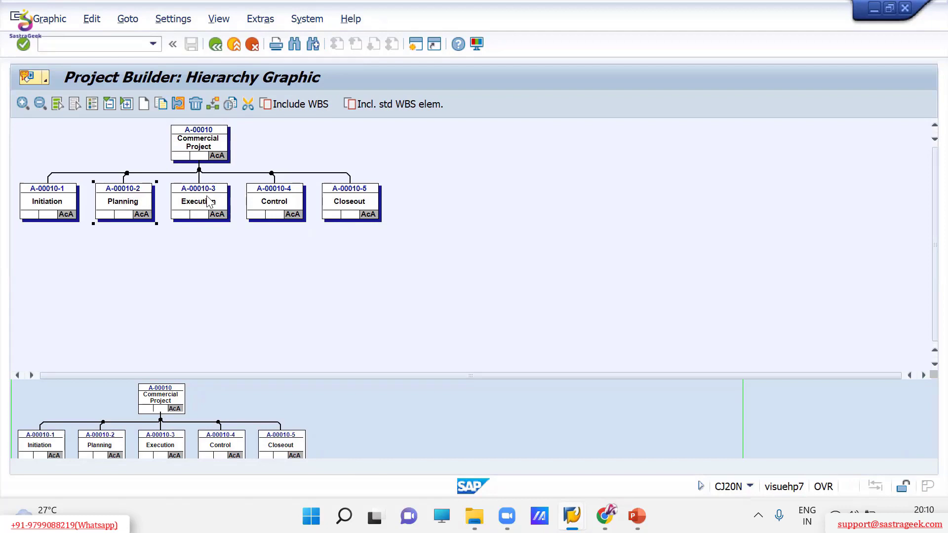
pyautogui.click(292, 198)
pyautogui.click(356, 195)
pyautogui.hotkey('alt', 'Tab')
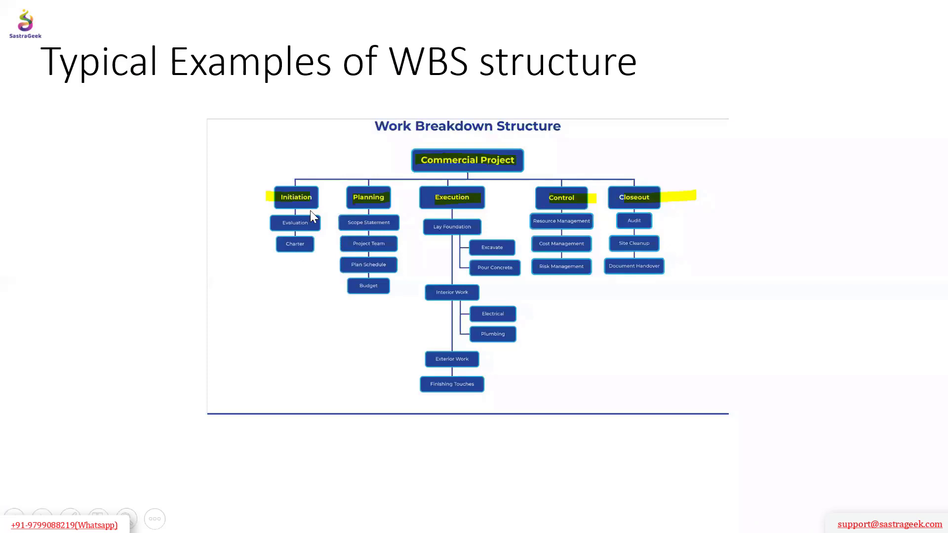
pyautogui.hotkey('alt', 'Tab')
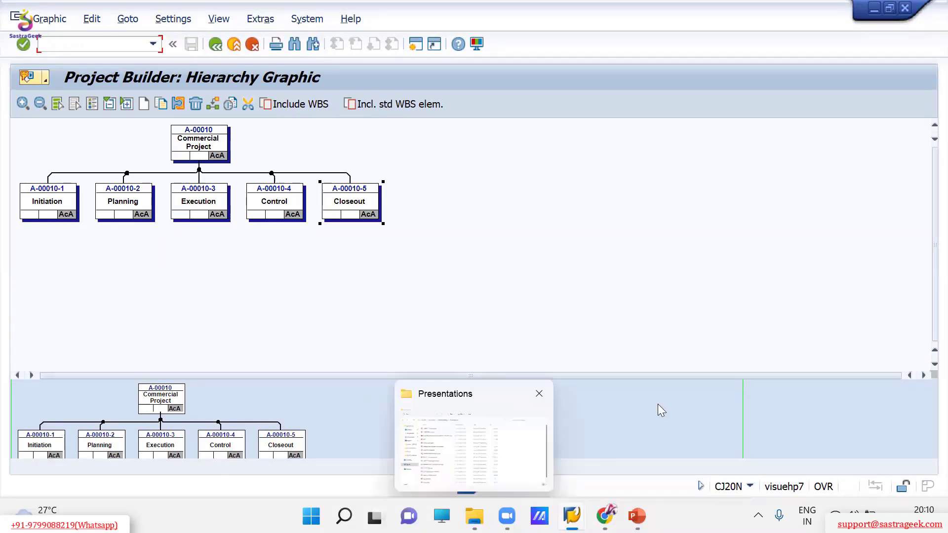
pyautogui.click(571, 231)
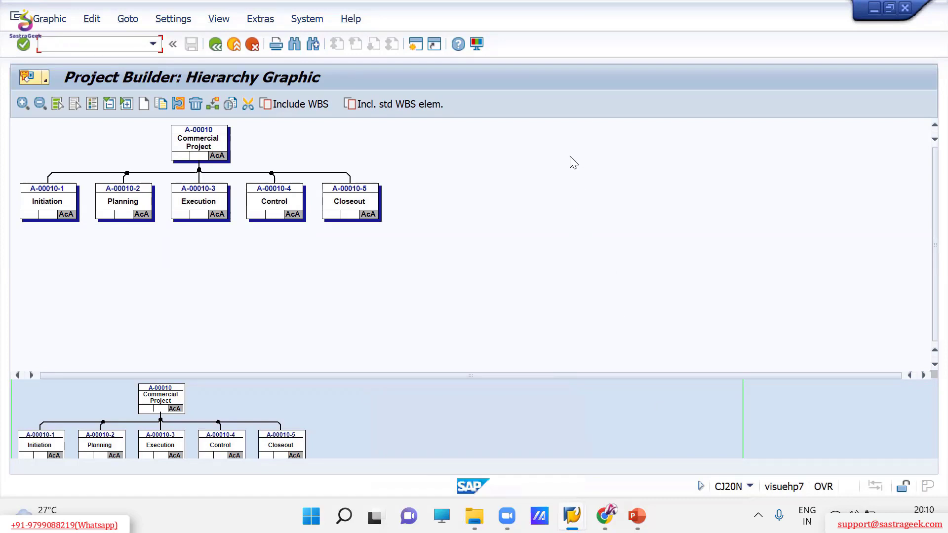
pyautogui.click(215, 43)
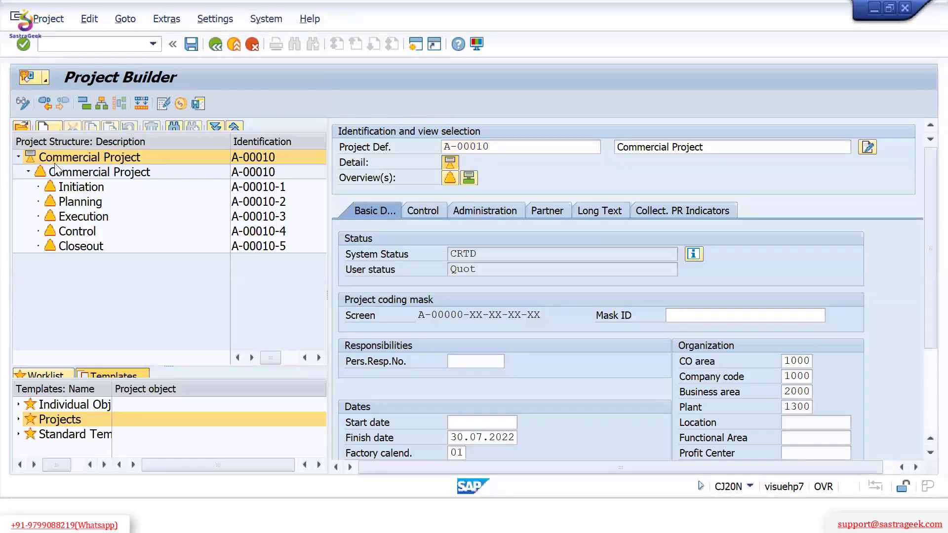
pyautogui.click(107, 181)
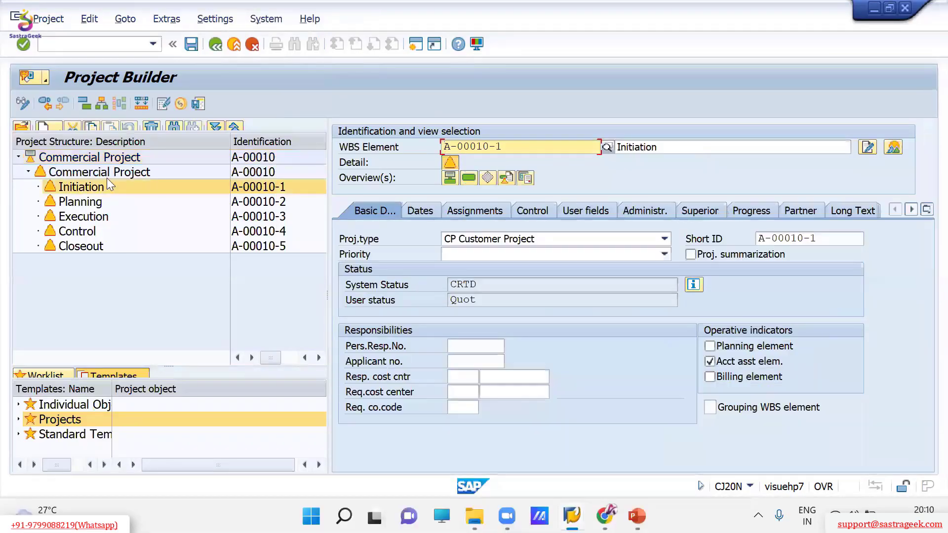
pyautogui.click(46, 126)
pyautogui.click(277, 285)
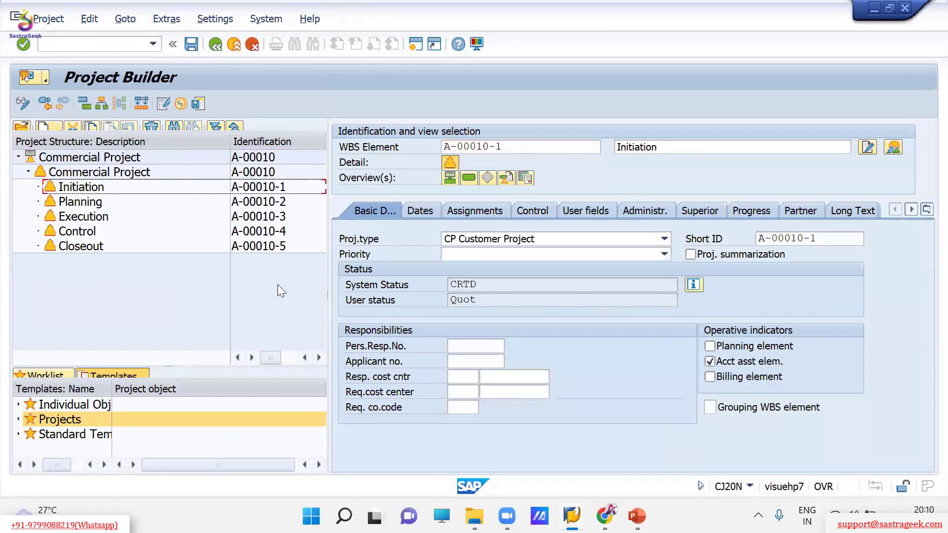
# Create a WBS element described as Evaluation beneath the Initiation element
pyautogui.click(89, 191)
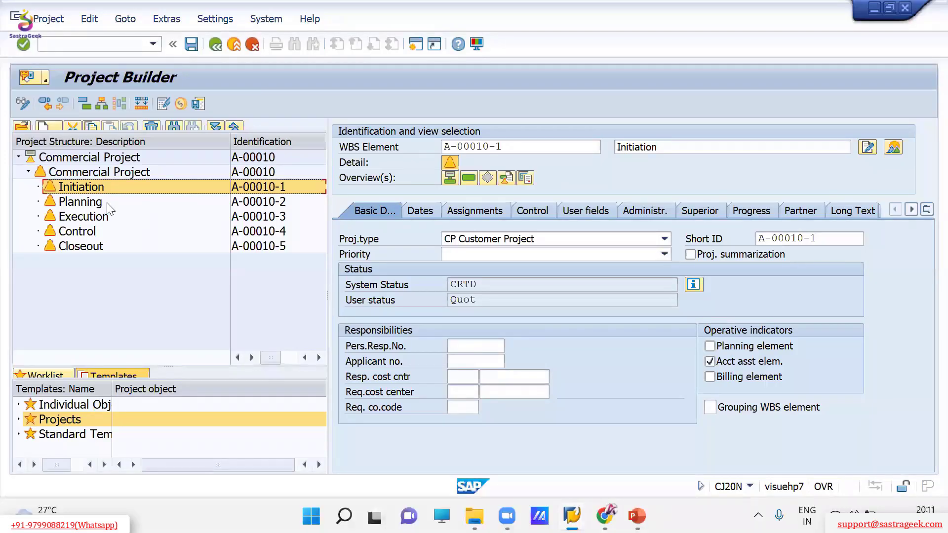
pyautogui.click(47, 125)
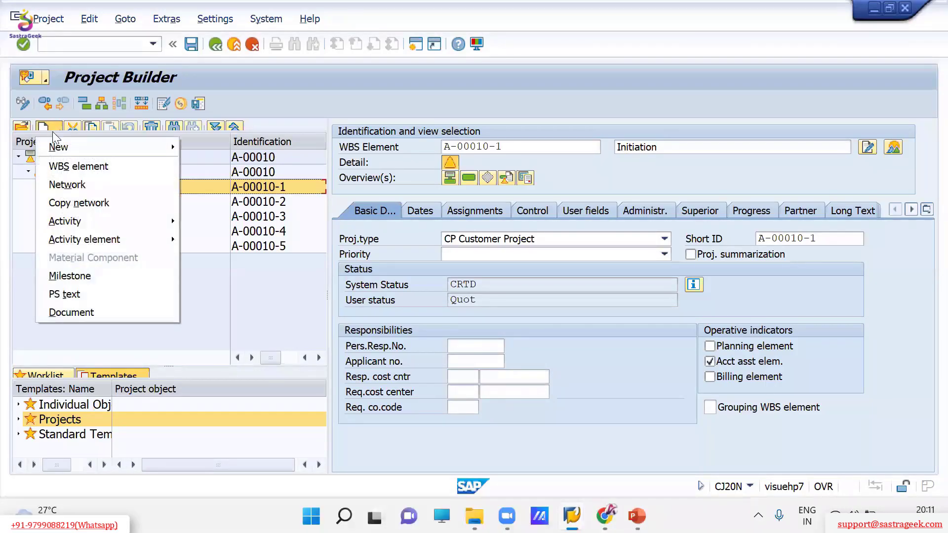
pyautogui.click(71, 168)
pyautogui.click(642, 147)
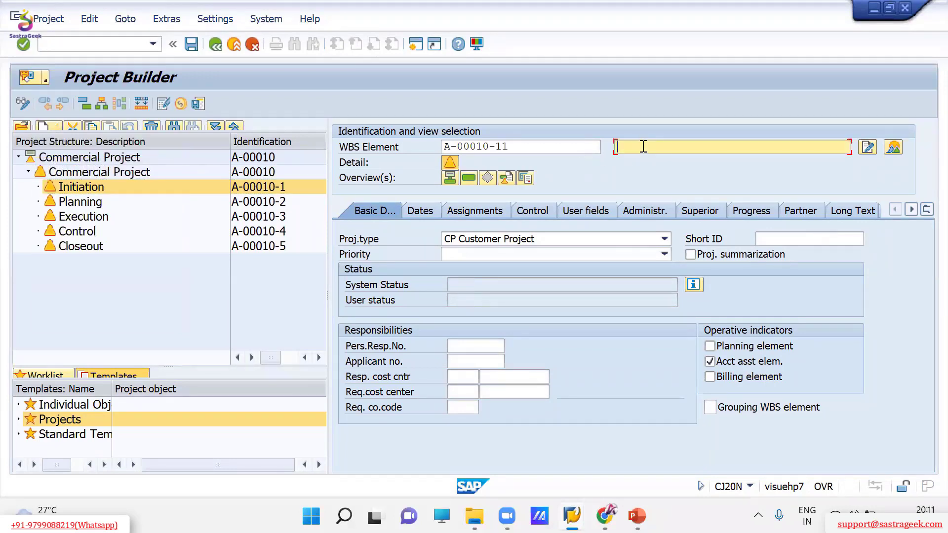
pyautogui.write('Evaluation')
pyautogui.press('Return')
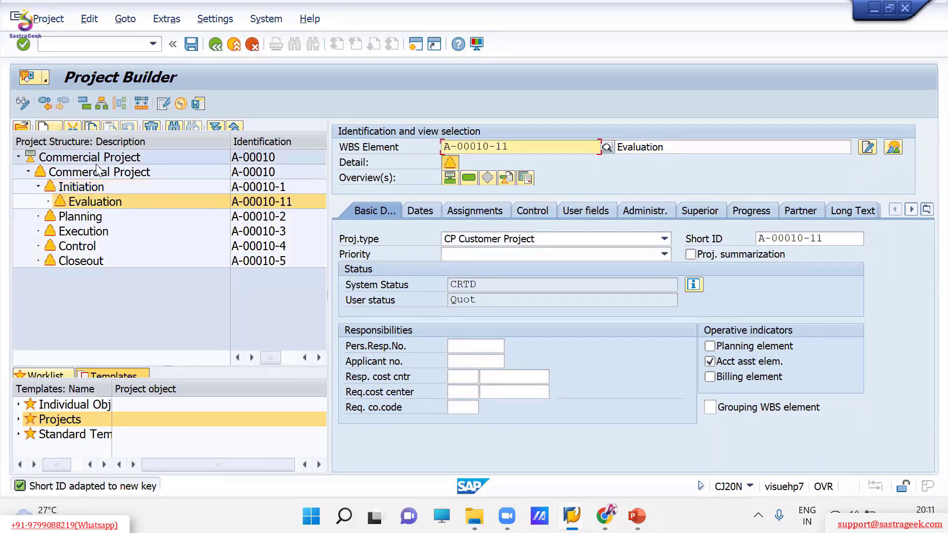
# Create a second WBS element beneath Initiation and describe it as Charter
pyautogui.click(86, 190)
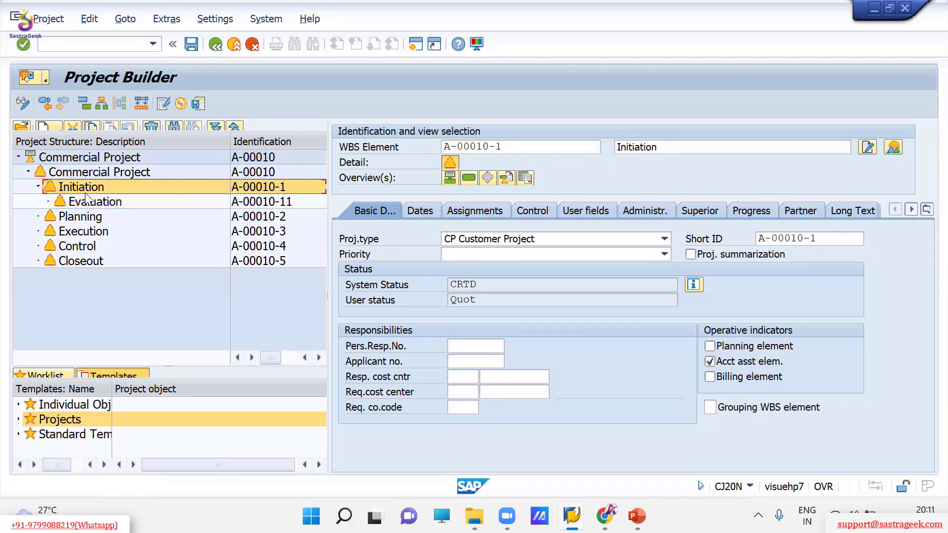
pyautogui.click(46, 125)
pyautogui.click(79, 163)
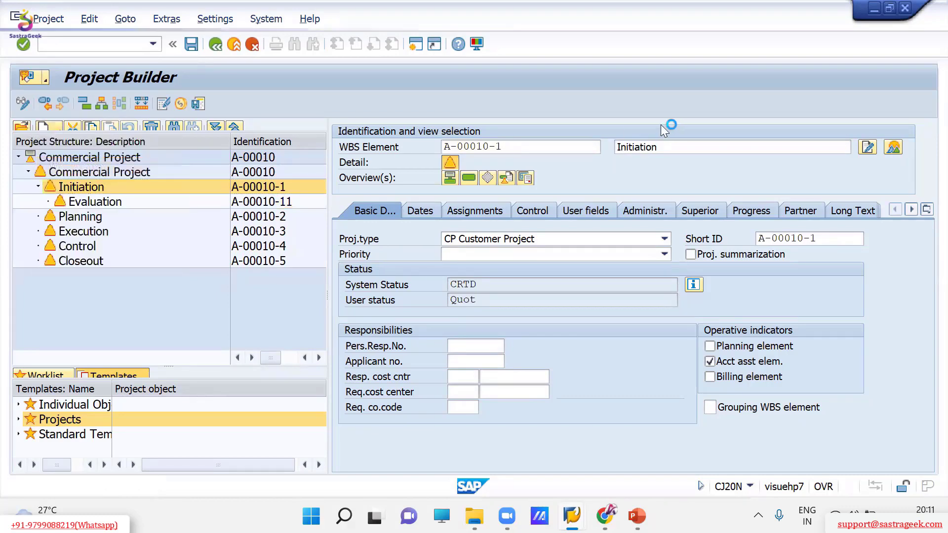
pyautogui.click(644, 148)
pyautogui.write('Char')
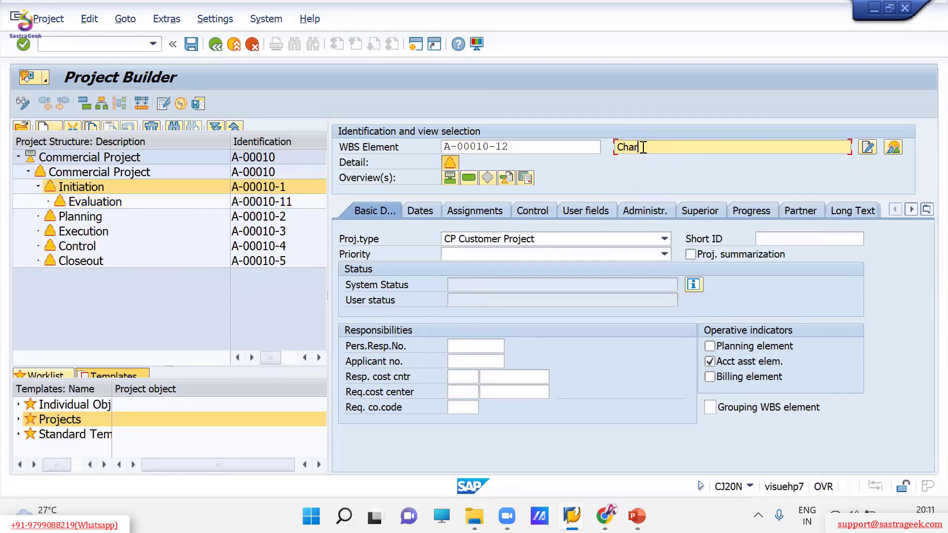
pyautogui.write('ter')
pyautogui.press('Return')
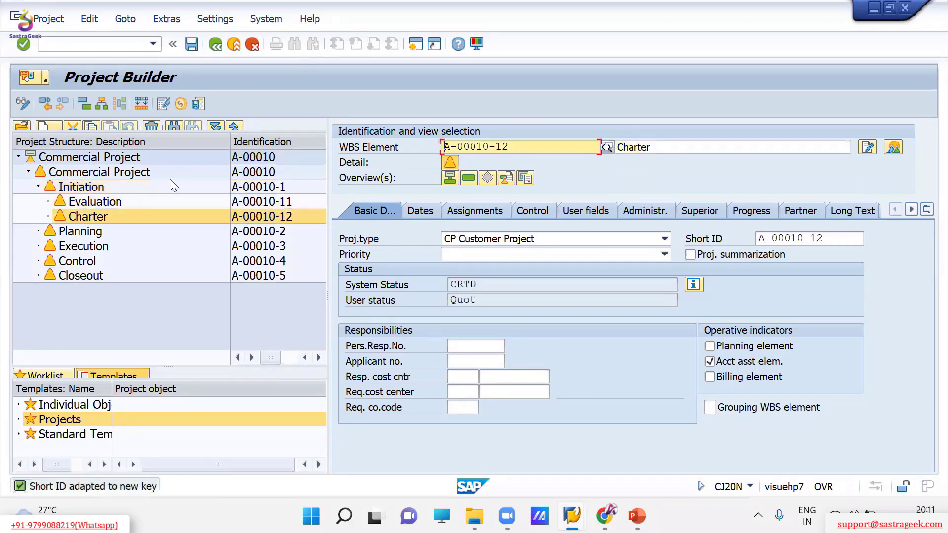
# Examine the Initiation branch with its Evaluation and Charter elements in the hierarchy graphic, and return to the project structure
pyautogui.click(103, 102)
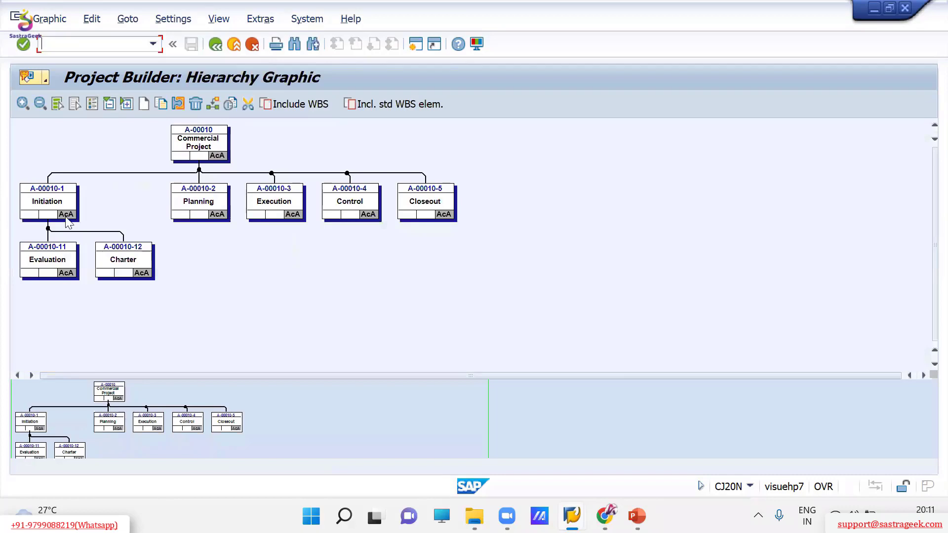
pyautogui.click(52, 208)
pyautogui.click(127, 265)
pyautogui.click(219, 44)
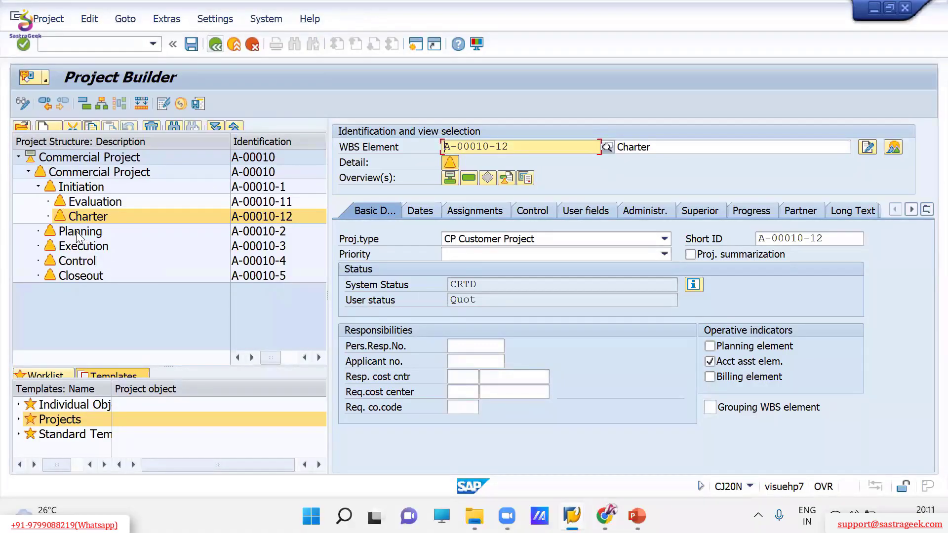
# Create a WBS element described as Scope Definition beneath the Planning element
pyautogui.click(74, 233)
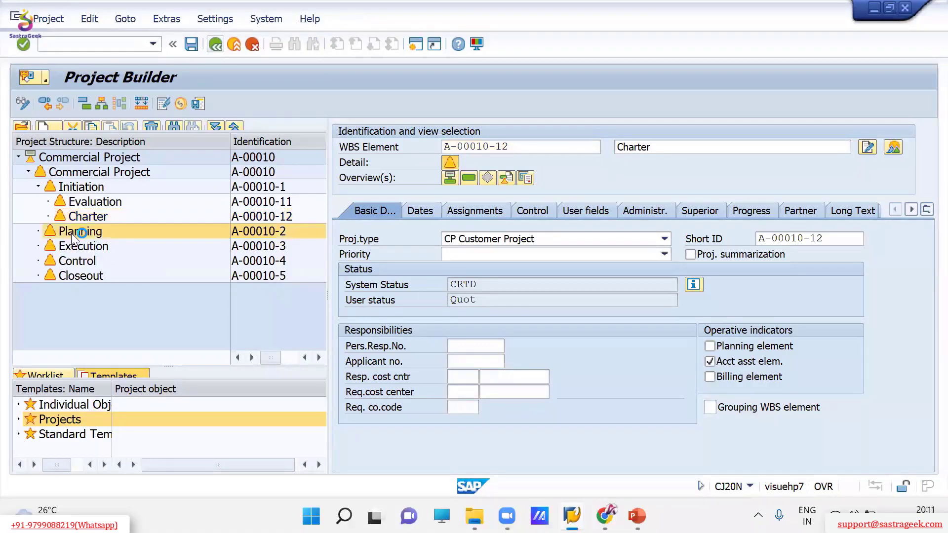
pyautogui.click(47, 128)
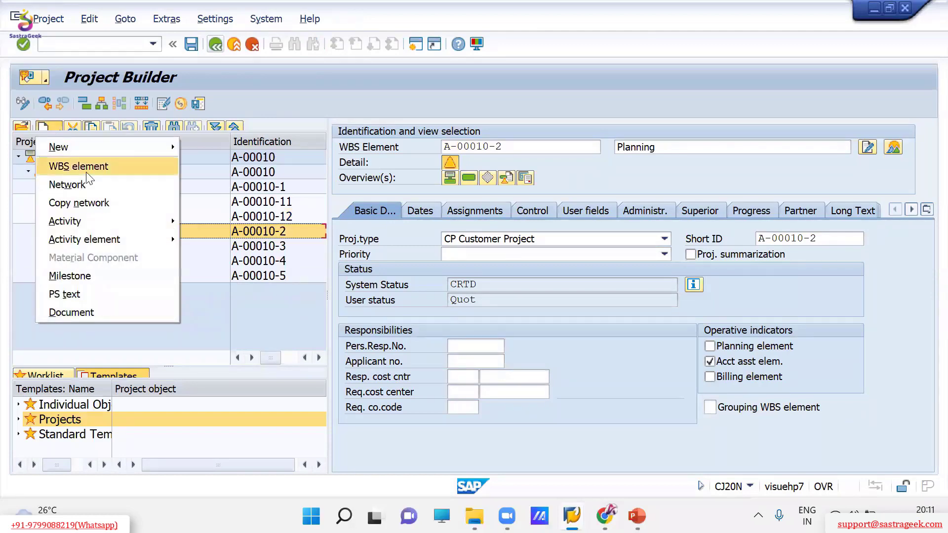
pyautogui.click(86, 172)
pyautogui.click(637, 145)
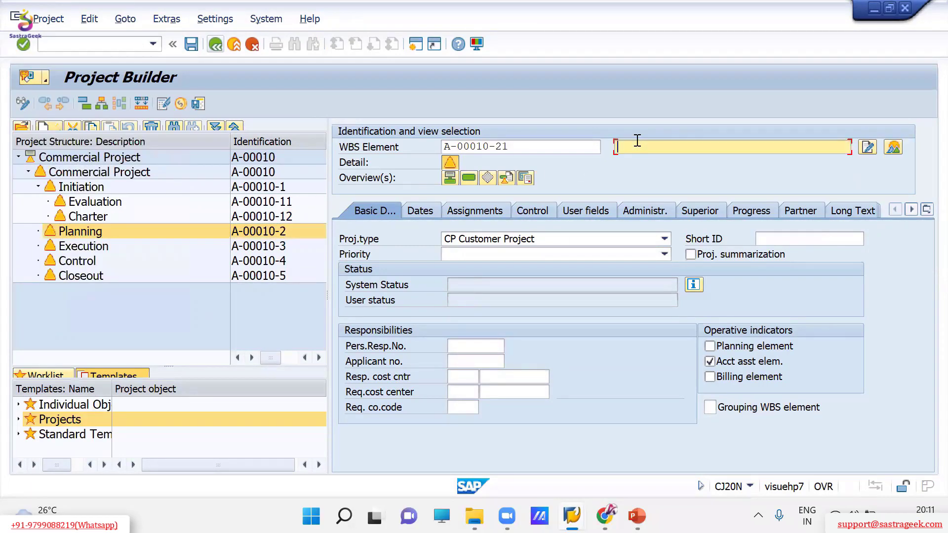
pyautogui.write('Scope Definition')
pyautogui.press('Return')
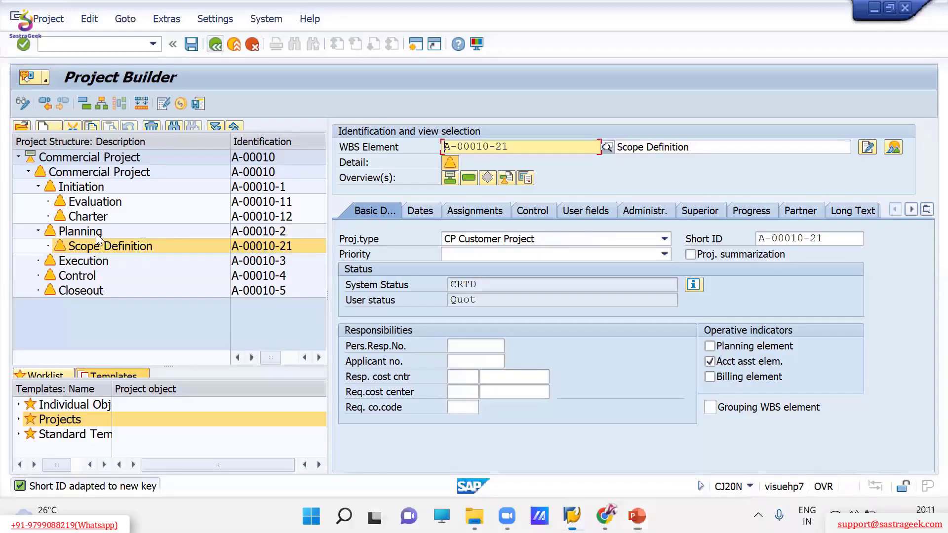
# Create a second WBS element beneath Planning and describe it as Project team
pyautogui.click(79, 231)
pyautogui.click(46, 123)
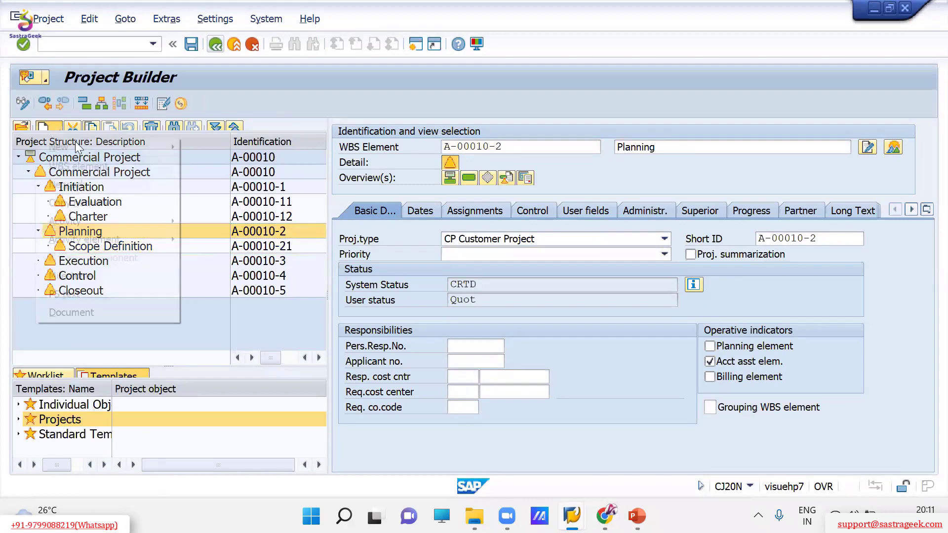
pyautogui.click(79, 166)
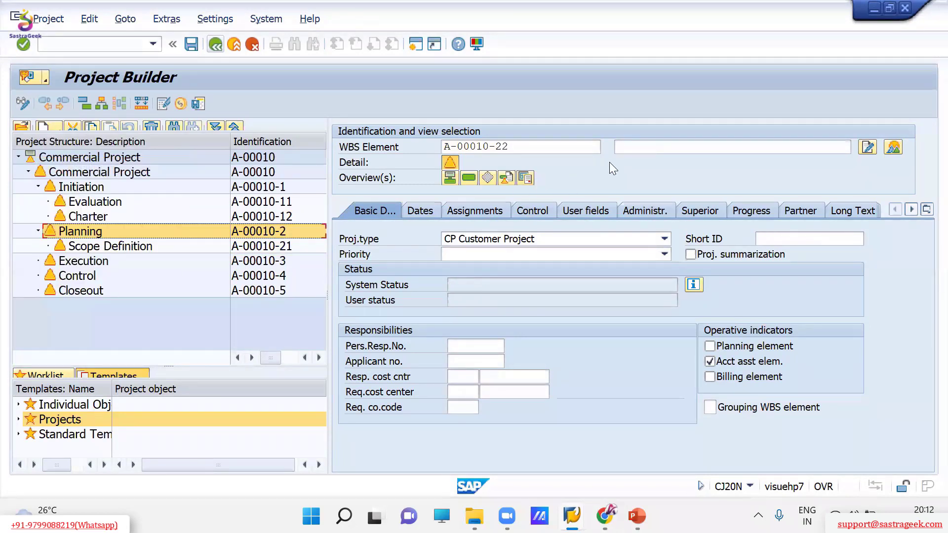
pyautogui.click(639, 148)
pyautogui.write('P')
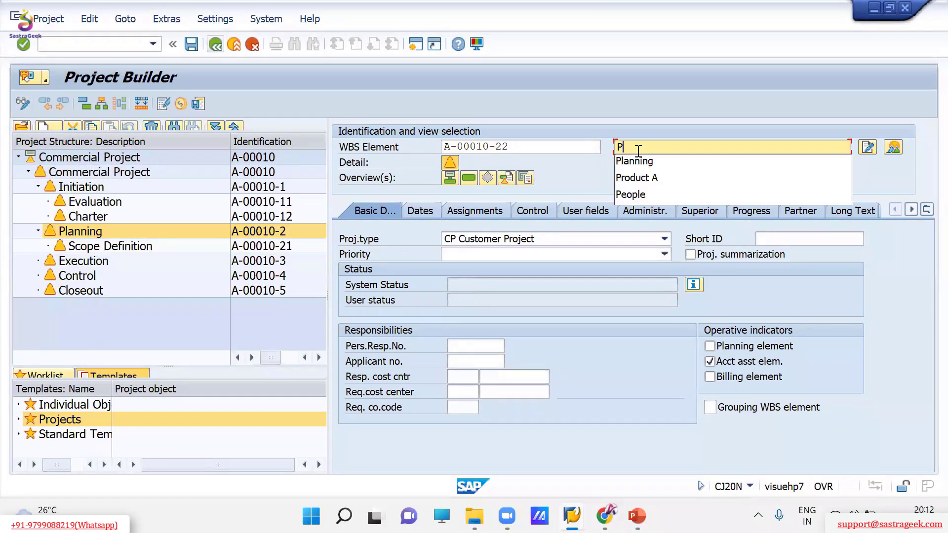
pyautogui.write('roject team')
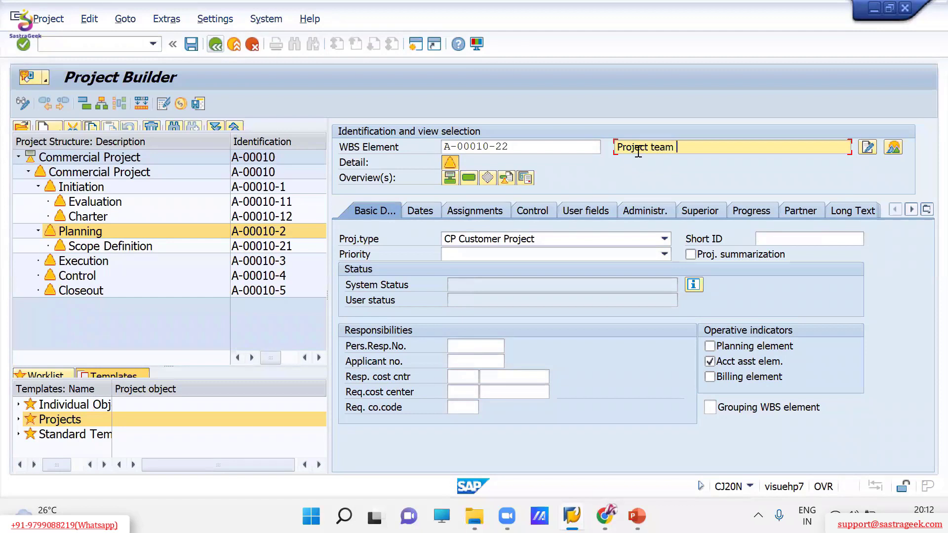
pyautogui.press('Return')
# Add a third WBS element beneath Planning with the description Plan Schedule
pyautogui.click(88, 217)
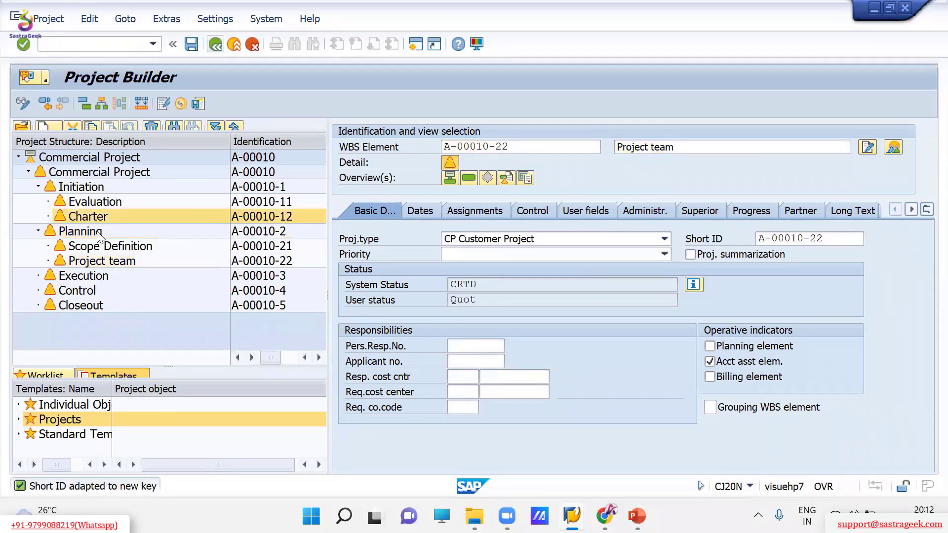
pyautogui.click(81, 231)
pyautogui.click(52, 128)
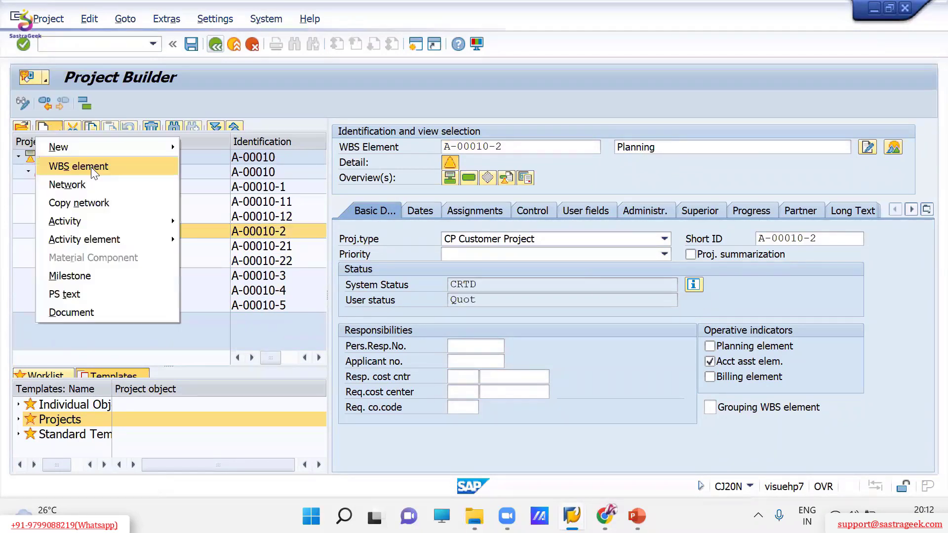
pyautogui.click(79, 164)
pyautogui.click(661, 145)
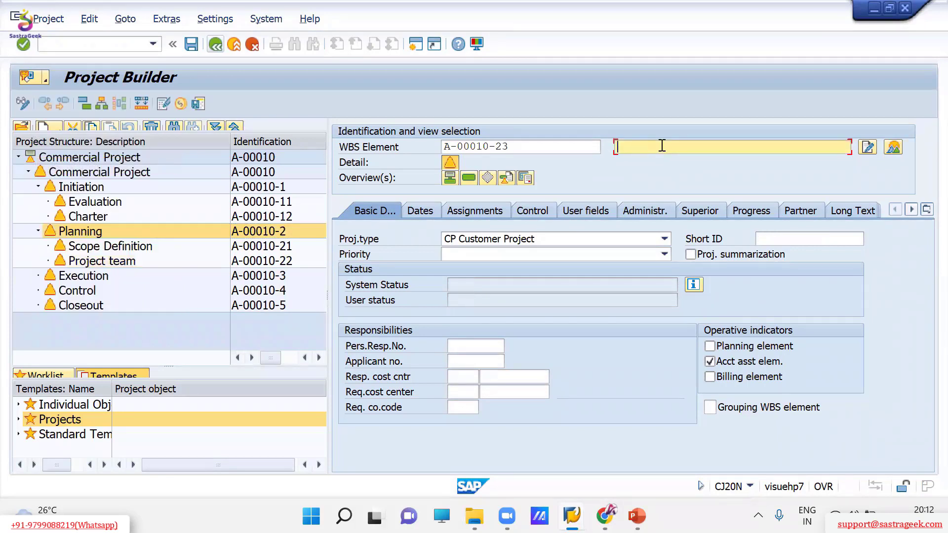
pyautogui.write('Plan Schedule')
pyautogui.press('Return')
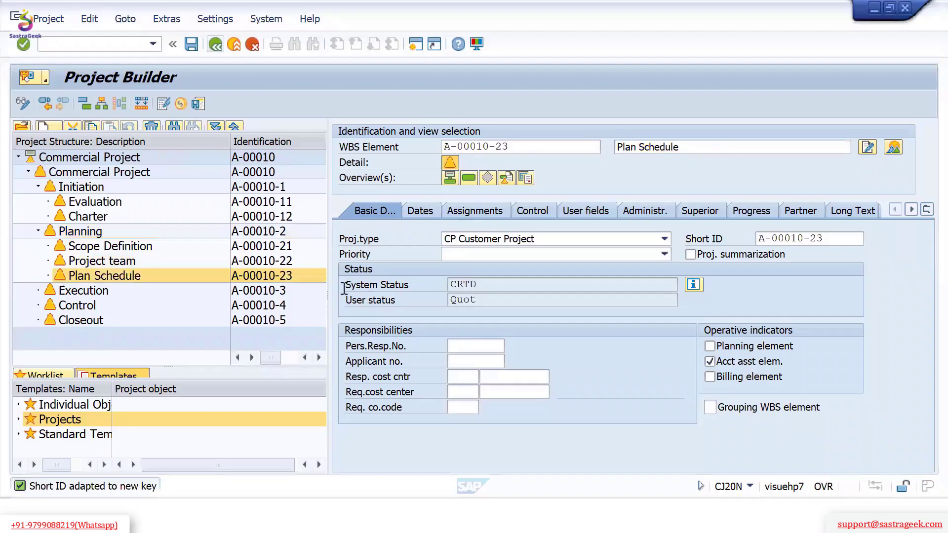
# Add a fourth WBS element beneath Planning with the description Budget
pyautogui.click(80, 231)
pyautogui.click(45, 126)
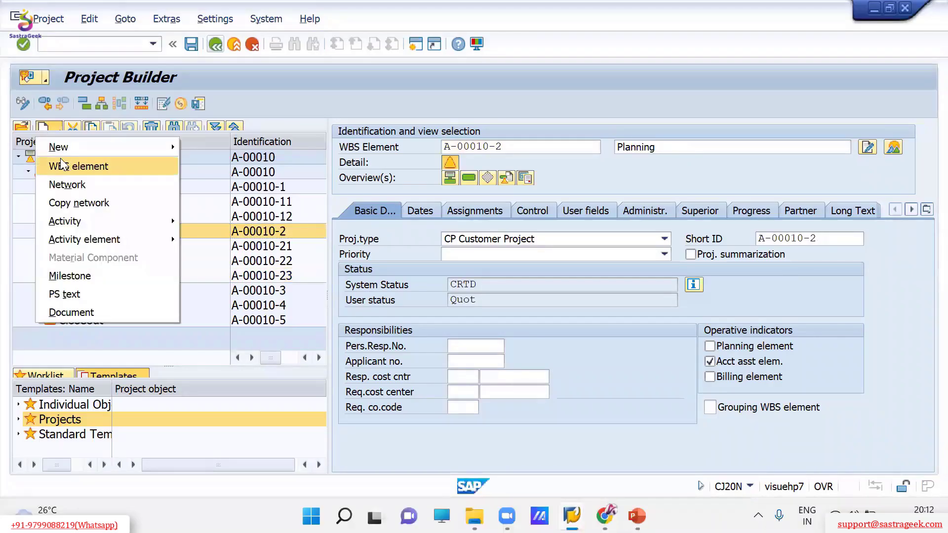
pyautogui.click(84, 163)
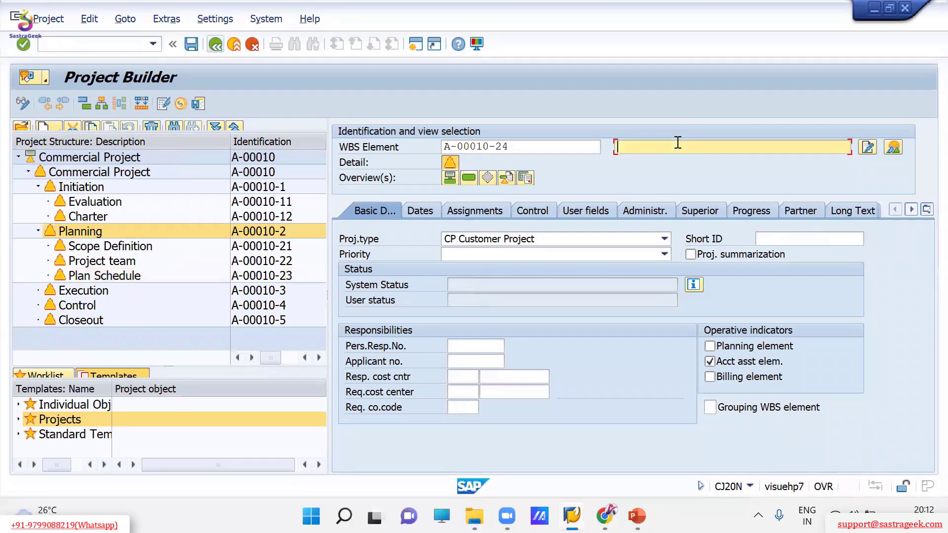
pyautogui.write('Budget')
pyautogui.press('Return')
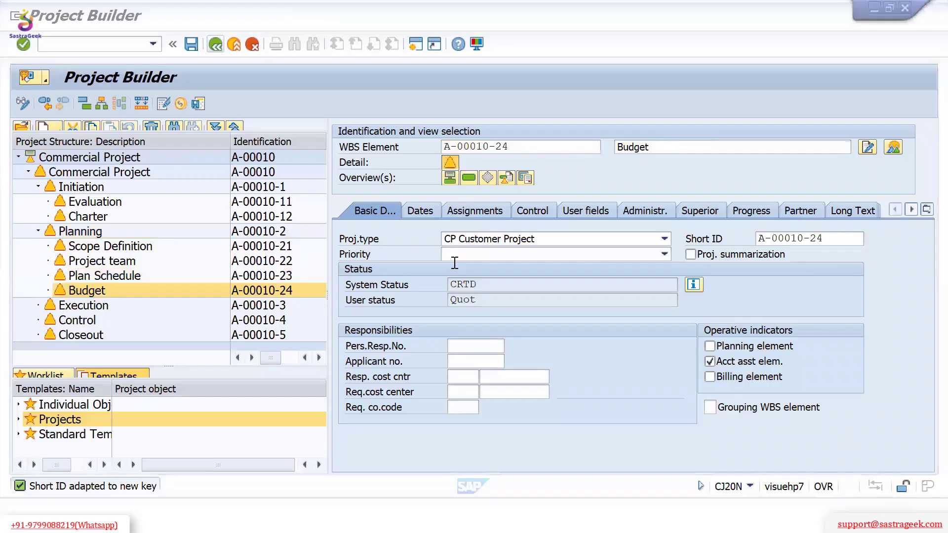
# Examine the Initiation and Planning branches in the hierarchy graphic, compare them with the WBS slide, and return to the project structure
pyautogui.click(124, 275)
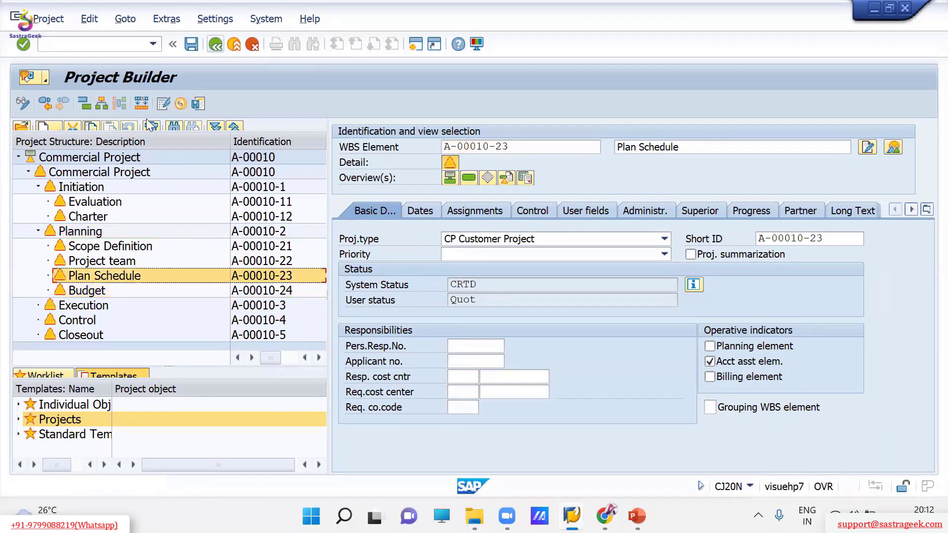
pyautogui.click(198, 103)
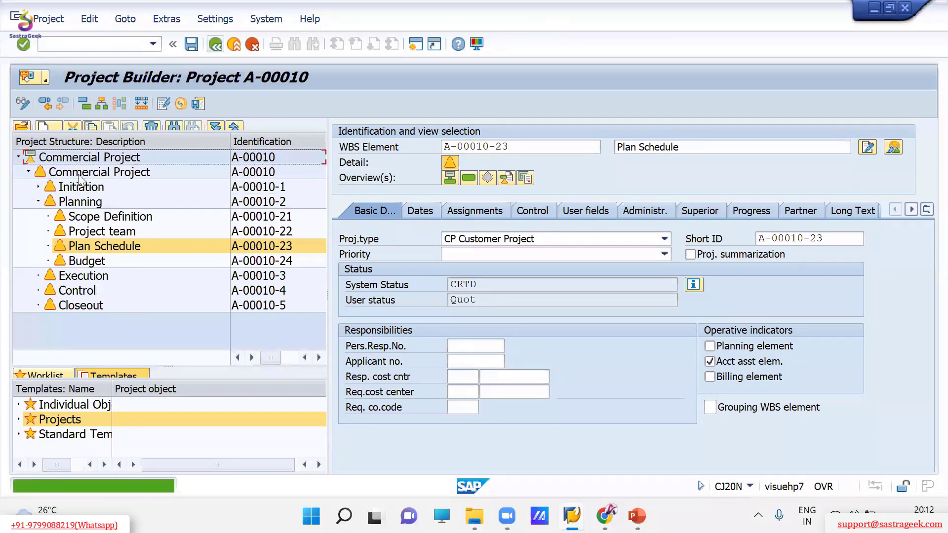
pyautogui.click(38, 187)
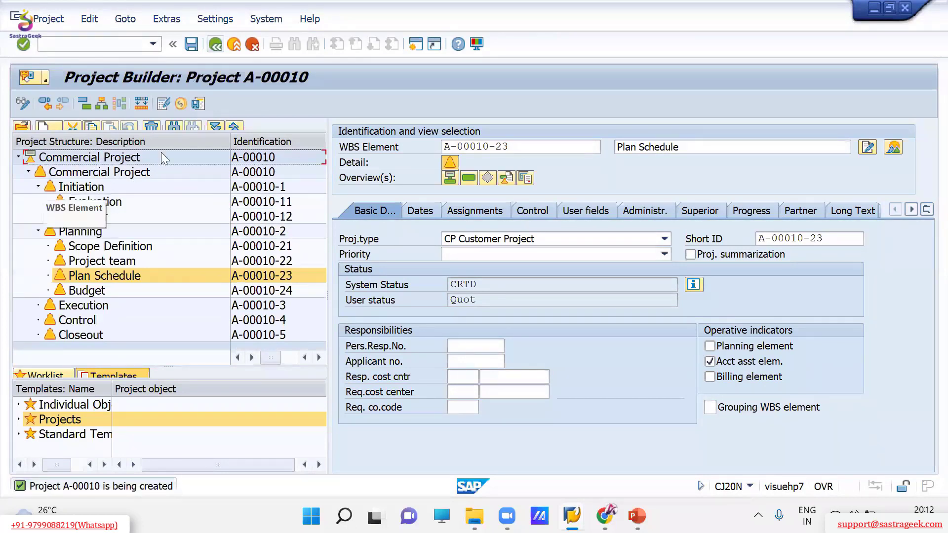
pyautogui.click(101, 104)
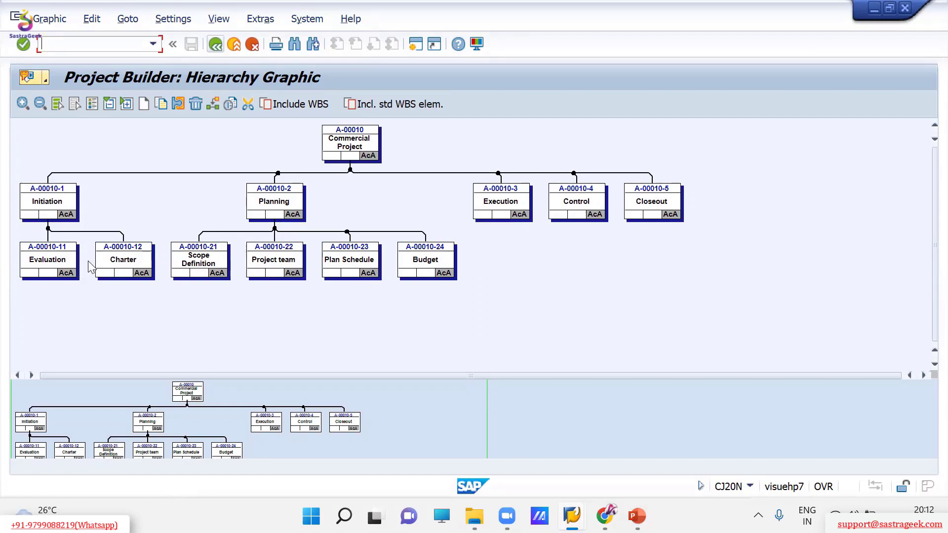
pyautogui.click(283, 198)
pyautogui.click(380, 262)
pyautogui.click(450, 260)
pyautogui.hotkey('alt', 'Tab')
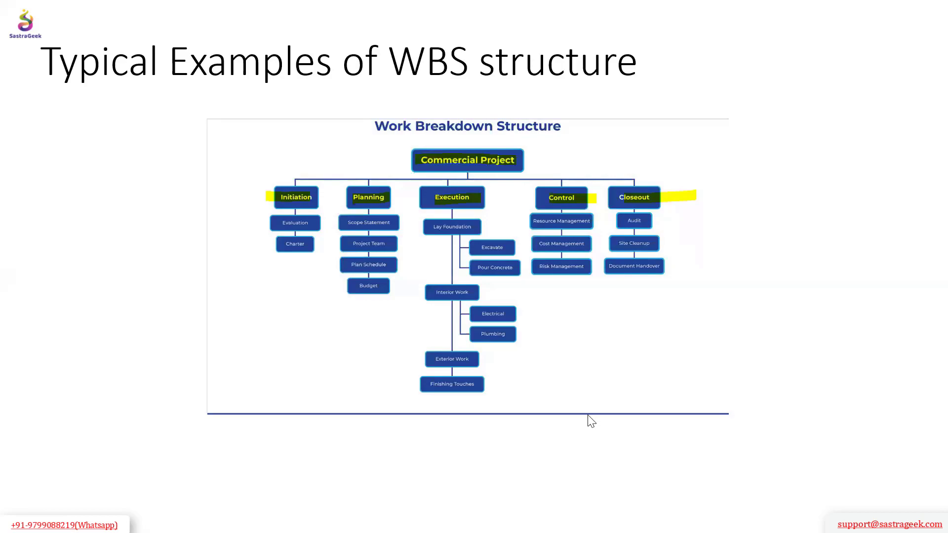
pyautogui.hotkey('alt', 'Tab')
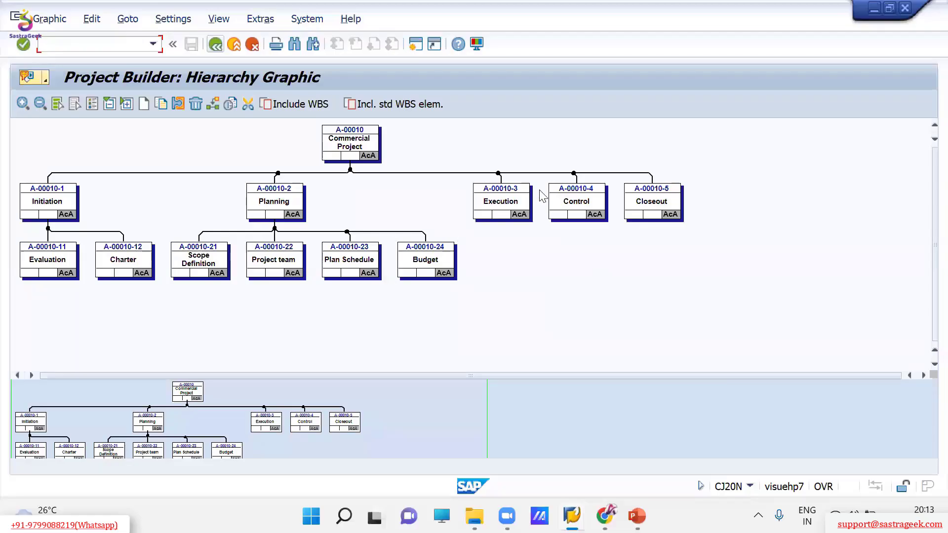
pyautogui.click(216, 43)
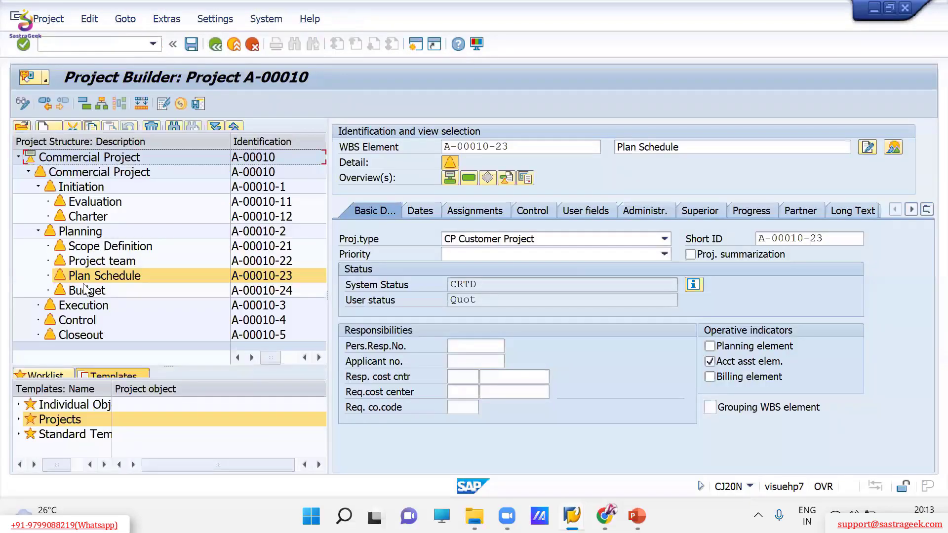
# Create a WBS element described as Lay foundation beneath the Execution element
pyautogui.click(78, 305)
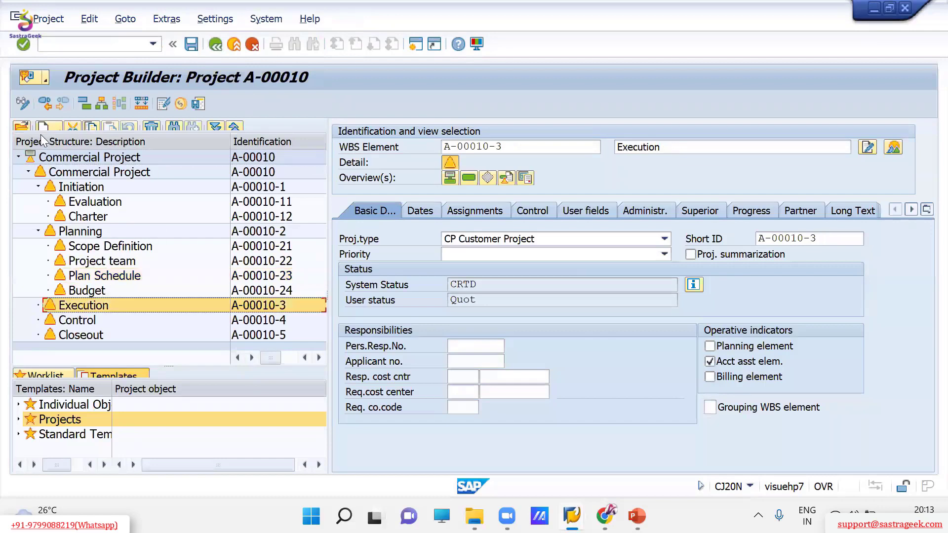
pyautogui.click(49, 121)
pyautogui.click(98, 165)
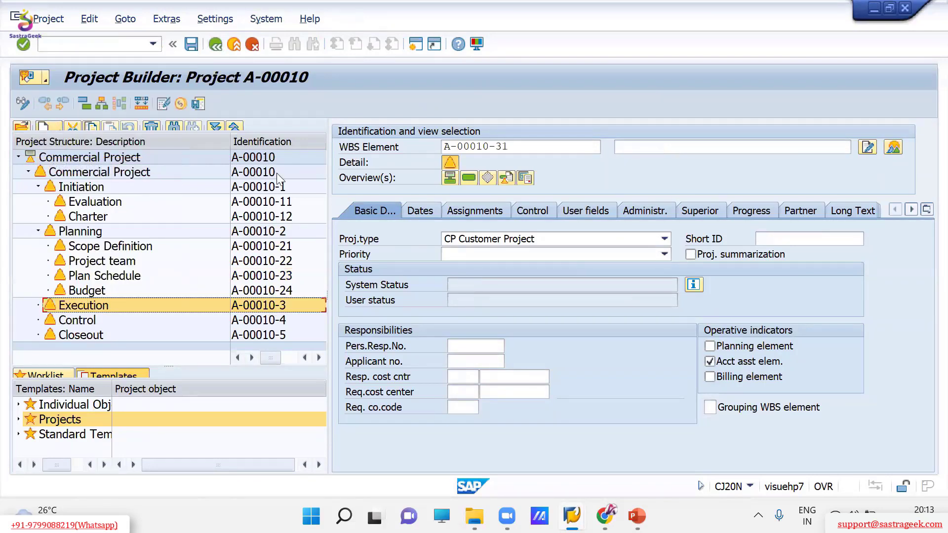
pyautogui.click(656, 148)
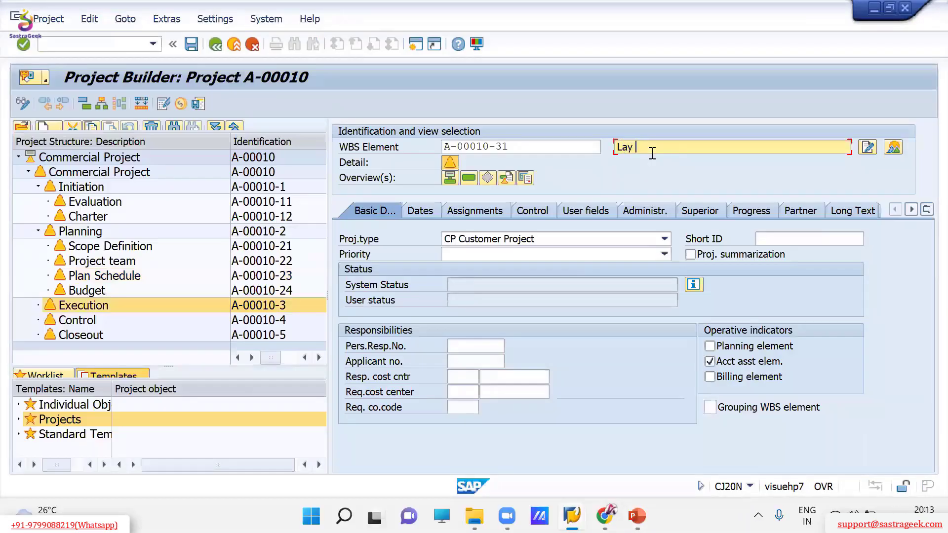
pyautogui.write('Lay foundation')
pyautogui.press('Return')
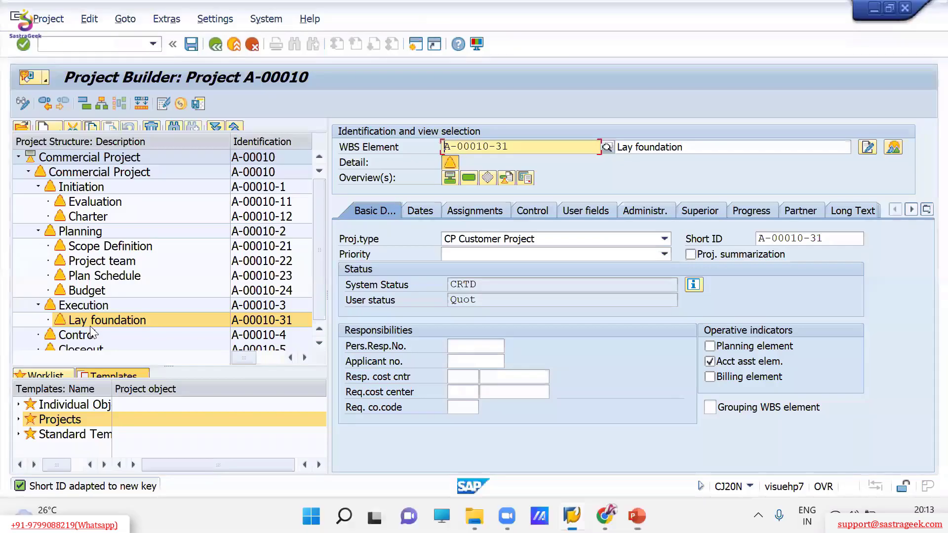
# Create a WBS element beneath Lay foundation, check the example slide for its name, and describe it as Excavation
pyautogui.click(87, 320)
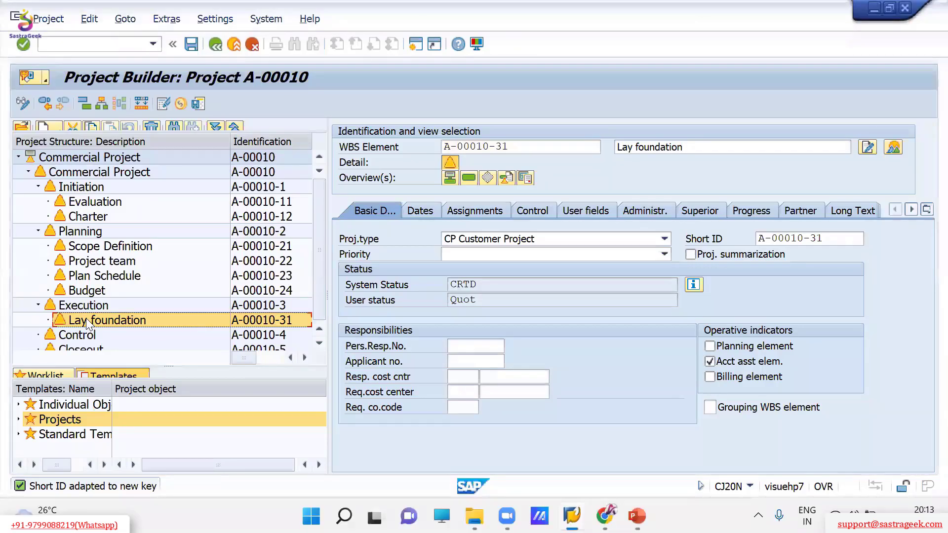
pyautogui.scroll(-1, 97, 294)
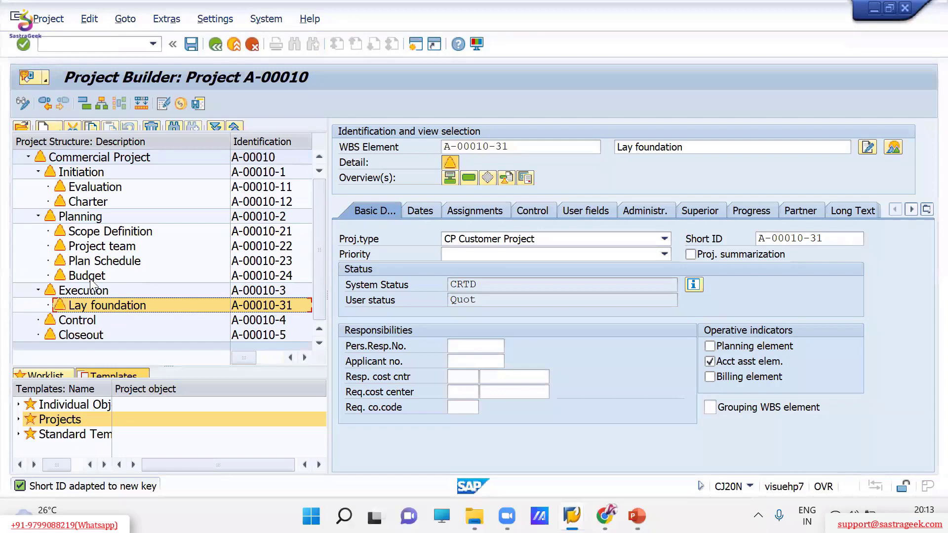
pyautogui.click(52, 126)
pyautogui.click(90, 167)
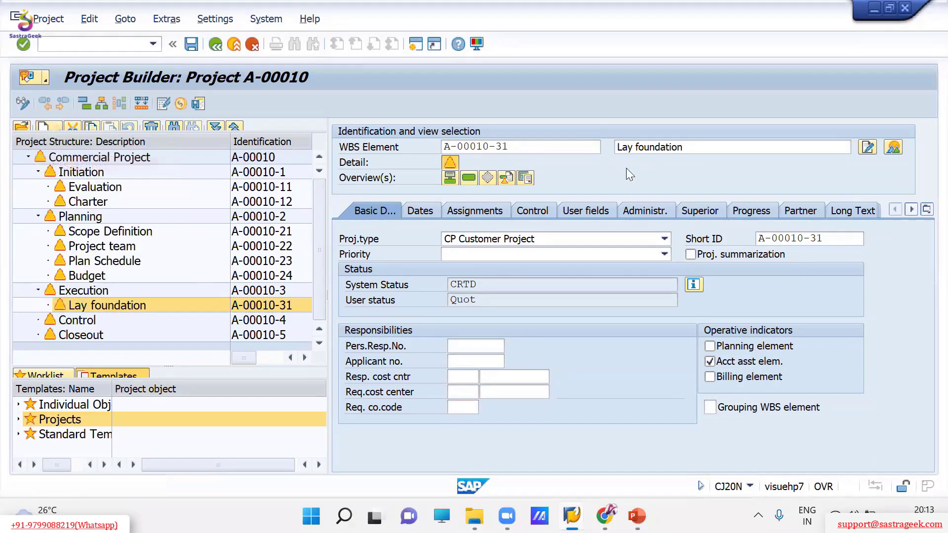
pyautogui.click(647, 148)
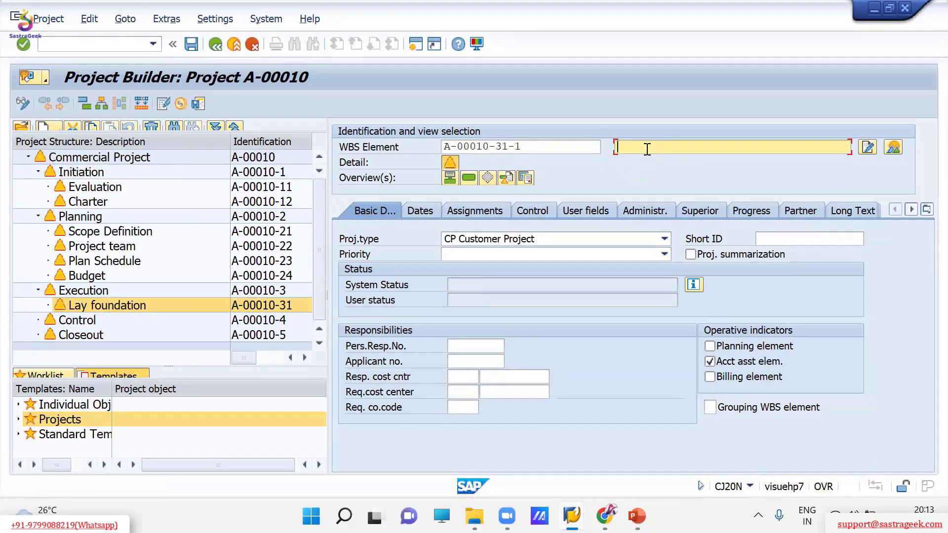
pyautogui.hotkey('alt', 'Tab')
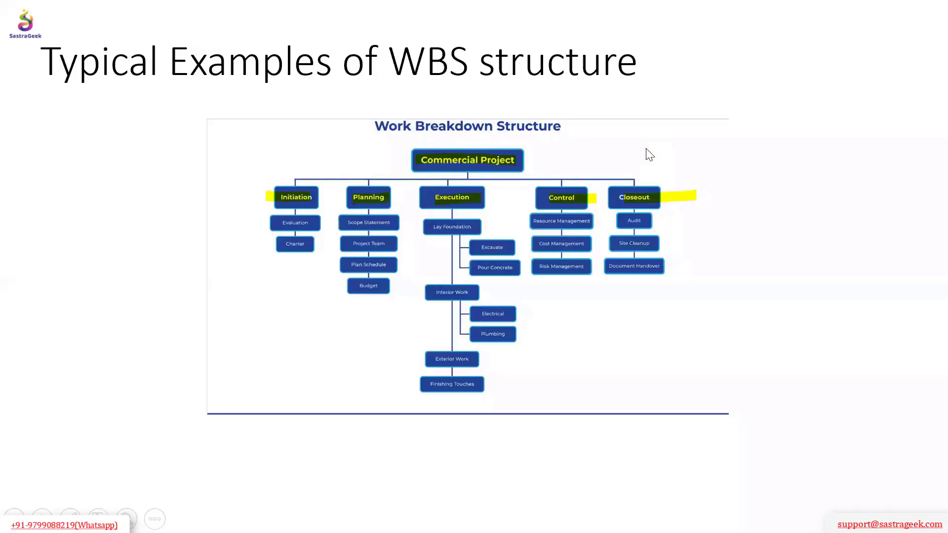
pyautogui.hotkey('alt', 'Tab')
pyautogui.write('Ex')
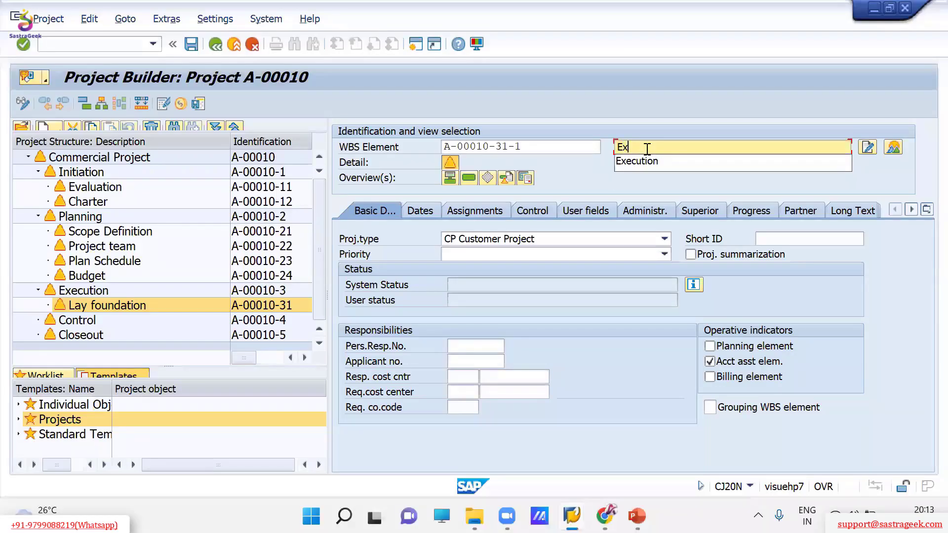
pyautogui.write('cavation')
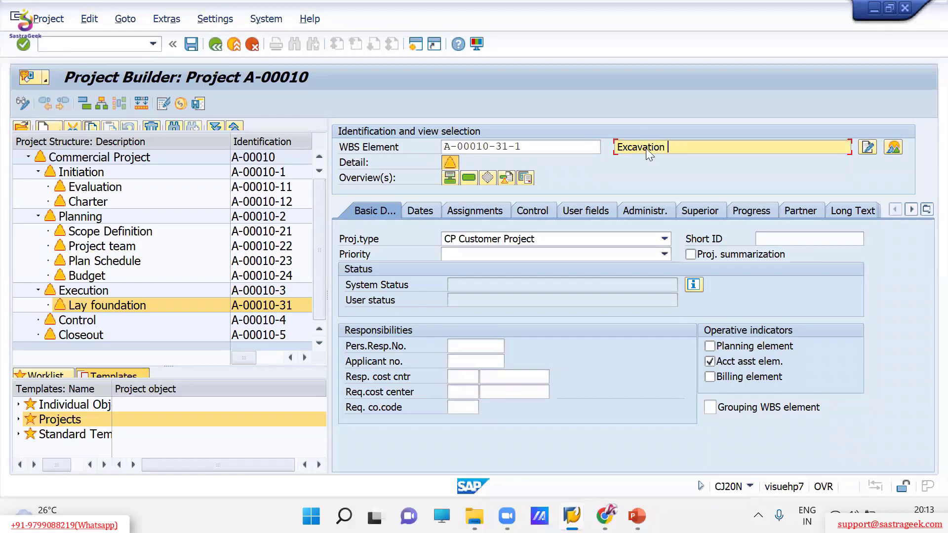
pyautogui.press('Return')
# Add a second WBS element beneath Lay foundation with the description Pour Concrete
pyautogui.click(59, 311)
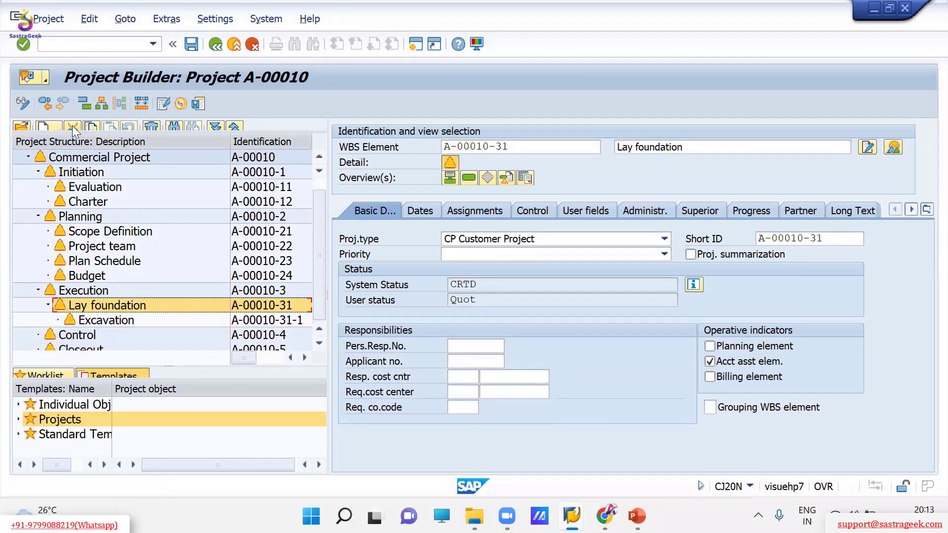
pyautogui.click(42, 127)
pyautogui.click(83, 168)
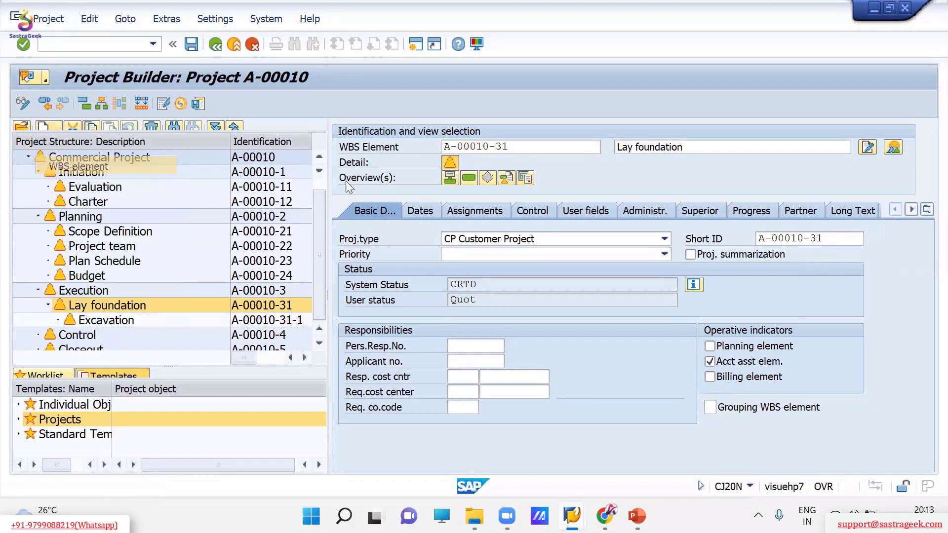
pyautogui.click(649, 148)
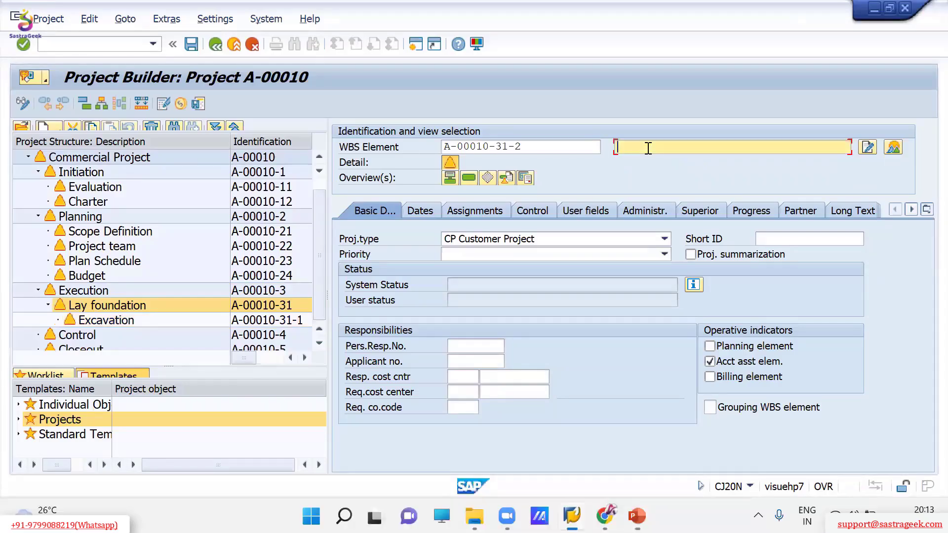
pyautogui.write('Pour Concrete')
pyautogui.press('Return')
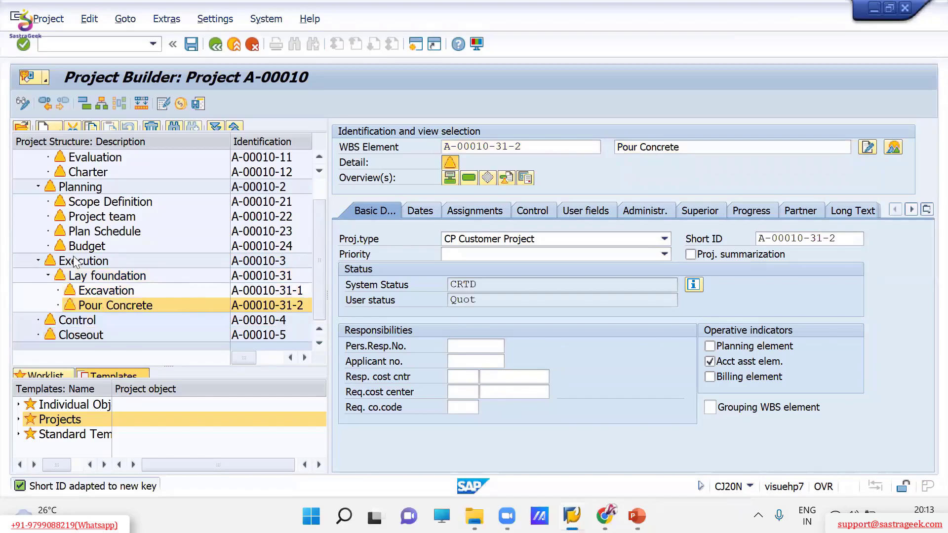
# Create a second WBS element beneath Execution with the description Interior work
pyautogui.click(74, 262)
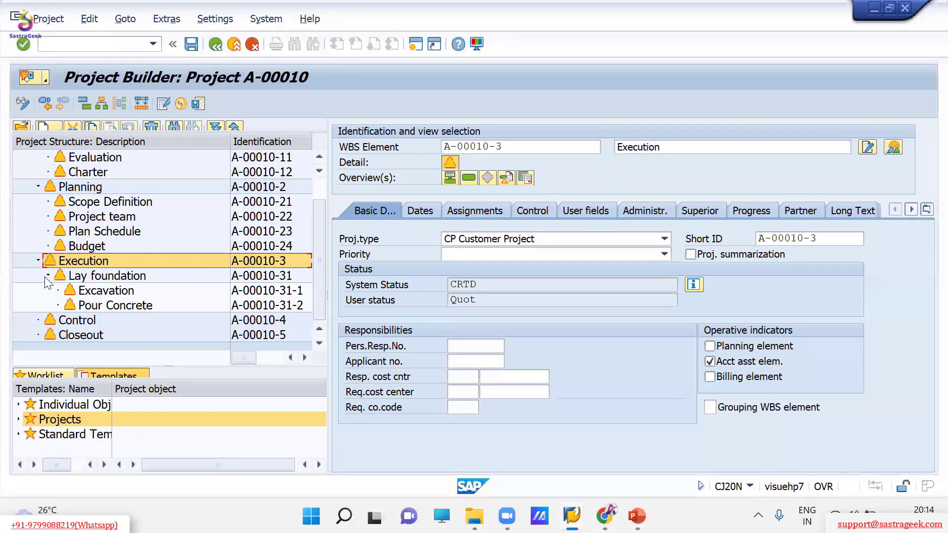
pyautogui.click(47, 276)
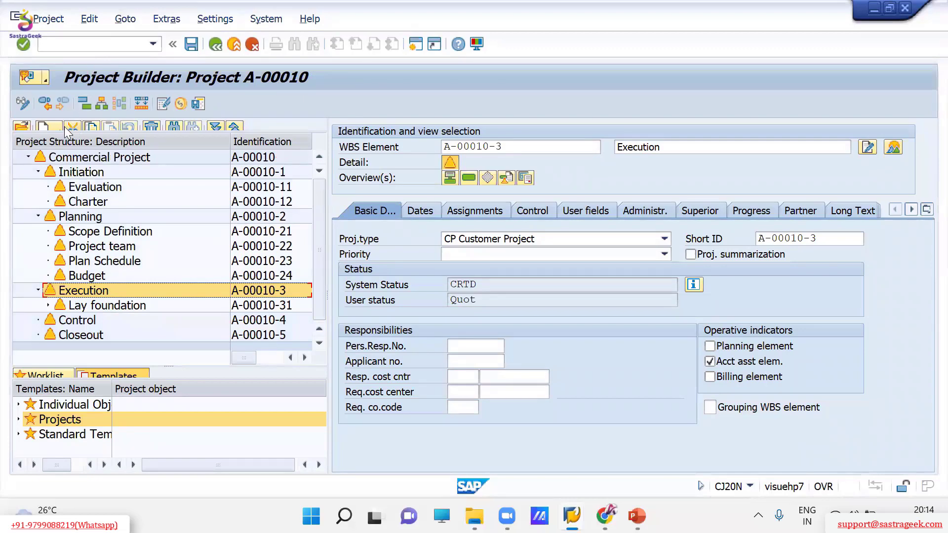
pyautogui.click(46, 126)
pyautogui.click(60, 163)
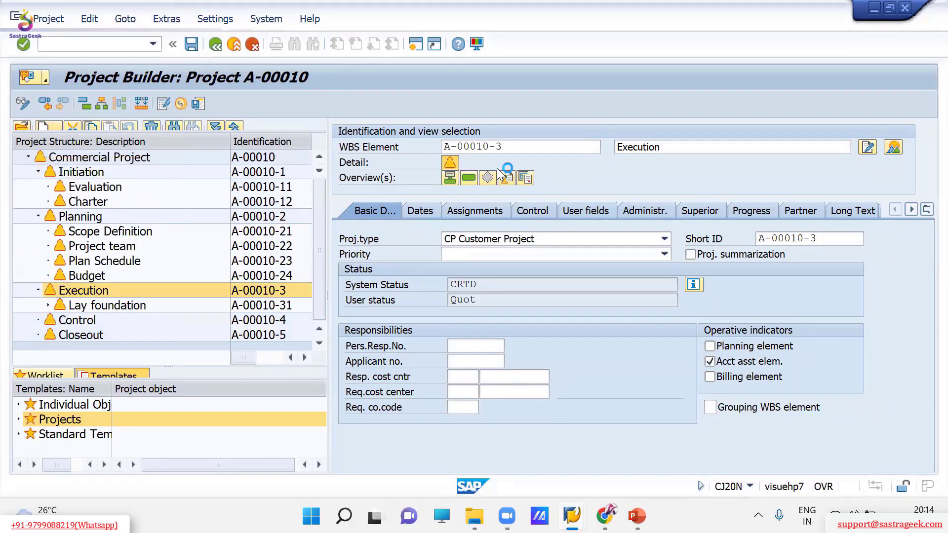
pyautogui.click(665, 151)
pyautogui.write('Interior work')
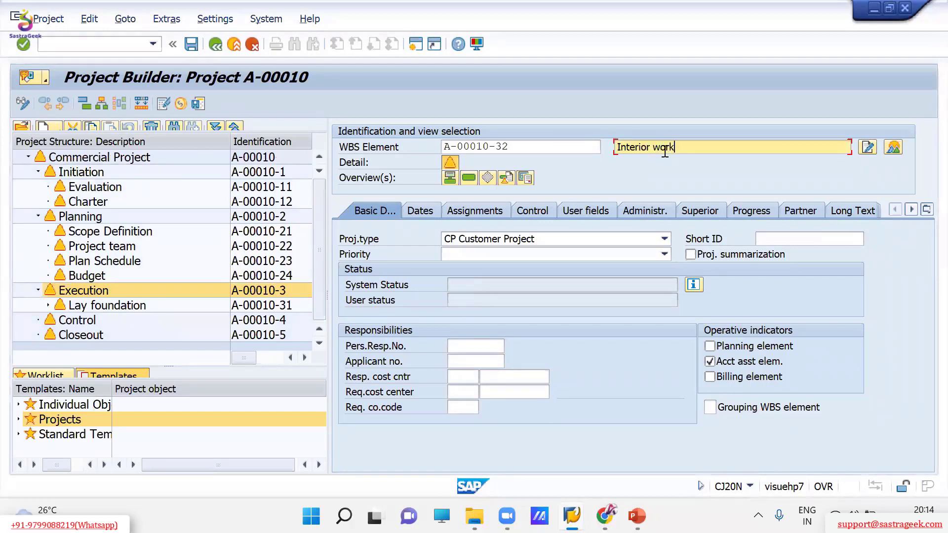
pyautogui.press('Return')
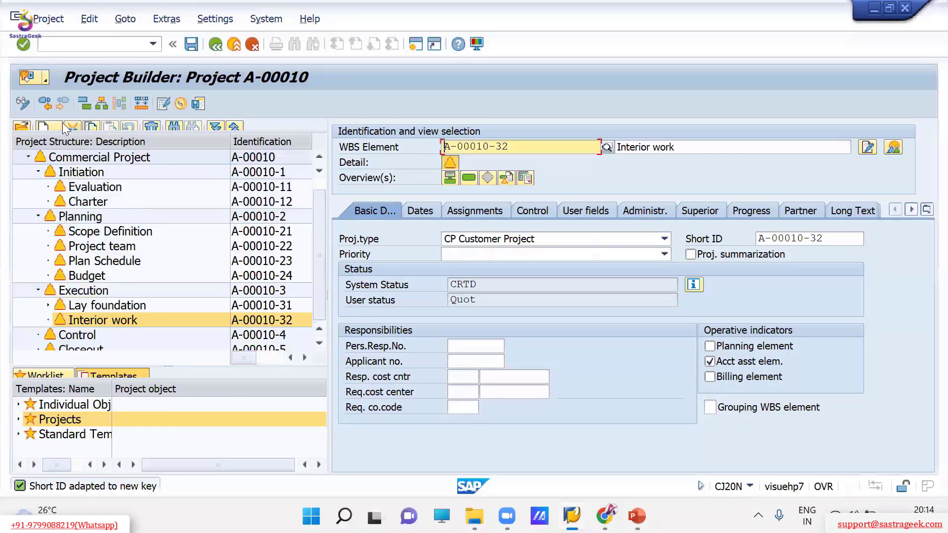
# Create a WBS element beneath Interior work with the description Electrical
pyautogui.click(49, 127)
pyautogui.click(74, 168)
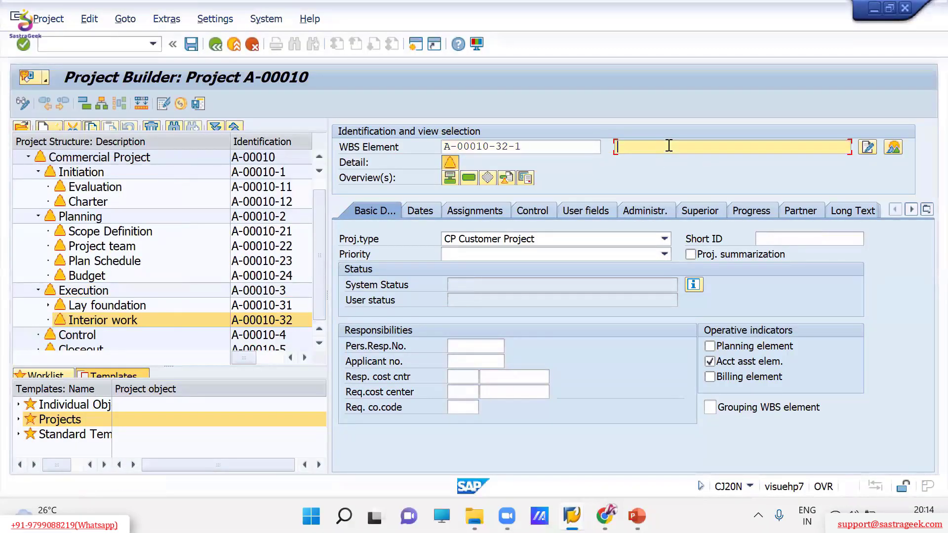
pyautogui.write('Electrical')
pyautogui.press('Return')
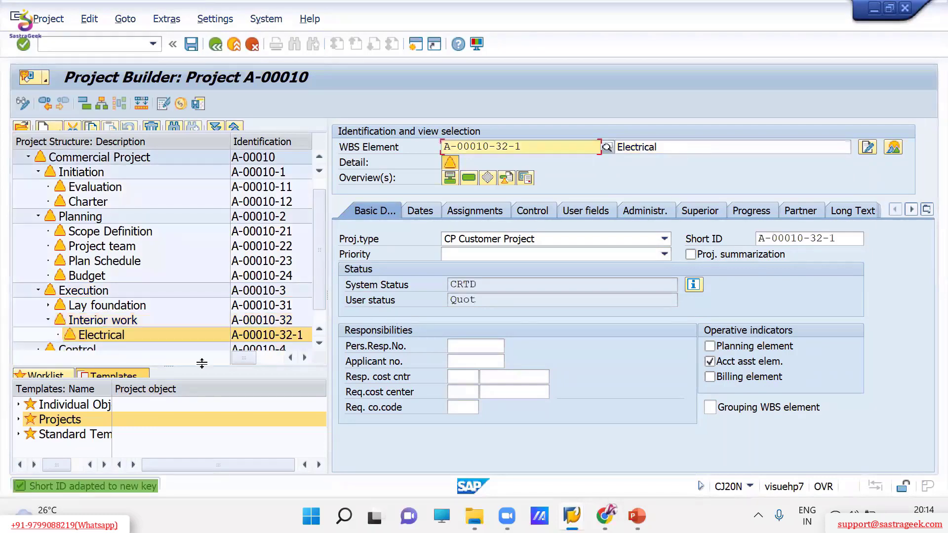
# Add a second WBS element beneath Interior work with the description Plumbing
pyautogui.click(103, 320)
pyautogui.click(49, 127)
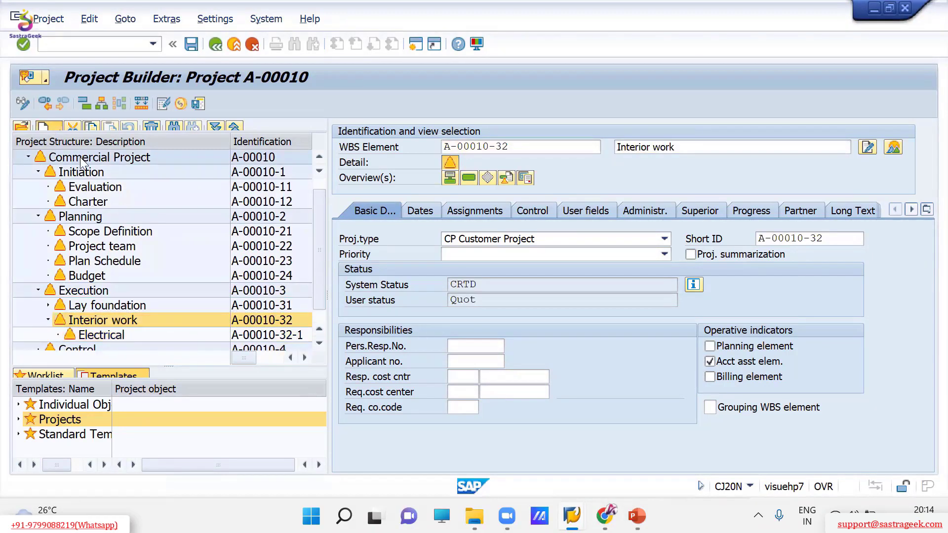
pyautogui.click(171, 143)
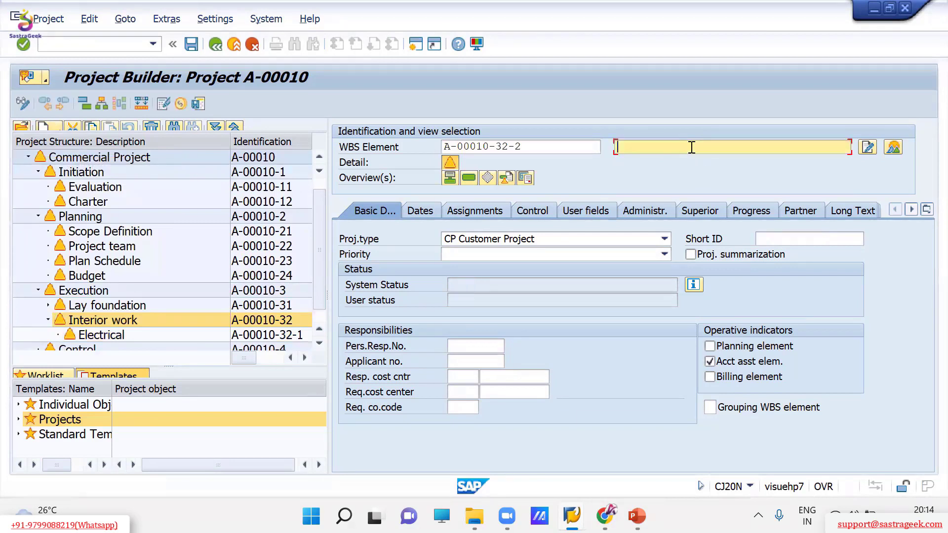
pyautogui.write('Plumbing')
pyautogui.press('Return')
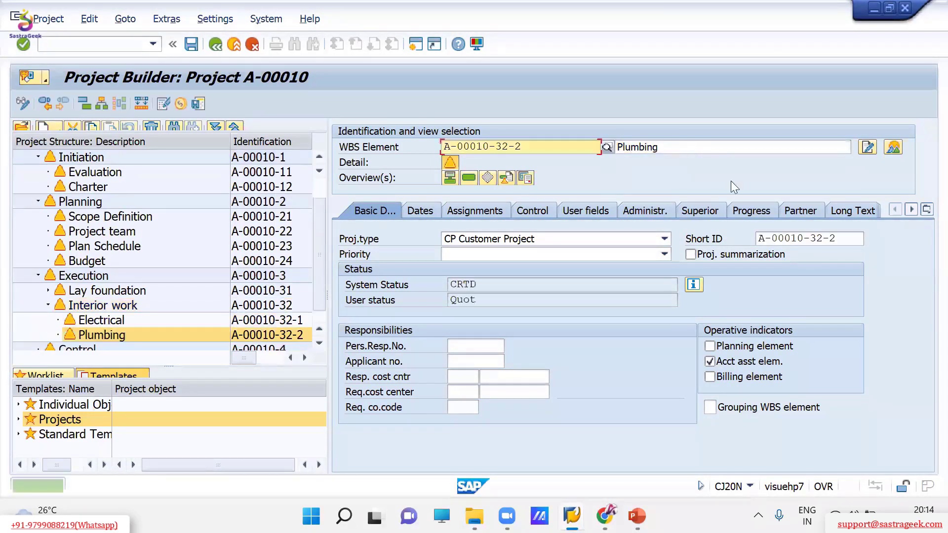
# Expand Lay foundation, examine the complete work breakdown structure in the hierarchy graphic, and return to the project structure
pyautogui.scroll(1, 79, 190)
pyautogui.click(49, 320)
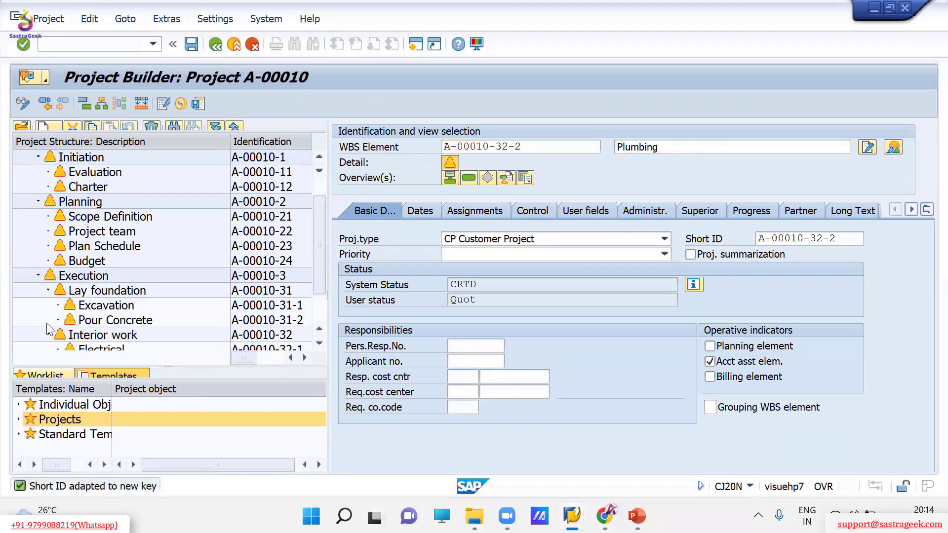
pyautogui.scroll(1, 164, 209)
pyautogui.click(101, 104)
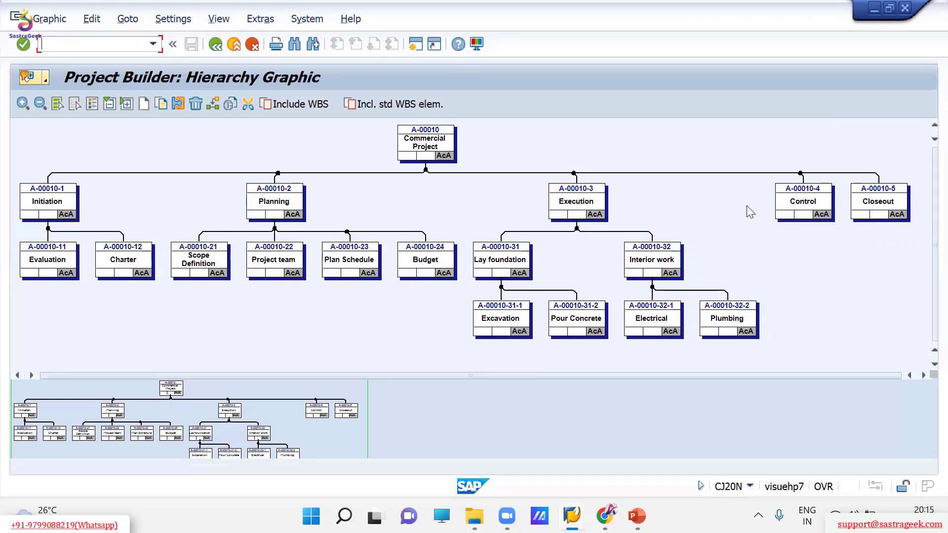
pyautogui.click(215, 44)
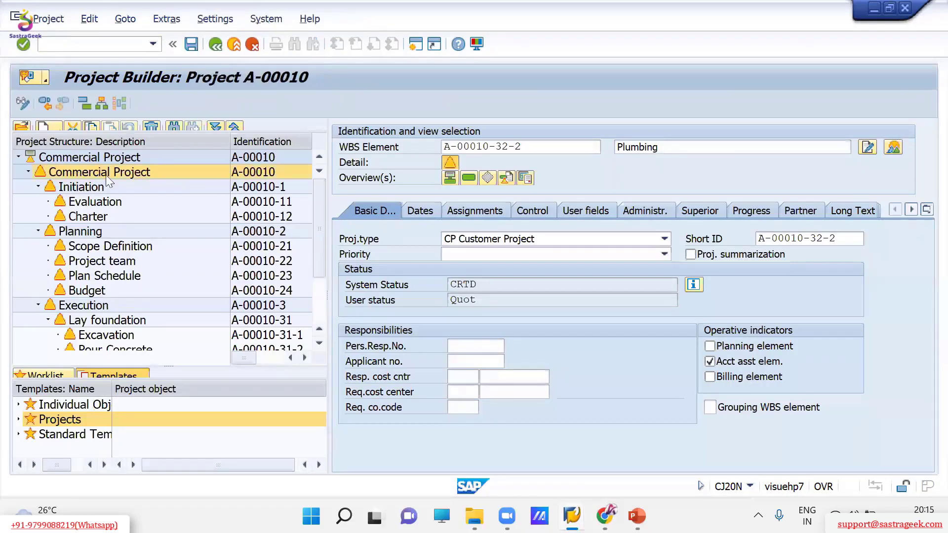
# Create a network beneath the top-level Commercial Project WBS element, describe it as Network for Commercial Project, and open its activity overview
pyautogui.click(106, 173)
pyautogui.click(47, 126)
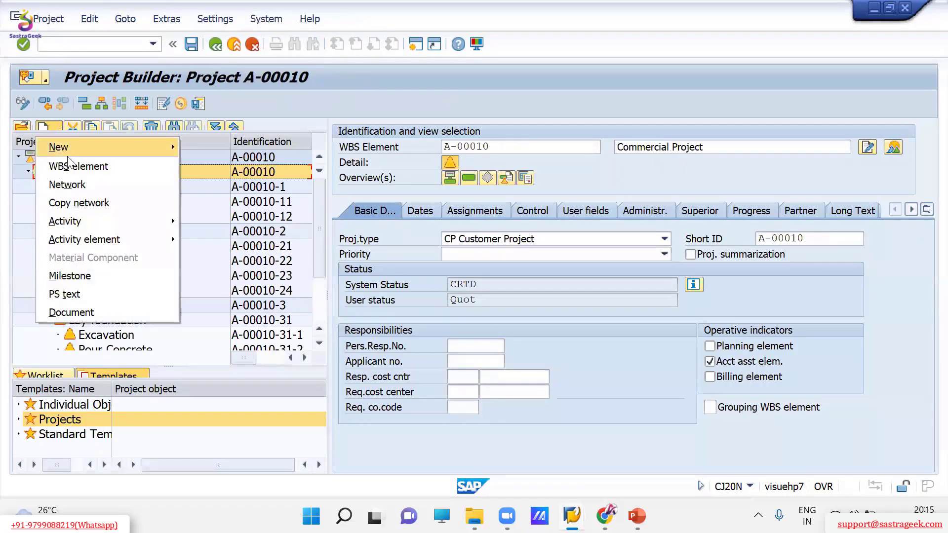
pyautogui.click(543, 286)
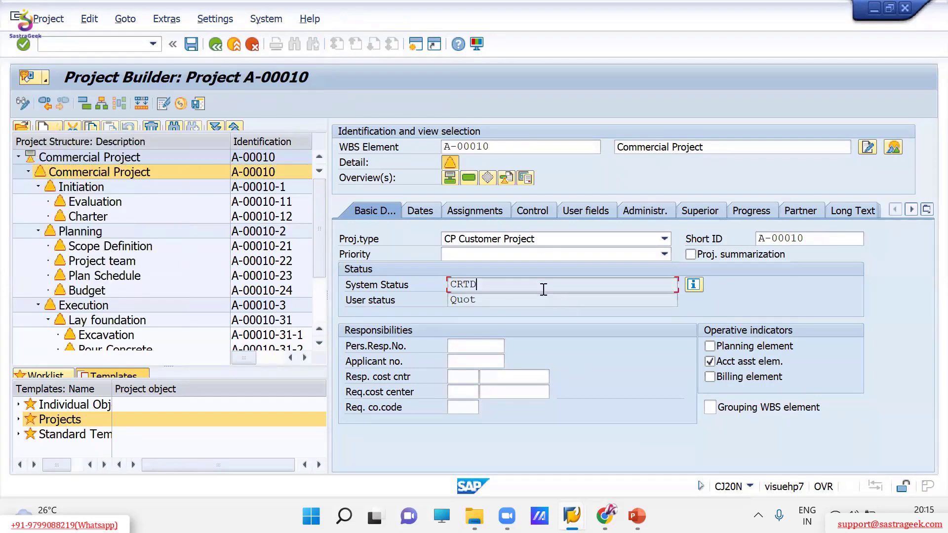
pyautogui.click(47, 126)
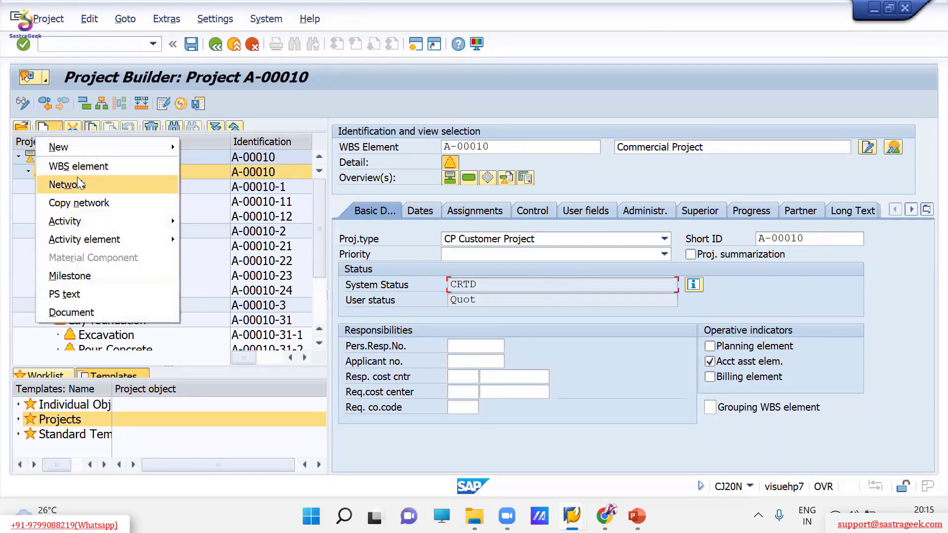
pyautogui.click(78, 183)
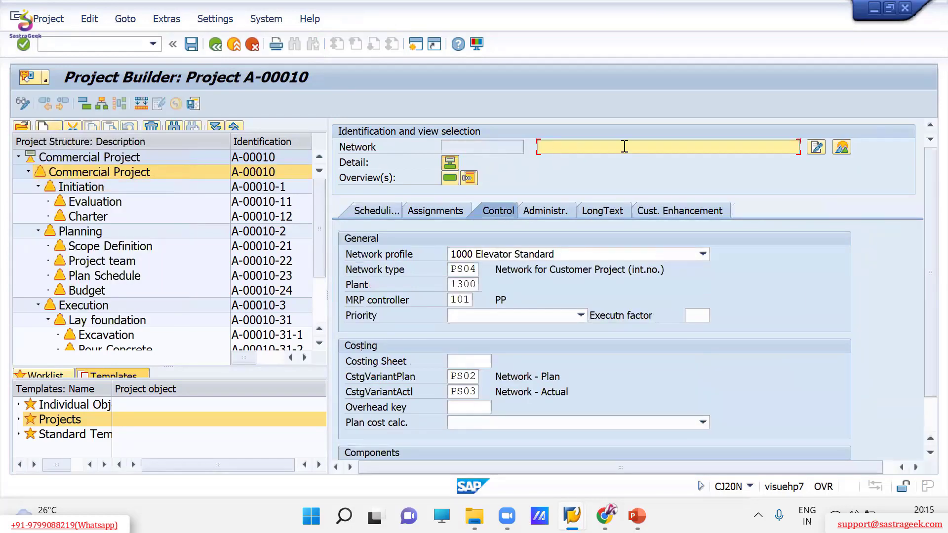
pyautogui.write('Network for Commercial Project')
pyautogui.press('Return')
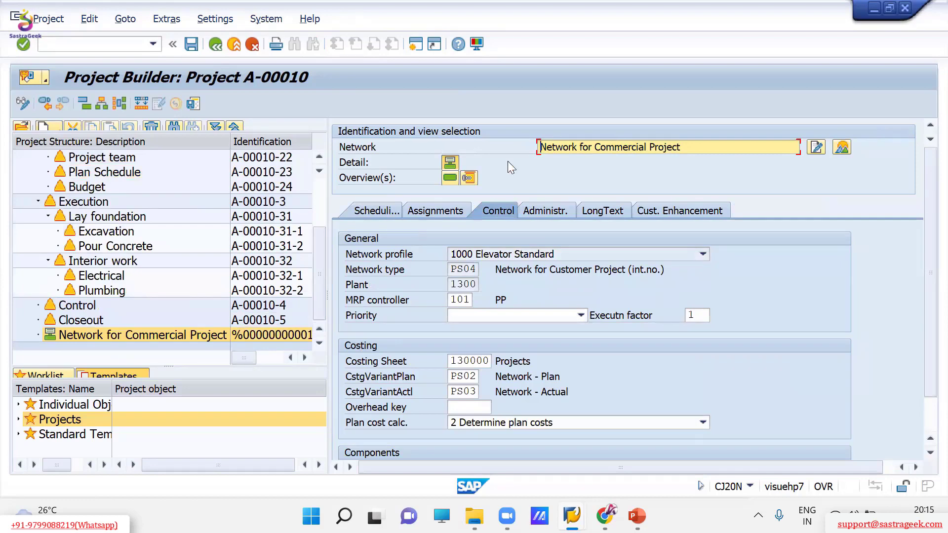
pyautogui.click(450, 178)
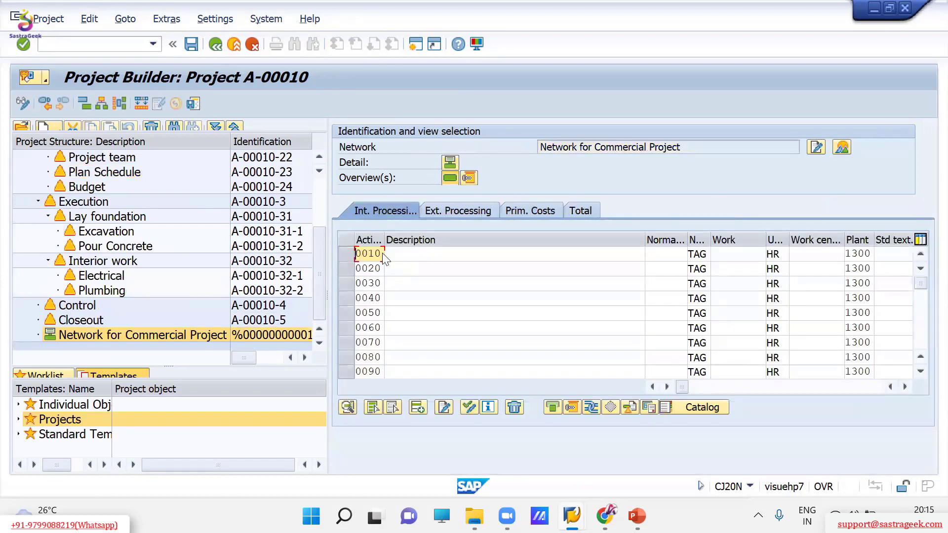
# Enter Evaluation and Charter as the descriptions of the network's internal activities 0010 and 0020
pyautogui.scroll(3, 143, 277)
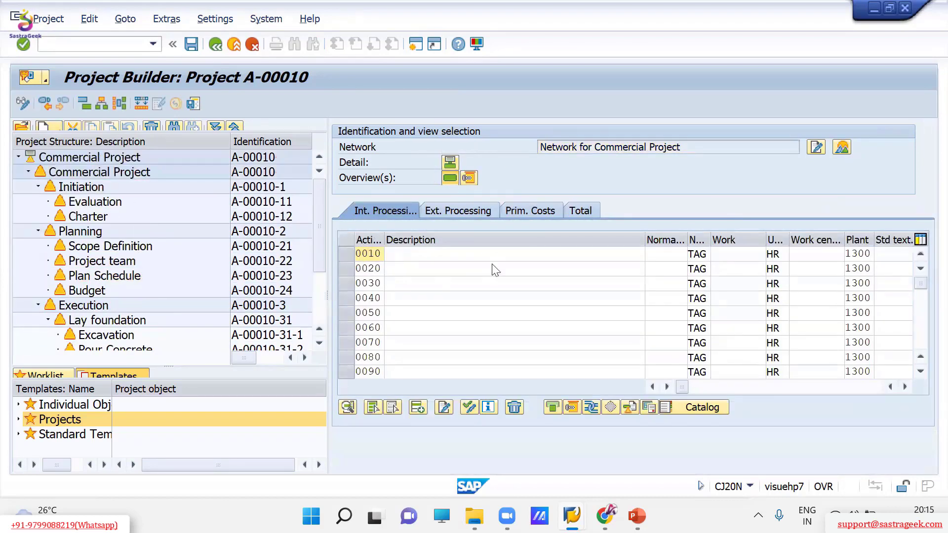
pyautogui.click(444, 256)
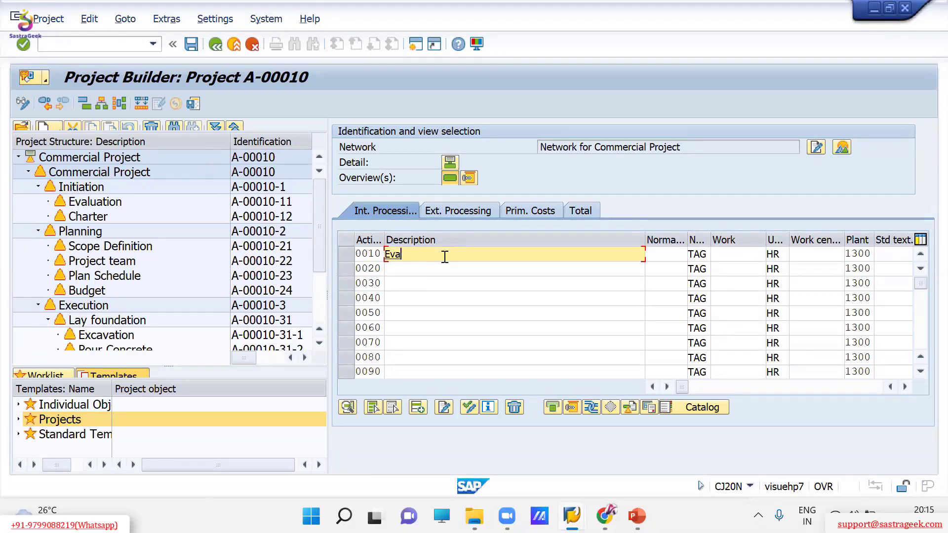
pyautogui.write('Evaluation')
pyautogui.press('Down')
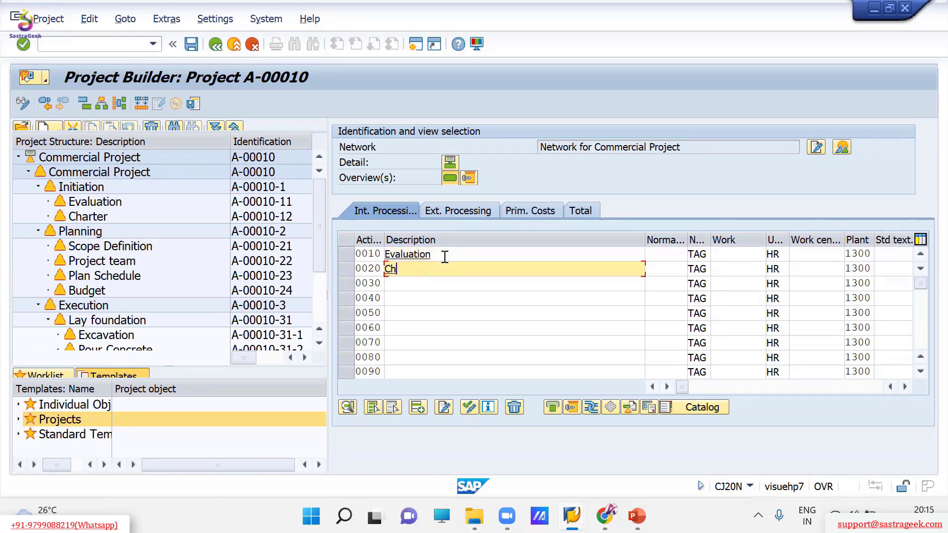
pyautogui.press('Return')
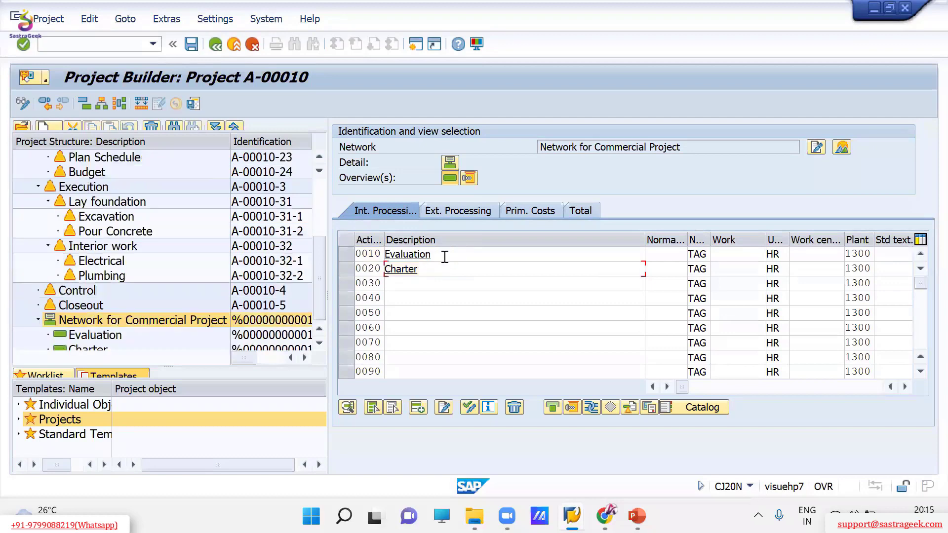
# Set the descriptions of network activities 0010 and 0020 to Initiation and Planning
pyautogui.click(418, 288)
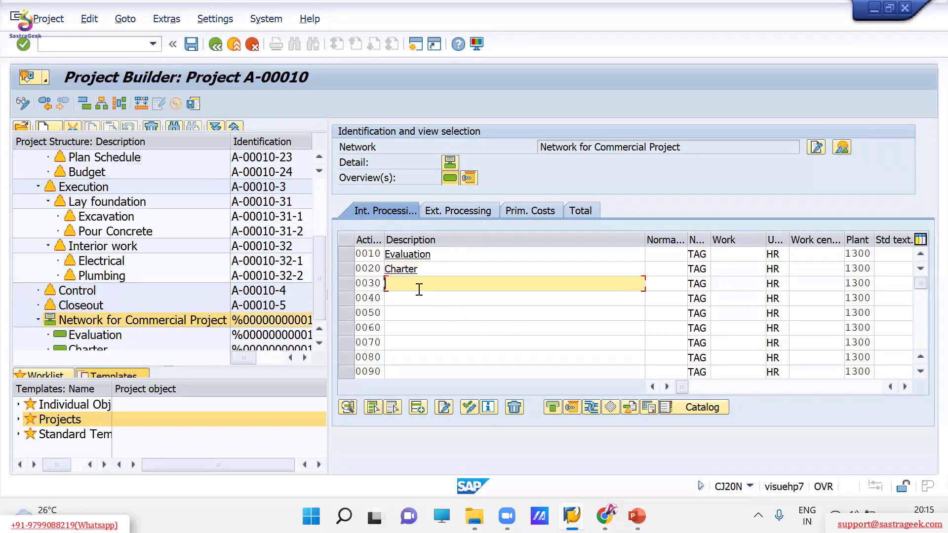
pyautogui.click(467, 253)
pyautogui.scroll(2, 217, 258)
pyautogui.scroll(1, 218, 259)
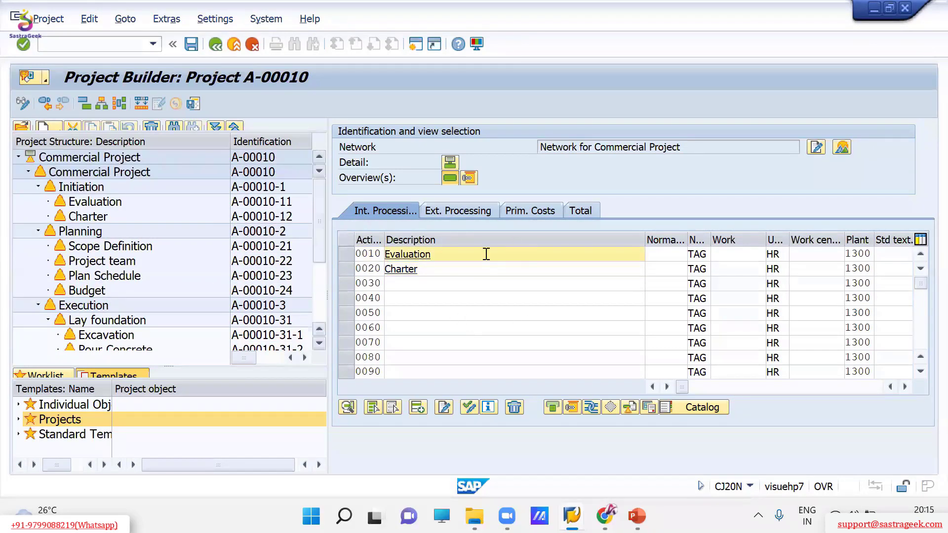
pyautogui.moveTo(448, 253); pyautogui.dragTo(362, 254)
pyautogui.click(475, 256)
pyautogui.doubleClick(486, 256)
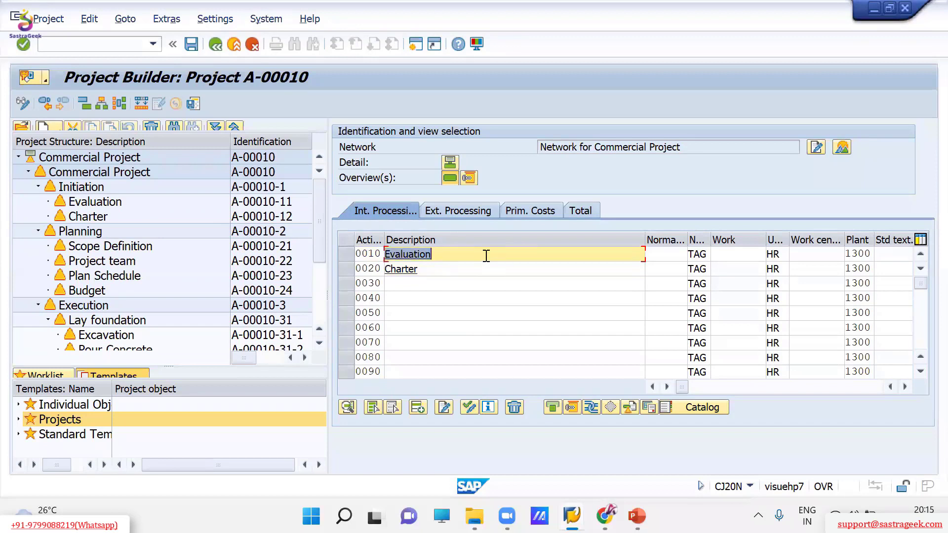
pyautogui.write('Initi')
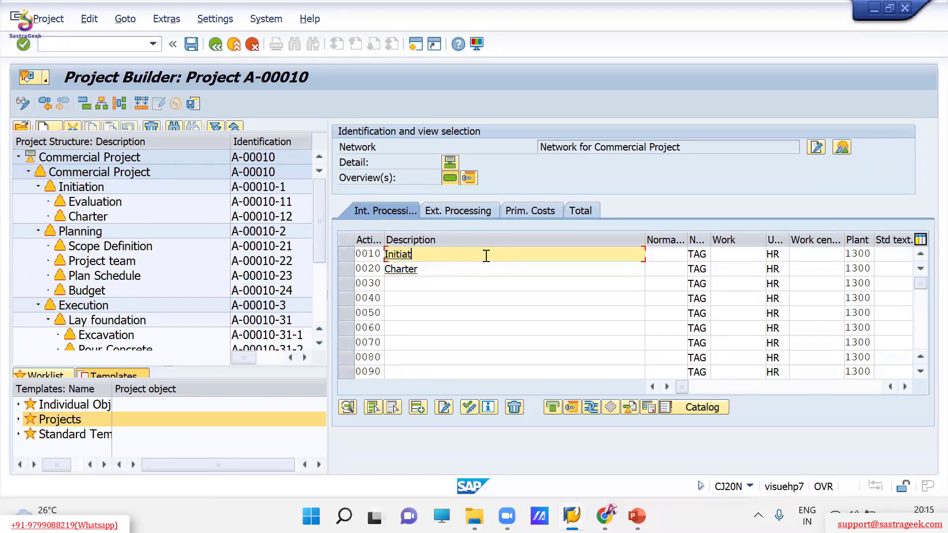
pyautogui.press('Down')
pyautogui.hotkey('shift', 'Home')
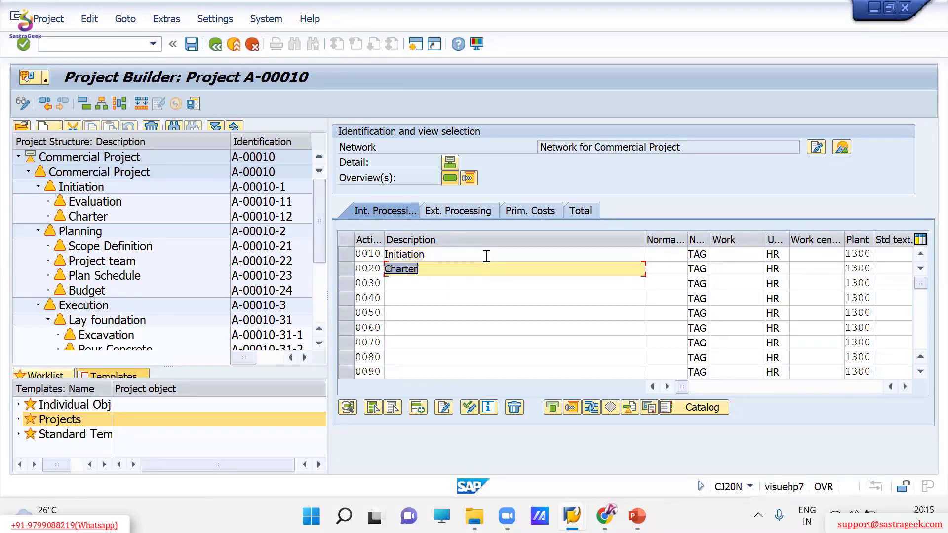
pyautogui.press('BackSpace')
pyautogui.write('Planning')
pyautogui.press('Return')
# Add activity 0030 with the description Execution to the network, and collapse the Execution WBS branch in the project structure
pyautogui.press('Down')
pyautogui.write('Ex')
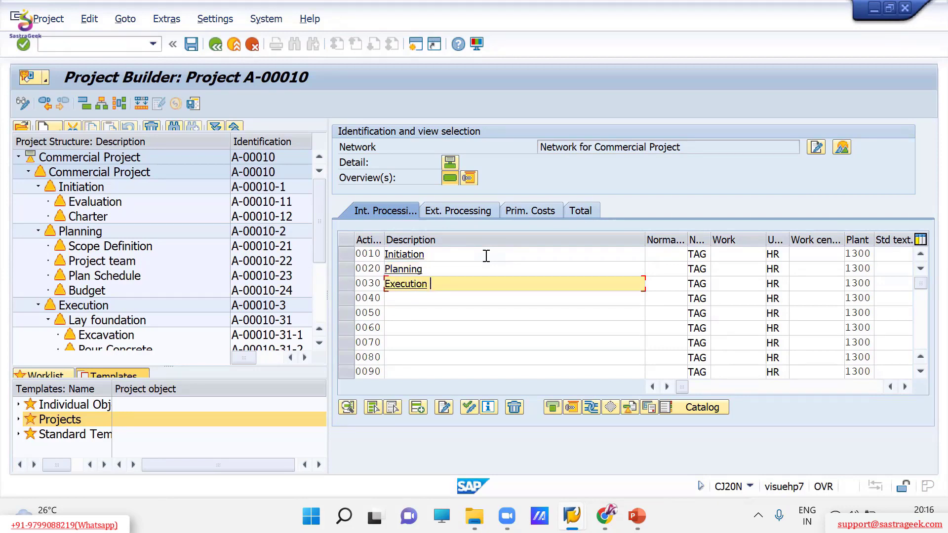
pyautogui.press('Return')
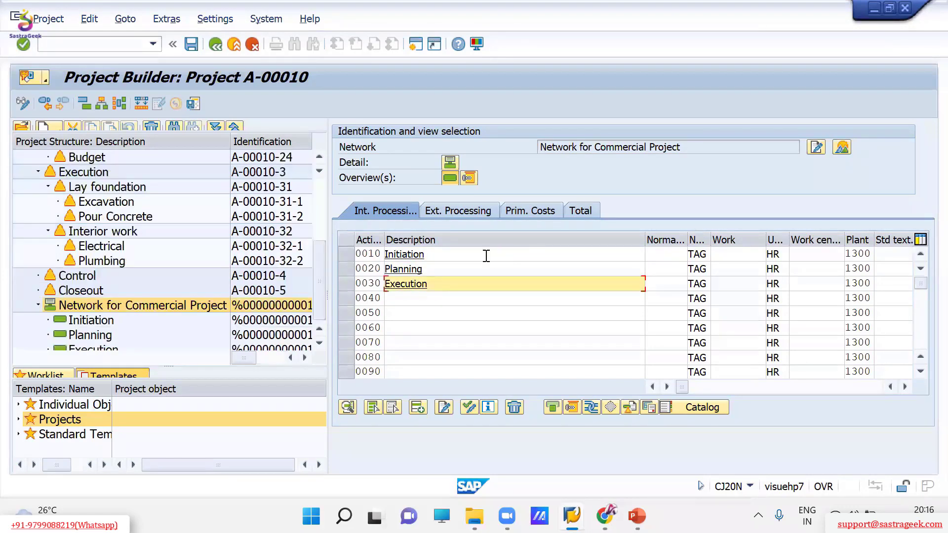
pyautogui.click(38, 172)
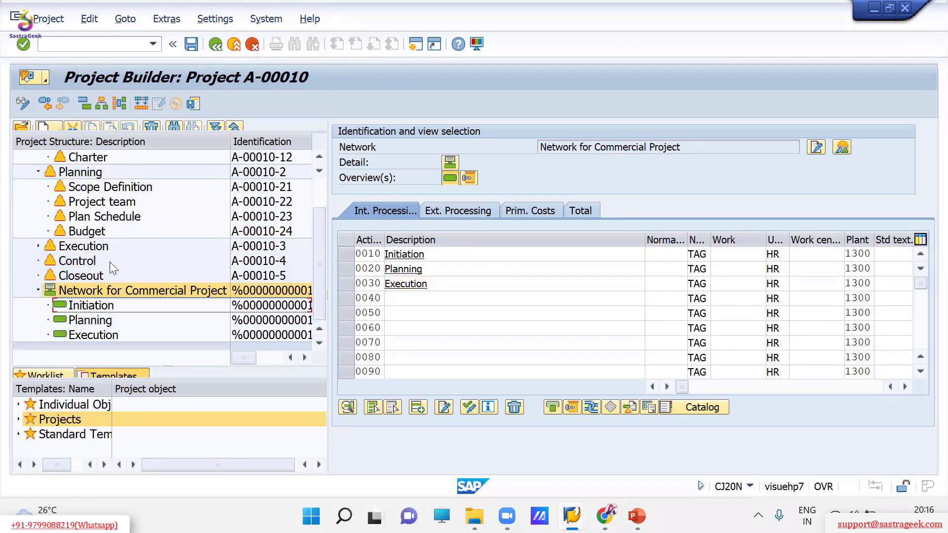
# Add activities 0040 and 0050 to the network with the descriptions Control and Closeout
pyautogui.click(411, 300)
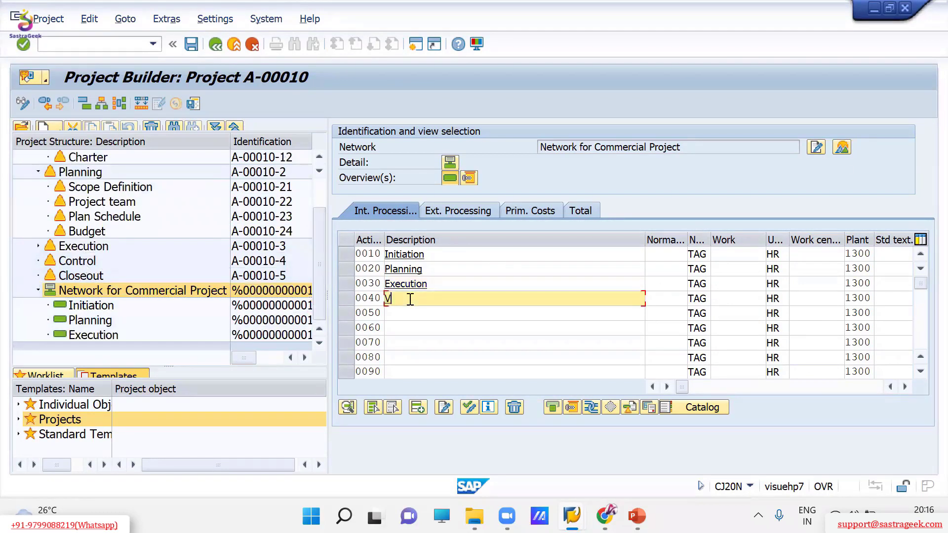
pyautogui.write('Control')
pyautogui.press('Return')
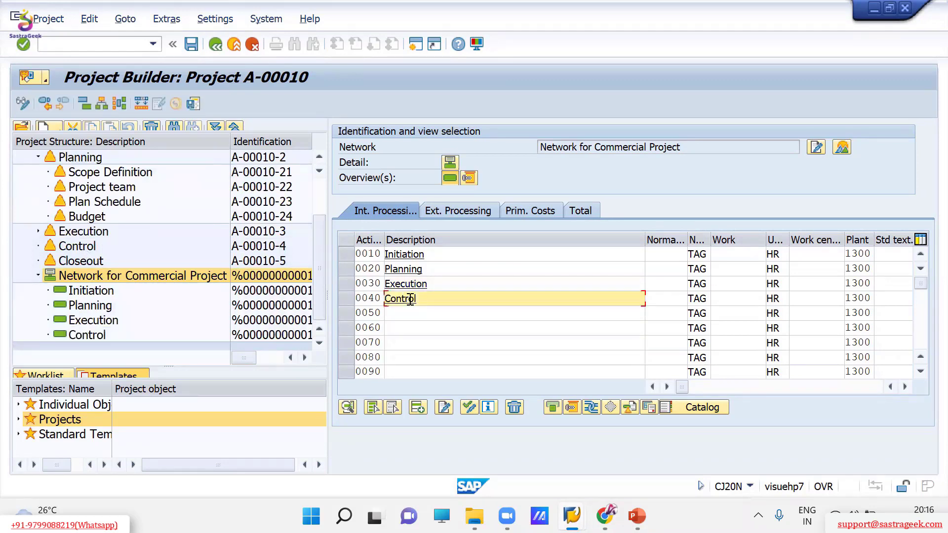
pyautogui.press('Down')
pyautogui.write('Cl')
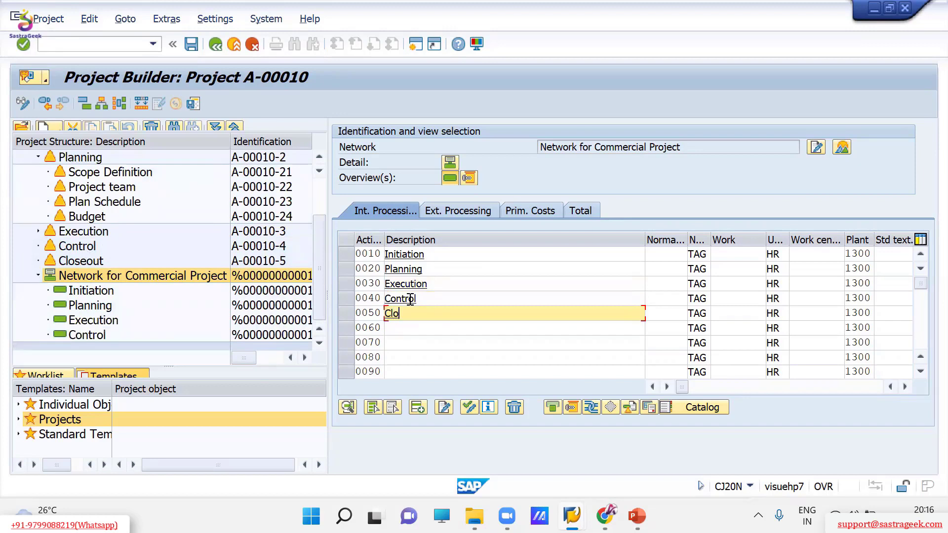
pyautogui.press('Return')
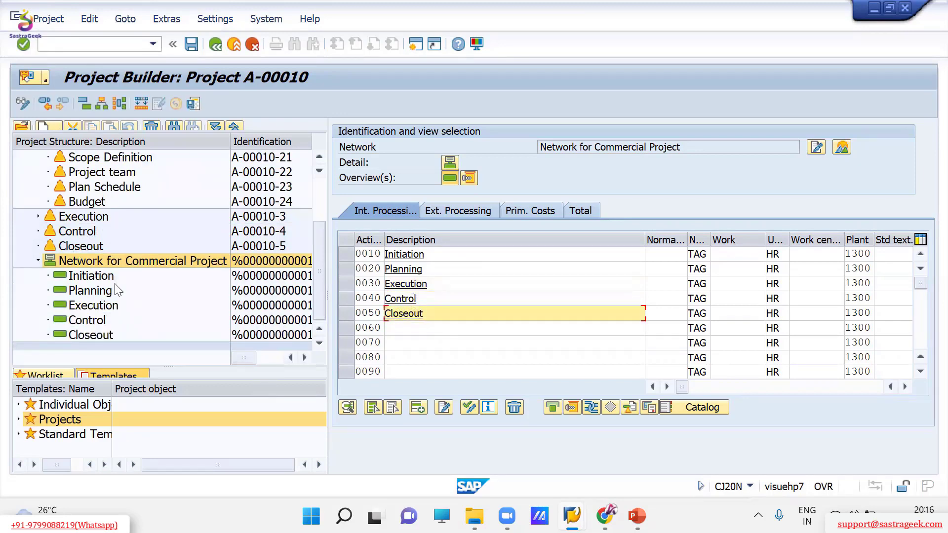
# Collapse the Planning and Initiation WBS branches and assign the Initiation activity to the Initiation WBS element A-00010-1
pyautogui.scroll(3, 114, 284)
pyautogui.scroll(-3, 183, 228)
pyautogui.click(106, 278)
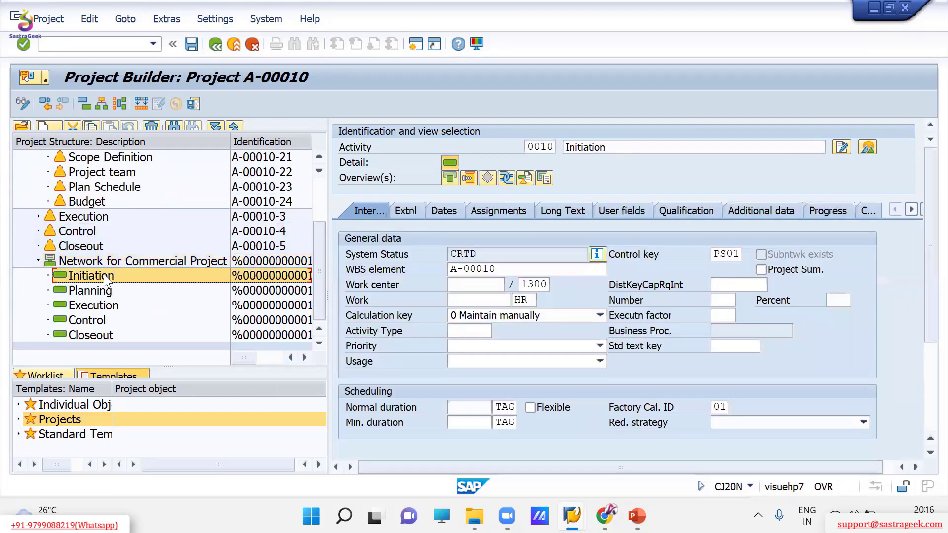
pyautogui.scroll(3, 103, 276)
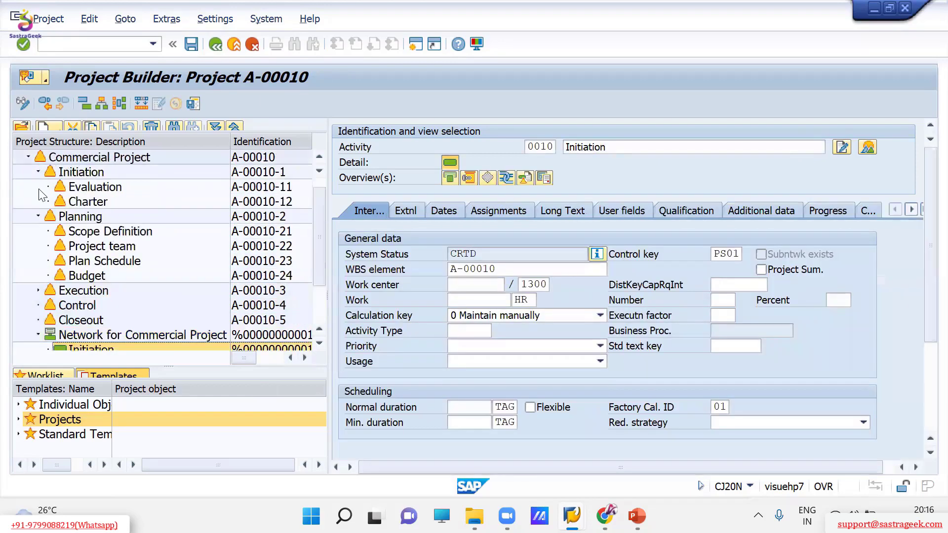
pyautogui.click(40, 216)
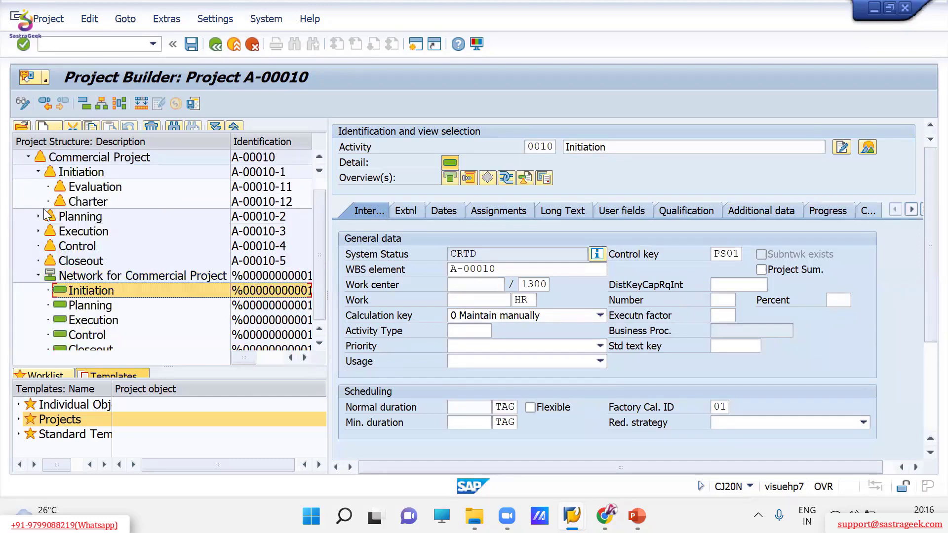
pyautogui.click(38, 172)
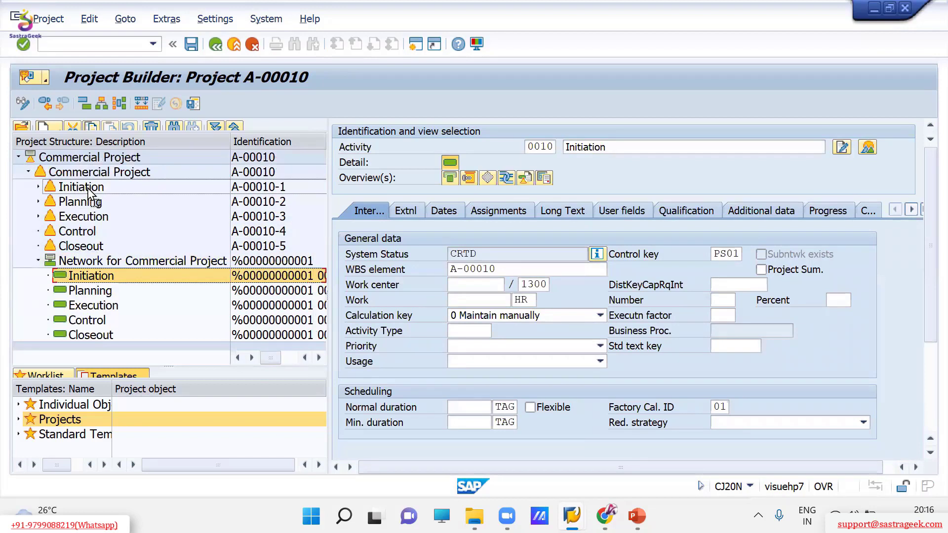
pyautogui.moveTo(88, 193); pyautogui.dragTo(89, 192)
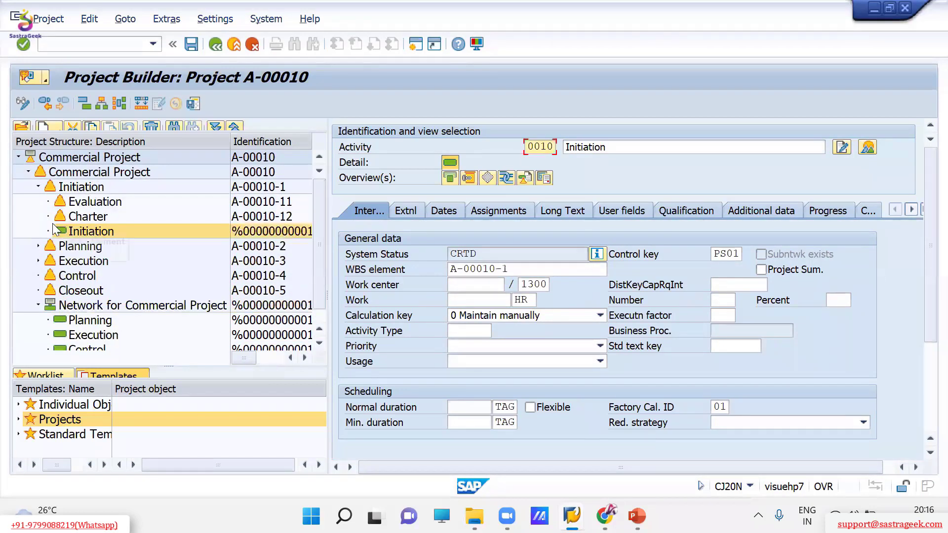
# Assign the Planning activity to WBS element A-00010-2 and the Execution activity to WBS element A-00010-3
pyautogui.click(84, 320)
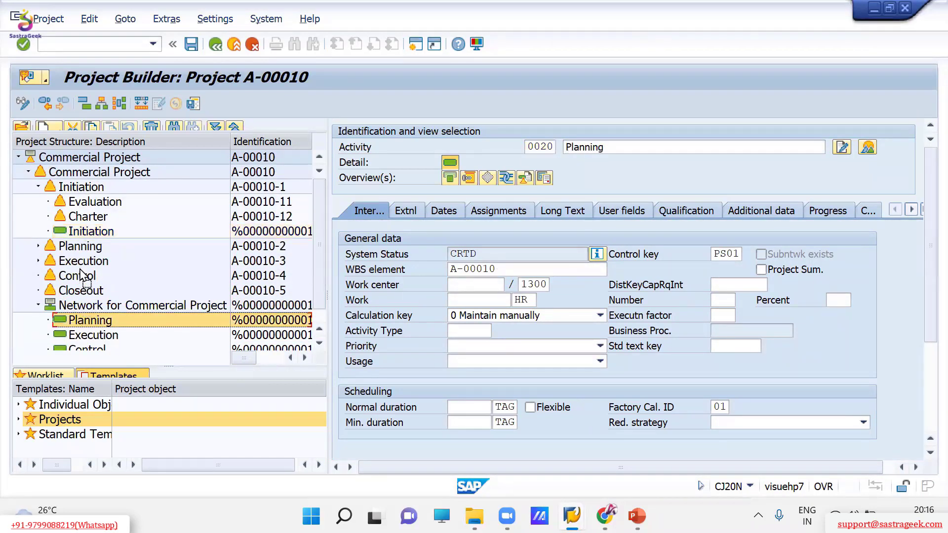
pyautogui.moveTo(79, 250); pyautogui.dragTo(79, 249)
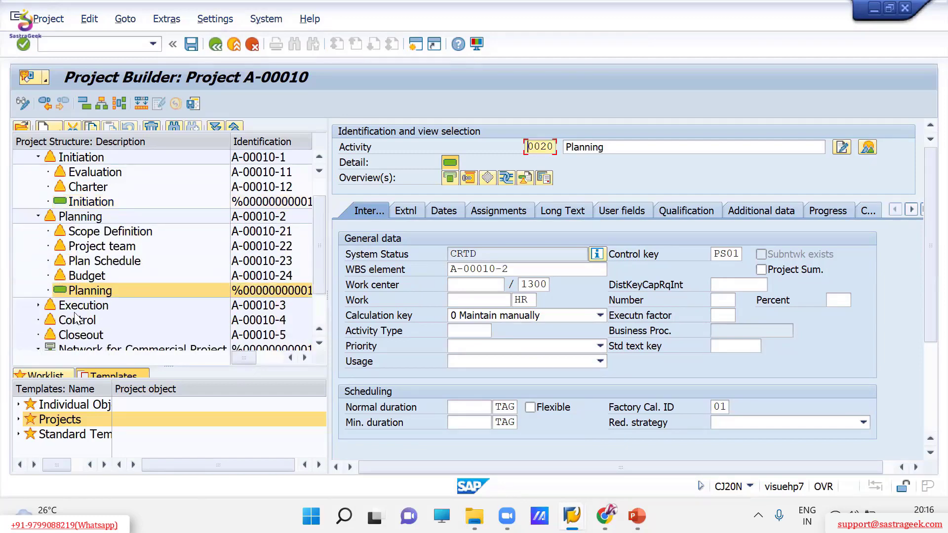
pyautogui.click(93, 321)
pyautogui.moveTo(93, 321); pyautogui.dragTo(95, 265)
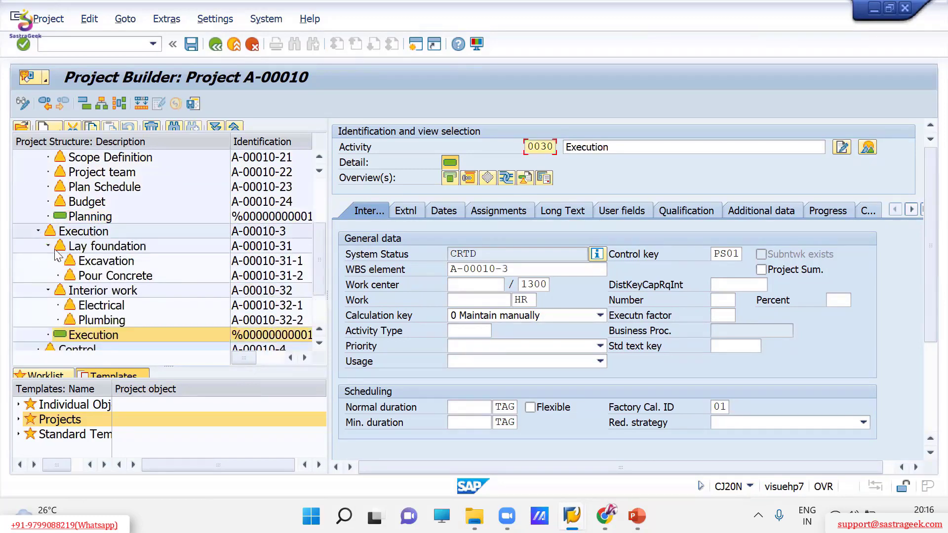
# Assign the Control activity to WBS element A-00010-4 and the Closeout activity to A-00010-5, and save the project
pyautogui.click(49, 246)
pyautogui.click(49, 260)
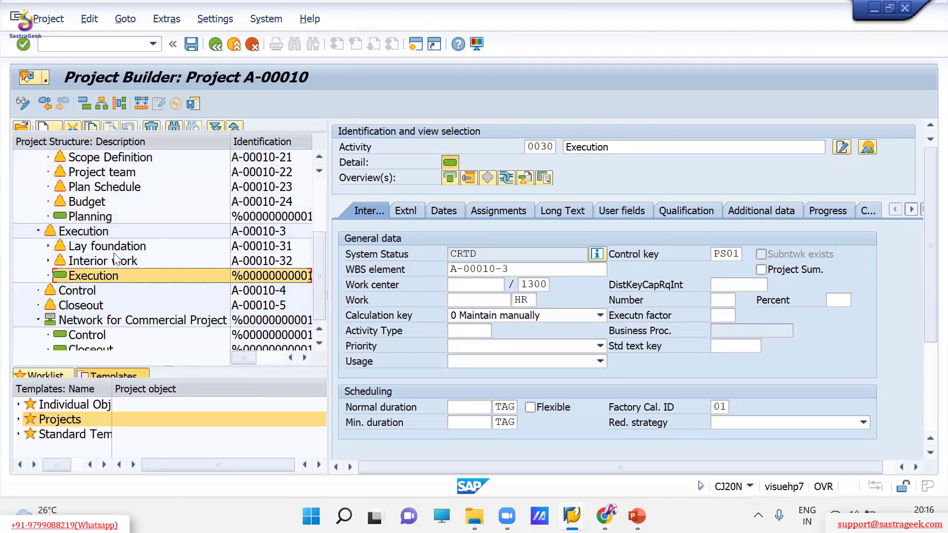
pyautogui.scroll(-1, 101, 261)
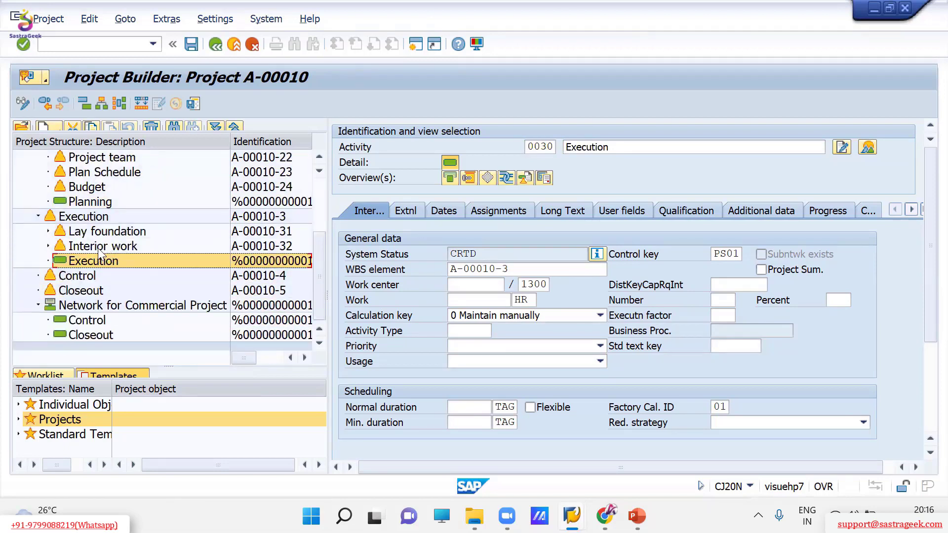
pyautogui.click(108, 322)
pyautogui.moveTo(108, 321); pyautogui.dragTo(86, 282)
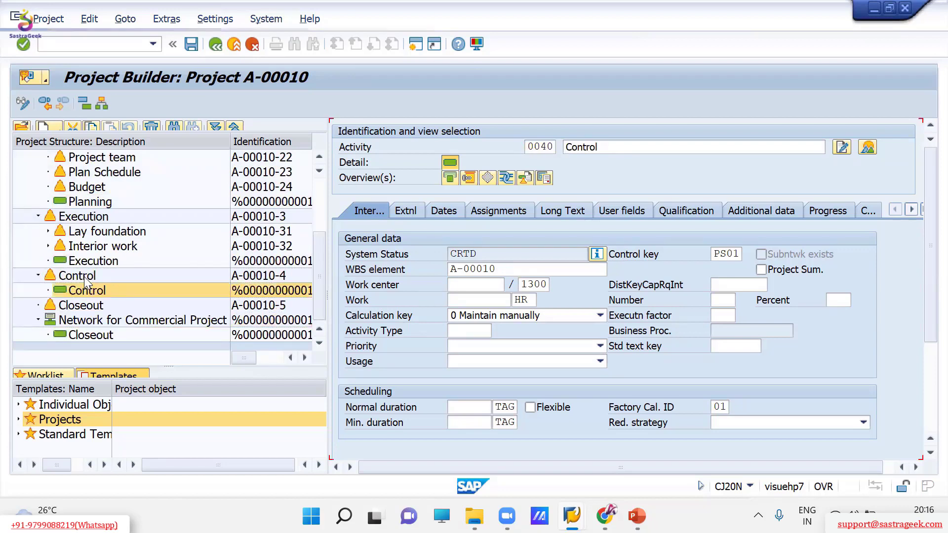
pyautogui.click(90, 336)
pyautogui.moveTo(96, 331); pyautogui.dragTo(89, 305)
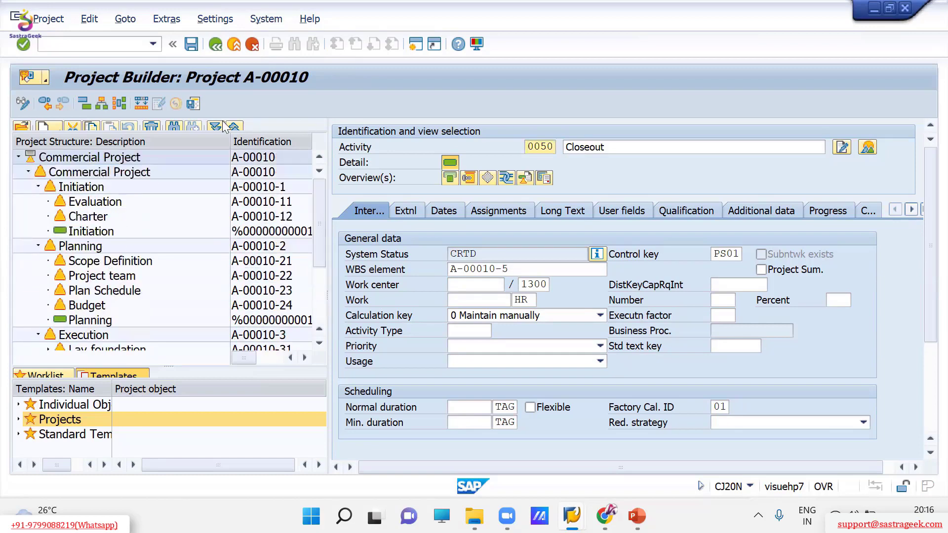
pyautogui.click(193, 48)
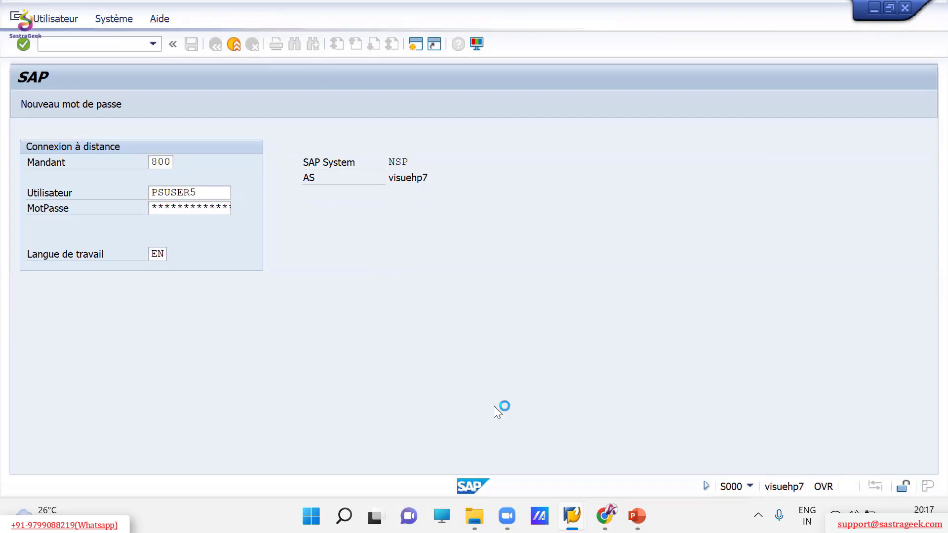
# Exit Project Builder to return to the SAP Easy Access screen
pyautogui.click(572, 515)
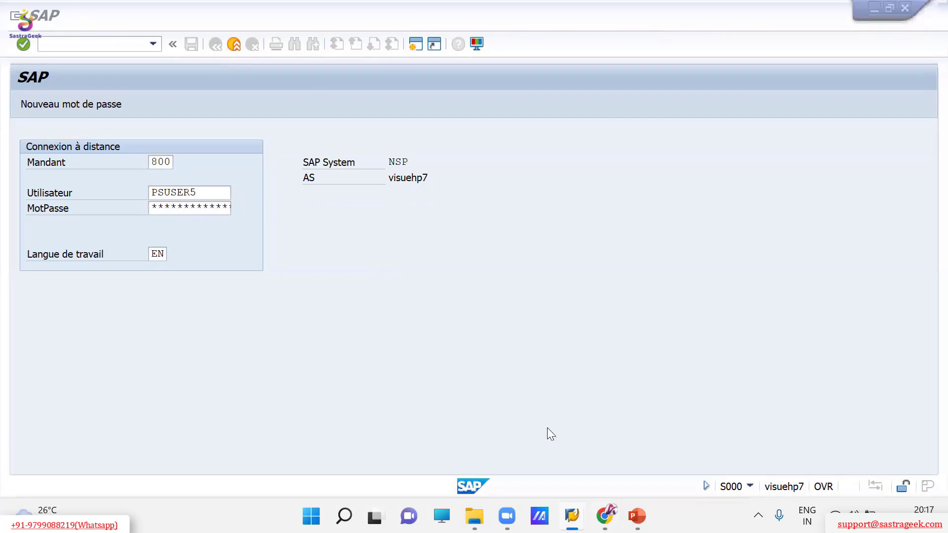
pyautogui.click(548, 430)
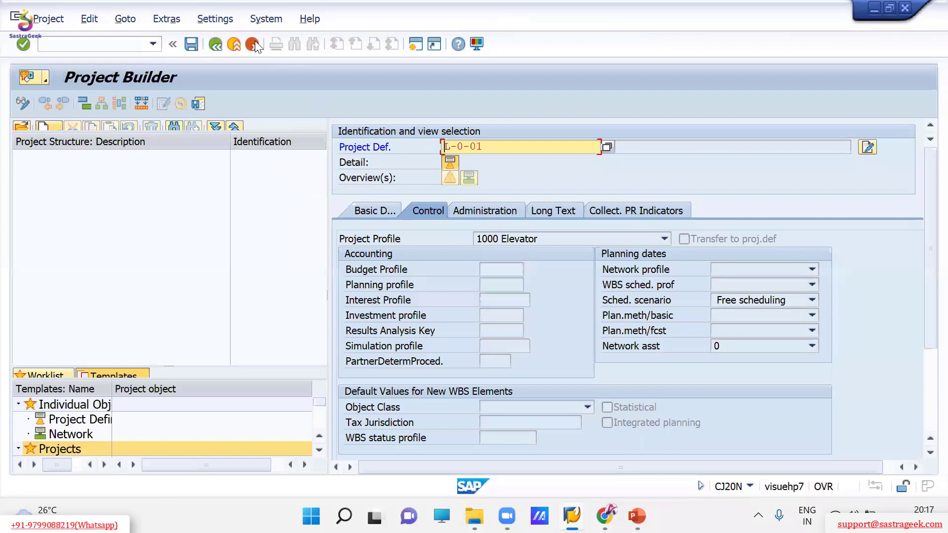
pyautogui.click(236, 43)
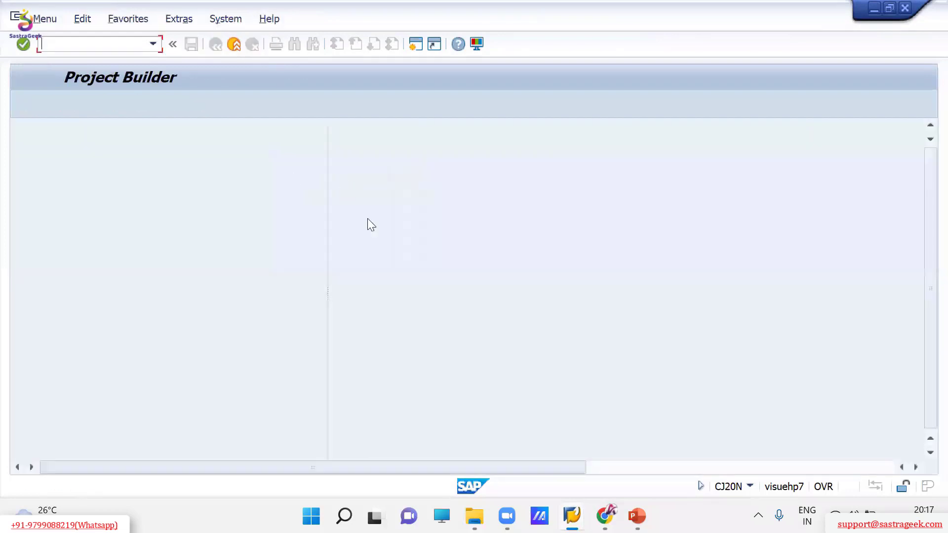
# Switch to the PowerPoint slide show and examine the Commercial Project diagram on the Typical Examples of WBS structure slide
pyautogui.click(571, 516)
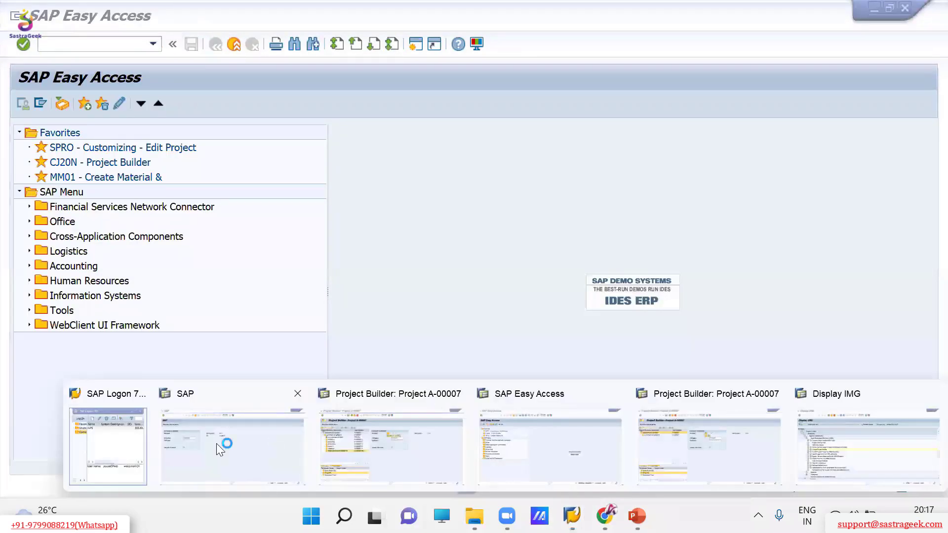
pyautogui.click(216, 444)
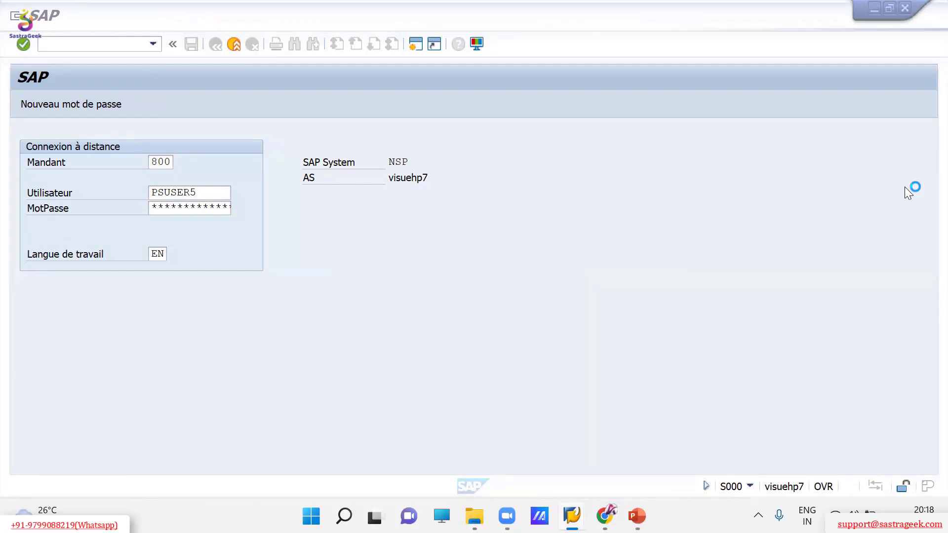
pyautogui.click(637, 516)
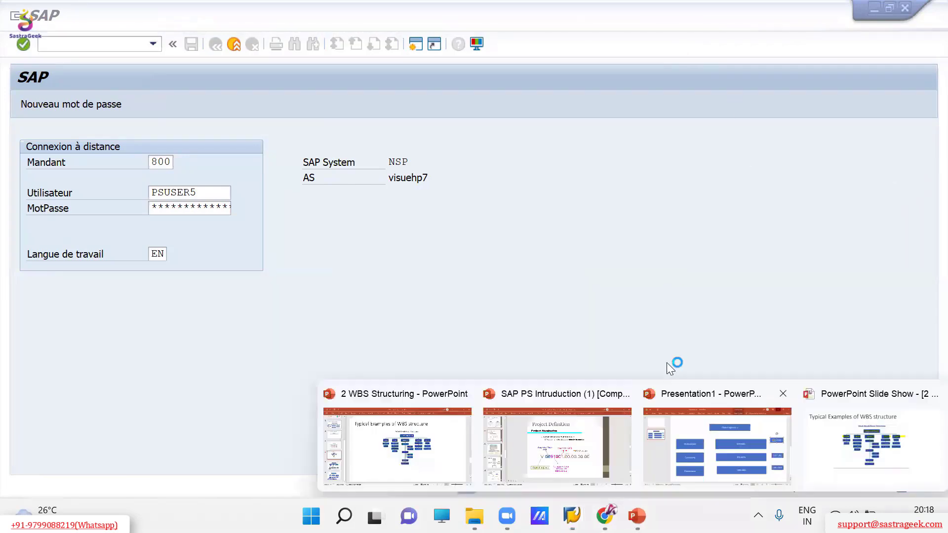
pyautogui.click(866, 441)
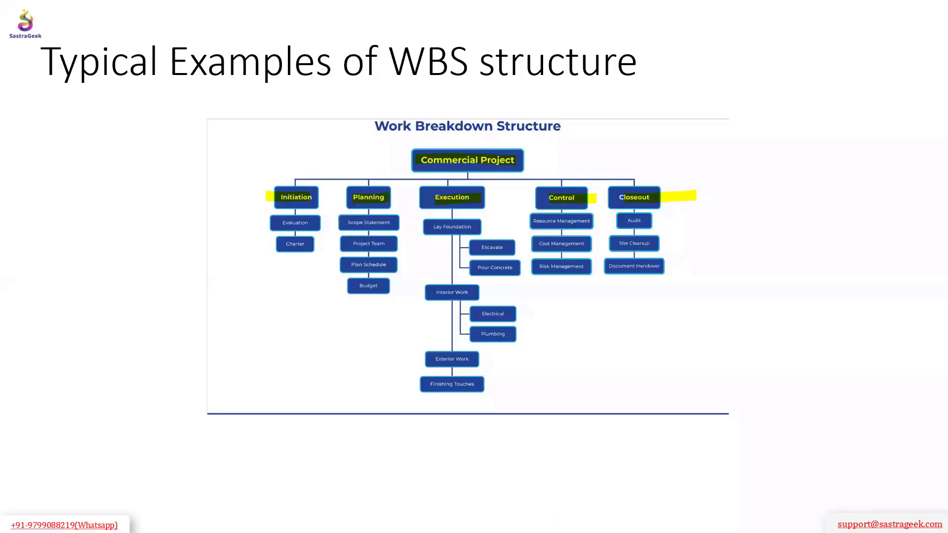
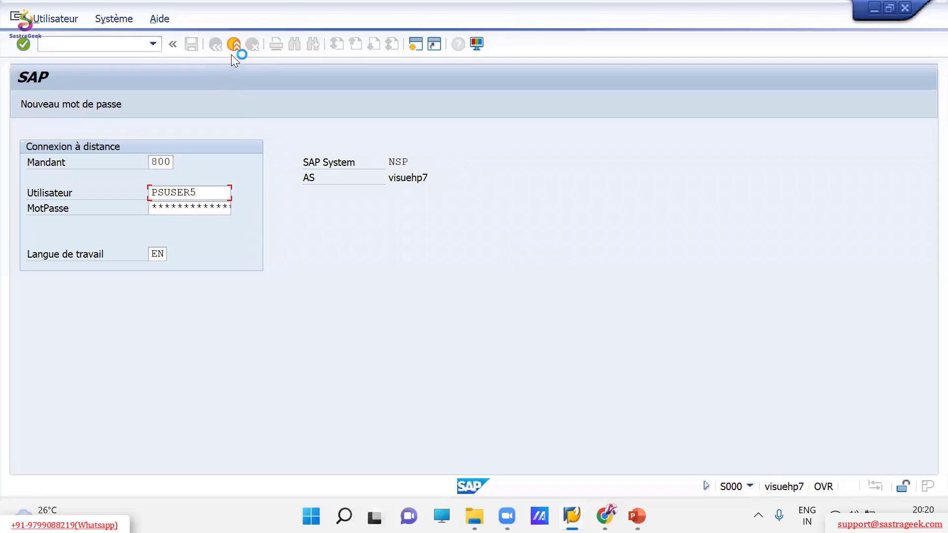
# Switch back to SAP, open commercial project A-00007 from the last projects in Project Builder, and close it after viewing
pyautogui.hotkey('alt', 'Tab')
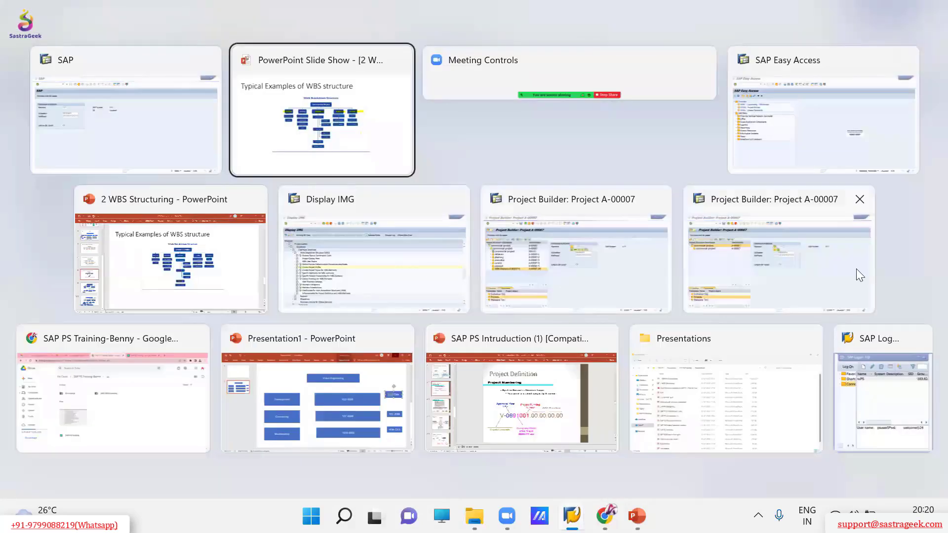
pyautogui.click(795, 271)
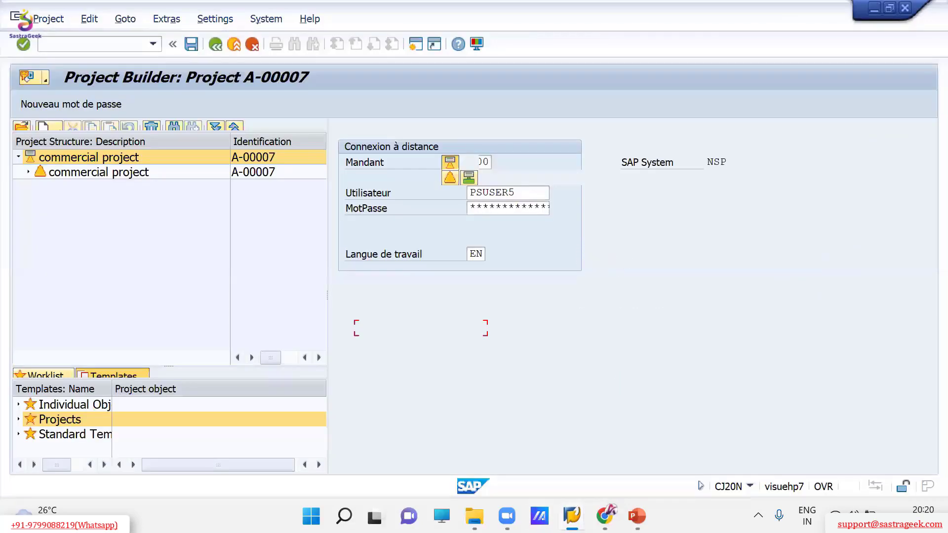
pyautogui.moveTo(571, 516)
pyautogui.click(564, 441)
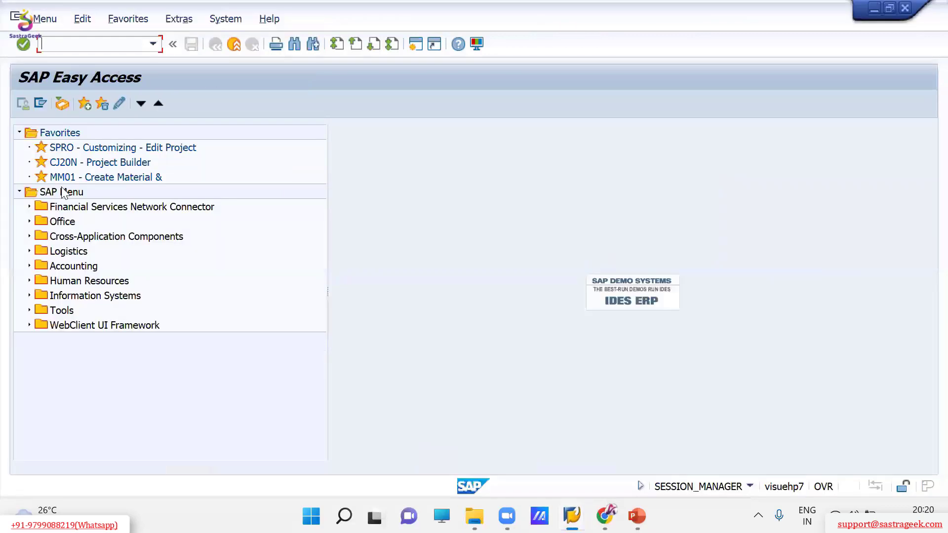
pyautogui.doubleClick(79, 162)
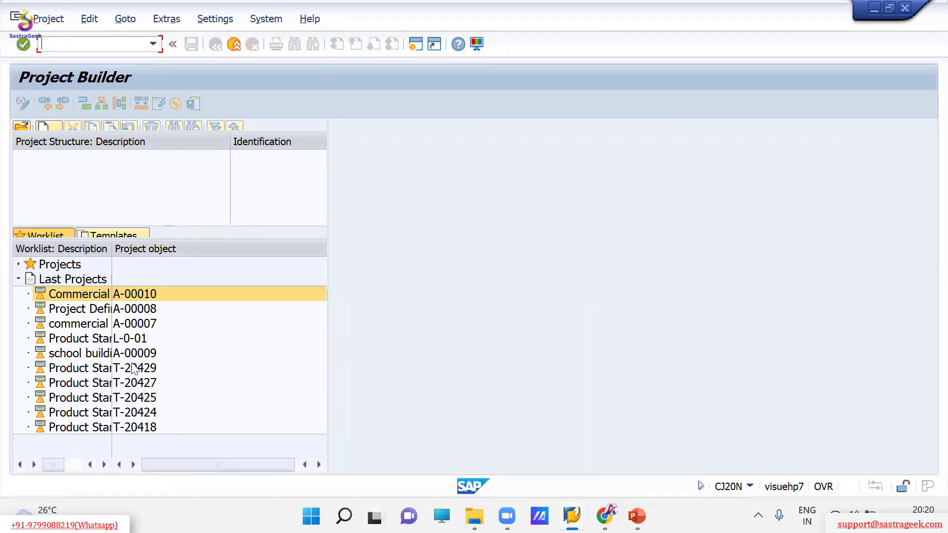
pyautogui.doubleClick(109, 324)
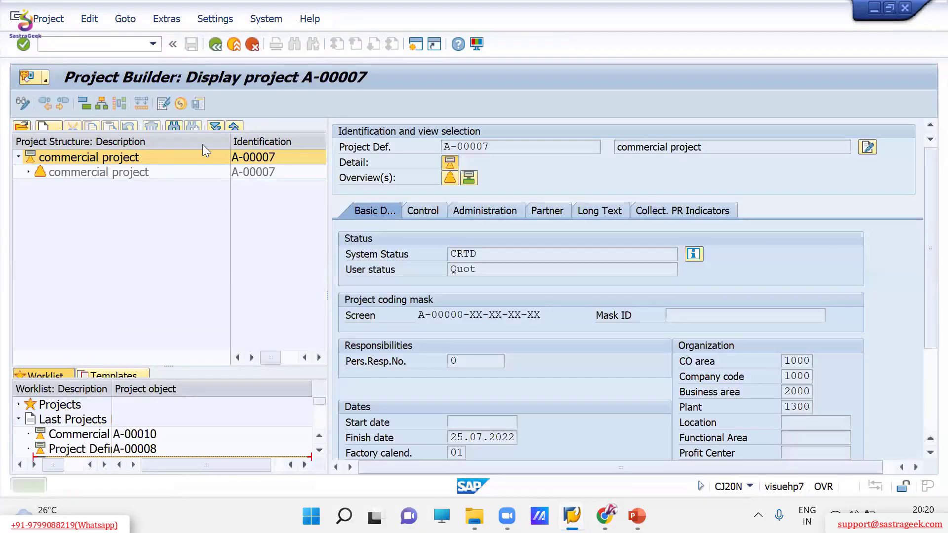
pyautogui.click(253, 44)
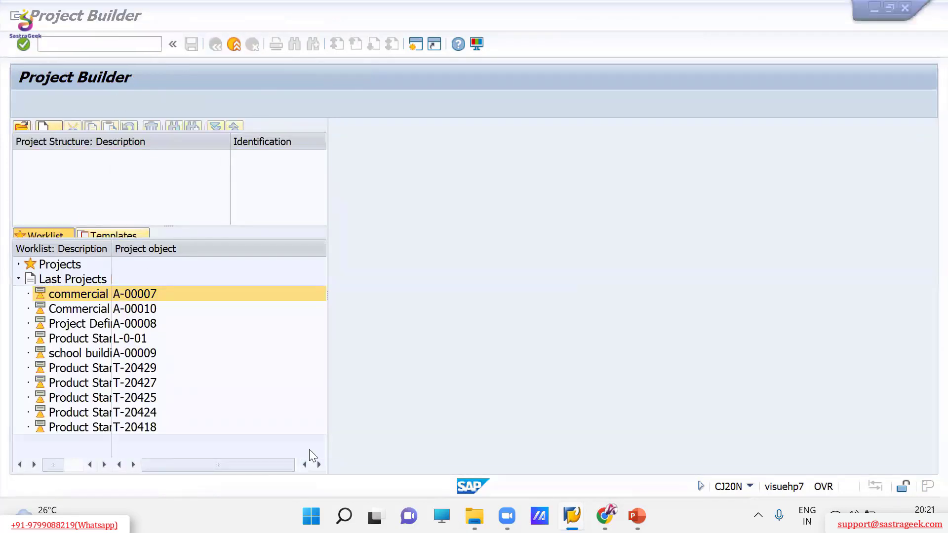
pyautogui.hotkey('alt', 'Tab')
pyautogui.press('Tab')
pyautogui.hotkey('alt', 'Tab')
pyautogui.press('Tab')
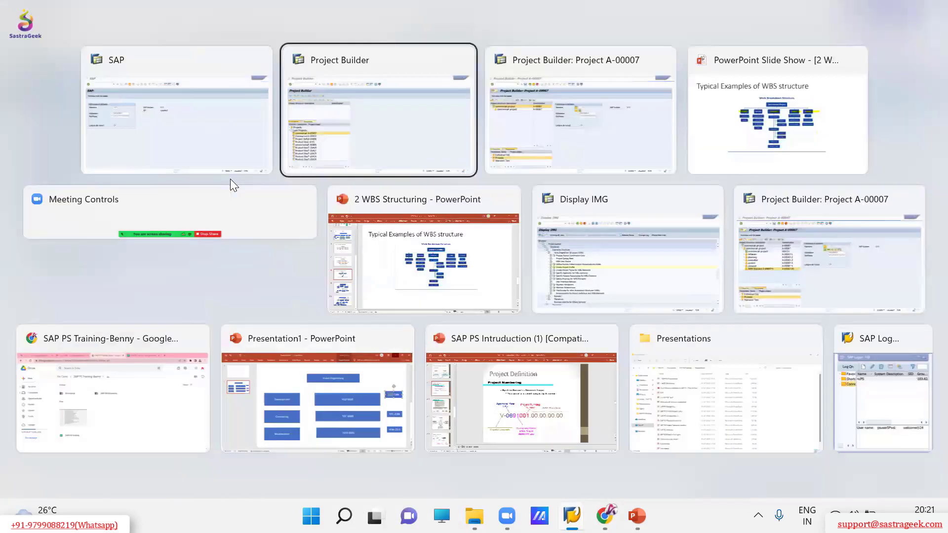
pyautogui.hotkey('alt', 'Tab')
pyautogui.press('Tab')
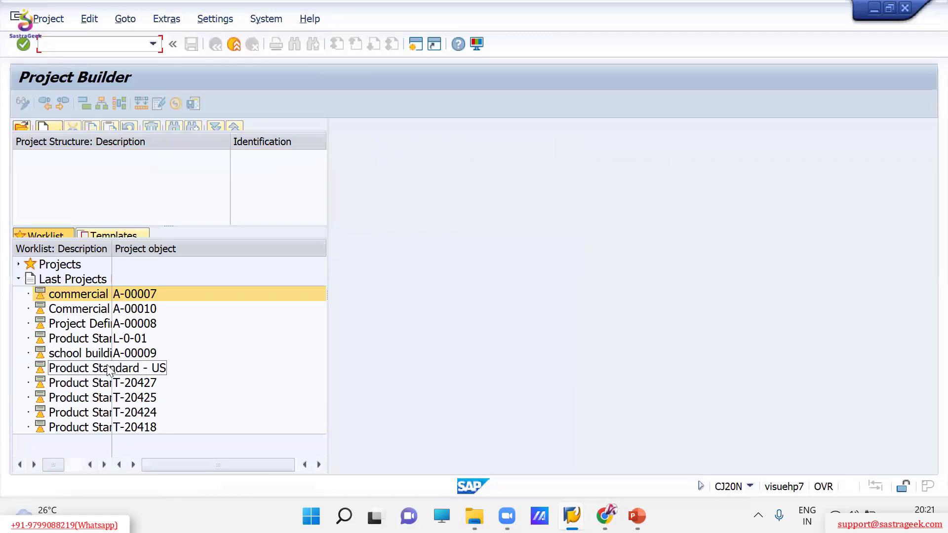
# Open the school building project A-00009 from the last projects, view its WBS structure, and leave the project
pyautogui.click(140, 368)
pyautogui.doubleClick(112, 353)
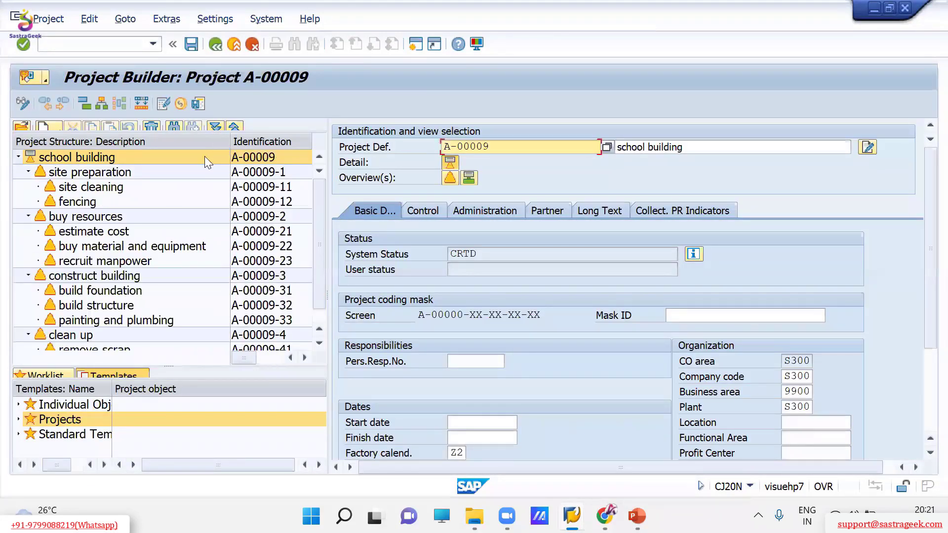
pyautogui.click(216, 45)
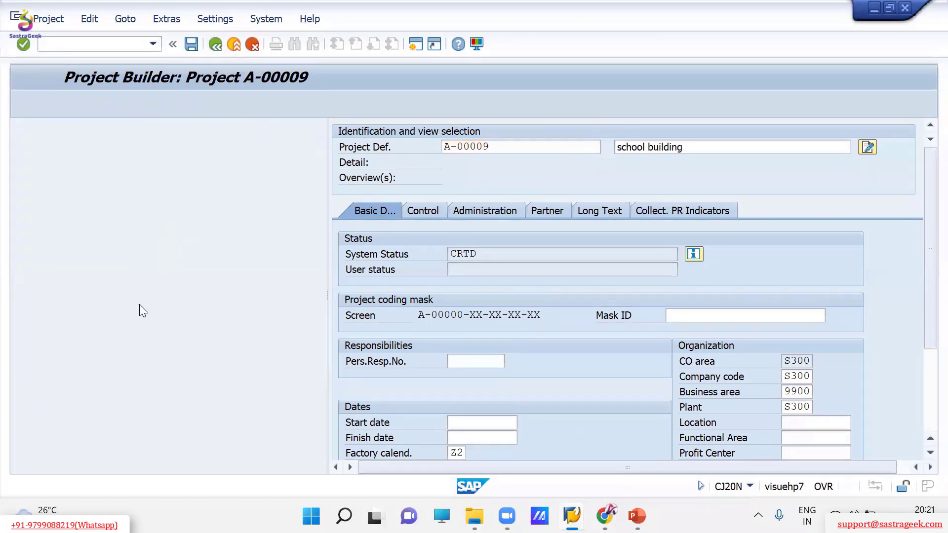
# Log on to the PS system again from SAP Logon with the user name and password
pyautogui.click(147, 326)
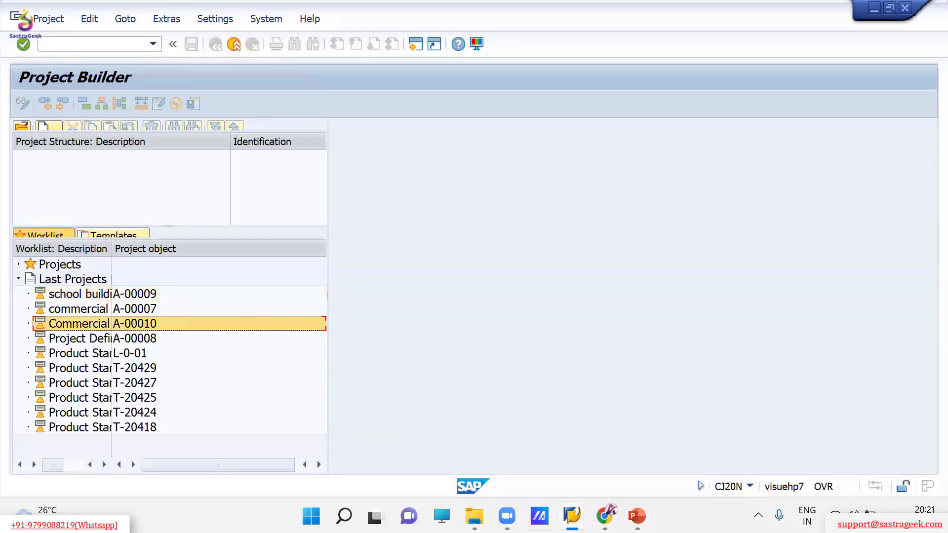
pyautogui.moveTo(572, 516)
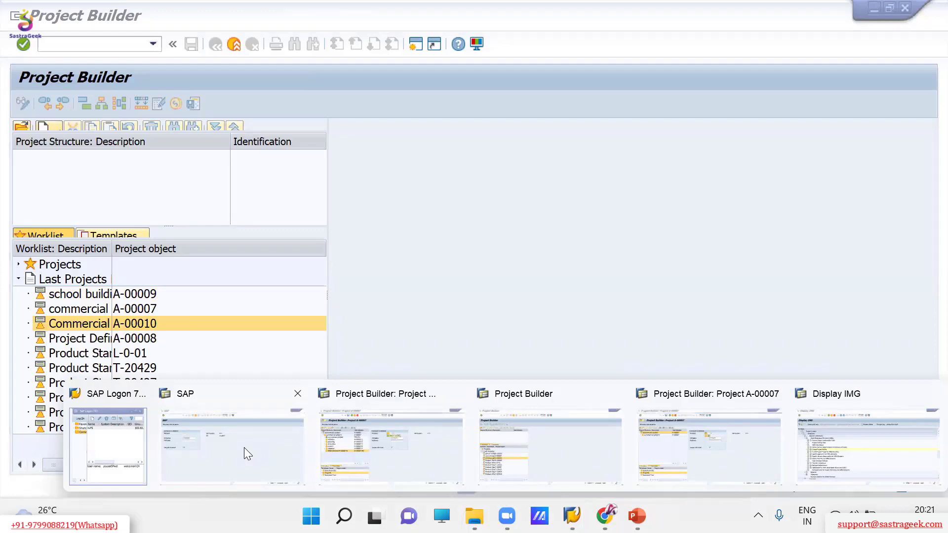
pyautogui.click(131, 444)
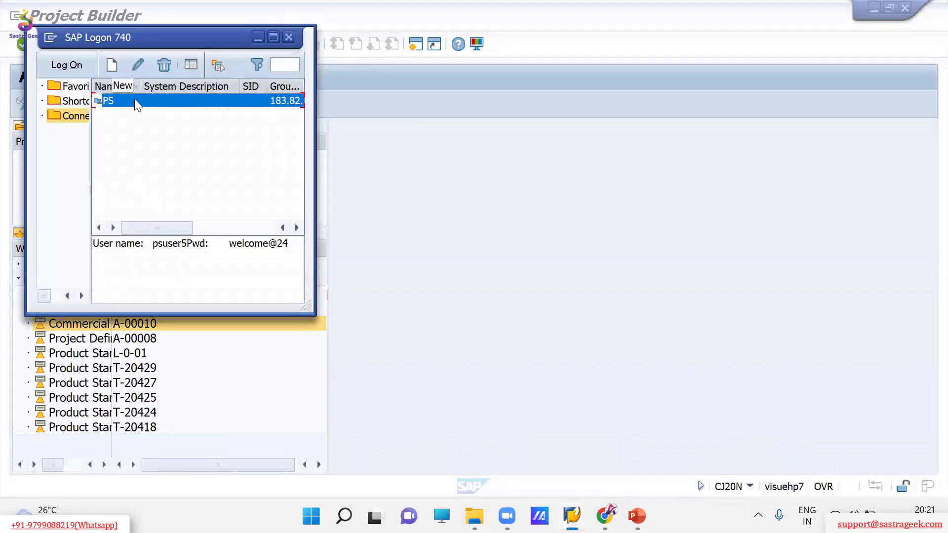
pyautogui.doubleClick(132, 100)
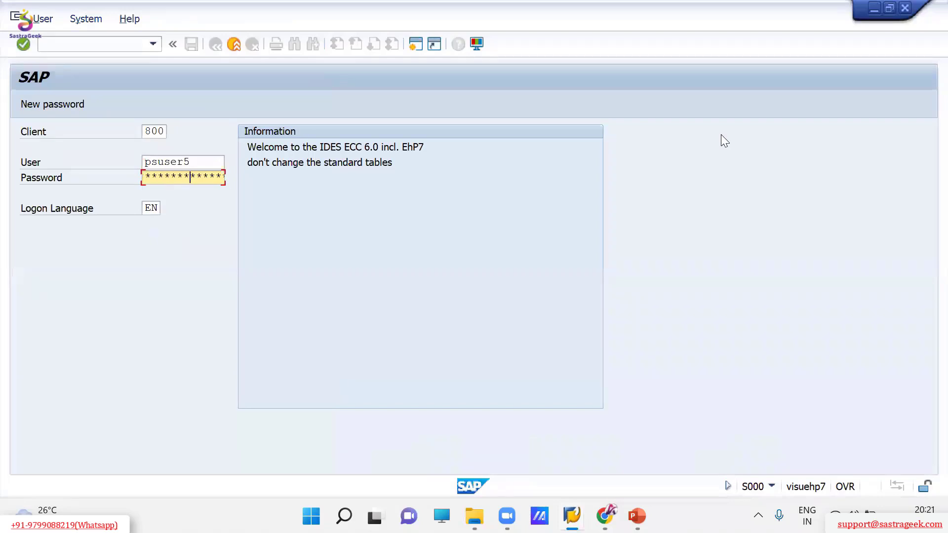
pyautogui.press('Return')
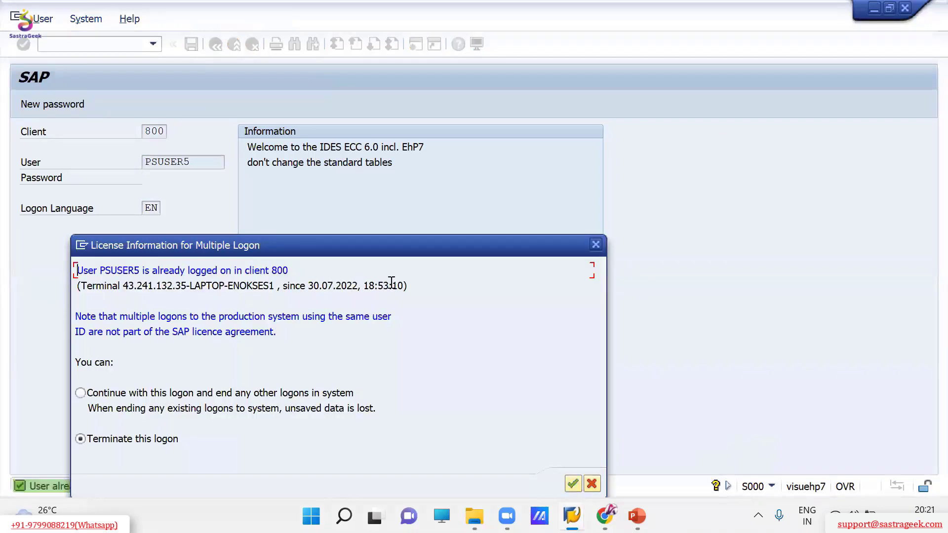
# Continue with this logon, end any other logons in the system, and dismiss the session-closed messages
pyautogui.click(124, 396)
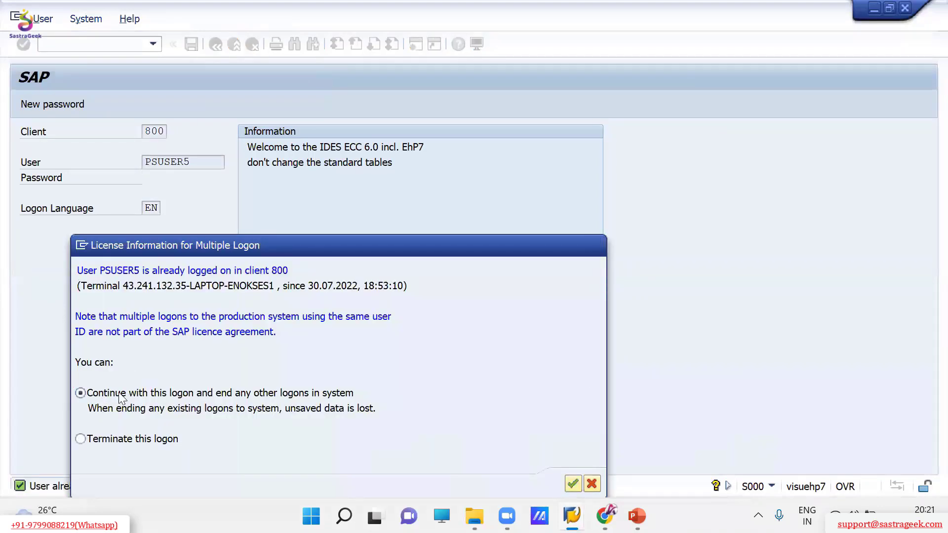
pyautogui.press('Return')
pyautogui.click(628, 349)
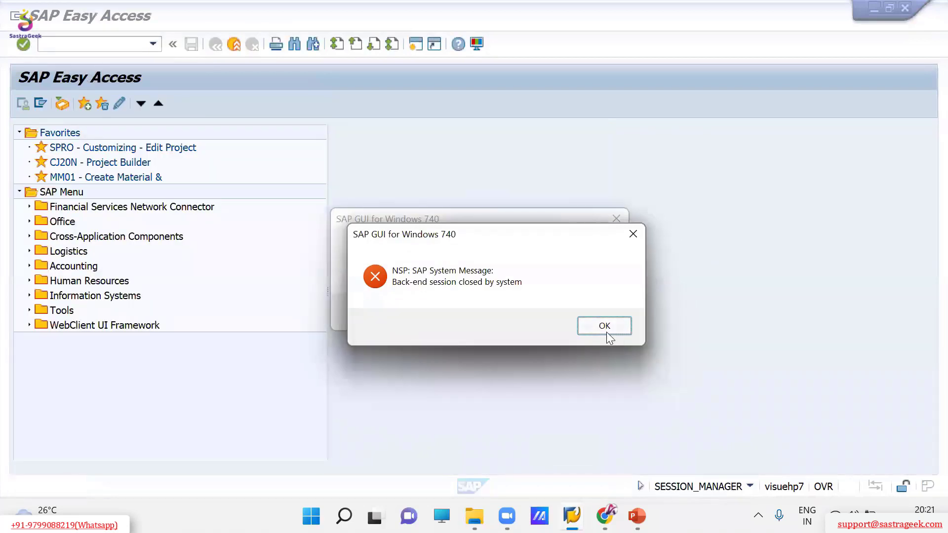
pyautogui.click(605, 327)
pyautogui.click(588, 311)
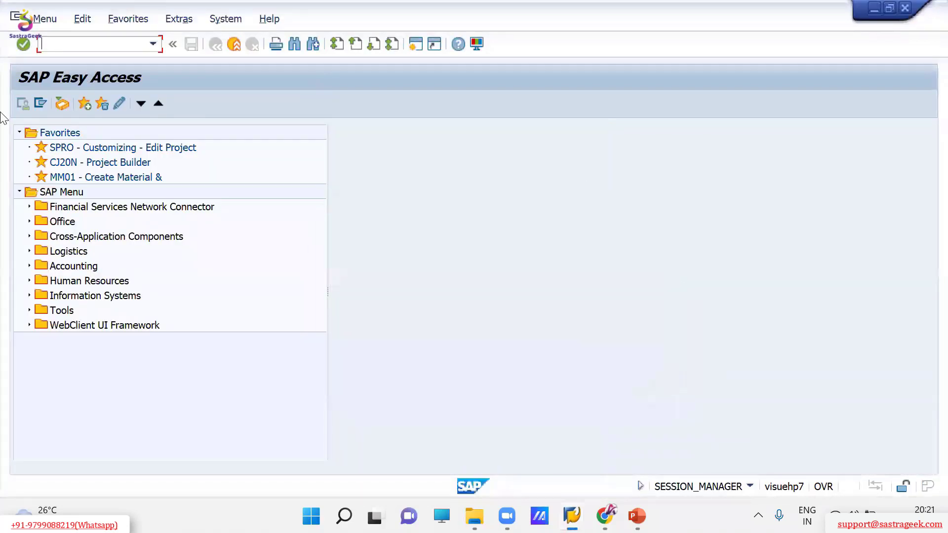
# Open commercial project A-00007 from the last projects in Project Builder and expand its full structure
pyautogui.doubleClick(75, 162)
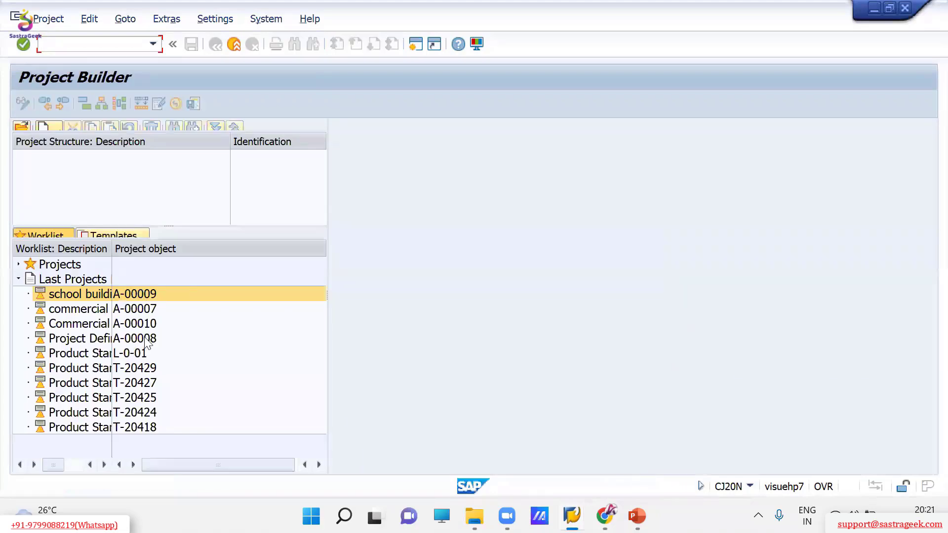
pyautogui.doubleClick(138, 311)
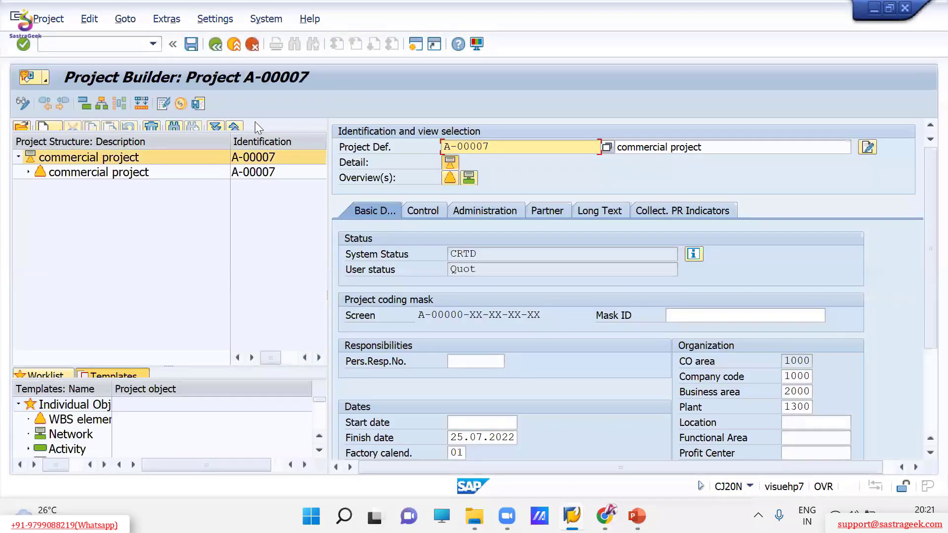
pyautogui.click(216, 126)
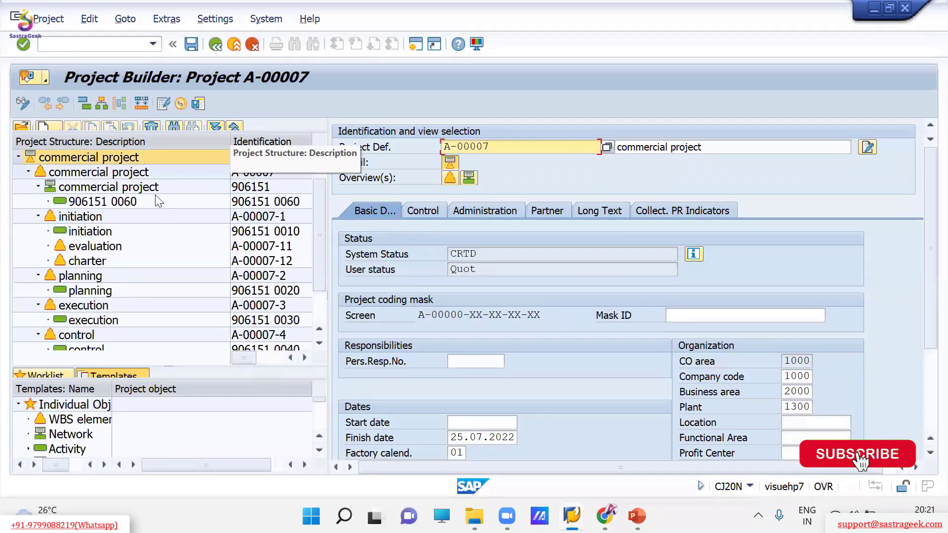
# Examine the commercial project network's activity overview, and the work center, work and normal duration of the initiation activity
pyautogui.click(130, 187)
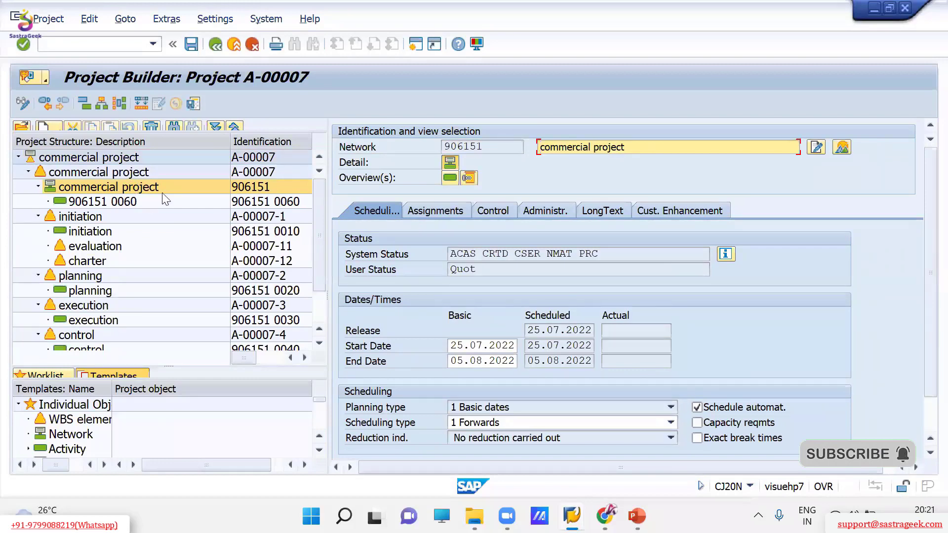
pyautogui.click(448, 178)
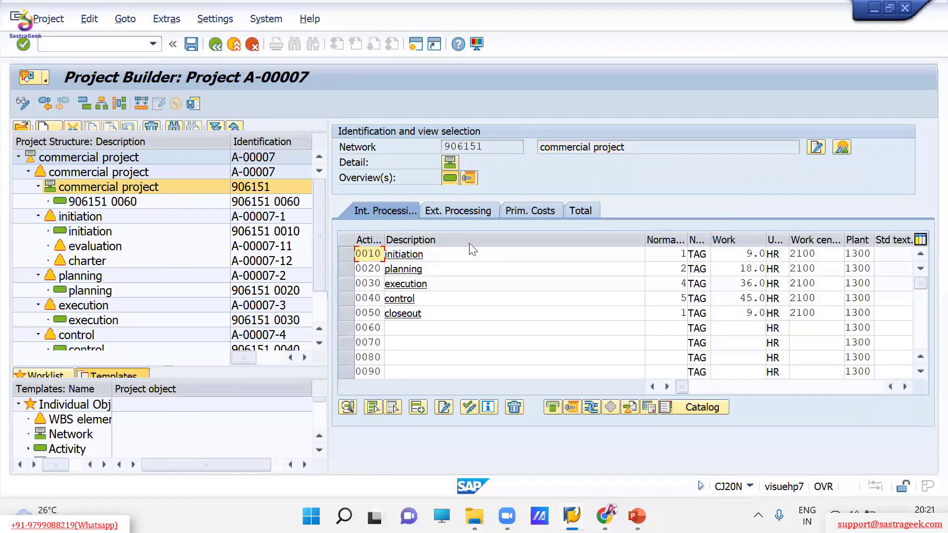
pyautogui.click(434, 254)
pyautogui.click(434, 269)
pyautogui.click(436, 284)
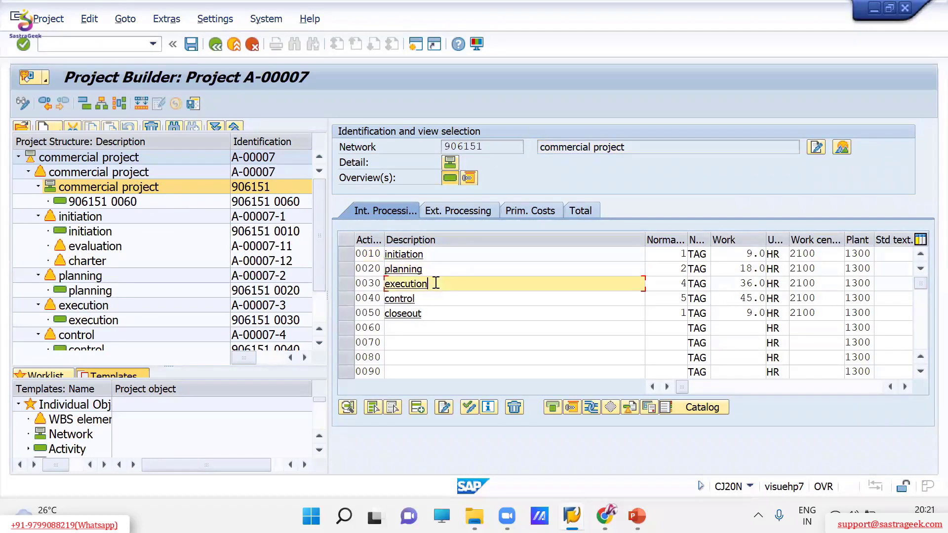
pyautogui.click(435, 297)
pyautogui.click(437, 311)
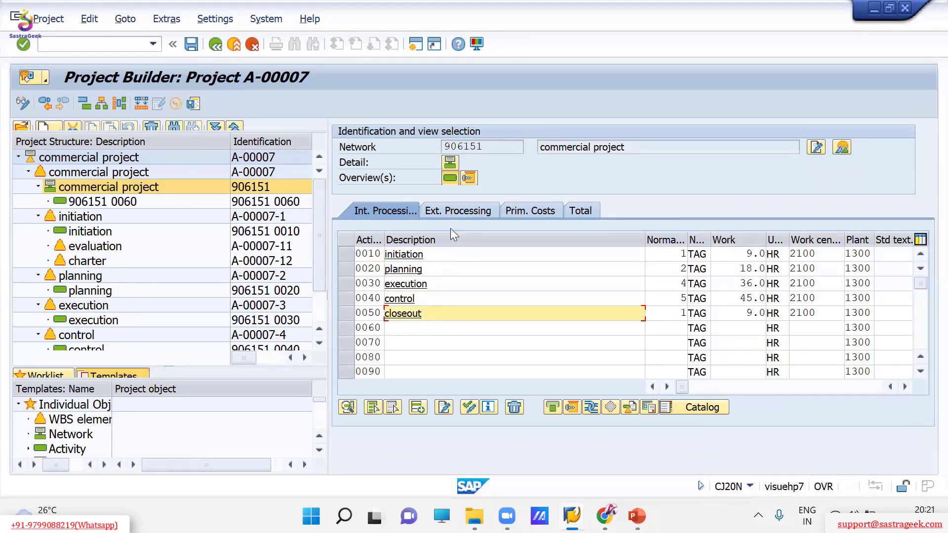
pyautogui.click(138, 231)
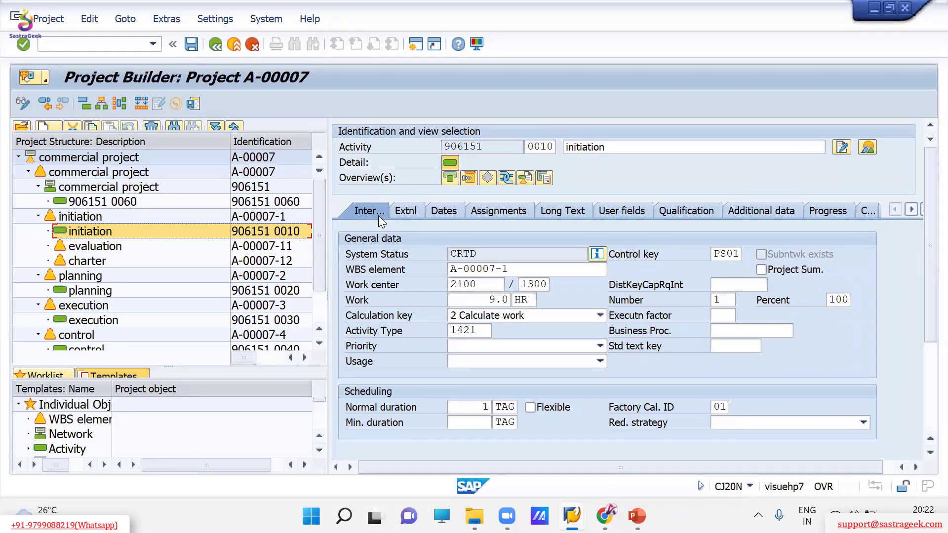
pyautogui.click(476, 285)
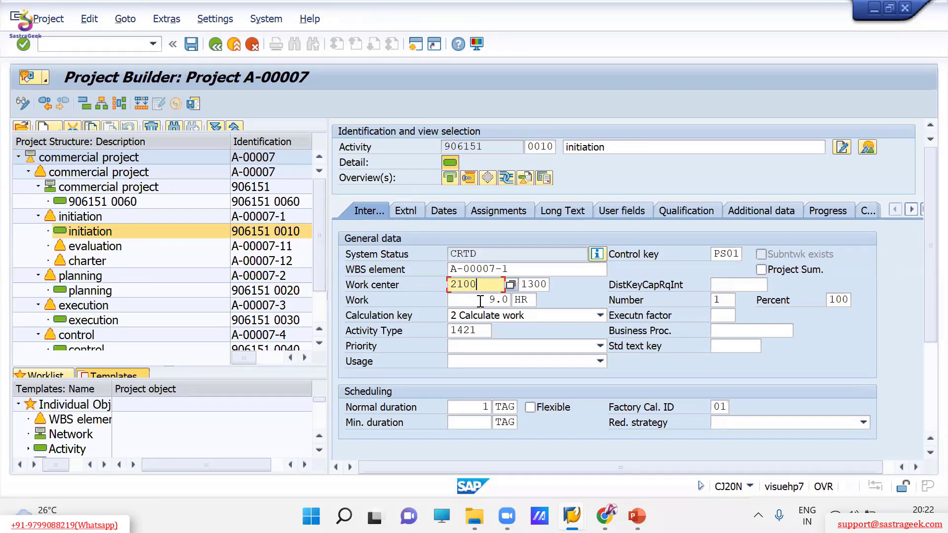
pyautogui.click(480, 301)
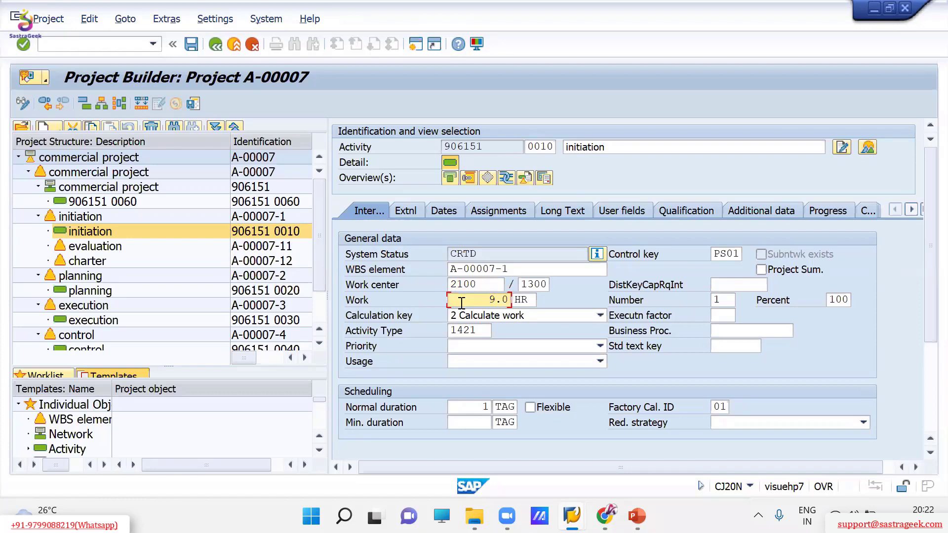
pyautogui.click(469, 408)
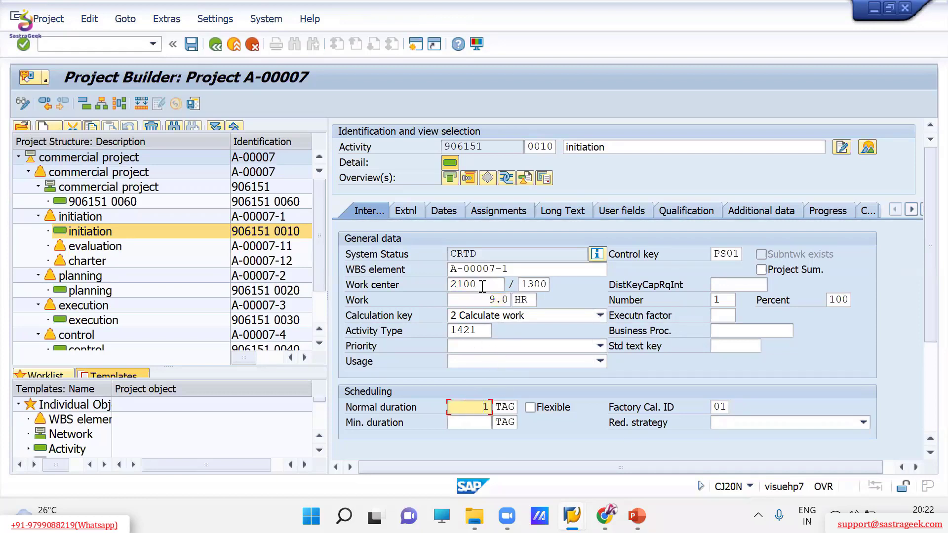
# Clear the work center of the initiation activity and apply the change, keeping plant 1300
pyautogui.moveTo(482, 287); pyautogui.dragTo(446, 286)
pyautogui.click(449, 285)
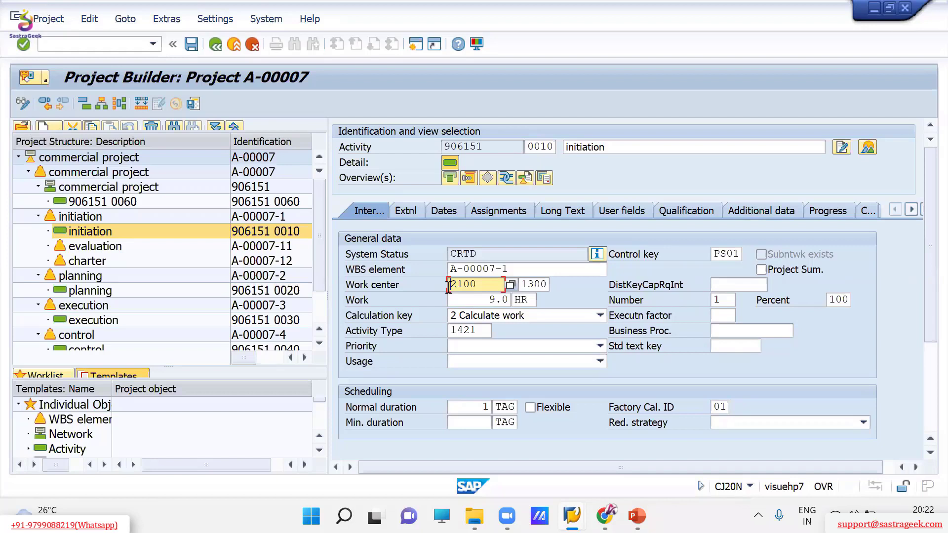
pyautogui.hotkey('ctrl', 'a')
pyautogui.press('BackSpace')
pyautogui.press('Tab')
pyautogui.hotkey('ctrl', 'a')
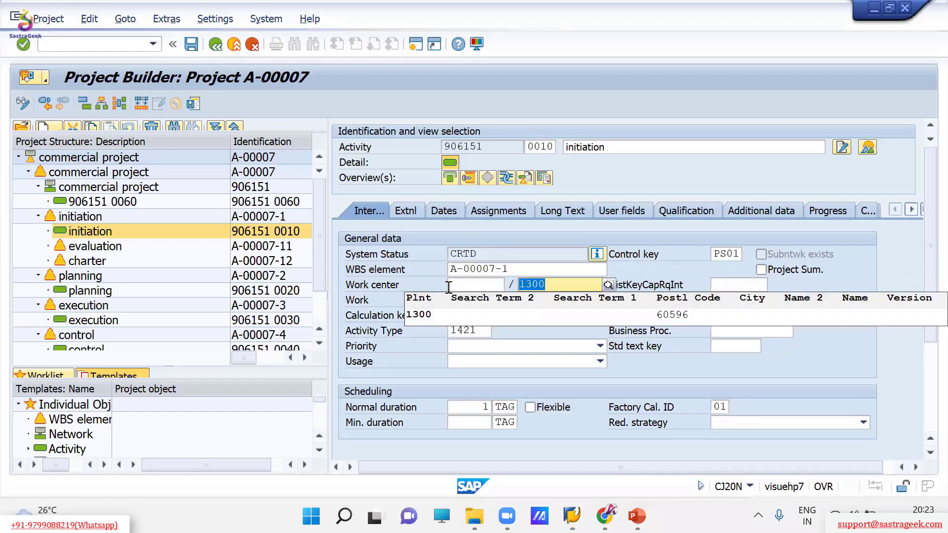
pyautogui.press('Tab')
pyautogui.press('Tab')
pyautogui.press('Tab')
pyautogui.press('Tab')
pyautogui.press('Tab')
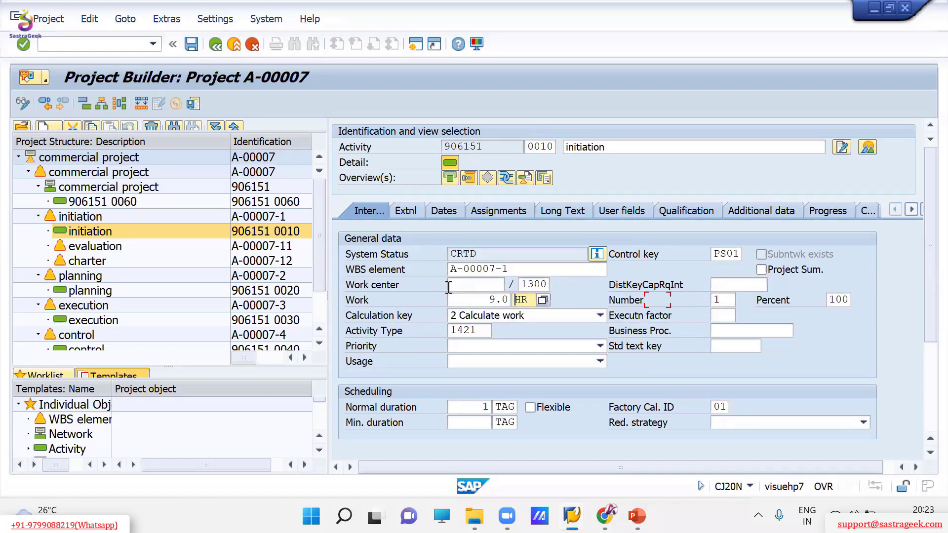
pyautogui.press('BackSpace')
pyautogui.press('Return')
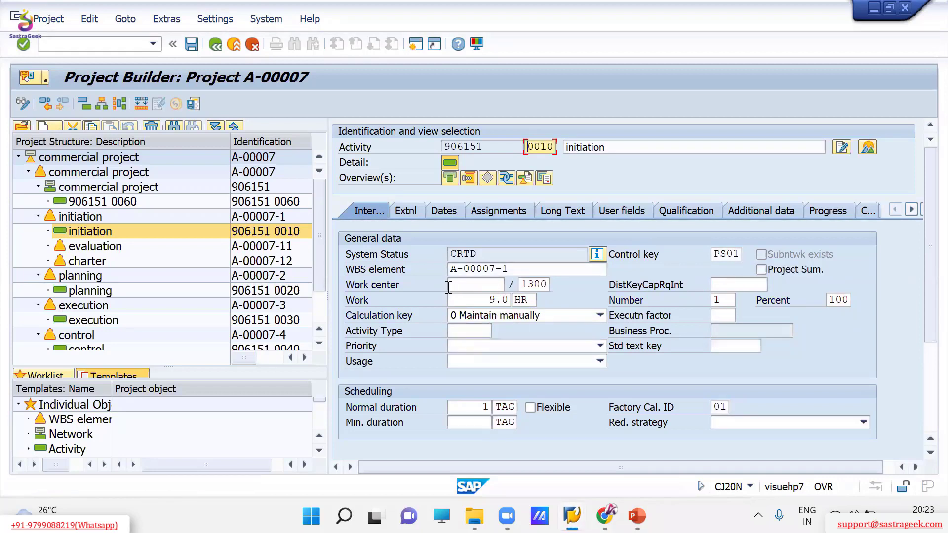
# Set the initiation activity's calculation key to 1 Calculate duration and its work to 240 hours, and check the calculated normal duration
pyautogui.click(492, 315)
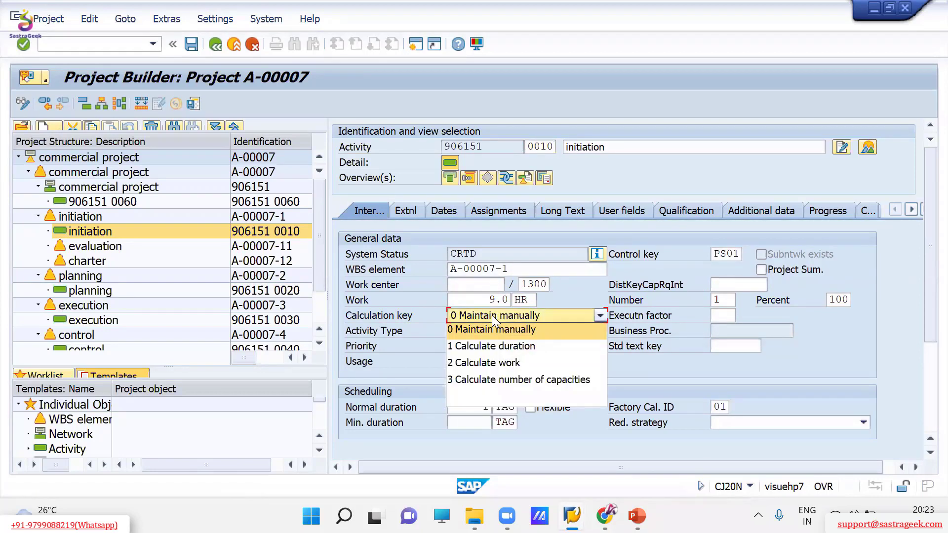
pyautogui.click(489, 346)
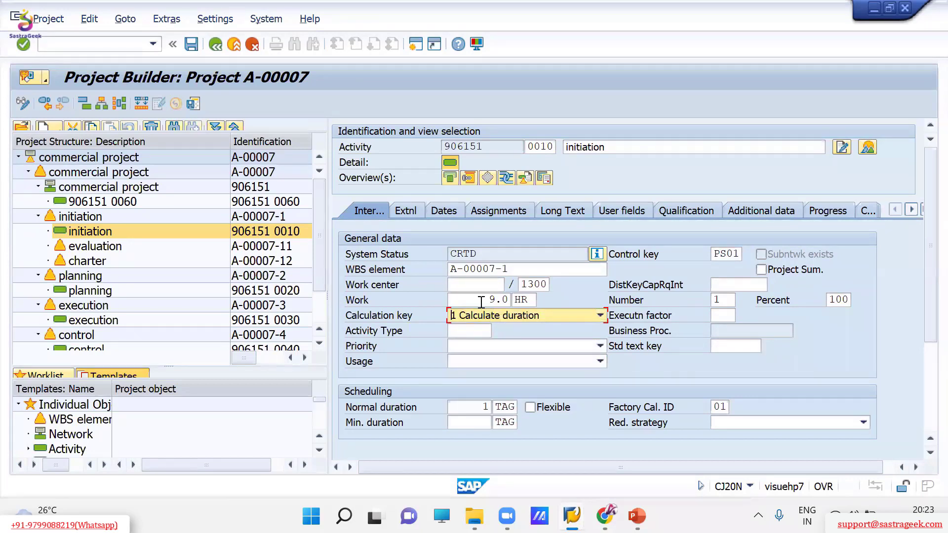
pyautogui.moveTo(482, 302); pyautogui.dragTo(656, 294)
pyautogui.press('BackSpace')
pyautogui.write('1')
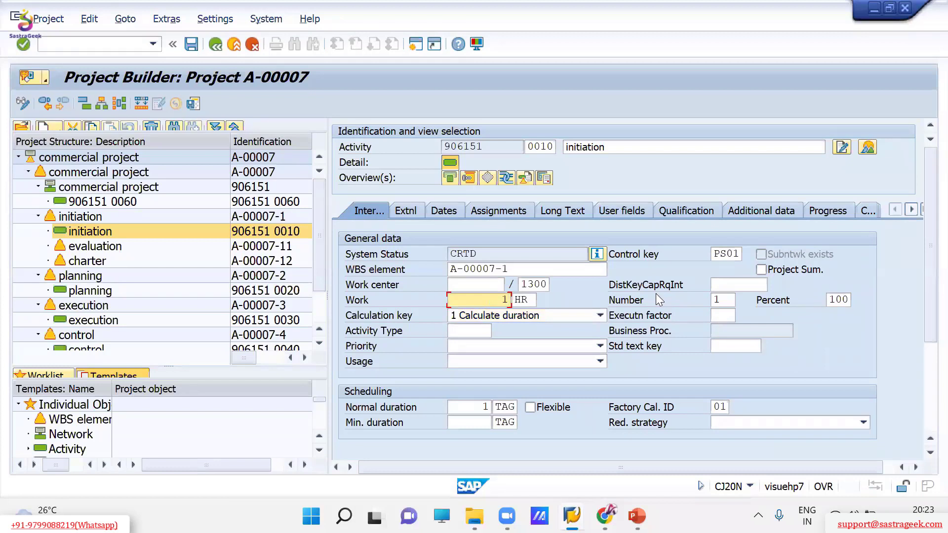
pyautogui.press('BackSpace')
pyautogui.write('240')
pyautogui.press('Return')
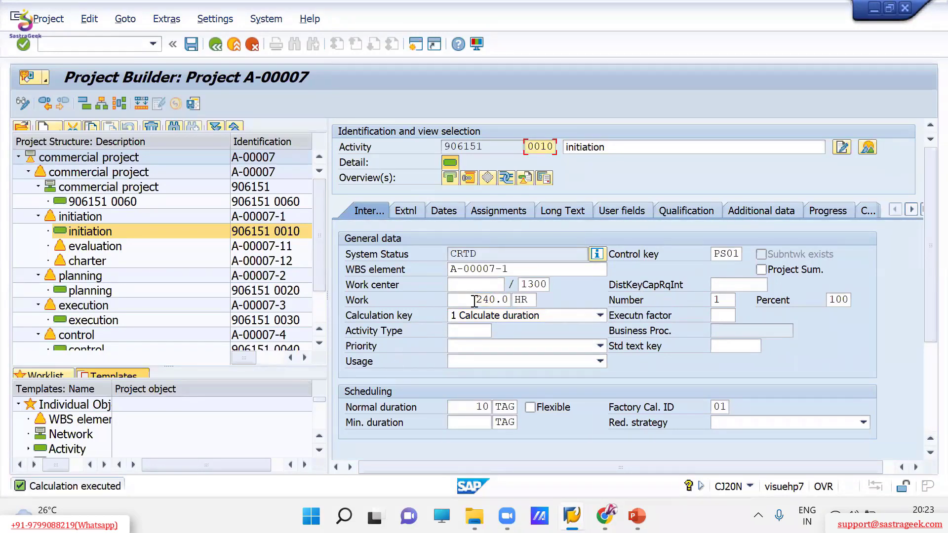
pyautogui.moveTo(473, 300); pyautogui.dragTo(510, 299)
pyautogui.click(510, 300)
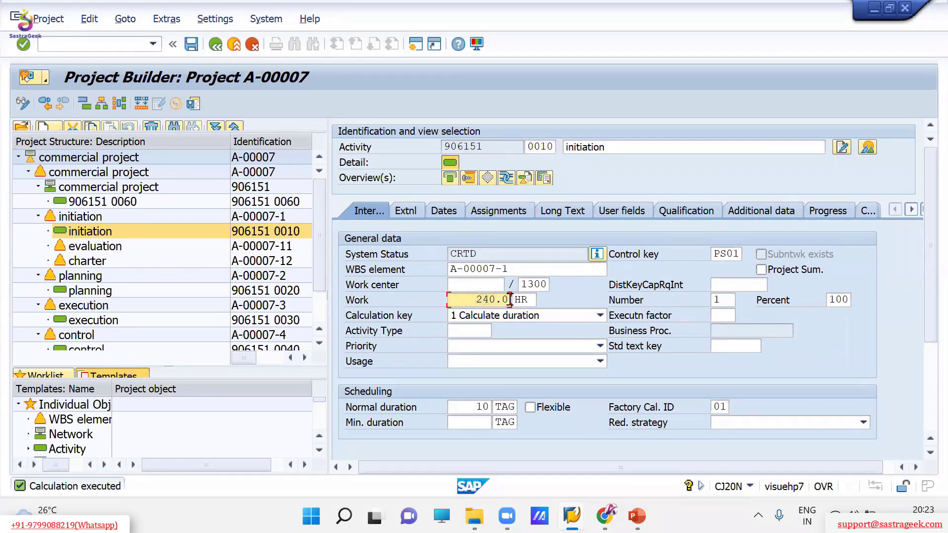
pyautogui.click(472, 406)
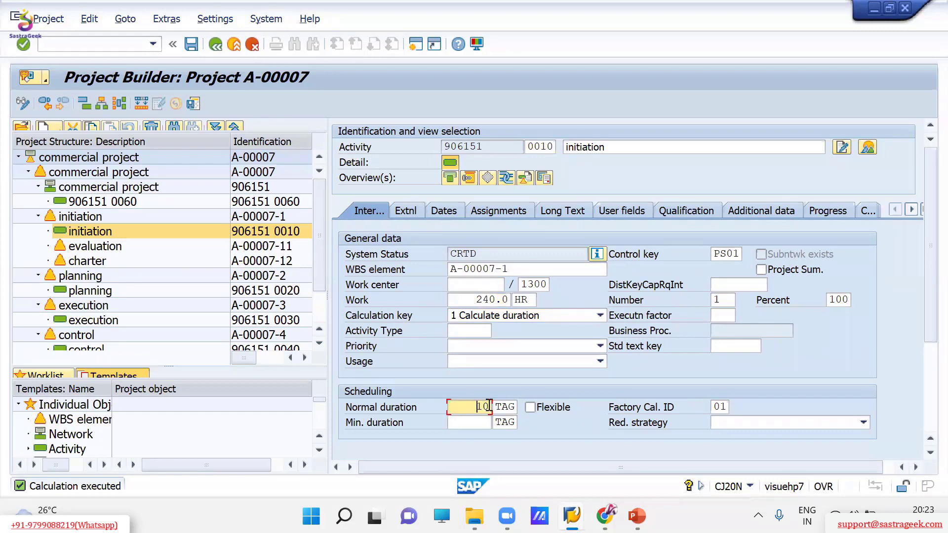
pyautogui.click(505, 406)
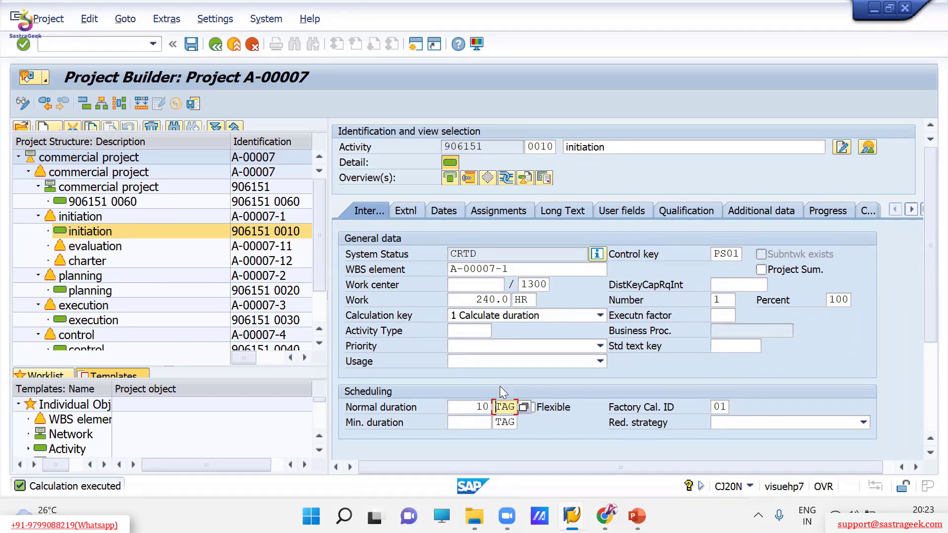
# Look up the work centers of plant 1300, assign 2000 Electrical specs. to the initiation activity, and recalculate its duration
pyautogui.click(490, 285)
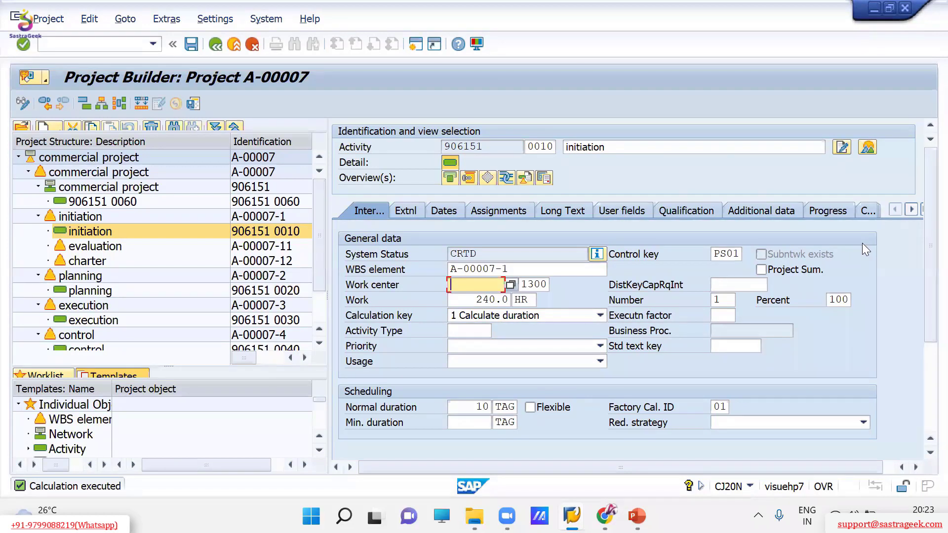
pyautogui.write('1300')
pyautogui.press('BackSpace')
pyautogui.press('BackSpace')
pyautogui.press('BackSpace')
pyautogui.click(510, 285)
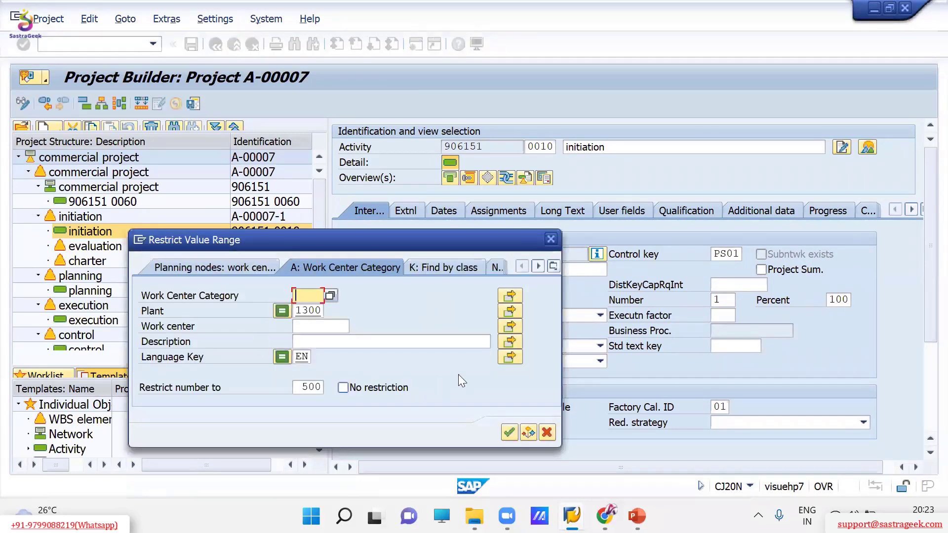
pyautogui.click(509, 432)
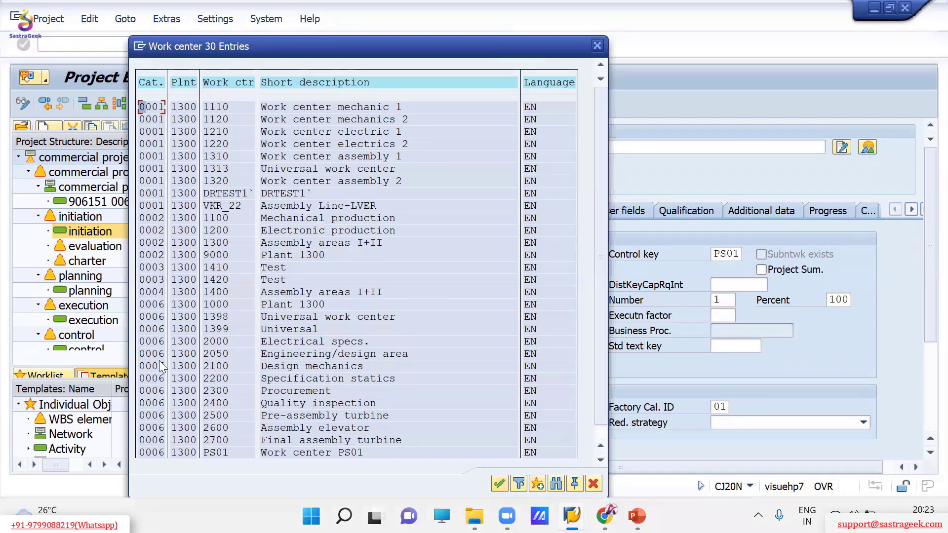
pyautogui.doubleClick(208, 341)
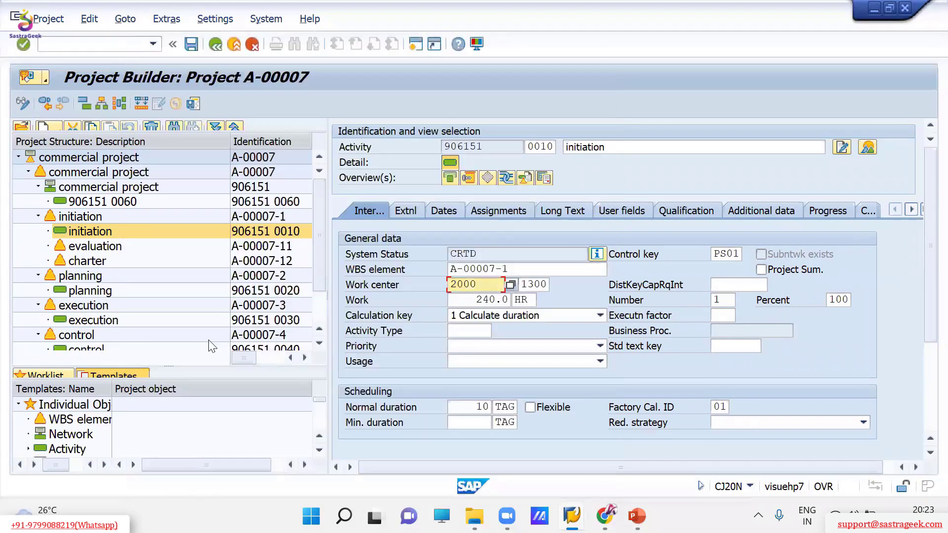
pyautogui.press('Return')
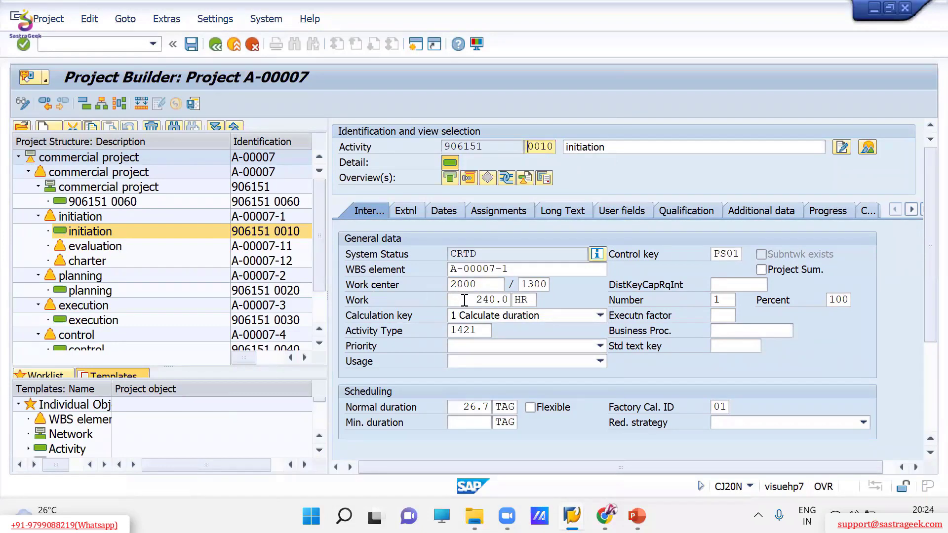
# Compare the initiation activity's work and normal duration with its assigned work center
pyautogui.click(492, 300)
pyautogui.moveTo(459, 412); pyautogui.dragTo(488, 412)
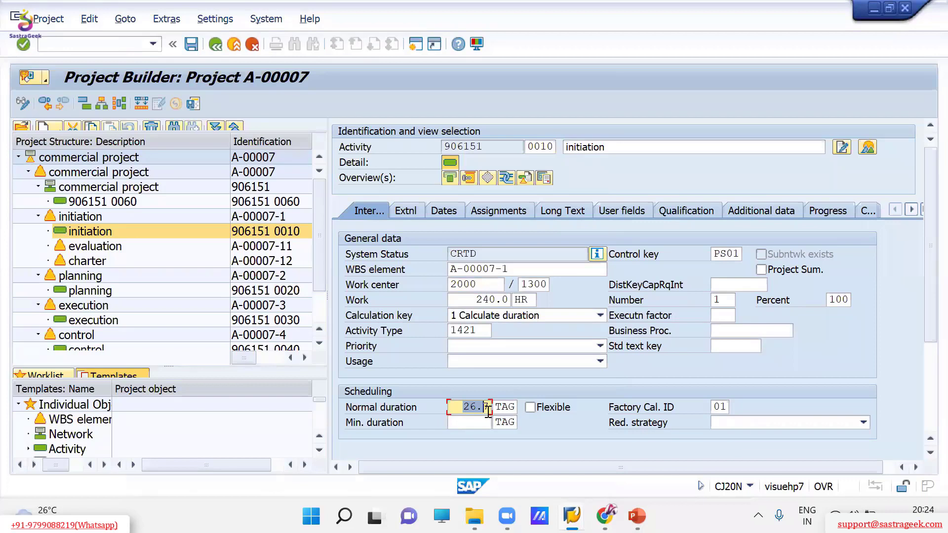
pyautogui.click(487, 286)
pyautogui.moveTo(487, 287); pyautogui.dragTo(452, 285)
pyautogui.click(452, 285)
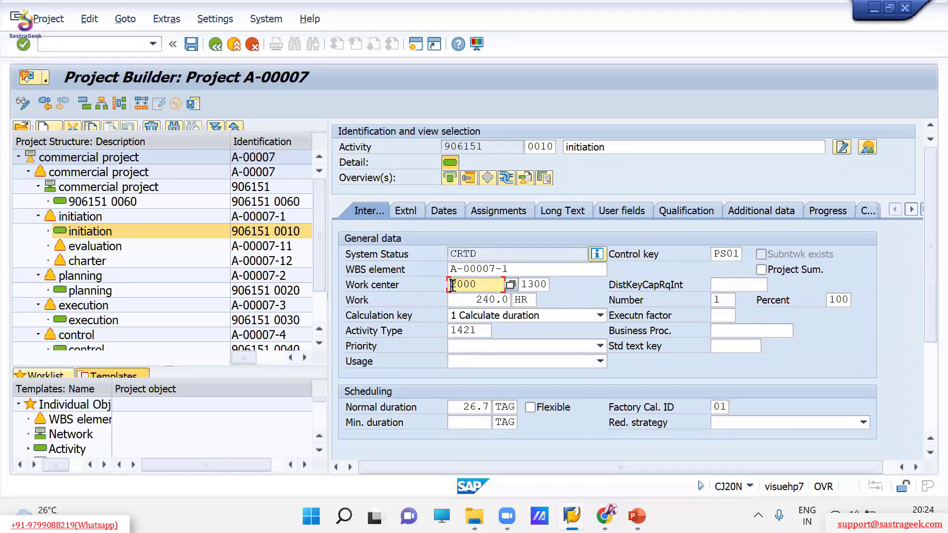
# Copy the initiation activity's work center 2000 and display its master data for plant 1300 with transaction CNR3 in a new session
pyautogui.moveTo(476, 285); pyautogui.dragTo(449, 285)
pyautogui.hotkey('ctrl', 'c')
pyautogui.click(448, 285)
pyautogui.click(89, 43)
pyautogui.write('/ocnr')
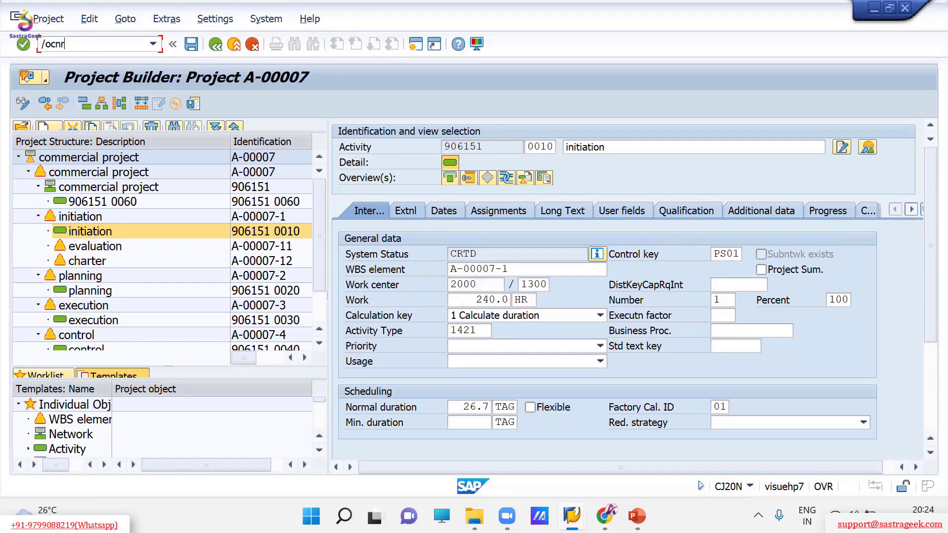
pyautogui.write('3')
pyautogui.press('Return')
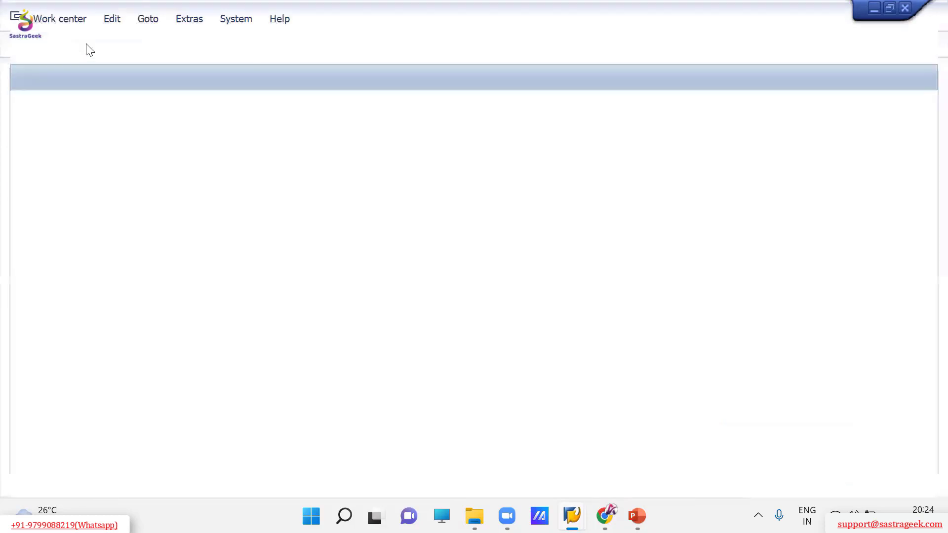
pyautogui.hotkey('ctrl', 'v')
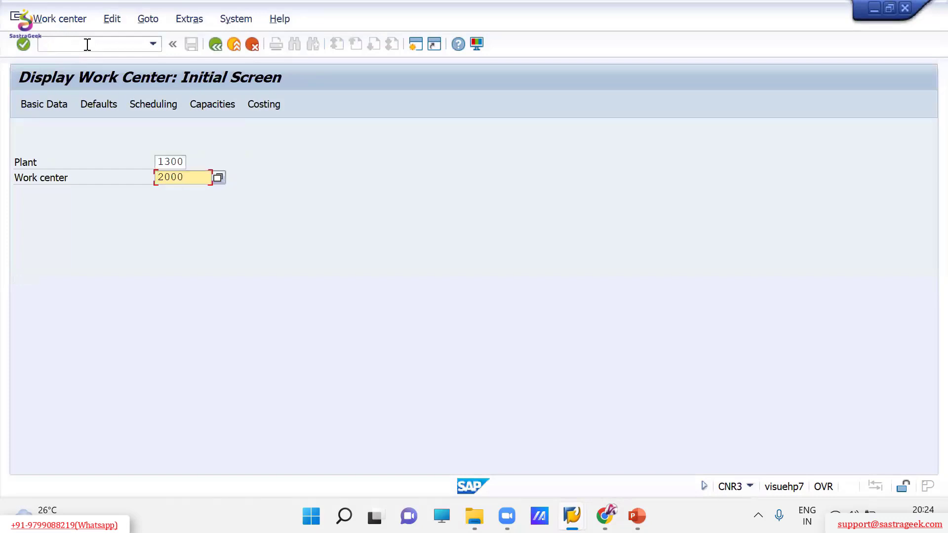
pyautogui.press('Return')
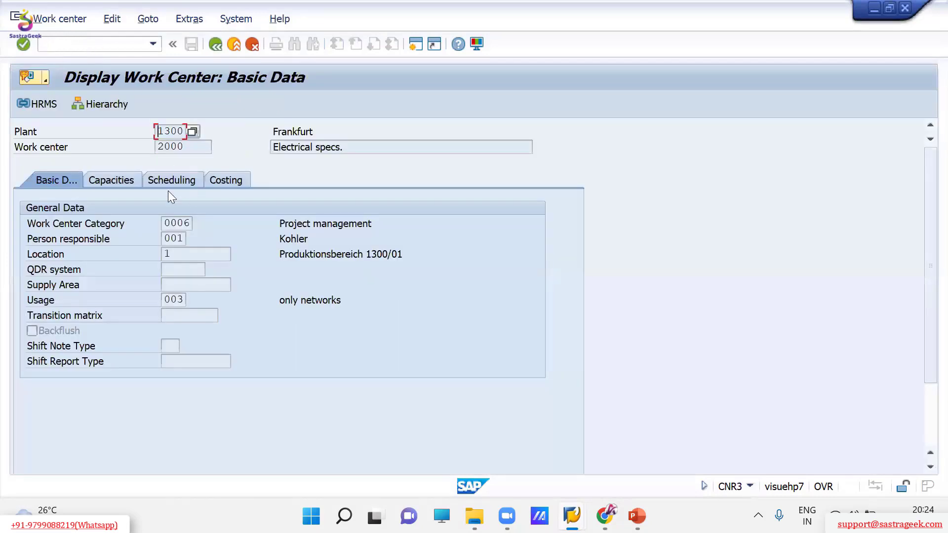
# Examine the capacity header of work center 2000 for its start, finish, length of breaks and operating time
pyautogui.click(120, 178)
pyautogui.scroll(-1, 203, 287)
pyautogui.scroll(-3, 202, 286)
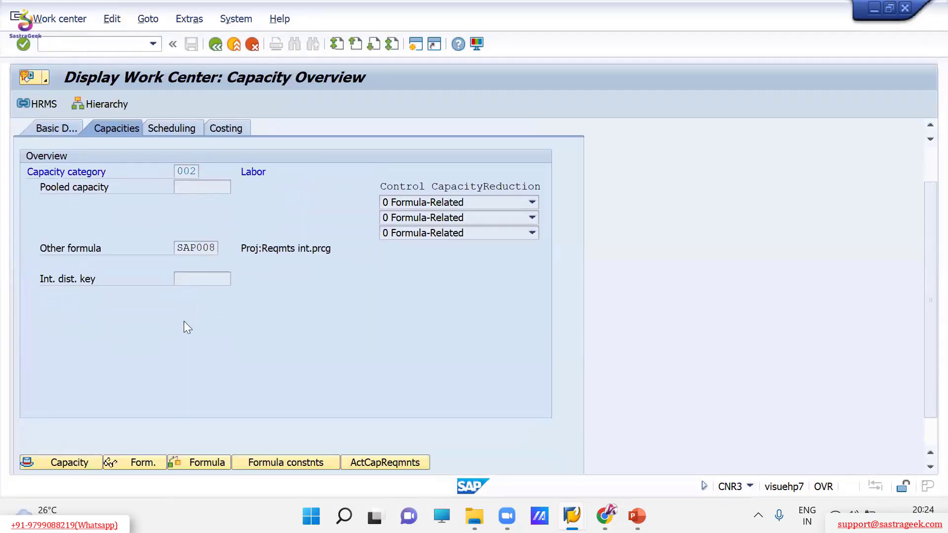
pyautogui.click(82, 424)
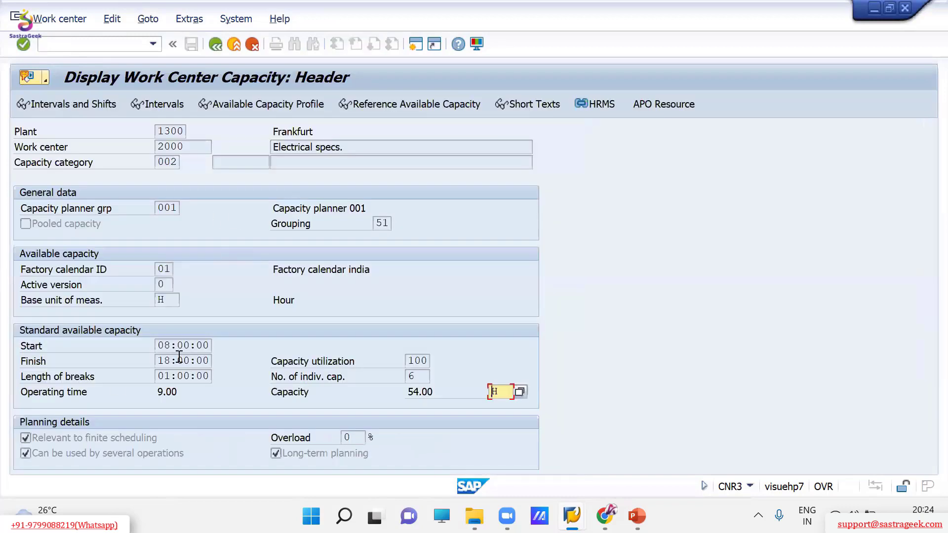
pyautogui.moveTo(157, 345); pyautogui.dragTo(204, 345)
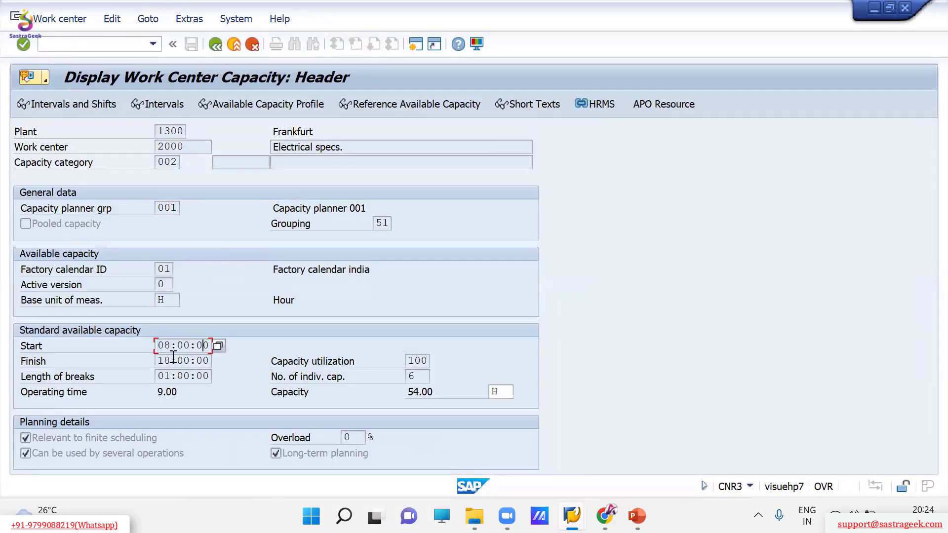
pyautogui.click(208, 361)
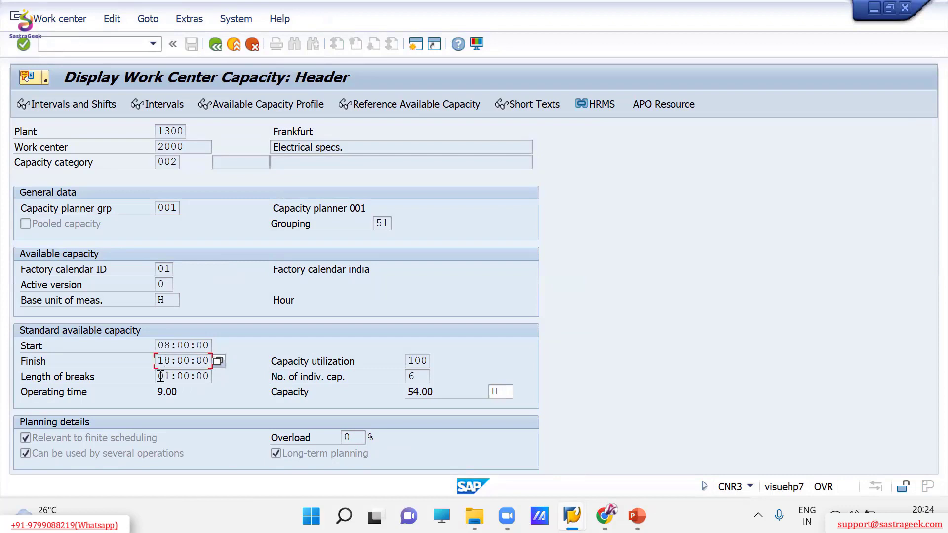
pyautogui.moveTo(161, 376); pyautogui.dragTo(208, 376)
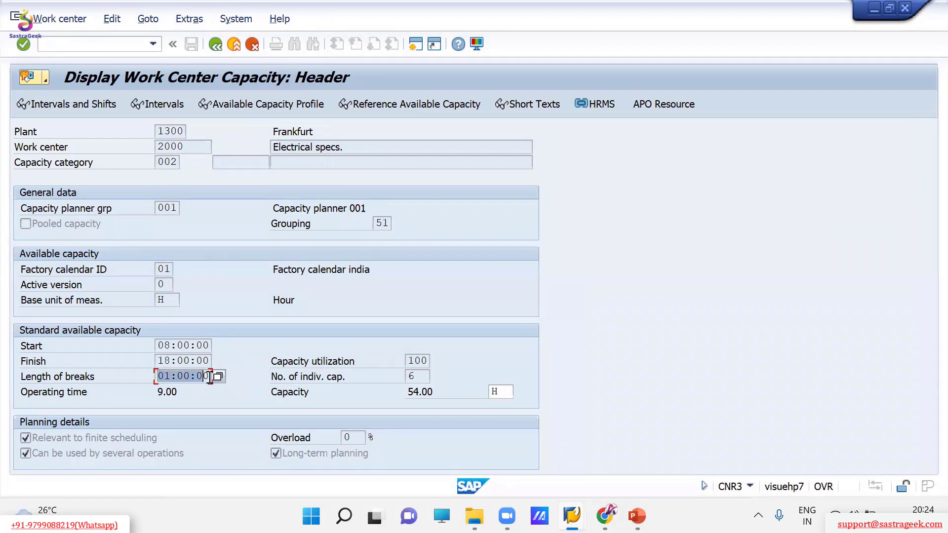
pyautogui.click(209, 378)
pyautogui.moveTo(154, 392); pyautogui.dragTo(185, 391)
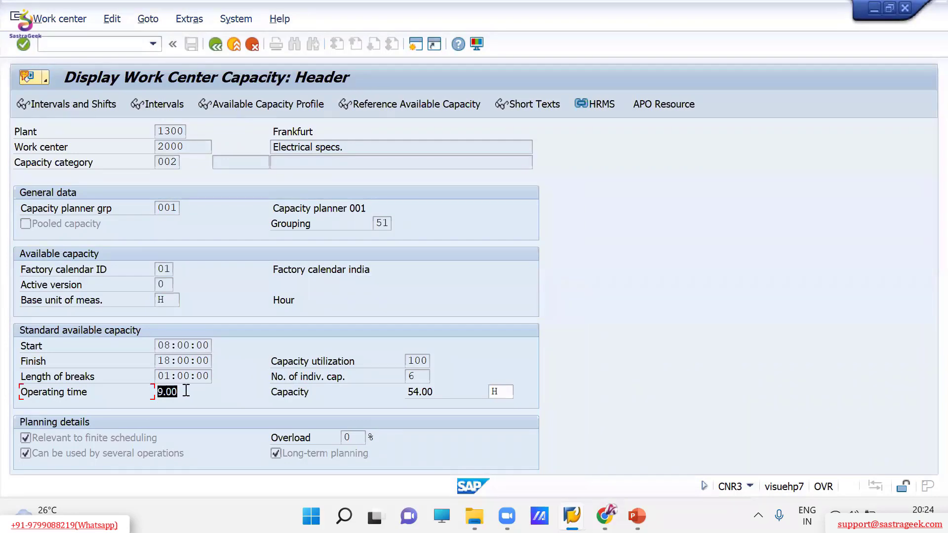
pyautogui.click(186, 391)
# Return to Project Builder and compare the initiation activity's work with its normal duration
pyautogui.hotkey('alt', 'Tab')
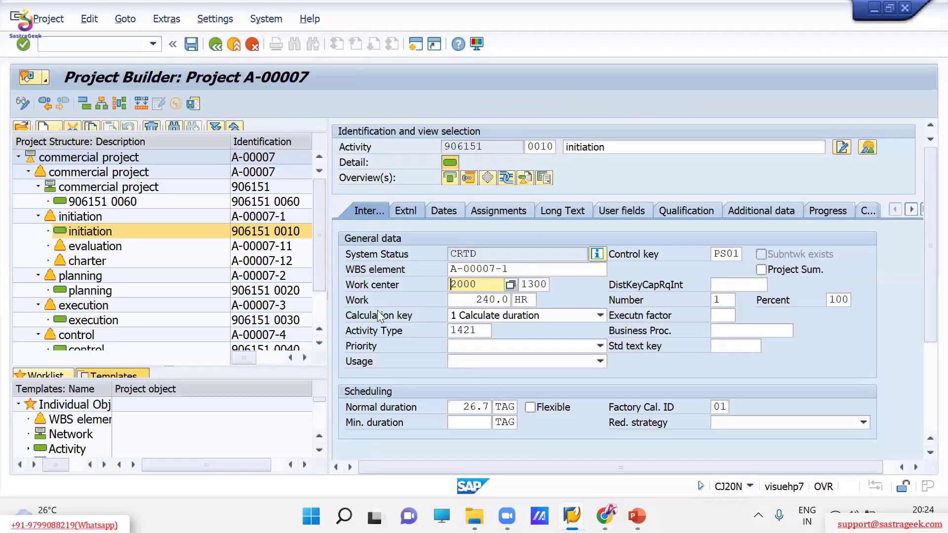
pyautogui.click(477, 300)
pyautogui.moveTo(465, 407); pyautogui.dragTo(491, 406)
pyautogui.click(491, 405)
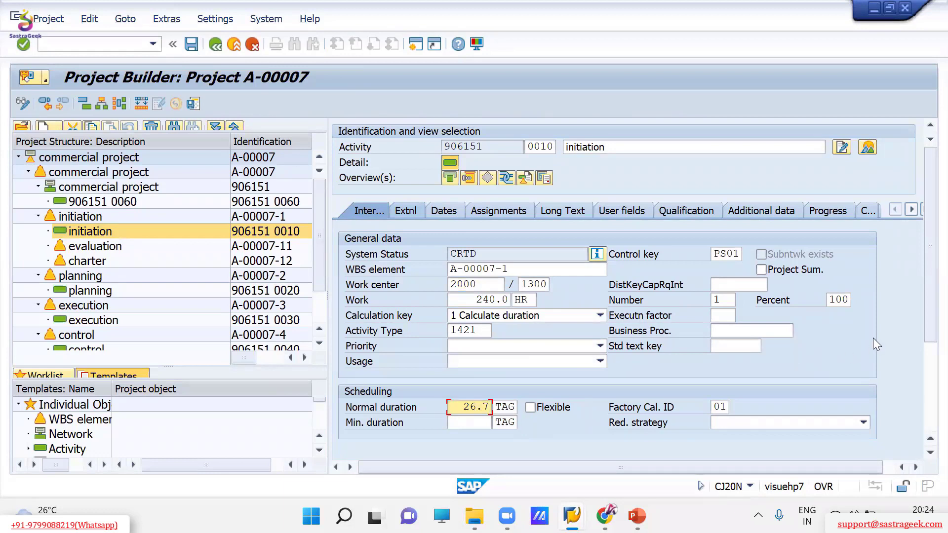
pyautogui.scroll(-2, 871, 341)
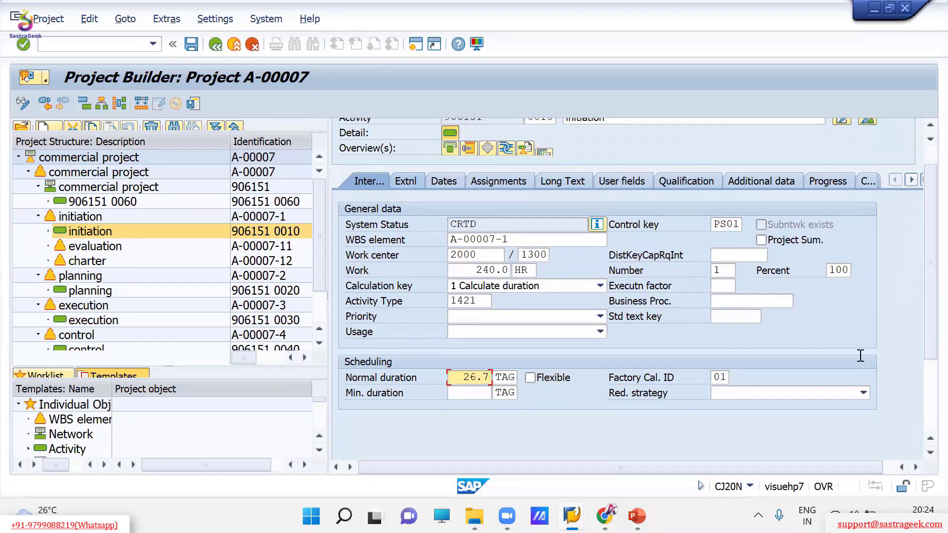
pyautogui.scroll(2, 862, 362)
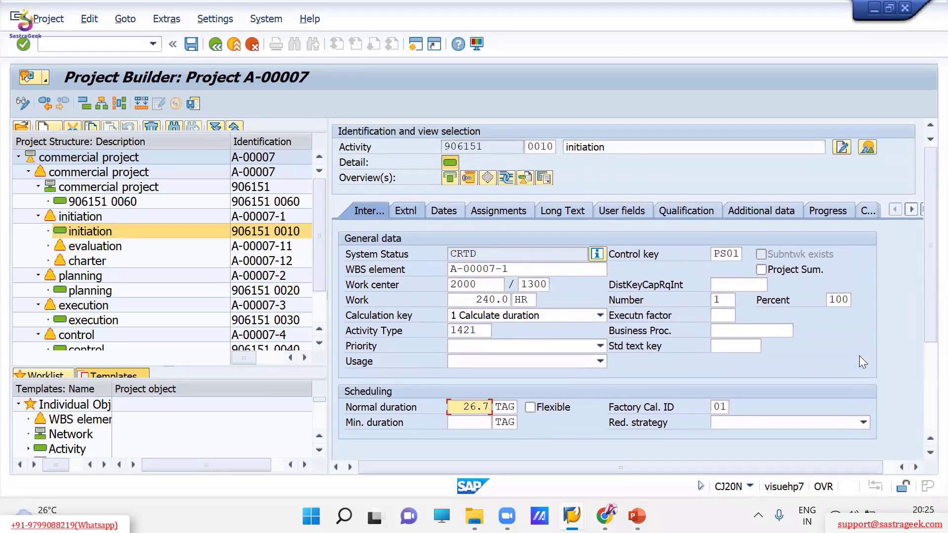
# Clear the work center 2000 from the initiation activity and apply the change
pyautogui.click(493, 285)
pyautogui.doubleClick(494, 285)
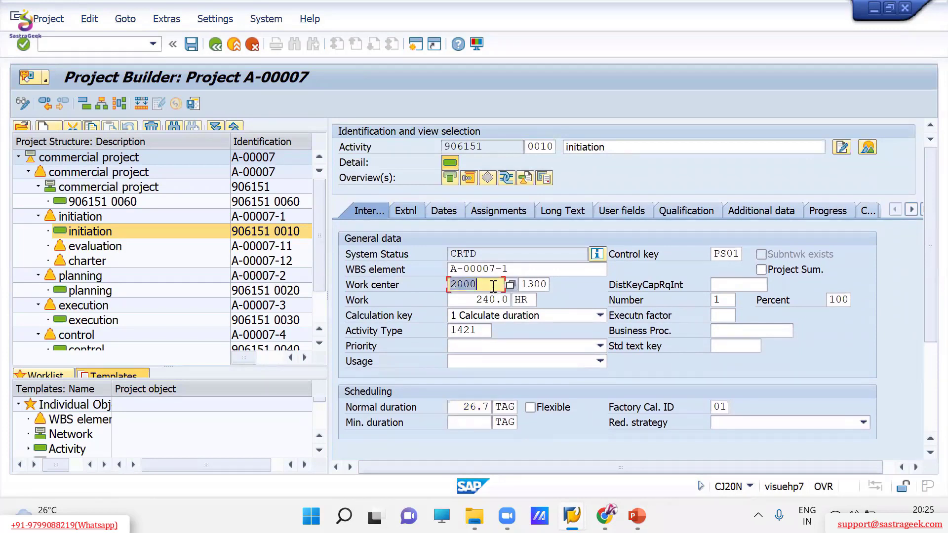
pyautogui.press('BackSpace')
pyautogui.press('Return')
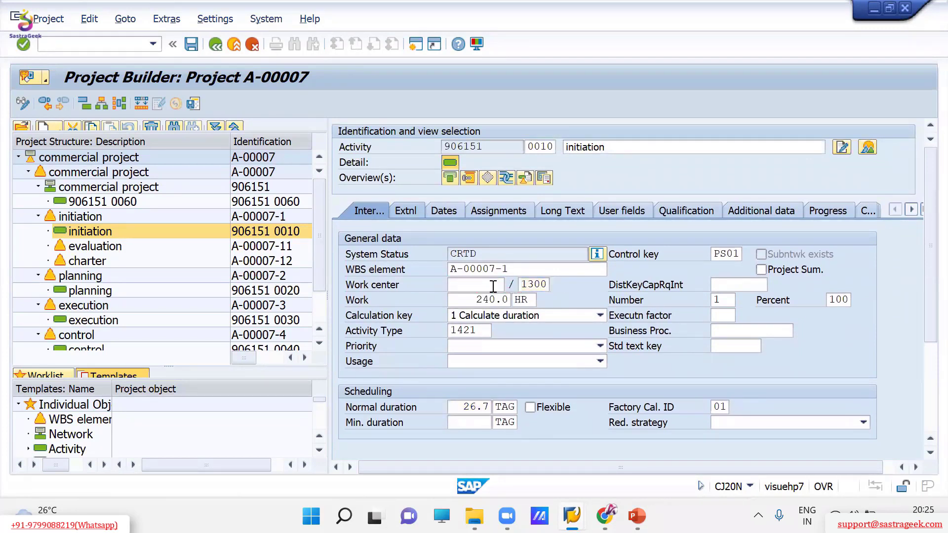
pyautogui.press('Return')
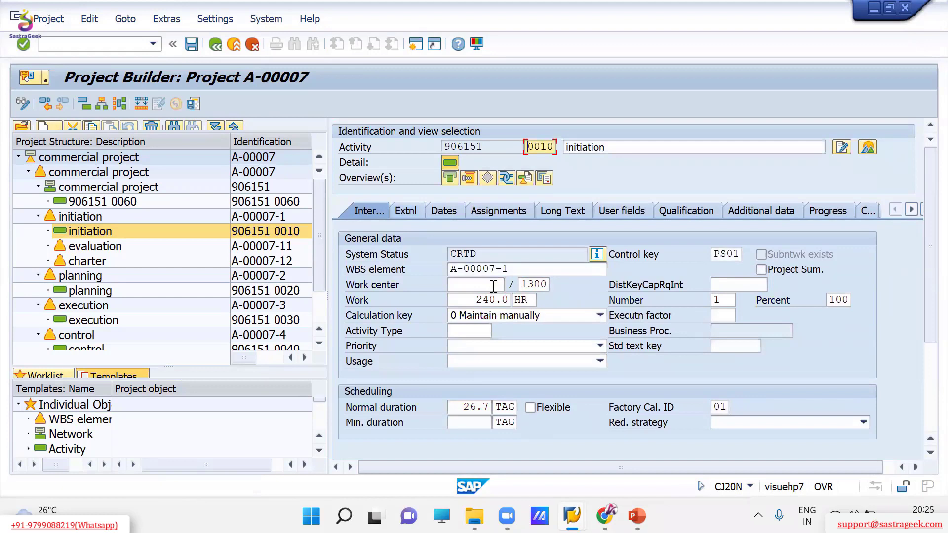
# Set the initiation activity's calculation key to 1 Calculate duration without a work center, recalculate, and check the normal duration
pyautogui.click(486, 316)
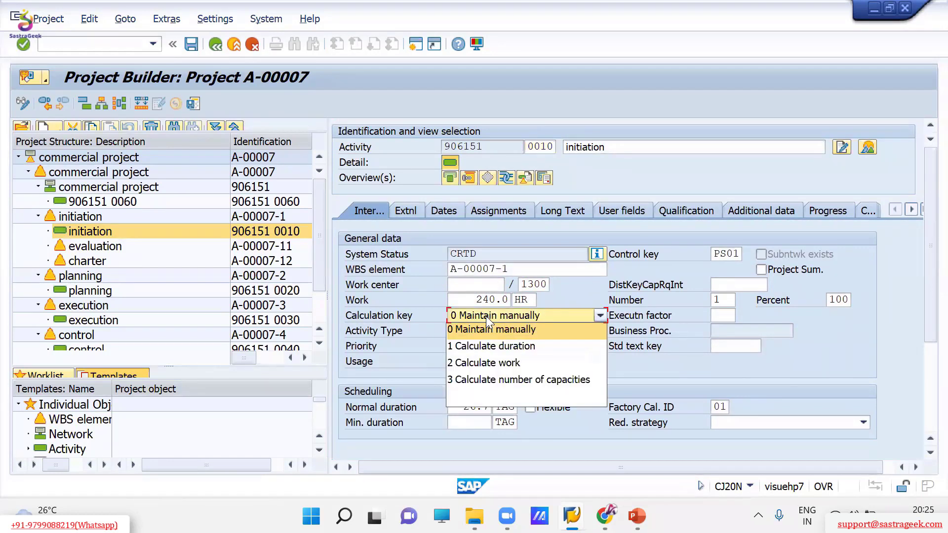
pyautogui.click(478, 346)
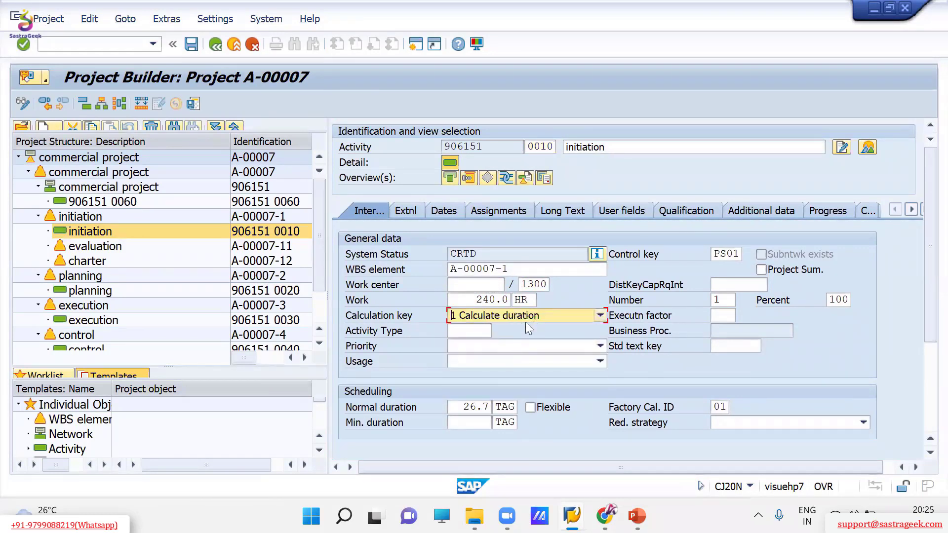
pyautogui.moveTo(476, 299); pyautogui.dragTo(515, 300)
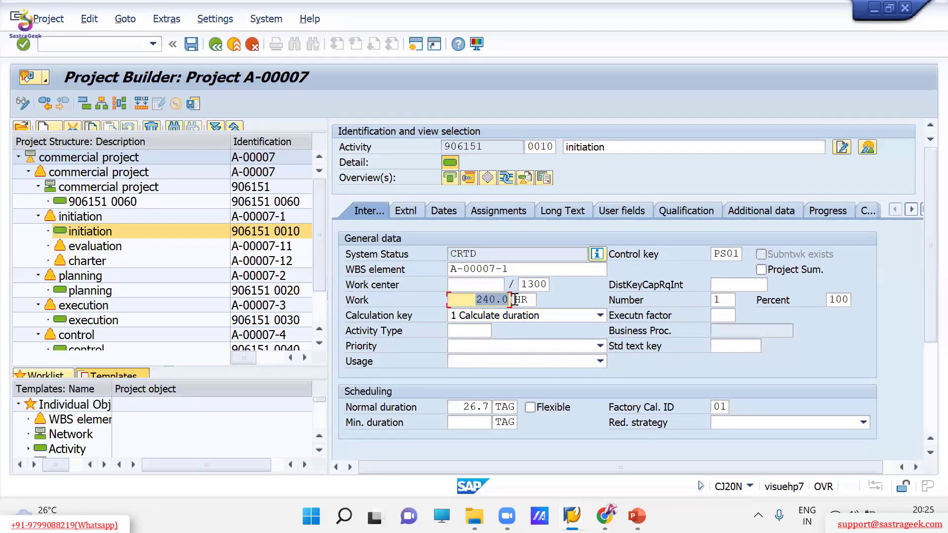
pyautogui.click(510, 300)
pyautogui.click(460, 407)
pyautogui.moveTo(464, 406); pyautogui.dragTo(501, 407)
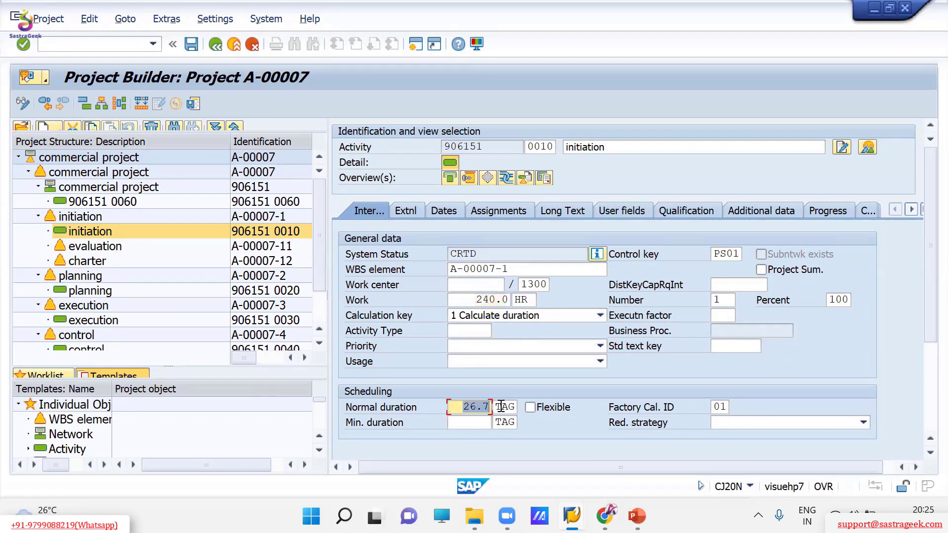
pyautogui.click(479, 285)
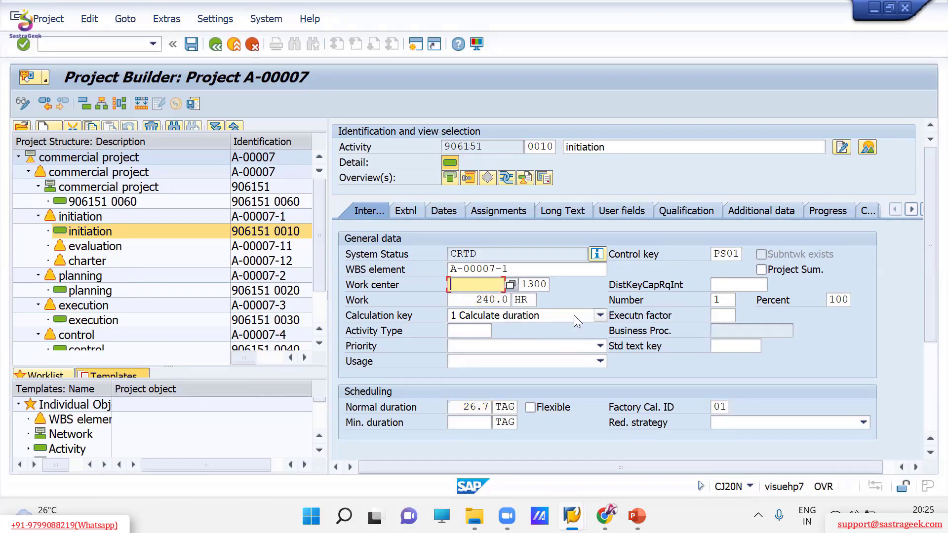
pyautogui.press('Return')
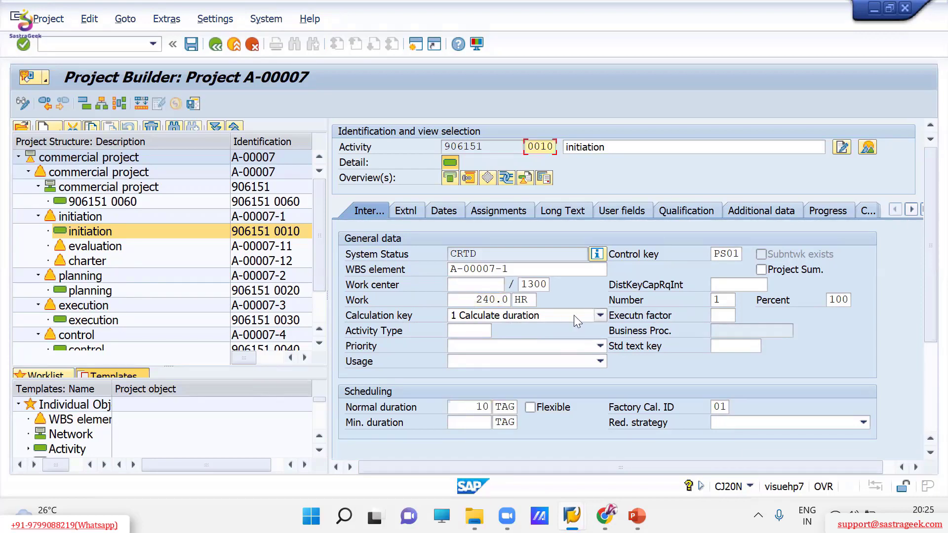
pyautogui.click(477, 407)
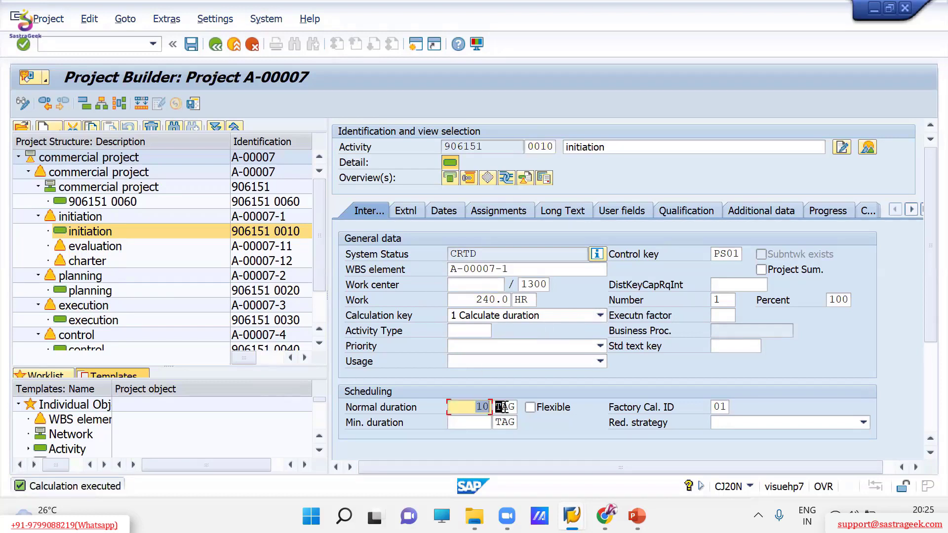
# Assign work center 2000 to the initiation activity and recalculate its normal duration
pyautogui.click(496, 285)
pyautogui.write('2000')
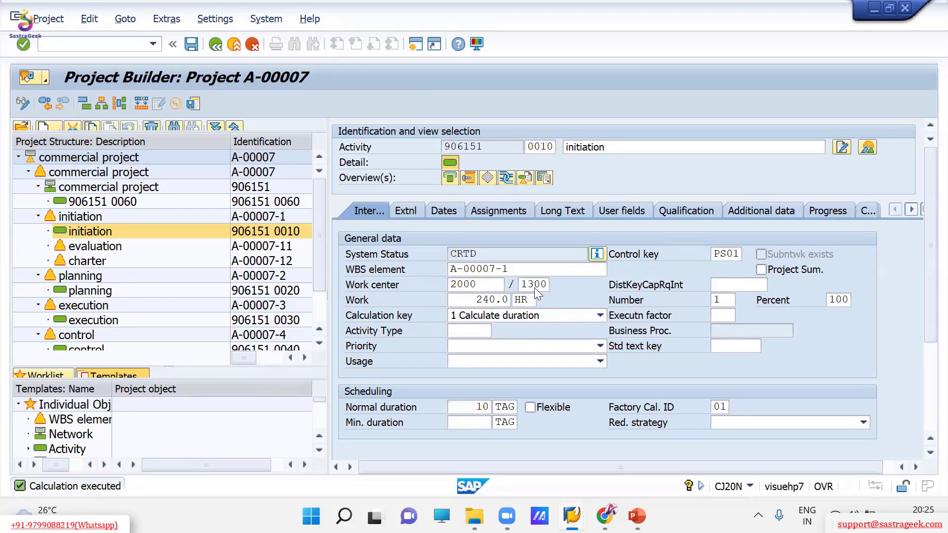
pyautogui.press('Return')
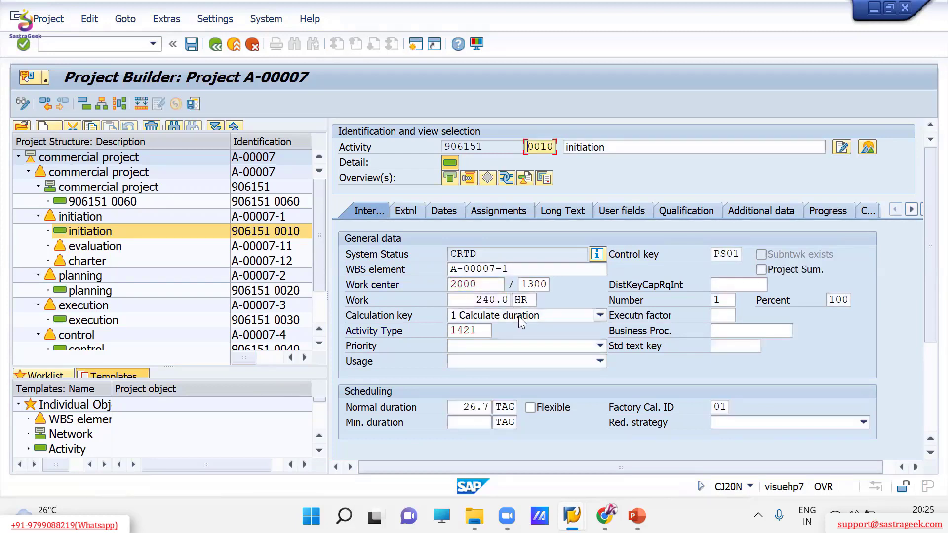
# Set the initiation activity's work to 90 hours, recalculate, and check the resulting normal duration
pyautogui.click(487, 299)
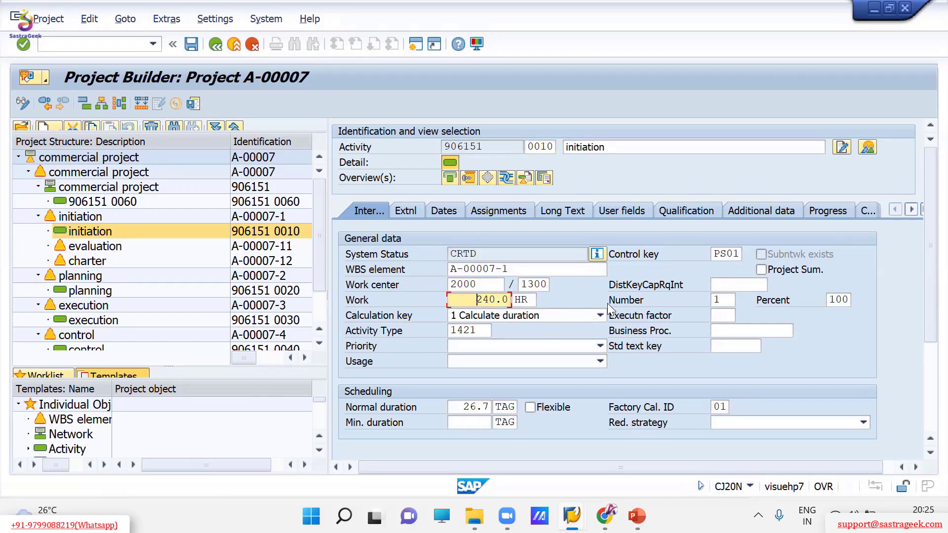
pyautogui.press('Delete')
pyautogui.press('Delete')
pyautogui.press('Delete')
pyautogui.press('Delete')
pyautogui.press('Delete')
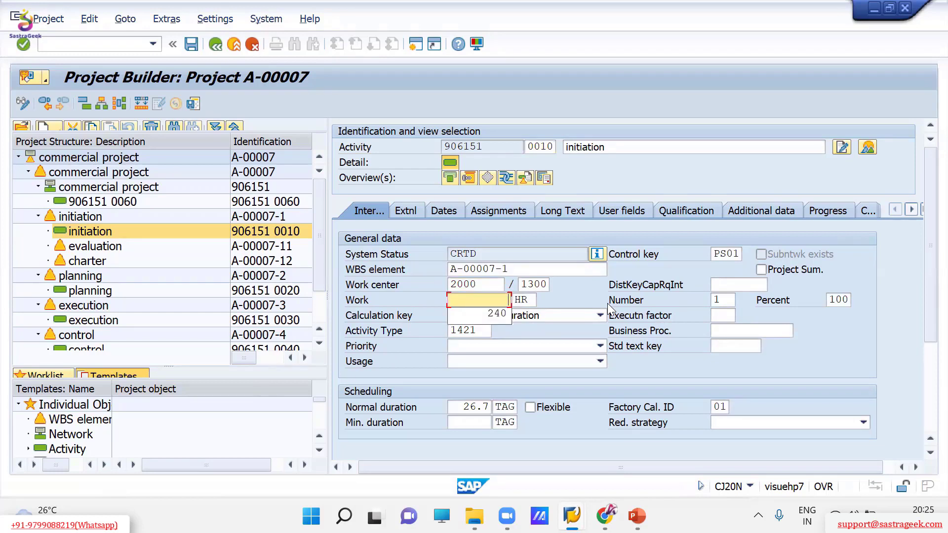
pyautogui.write('90')
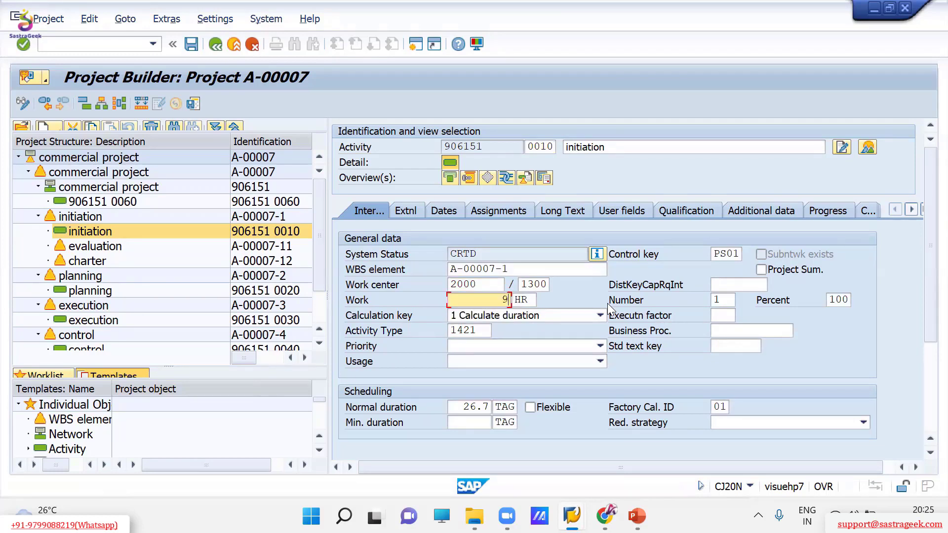
pyautogui.press('Return')
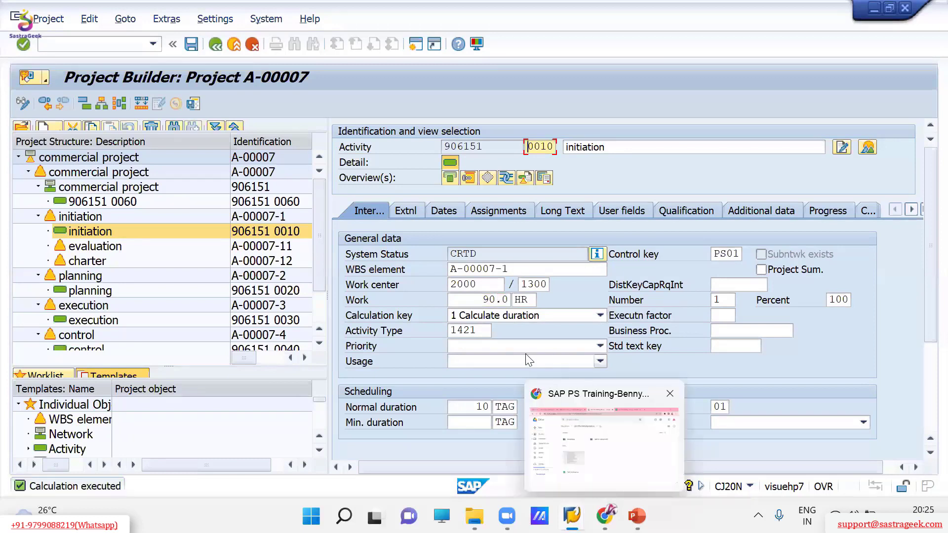
pyautogui.click(491, 406)
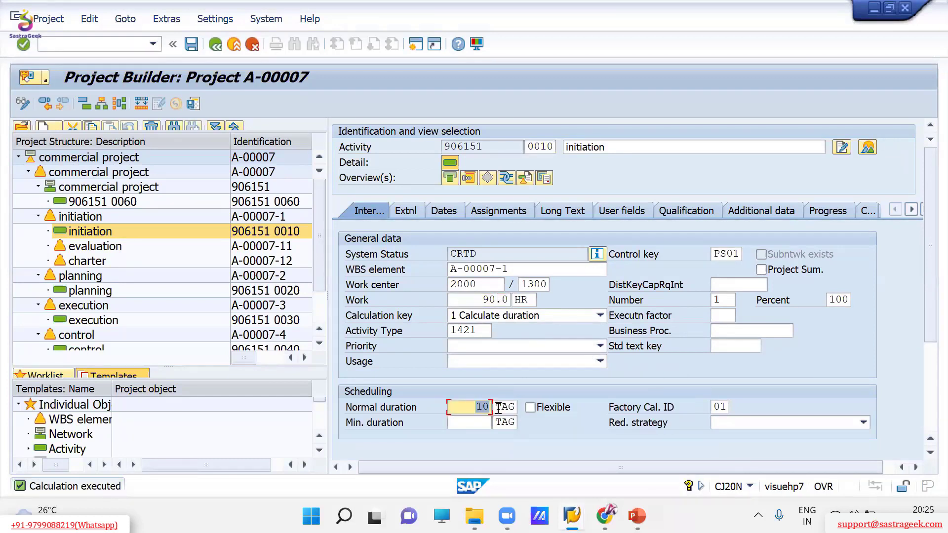
pyautogui.click(97, 292)
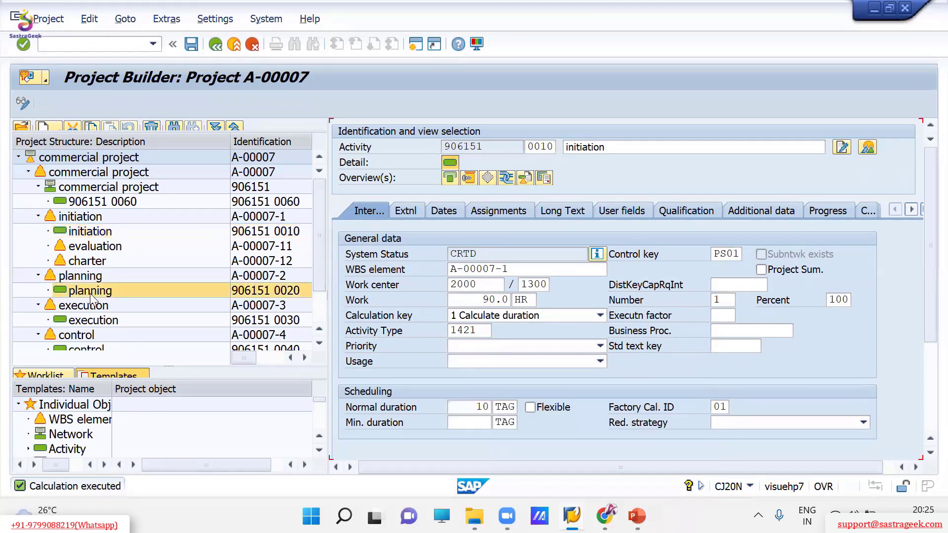
pyautogui.click(480, 300)
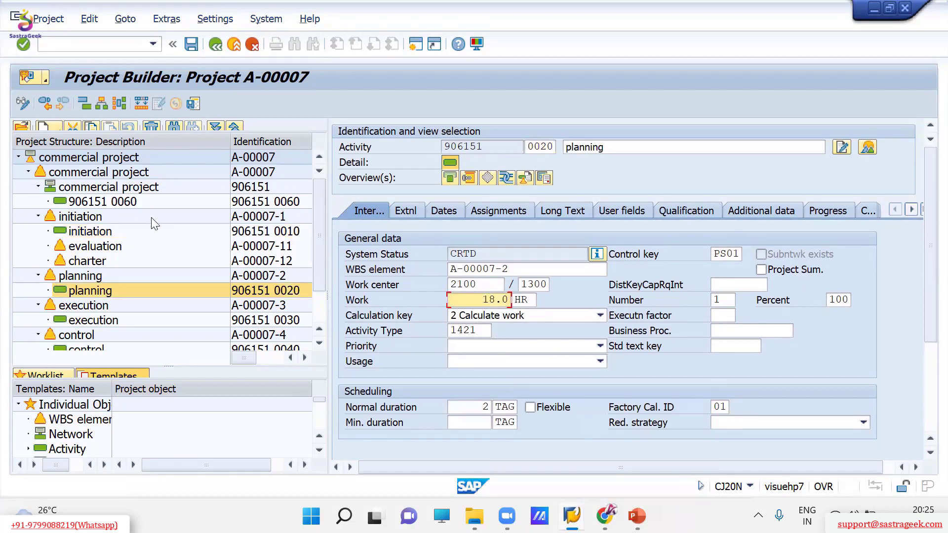
# Display the network graphic for 906151 and examine the durations, dates and floats of its linked activities
pyautogui.click(118, 103)
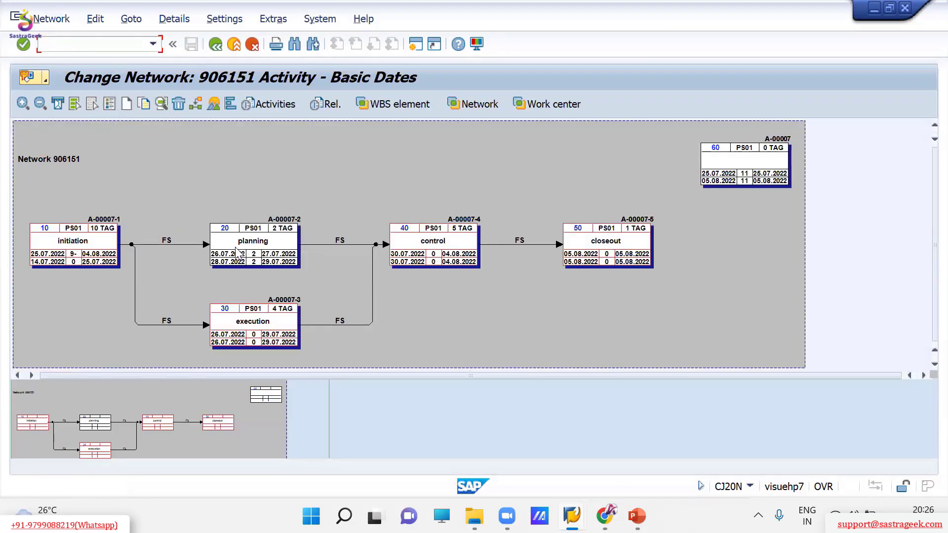
pyautogui.click(56, 241)
pyautogui.click(262, 244)
pyautogui.click(273, 322)
pyautogui.click(426, 236)
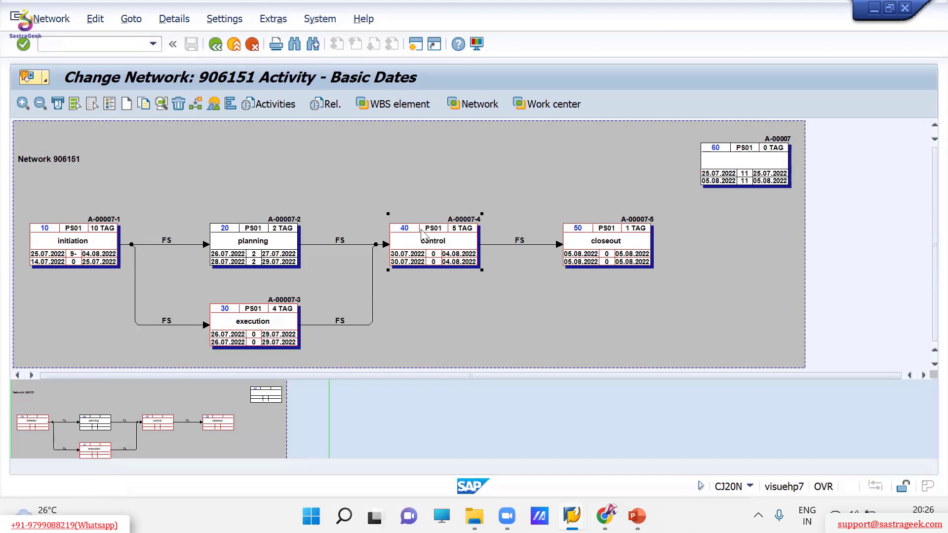
pyautogui.click(245, 258)
pyautogui.click(429, 238)
pyautogui.click(593, 252)
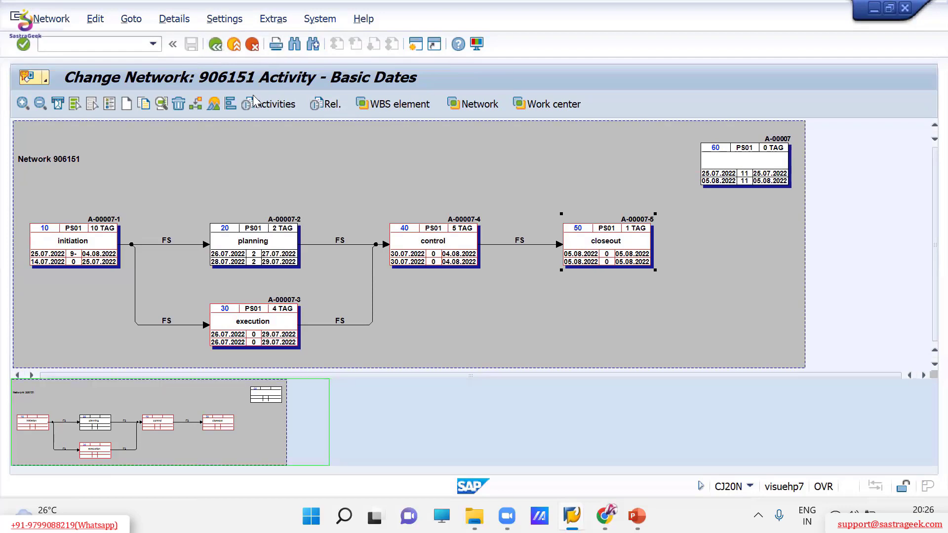
pyautogui.doubleClick(245, 242)
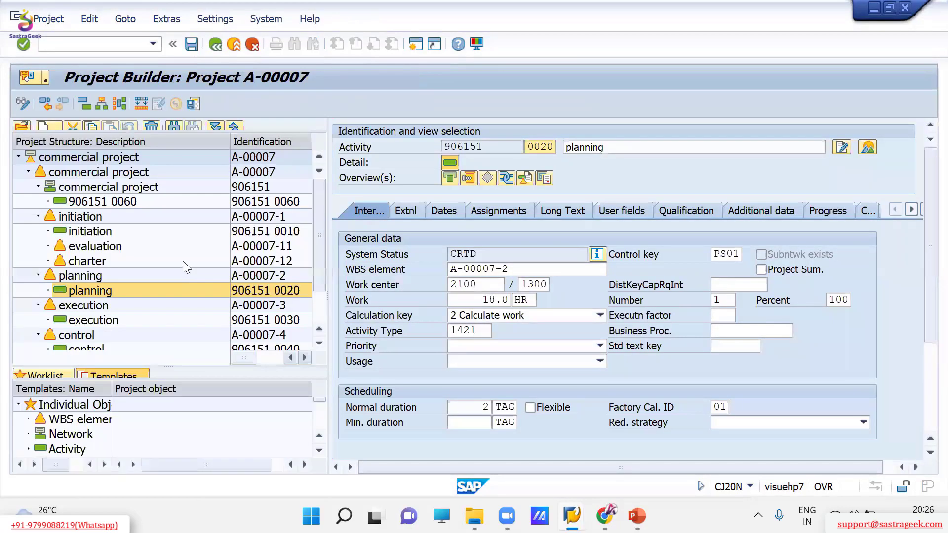
pyautogui.scroll(-2, 84, 302)
pyautogui.click(84, 261)
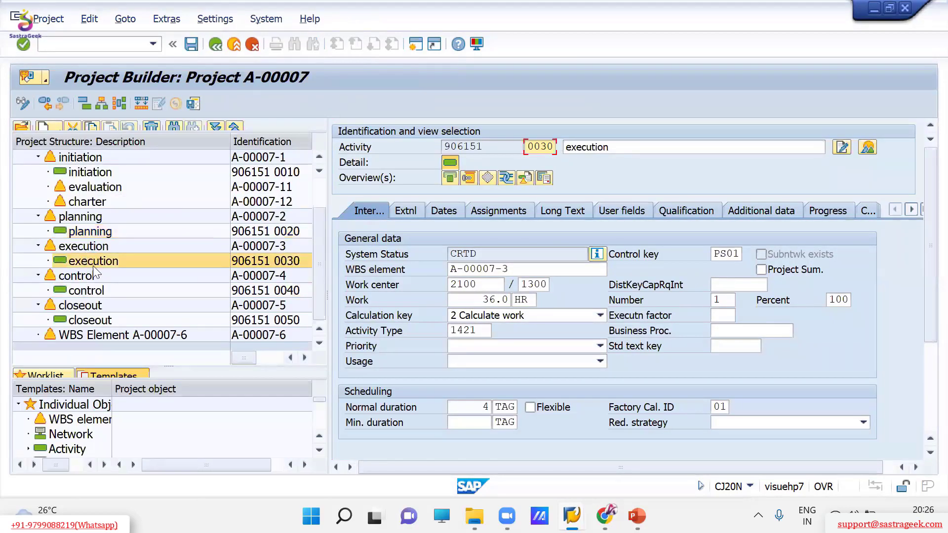
pyautogui.click(477, 300)
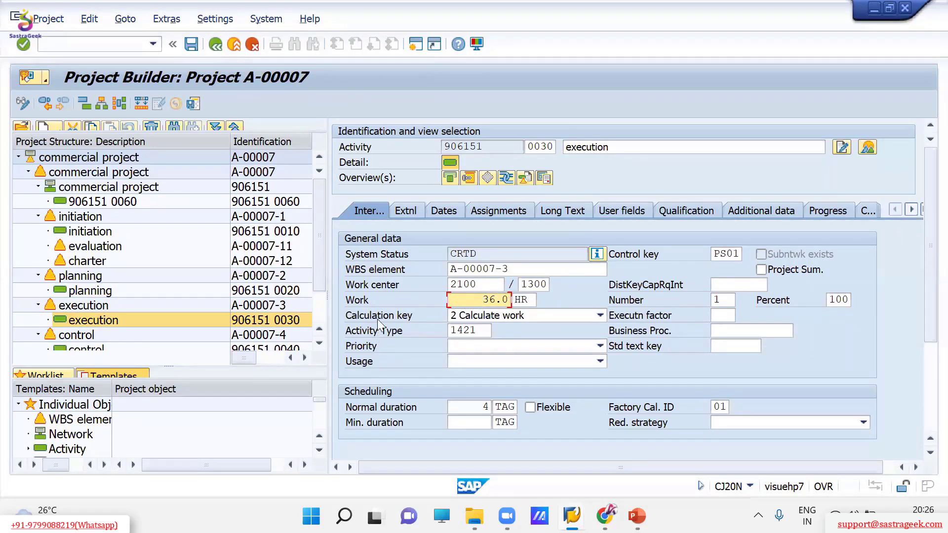
# Open network header 906151, trace the activity path from initiation to closeout in its network graphic, and return to the structure
pyautogui.click(70, 160)
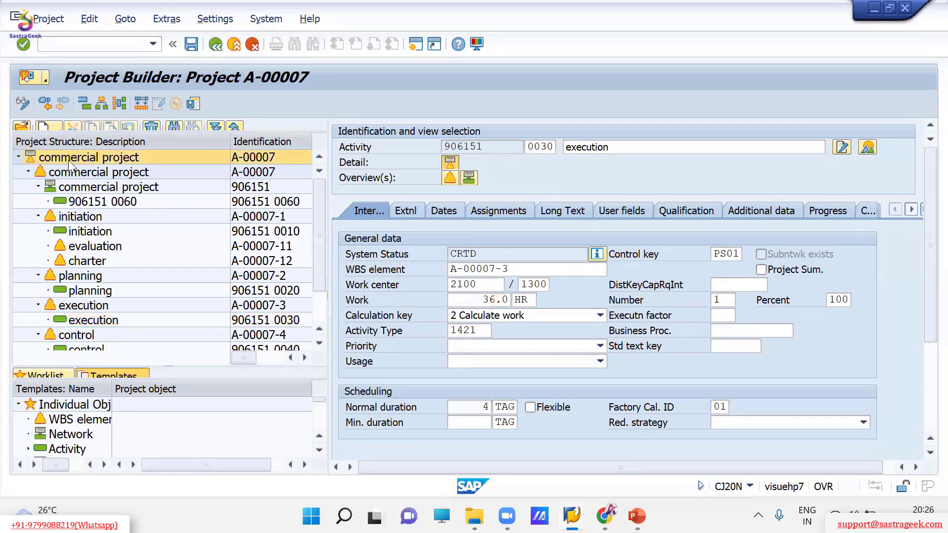
pyautogui.click(89, 189)
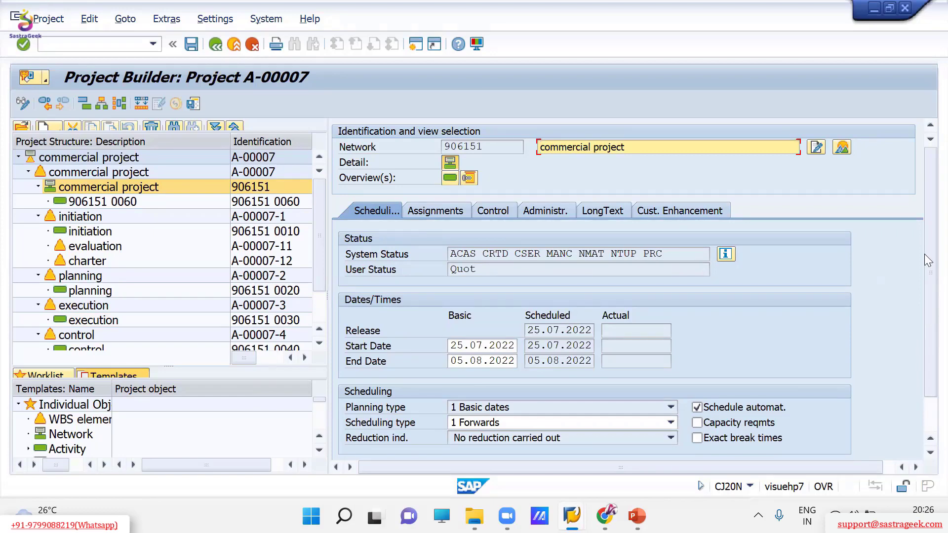
pyautogui.click(117, 102)
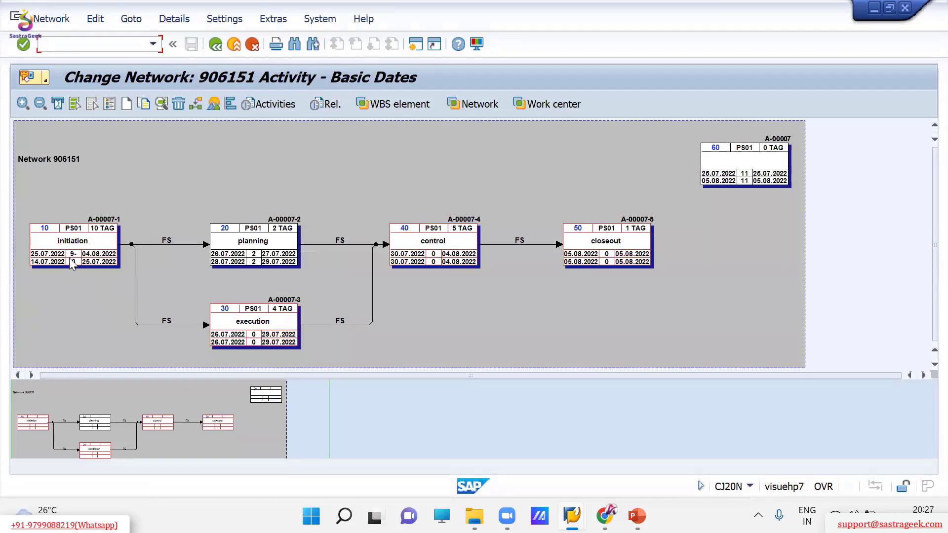
pyautogui.click(60, 246)
pyautogui.click(410, 242)
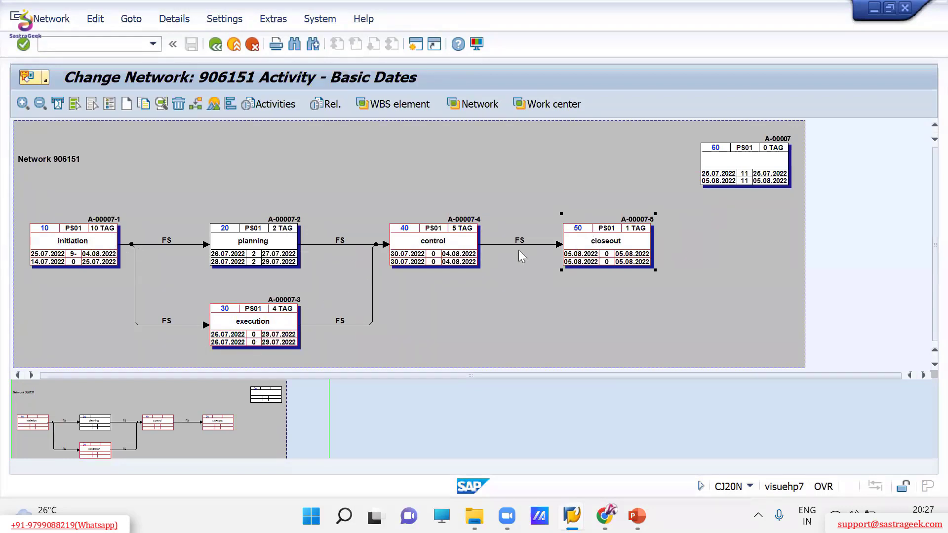
pyautogui.click(61, 242)
pyautogui.click(252, 241)
pyautogui.click(455, 240)
pyautogui.click(578, 240)
pyautogui.click(216, 43)
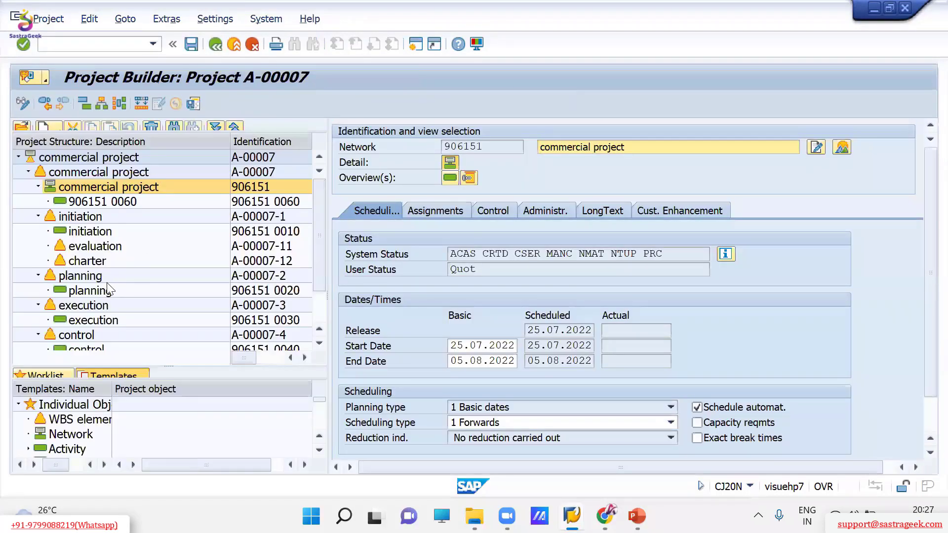
pyautogui.click(107, 291)
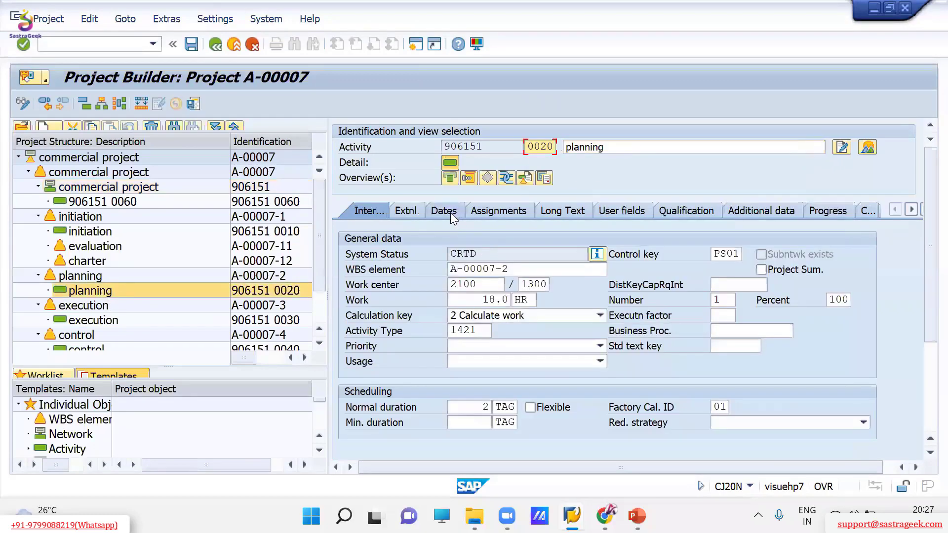
pyautogui.click(442, 210)
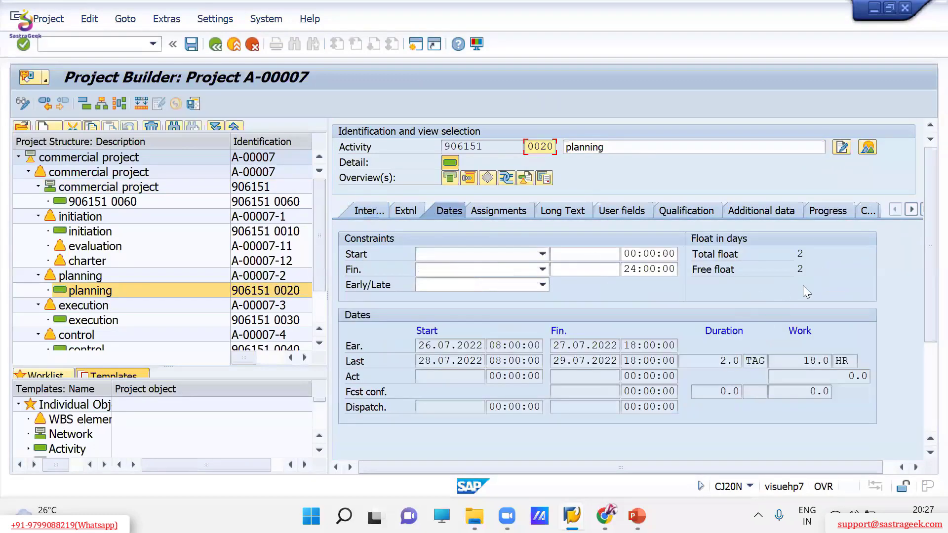
pyautogui.click(795, 254)
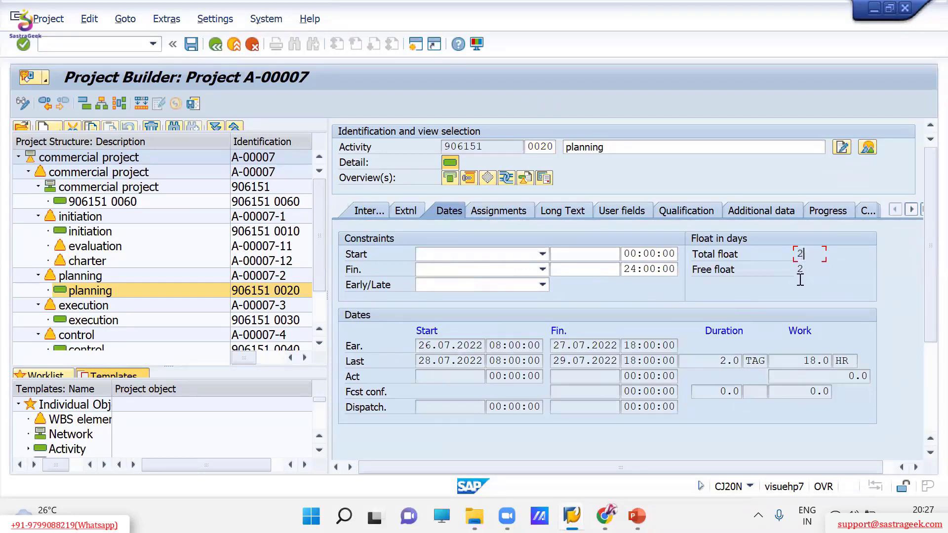
pyautogui.doubleClick(801, 256)
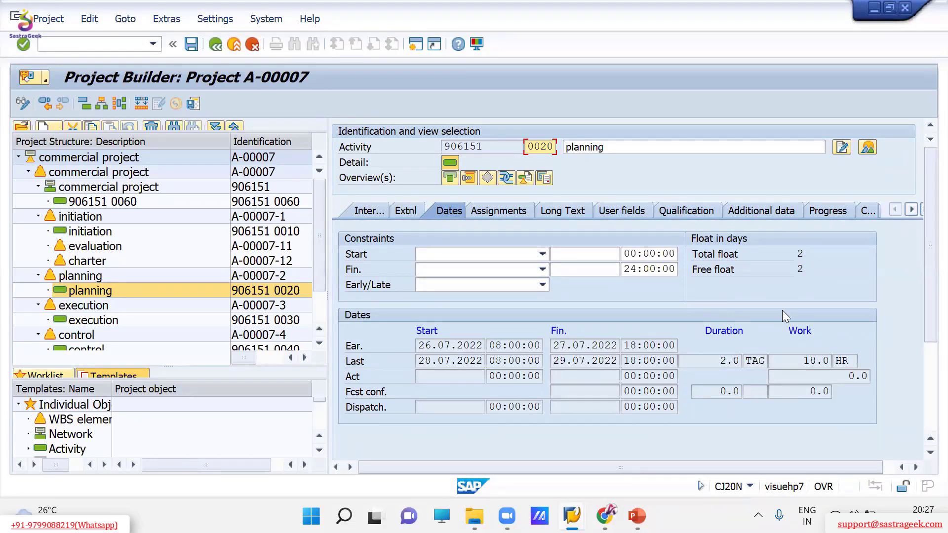
pyautogui.click(797, 254)
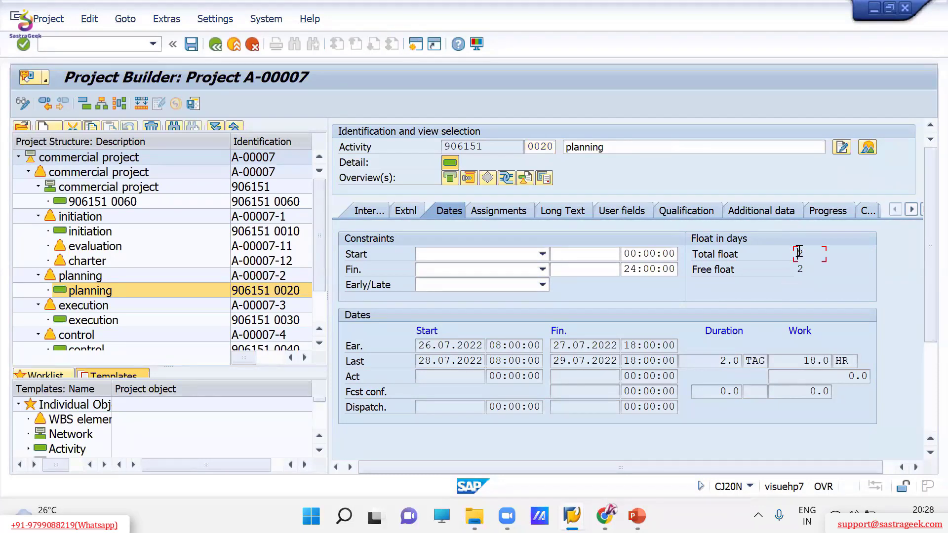
pyautogui.click(796, 270)
pyautogui.click(356, 363)
pyautogui.click(457, 345)
pyautogui.click(812, 256)
pyautogui.click(793, 271)
pyautogui.click(805, 255)
# Inspect the planning activity's float and relationships in the network graphic, and return to the project structure
pyautogui.click(114, 103)
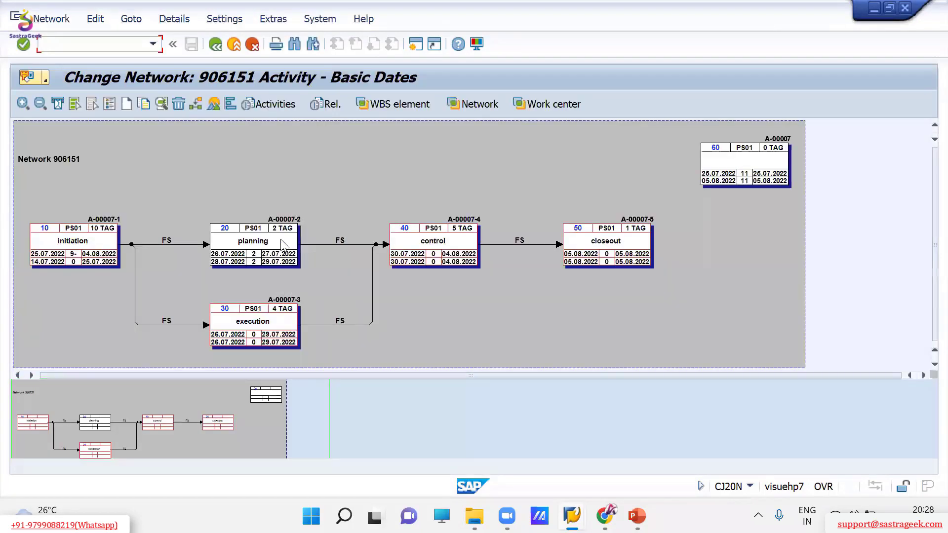
pyautogui.click(281, 242)
pyautogui.click(505, 352)
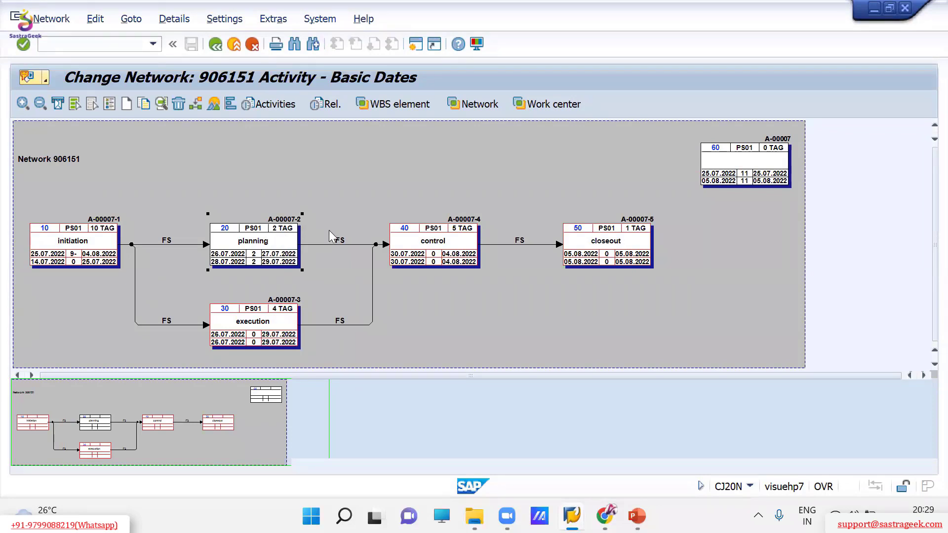
pyautogui.click(216, 47)
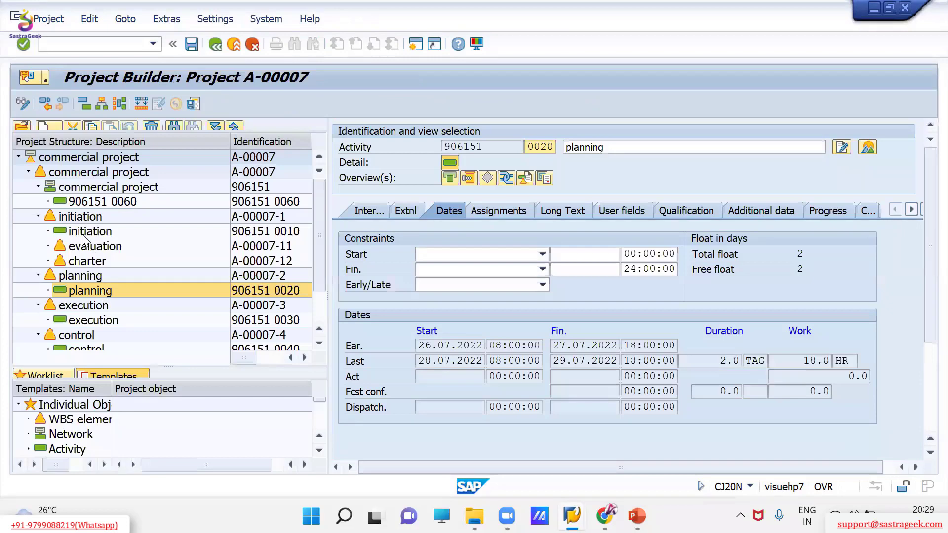
pyautogui.click(90, 232)
pyautogui.click(368, 211)
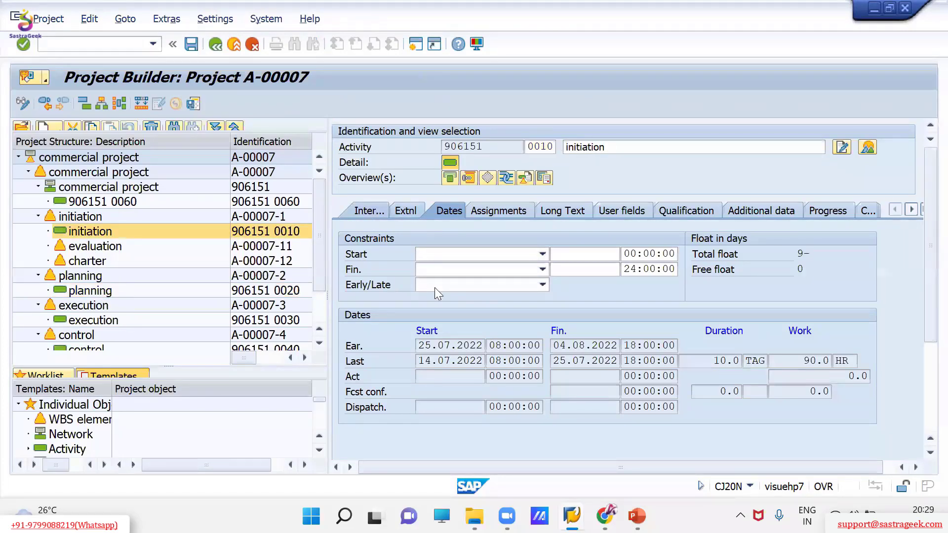
pyautogui.click(478, 299)
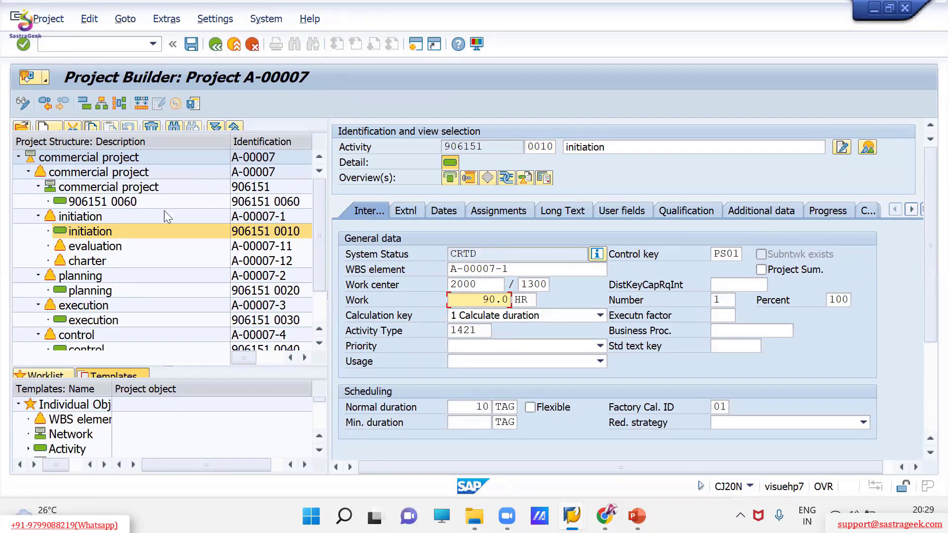
# Open network header 906151 and check its basic start and end dates
pyautogui.click(103, 188)
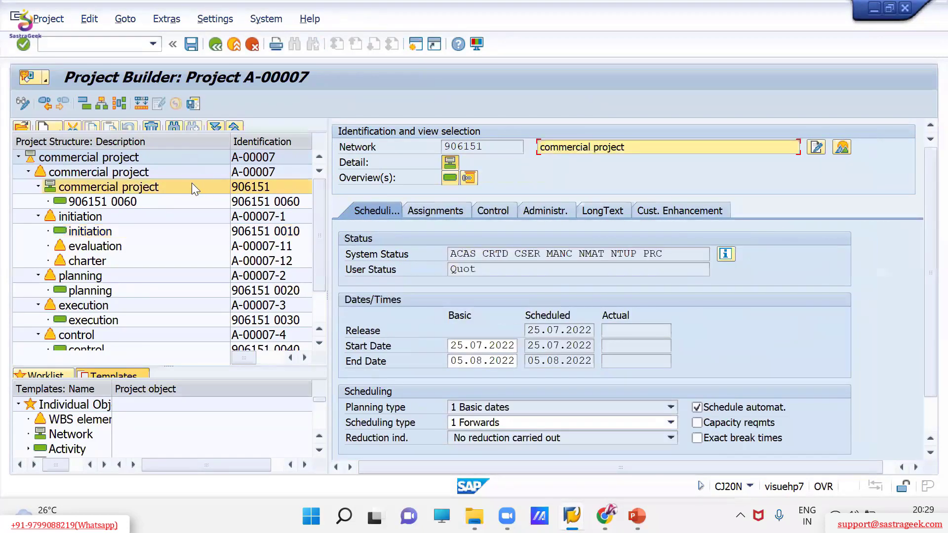
pyautogui.click(457, 347)
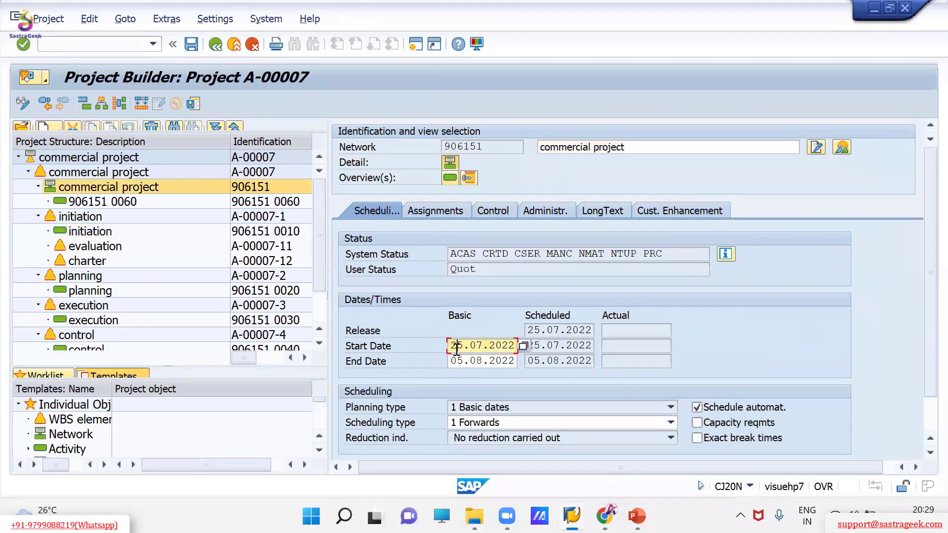
pyautogui.moveTo(450, 347); pyautogui.dragTo(516, 346)
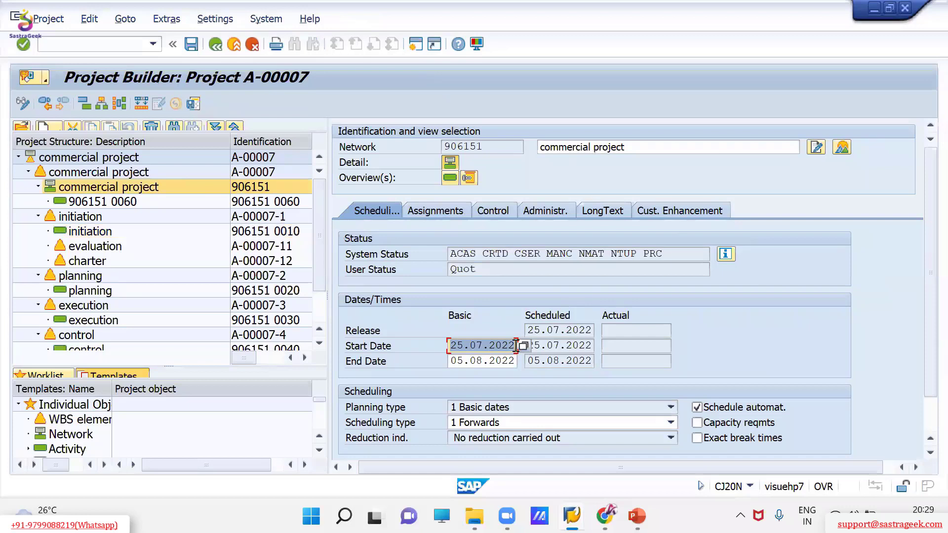
pyautogui.click(451, 361)
pyautogui.moveTo(452, 361); pyautogui.dragTo(520, 361)
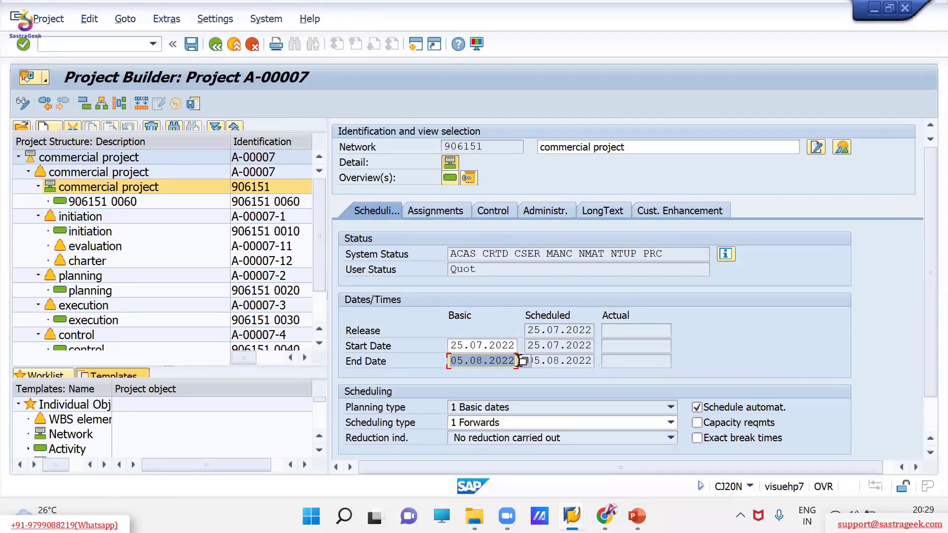
pyautogui.click(517, 360)
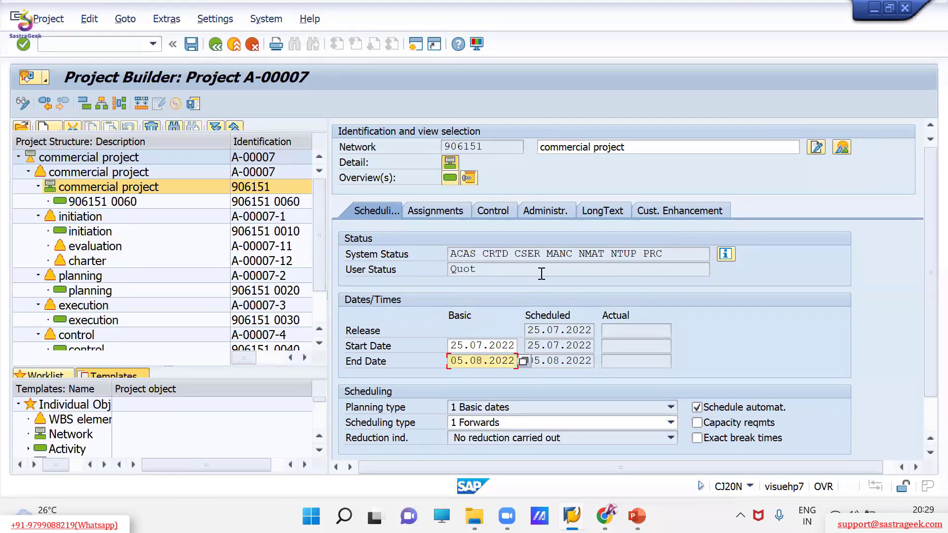
# Set project definition A-00007's scheduling scenario to 1 Bottom-up scenario (pre-defined) and try 4 Strict bottom-up as its basic planning method
pyautogui.click(159, 158)
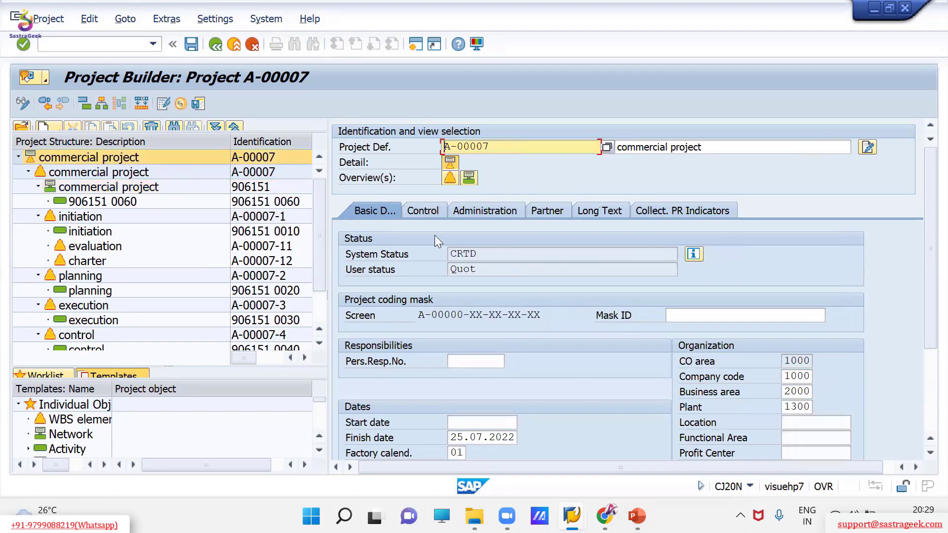
pyautogui.click(419, 211)
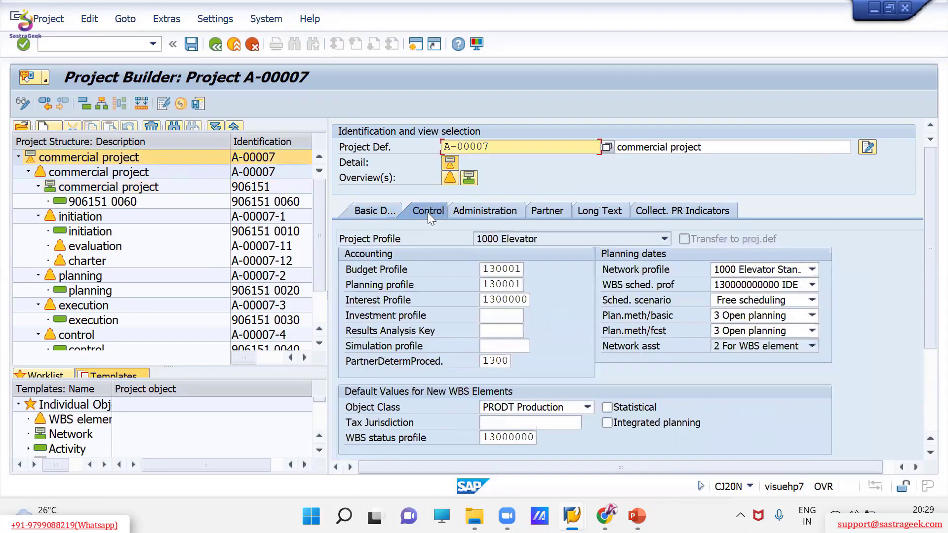
pyautogui.click(746, 302)
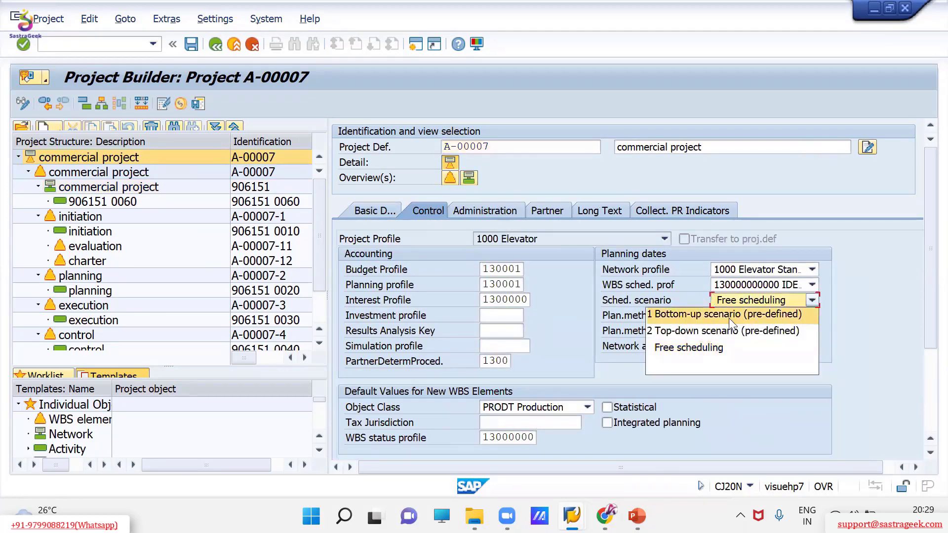
pyautogui.click(729, 315)
pyautogui.click(741, 317)
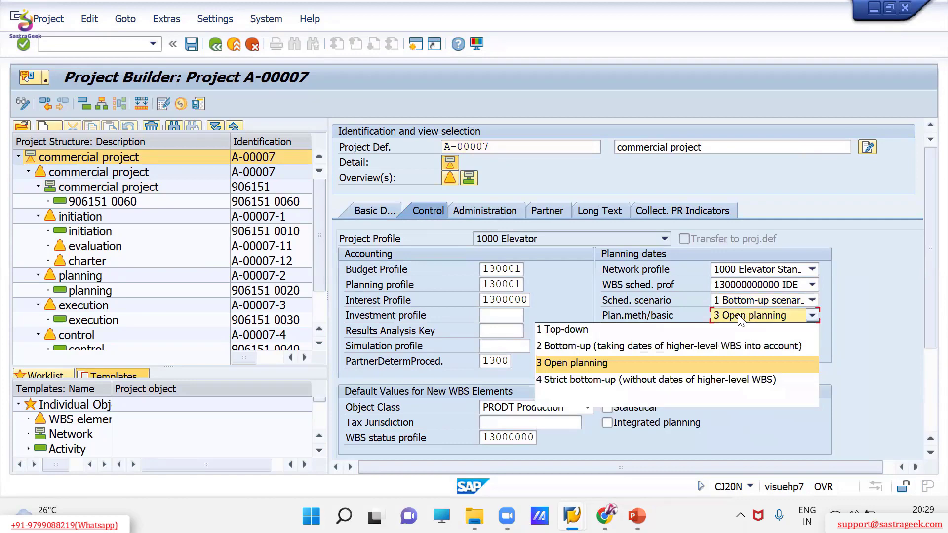
pyautogui.click(652, 380)
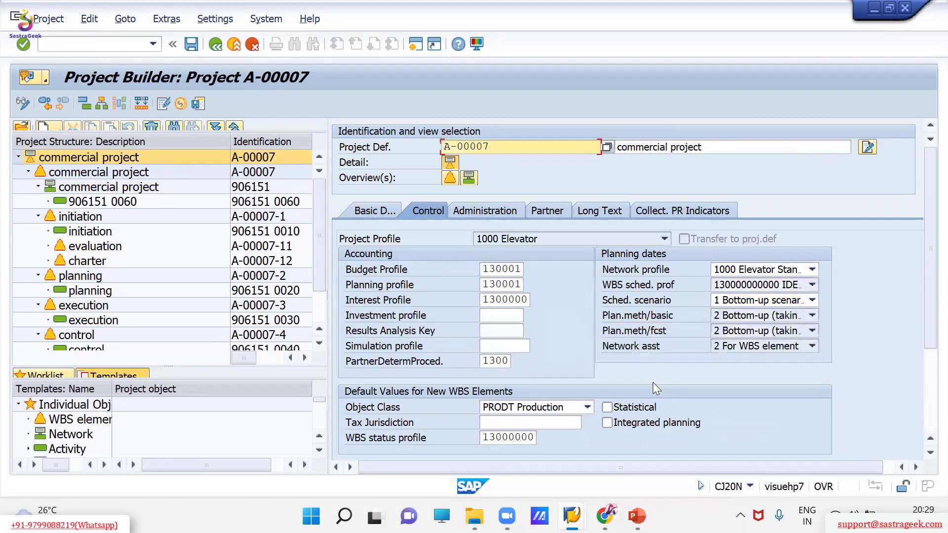
# Schedule the project from the project definition and check its start and finish dates
pyautogui.click(351, 207)
pyautogui.click(90, 19)
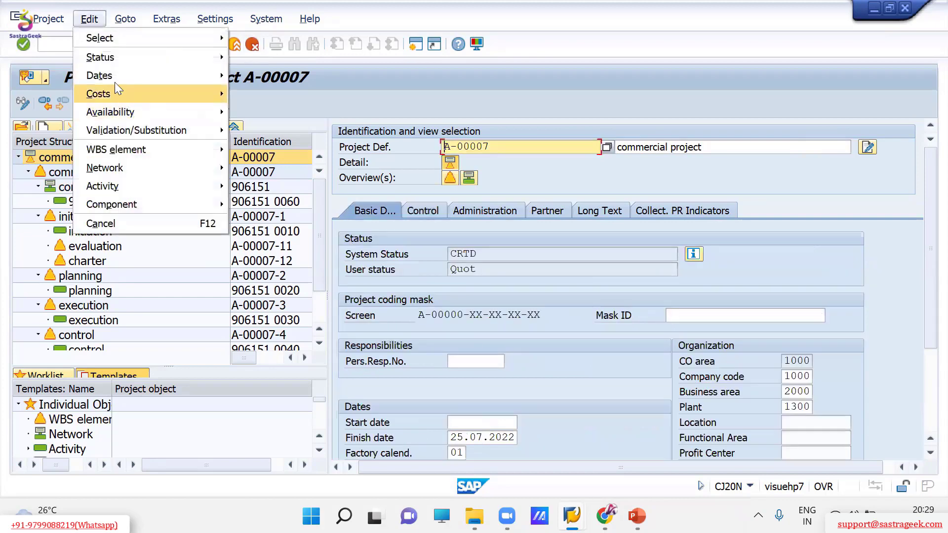
pyautogui.click(243, 77)
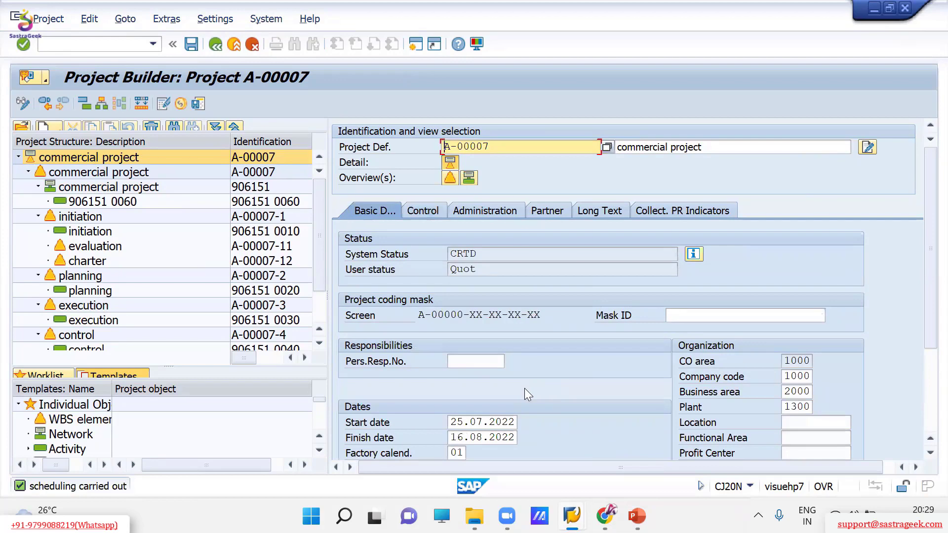
pyautogui.moveTo(450, 438); pyautogui.dragTo(509, 438)
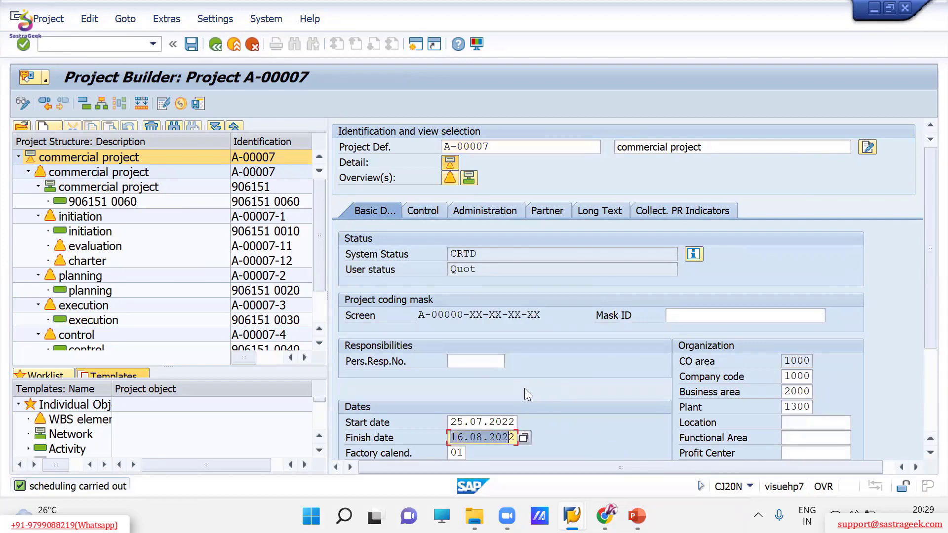
pyautogui.click(449, 422)
pyautogui.click(89, 201)
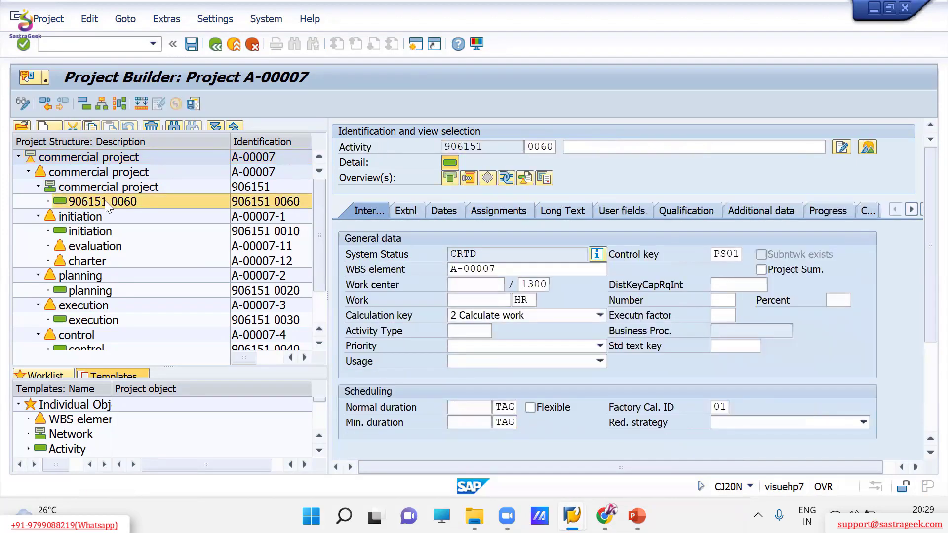
pyautogui.scroll(-2, 141, 318)
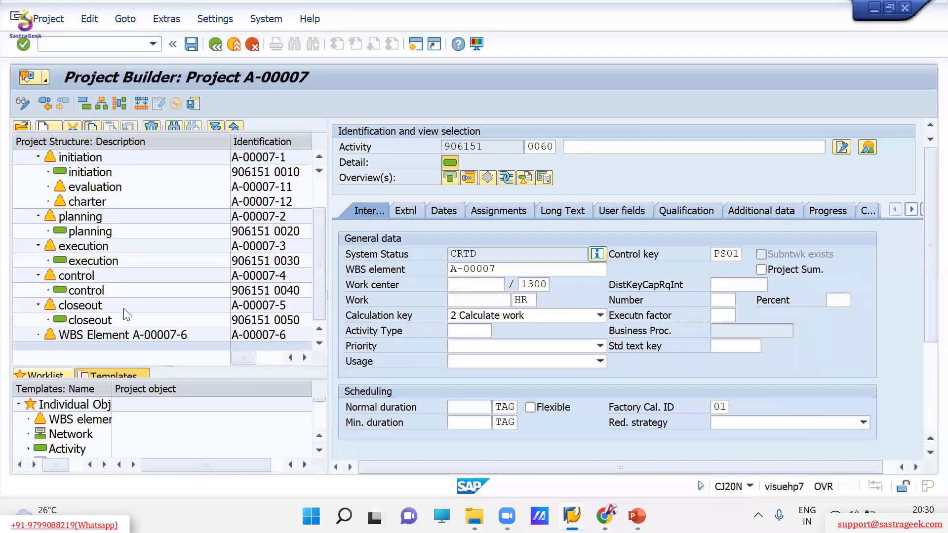
pyautogui.click(106, 320)
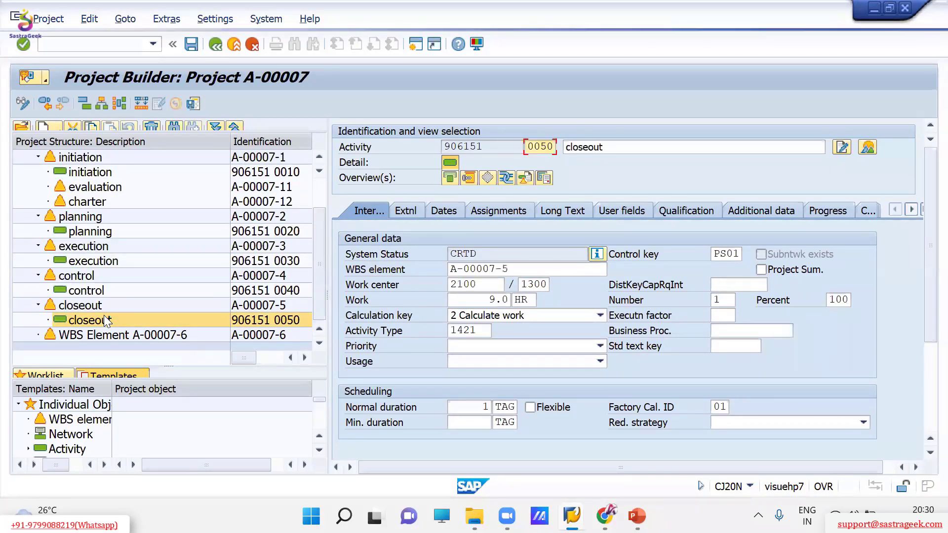
pyautogui.click(442, 210)
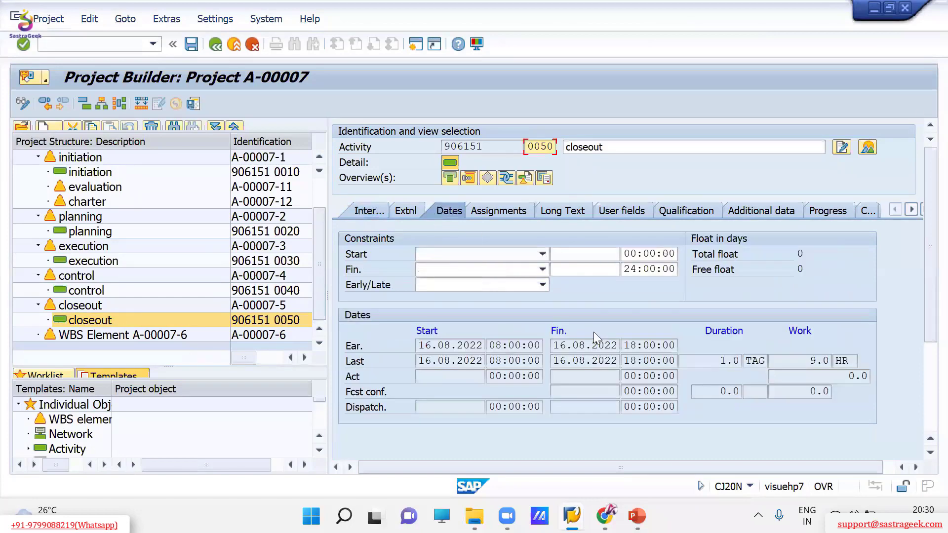
pyautogui.click(556, 363)
pyautogui.moveTo(556, 363); pyautogui.dragTo(612, 364)
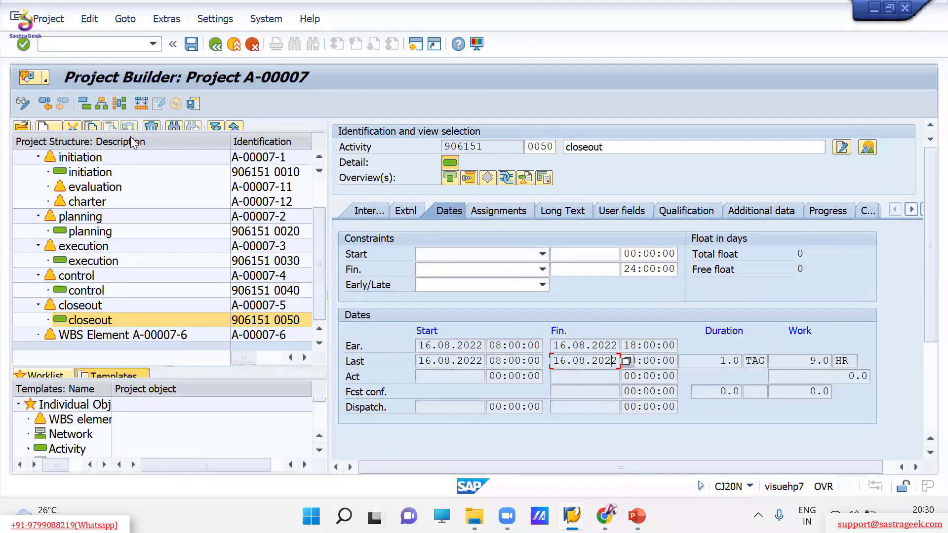
# Check the closeout activity's dates in the graphic of network 906151 and return to the project structure
pyautogui.click(119, 104)
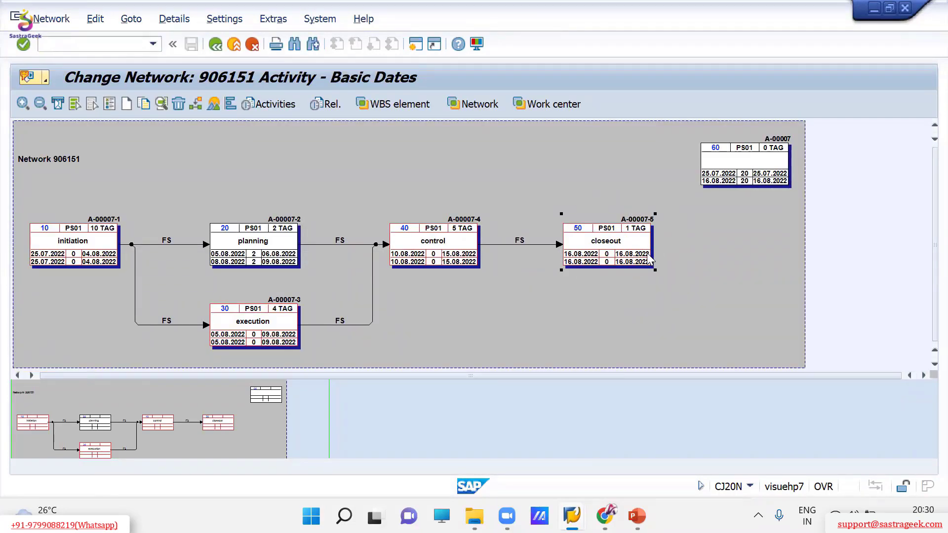
pyautogui.click(649, 266)
pyautogui.click(247, 51)
pyautogui.click(215, 46)
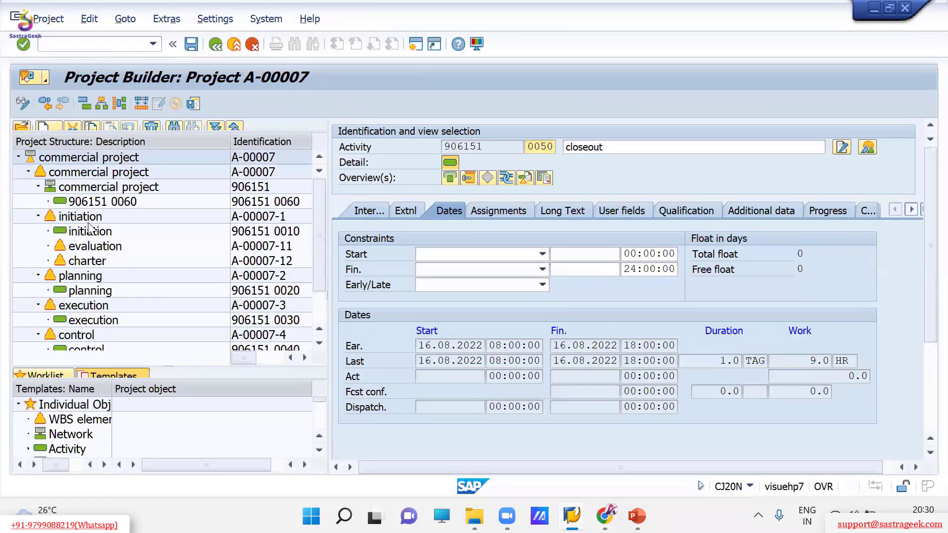
# Check project definition A-00007's start date and the available options for its basic planning method
pyautogui.click(83, 157)
pyautogui.moveTo(459, 421); pyautogui.dragTo(506, 423)
pyautogui.click(510, 419)
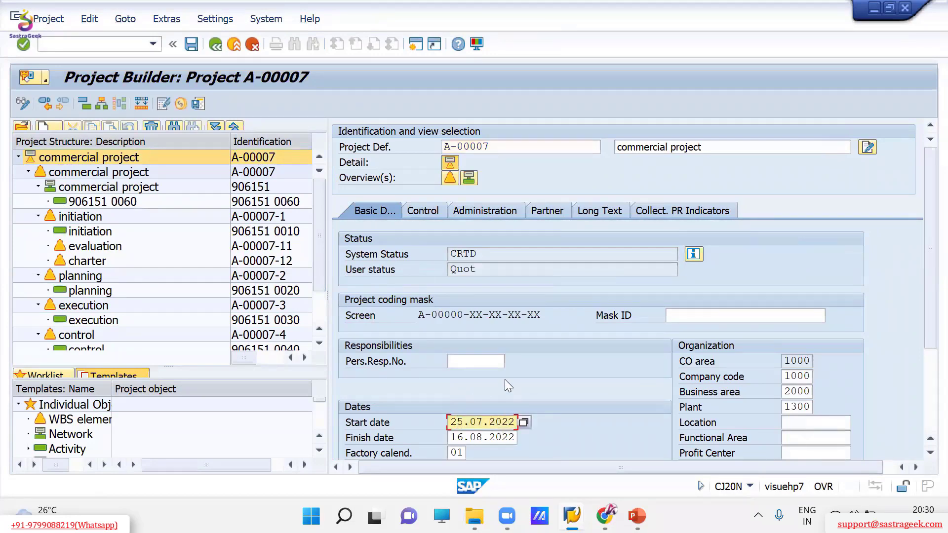
pyautogui.click(414, 212)
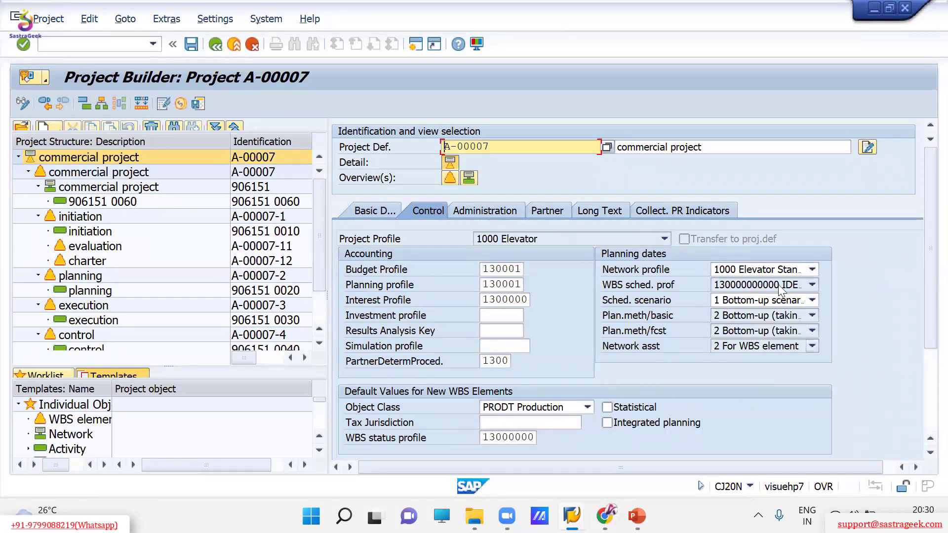
pyautogui.click(739, 315)
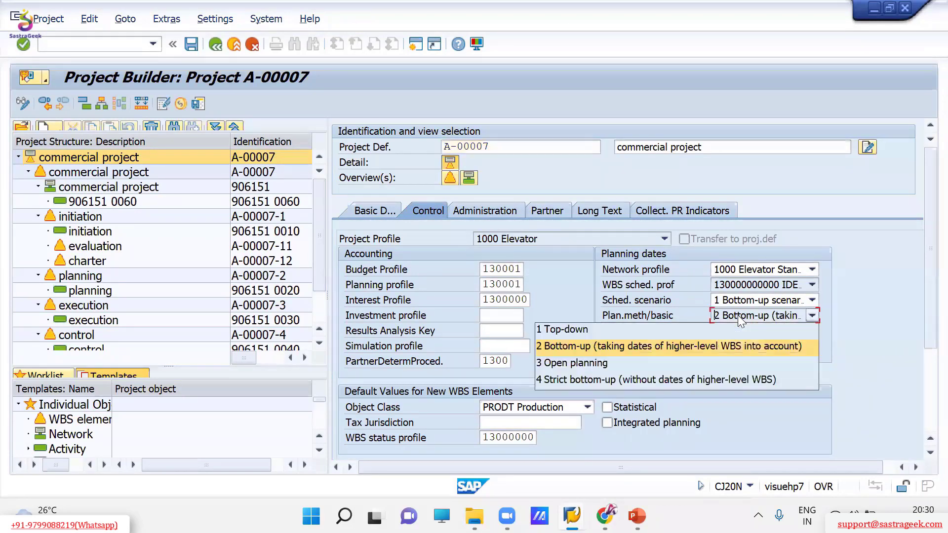
pyautogui.click(738, 316)
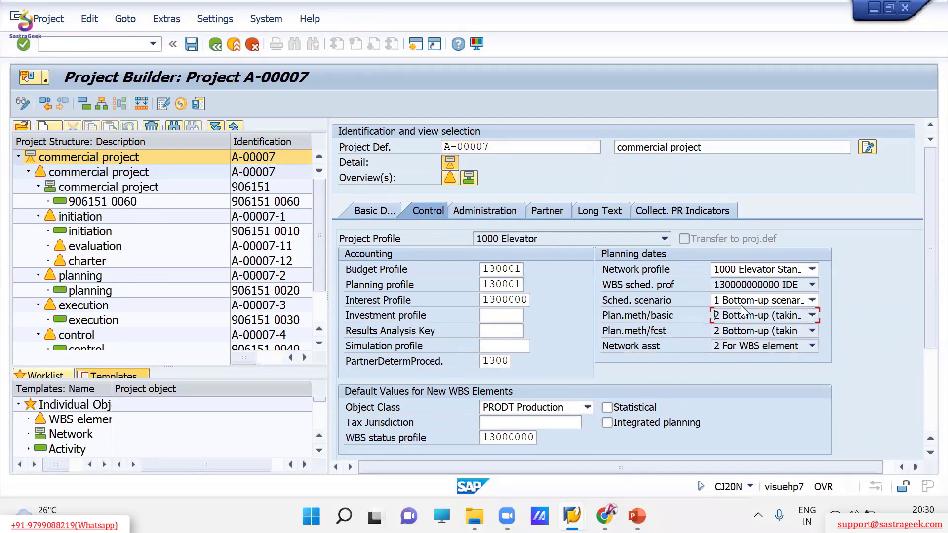
# Check the basic dates of top WBS element A-00007 and initiation WBS element A-00007-1
pyautogui.click(83, 172)
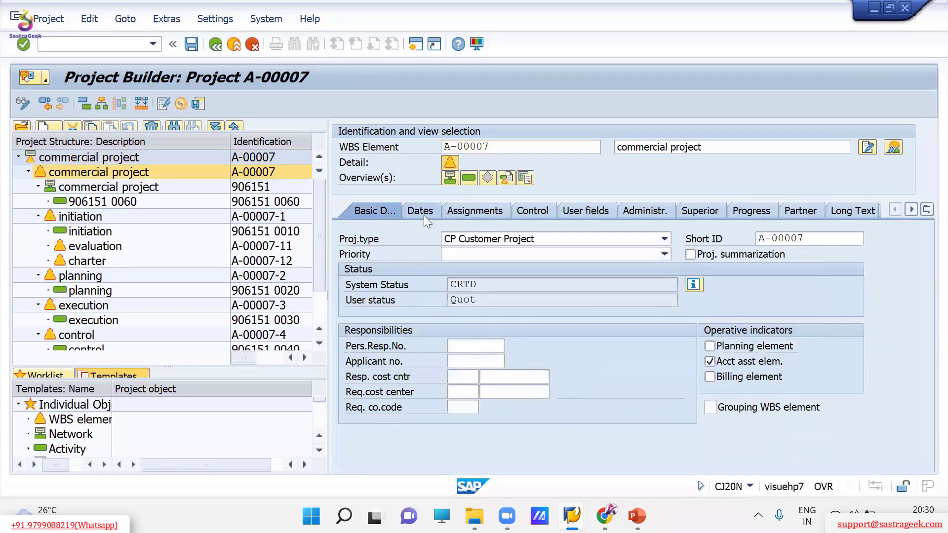
pyautogui.click(423, 215)
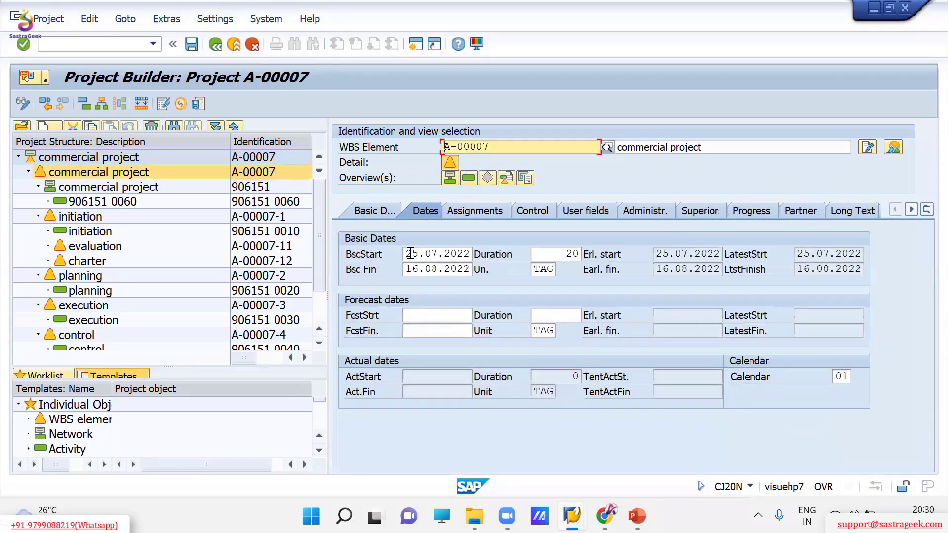
pyautogui.click(80, 218)
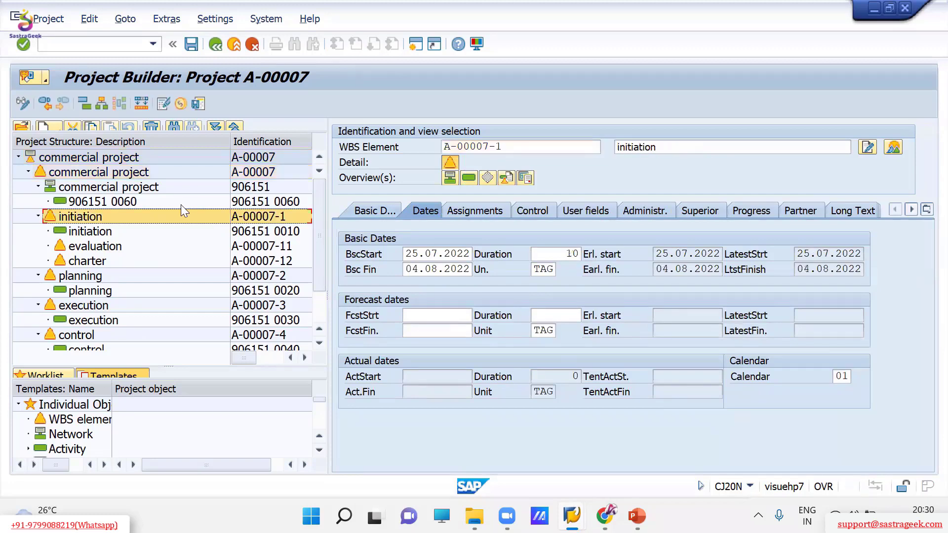
pyautogui.click(110, 233)
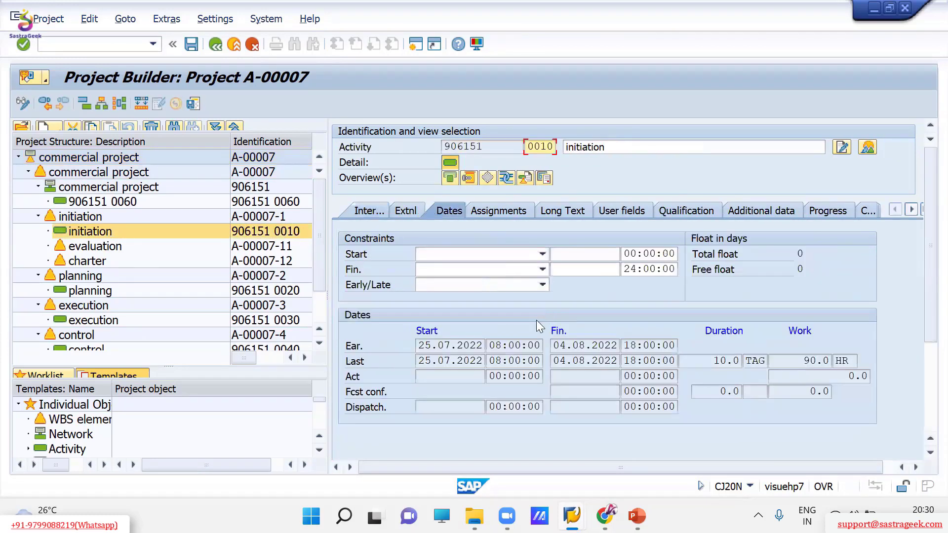
pyautogui.moveTo(424, 345); pyautogui.dragTo(482, 346)
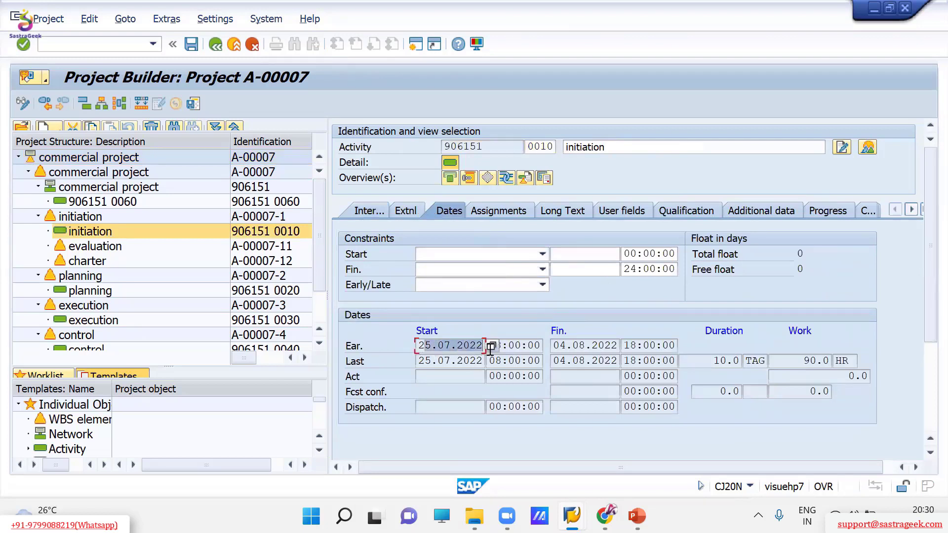
pyautogui.moveTo(556, 346); pyautogui.dragTo(620, 346)
pyautogui.click(616, 347)
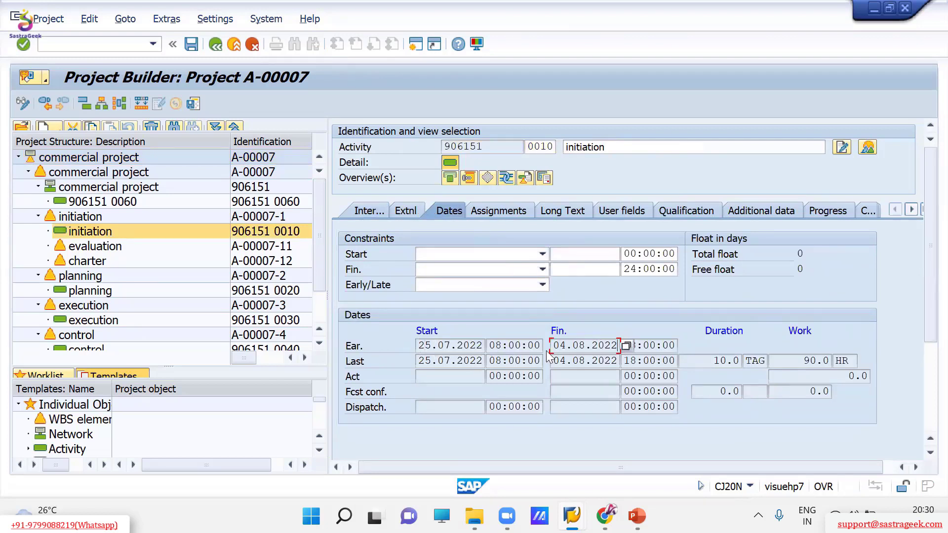
pyautogui.click(431, 345)
pyautogui.click(567, 349)
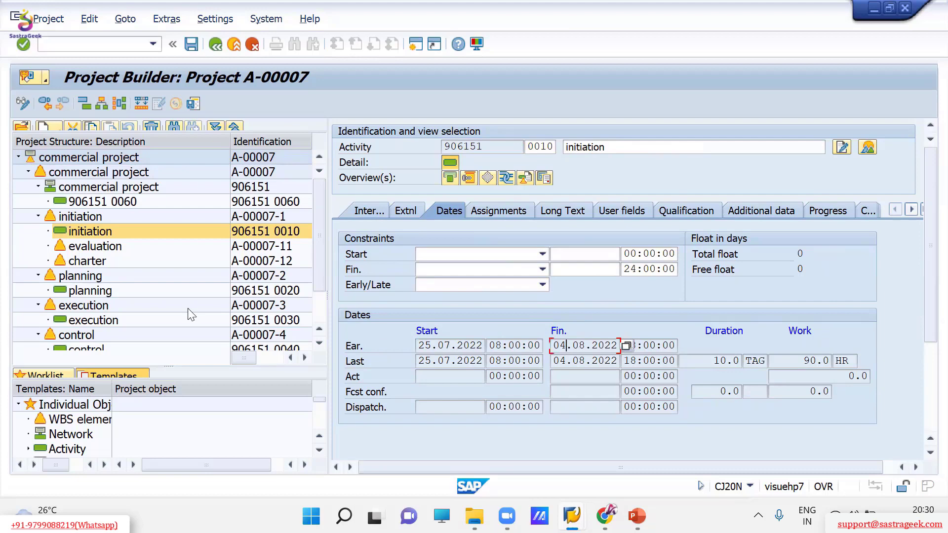
pyautogui.click(84, 218)
pyautogui.click(426, 214)
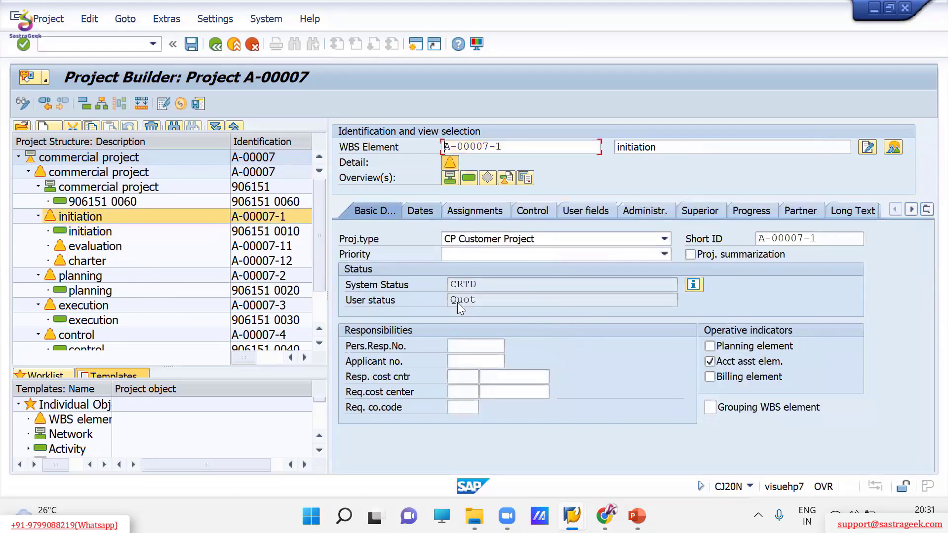
pyautogui.click(413, 269)
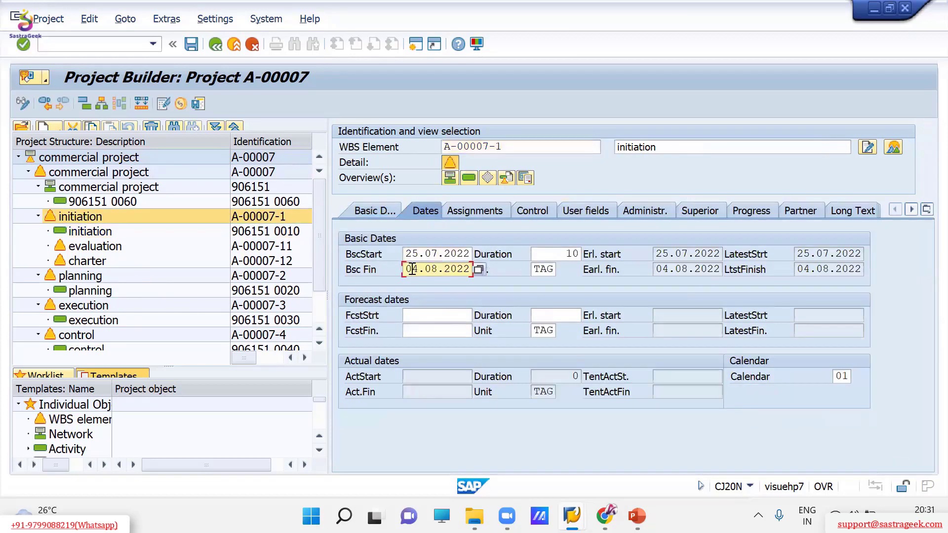
pyautogui.click(95, 278)
pyautogui.click(414, 257)
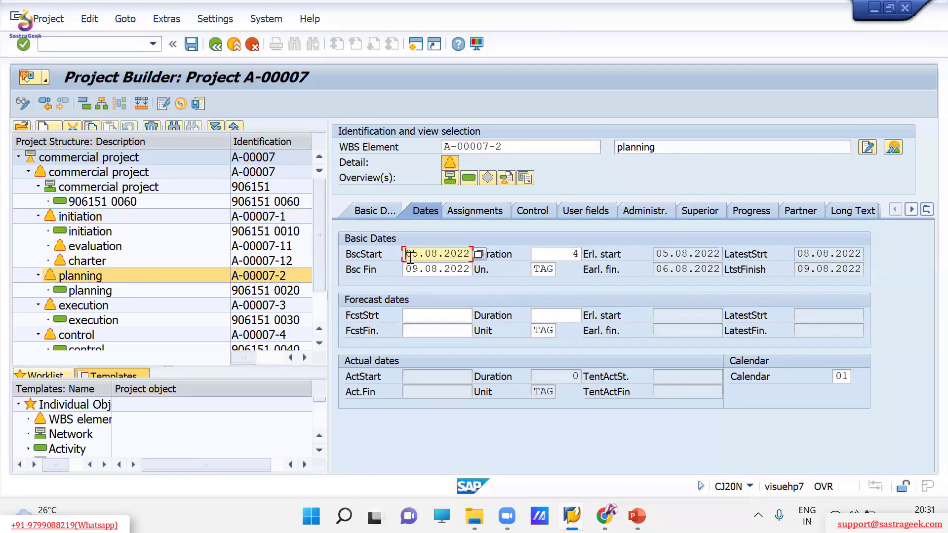
pyautogui.click(408, 268)
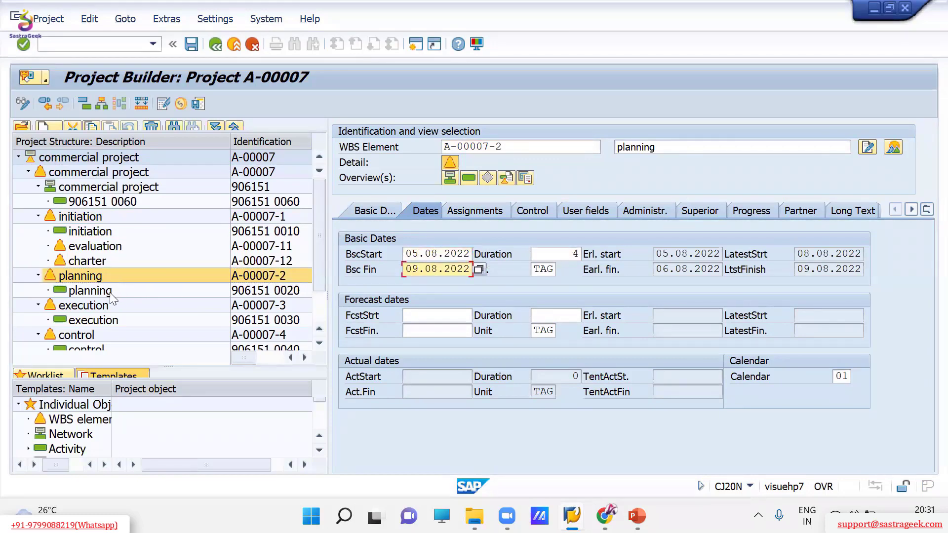
pyautogui.click(91, 290)
pyautogui.click(449, 210)
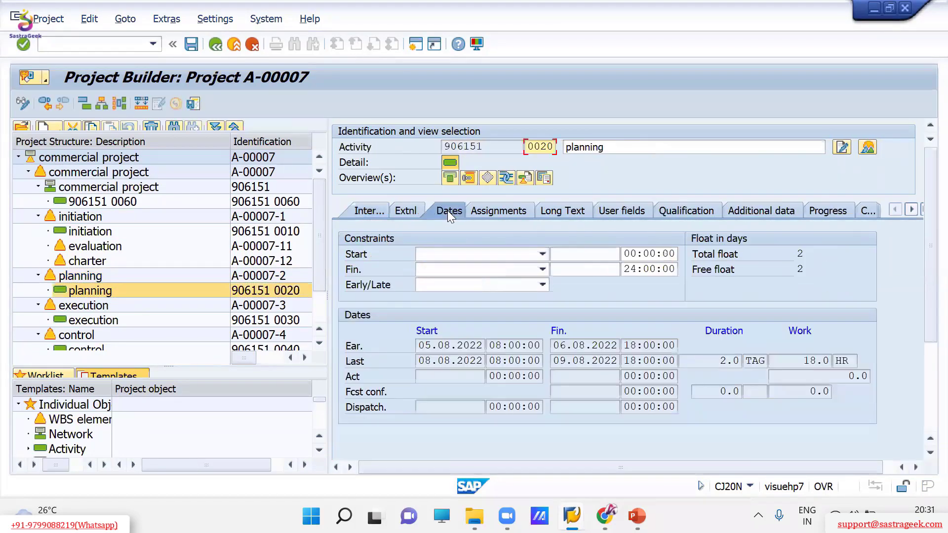
pyautogui.moveTo(423, 345); pyautogui.dragTo(461, 345)
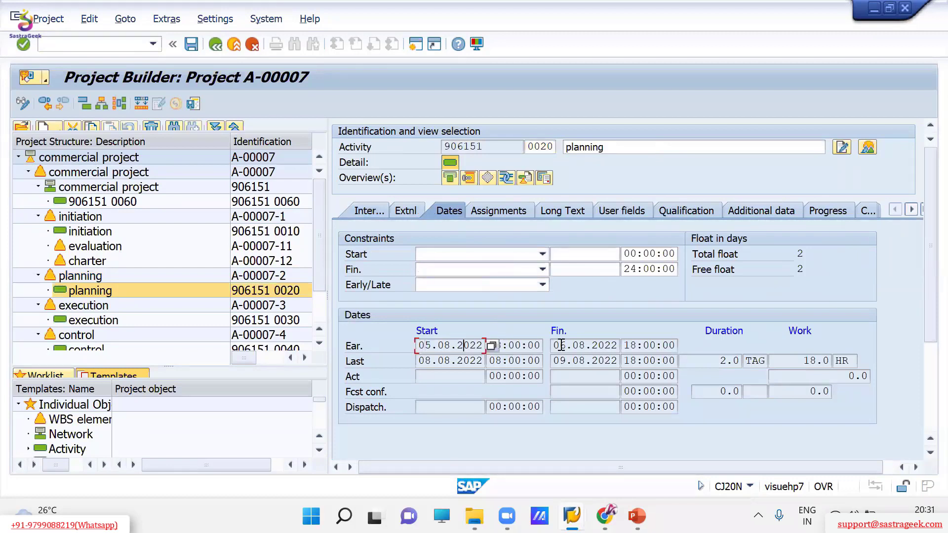
pyautogui.moveTo(559, 361); pyautogui.dragTo(614, 365)
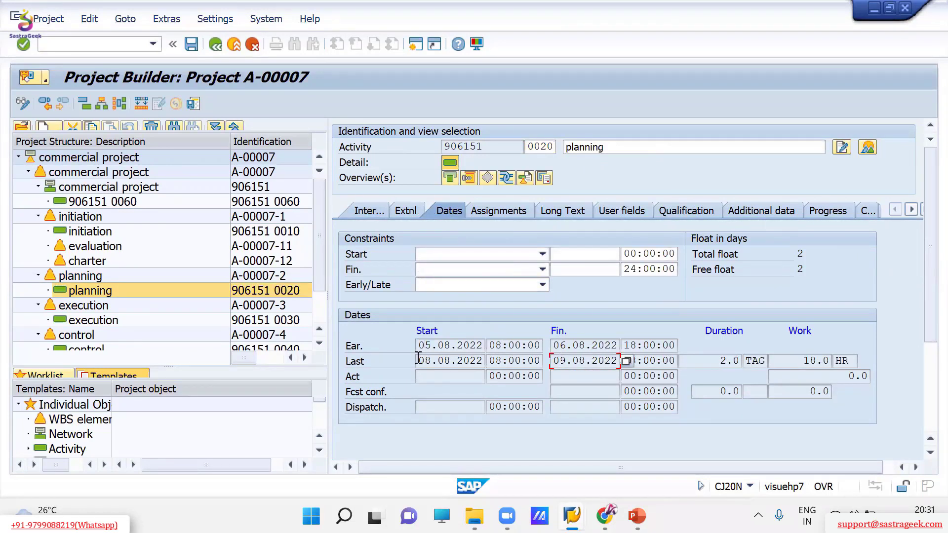
pyautogui.click(562, 330)
pyautogui.click(561, 362)
pyautogui.click(94, 324)
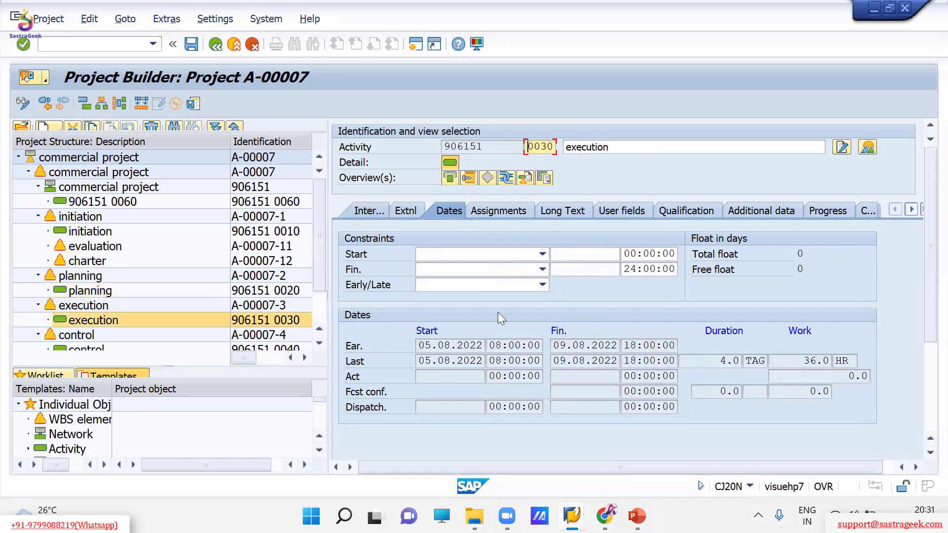
pyautogui.click(431, 345)
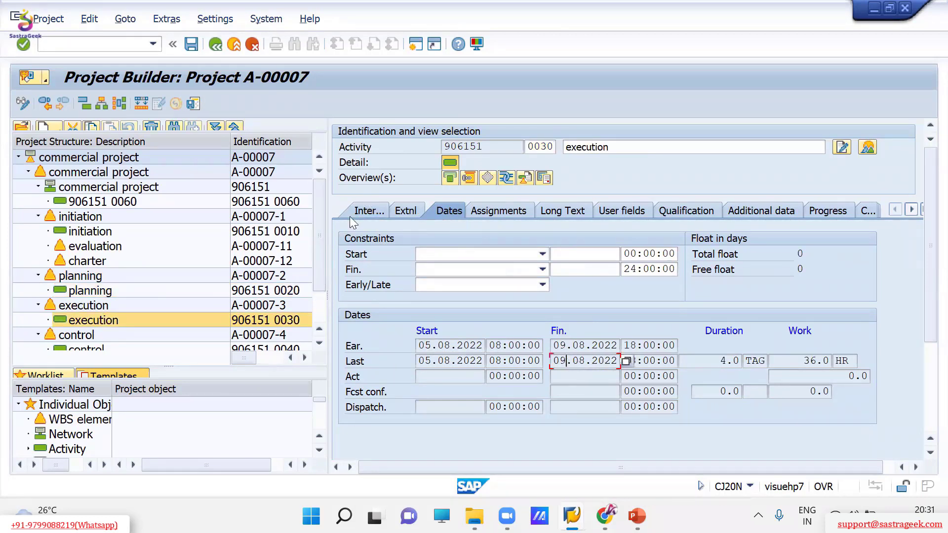
pyautogui.click(369, 211)
pyautogui.click(92, 307)
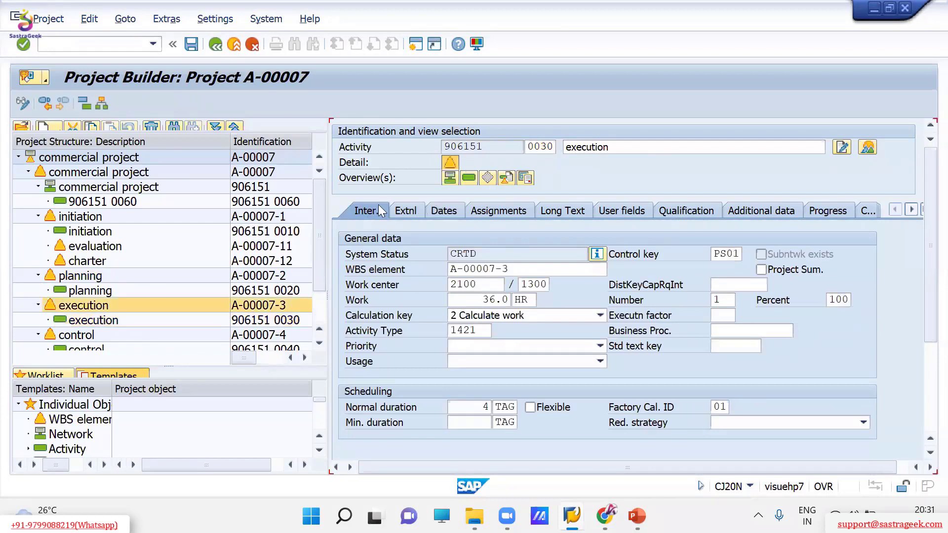
pyautogui.click(426, 210)
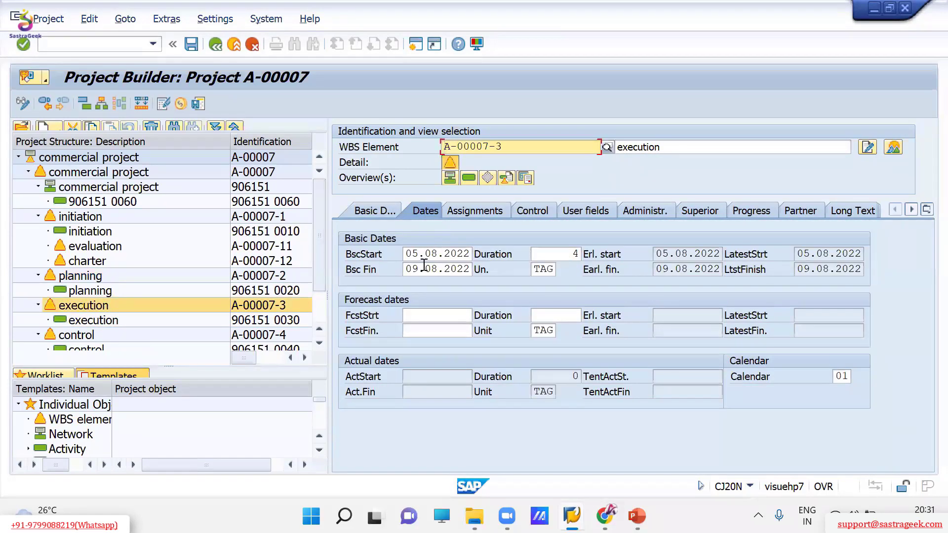
pyautogui.moveTo(406, 255); pyautogui.dragTo(464, 268)
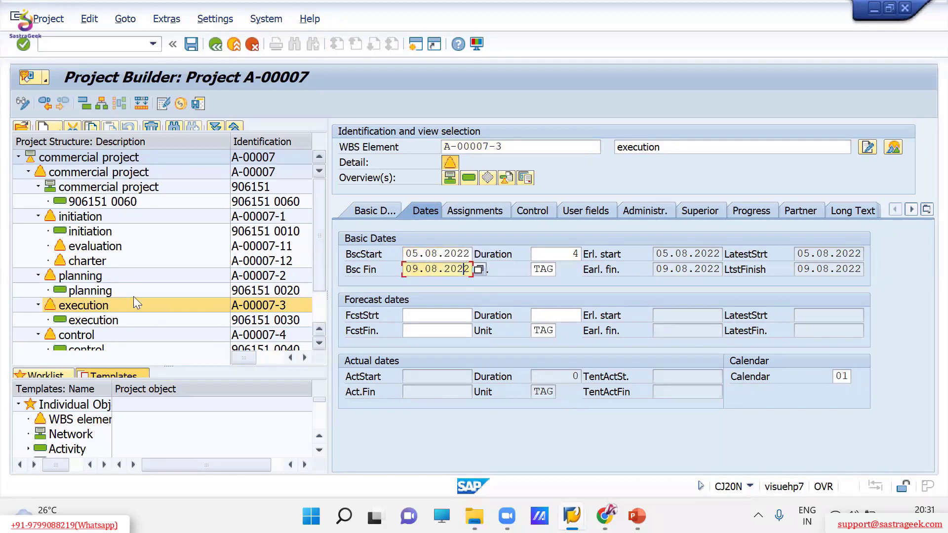
pyautogui.scroll(-2, 129, 276)
pyautogui.click(101, 295)
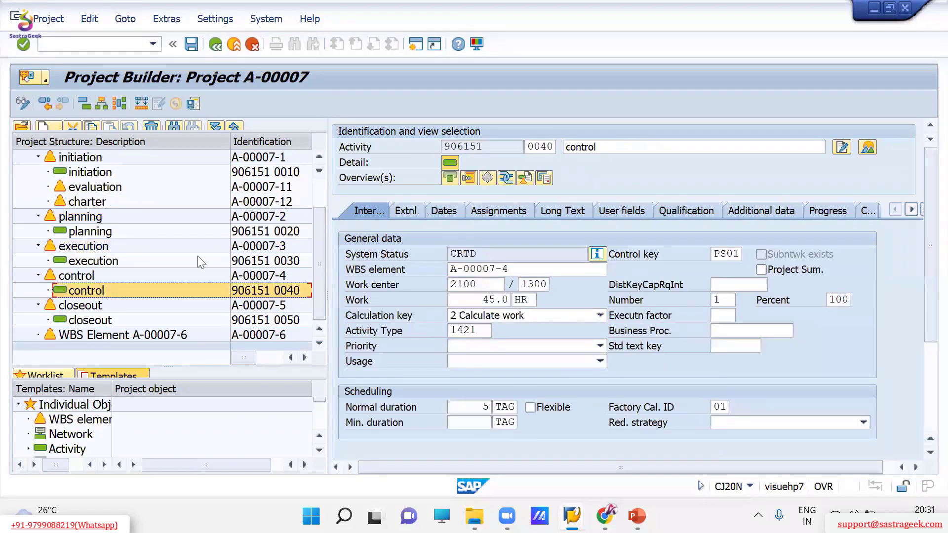
pyautogui.click(443, 211)
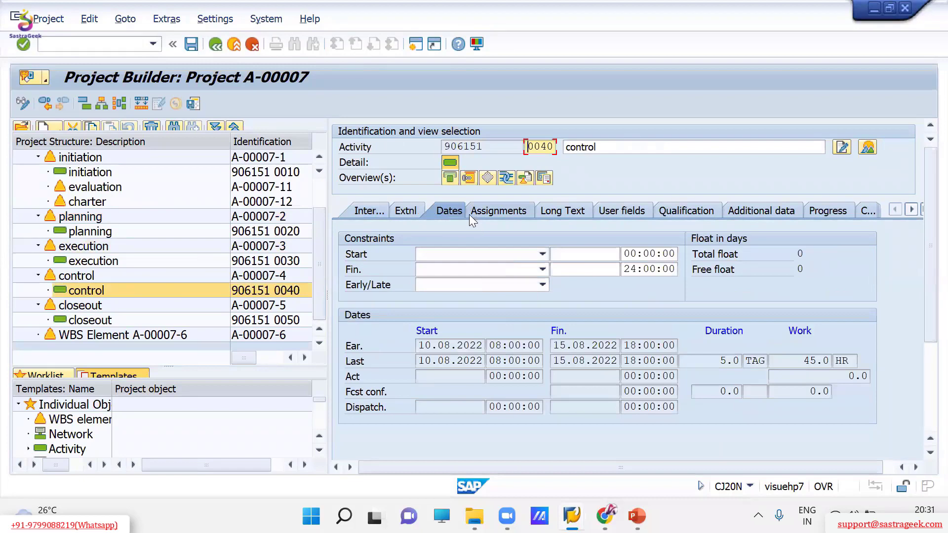
pyautogui.click(437, 345)
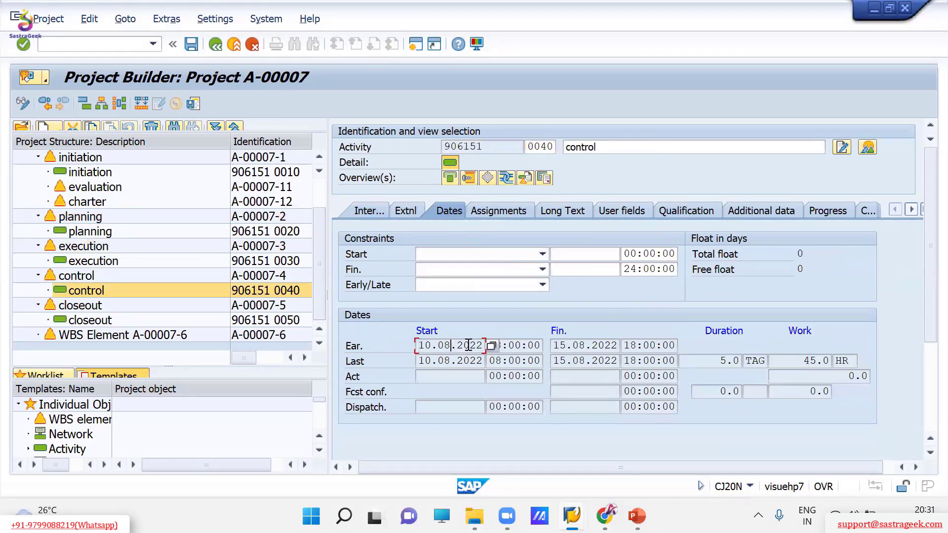
pyautogui.click(592, 361)
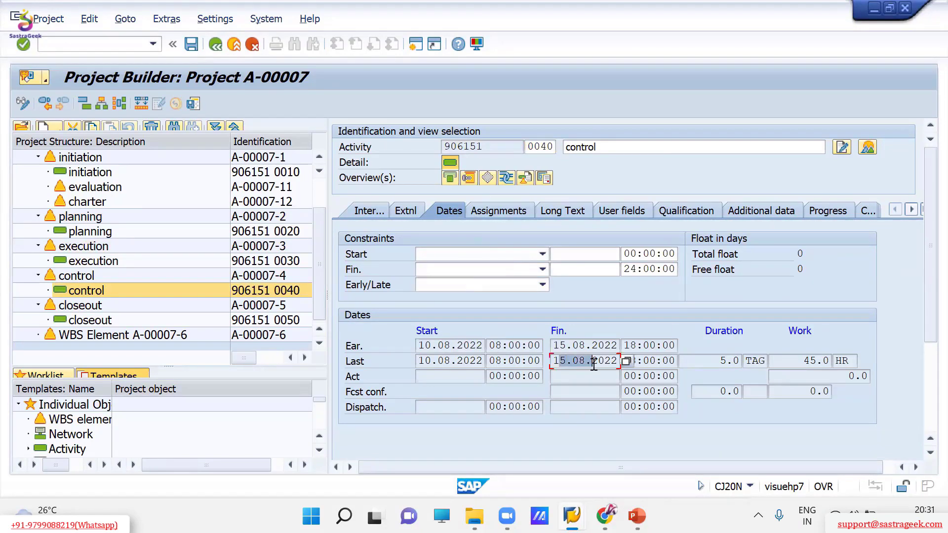
pyautogui.click(96, 277)
pyautogui.click(426, 212)
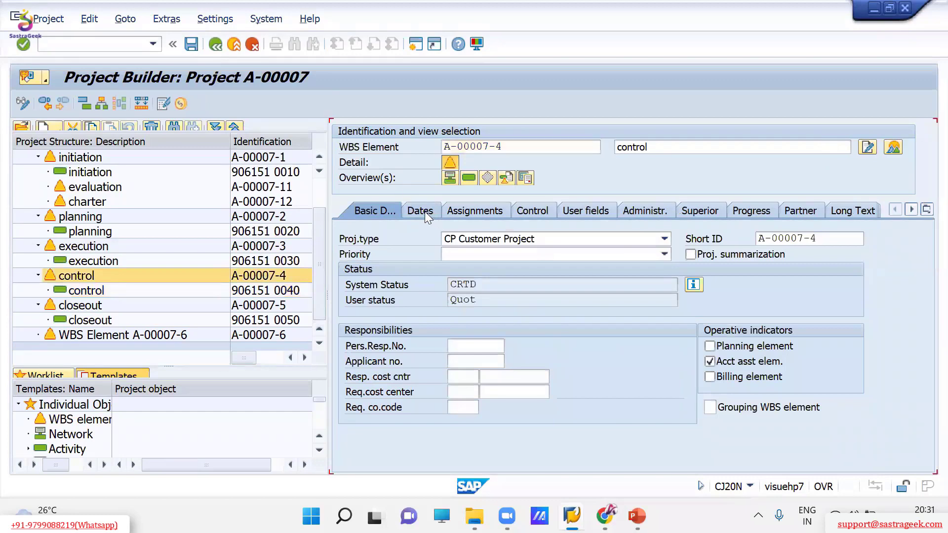
pyautogui.click(406, 254)
pyautogui.click(468, 254)
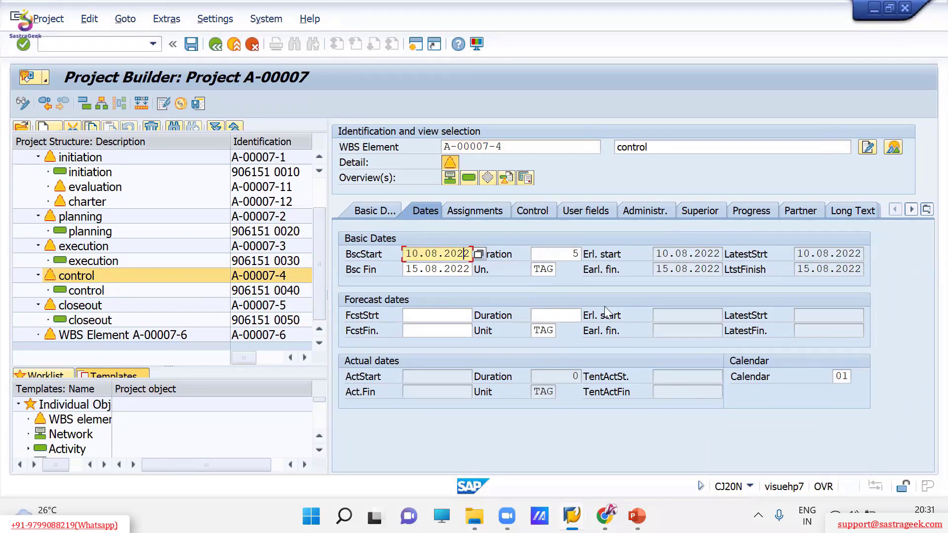
pyautogui.scroll(2, 123, 217)
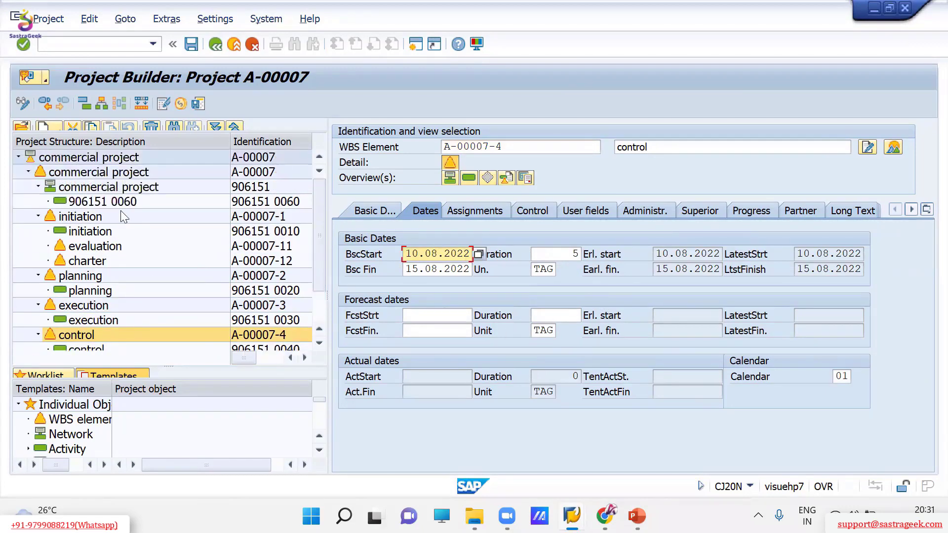
pyautogui.click(83, 231)
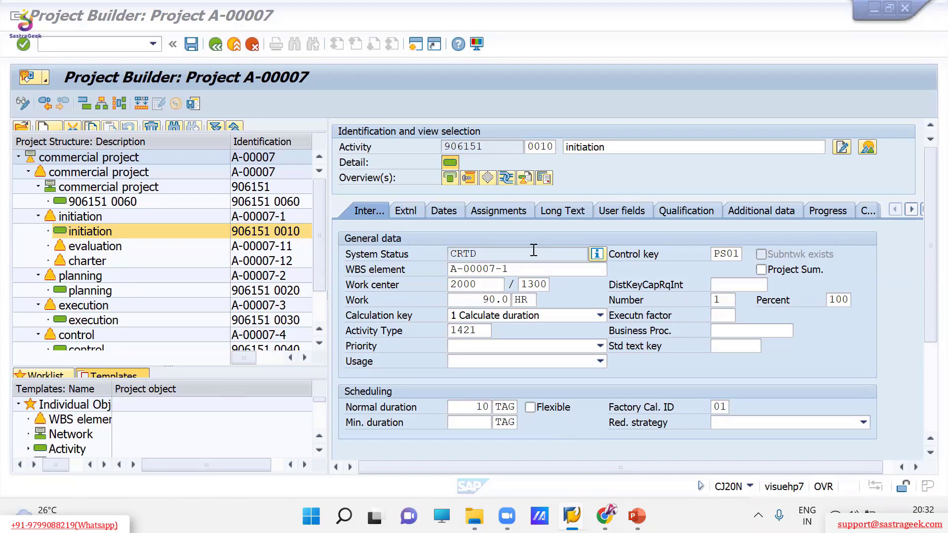
pyautogui.click(468, 288)
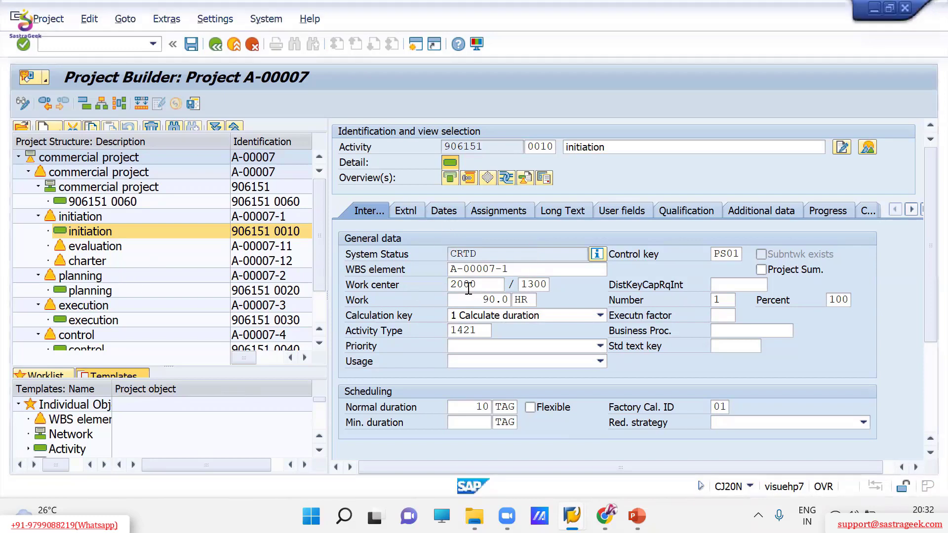
pyautogui.click(811, 116)
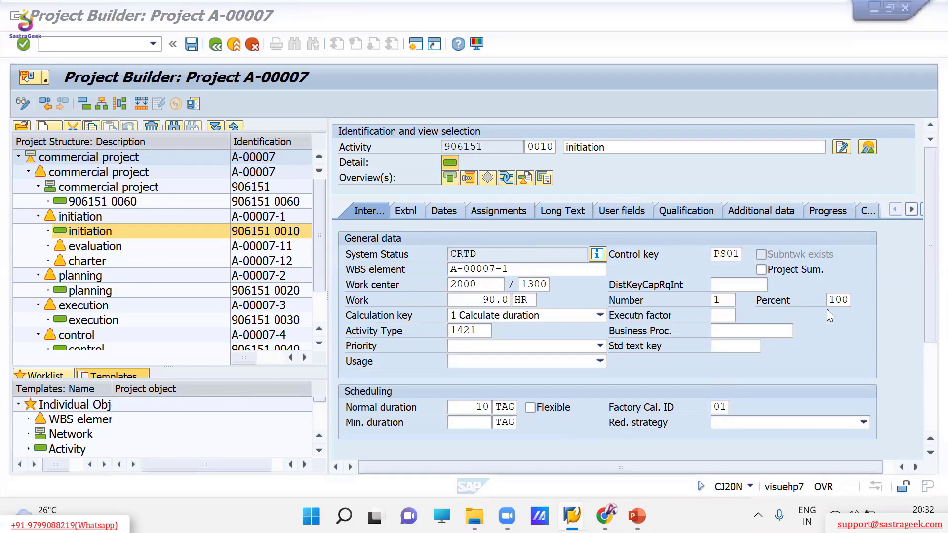
pyautogui.click(848, 314)
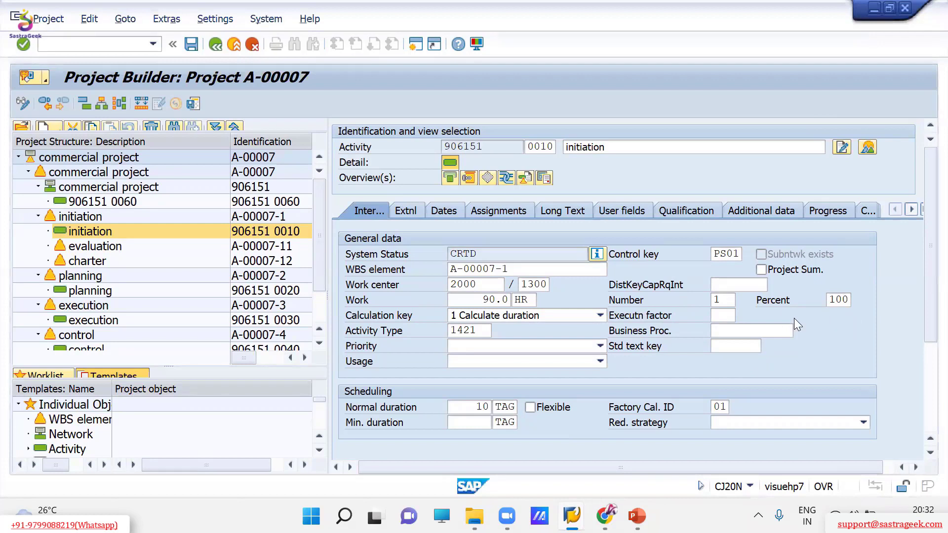
pyautogui.click(487, 251)
pyautogui.click(107, 217)
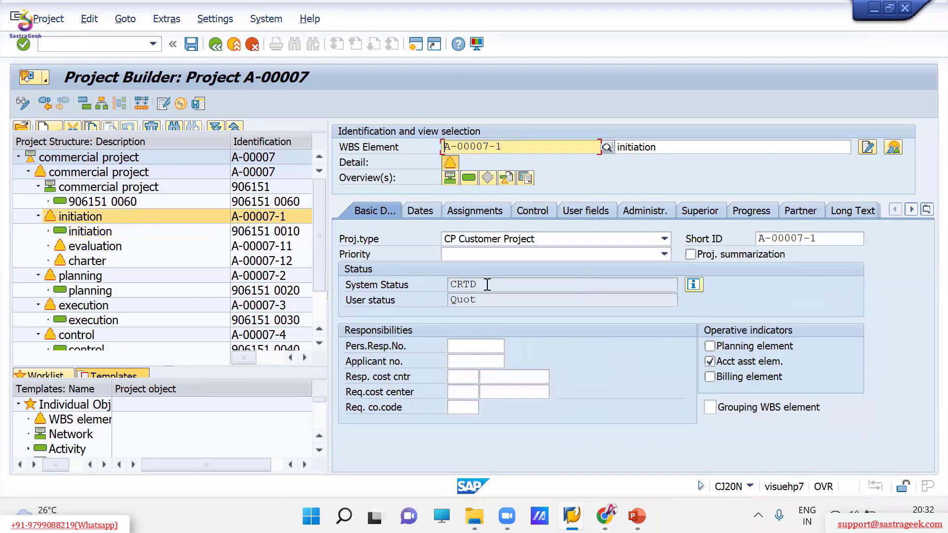
pyautogui.moveTo(476, 285); pyautogui.dragTo(450, 285)
pyautogui.click(450, 285)
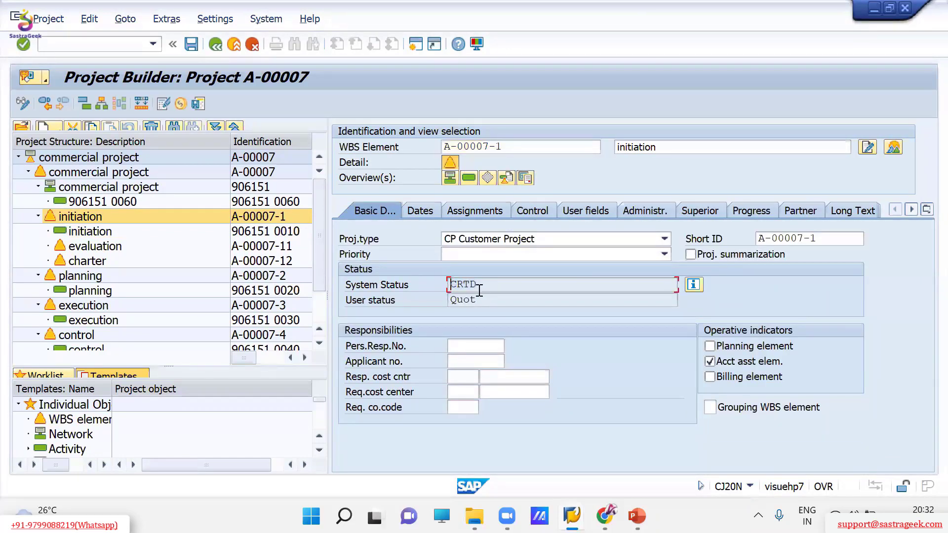
pyautogui.click(110, 233)
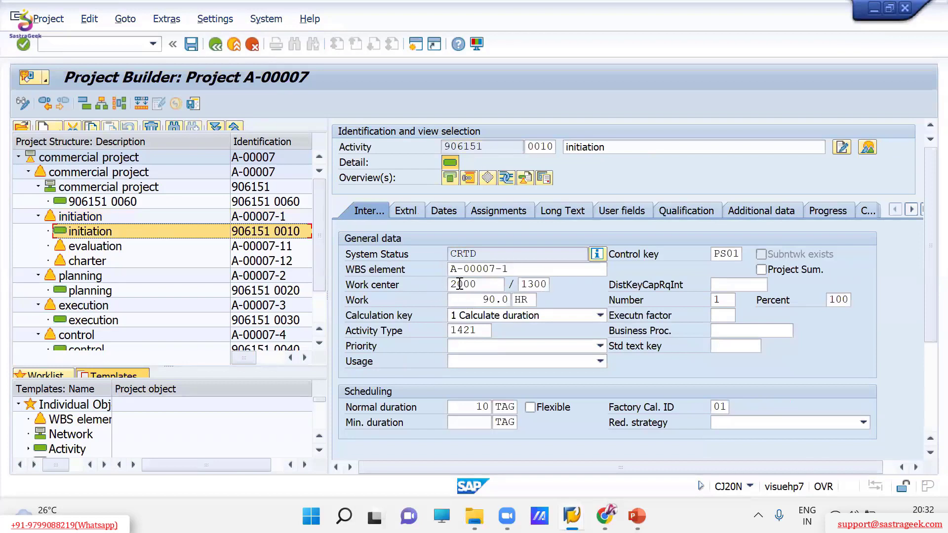
pyautogui.moveTo(450, 285); pyautogui.dragTo(480, 285)
pyautogui.click(480, 285)
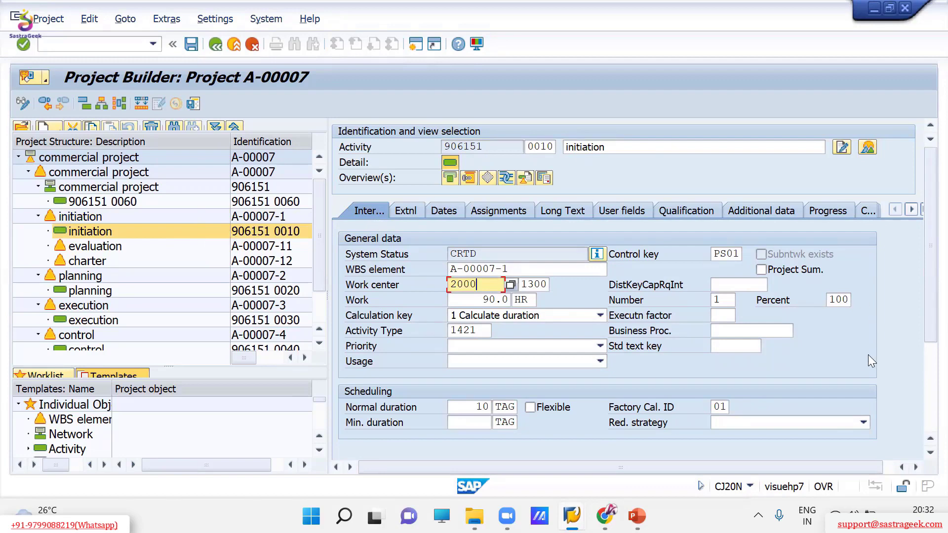
pyautogui.click(103, 224)
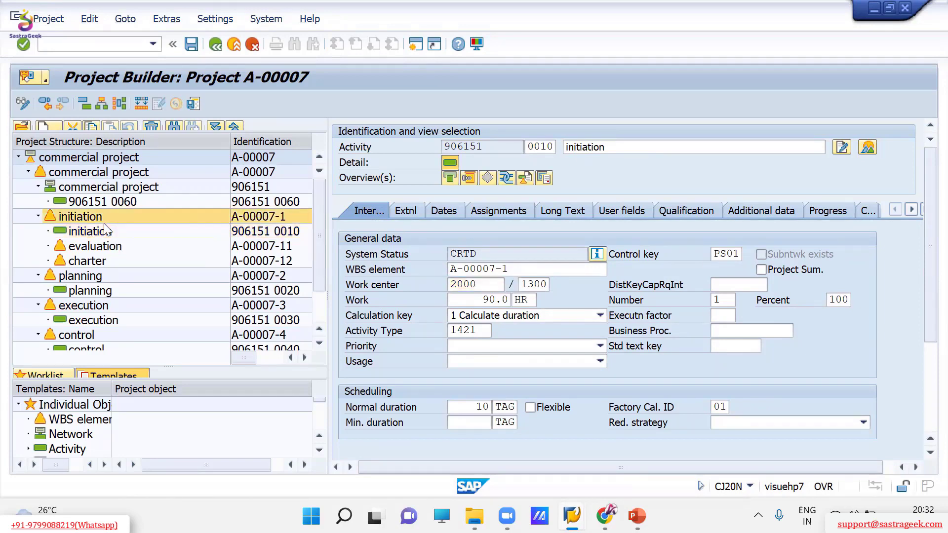
pyautogui.click(99, 230)
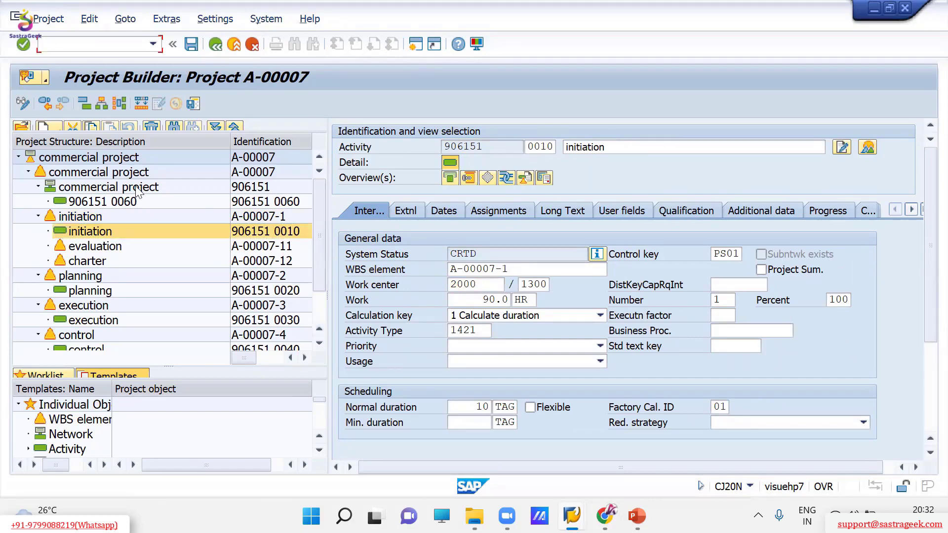
pyautogui.click(89, 20)
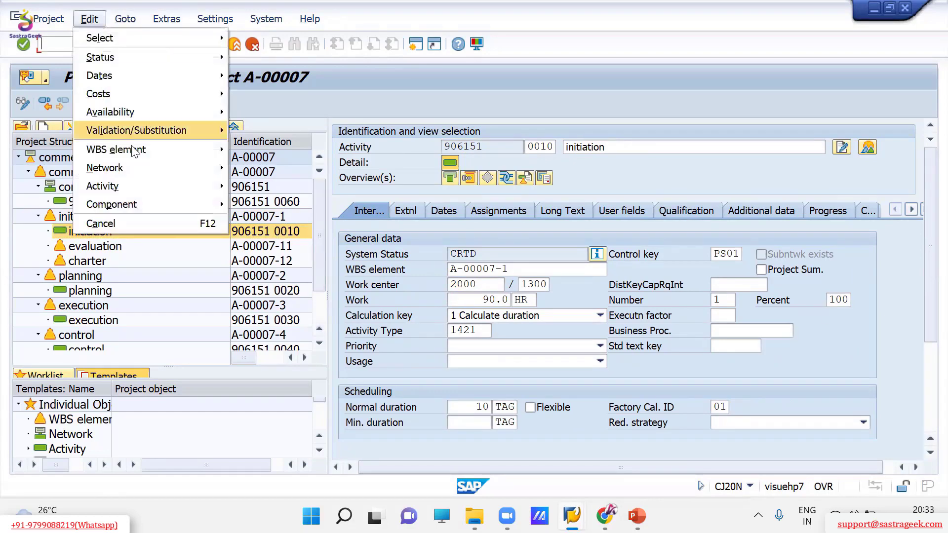
pyautogui.moveTo(119, 186)
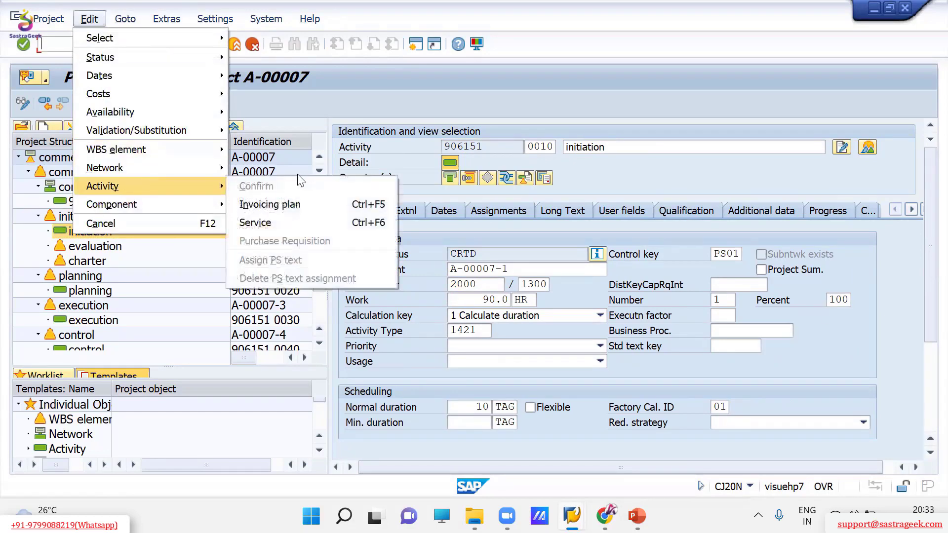
pyautogui.click(841, 330)
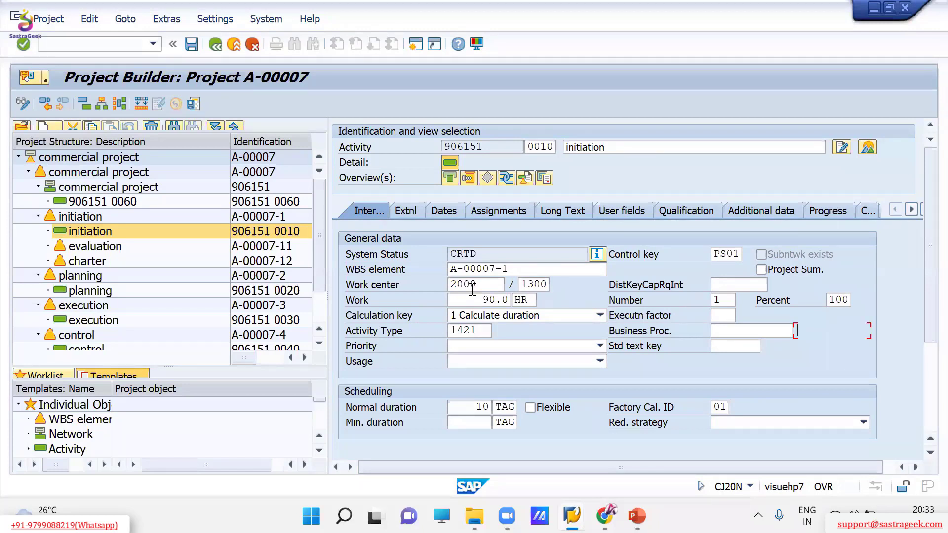
pyautogui.moveTo(482, 300); pyautogui.dragTo(505, 301)
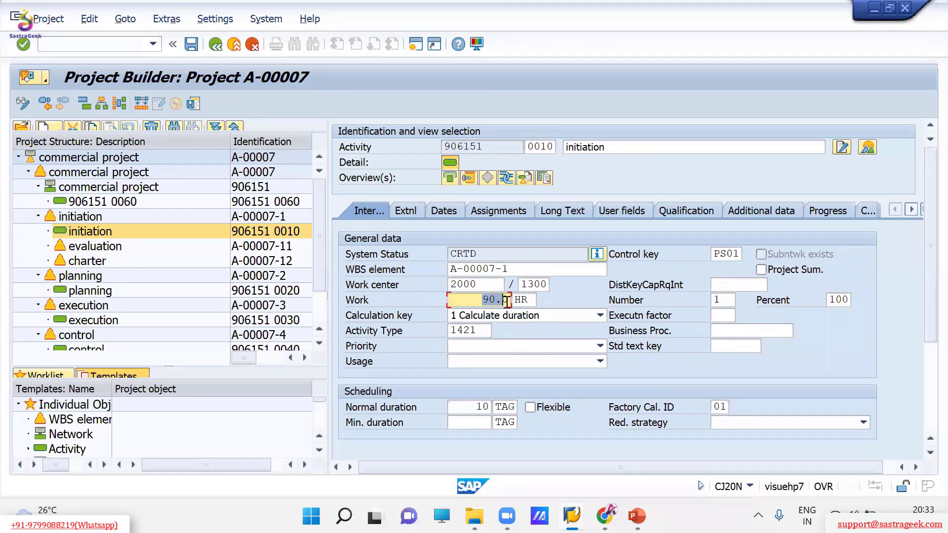
pyautogui.click(509, 300)
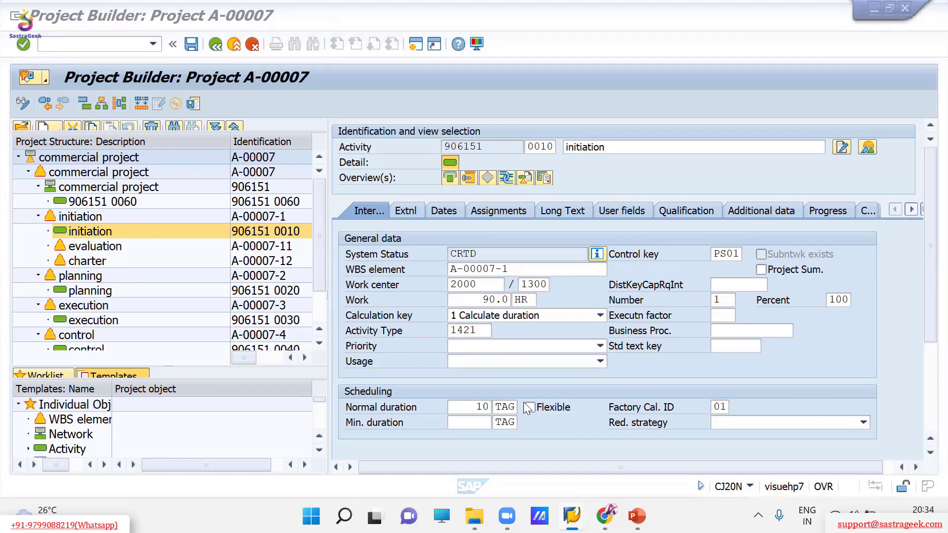
pyautogui.click(842, 335)
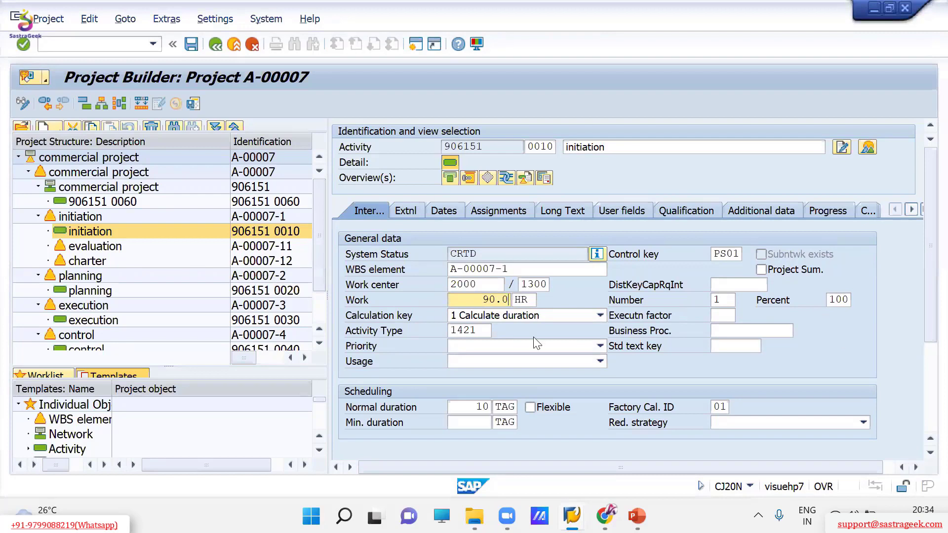